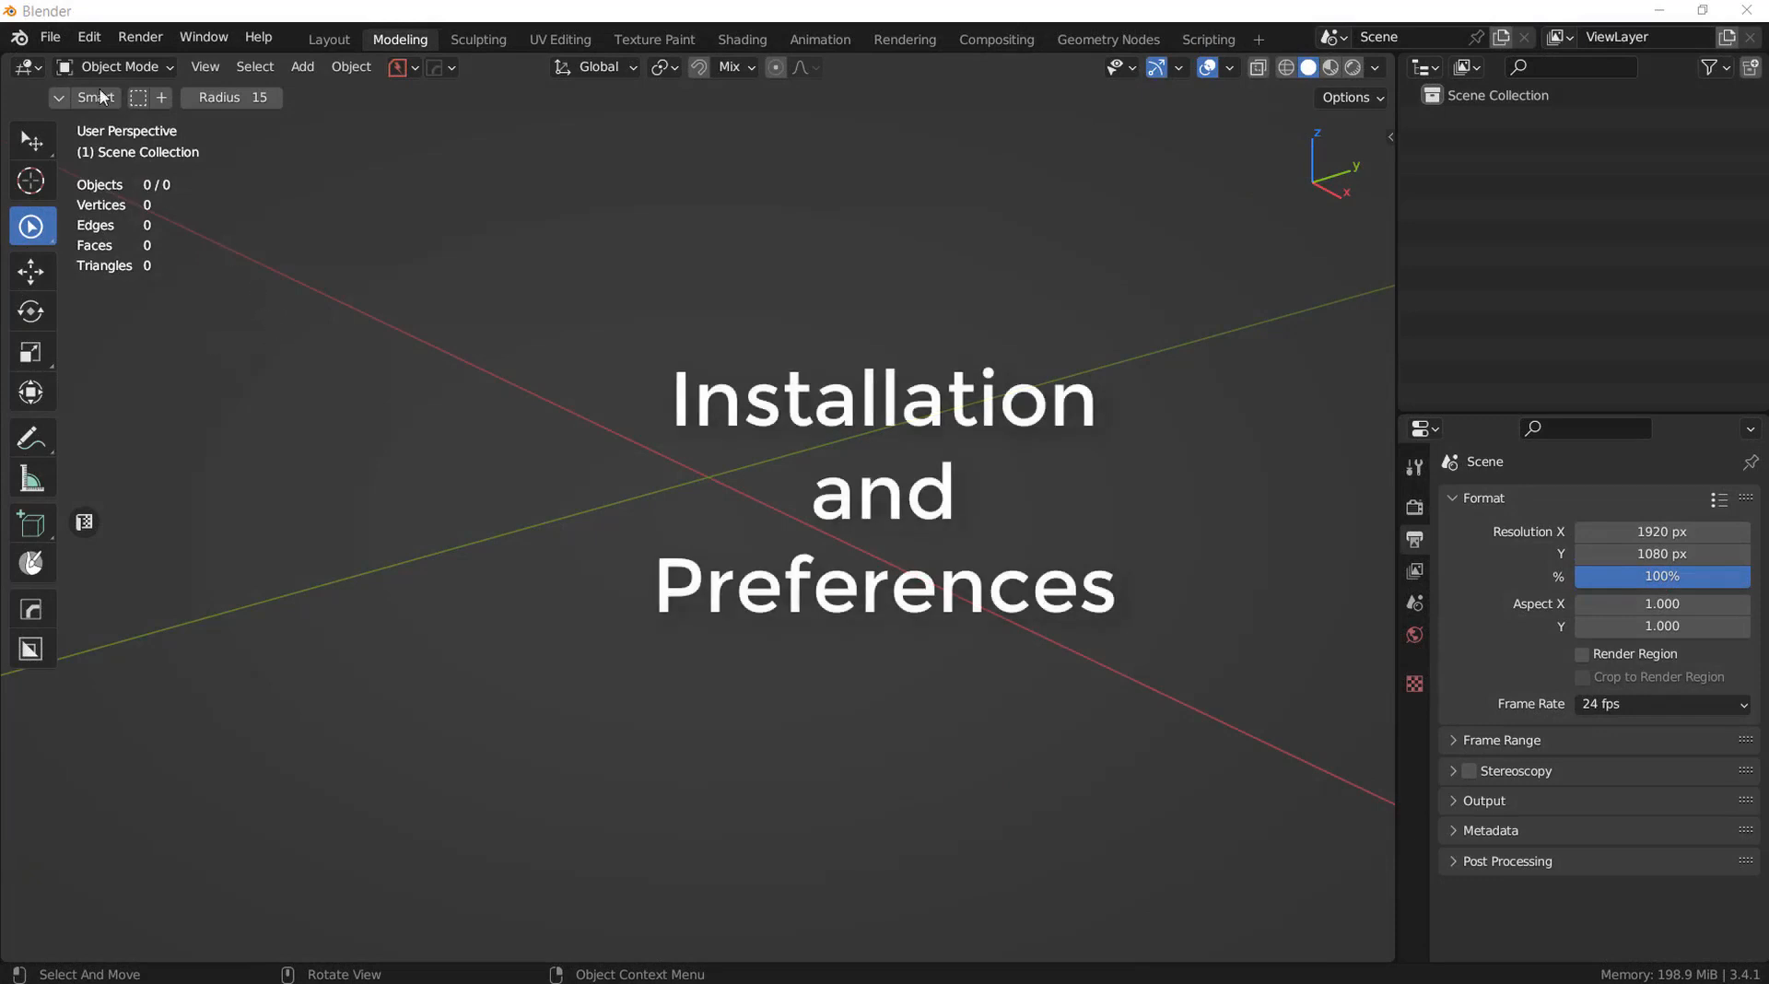
Install the CURVEmachine add-on from CURVEmachine_1.0.0.zip in G:\new folder
left_click(90, 36)
left_click(136, 361)
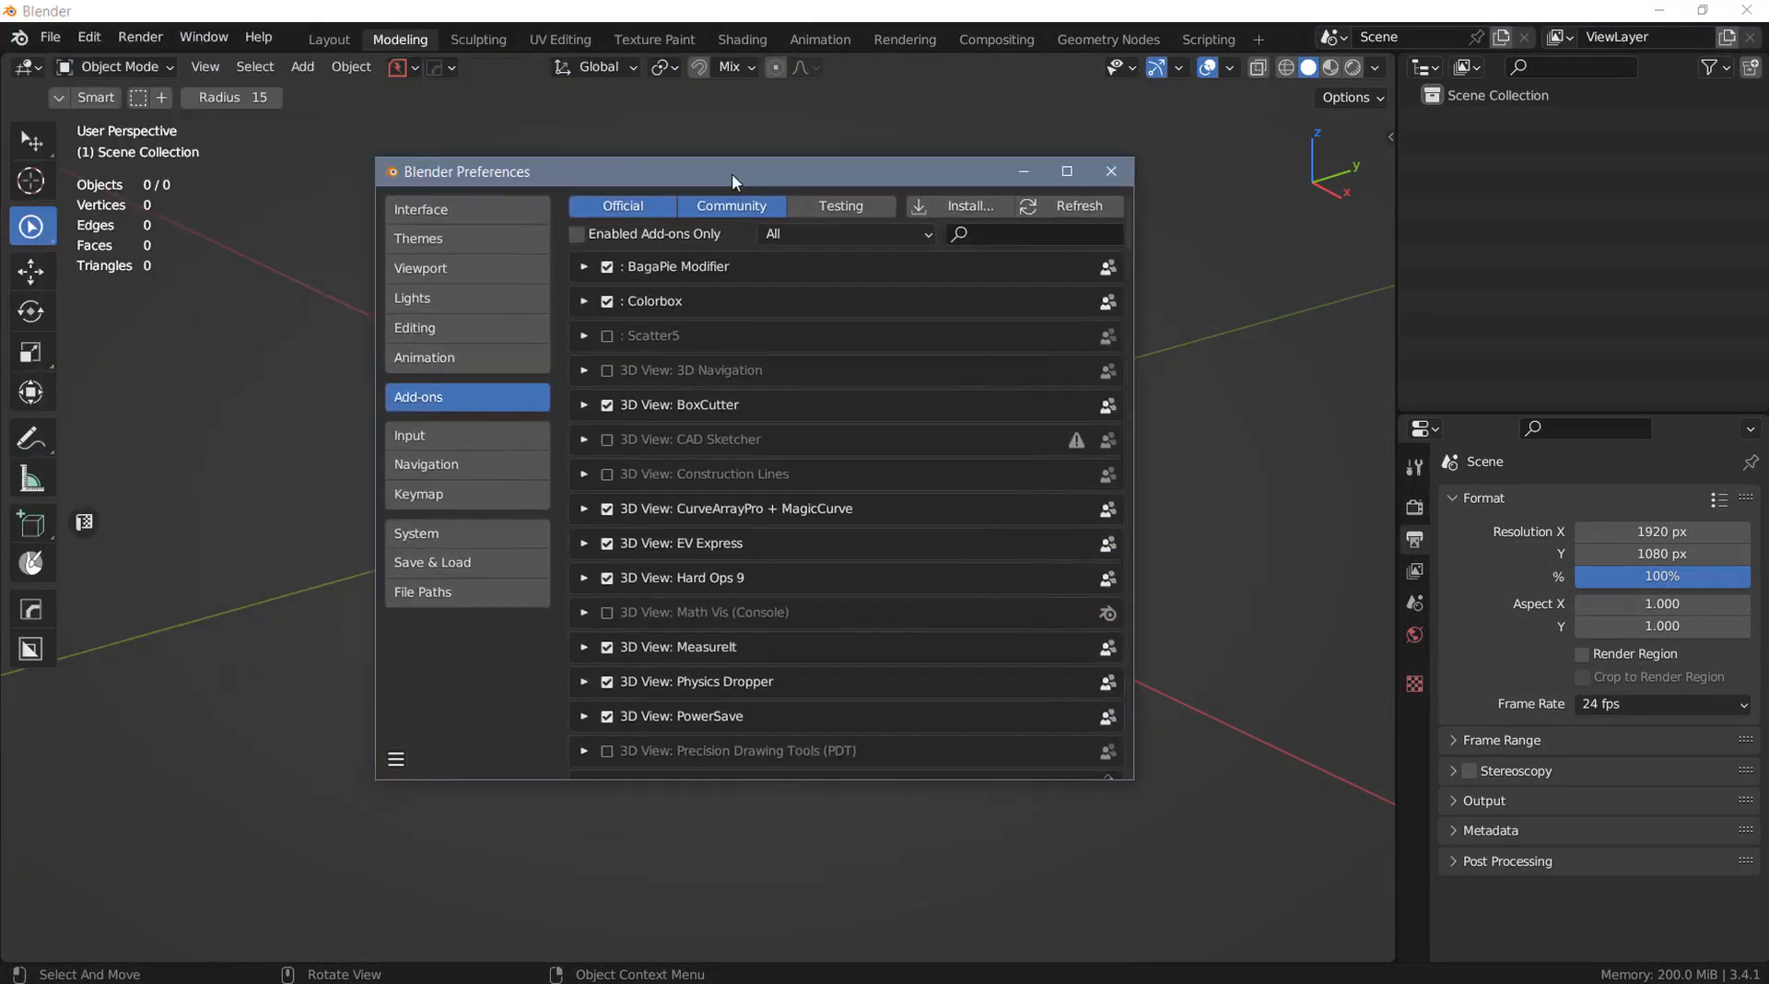
left_click_drag(731, 173, 808, 177)
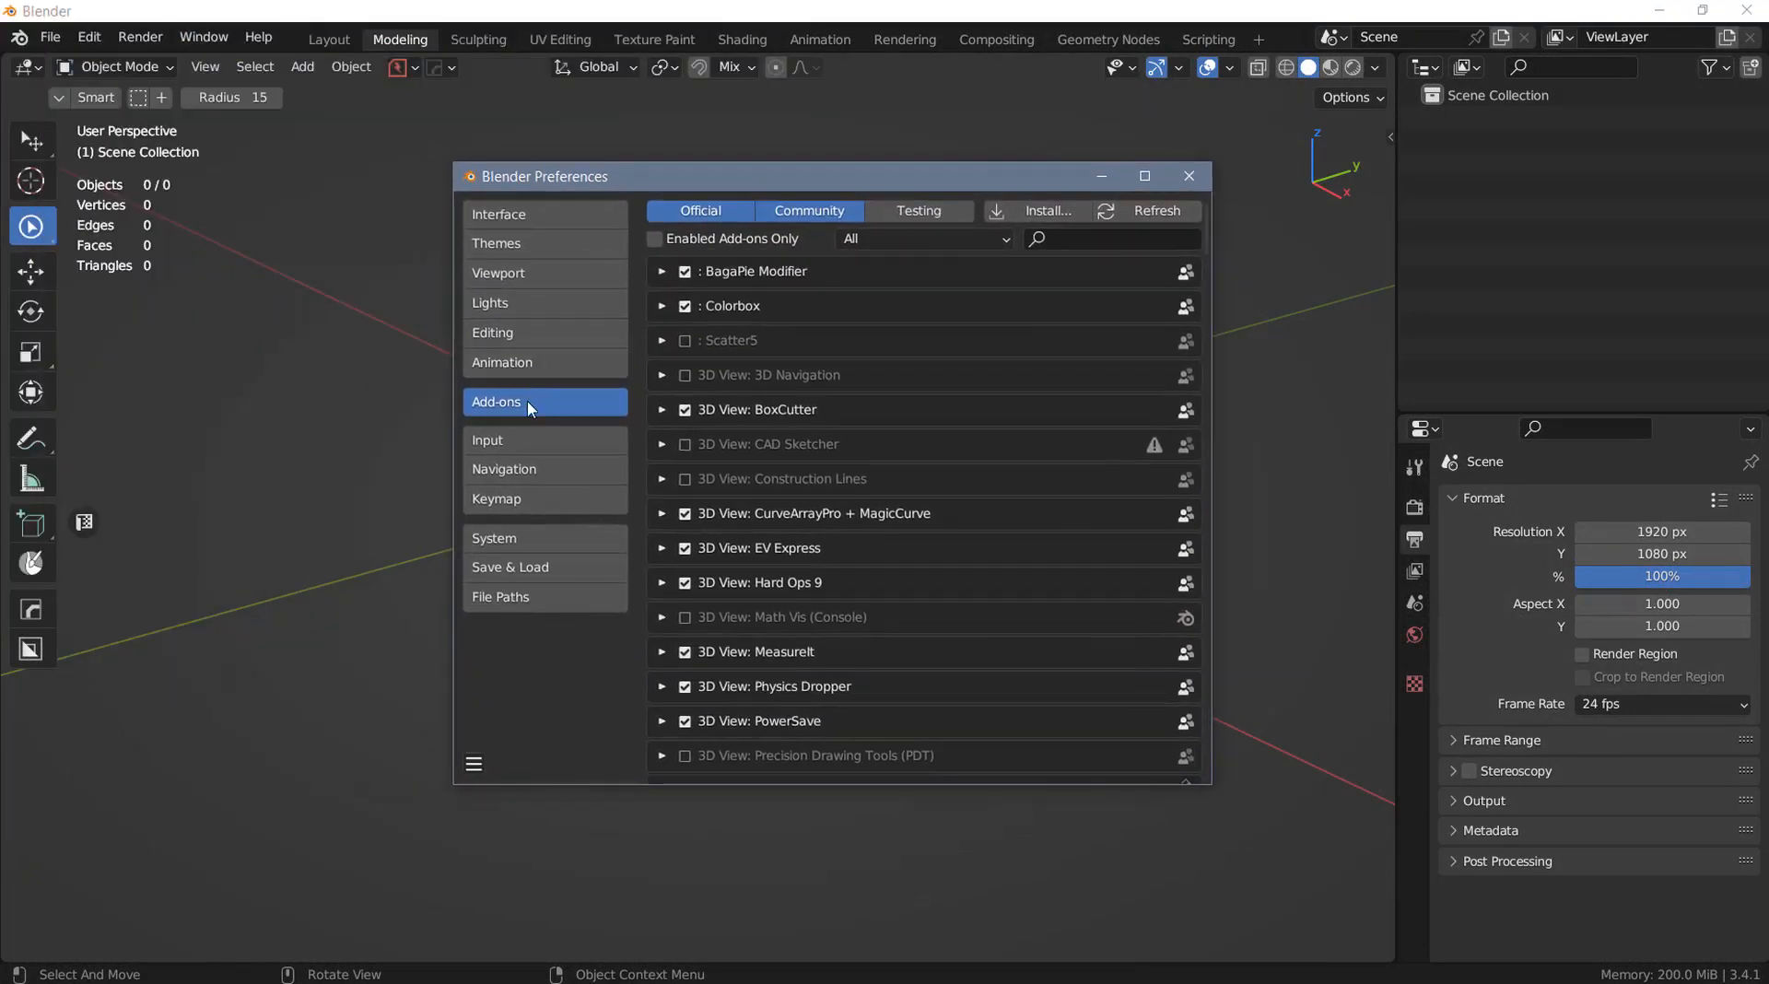
left_click(1035, 211)
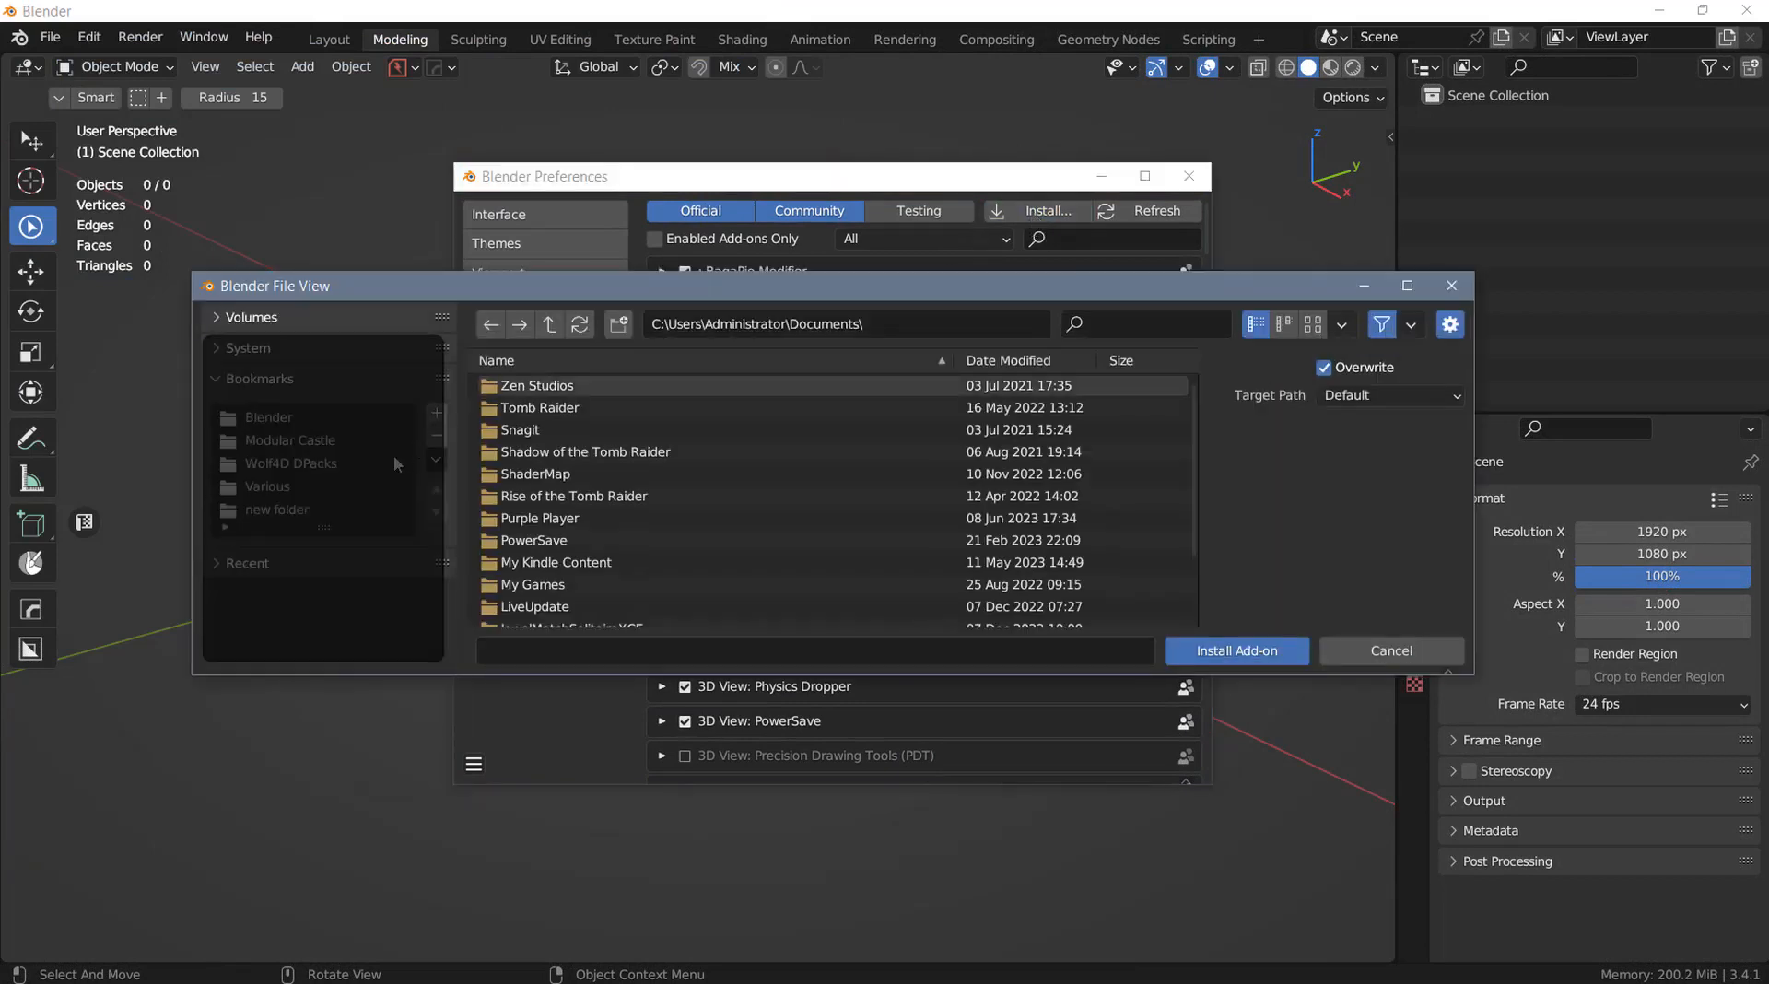
left_click(306, 510)
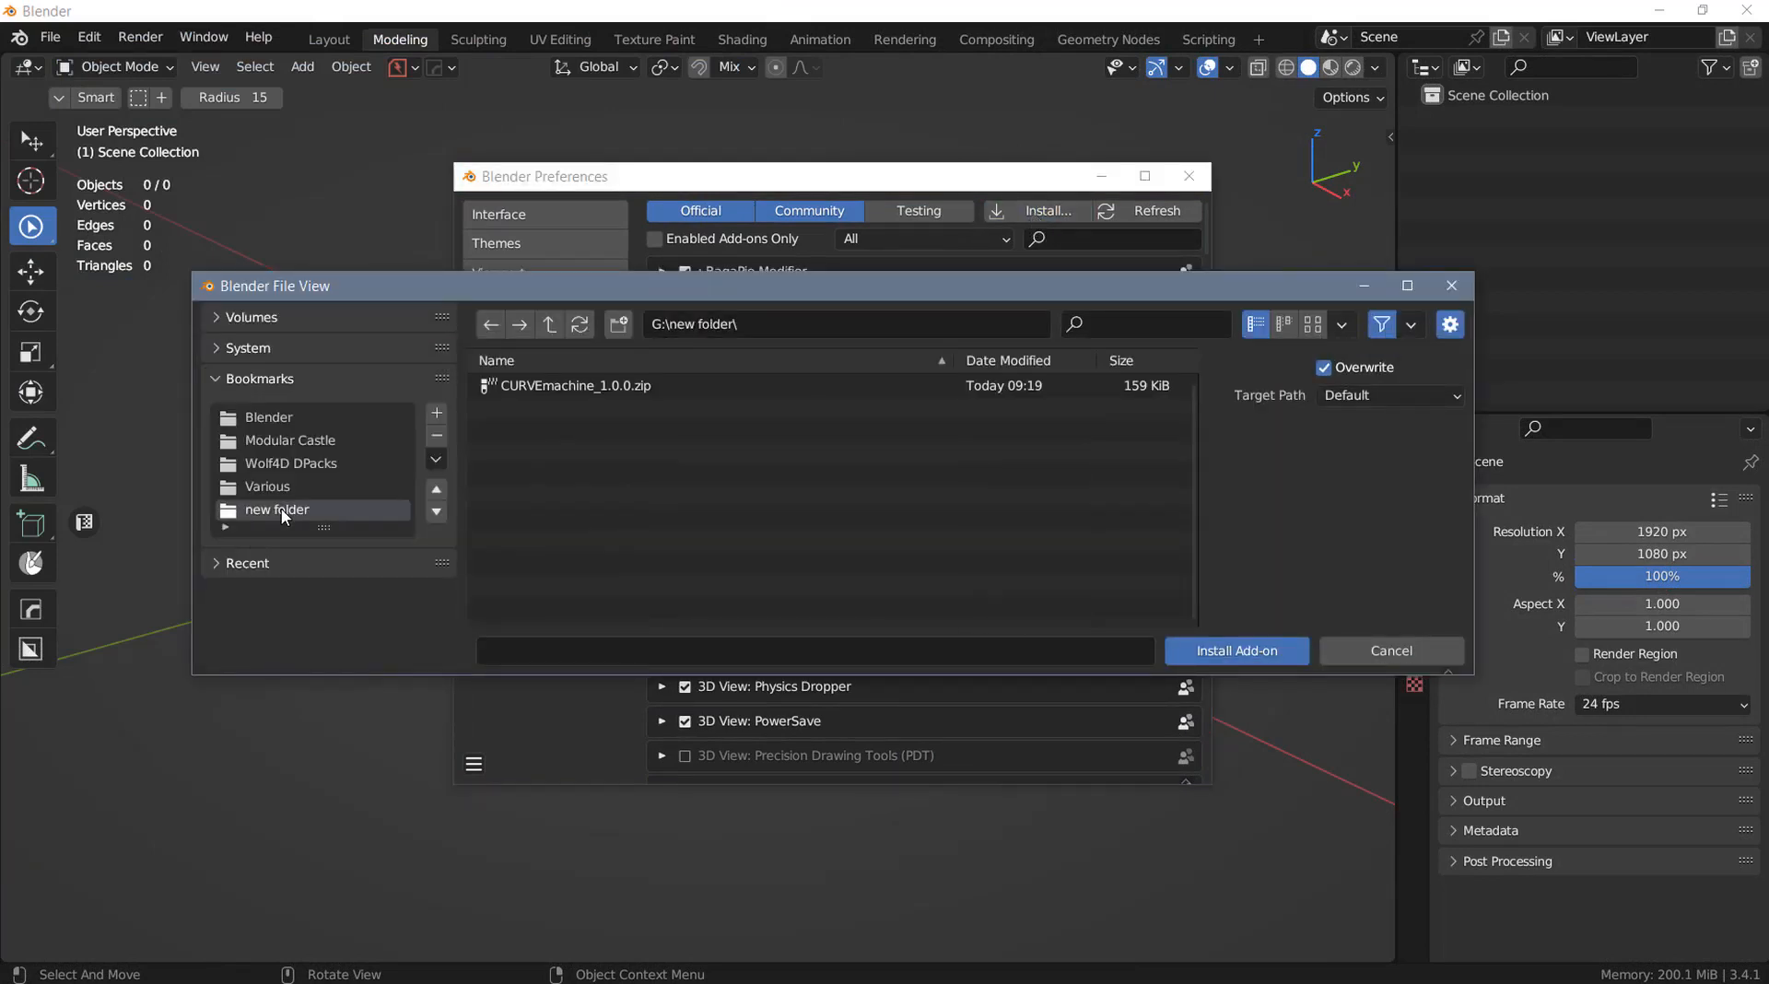
left_click(581, 383)
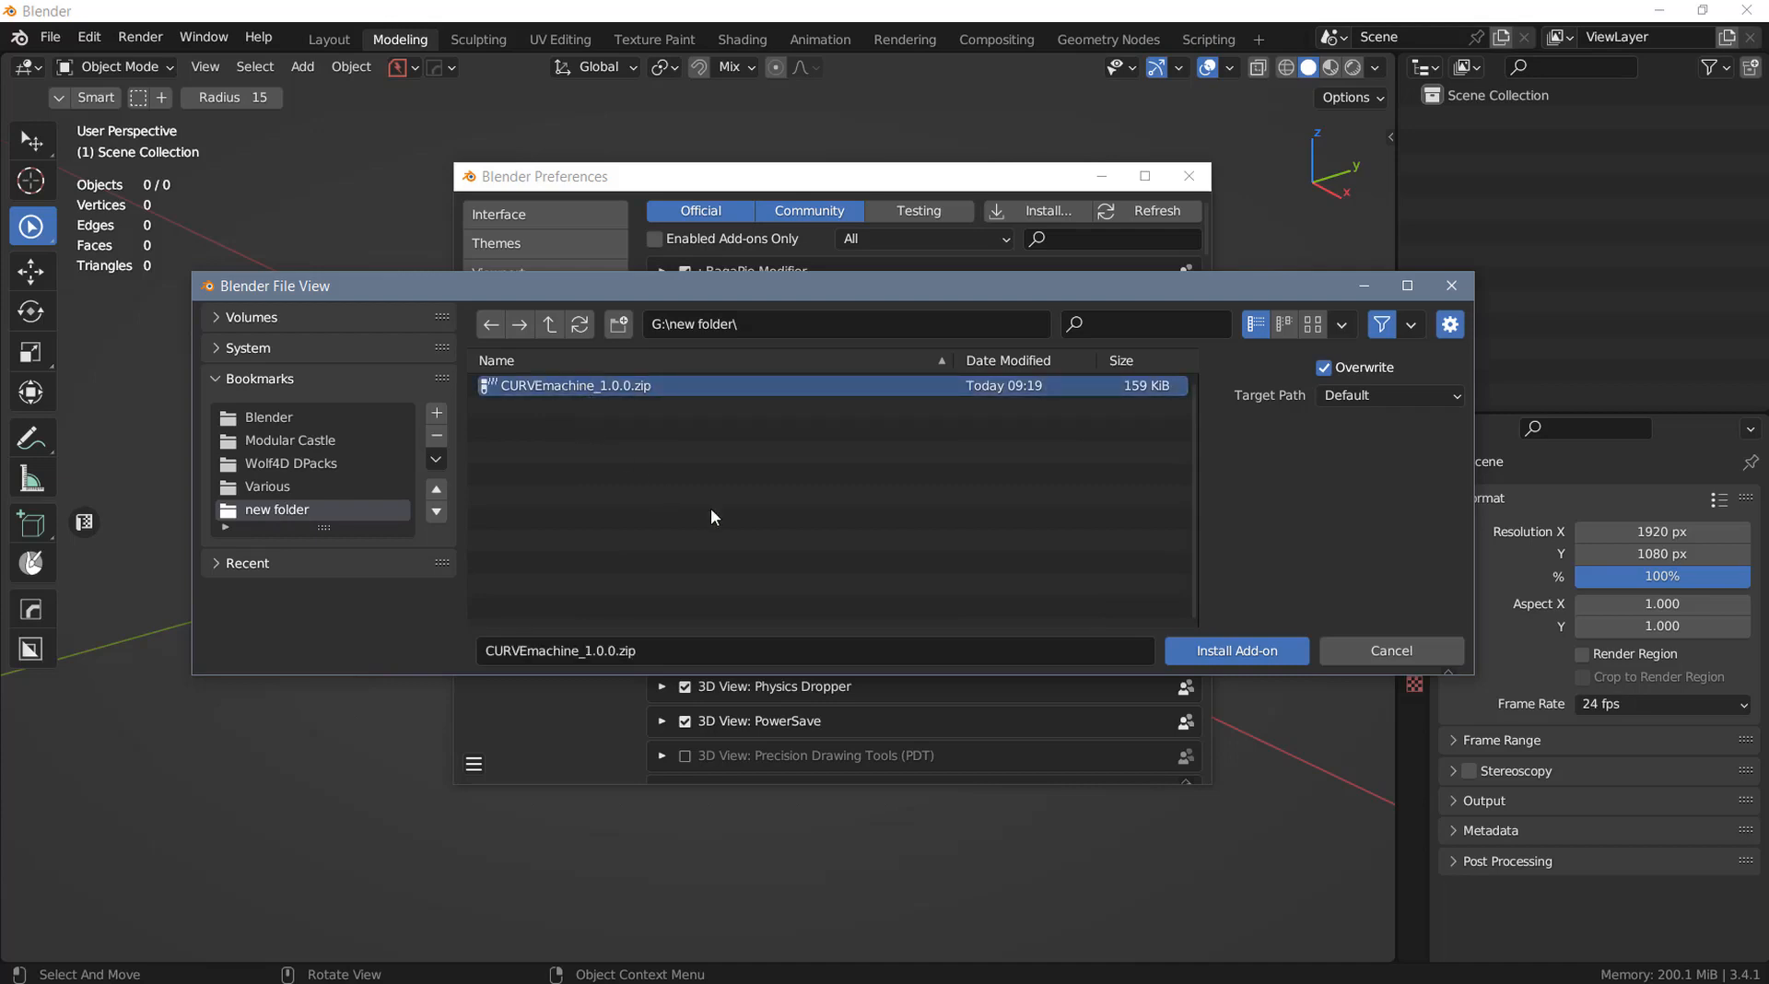
left_click(1217, 651)
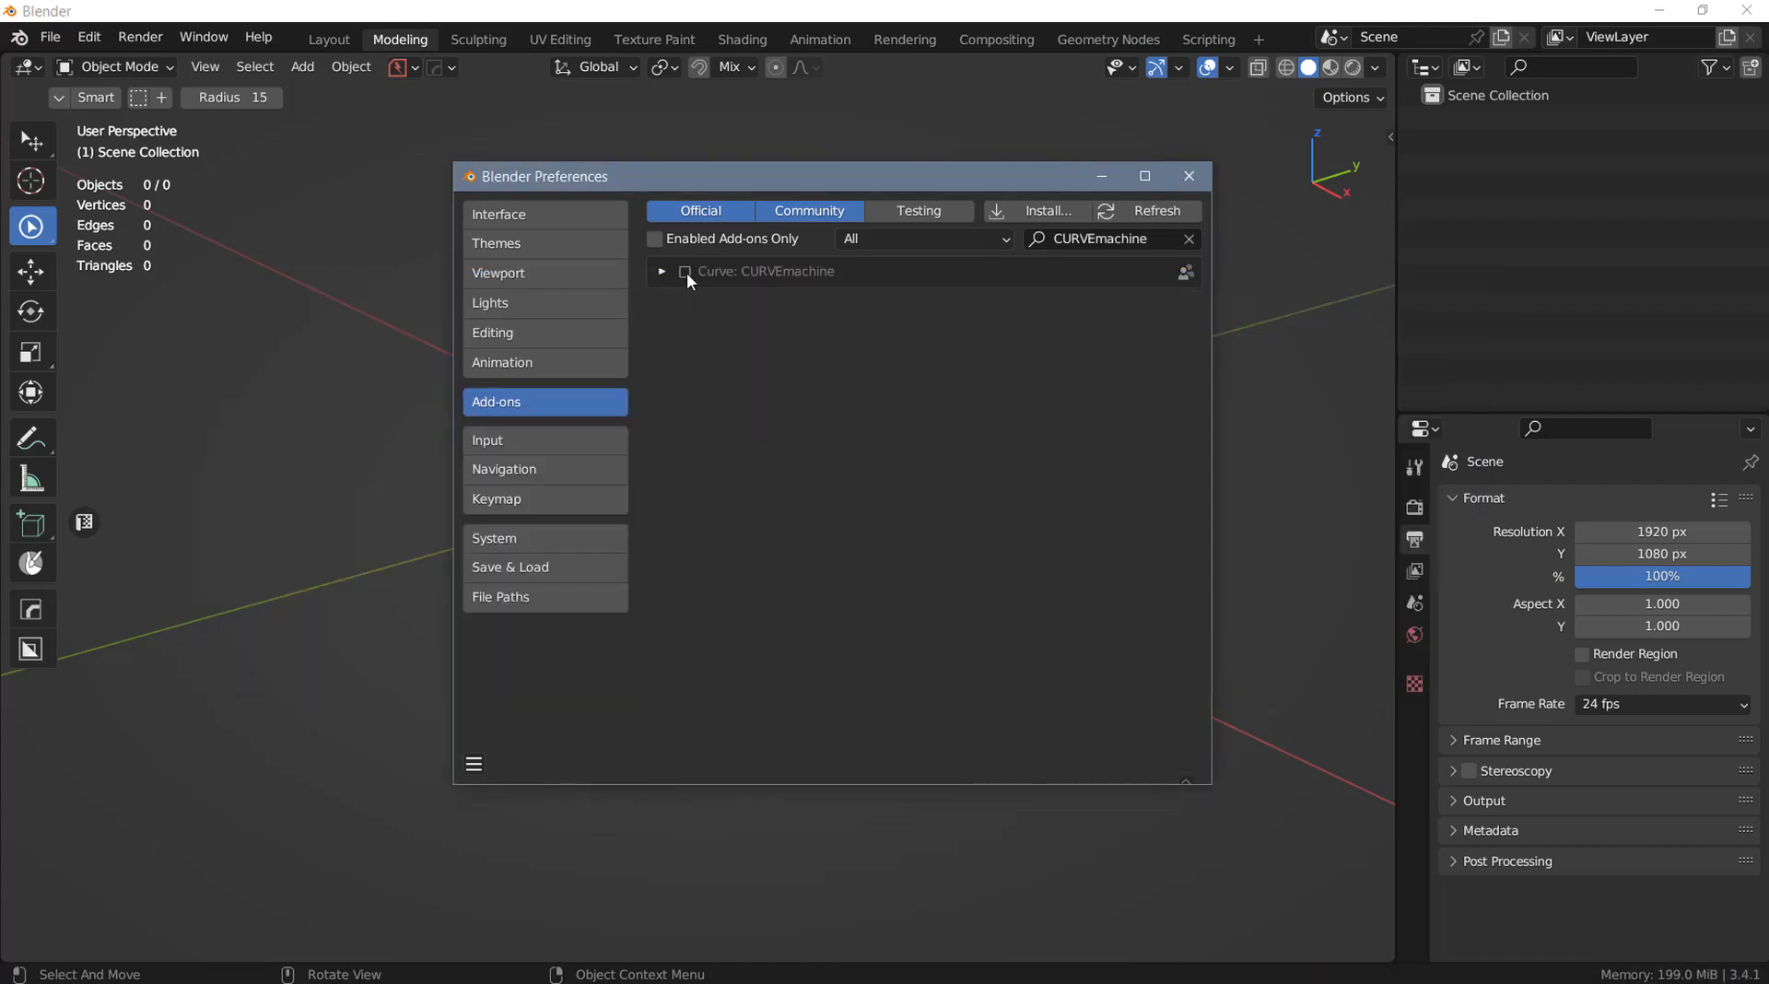
Enable the CURVEmachine add-on and expand its preferences in a maximized preferences window
left_click(685, 272)
left_click(661, 271)
left_click(1145, 176)
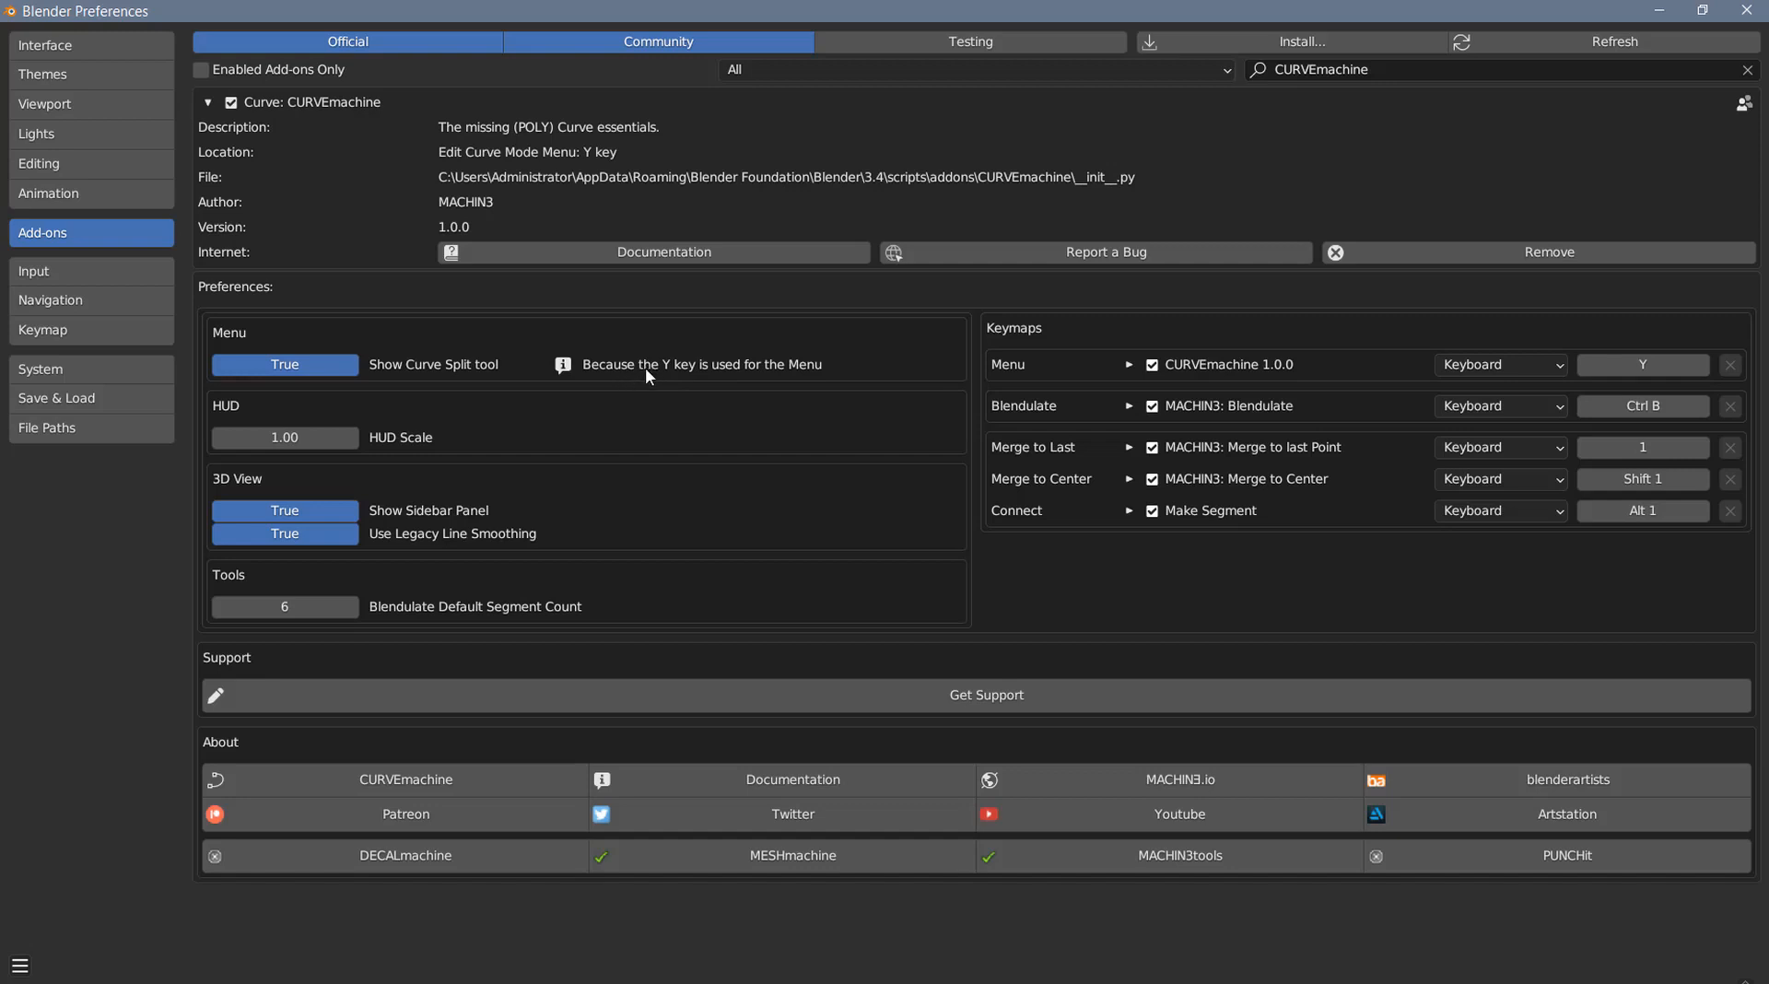
Set the CURVEmachine HUD Scale to 1.10 and close the preferences
left_click(286, 437)
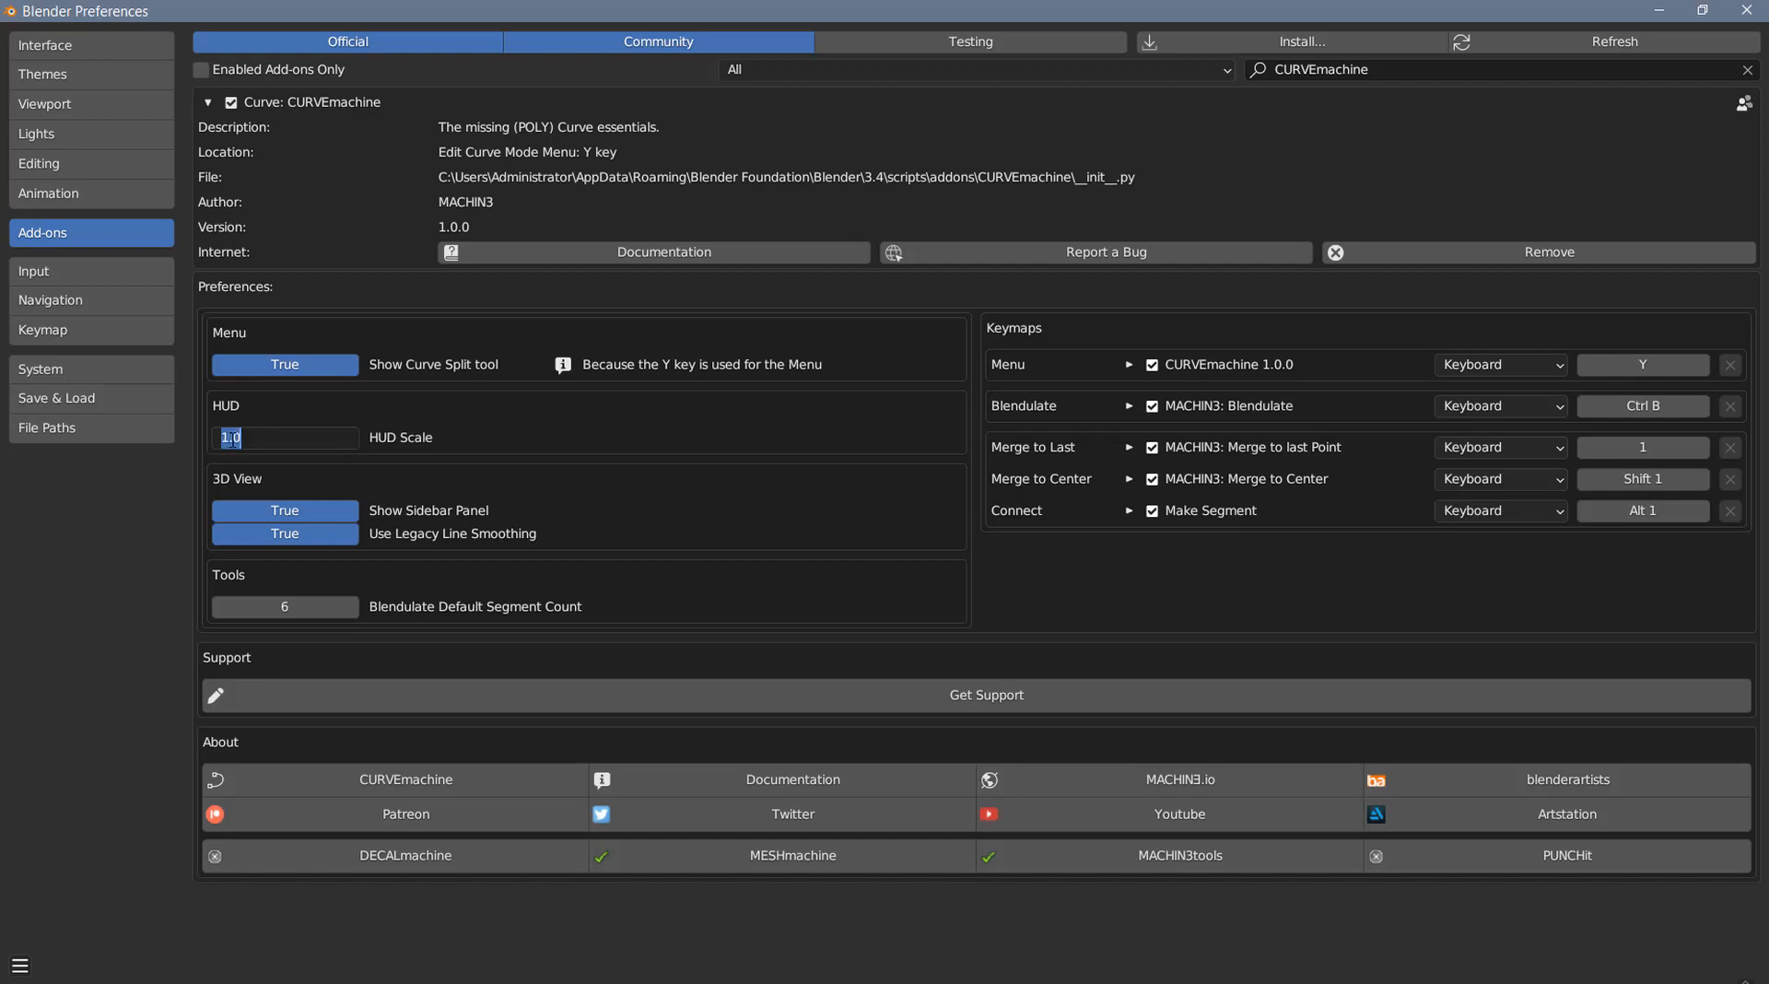
left_click_drag(232, 438, 258, 443)
type("1")
key("Return")
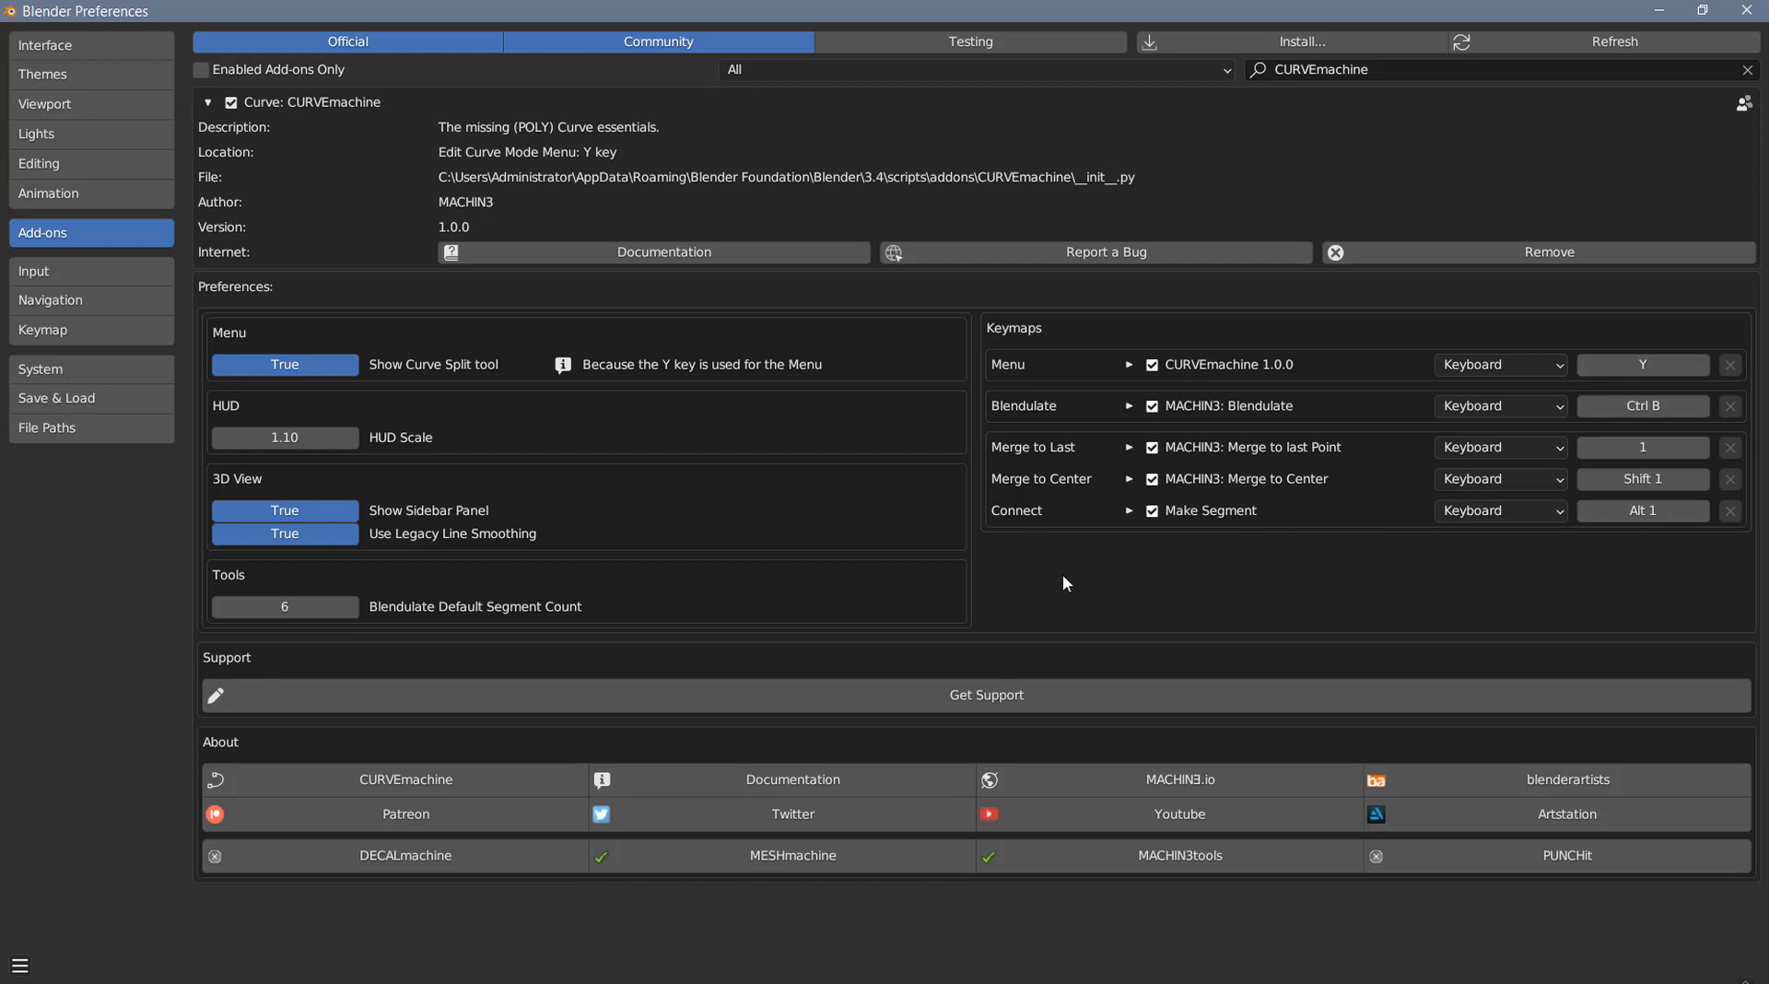
left_click(1701, 11)
left_click(1189, 176)
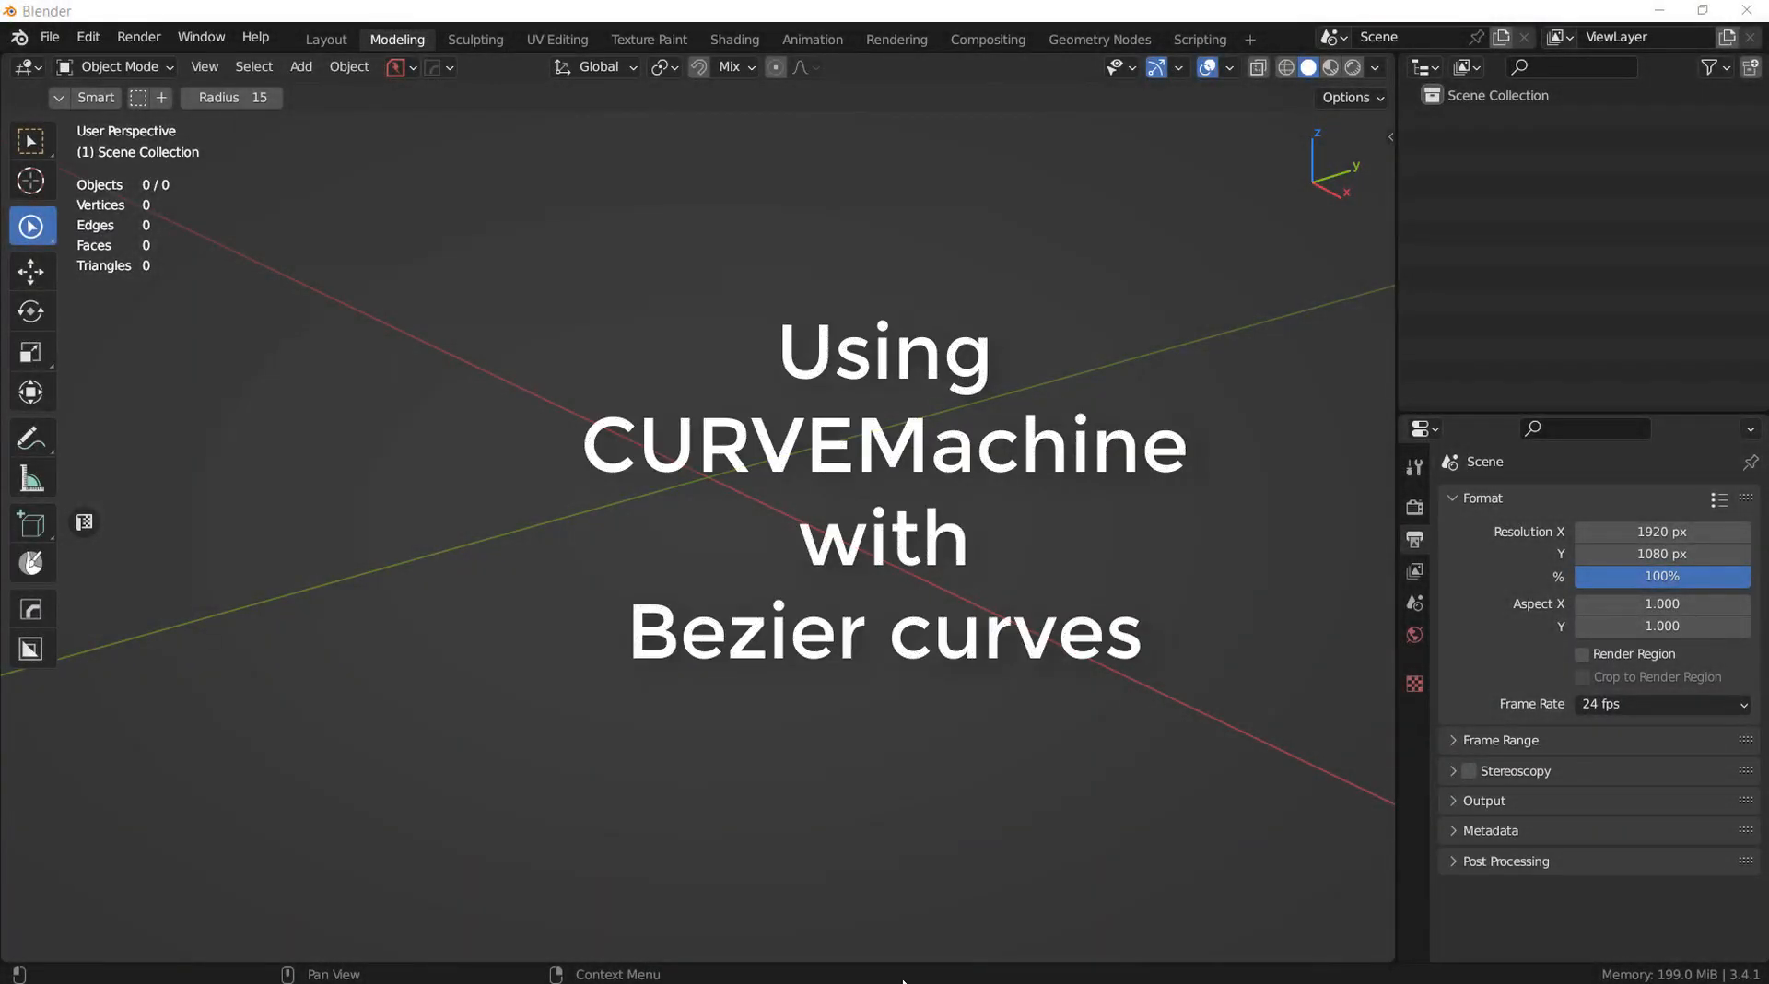
Add a Bezier curve at the world origin in top orthographic view
key("KP_7")
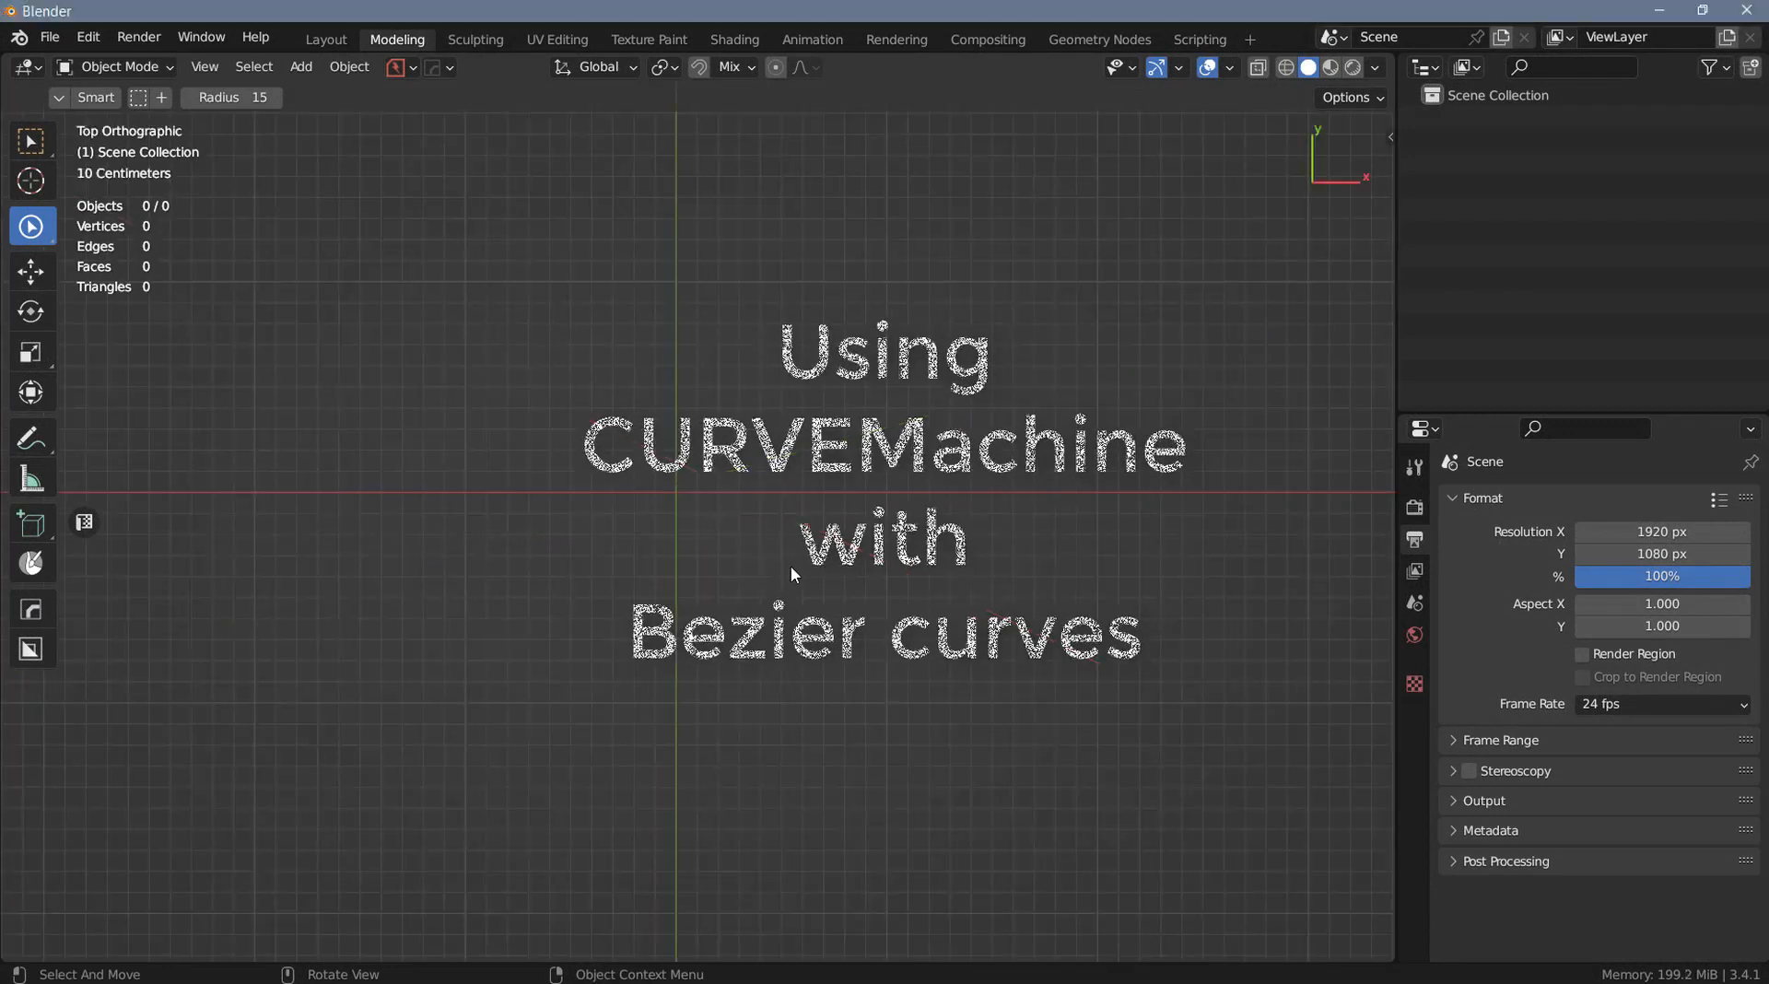
middle_click_drag(659, 525, 726, 531, "shift")
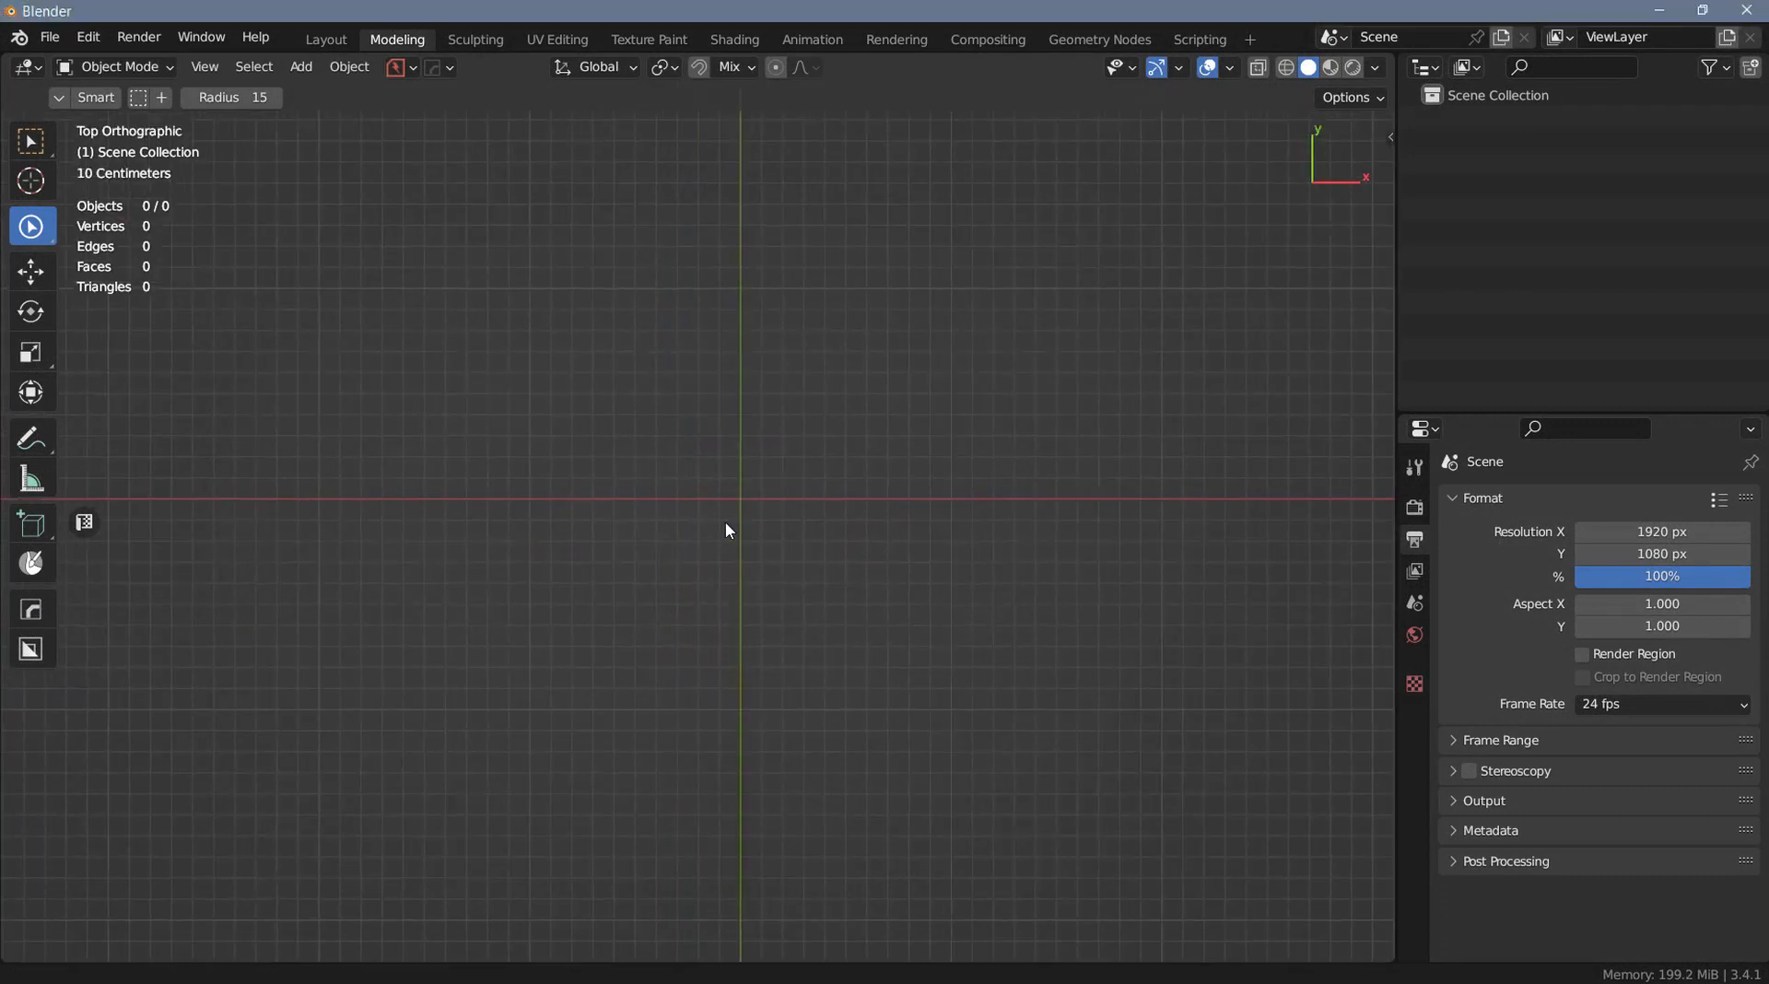
key("shift+a")
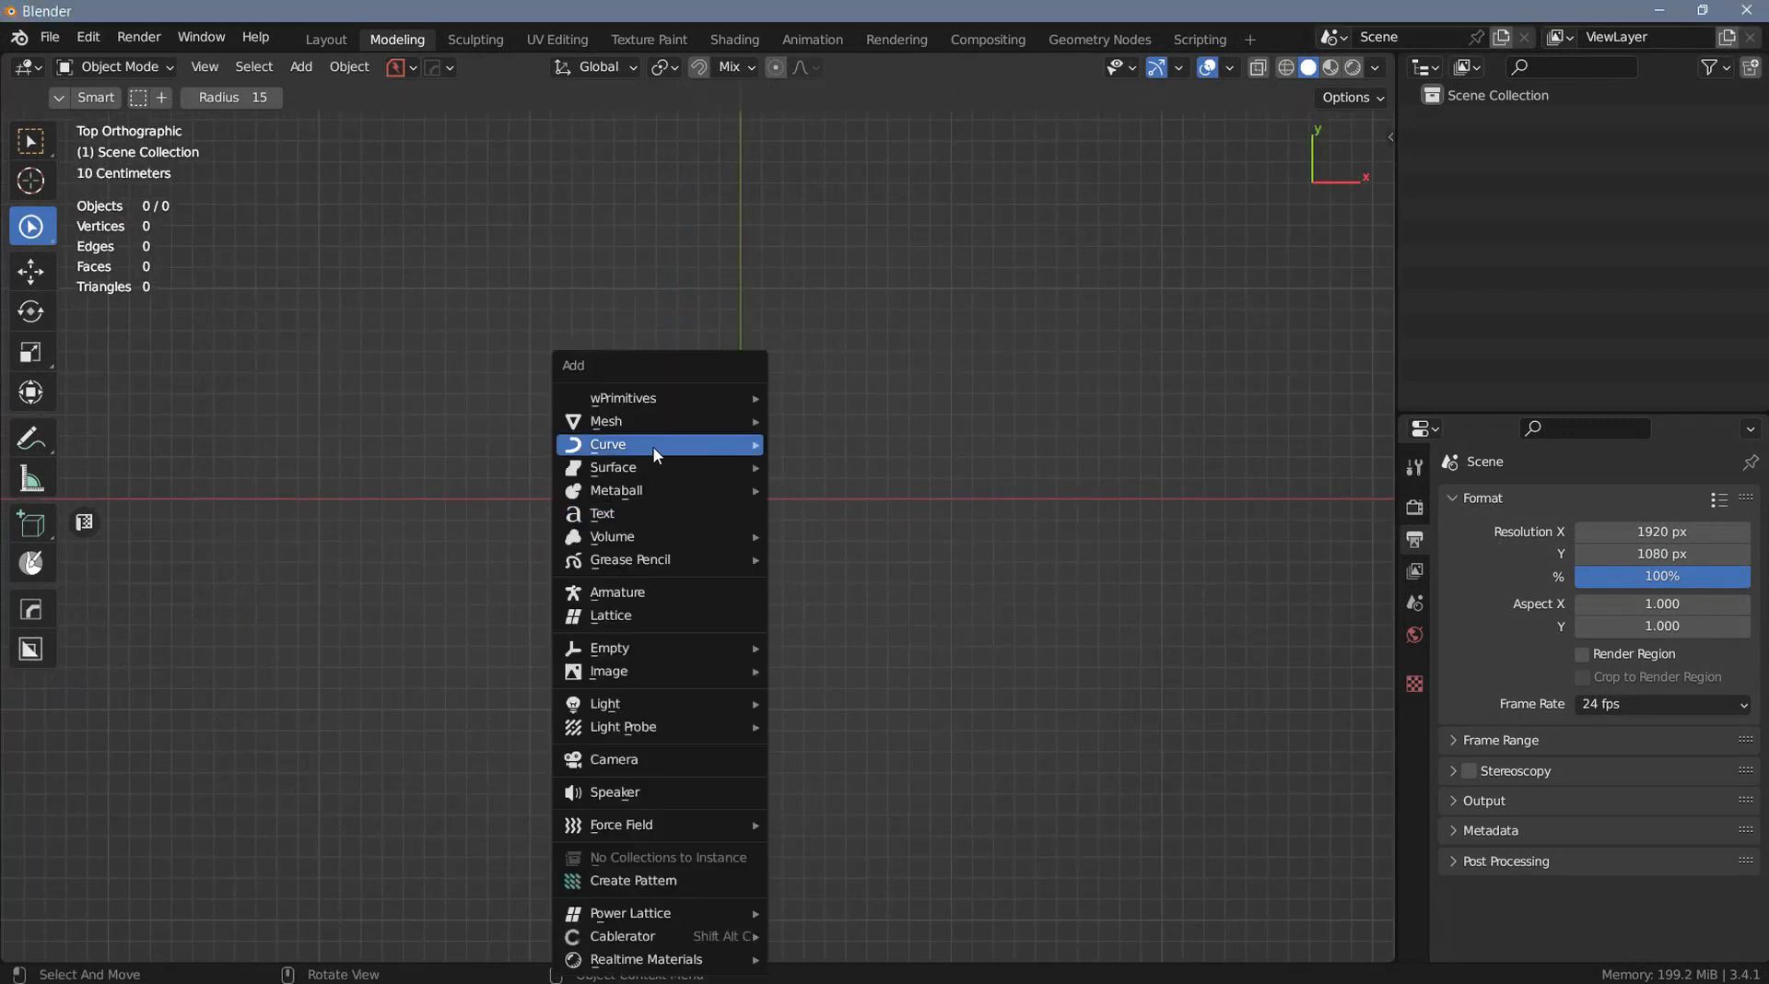
mouse_move(653, 445)
left_click(823, 466)
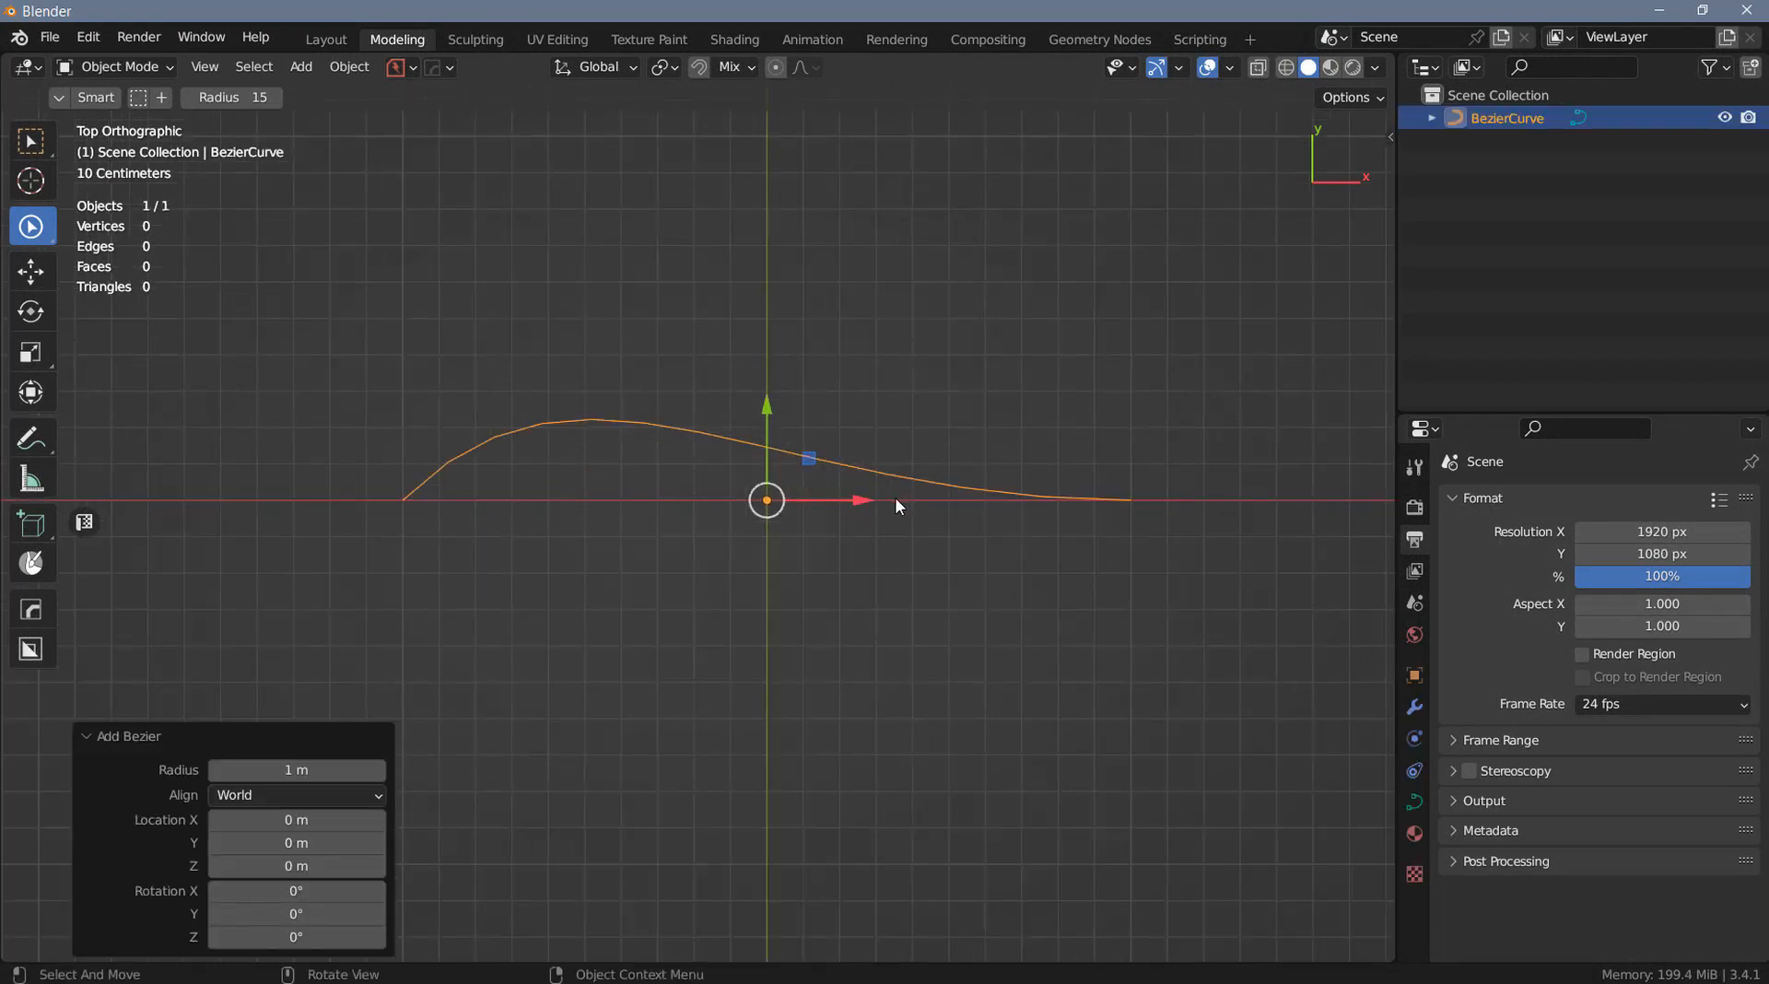
Subdivide the whole Bezier curve twice in Edit Mode, with one cut each time
key("Tab")
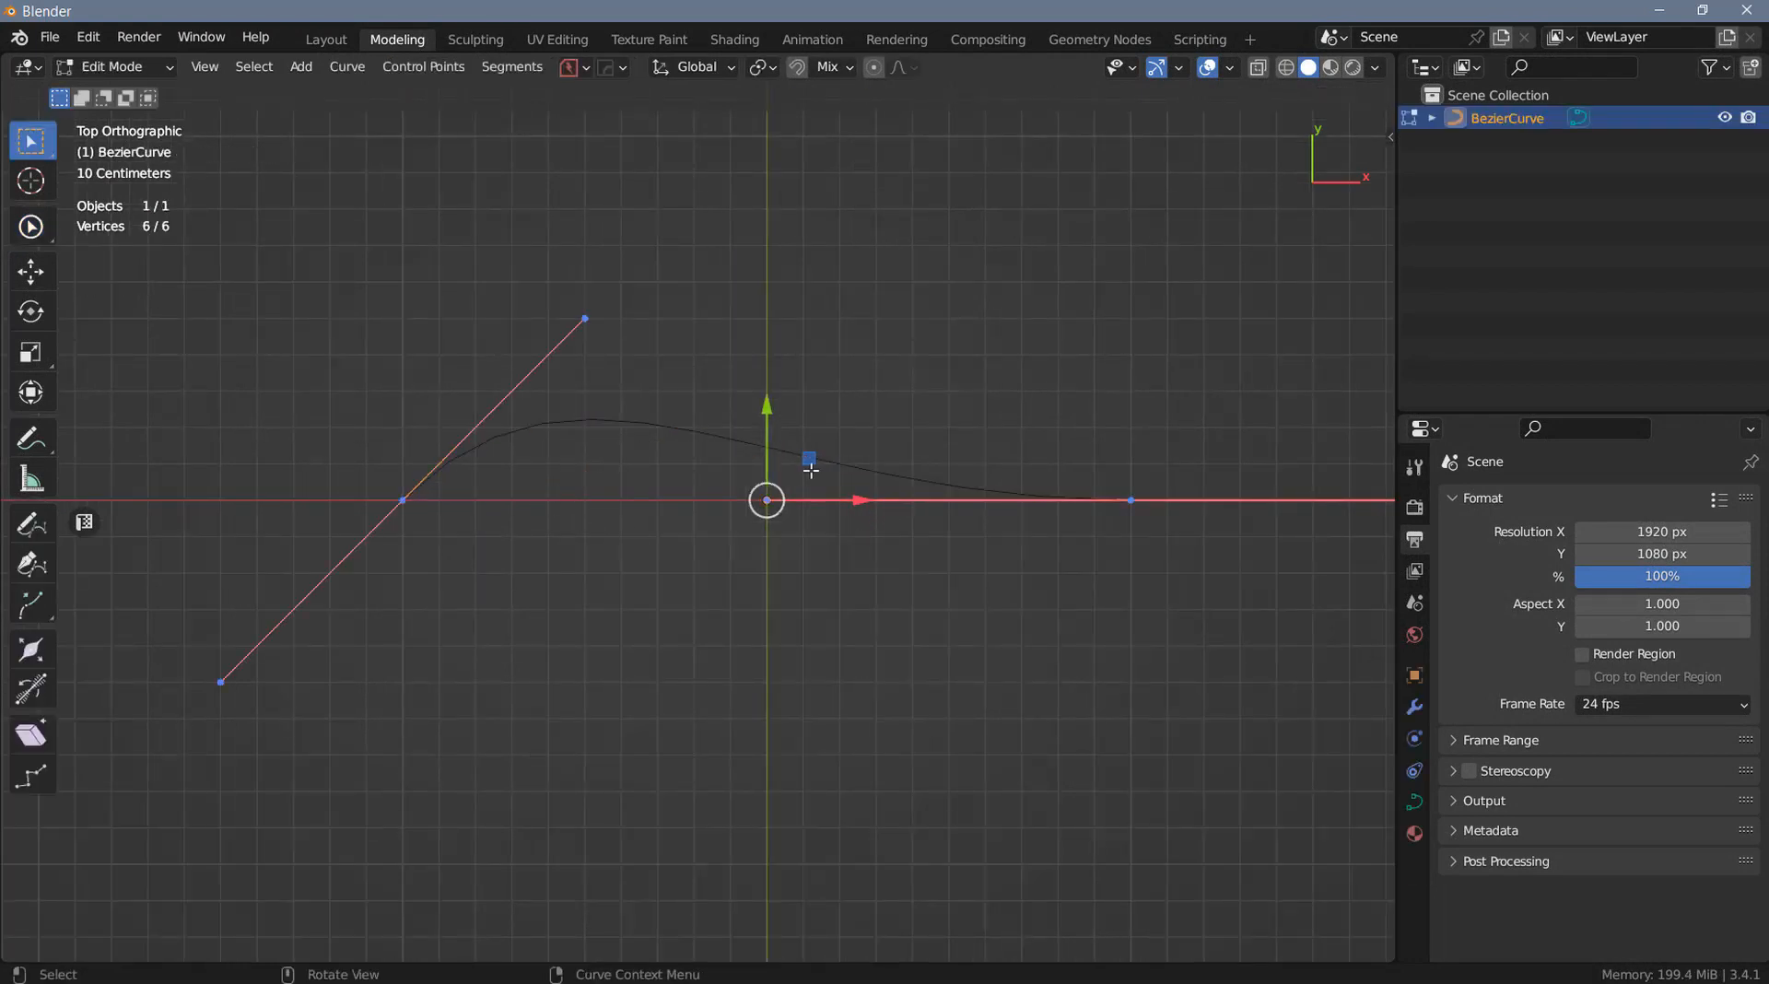
right_click(947, 529)
left_click(947, 529)
right_click(947, 529)
left_click(947, 529)
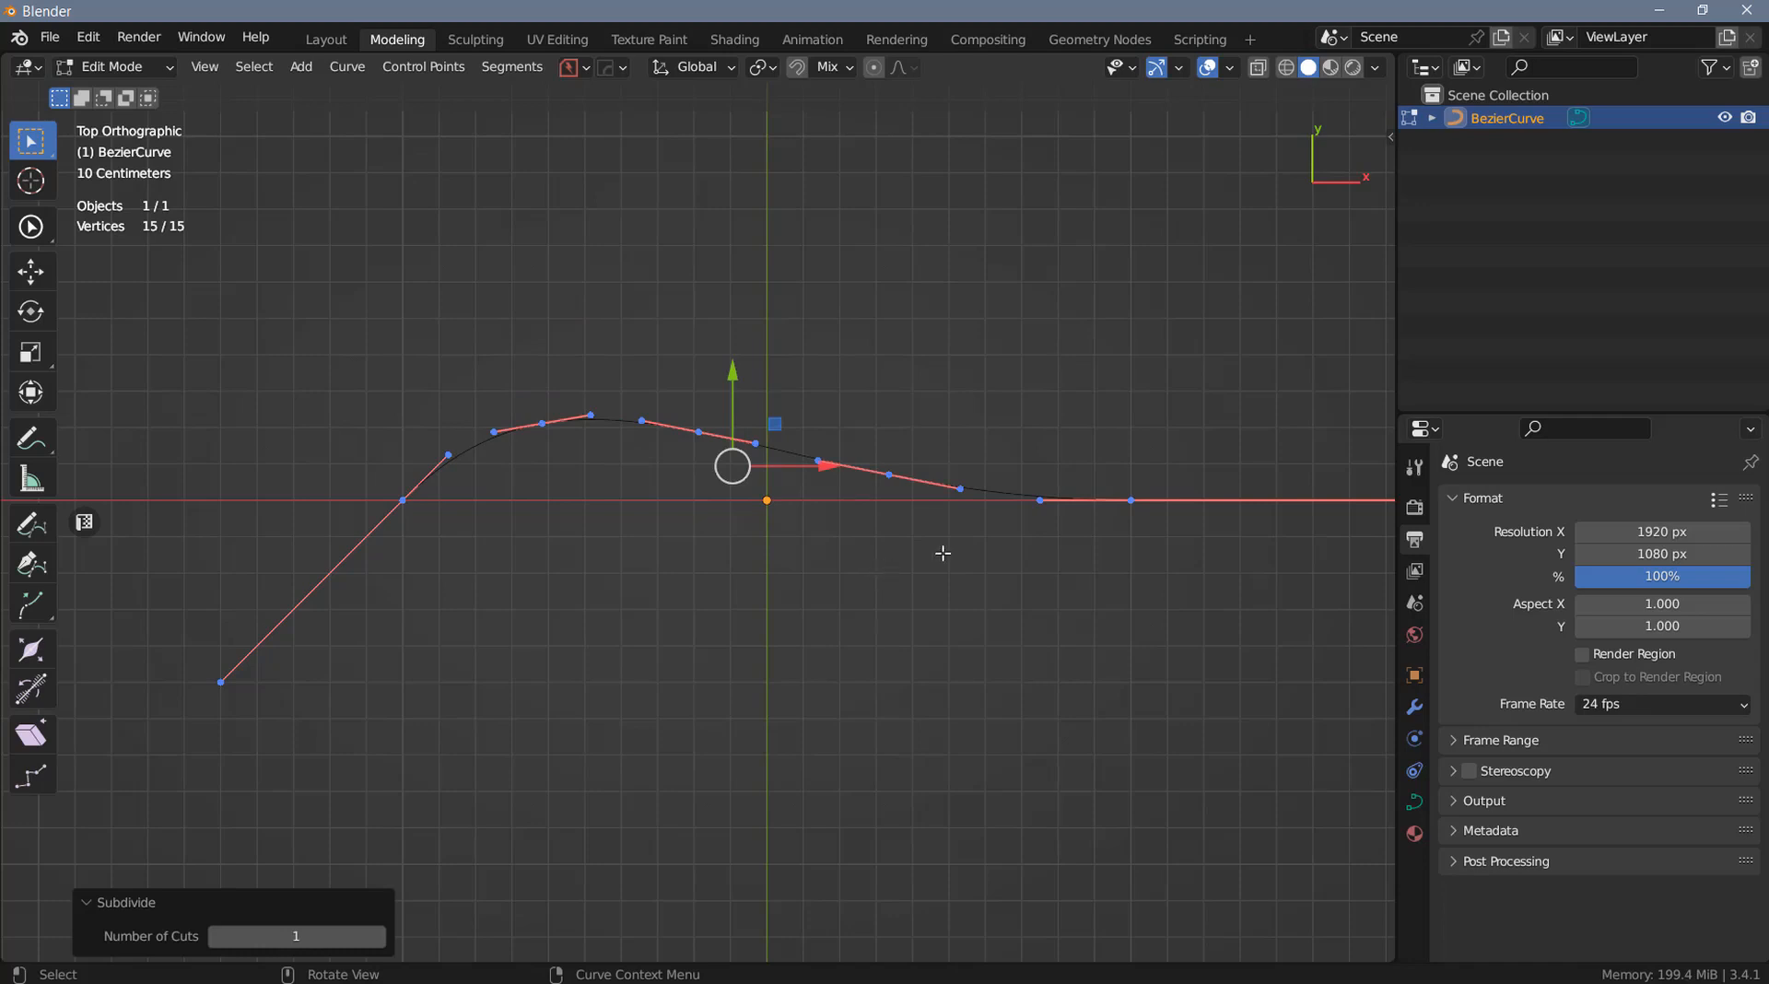
Examine the CURVEmachine tools offered for the subdivided Bezier curve
key("y")
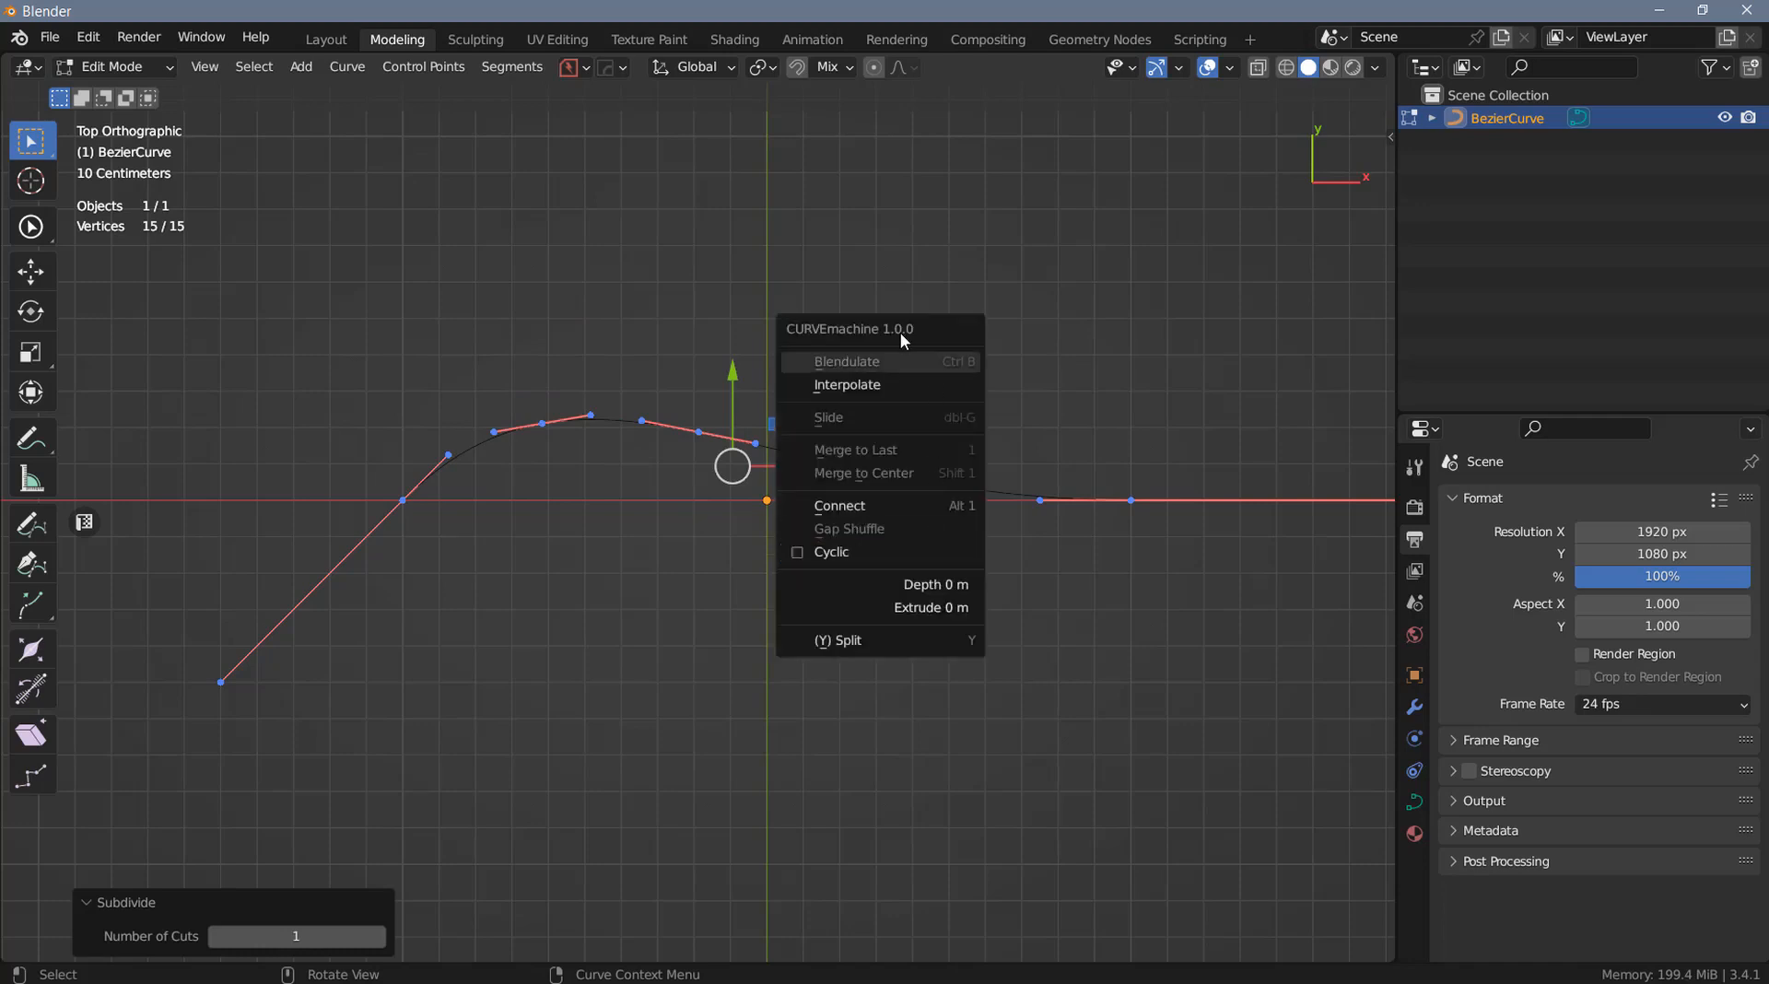
left_click_drag(899, 332, 1046, 241)
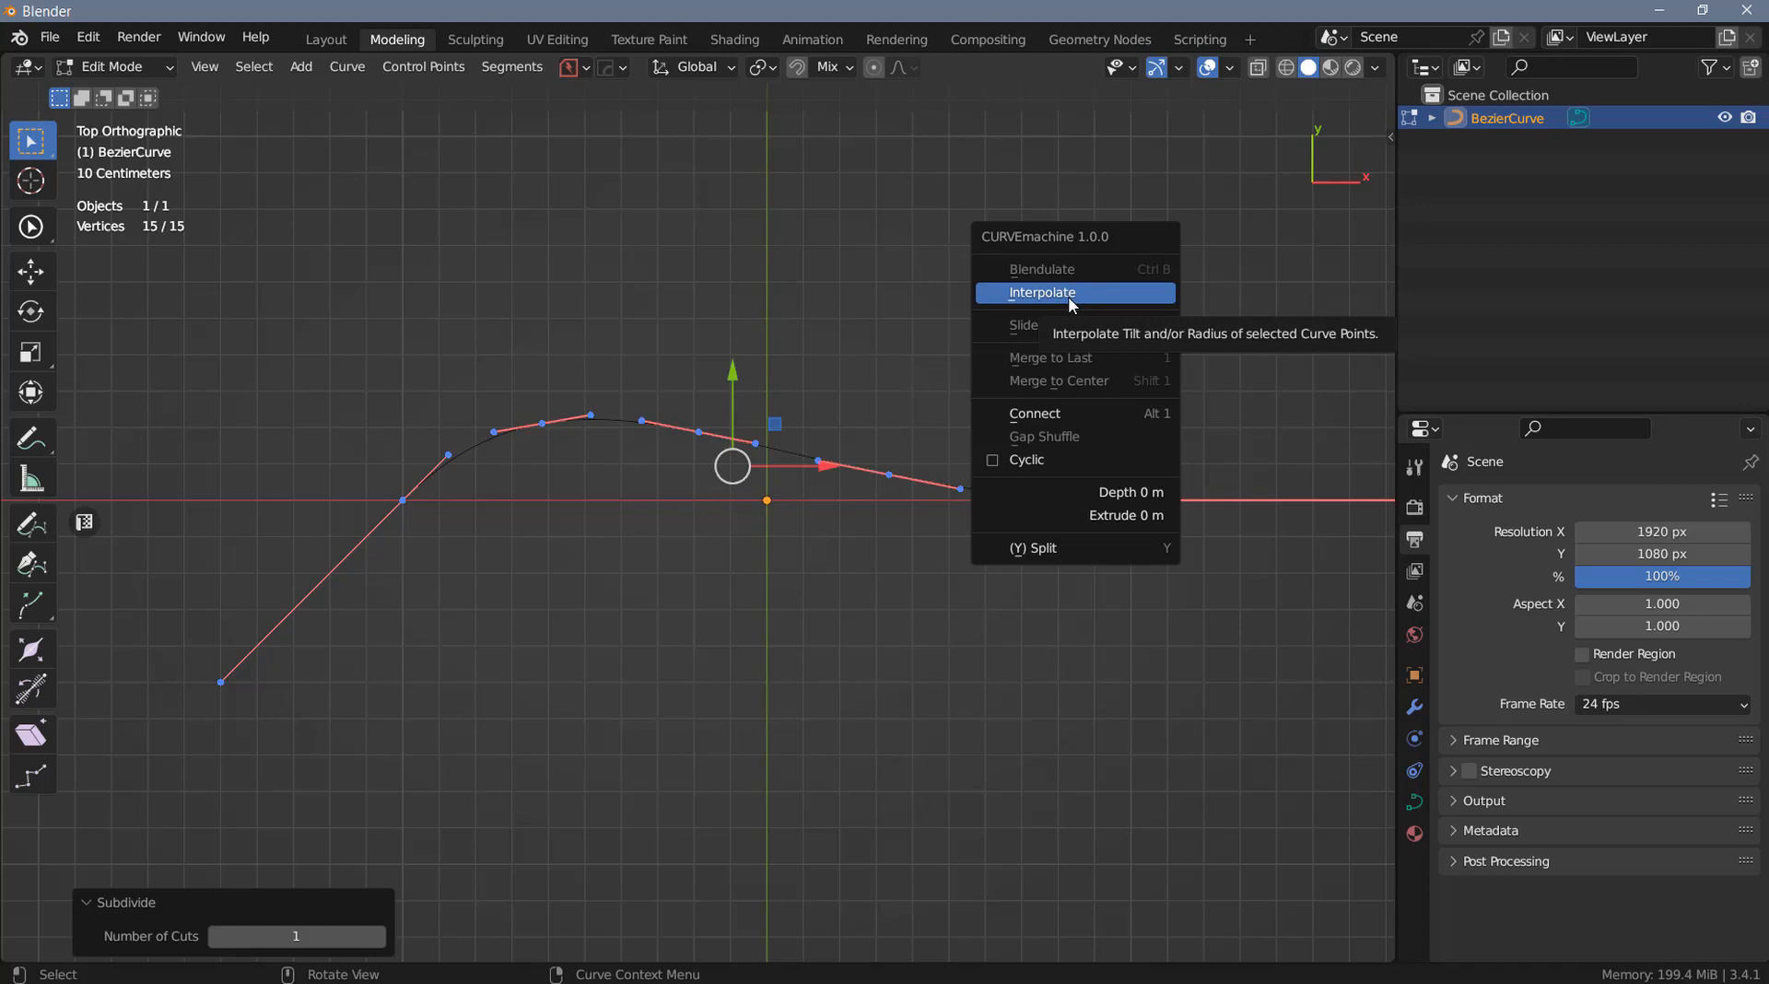
left_click(1061, 413)
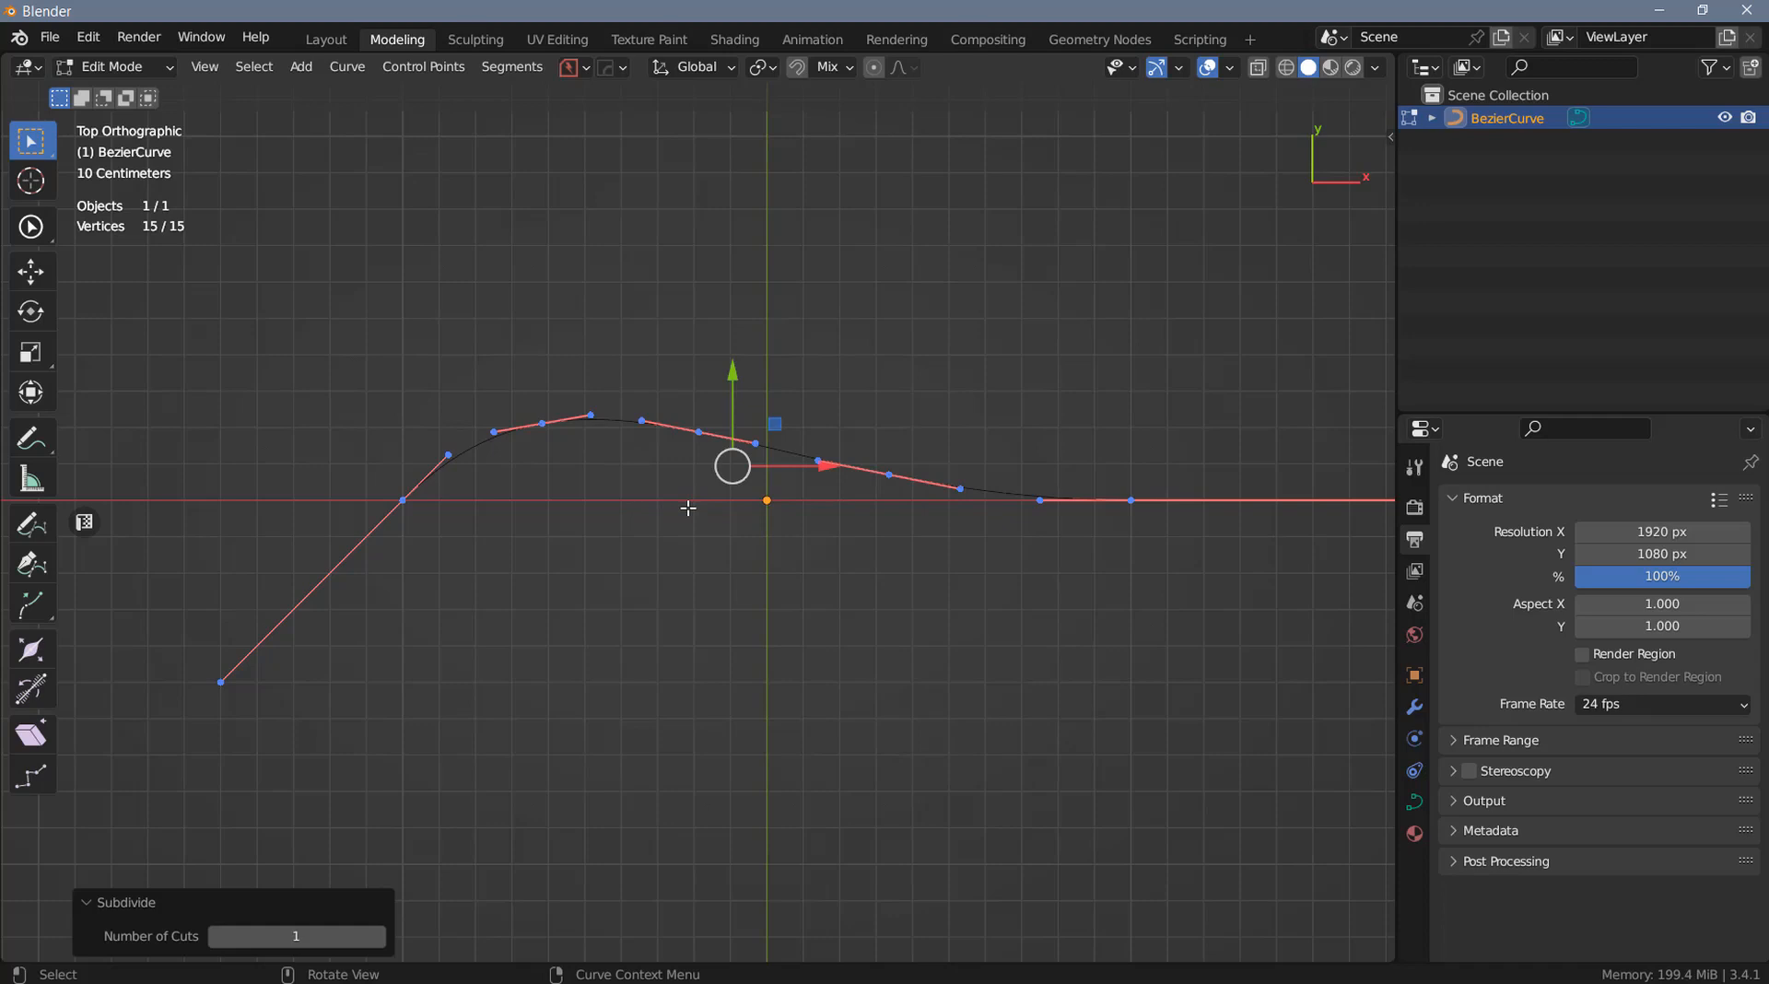
Duplicate the Bezier curve in Object Mode and move one copy along negative Y, directly below the other
key("Tab")
key("shift+d")
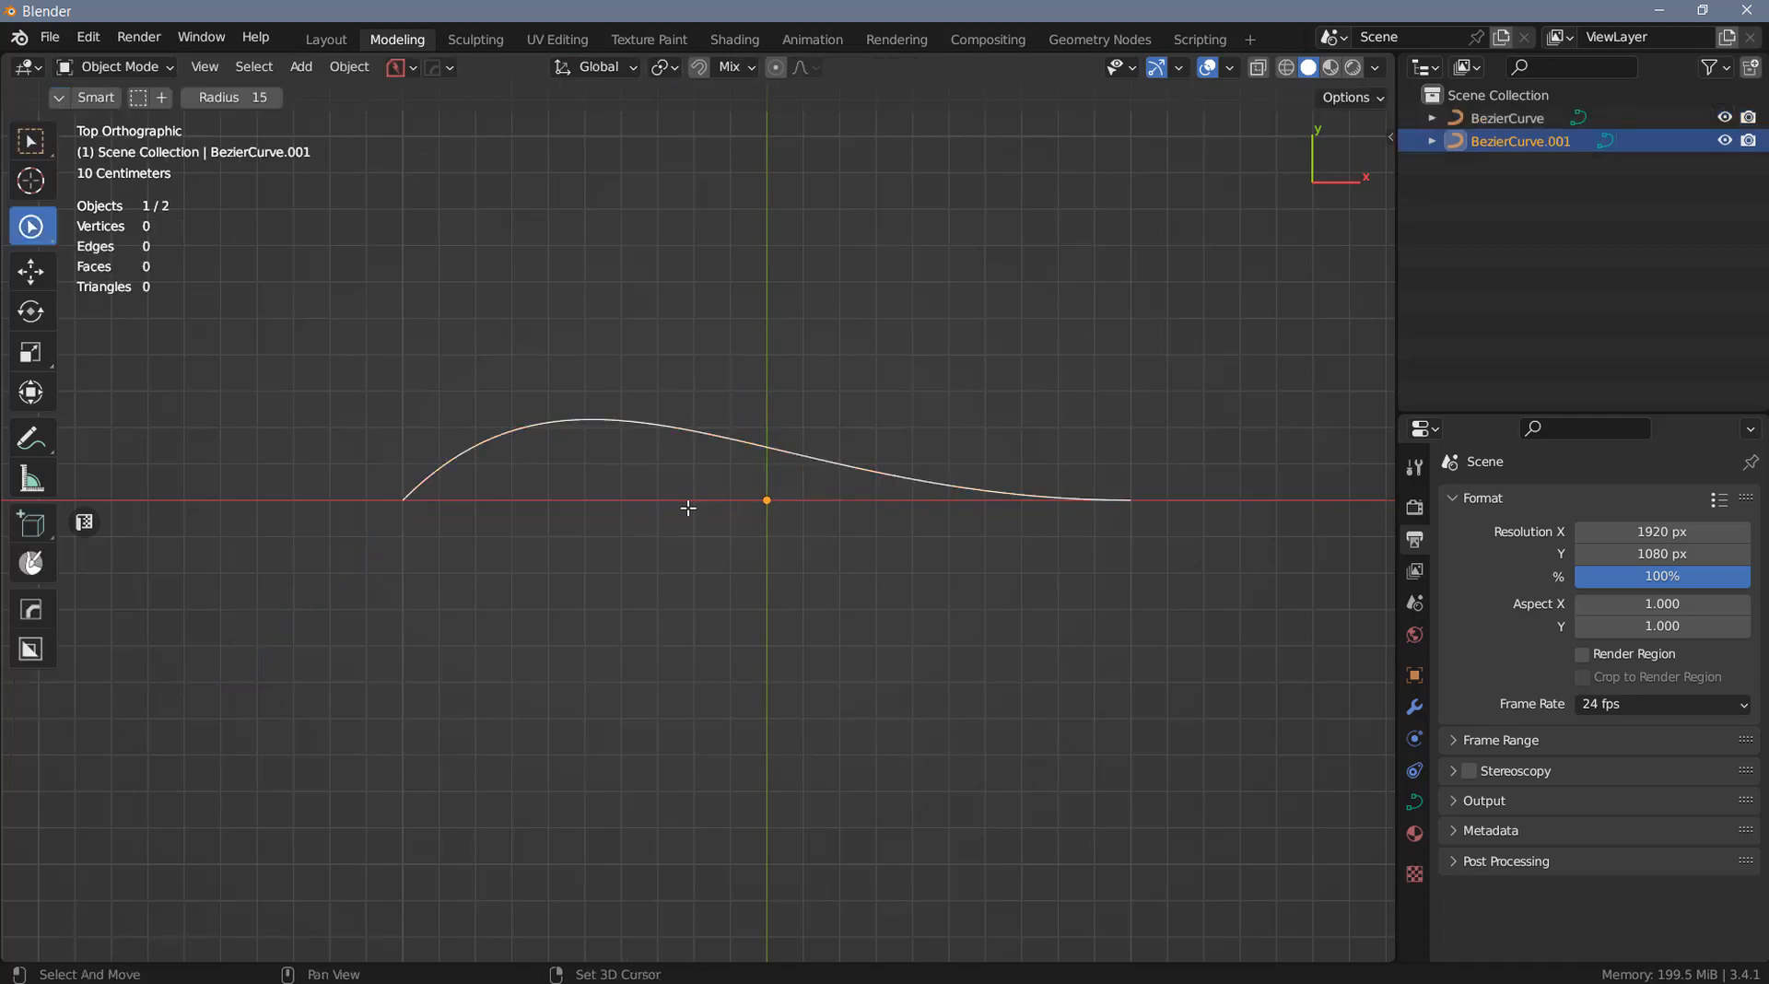
right_click(687, 507)
left_click_drag(770, 411, 757, 610)
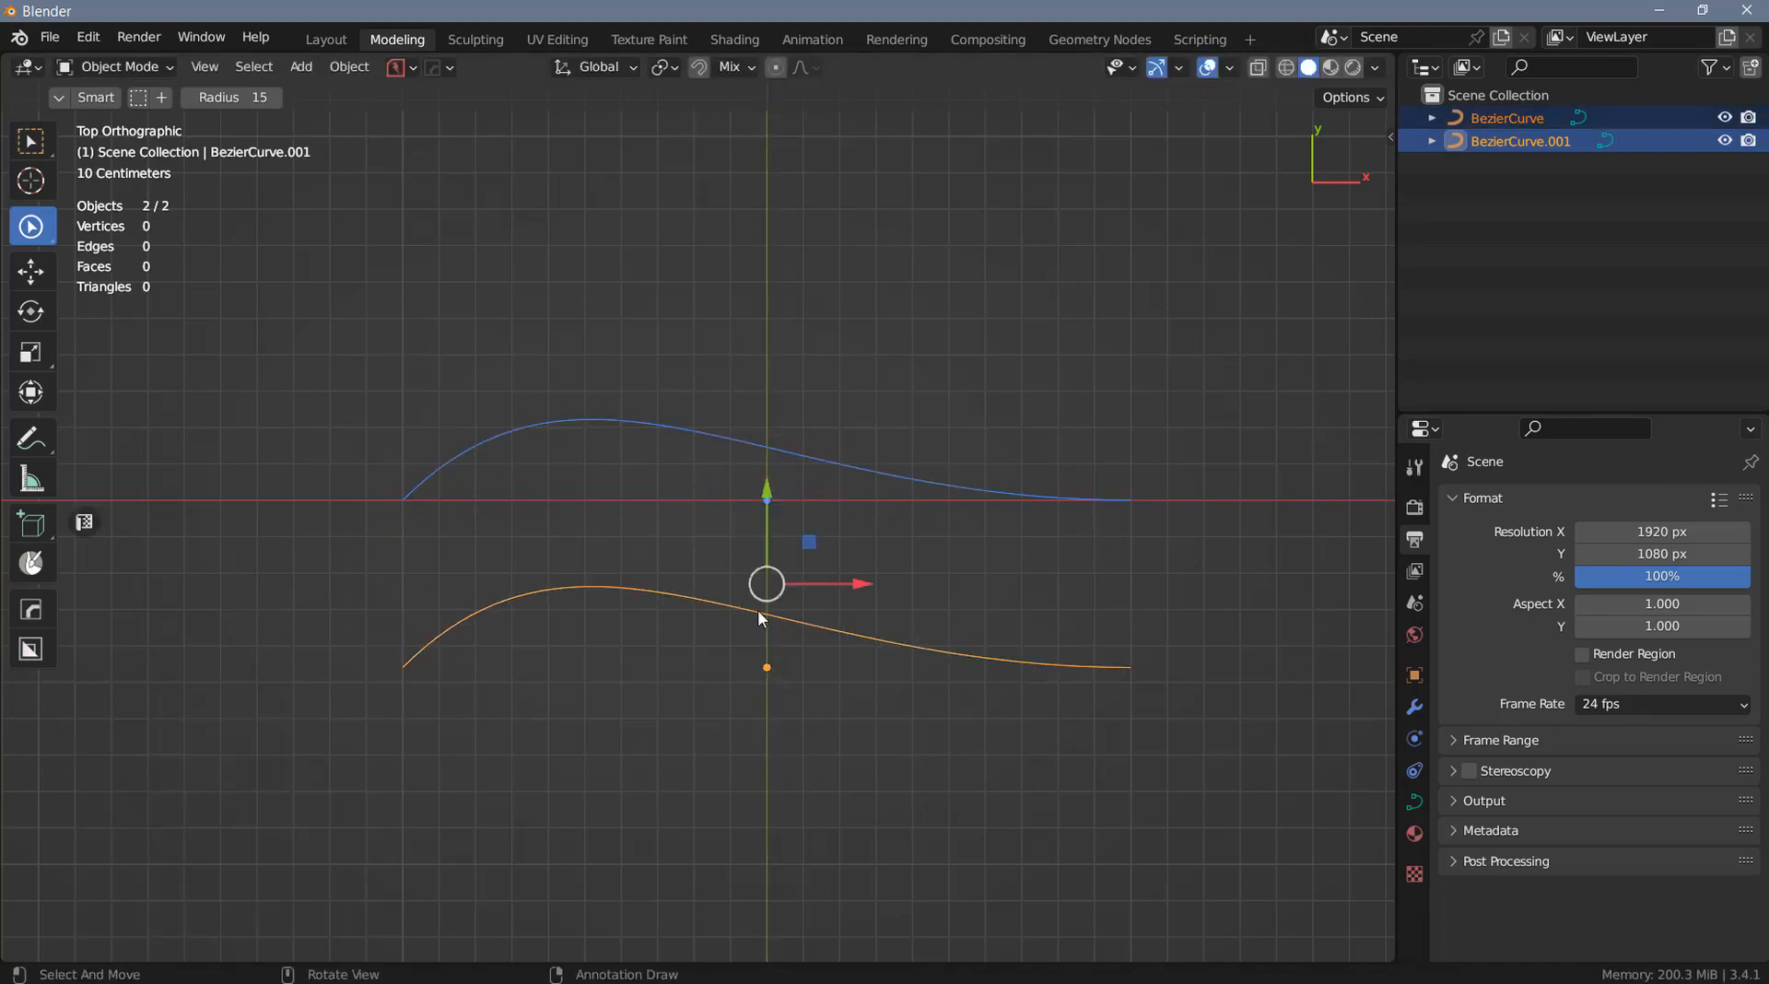
Try to connect the left end points of the two separate curve objects with CURVEmachine's Connect
key("Tab")
left_click(402, 501)
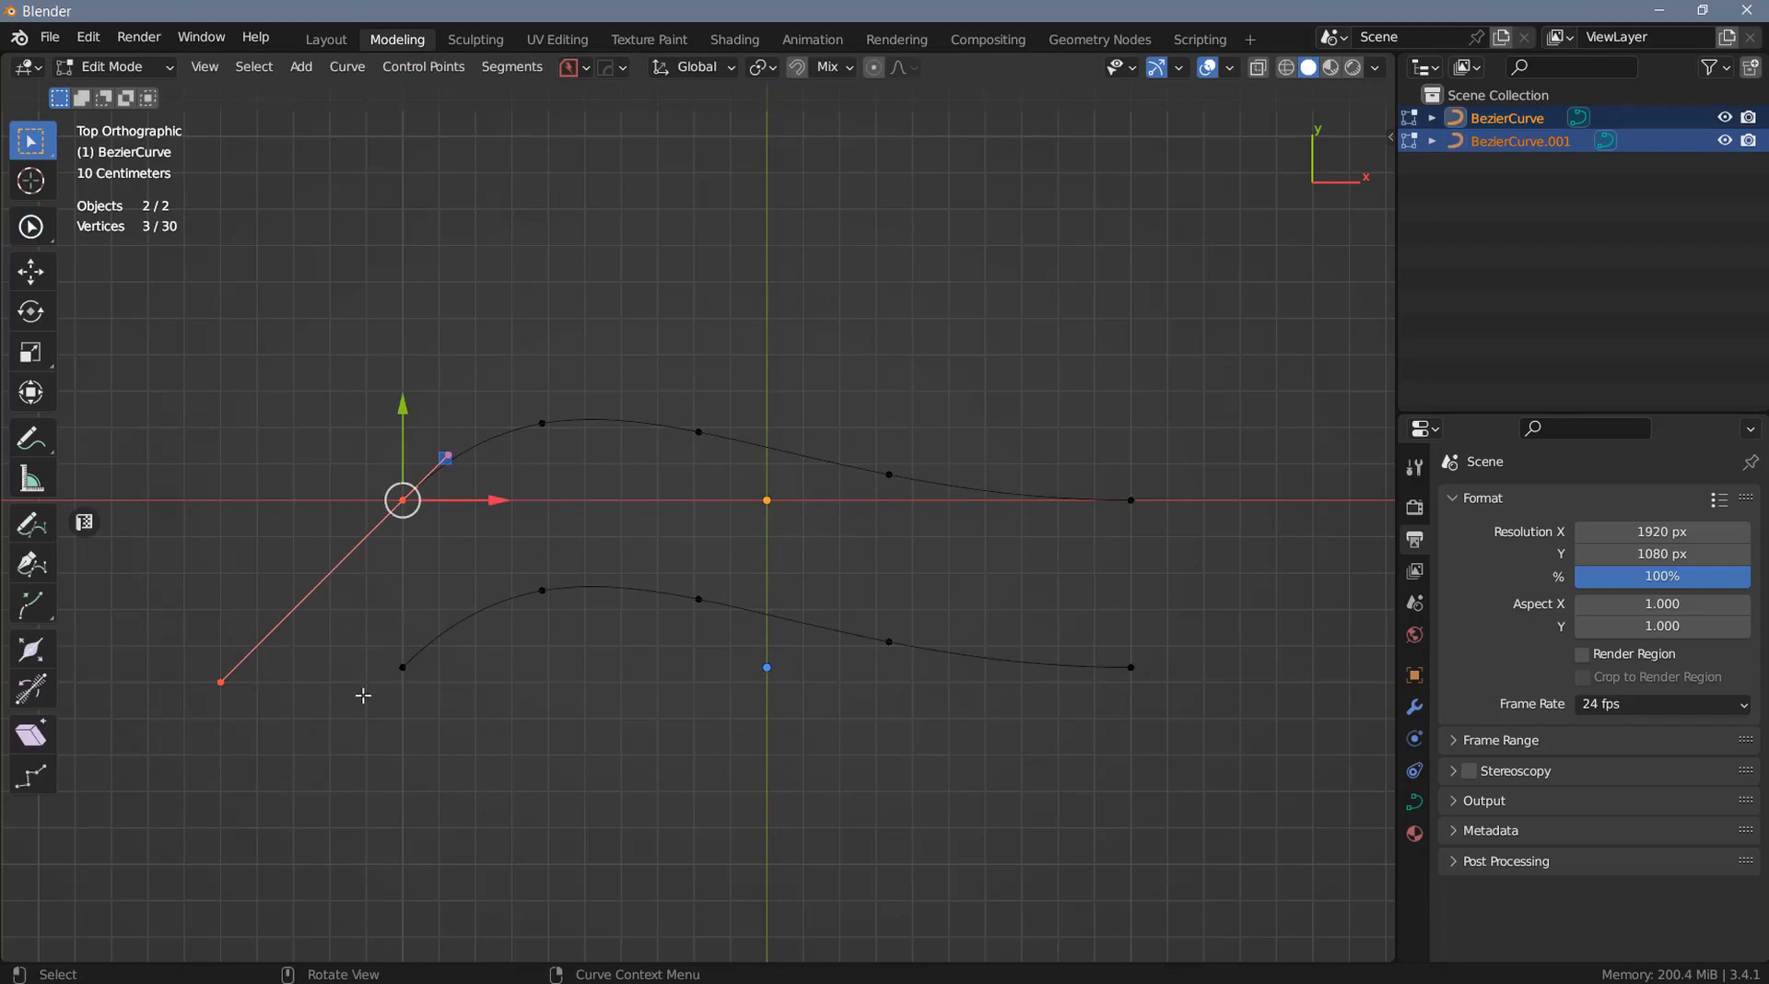
left_click(403, 672, "shift")
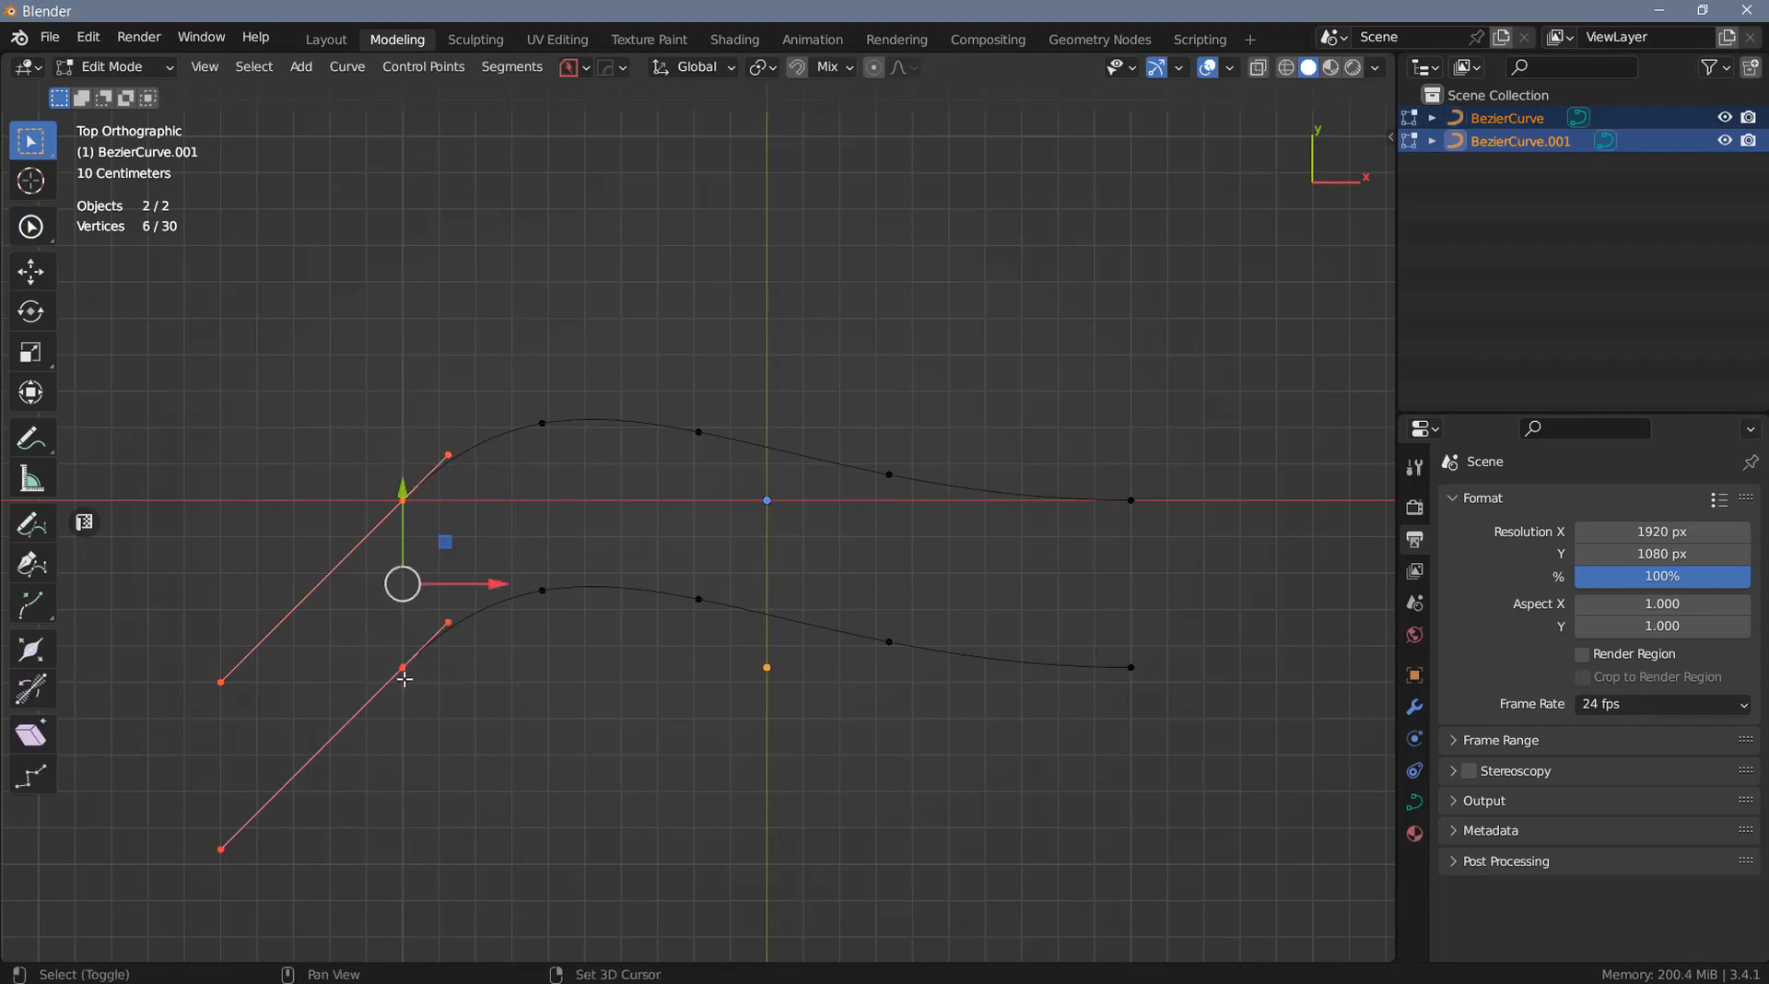
right_click(769, 526)
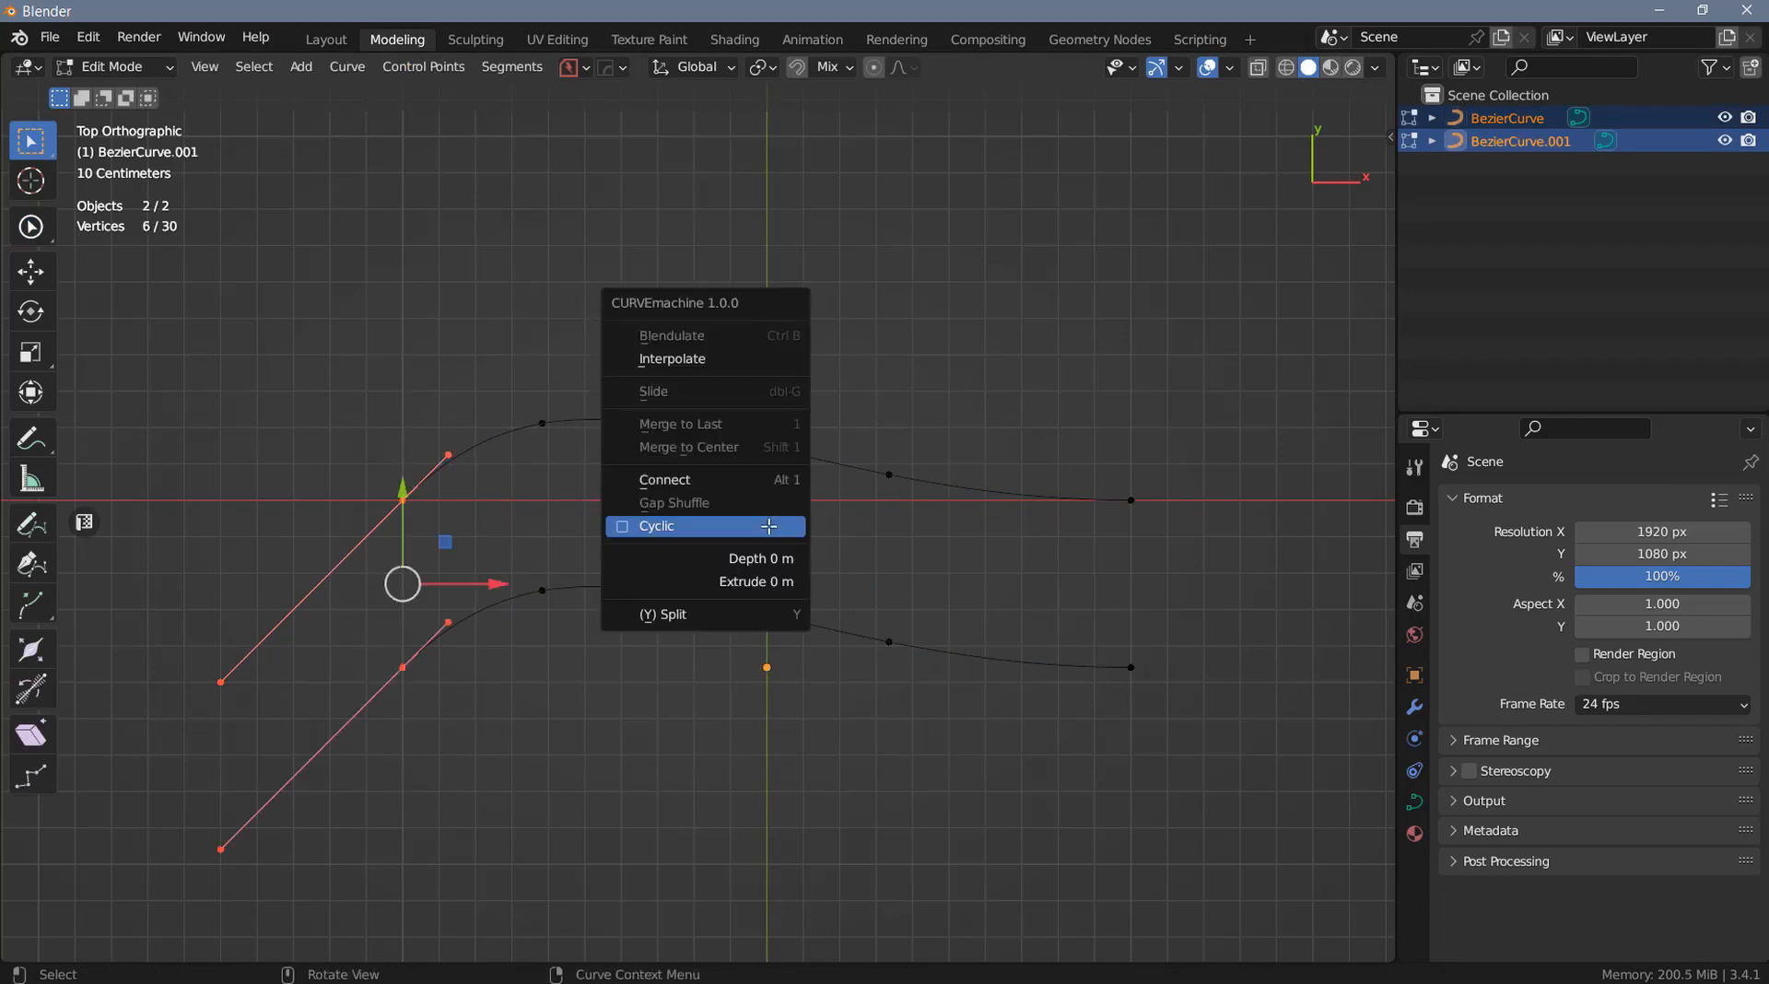
left_click(683, 479)
left_click(594, 553)
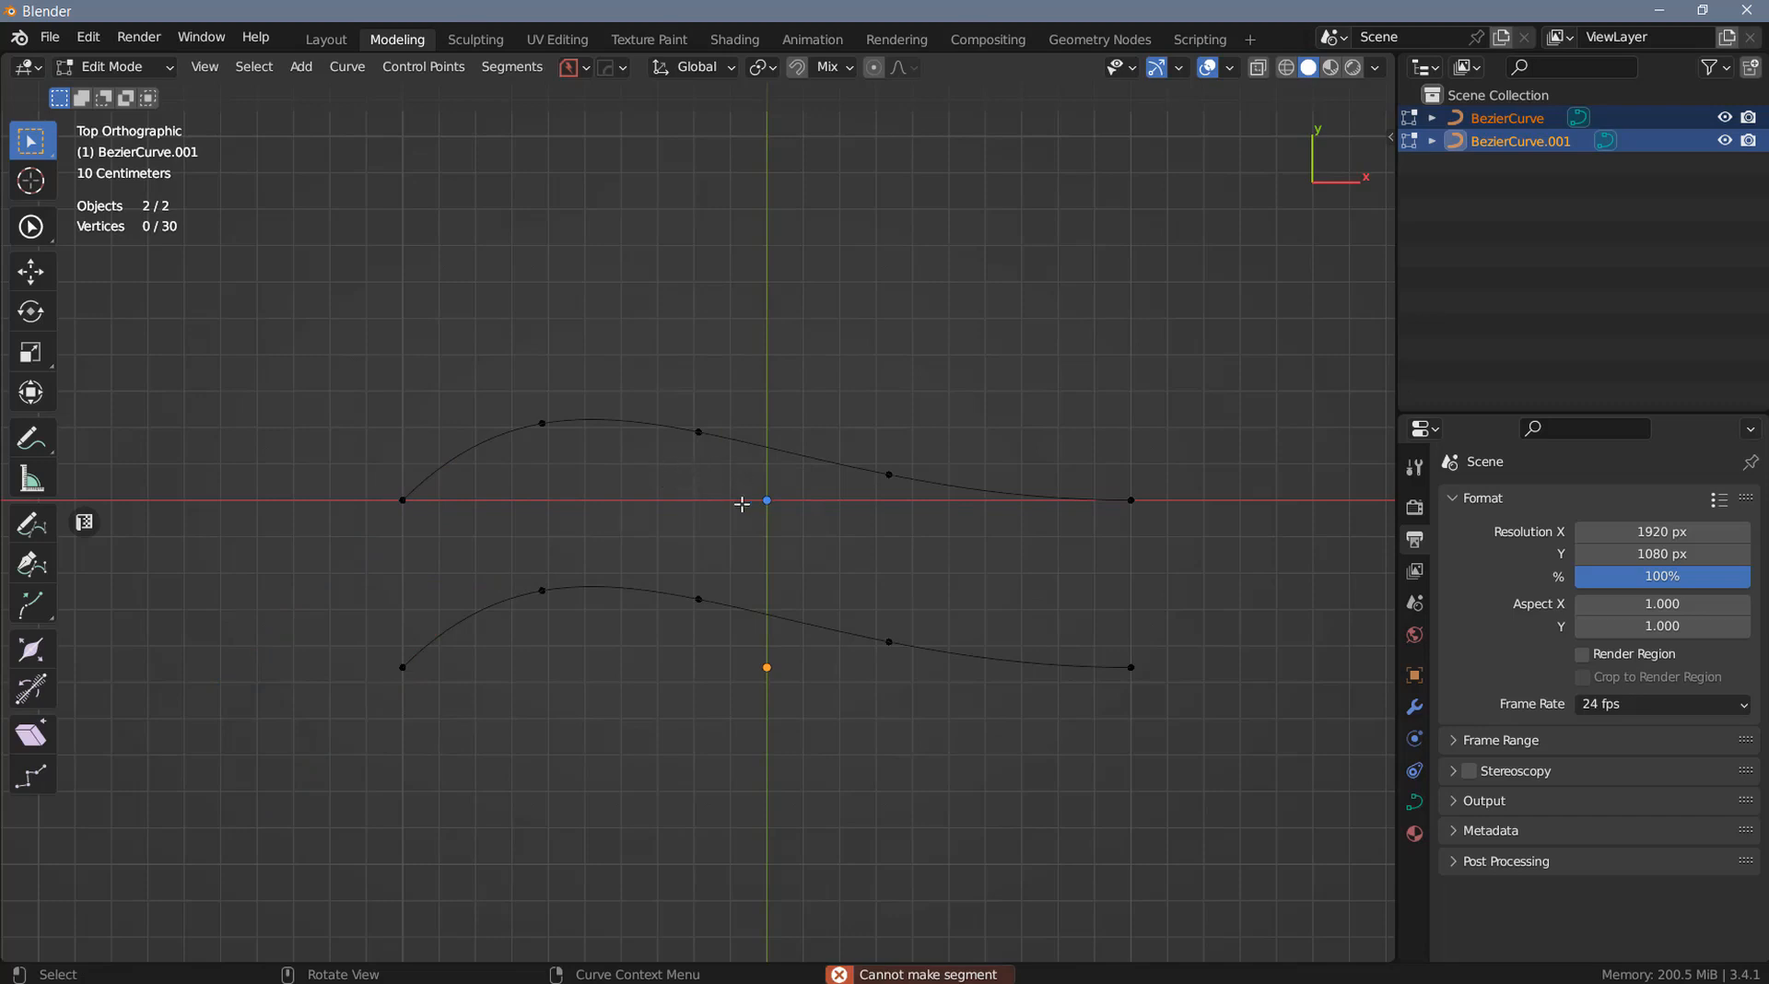
Join the two curves into one object and connect their left end points with CURVEmachine's Connect
key("Tab")
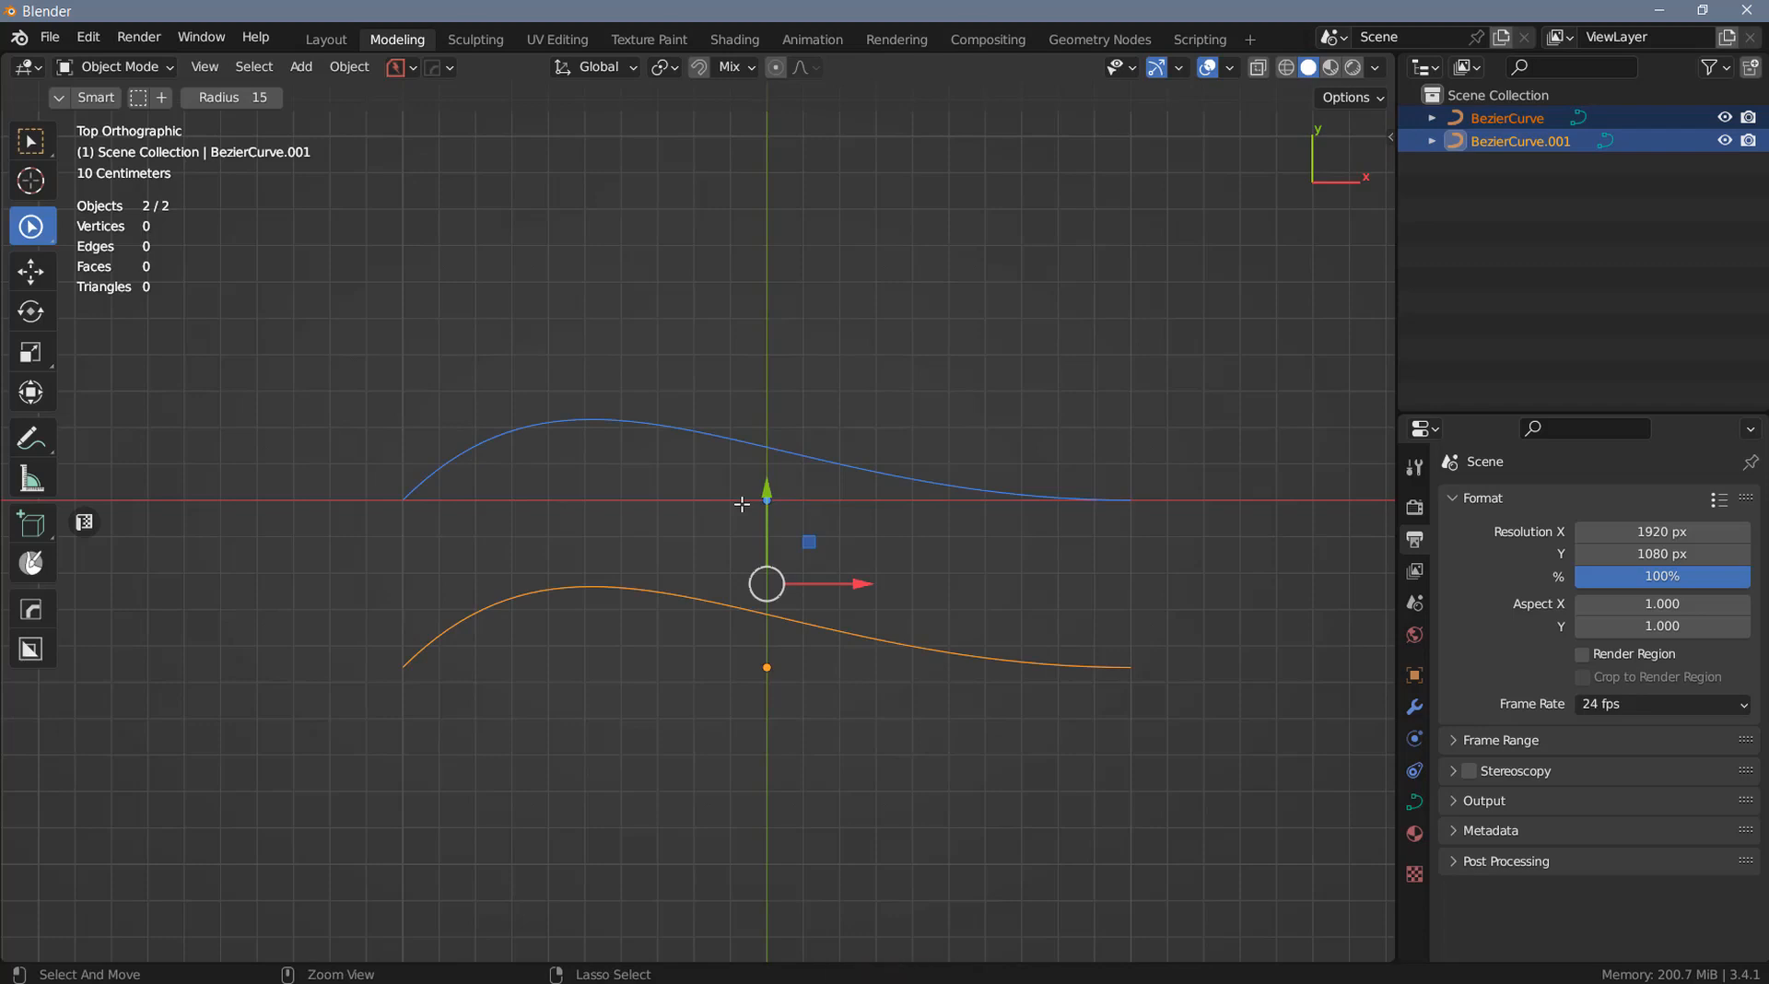
key("ctrl+j")
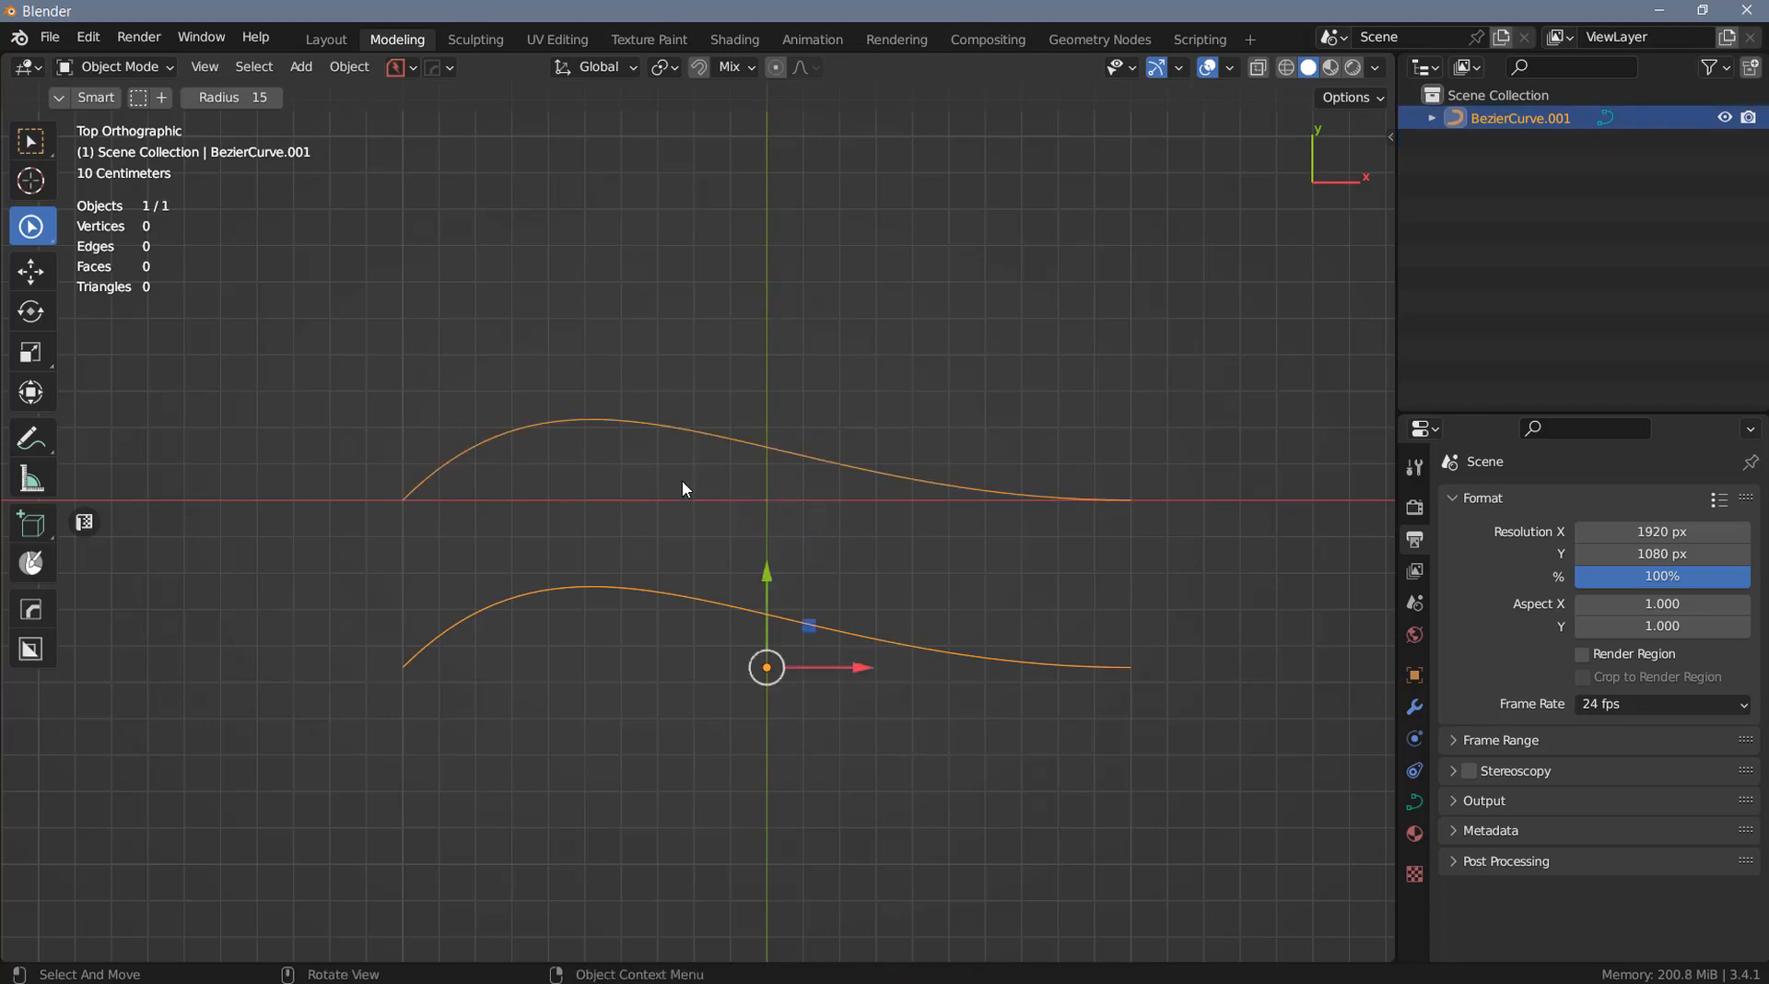
key("Tab")
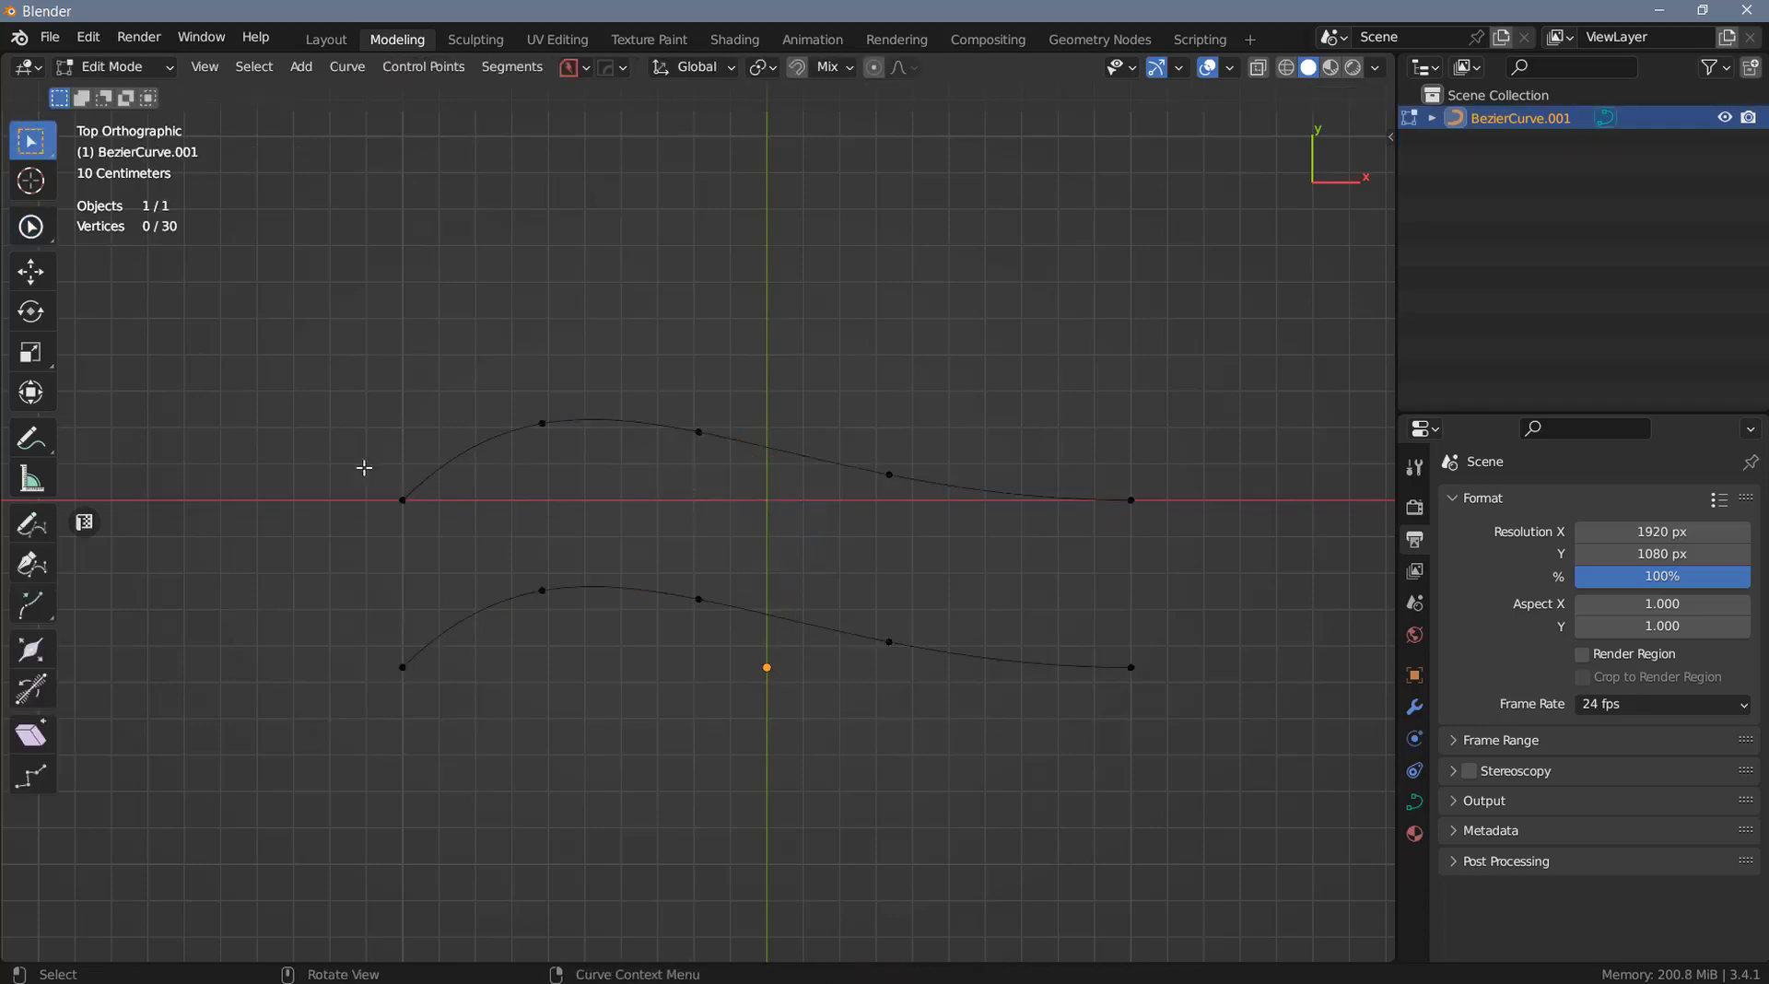
left_click_drag(355, 455, 445, 694)
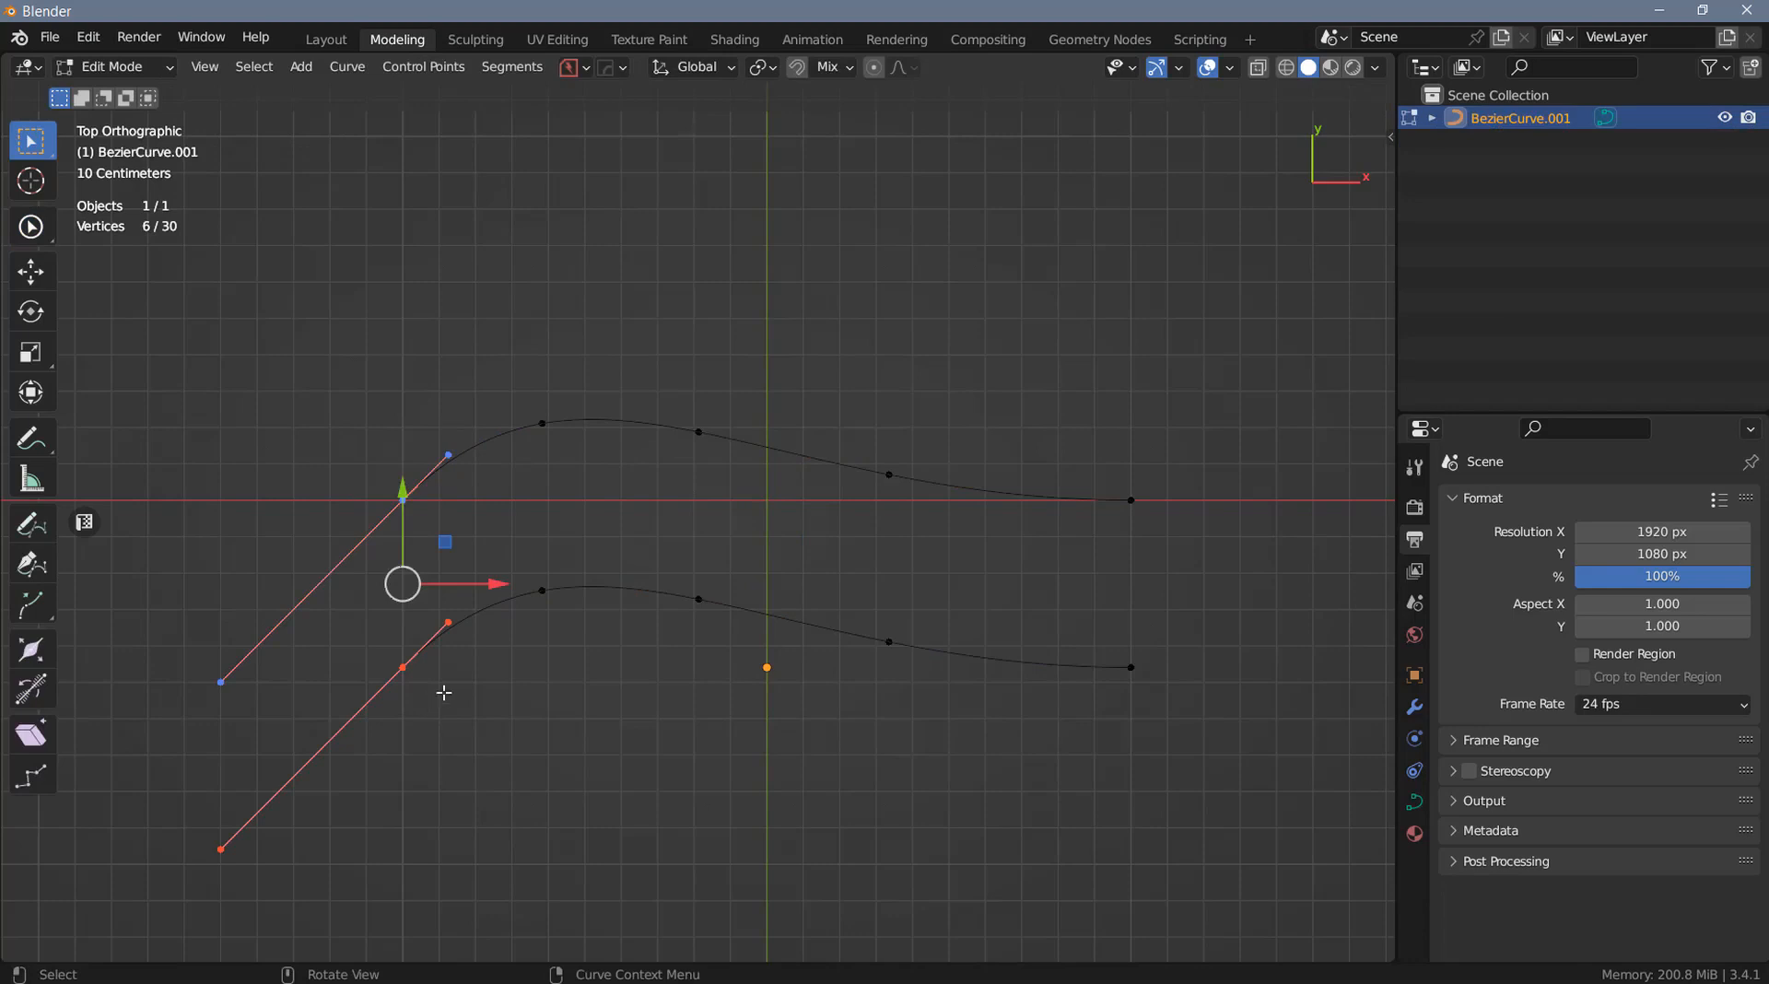
right_click(690, 536)
left_click(648, 532)
key("alt+a")
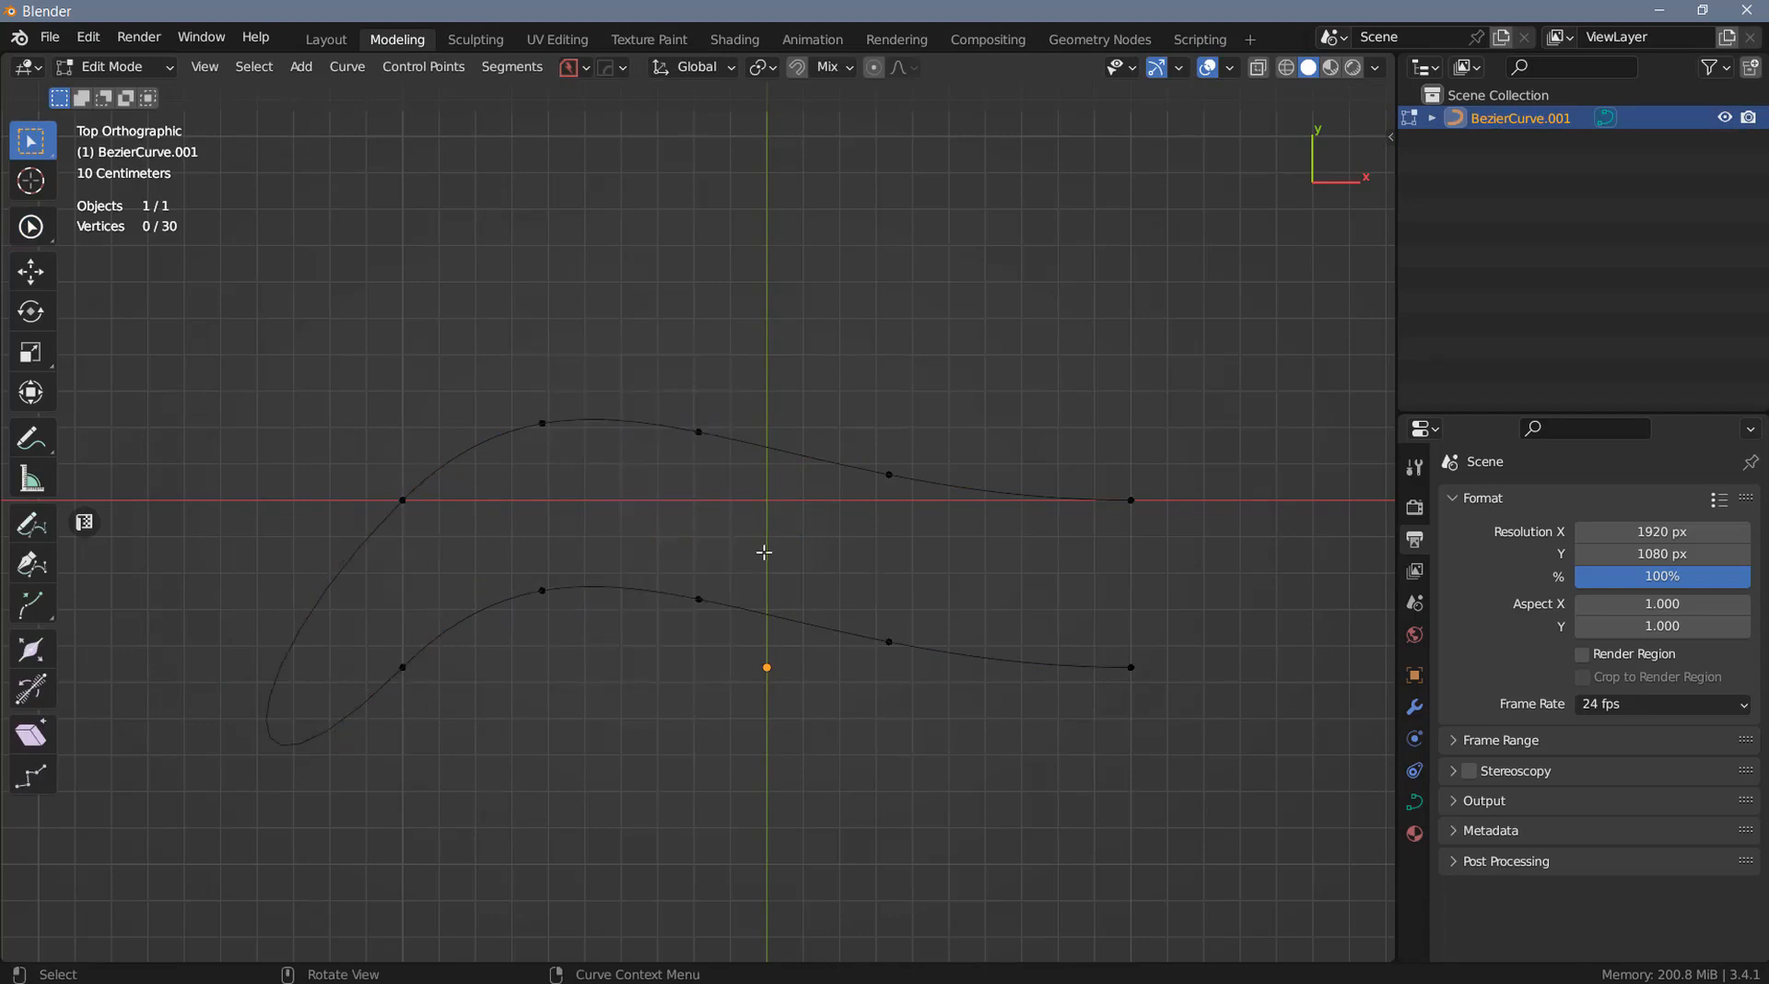
Close the open right end of the curve by enabling CURVEmachine's Cyclic option
key("y")
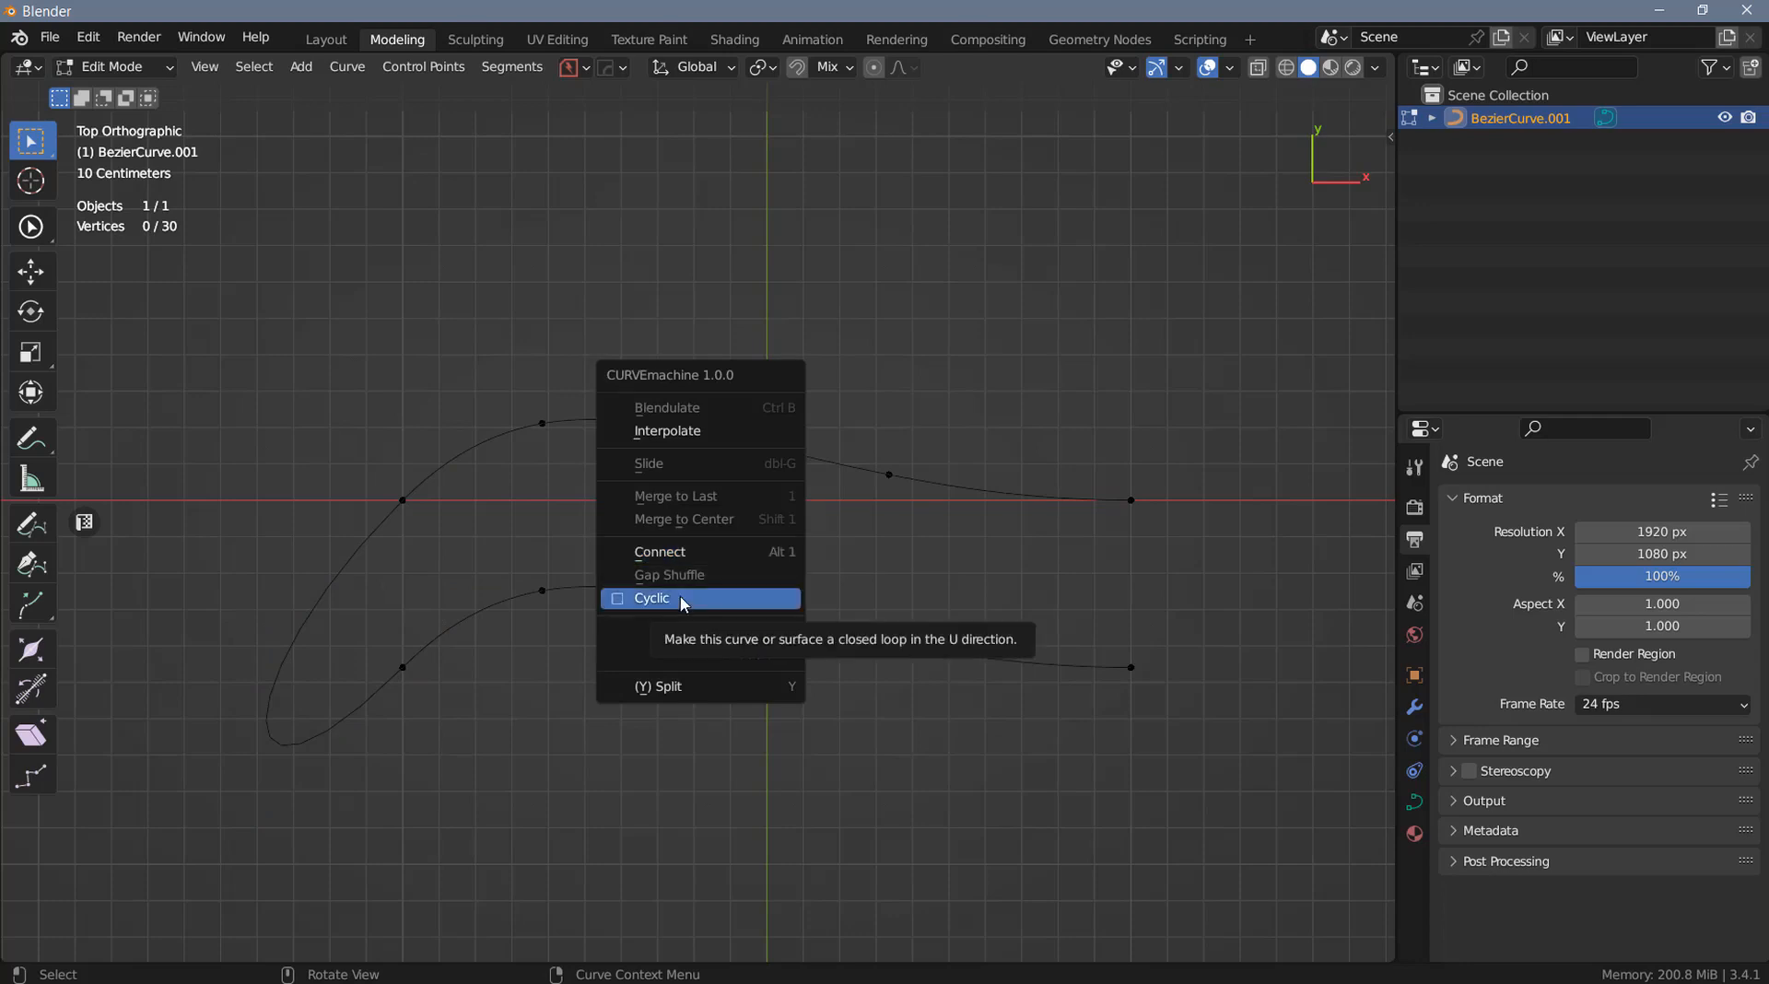
left_click(652, 599)
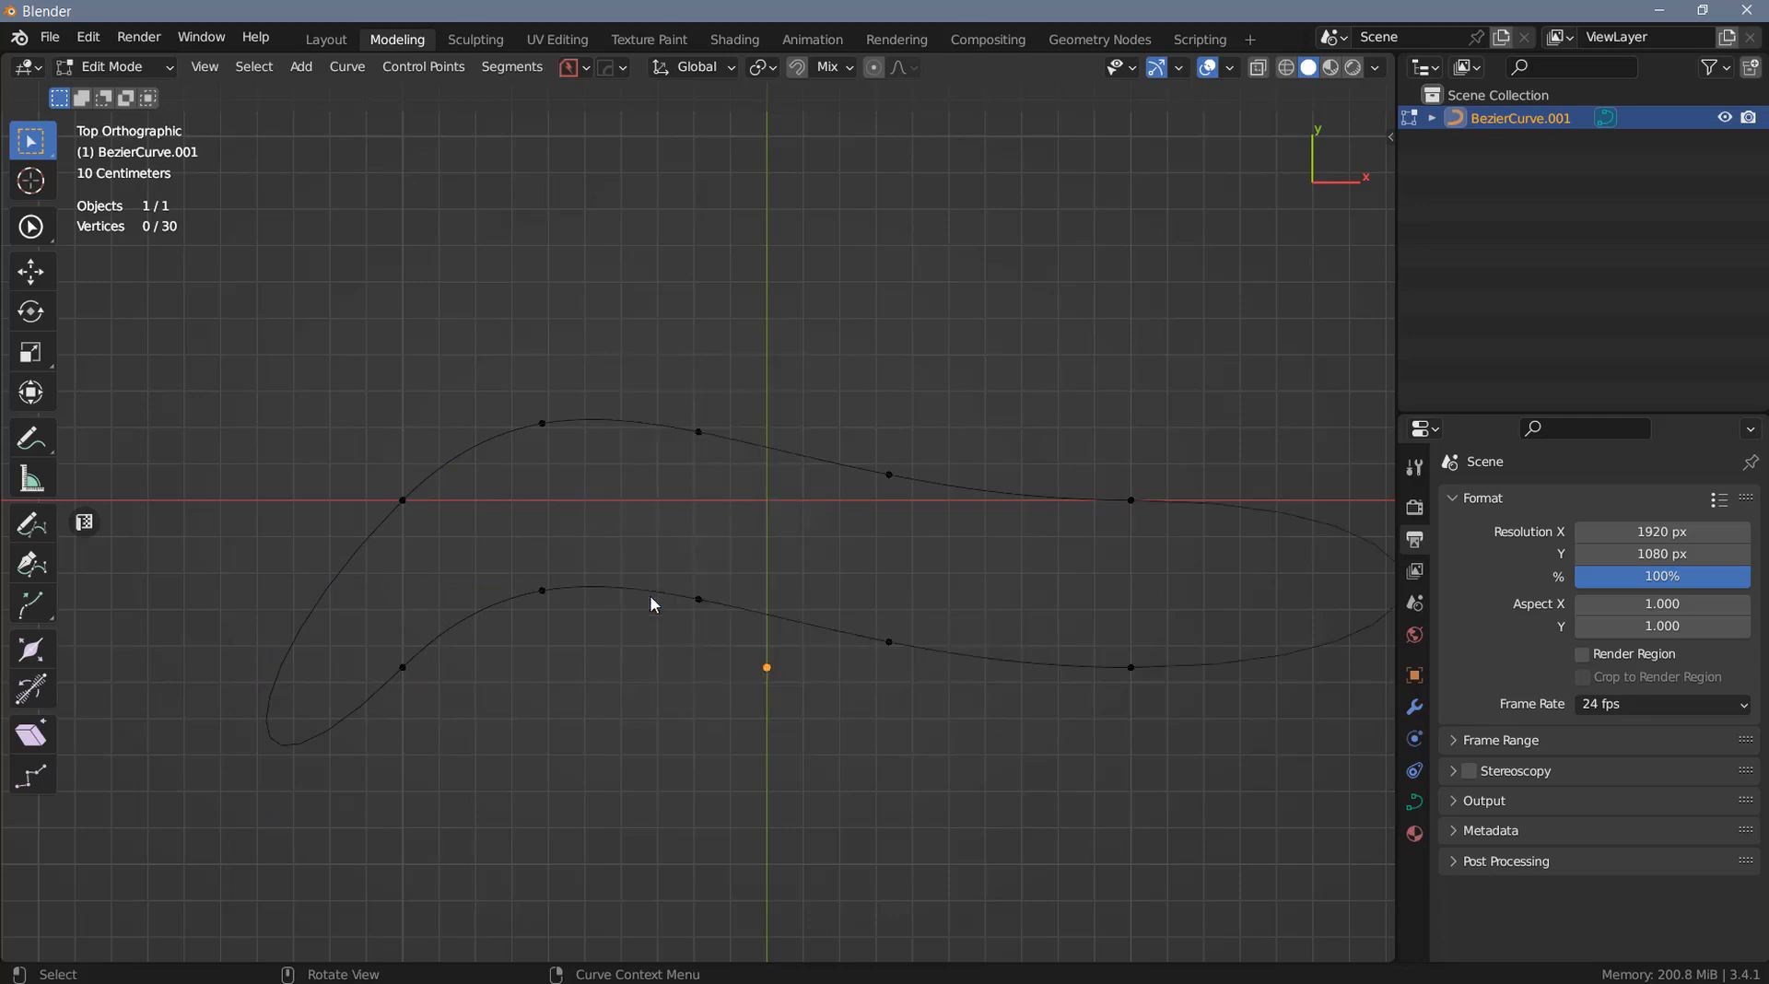
scroll(891, 555, "down", 1)
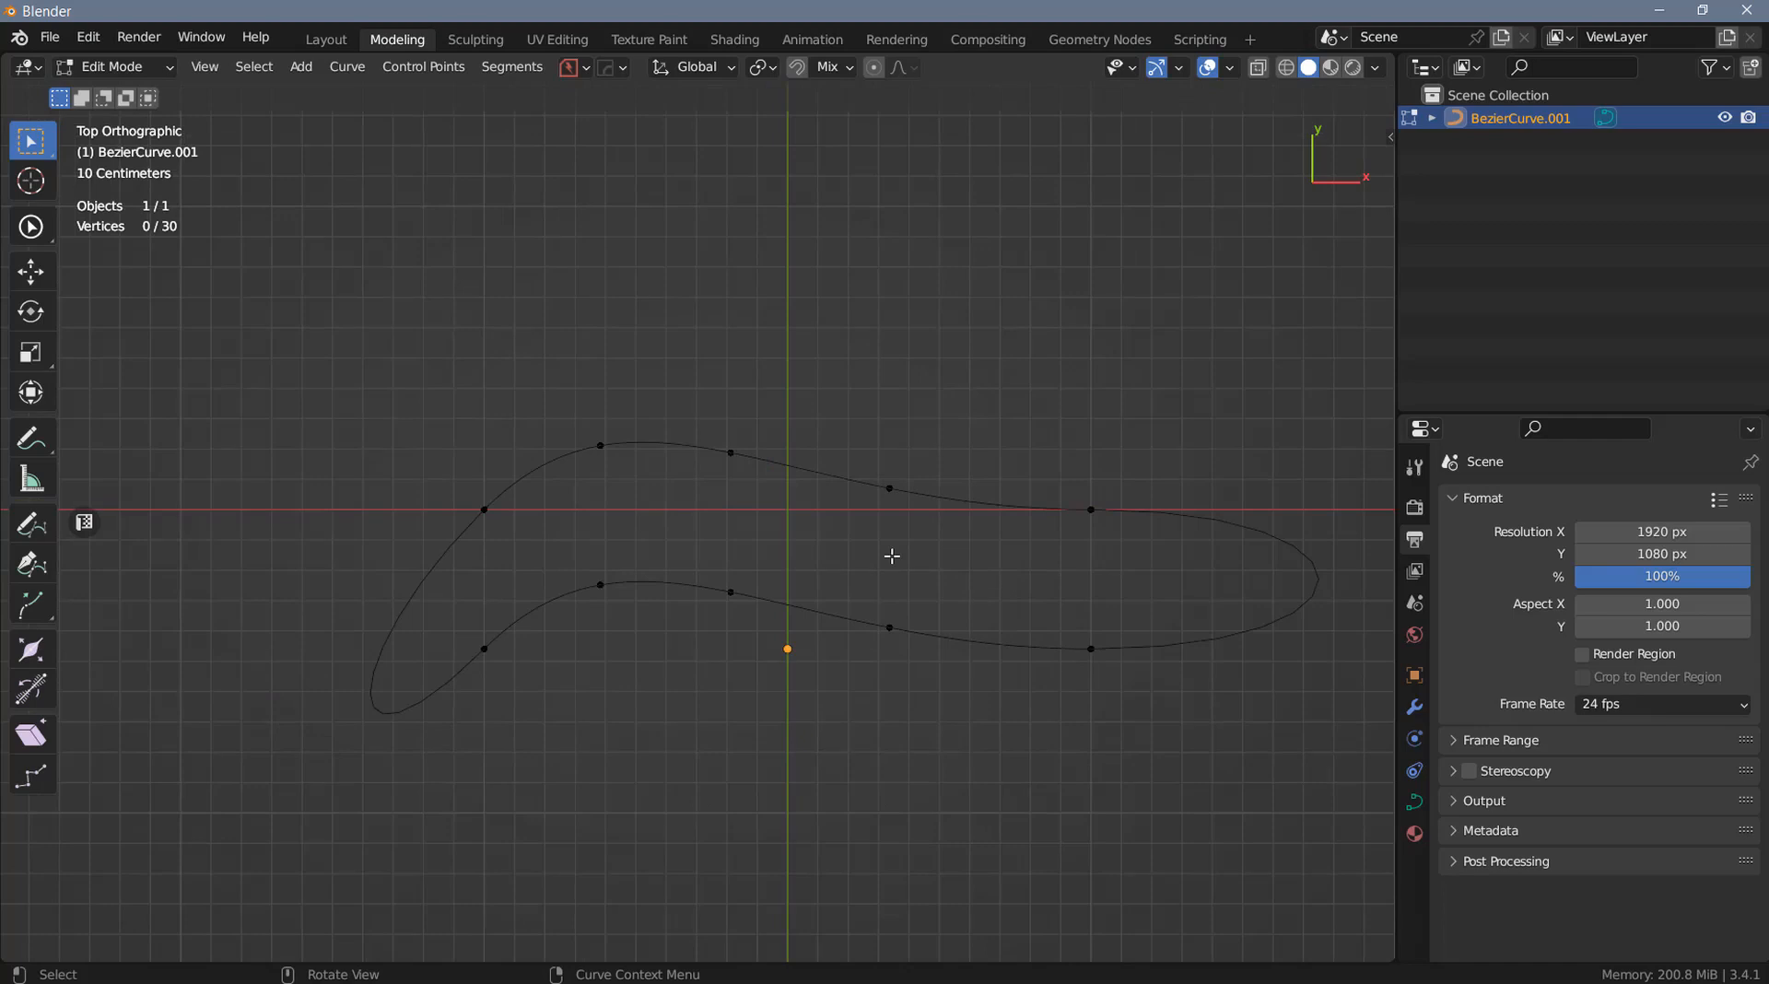
Give the closed curve a bevel Depth of 0.05 m and a bevel Resolution of 6 with CURVEmachine
key("y")
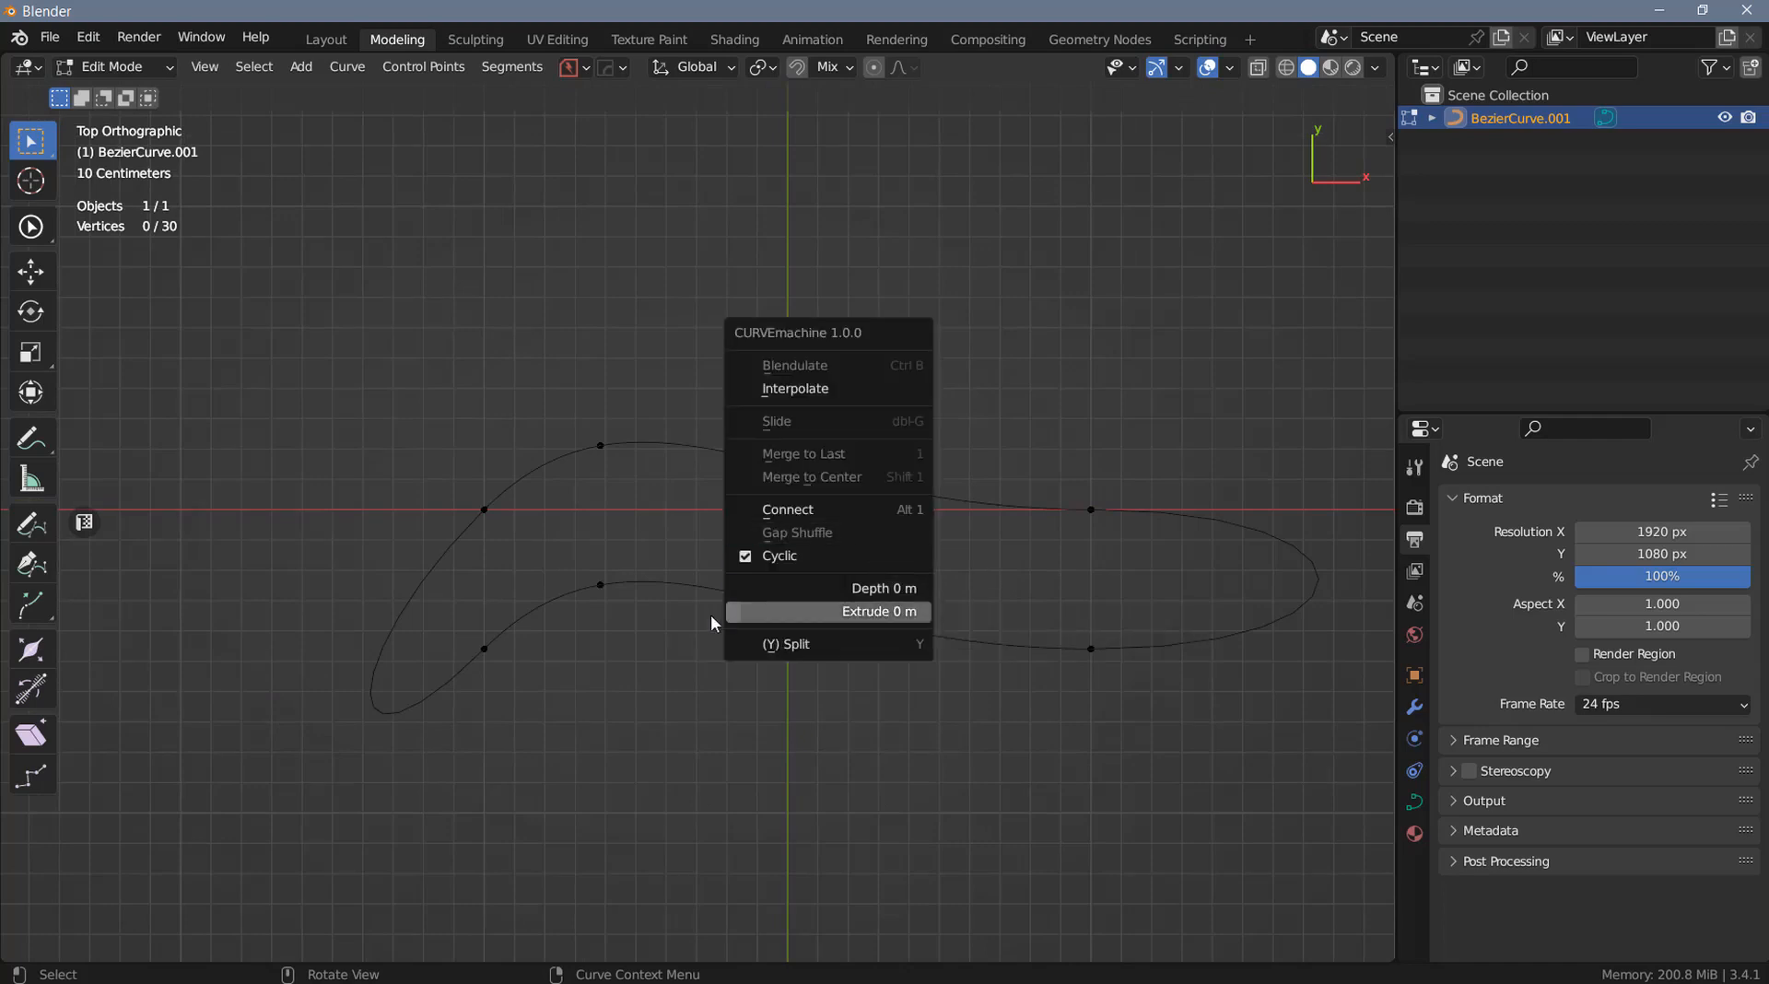
middle_click_drag(735, 612, 774, 549)
key("y")
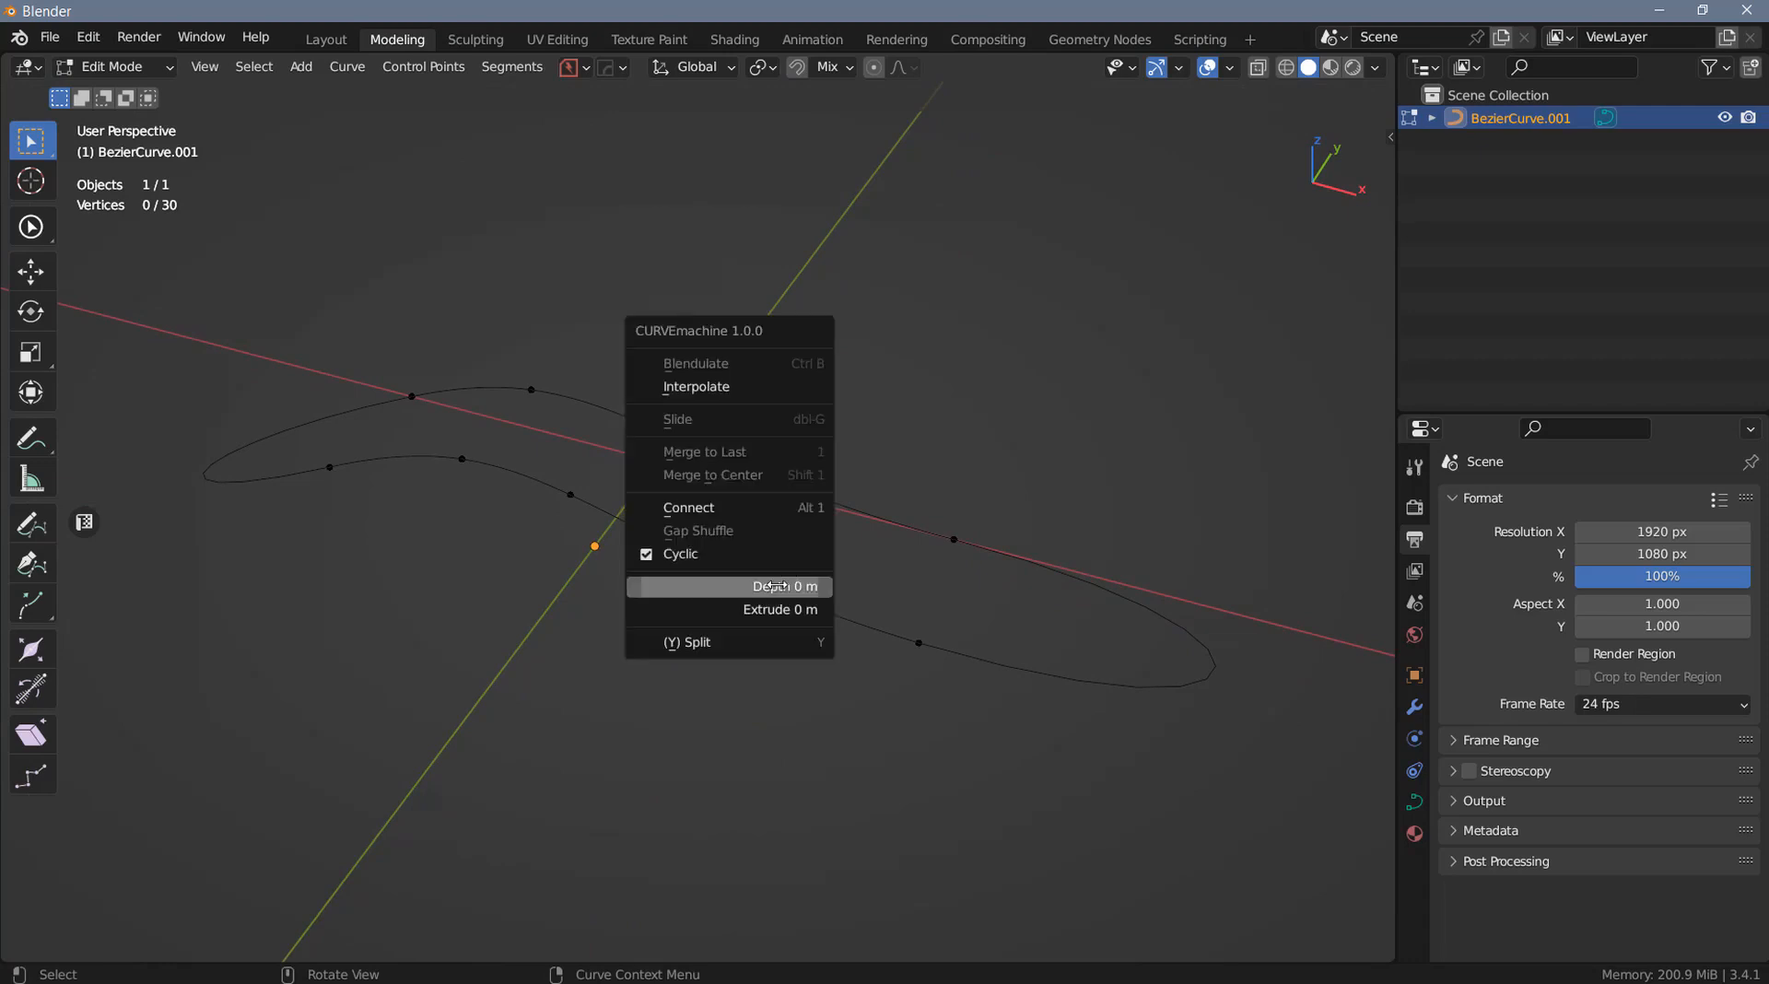
left_click_drag(773, 586, 810, 586)
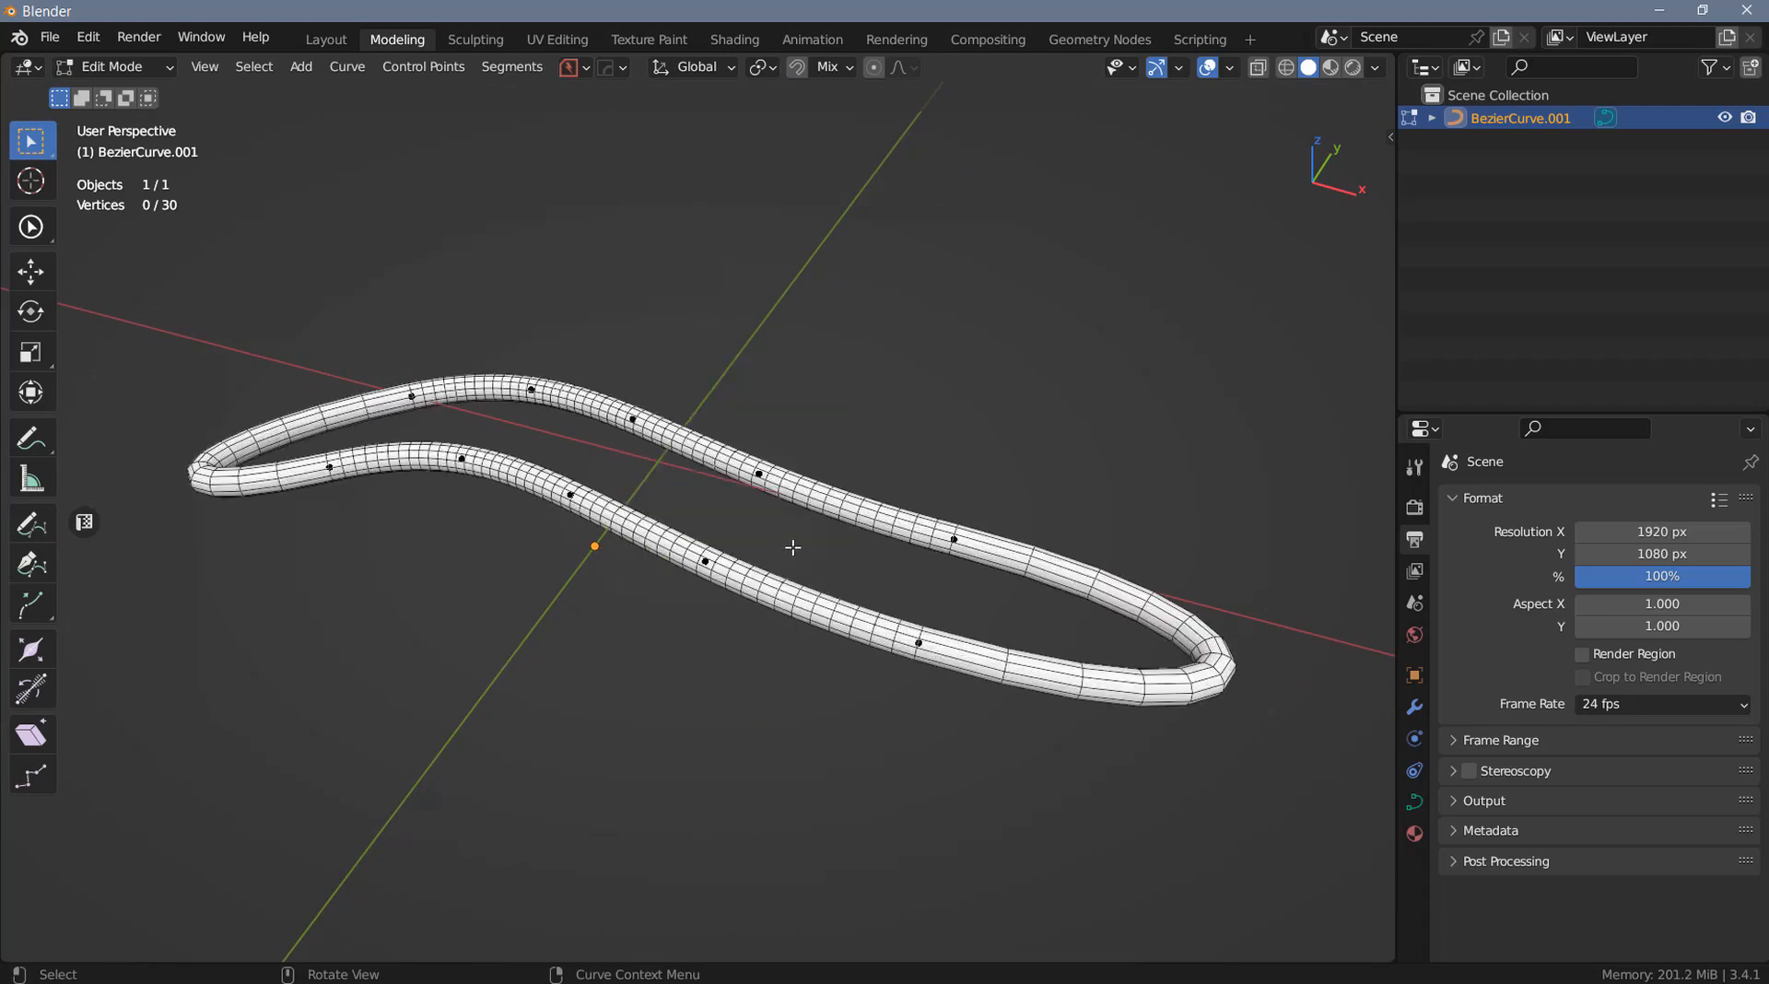
key("y")
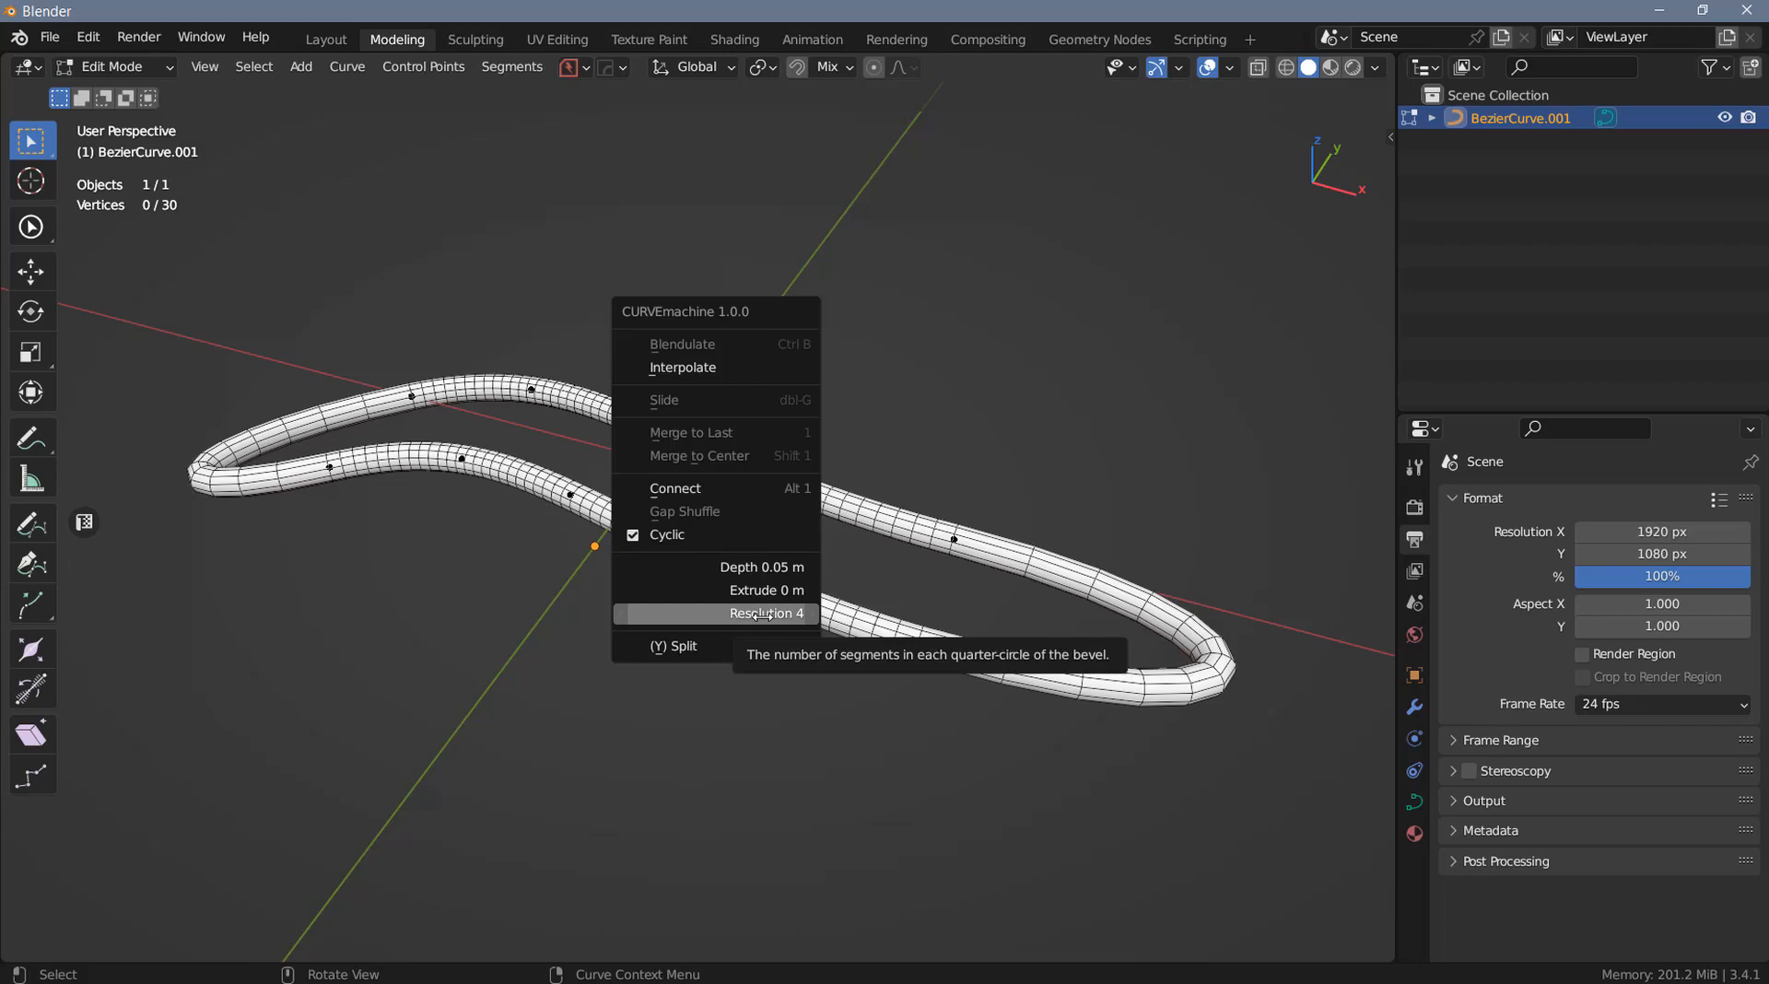
left_click_drag(761, 614, 785, 614)
middle_click_drag(628, 494, 655, 530)
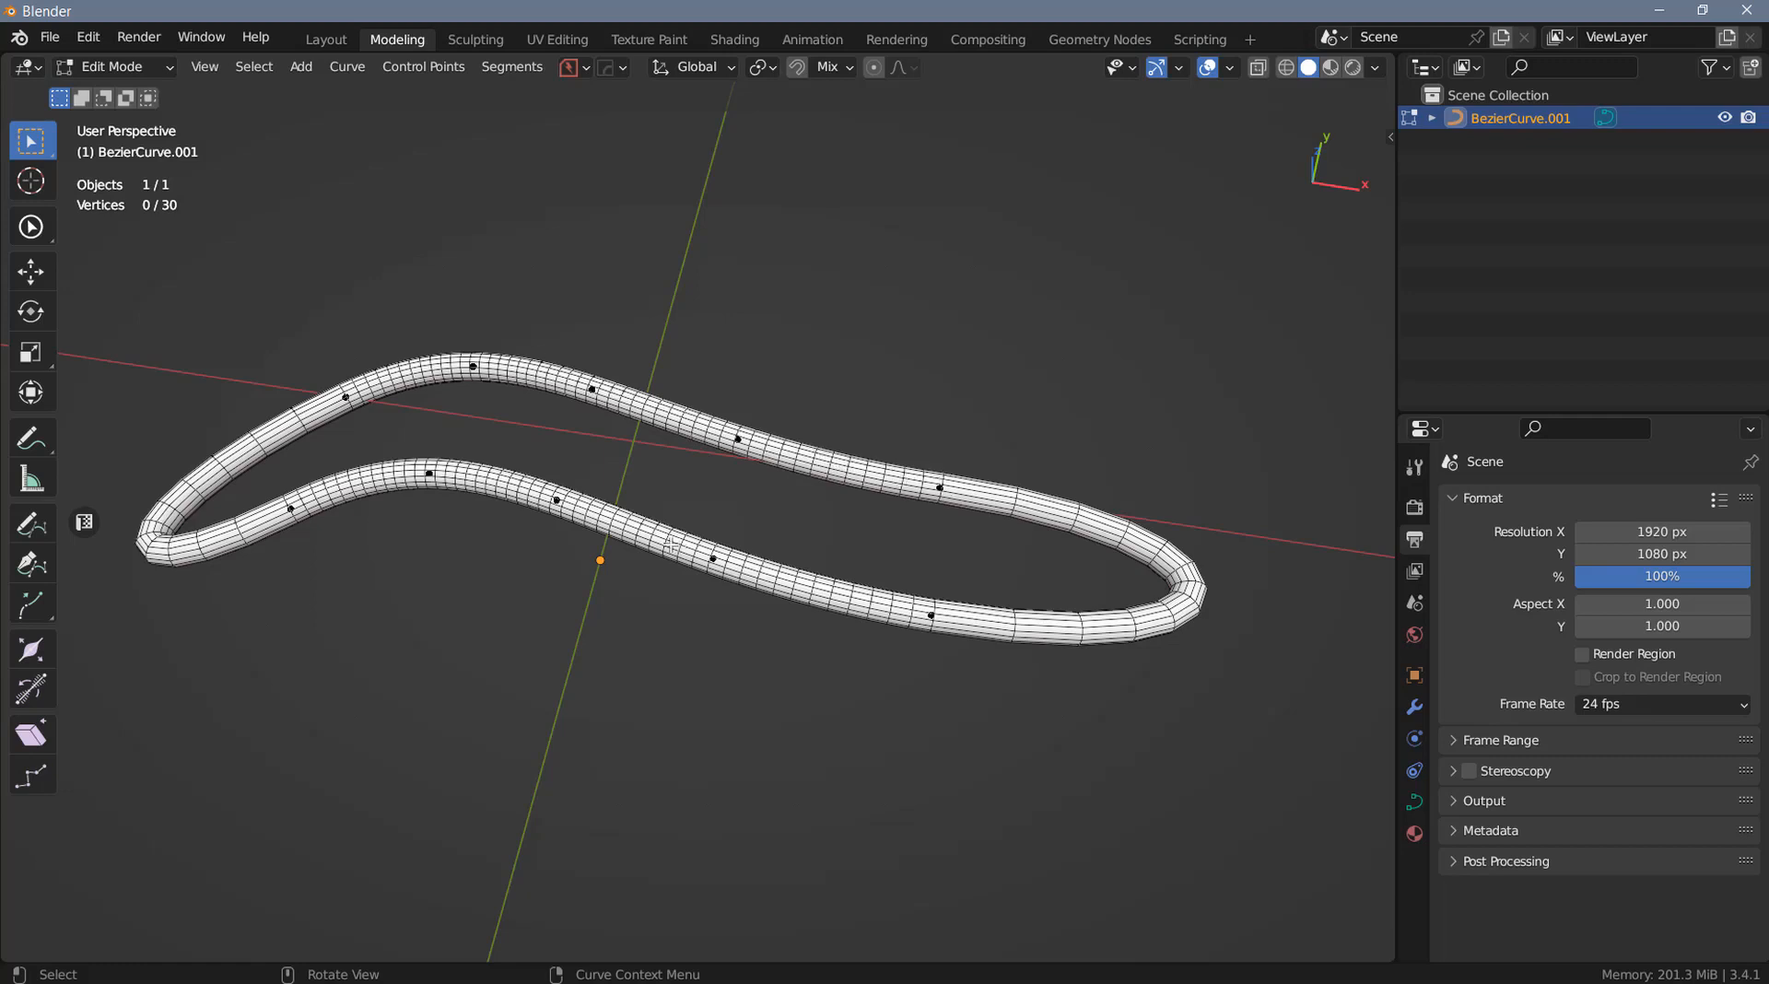
Set the curve's Resolution Preview U to 33 in its Shape properties to smooth it along its length
left_click(1414, 802)
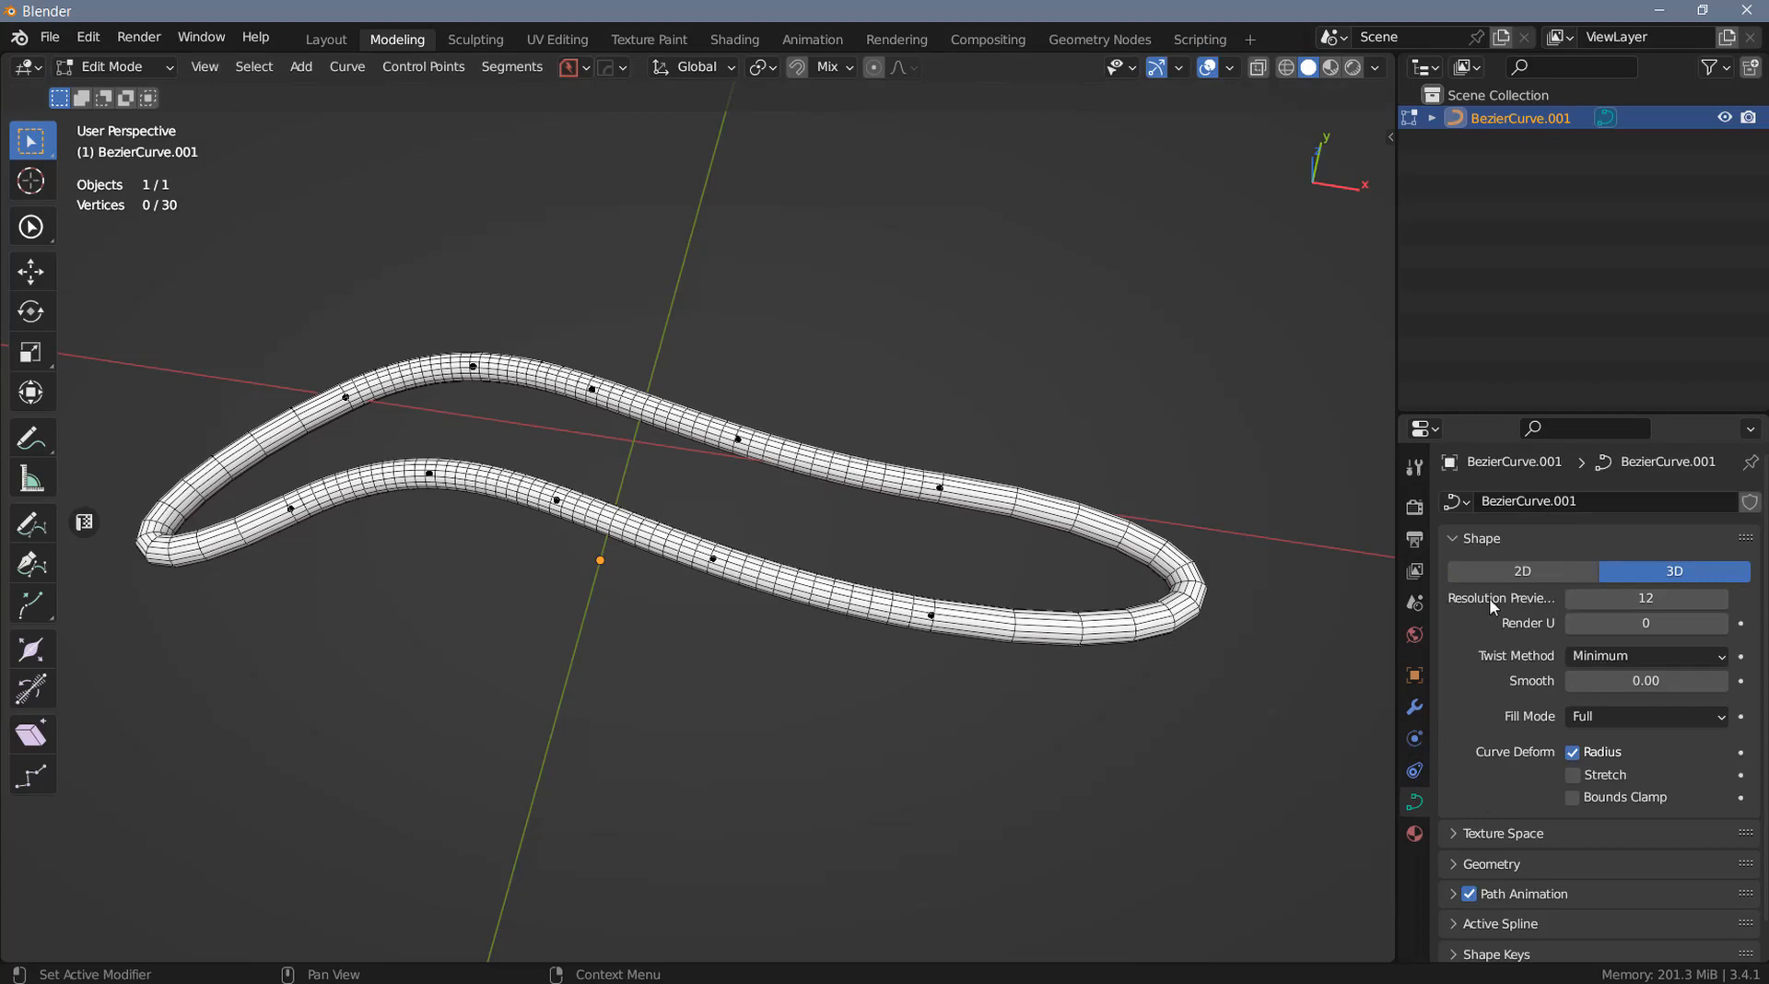
left_click_drag(1395, 582, 1304, 578)
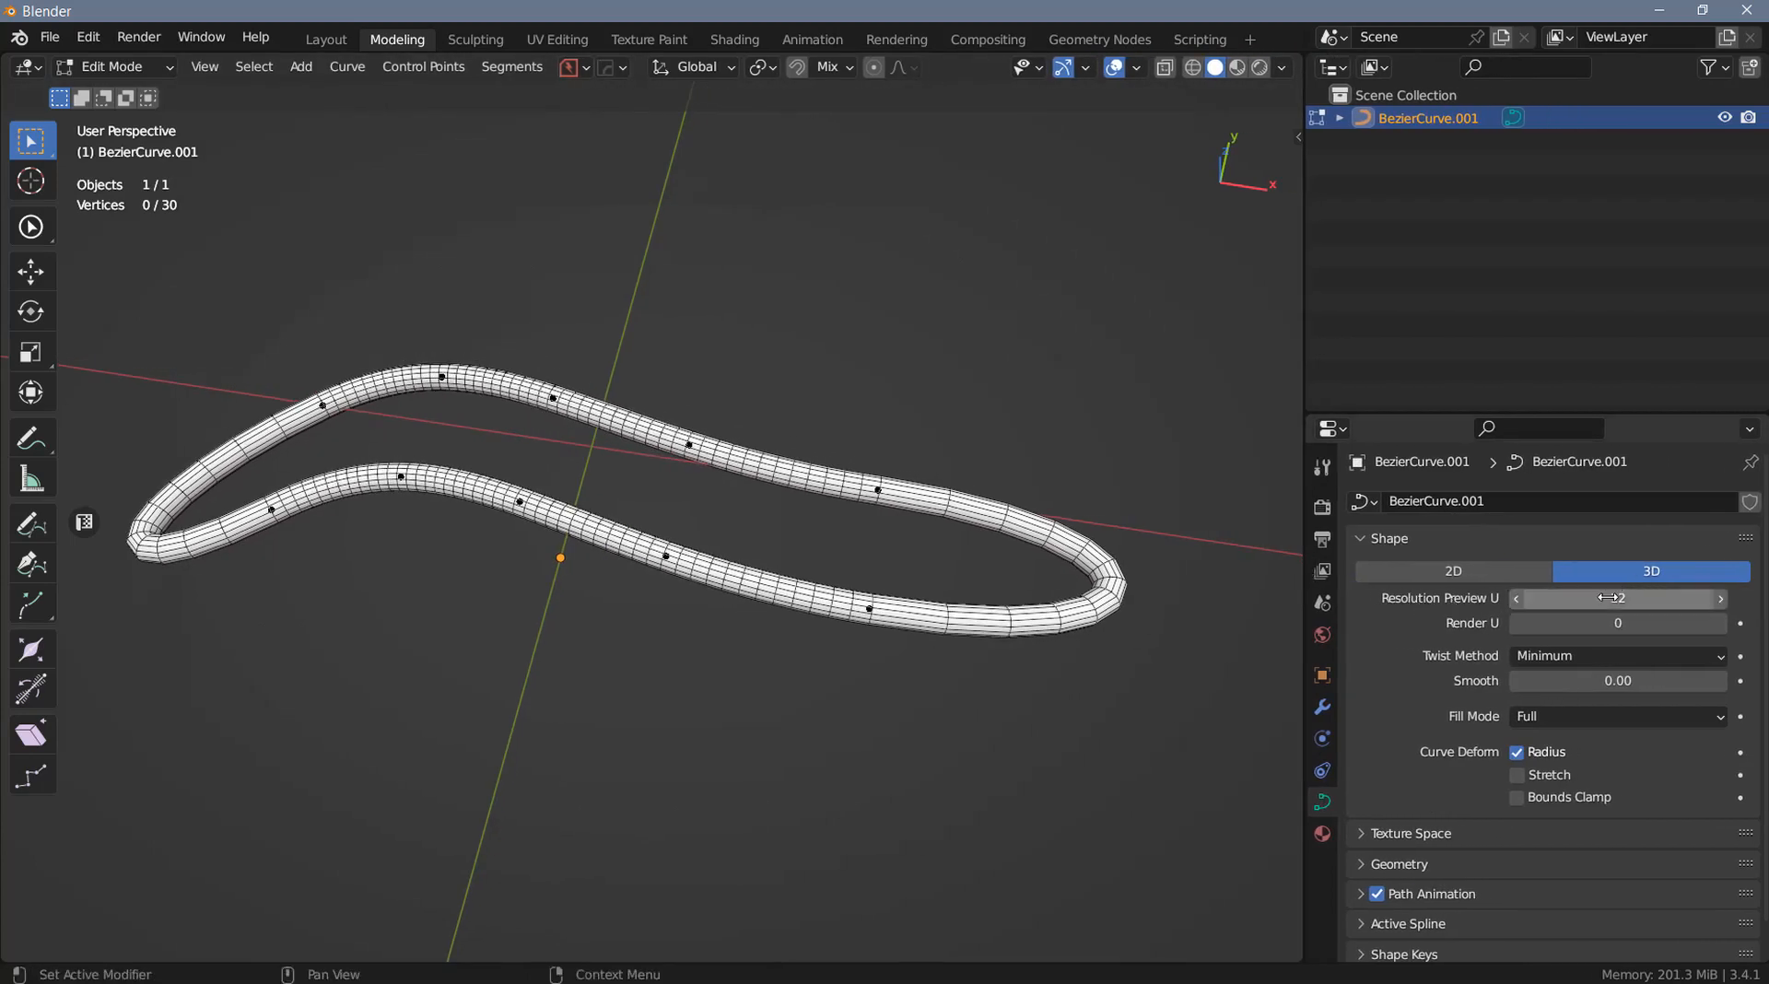
left_click_drag(1608, 597, 1669, 598)
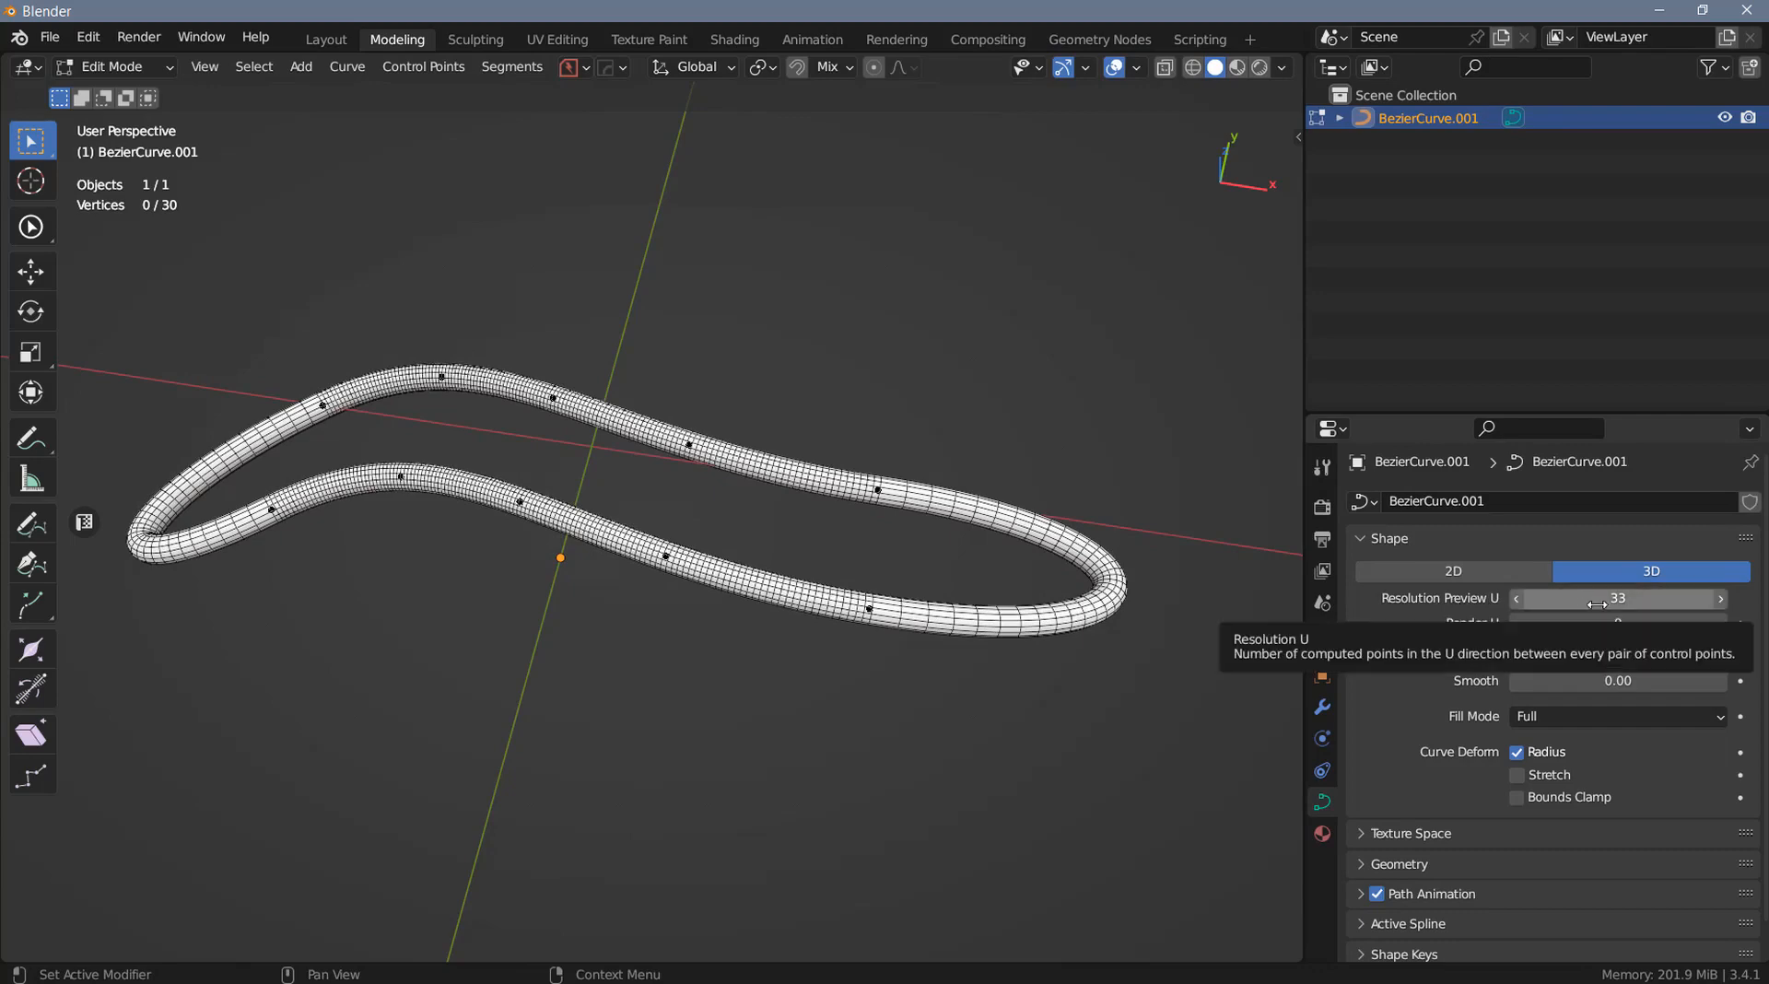
Raise the closed curve into a wall by setting CURVEmachine's Extrude to 0.41 m
key("y")
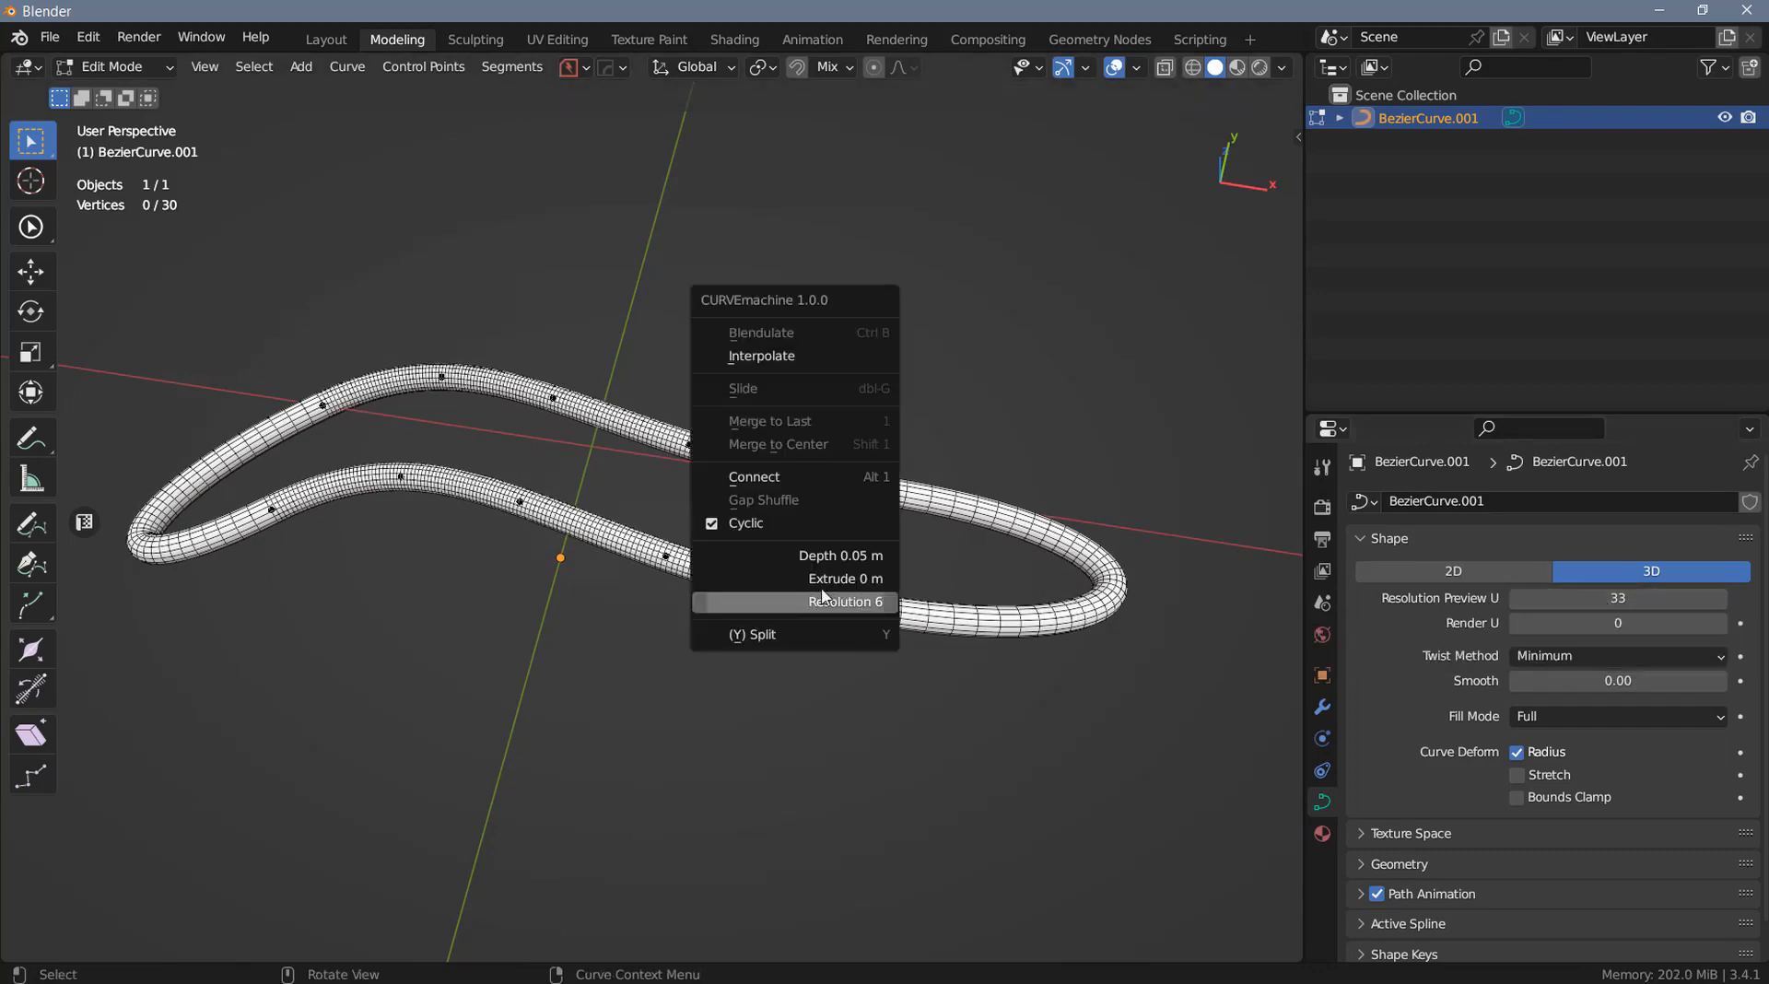
left_click_drag(822, 580, 920, 579)
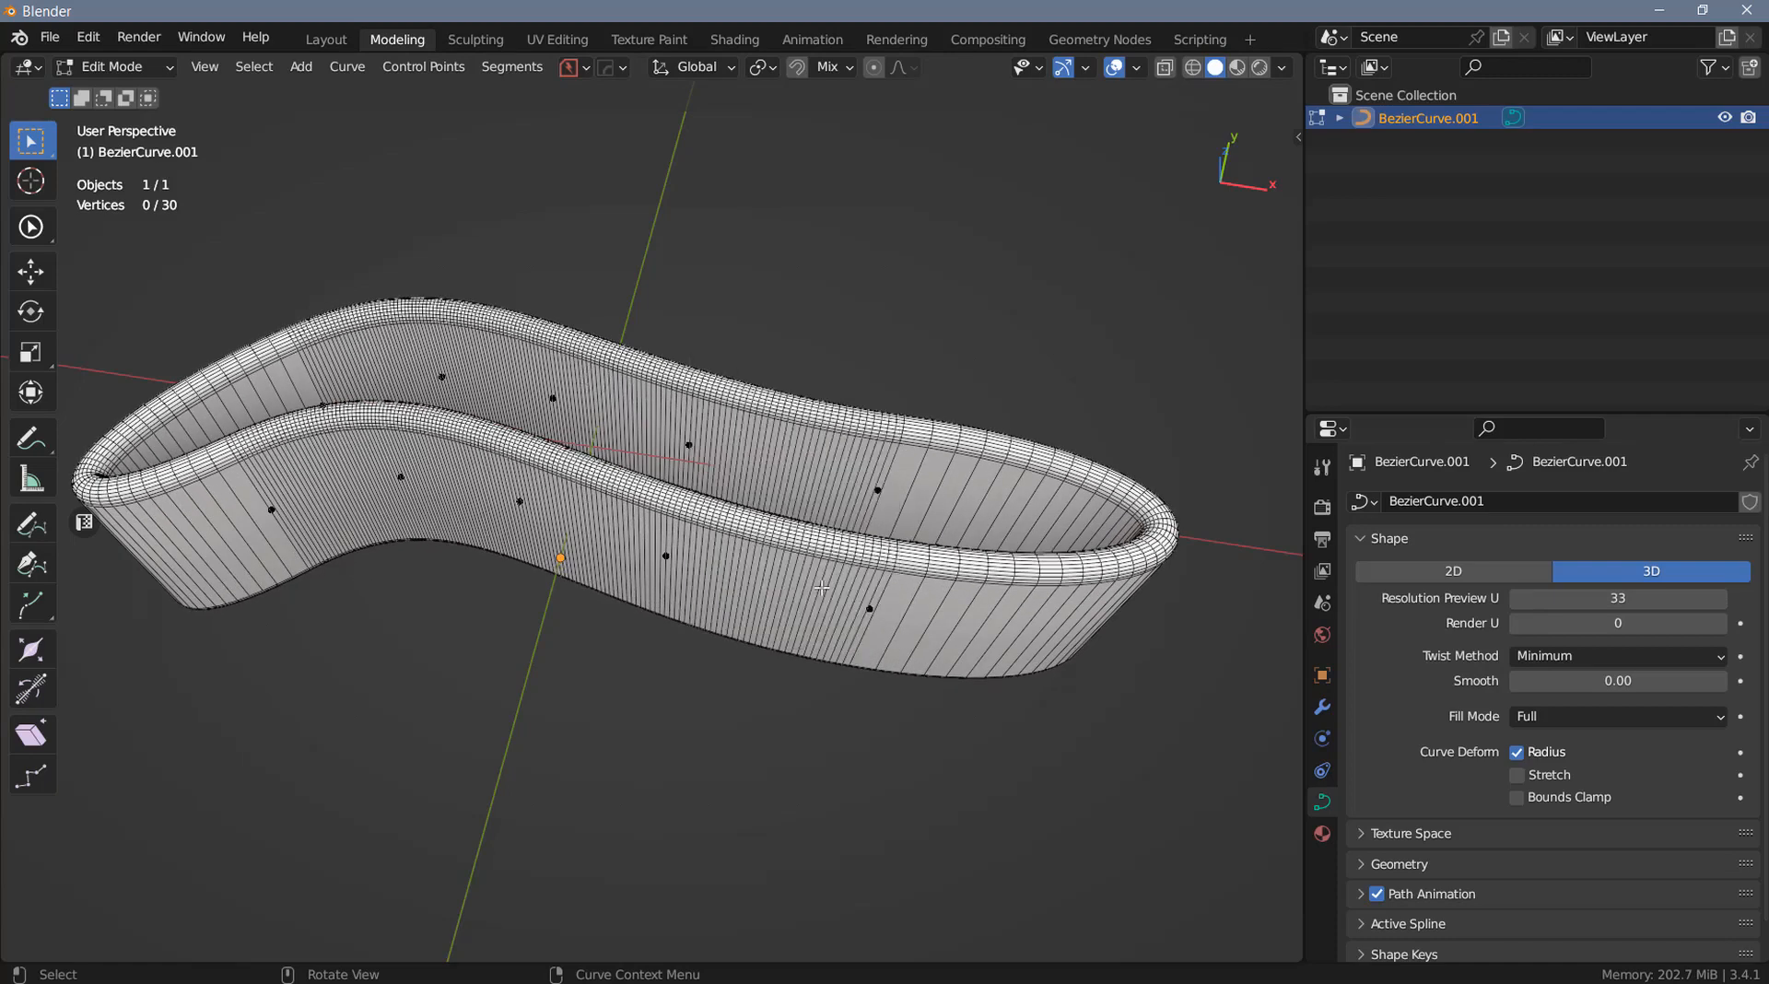
key("y")
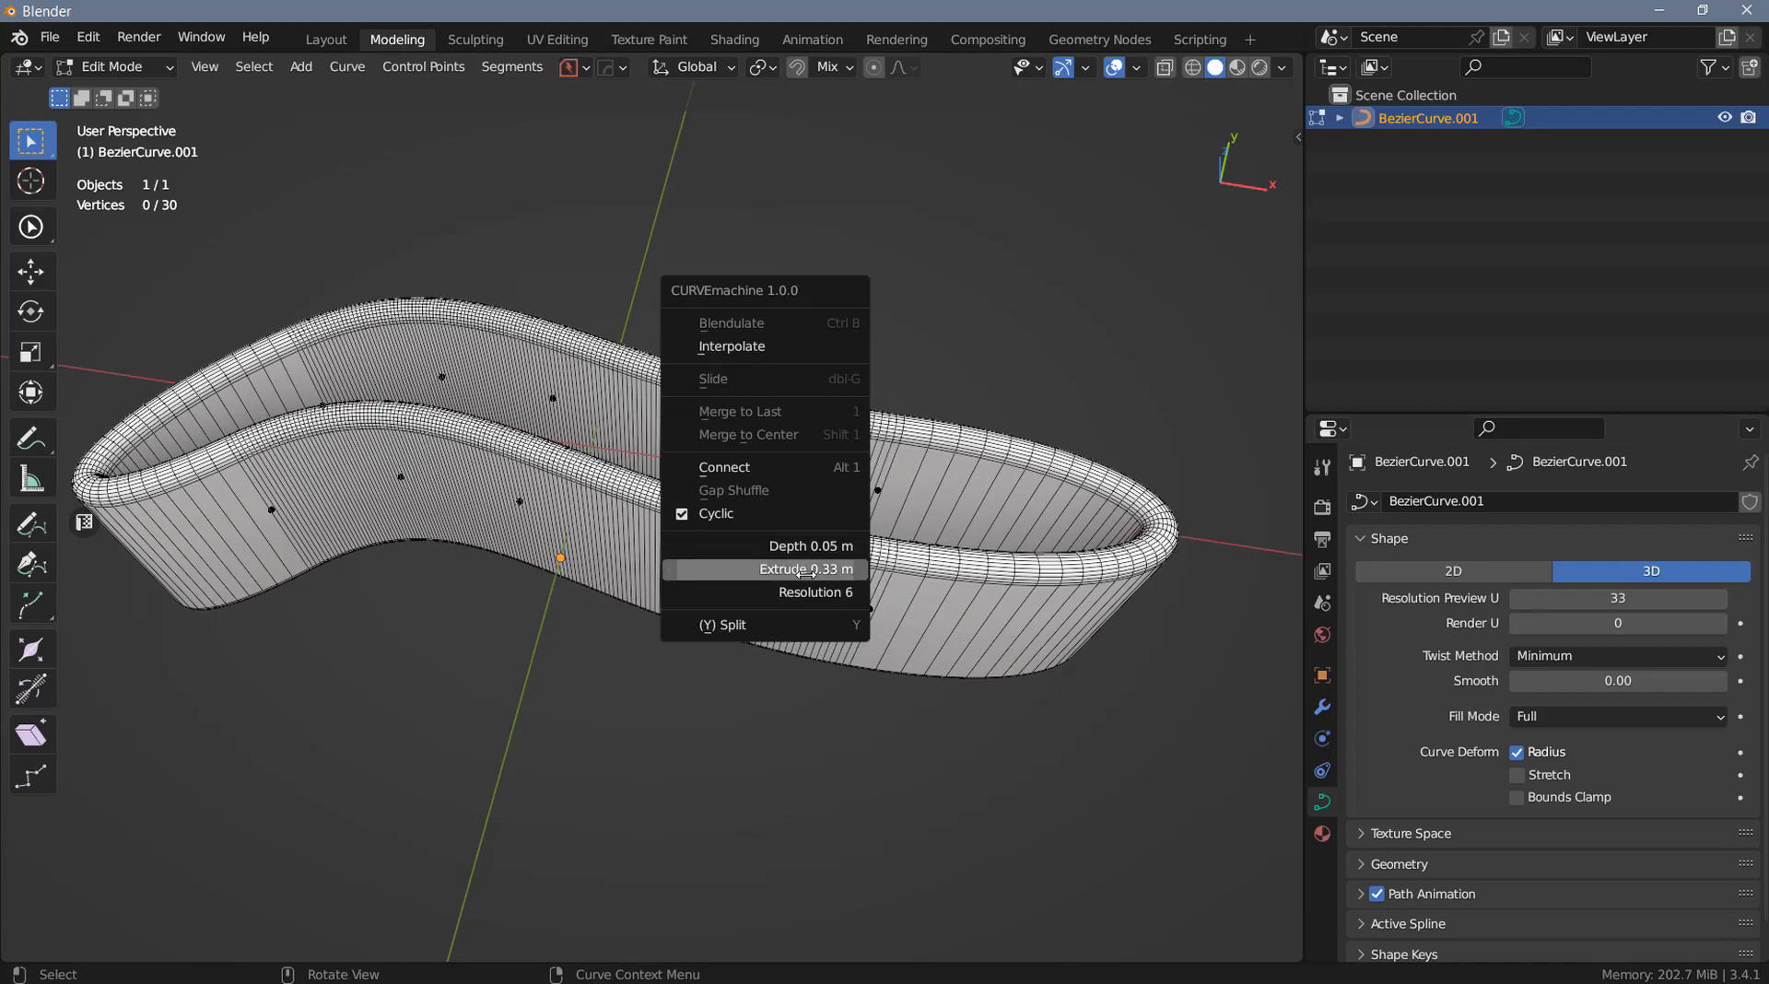
left_click_drag(797, 569, 824, 568)
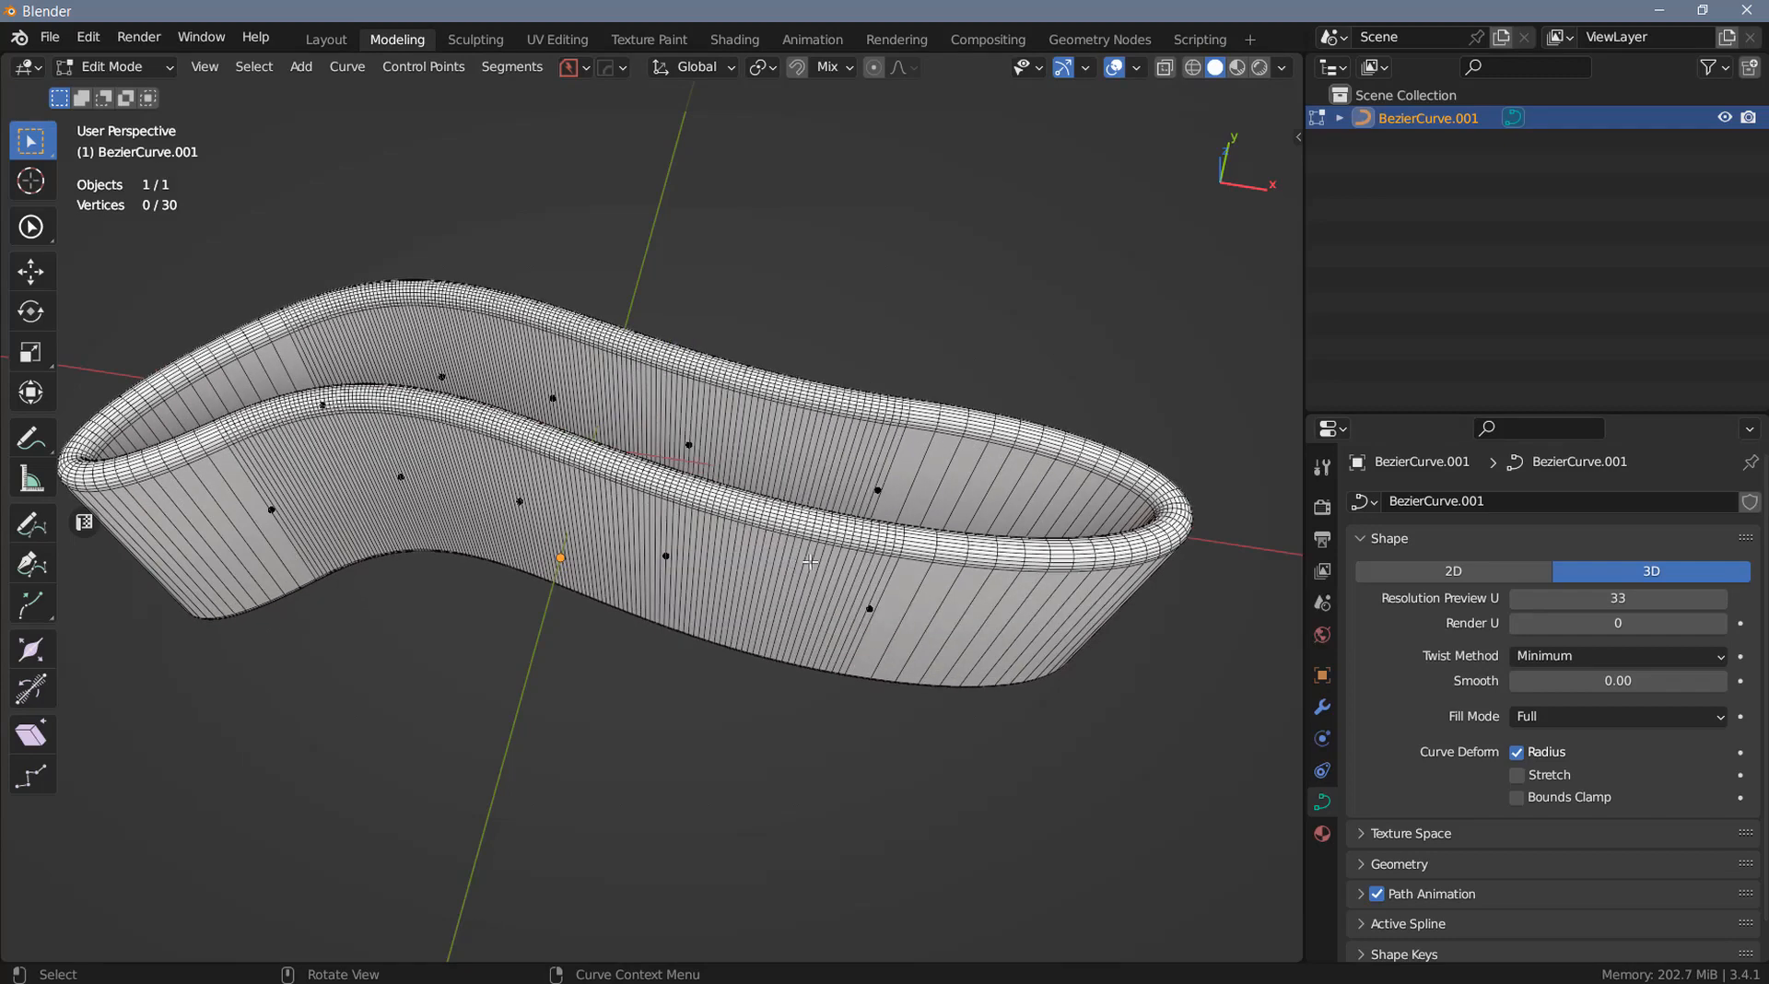
Thicken the rounded rim of the curve by setting CURVEmachine's Depth to 0.06 m
key("y")
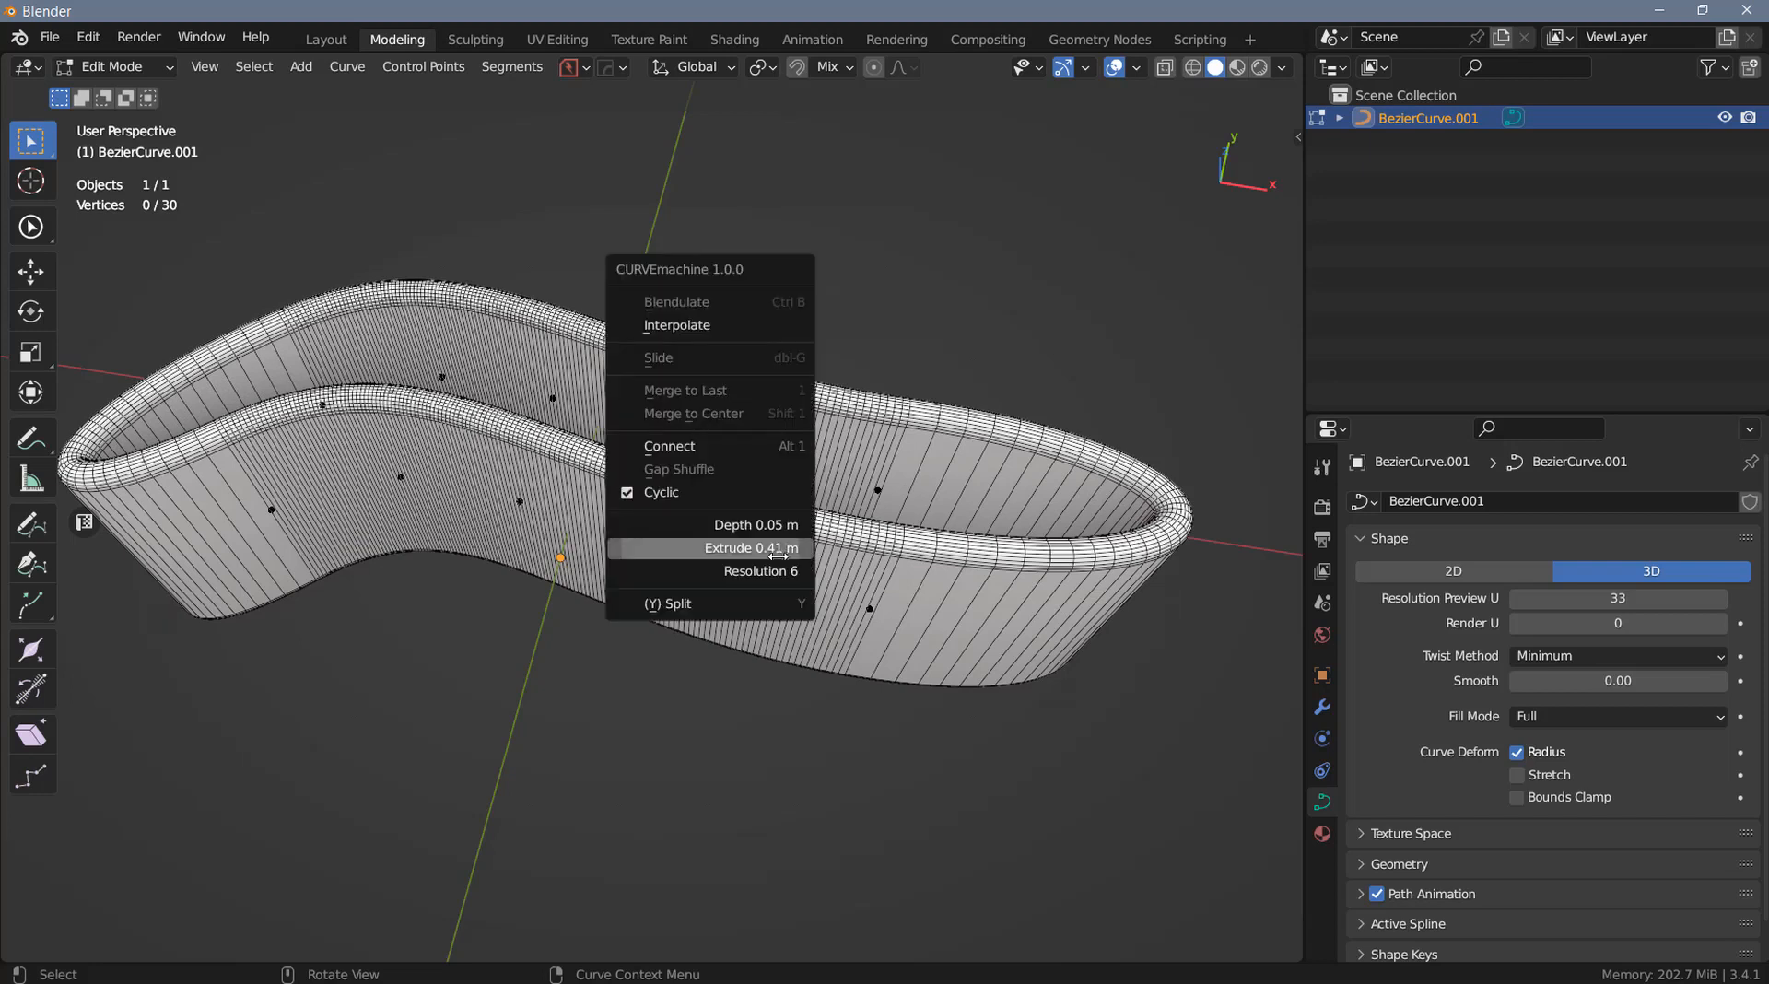
left_click(734, 525)
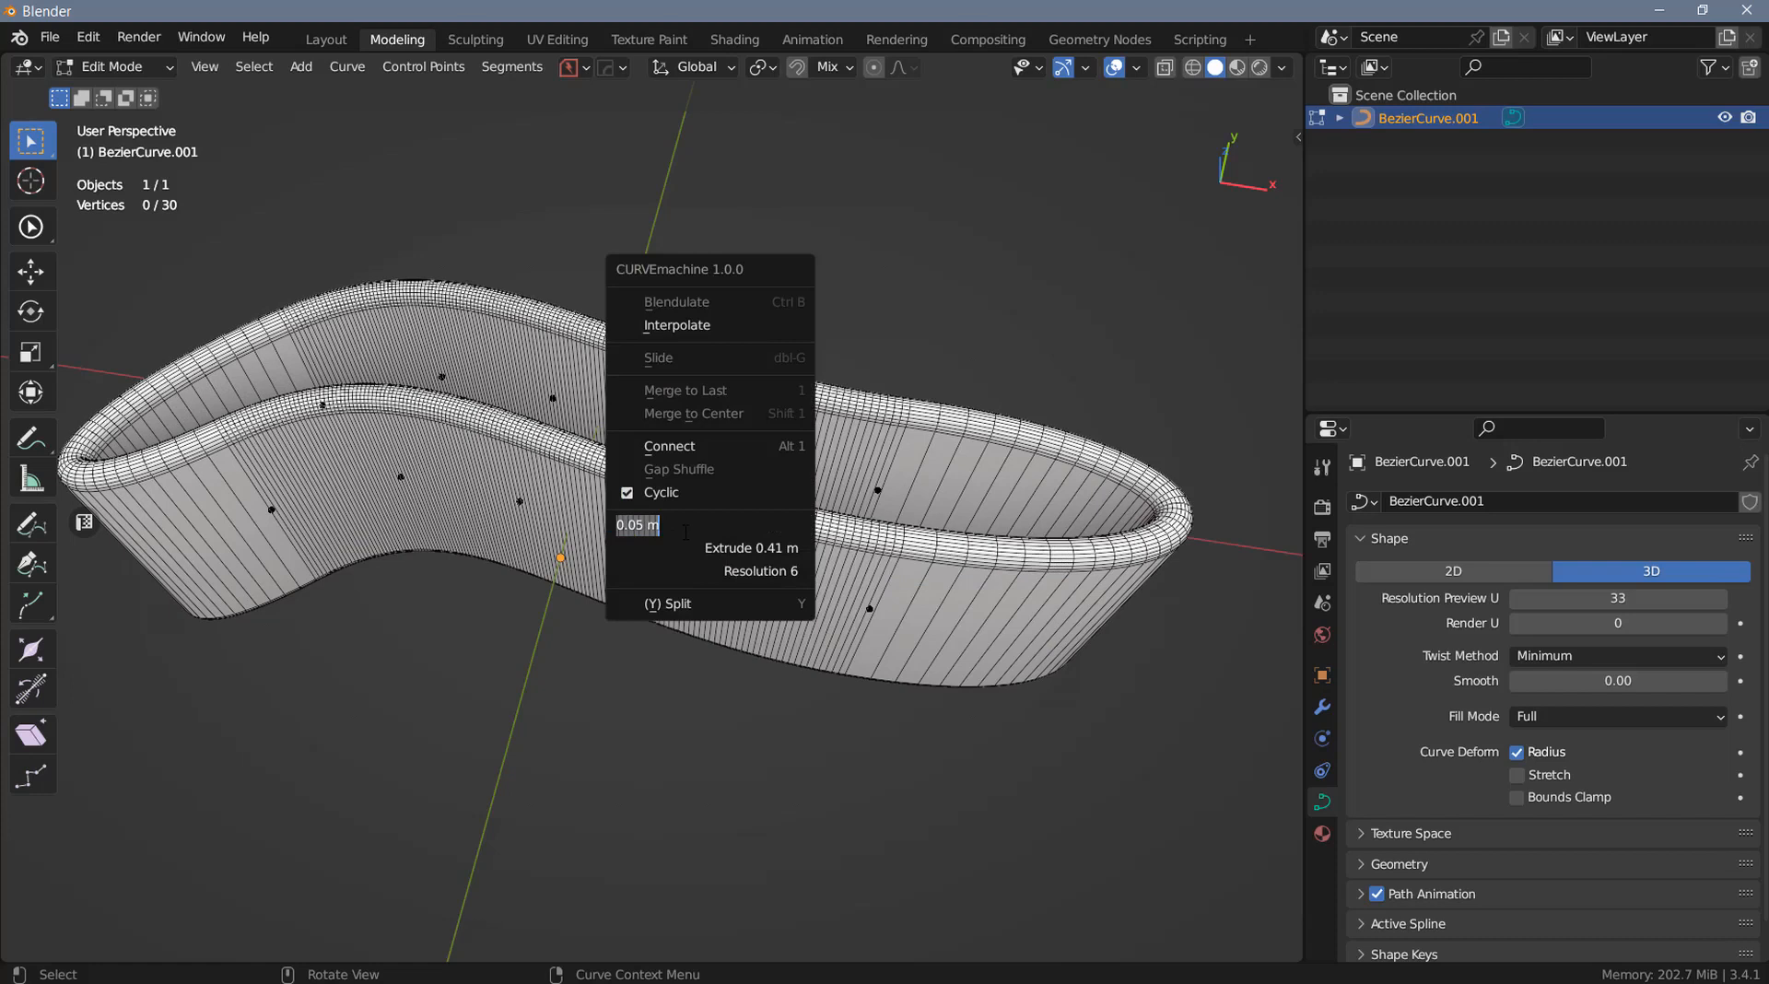
type(".06")
key("Return")
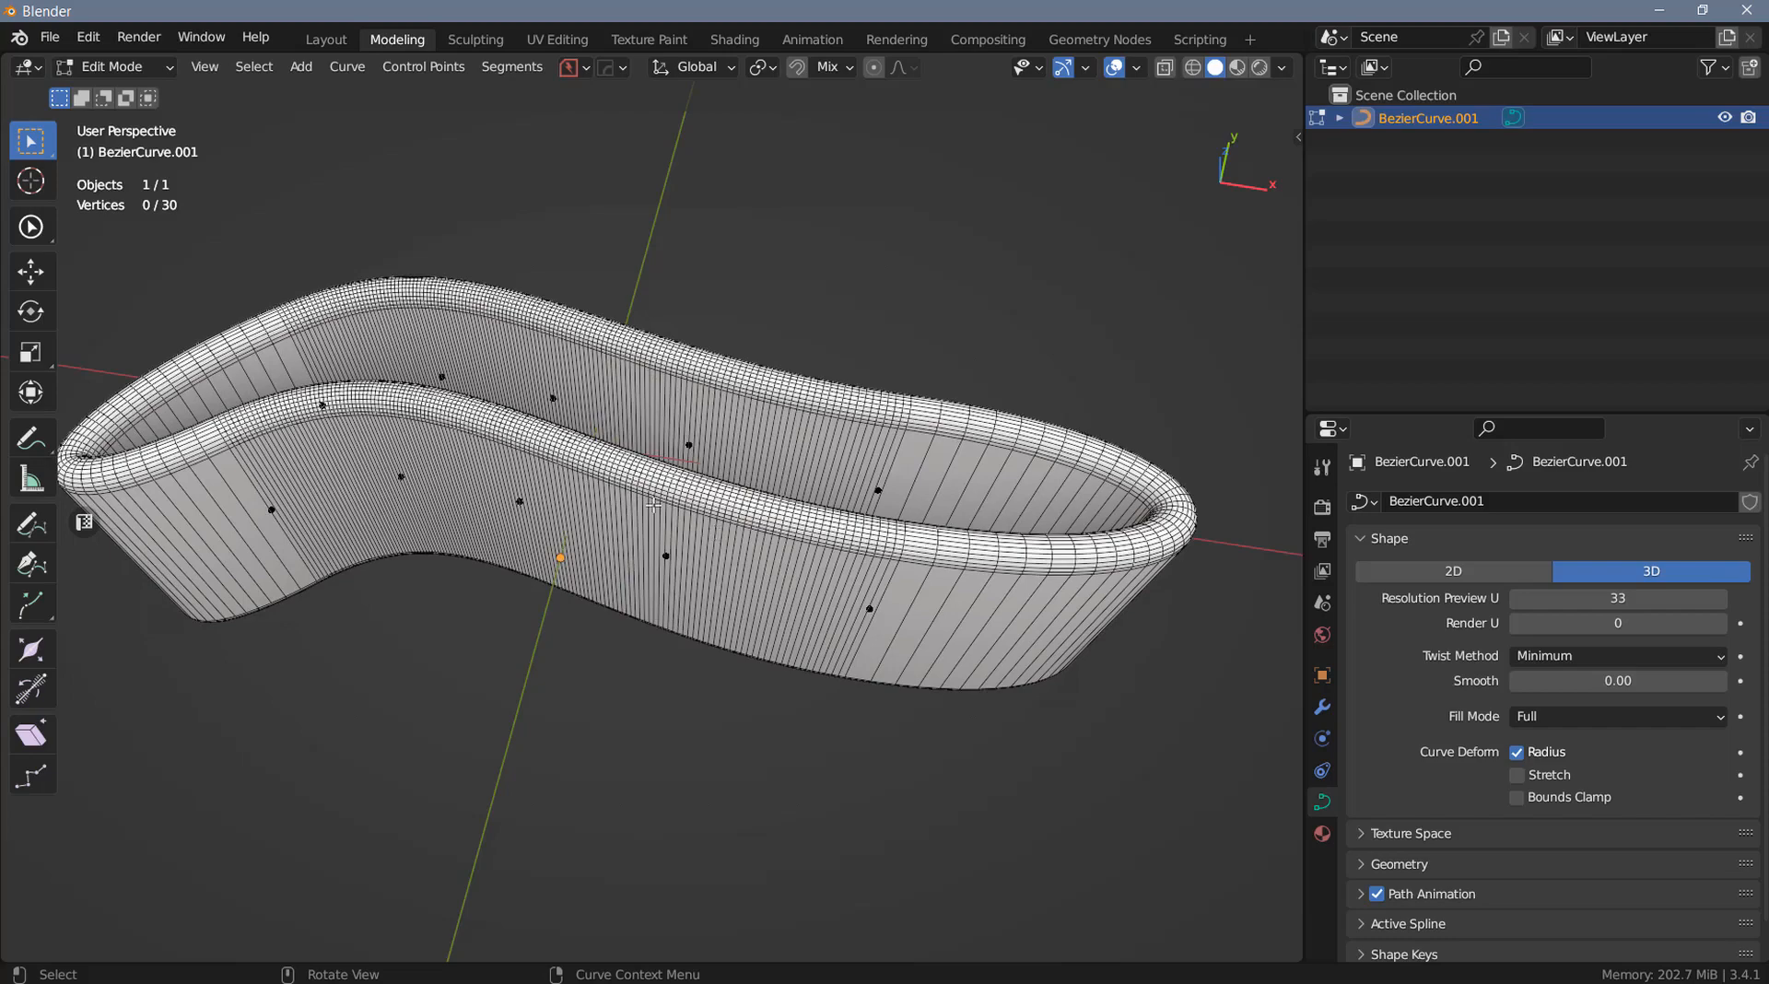
middle_click_drag(803, 524, 657, 482)
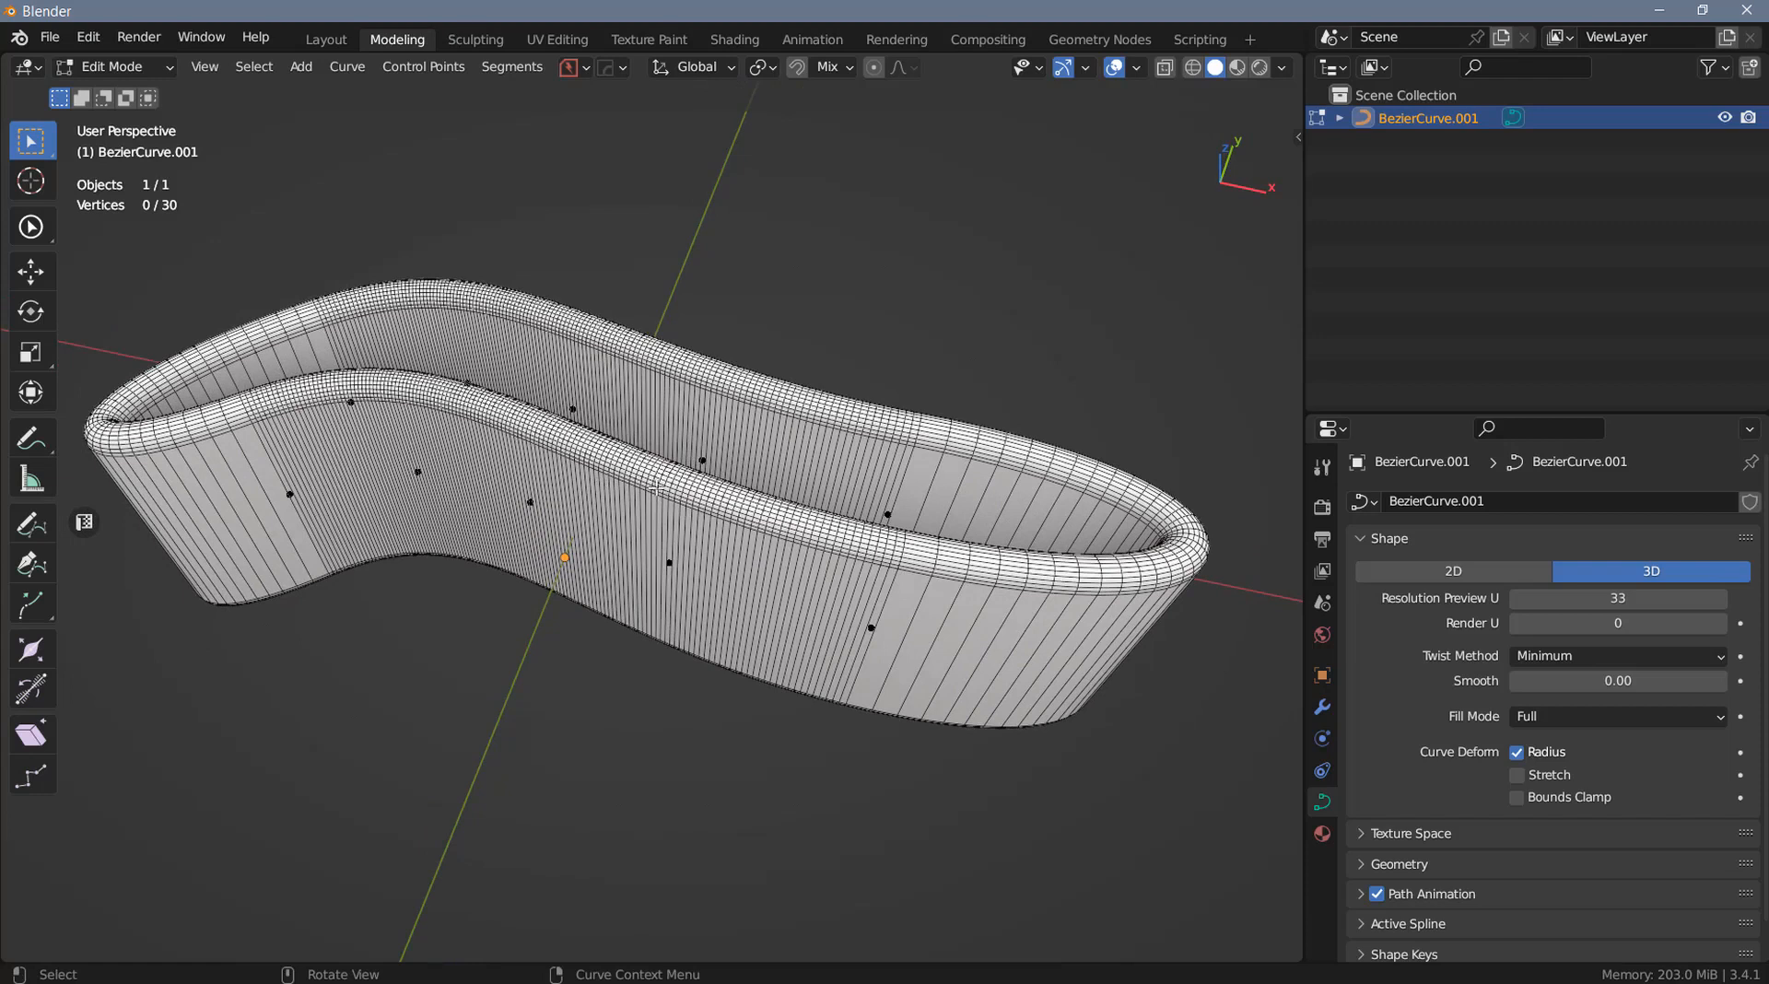
Undo the curve edits back past the Cyclic closing and the point connection, and redo them to close the curve
key("y")
key("ctrl")
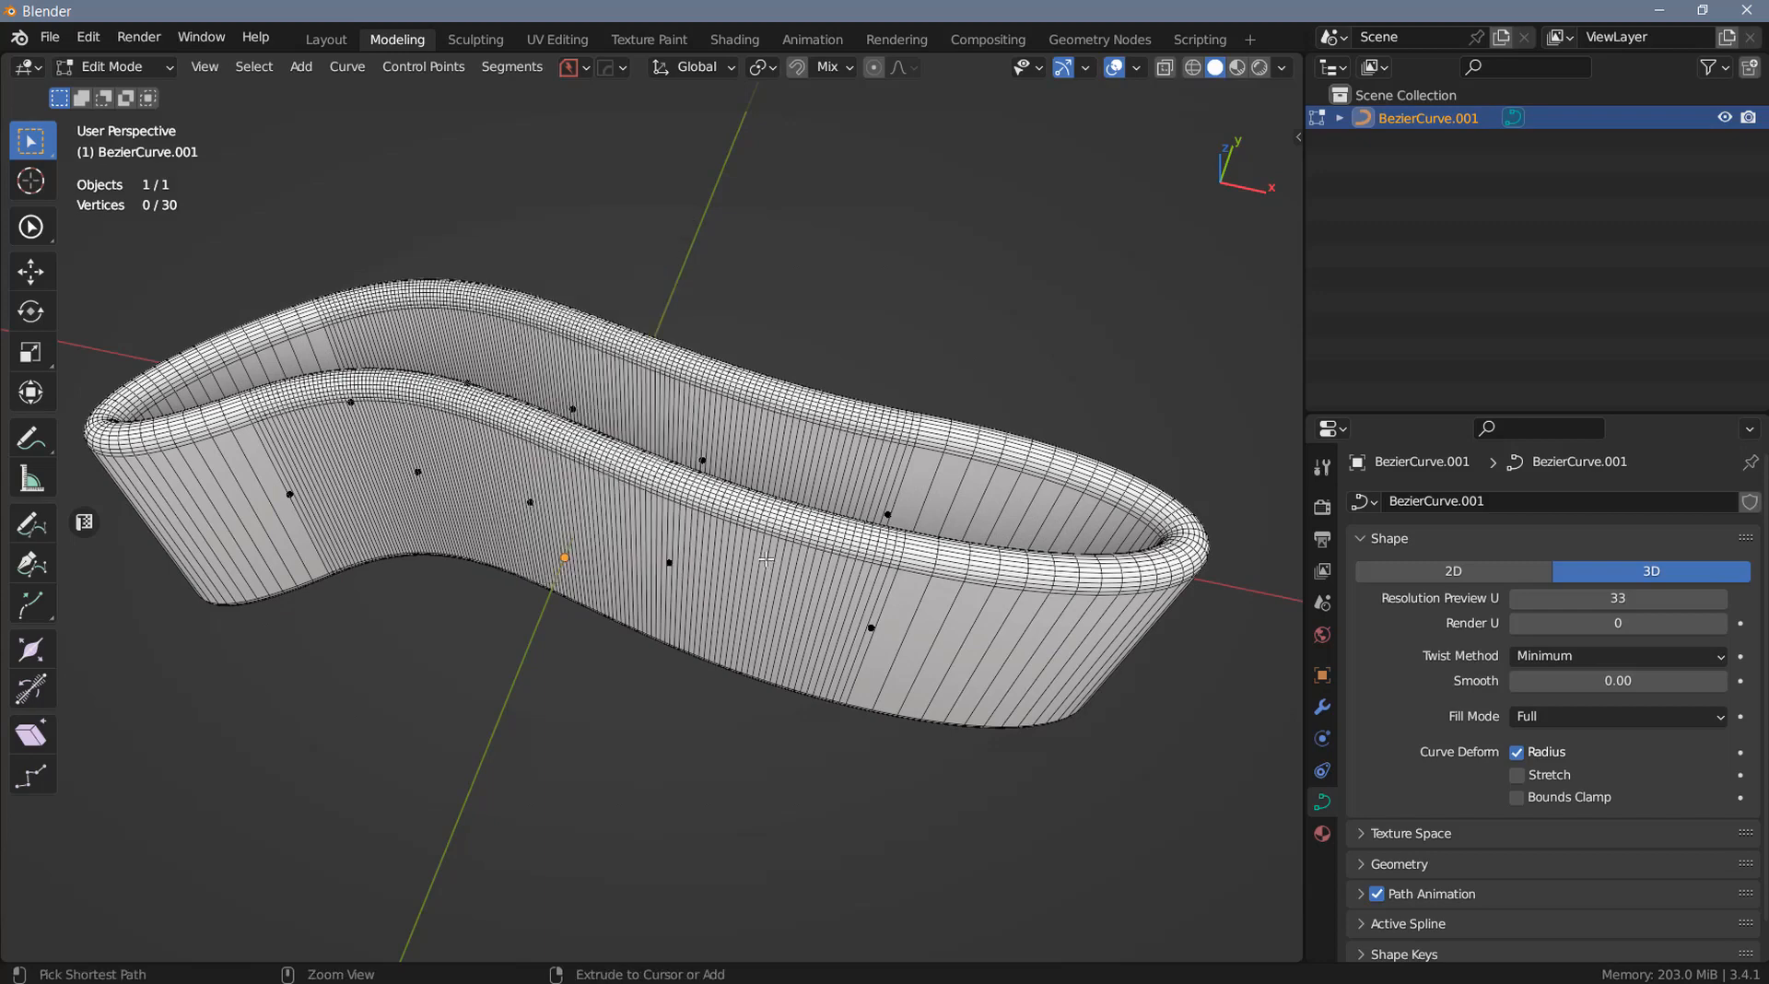
key("ctrl+z")
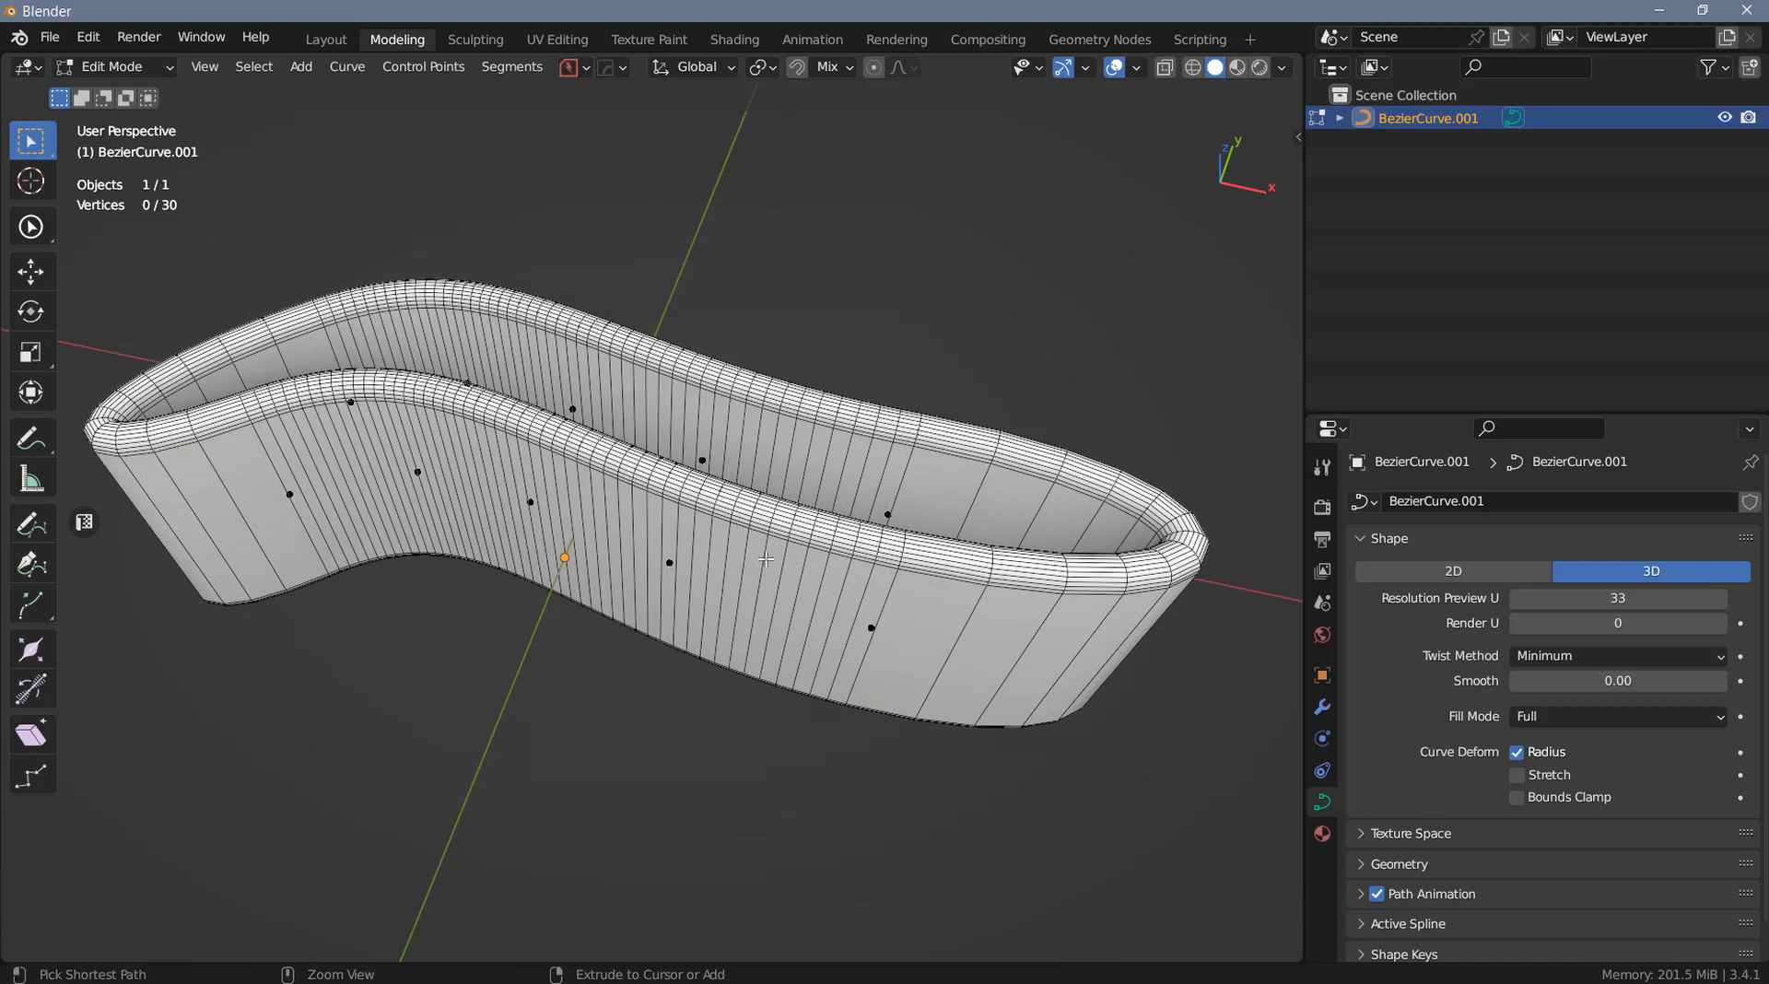
key("ctrl+z")
key("ctrl+z")
key("ctrl+z")
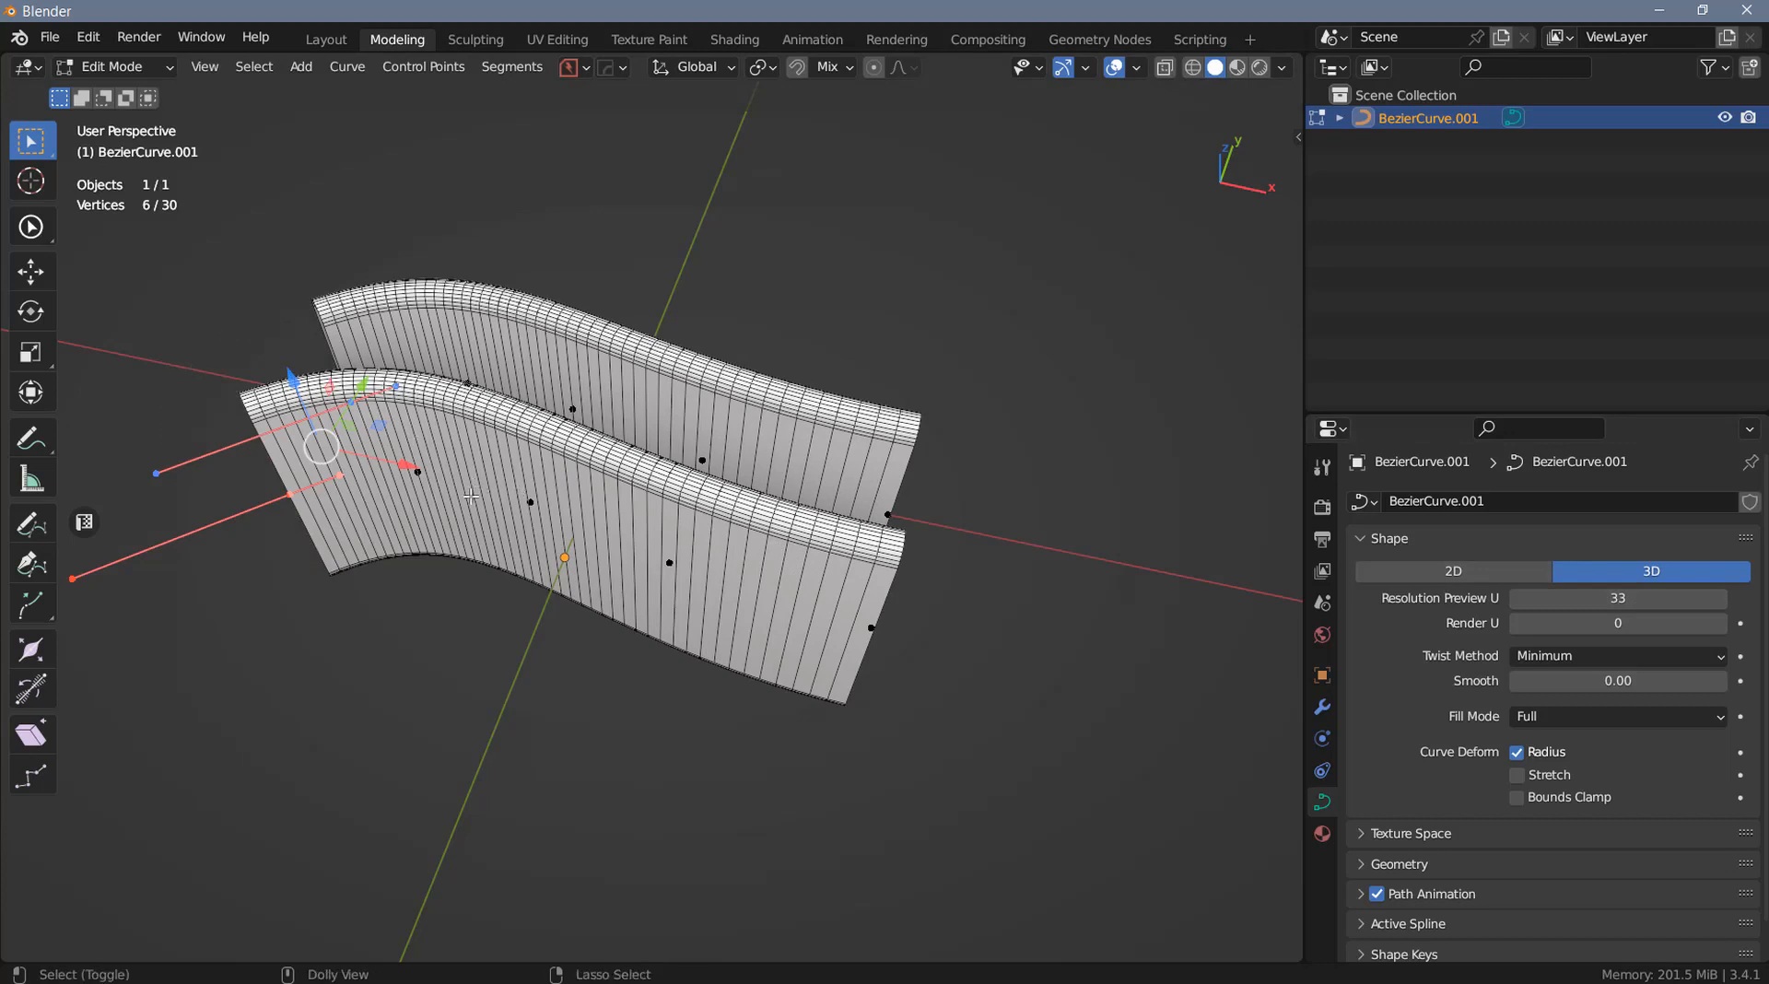
key("ctrl+shift+z")
key("ctrl+shift+z")
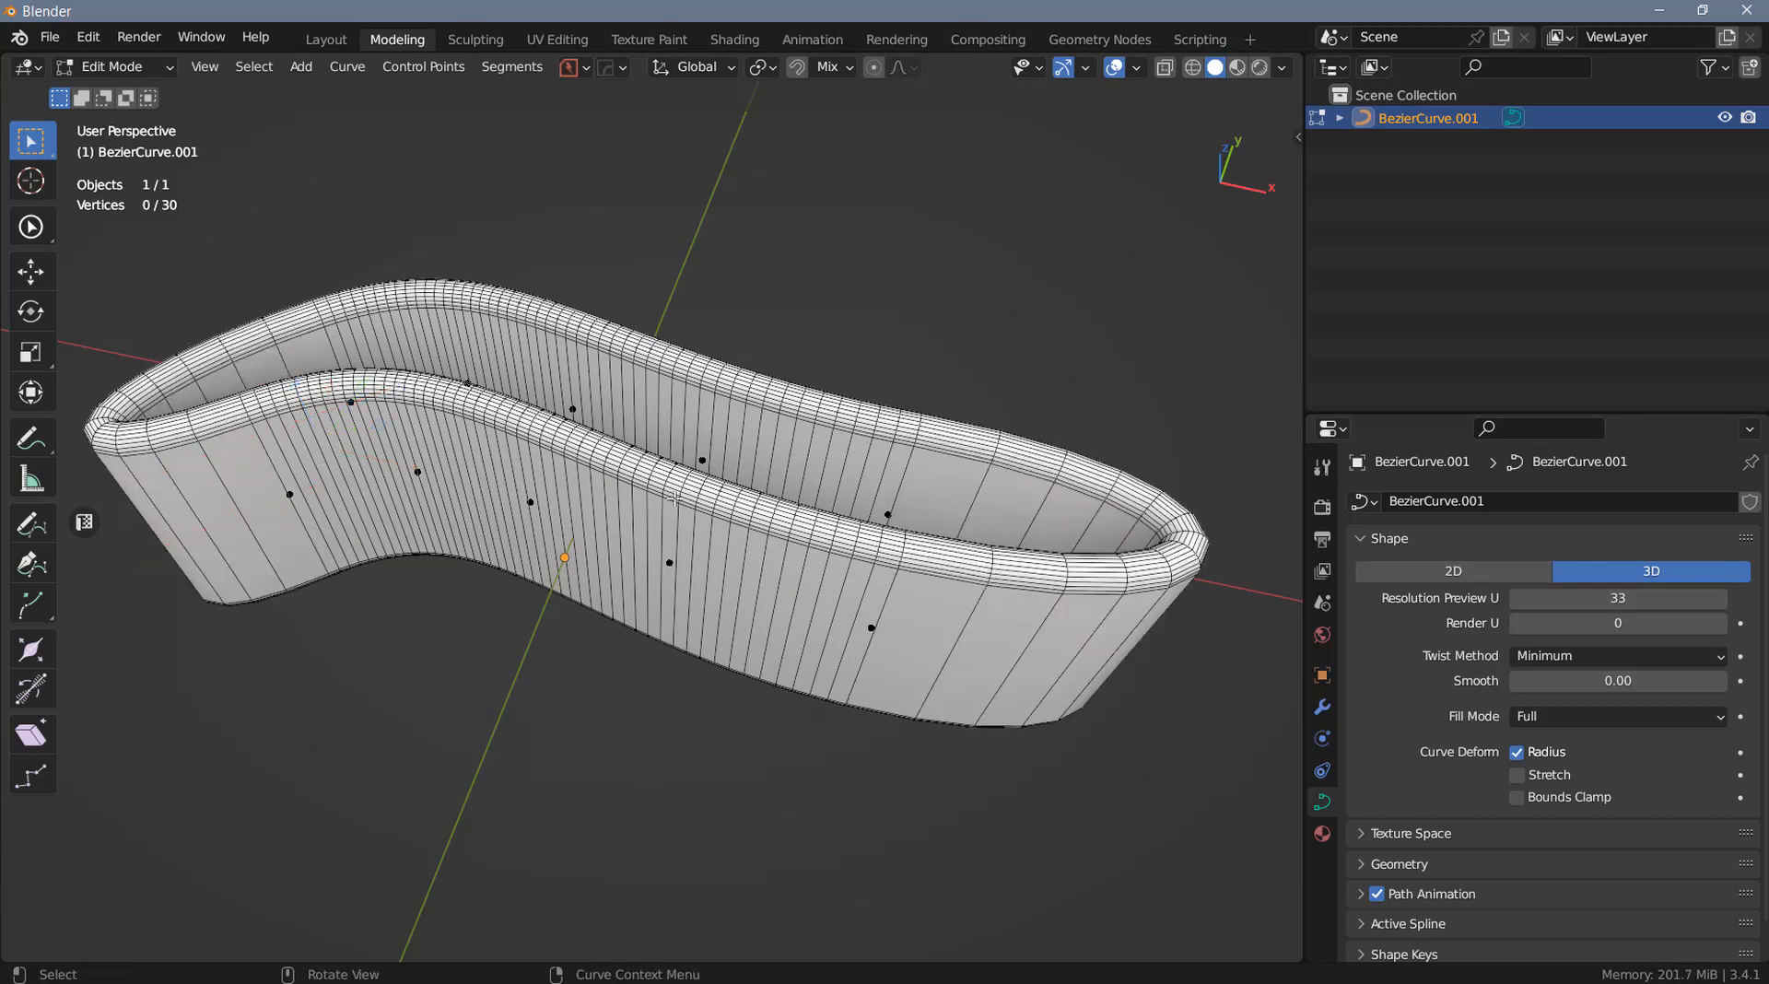
Reset the curve's Depth and Extrude to 0 m in CURVEmachine so only the thin closed curve is left
key("y")
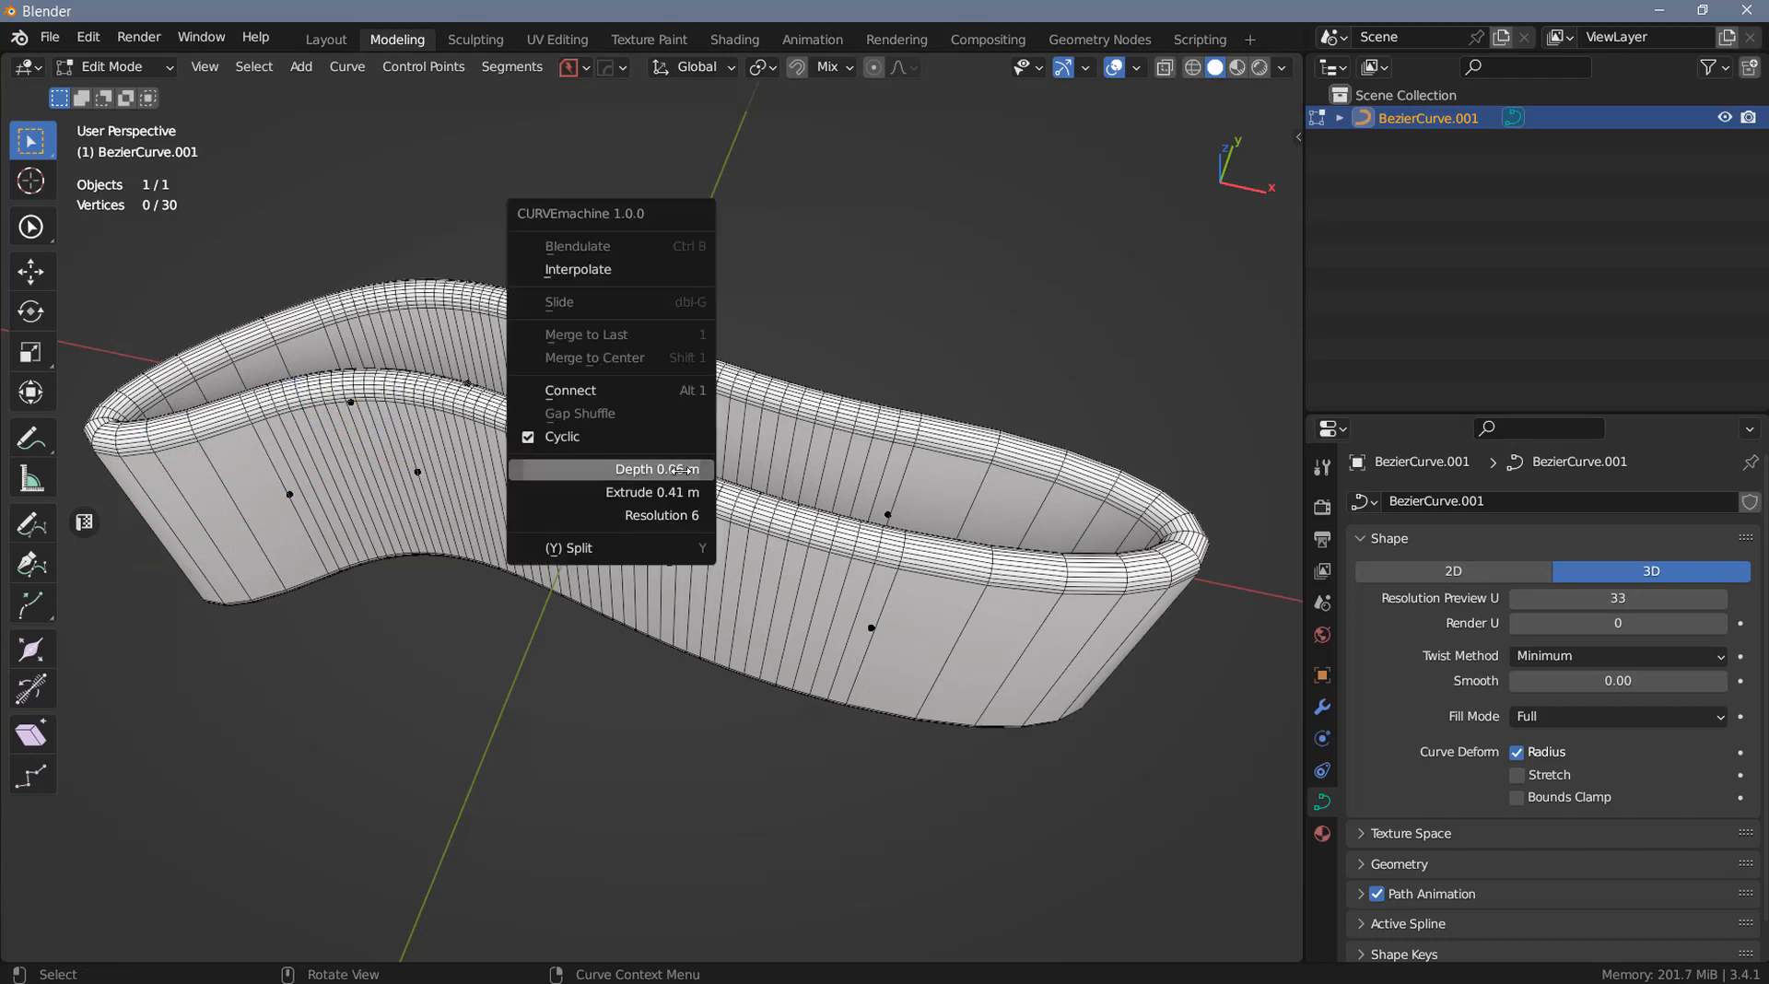
left_click_drag(680, 469, 644, 499)
key("y")
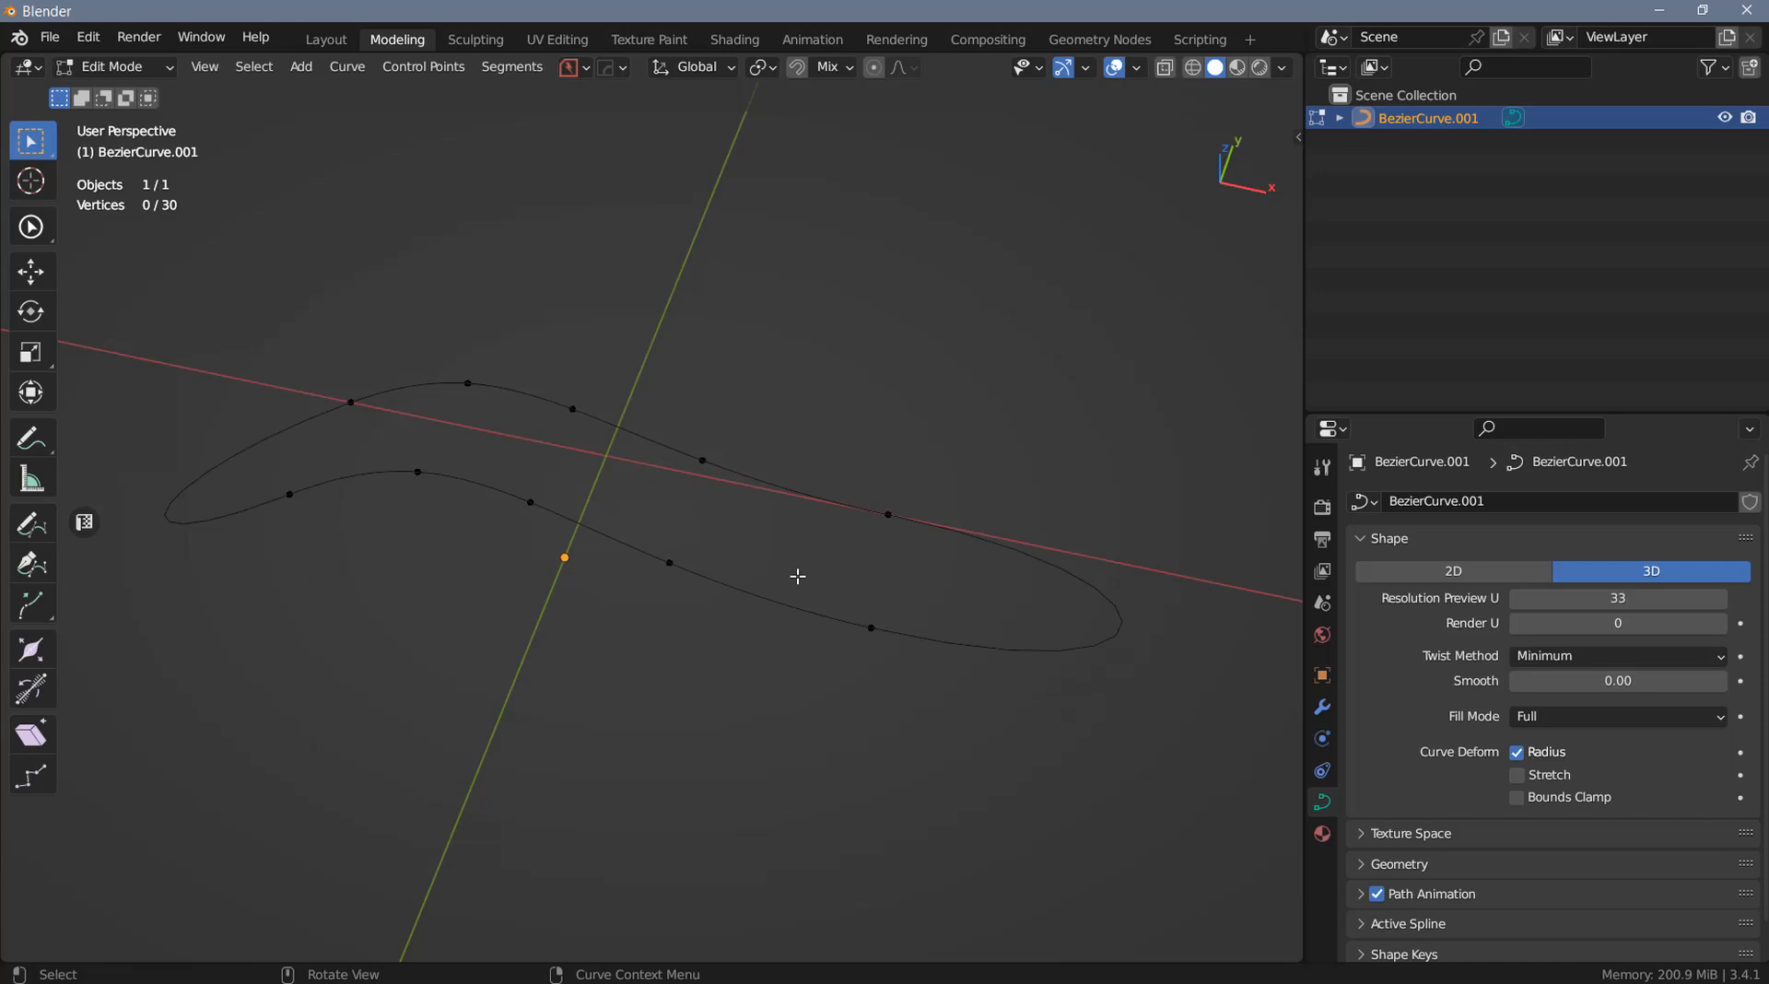
Select the third and fourth points on the upper side of the closed curve
left_click(572, 408)
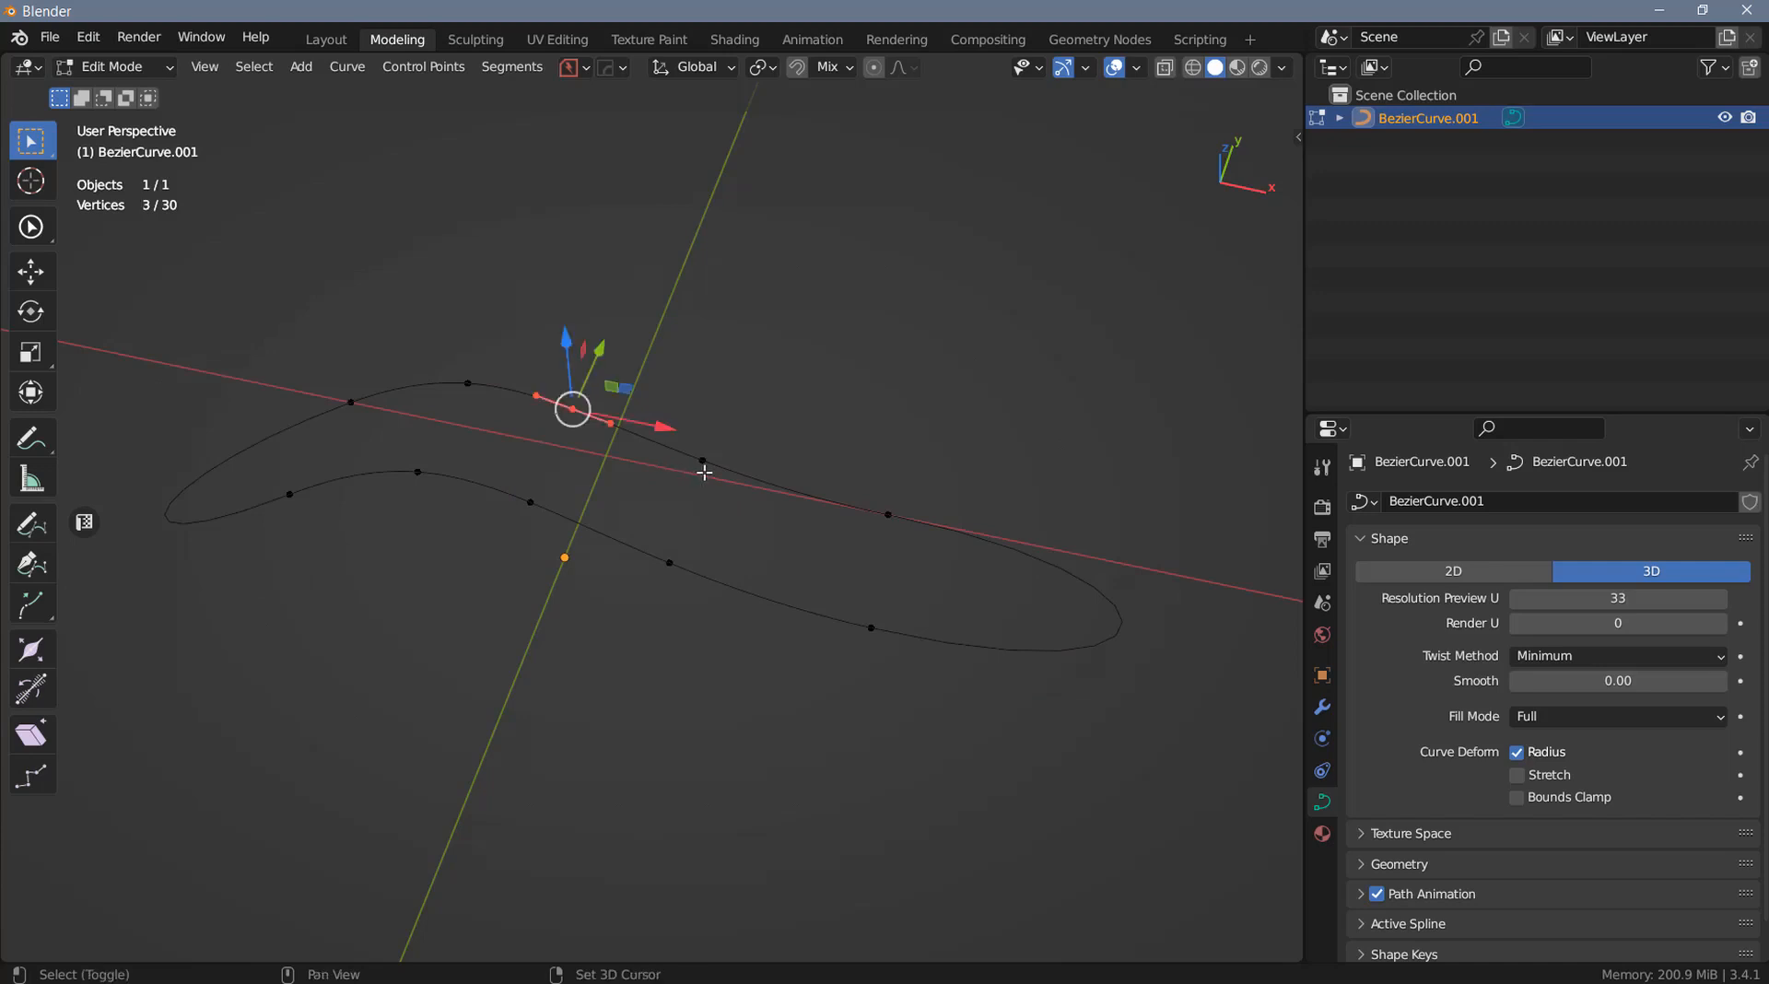
left_click(705, 470, "shift")
middle_click_drag(709, 451, 652, 443)
key("KP_7")
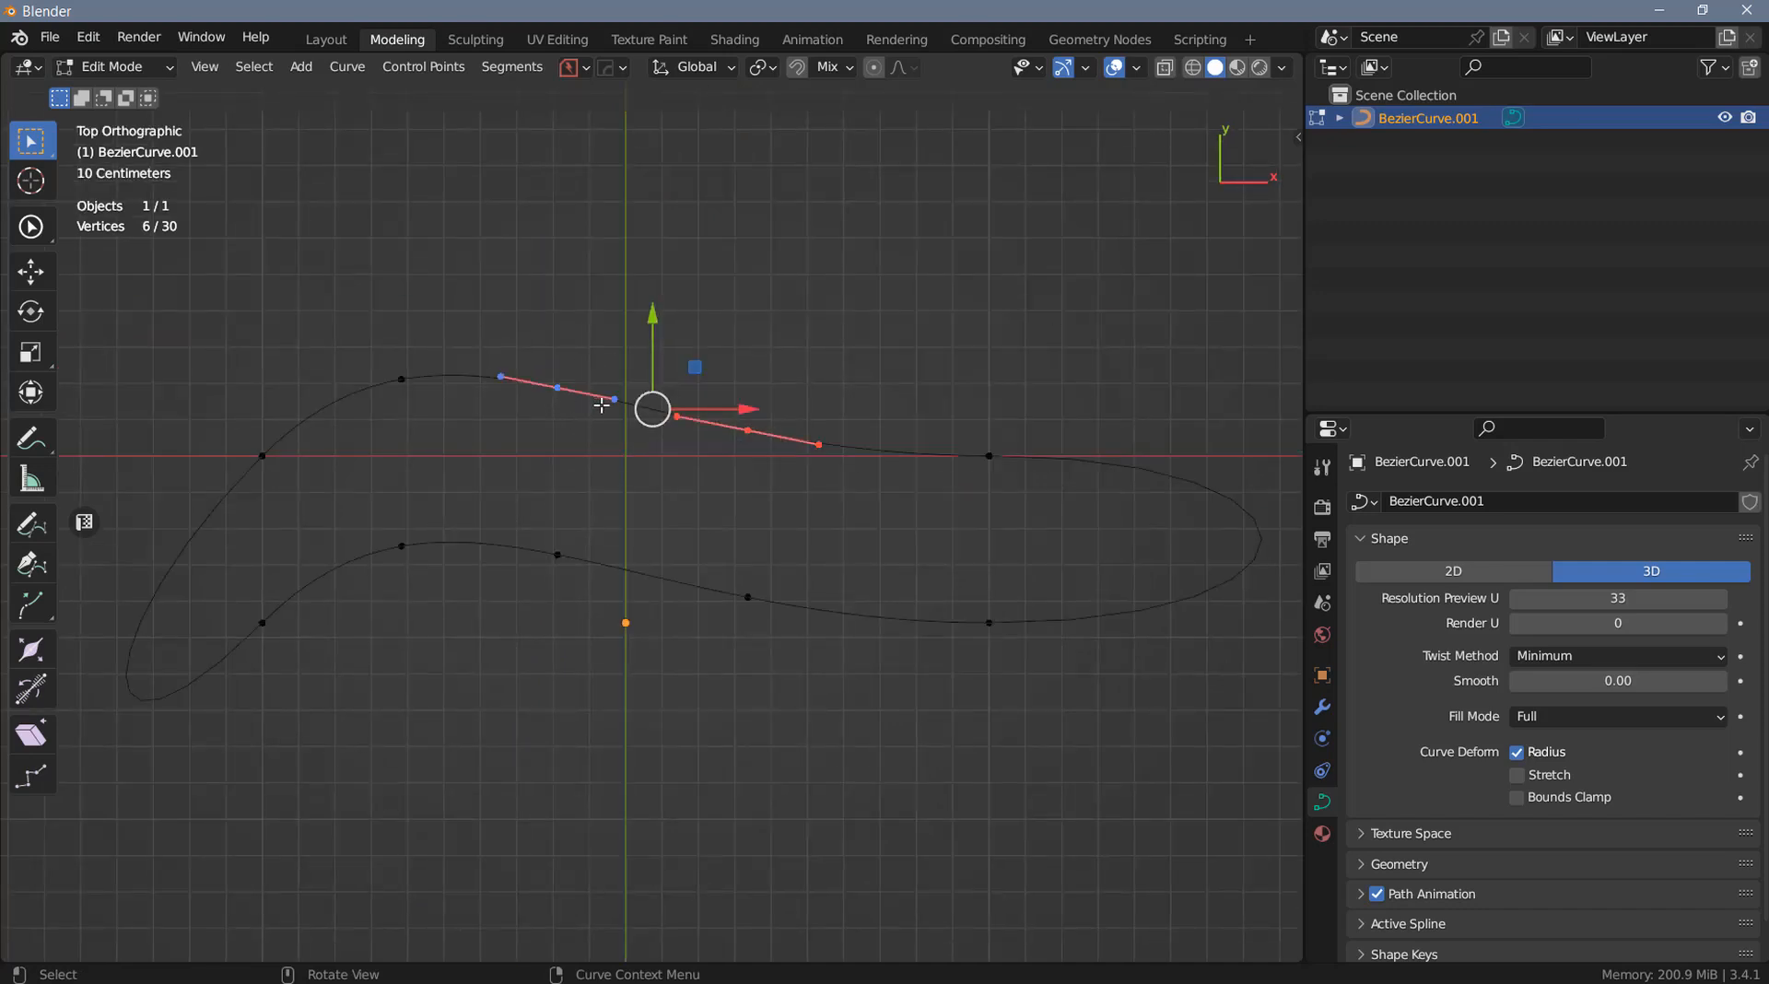
Try Blender's Separate on the two selected points to make them a new object, and undo it
key("p")
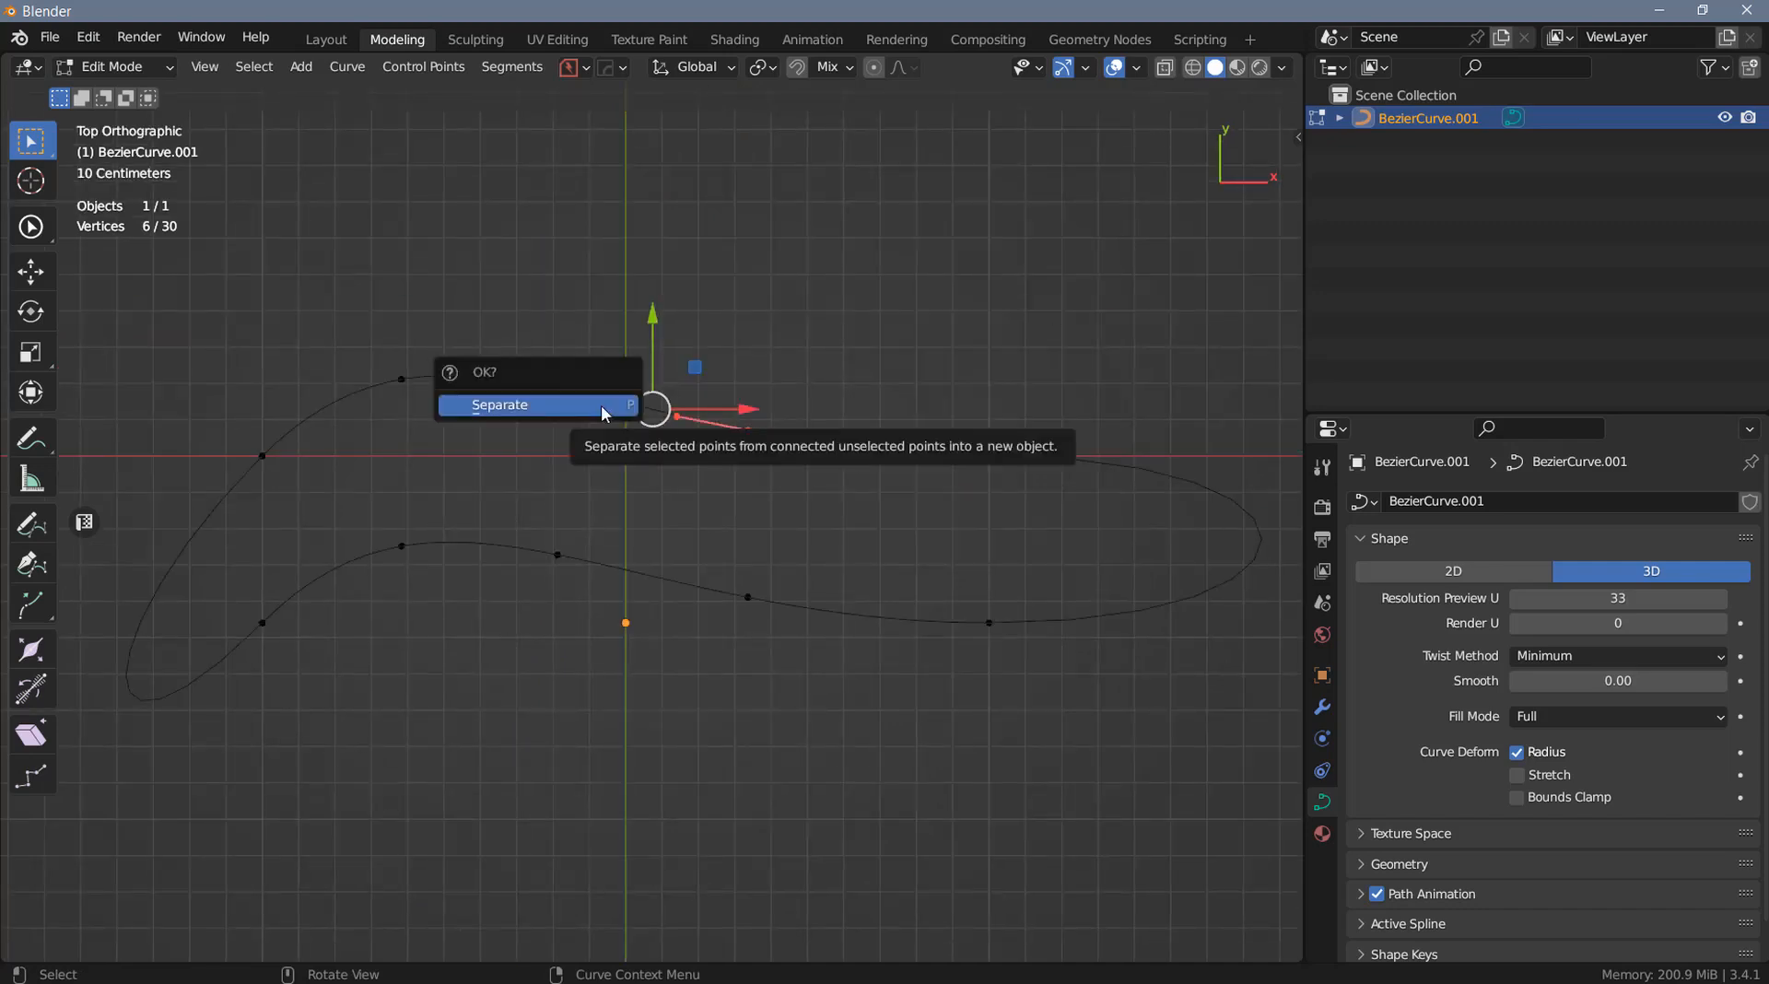
left_click(540, 406)
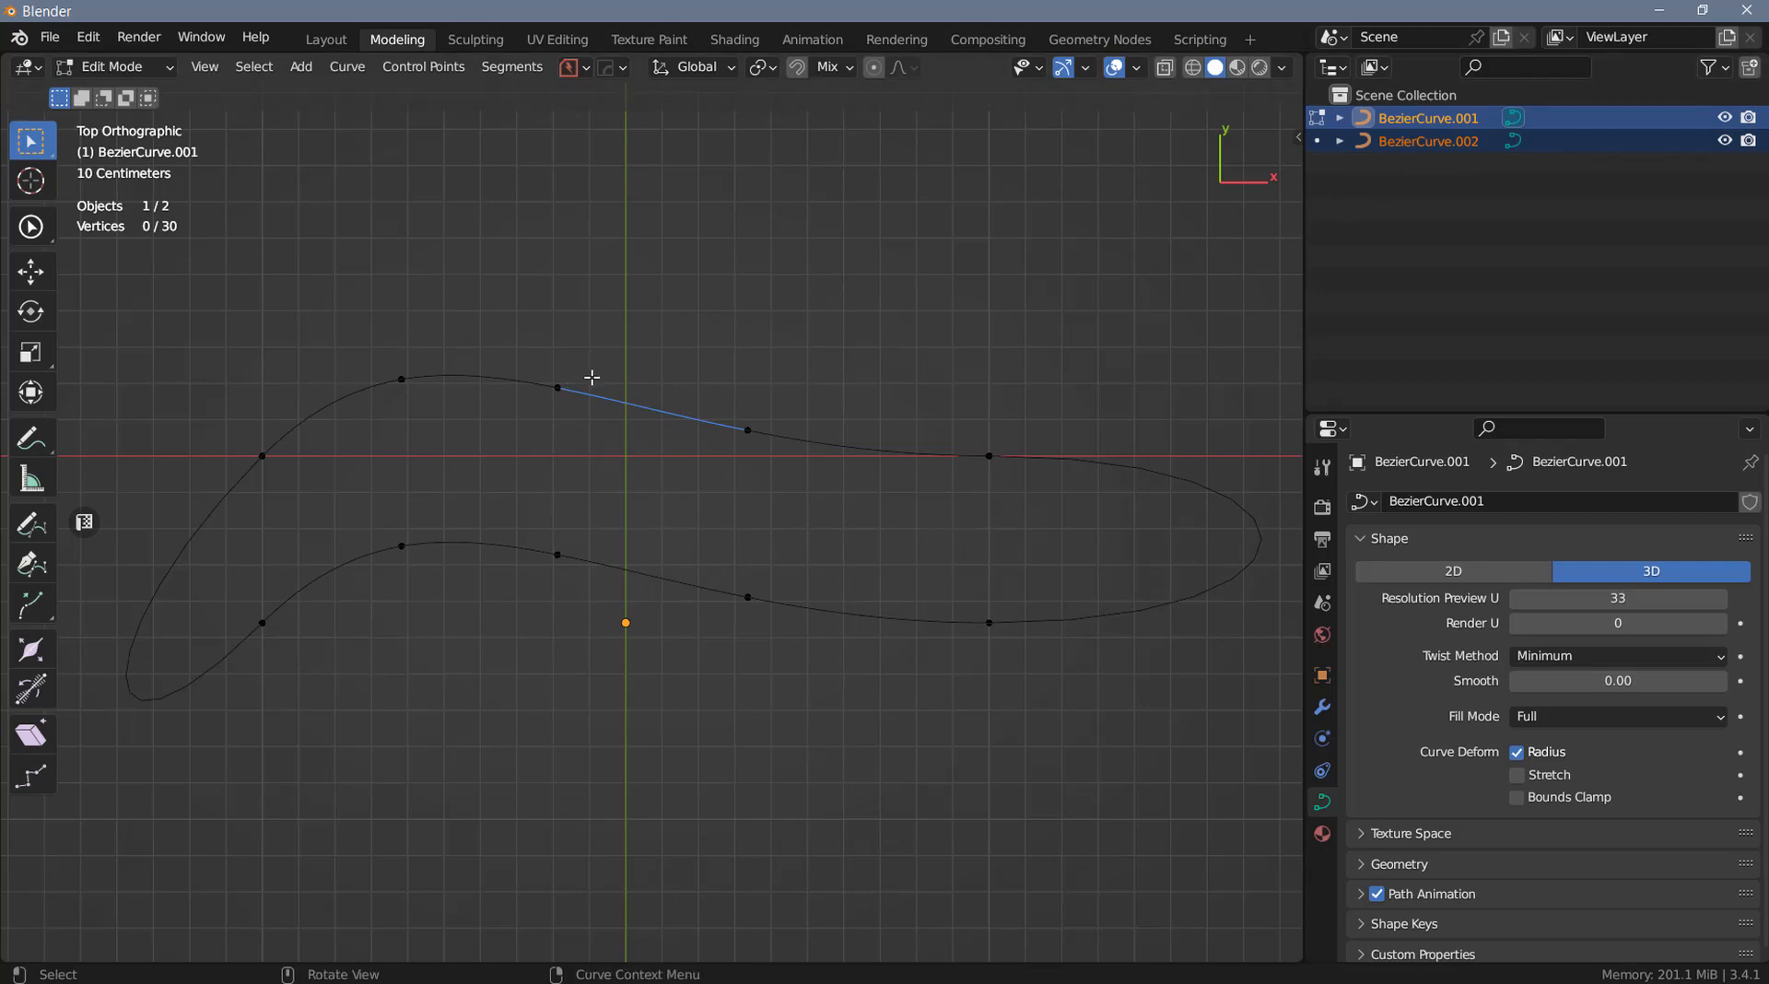
key("ctrl+z")
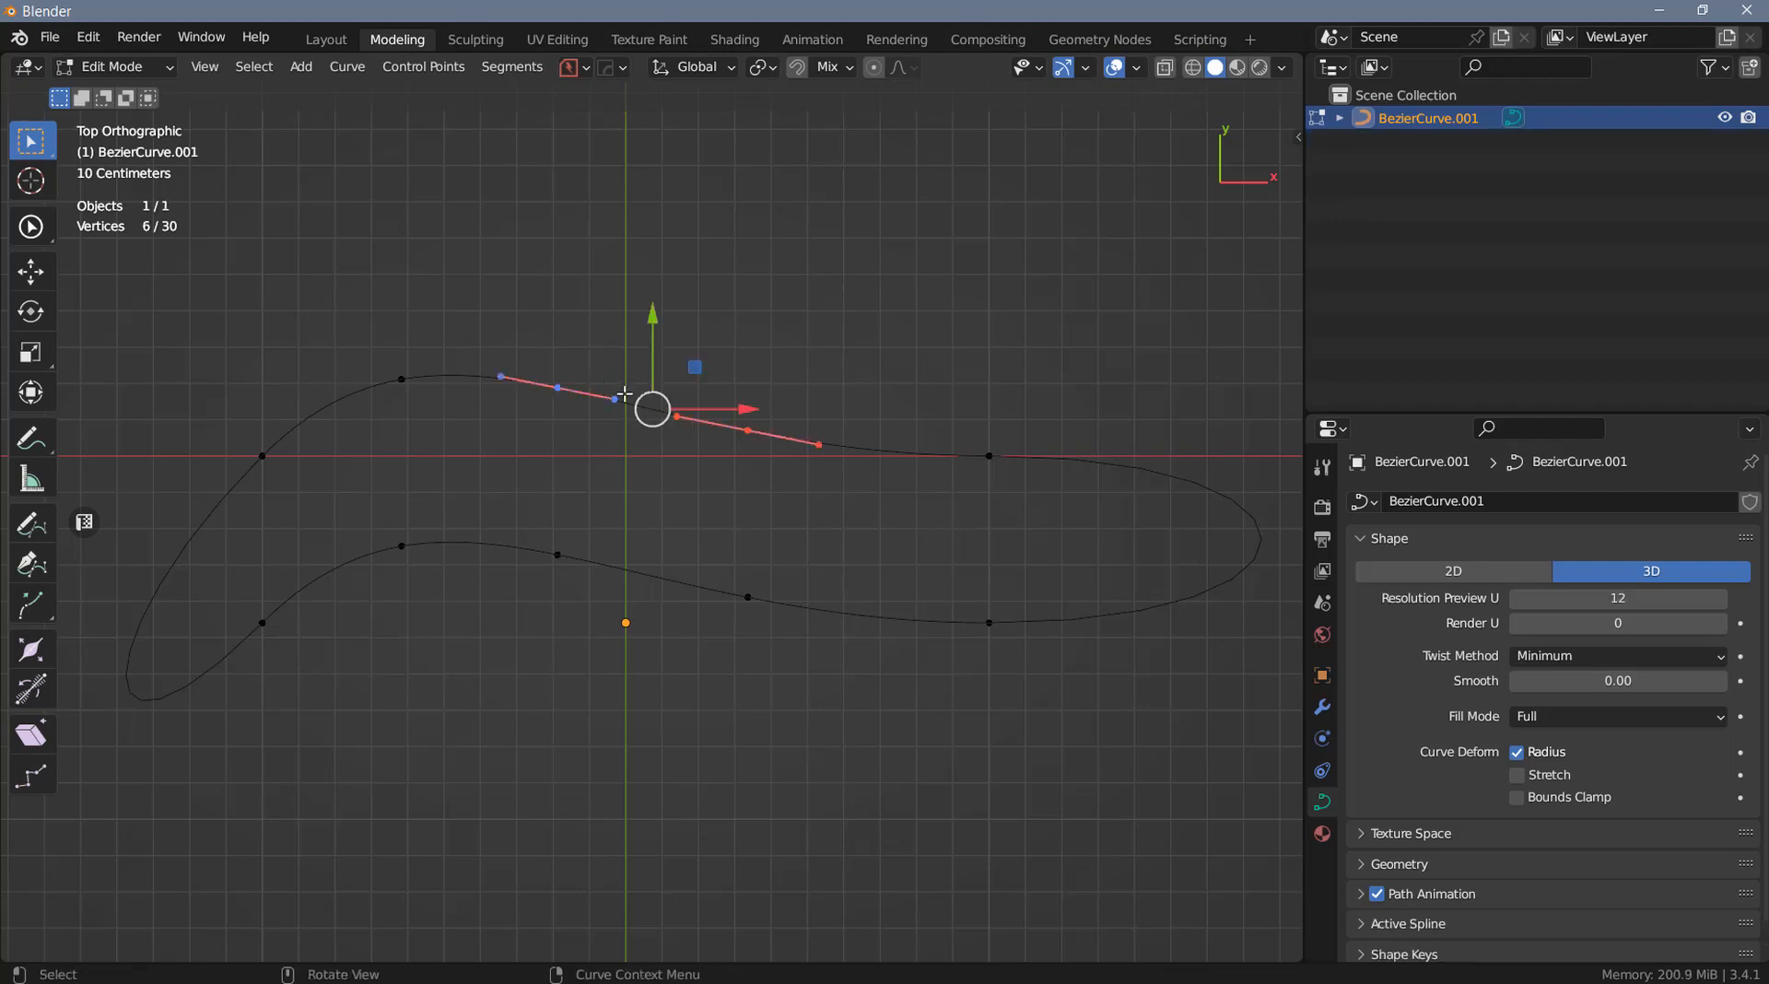
Detach the selected segment with CURVEmachine's Split and move it about 0.29 m along Y, away from the curve
key("y")
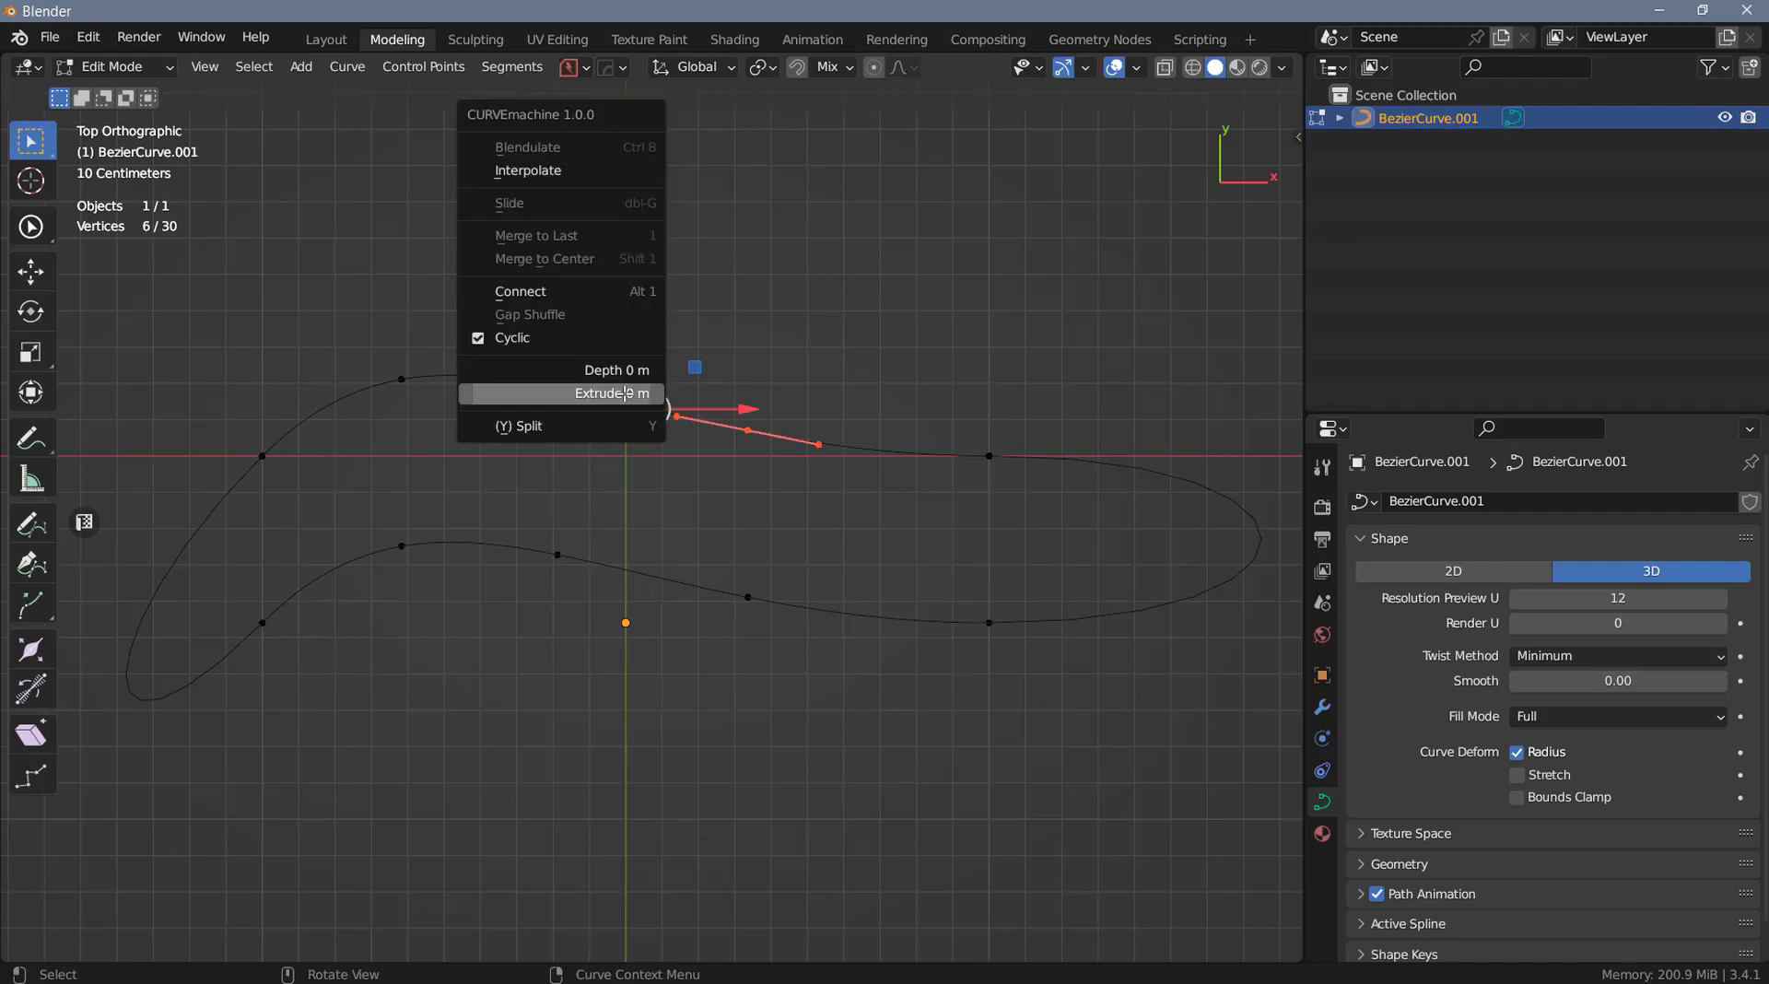
left_click(564, 426)
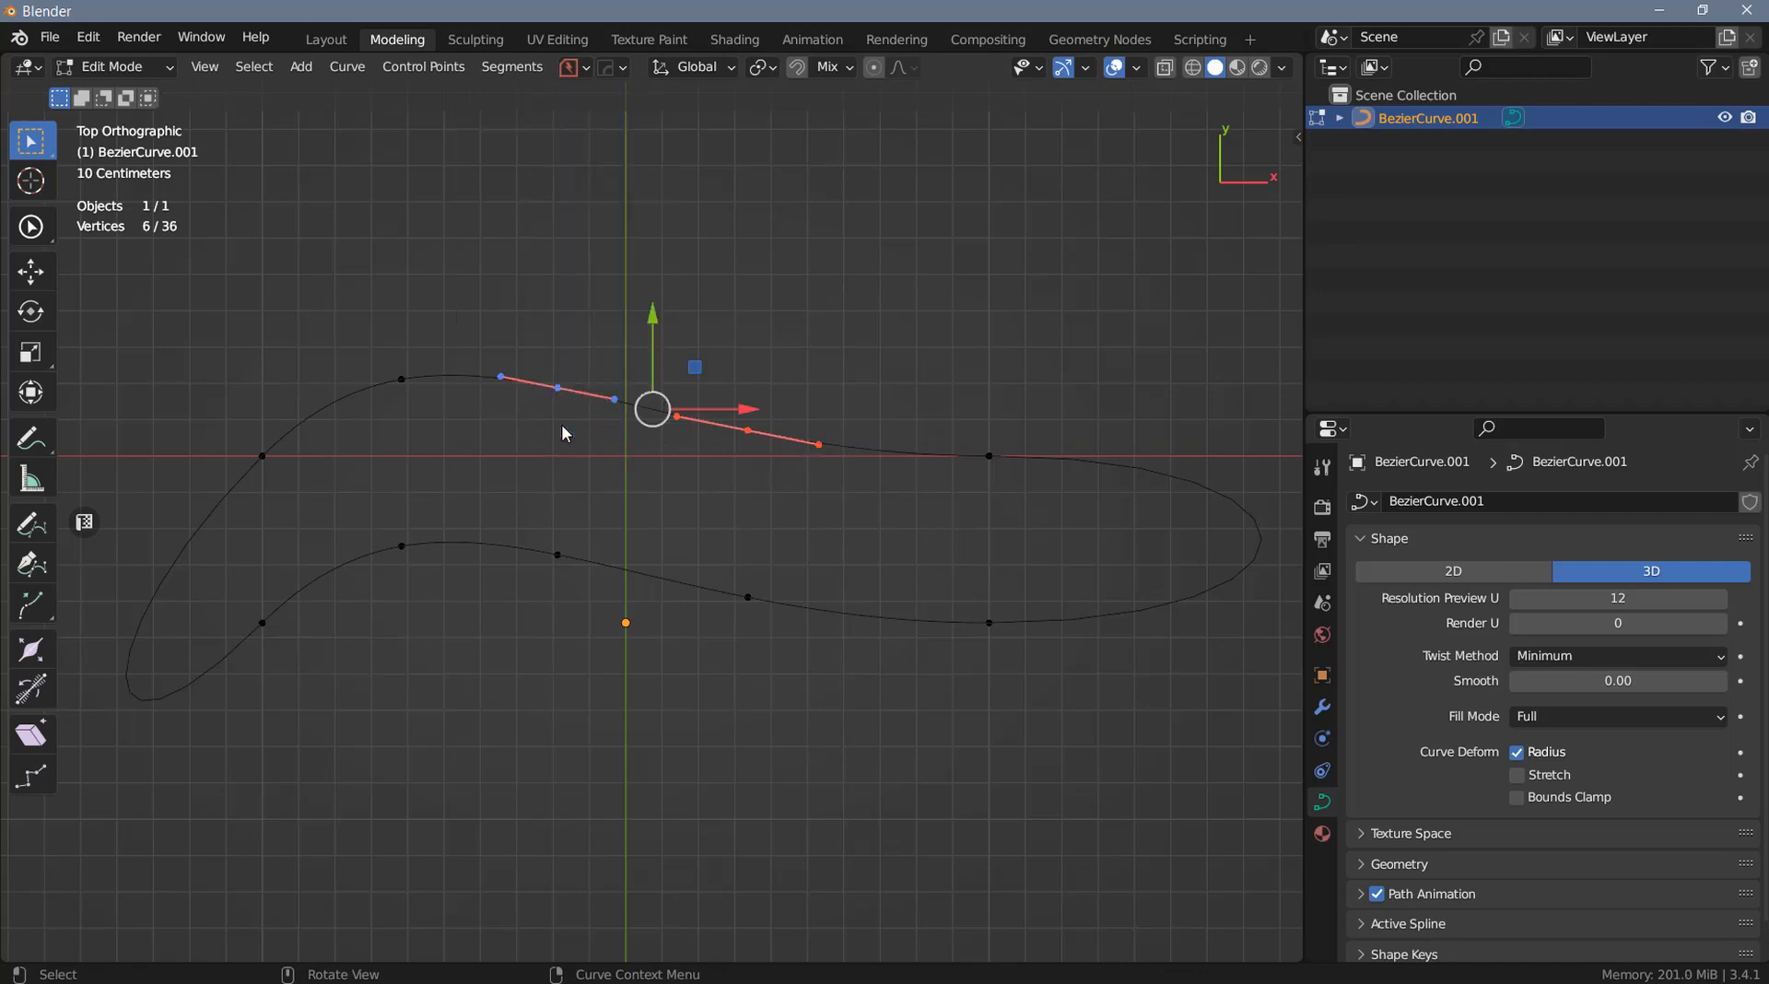
left_click_drag(665, 311, 670, 204)
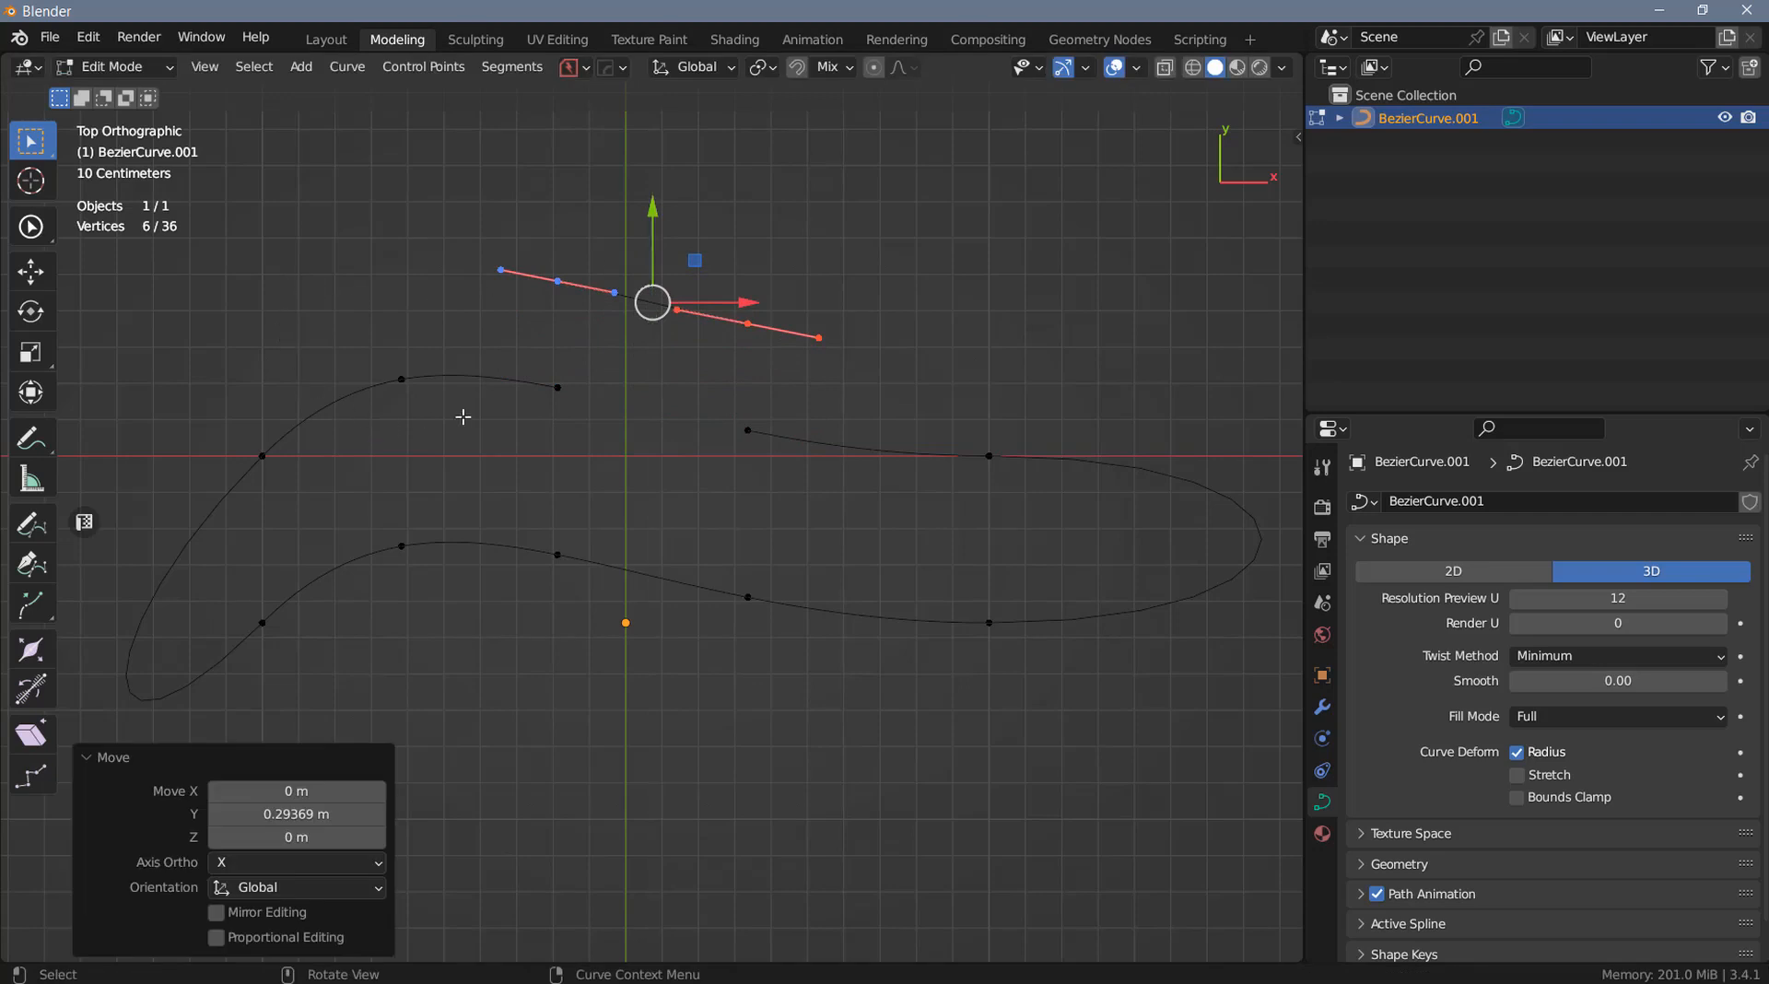
Select the right end point of the split segment and the matching open curve end, and enable CURVEmachine's Cyclic option
left_click(746, 435)
left_click(751, 328, "shift")
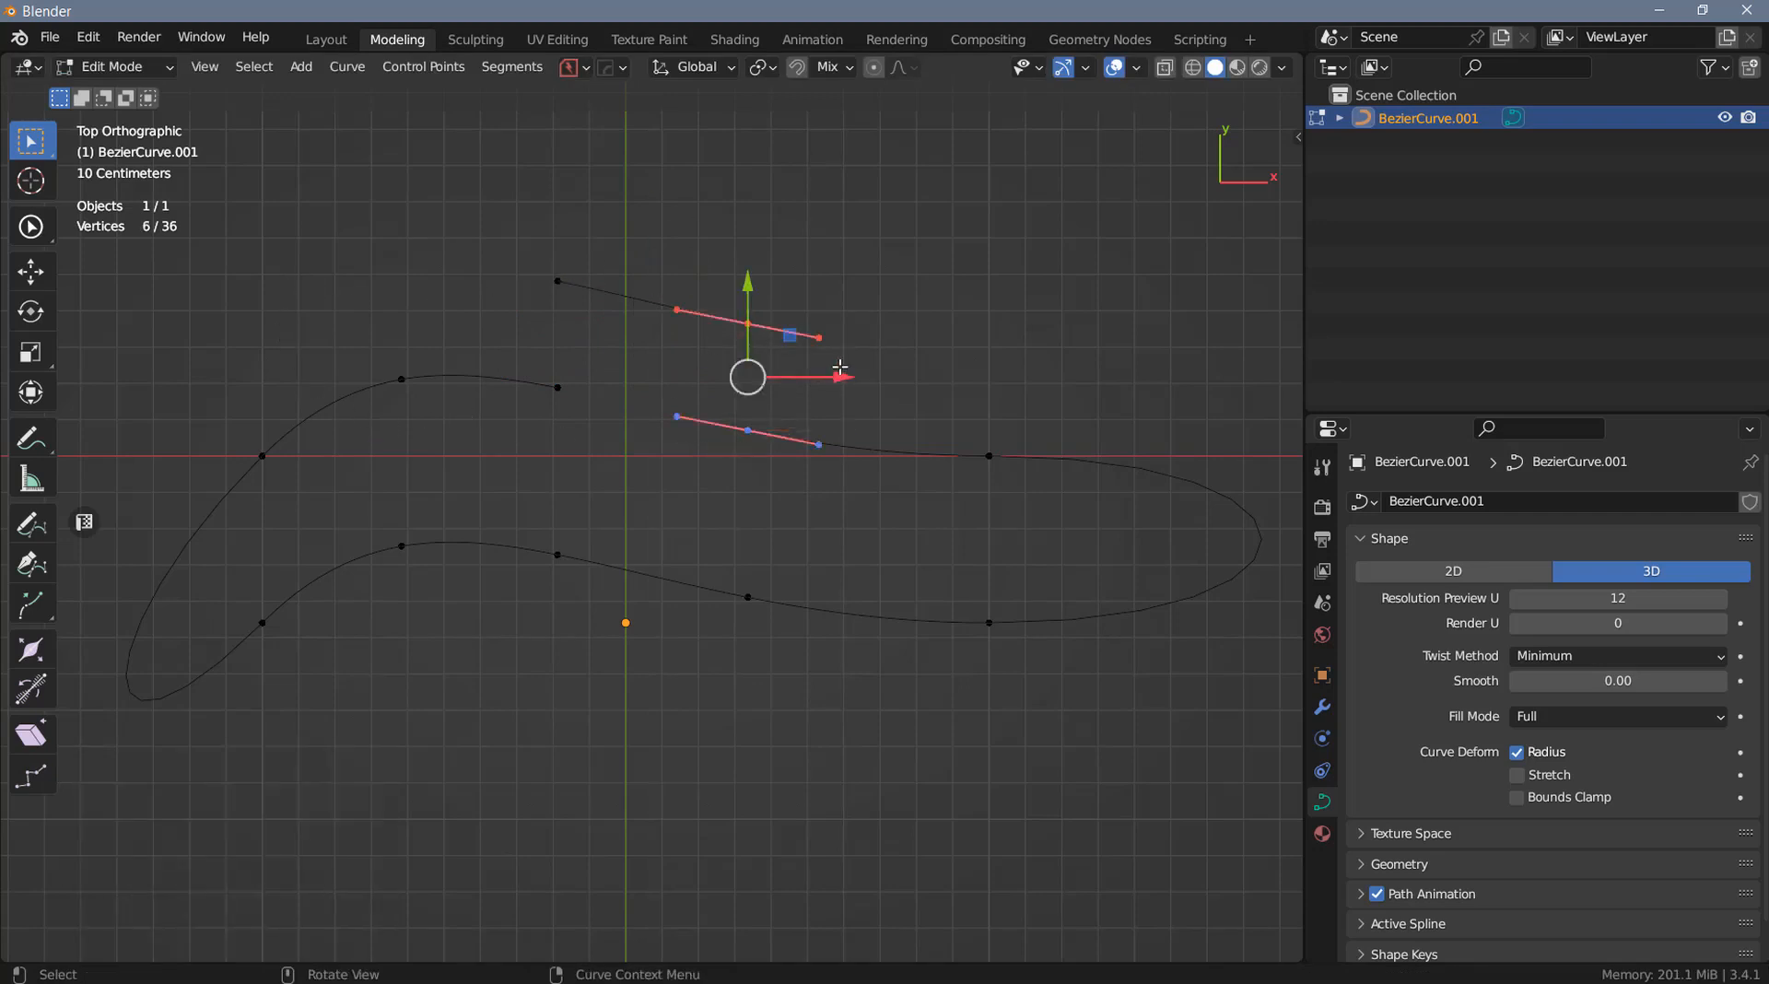
right_click(831, 373)
left_click(789, 240)
right_click(687, 434)
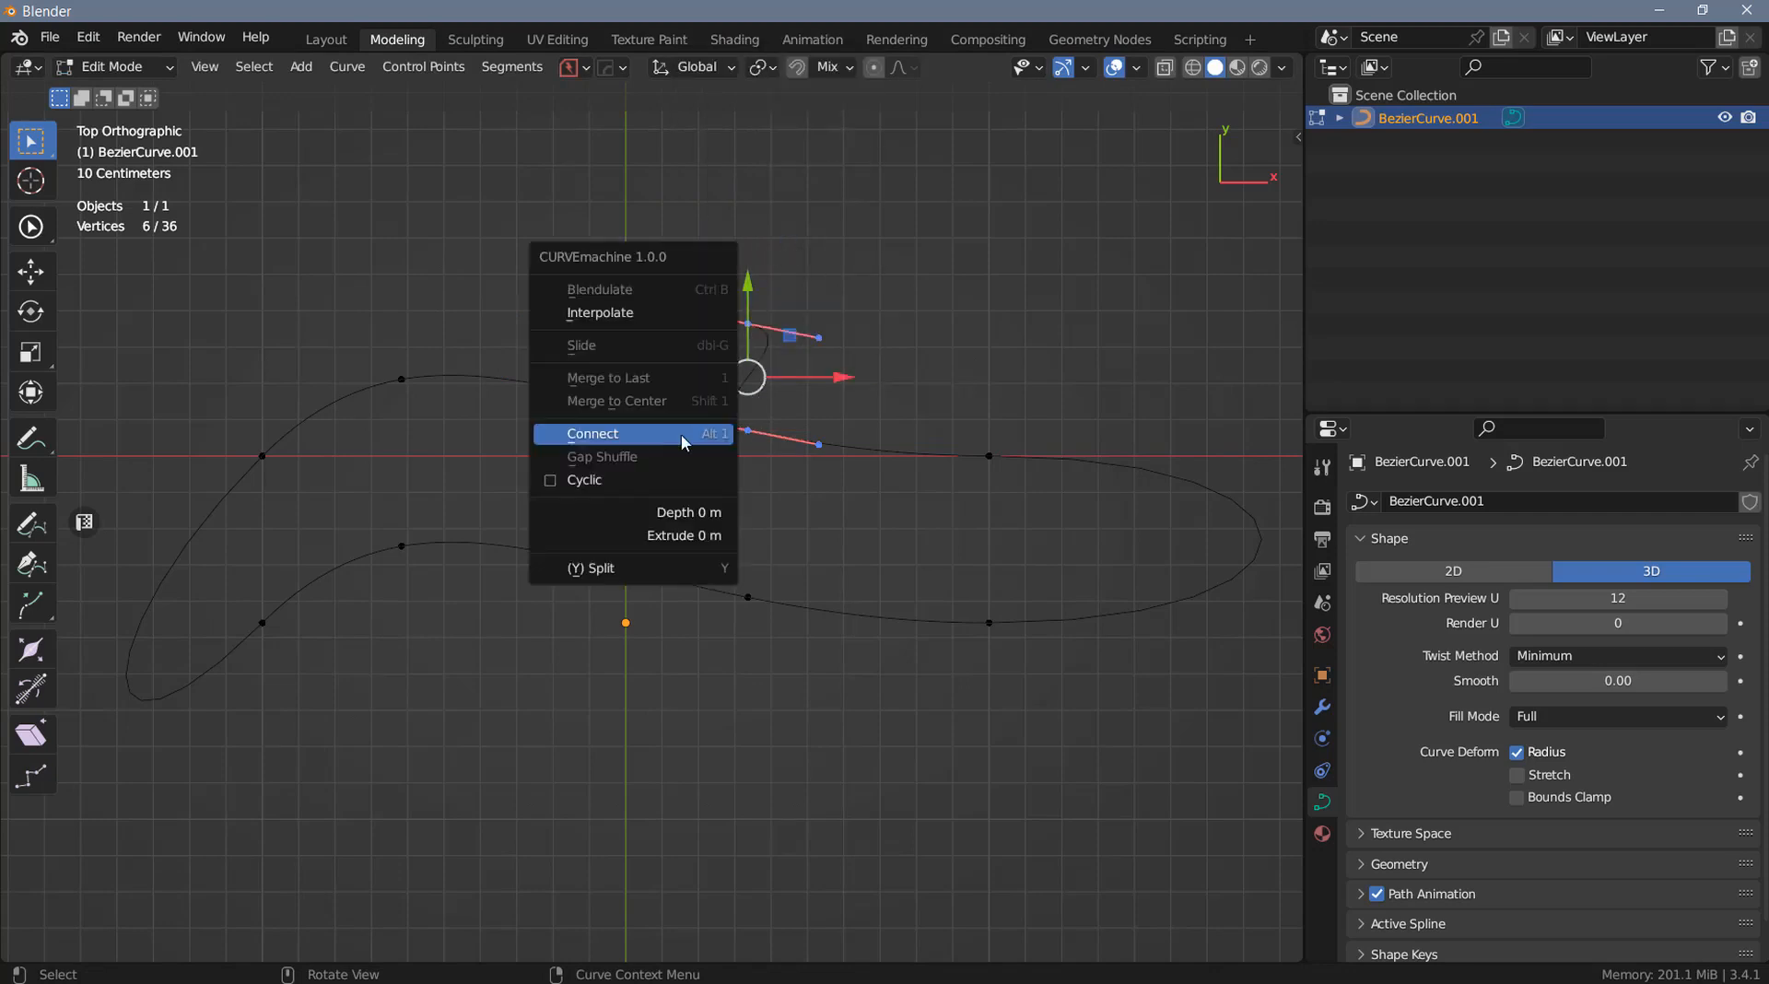
left_click(578, 479)
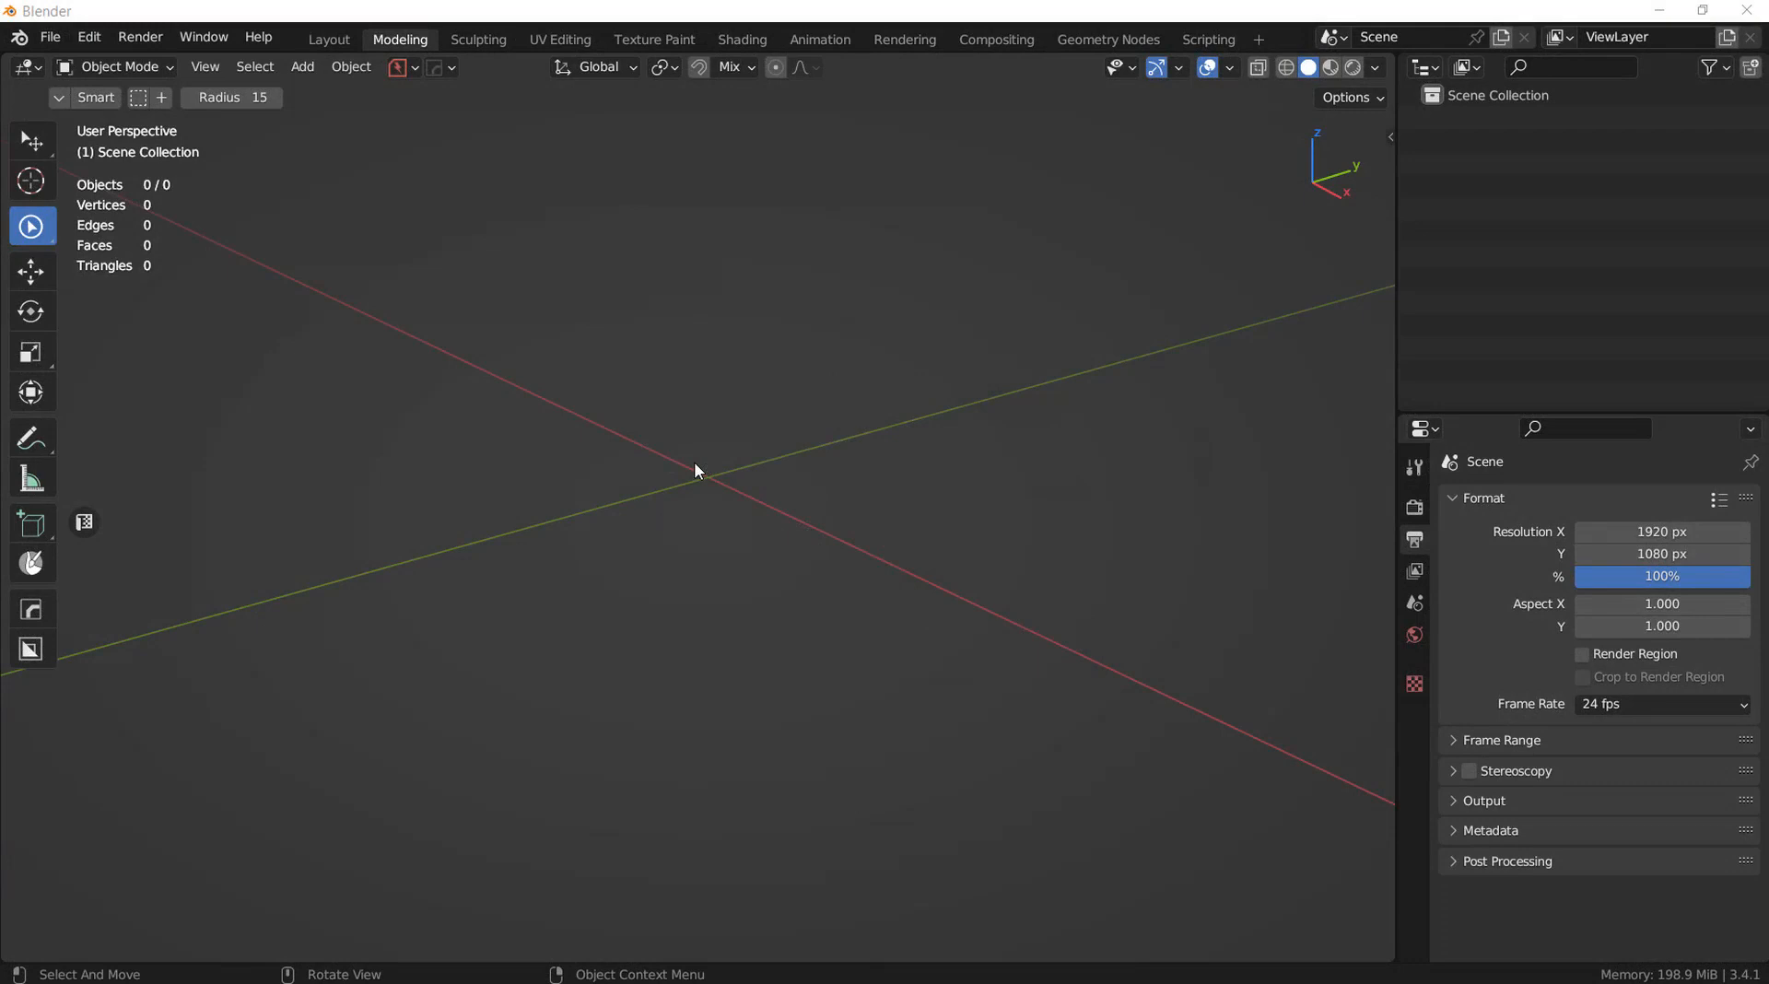
Add a Single Point Poly Curve at the cursor in the empty scene
key("shift+a")
mouse_move(643, 446)
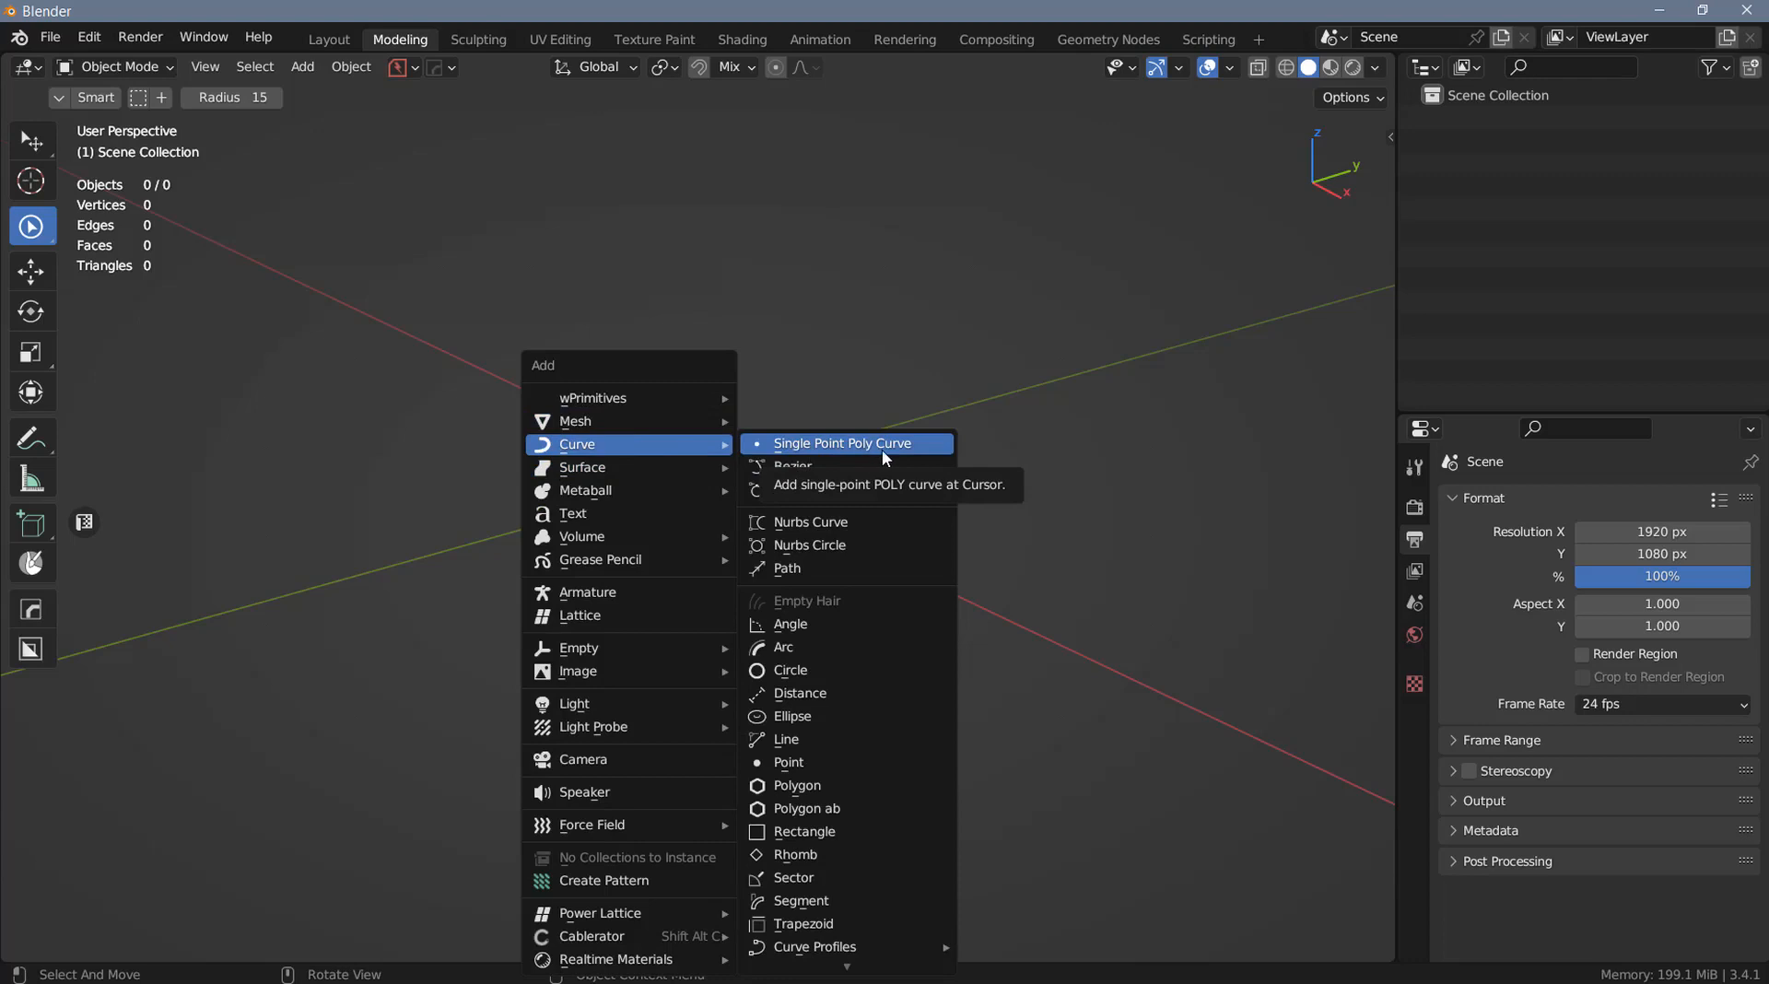
left_click(833, 448)
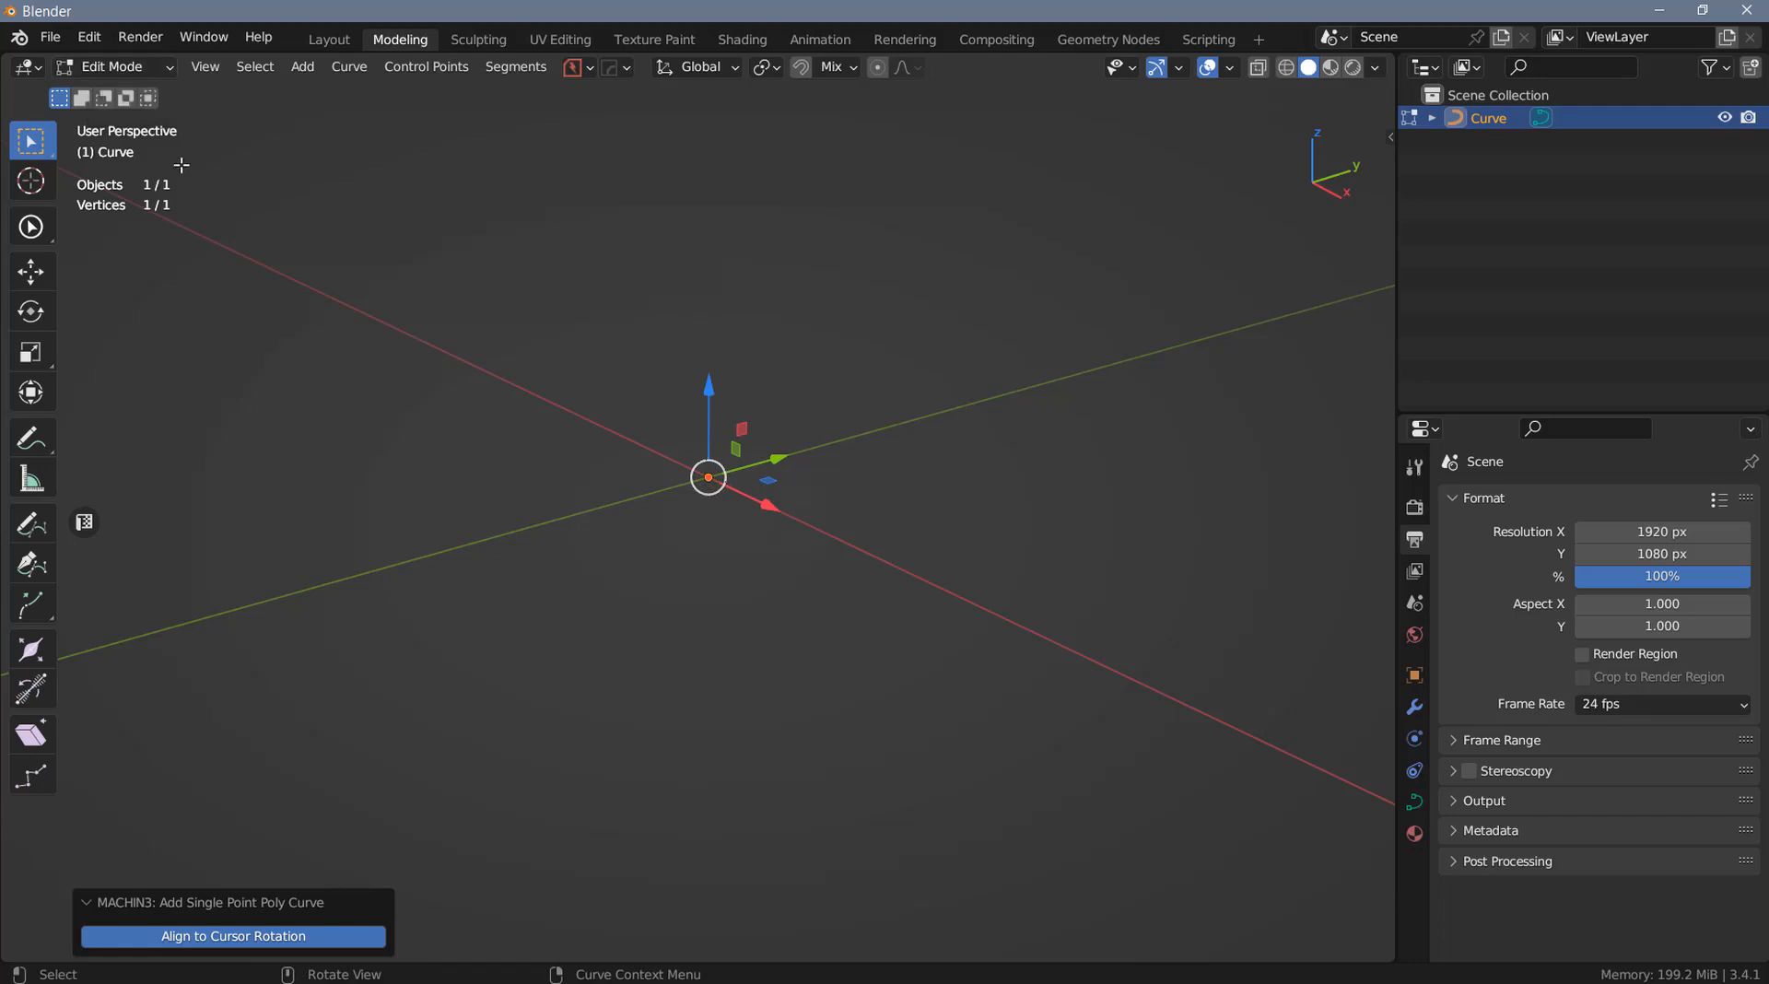
Extrude the single curve point by about 0.50 m in X, 0.84 m in Y and 0.25 m in Z, and return to Object Mode
right_click(876, 434, "ctrl")
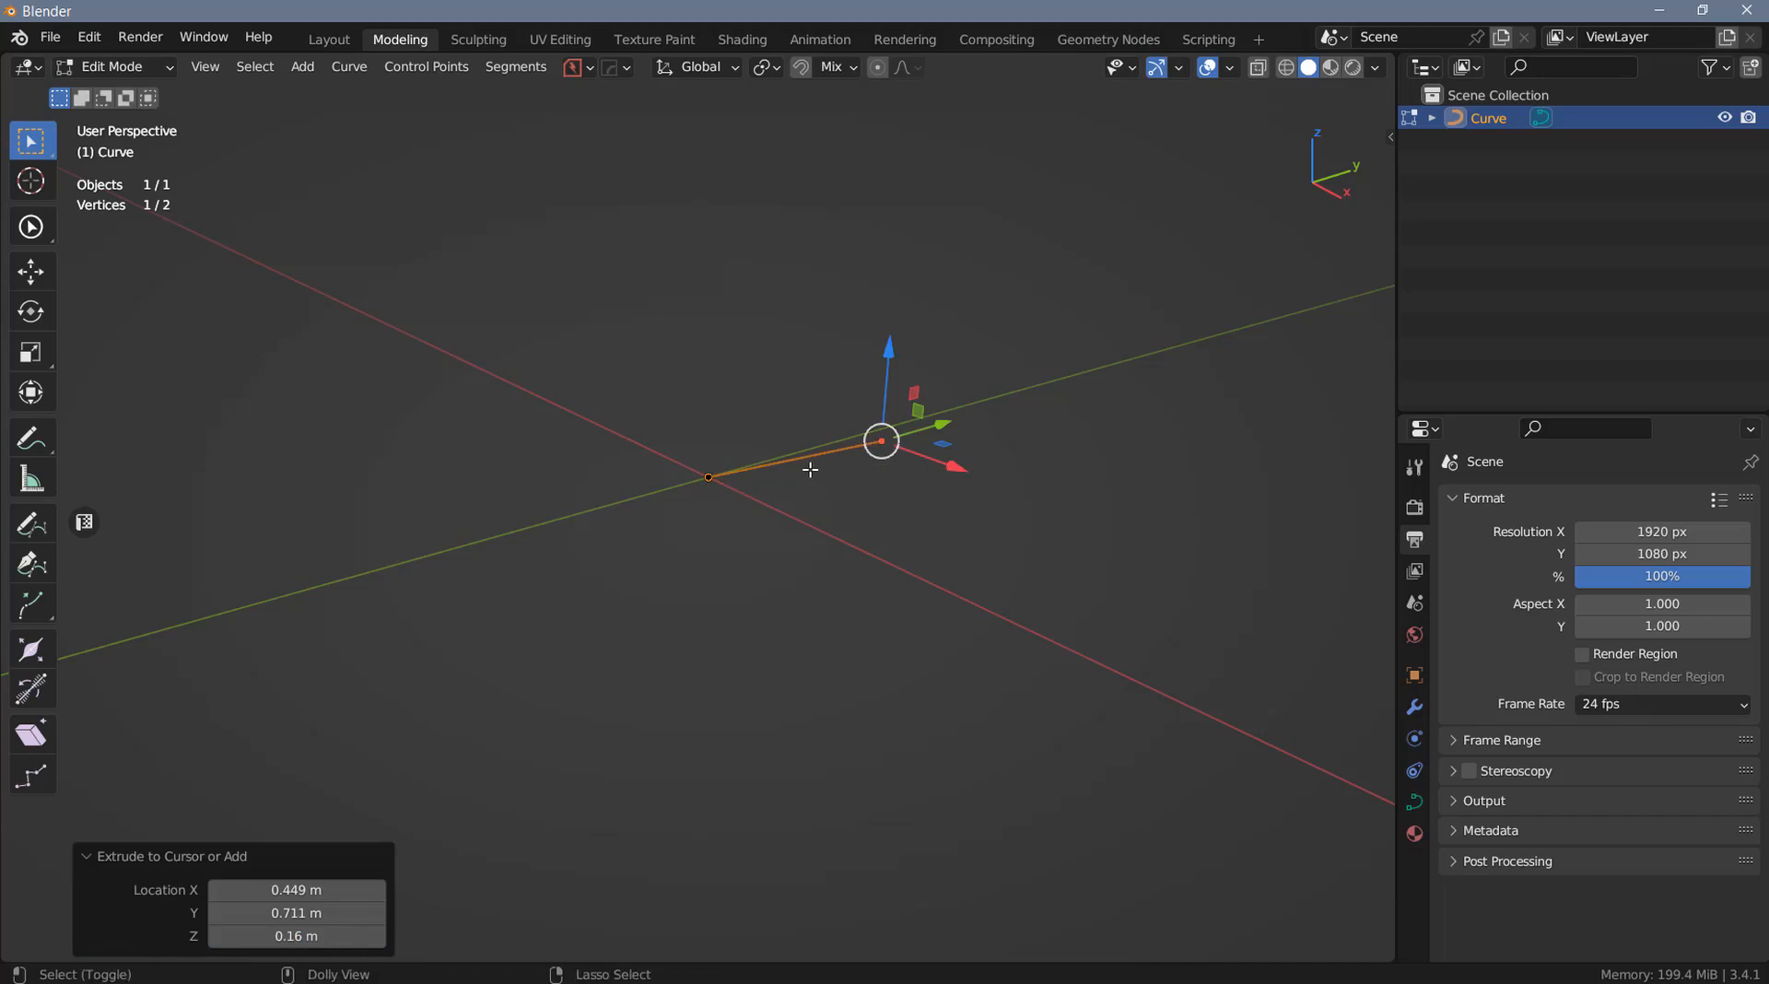
key("ctrl+z")
key("e")
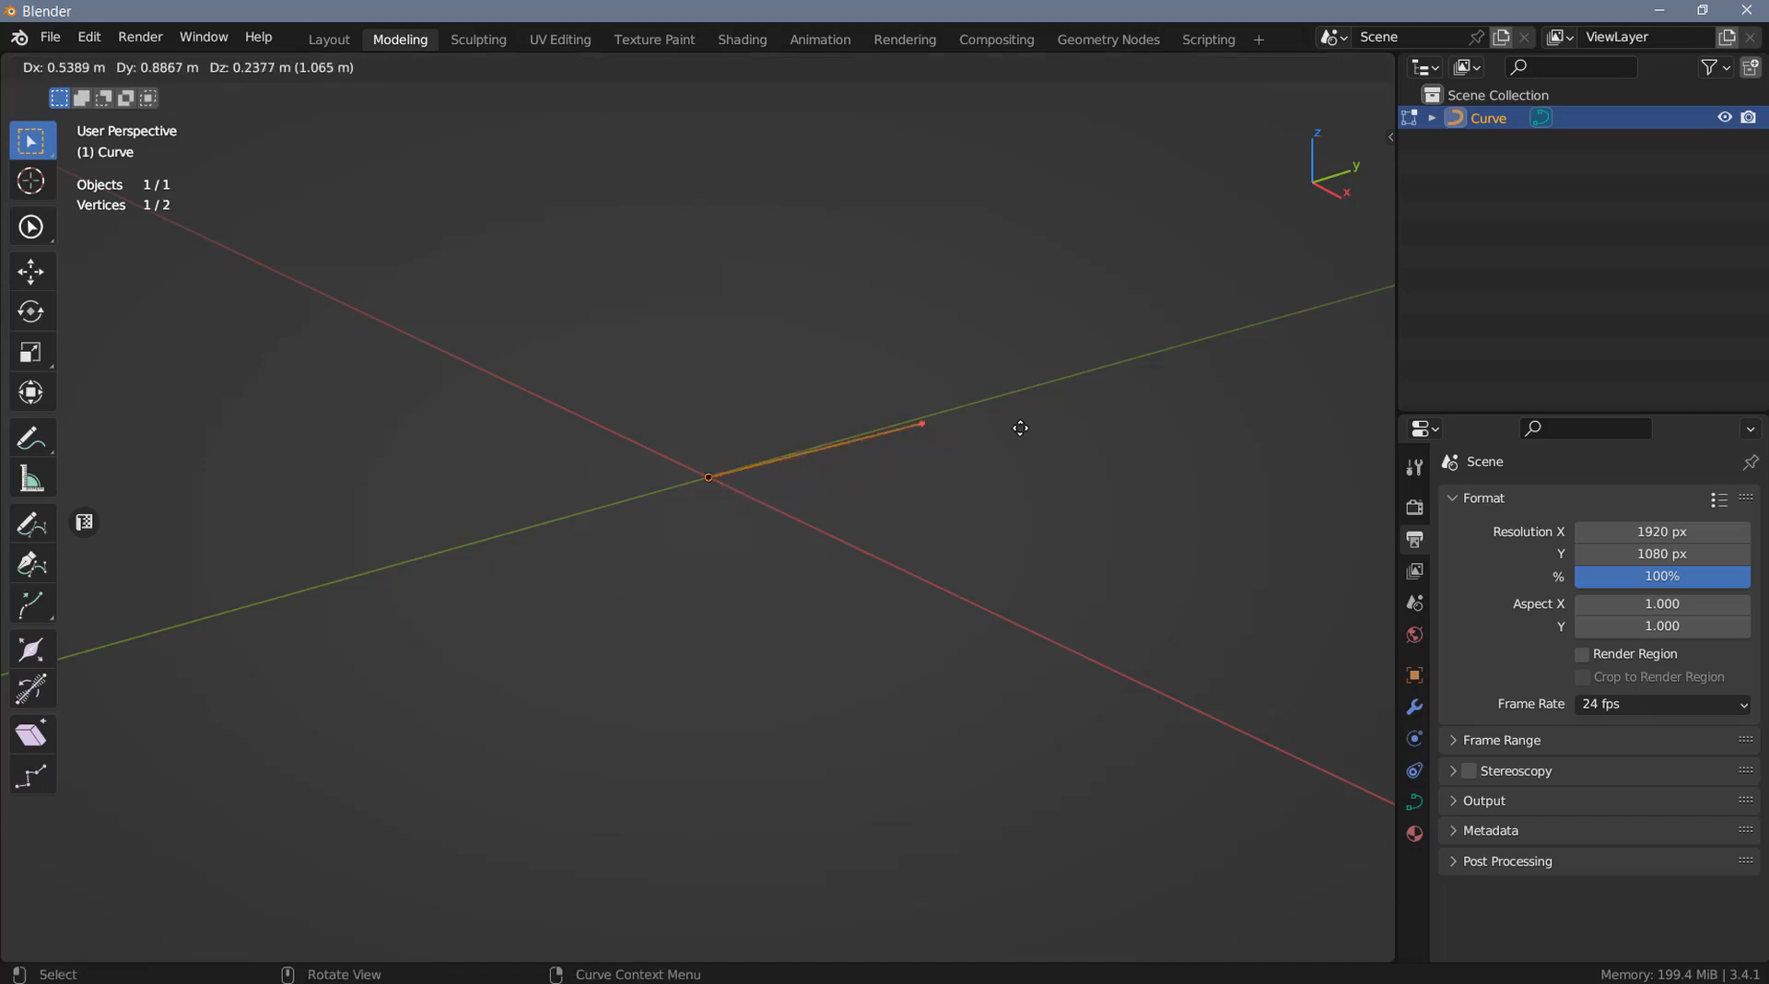
left_click(1008, 427)
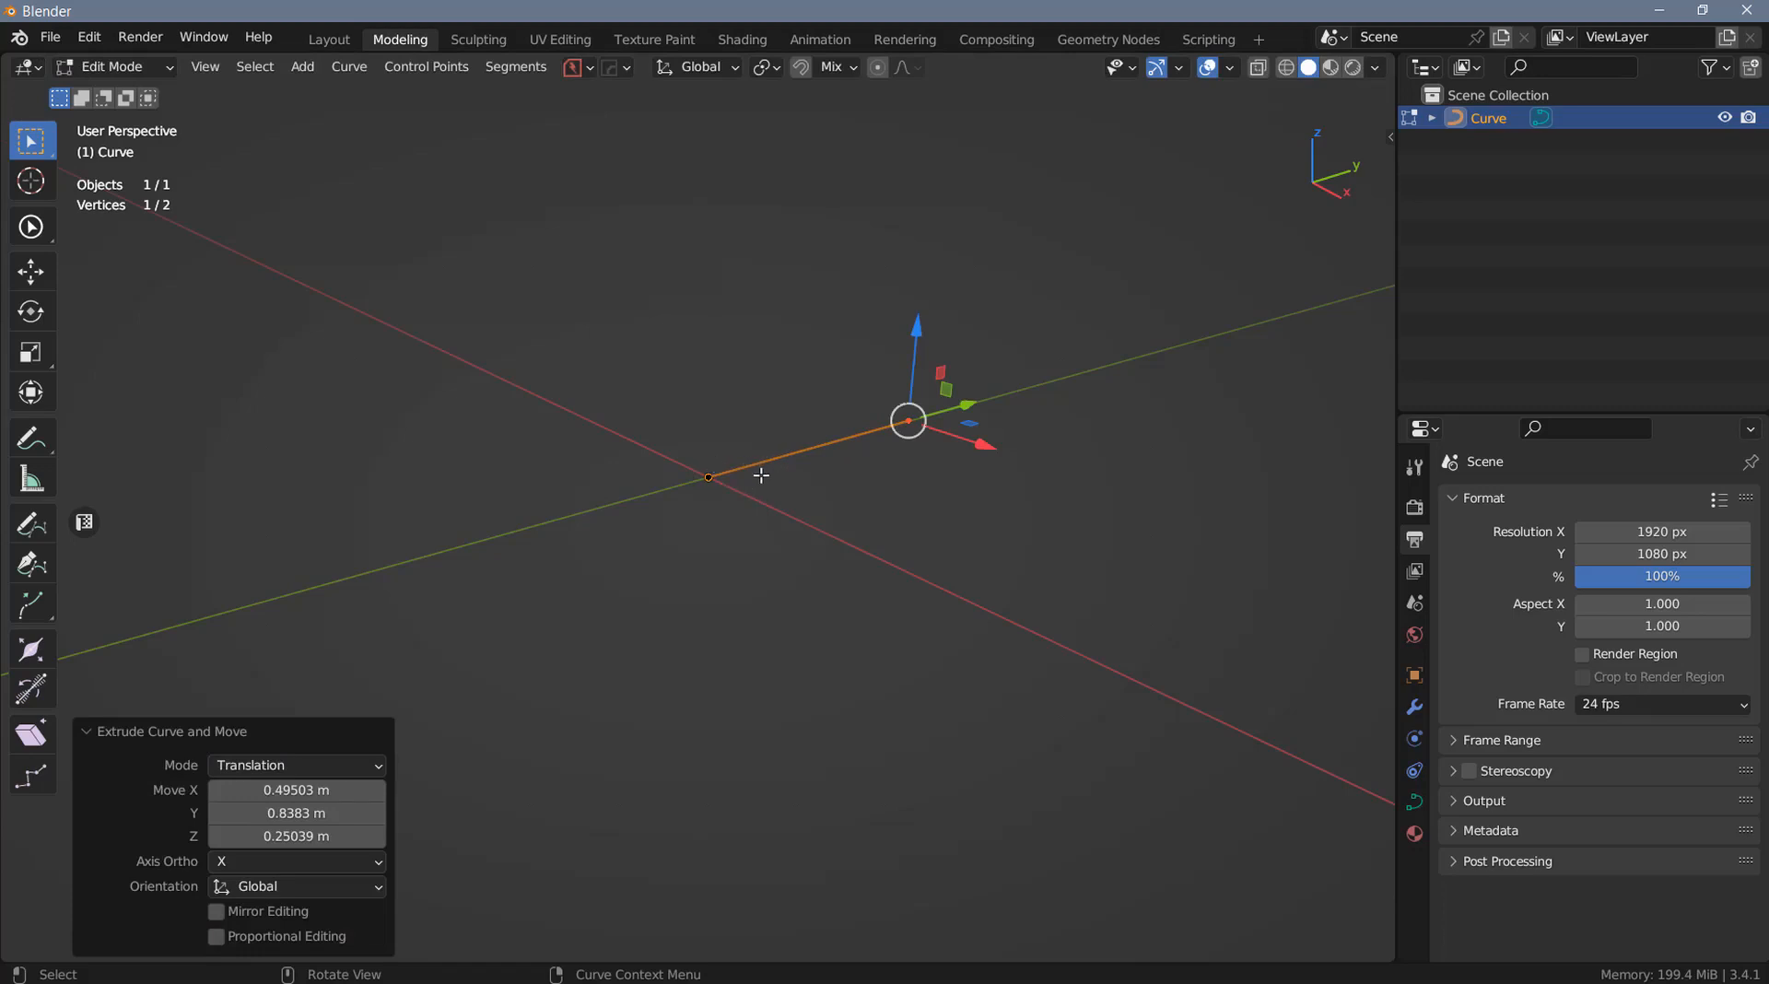
key("Tab")
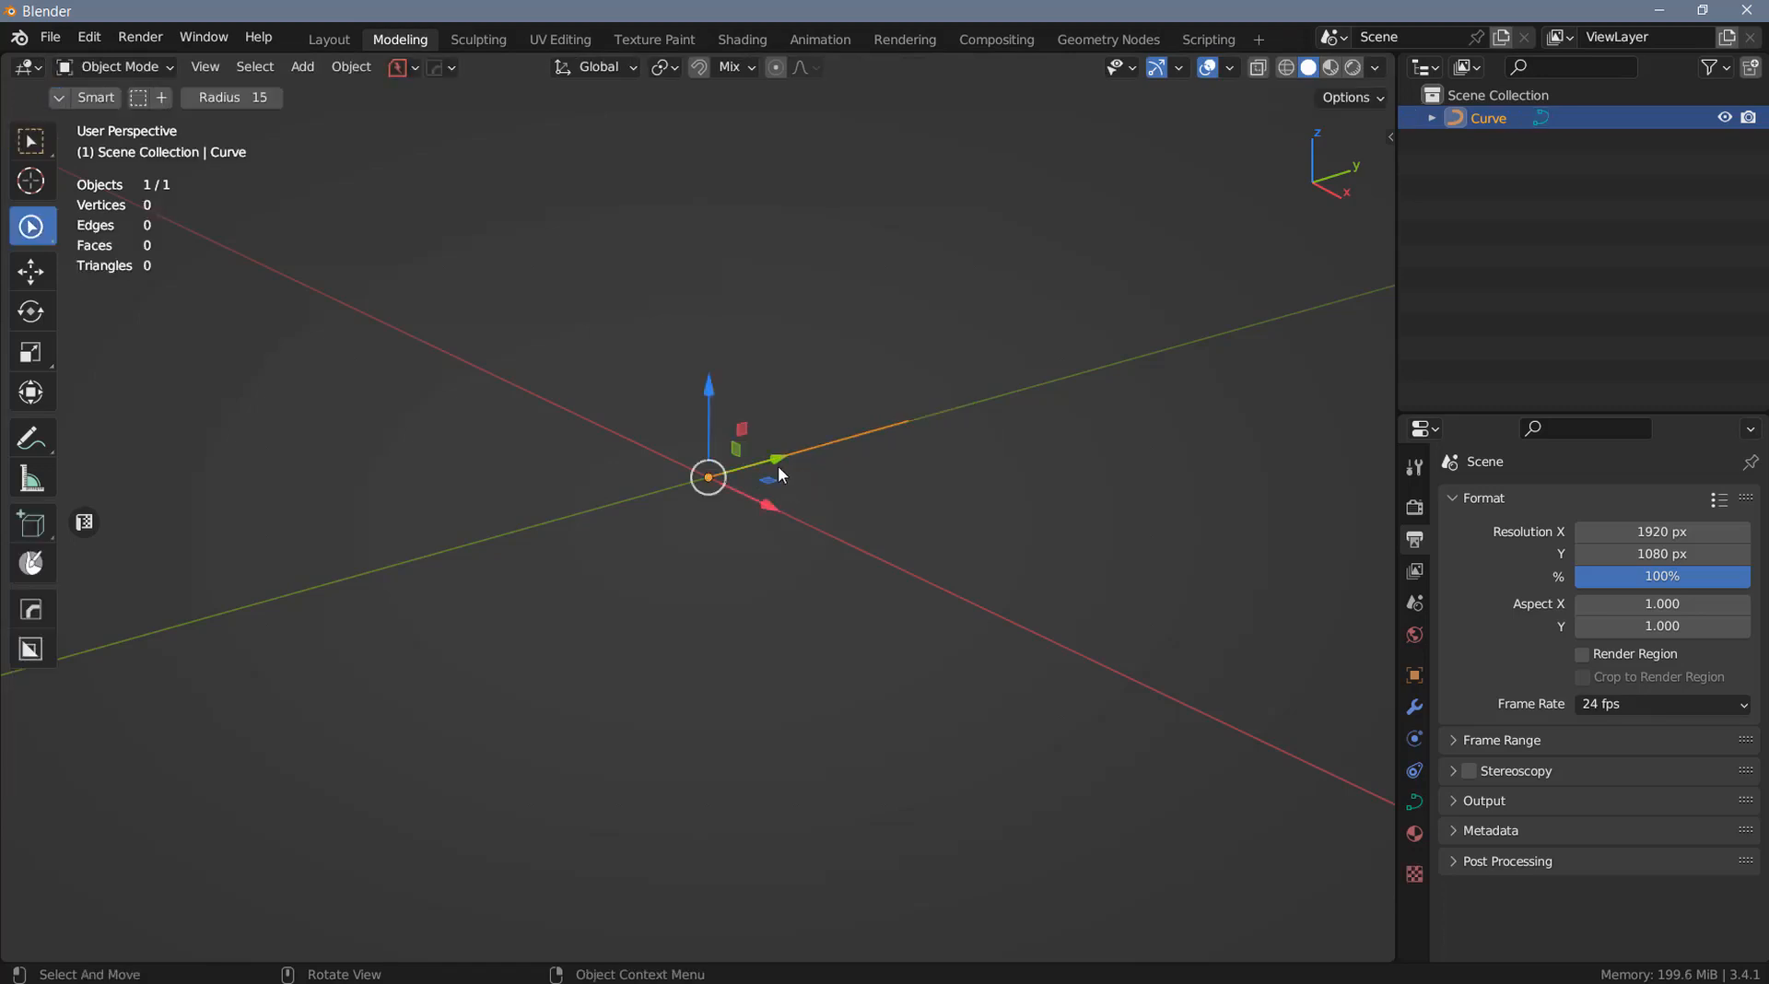
Add a Single Vert mesh object at the origin and move its vertex about -0.83 m along X
key("shift+a")
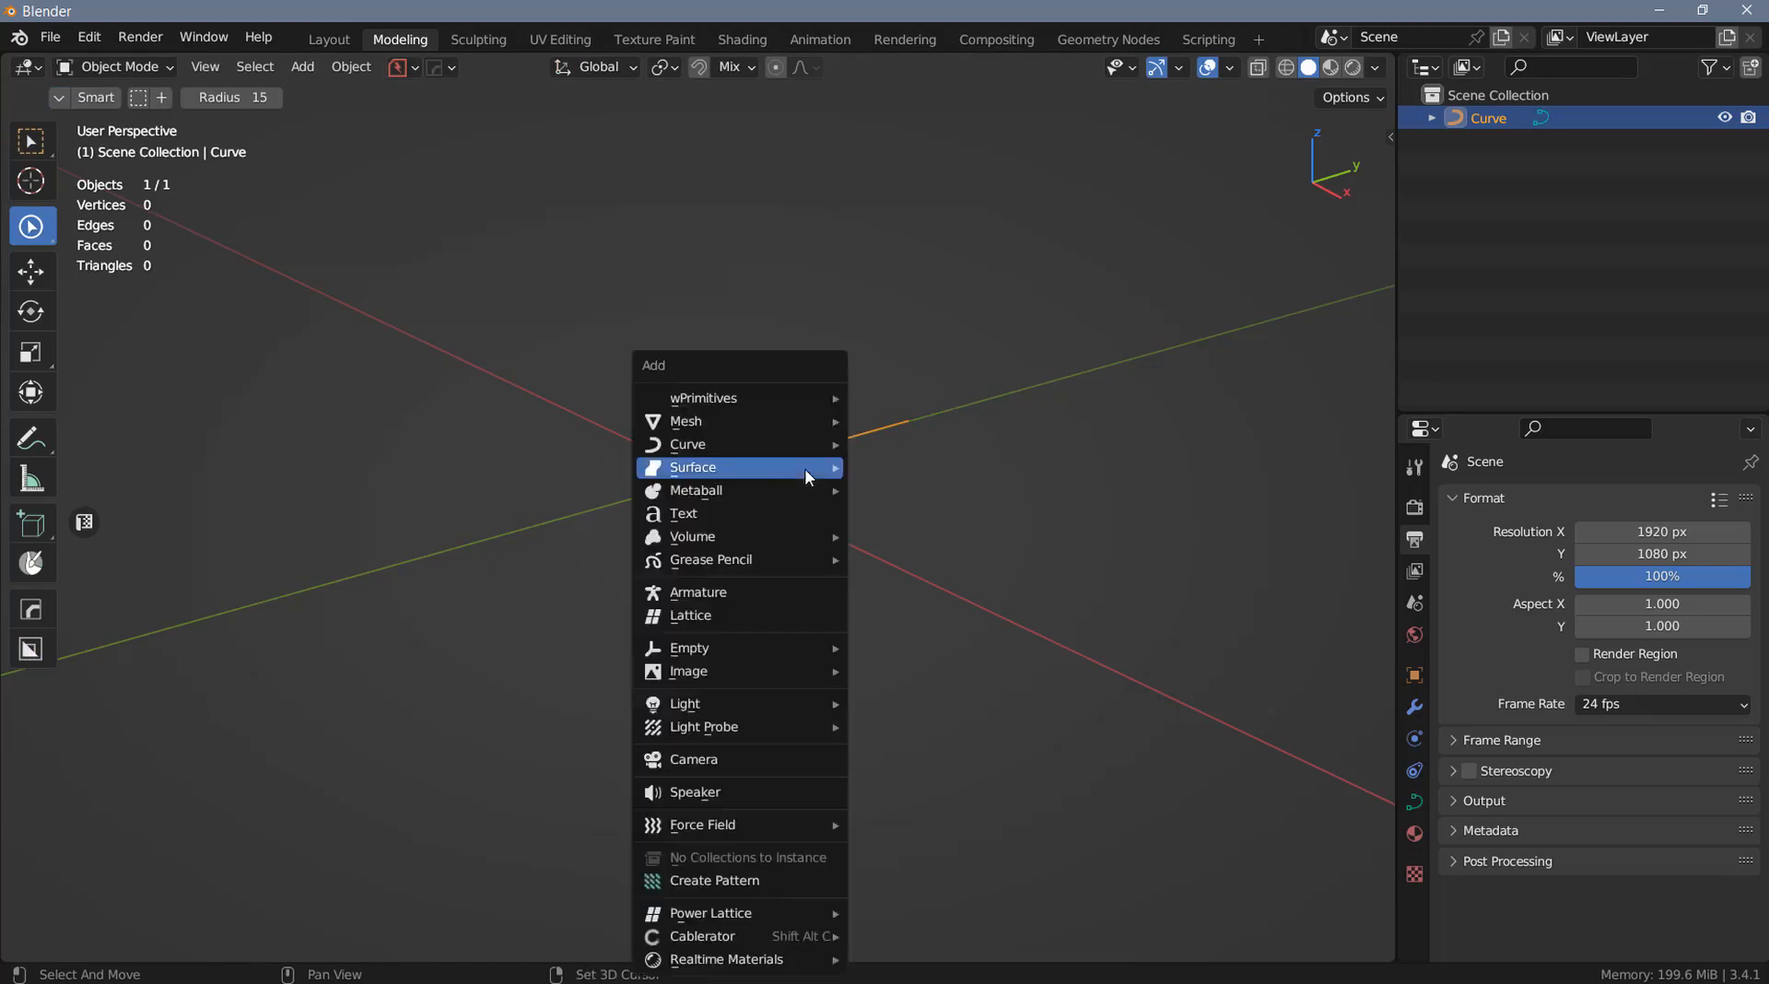
mouse_move(746, 425)
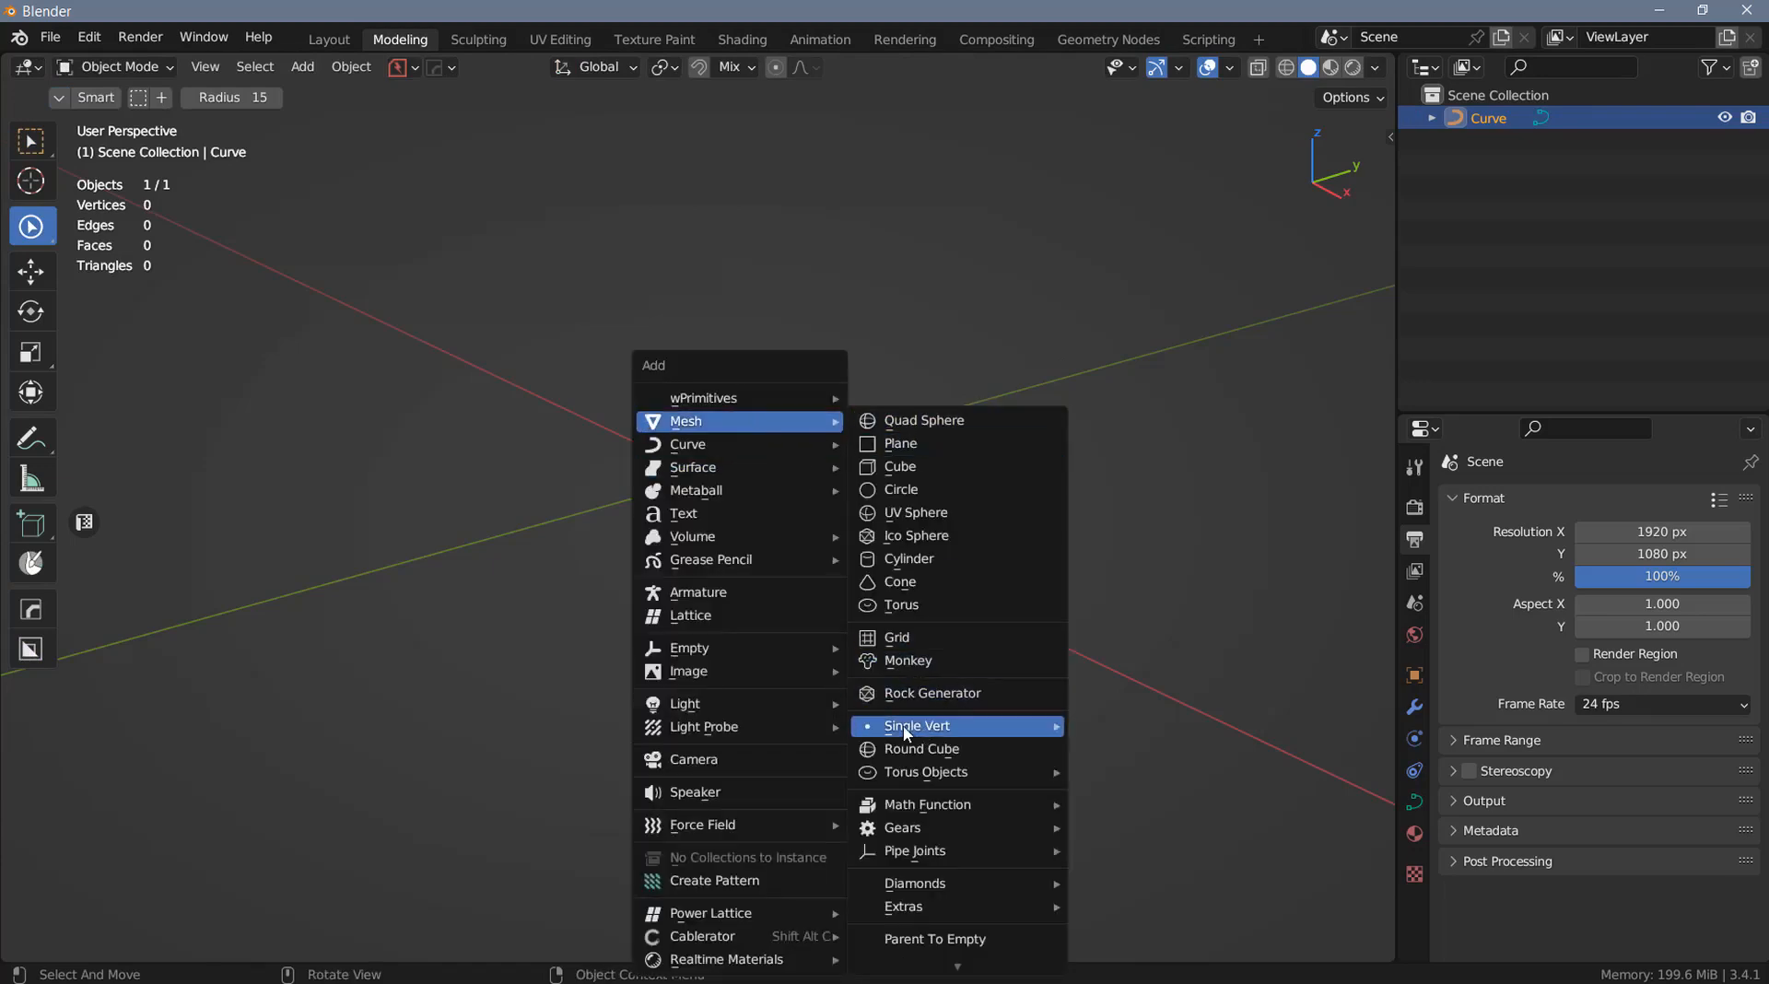
mouse_move(958, 726)
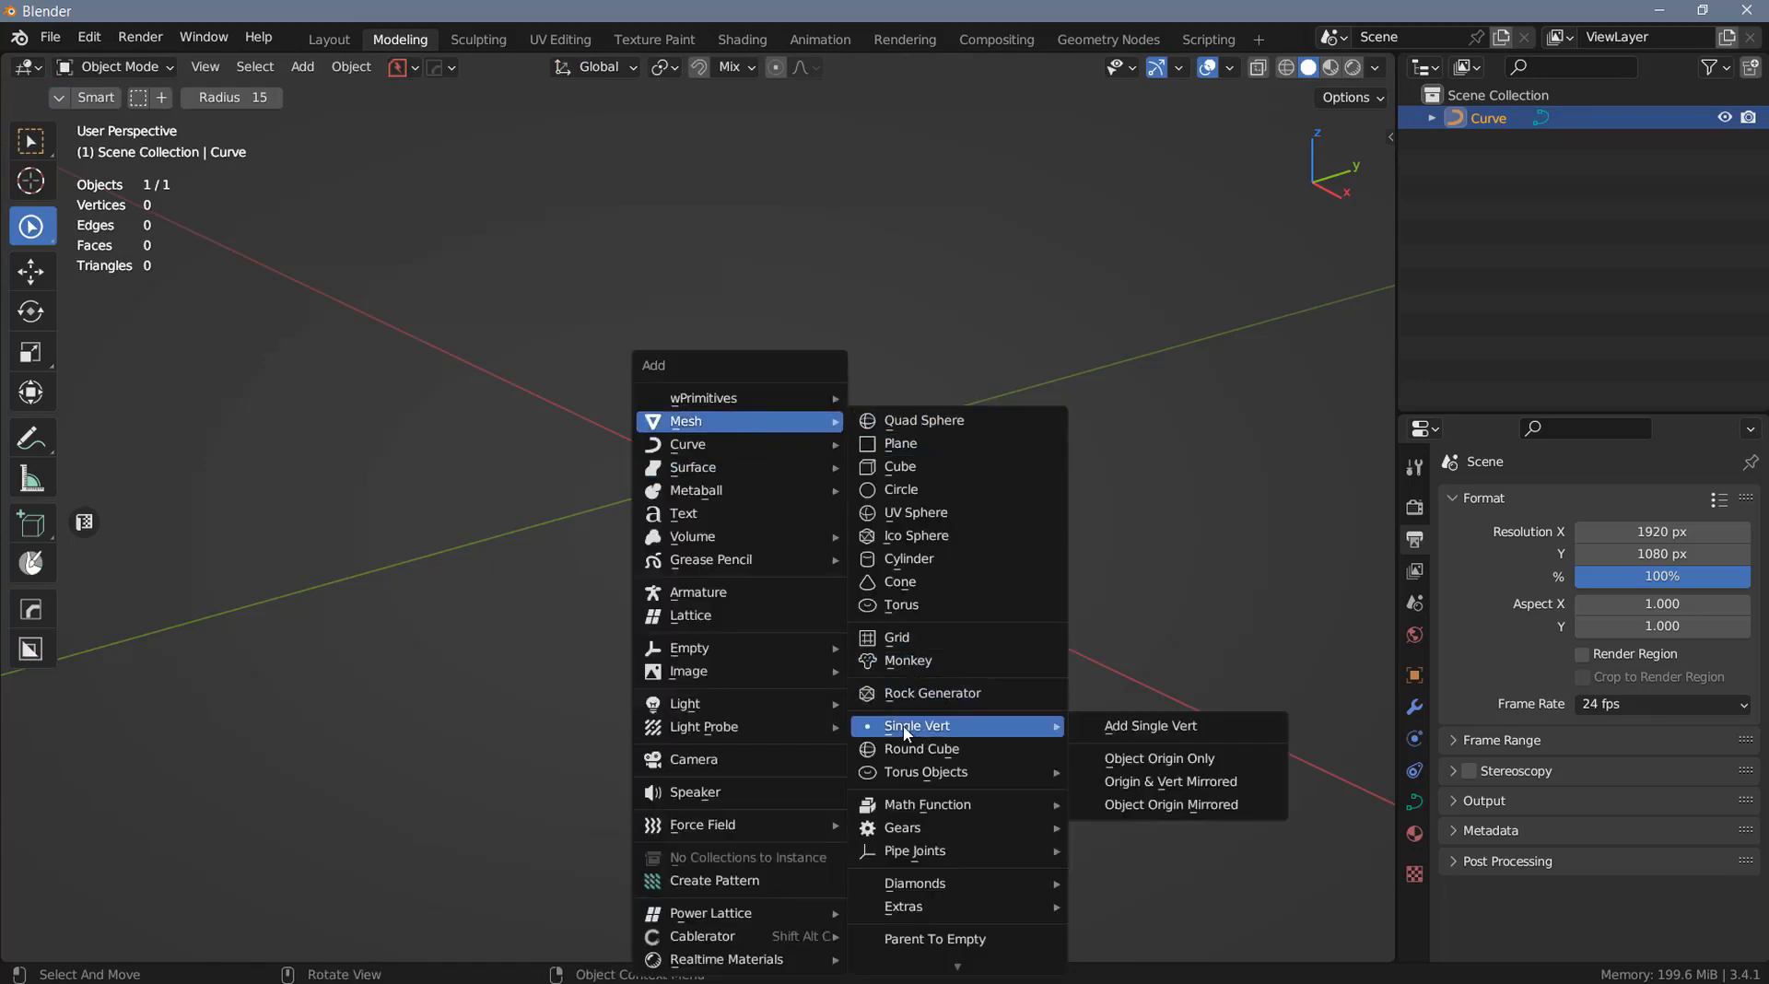
left_click(1138, 726)
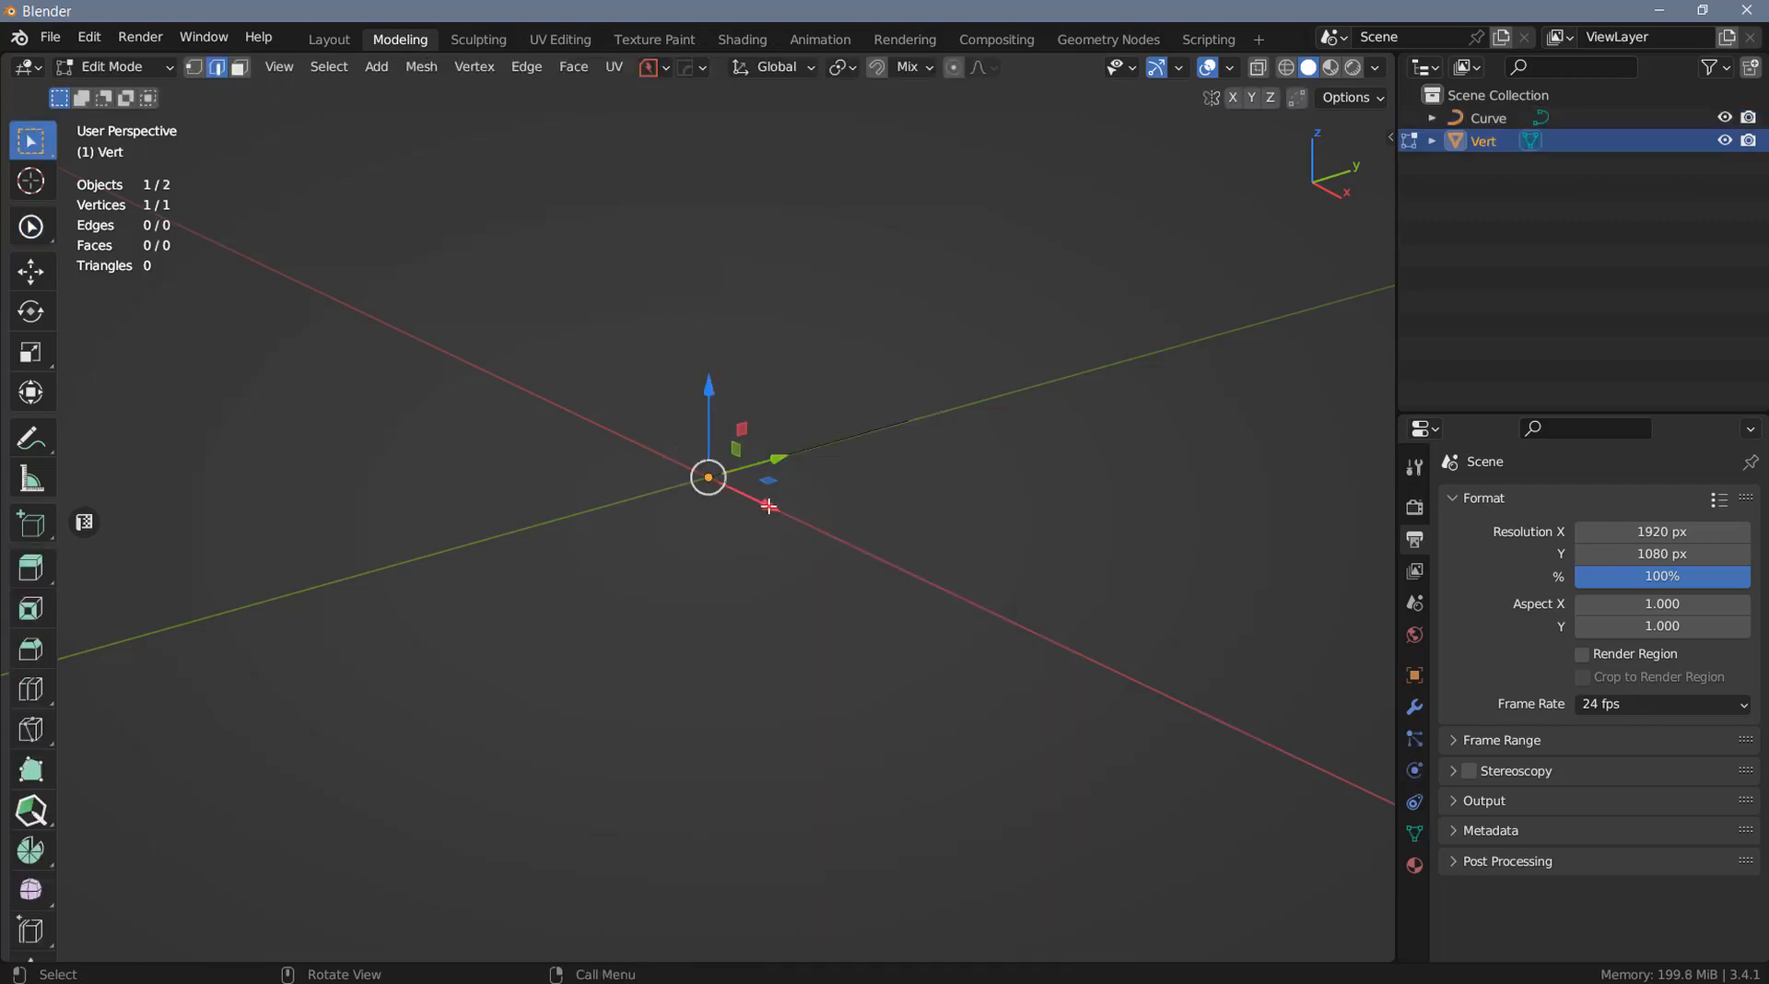
left_click_drag(767, 500, 674, 452)
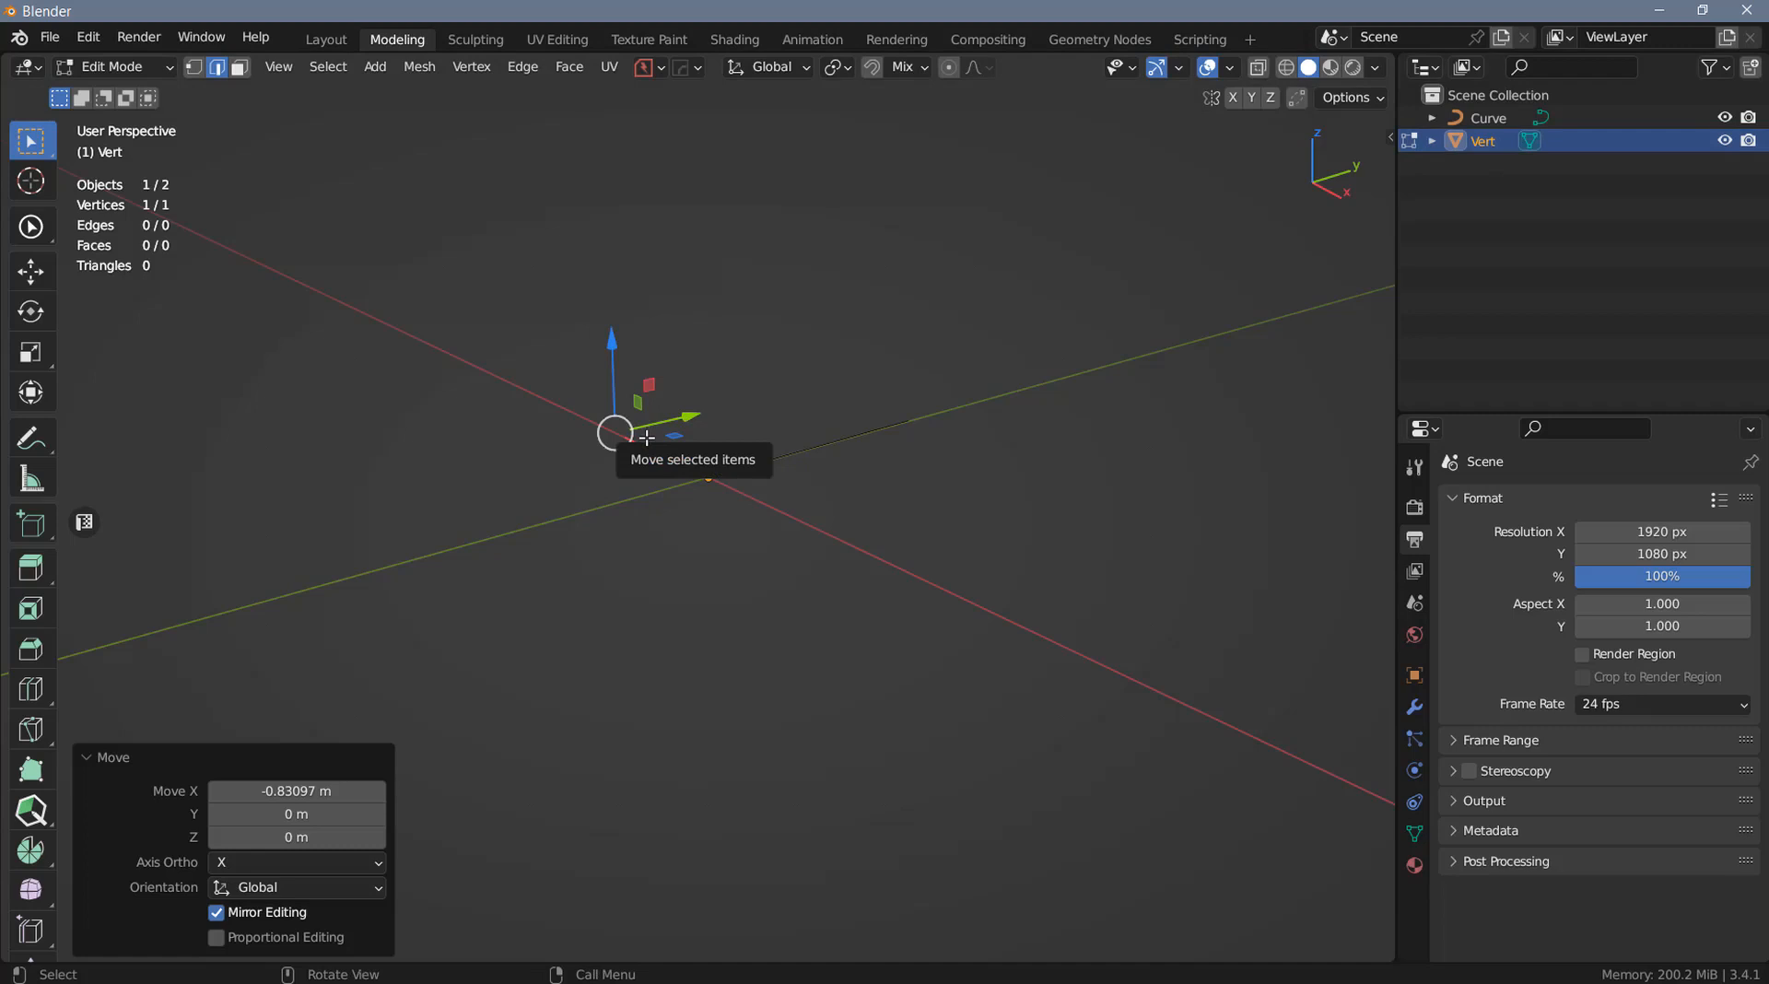
In vertex select mode, extrude the single vertex into a short edge and reposition the new end vertex
left_click(776, 406)
left_click(193, 69)
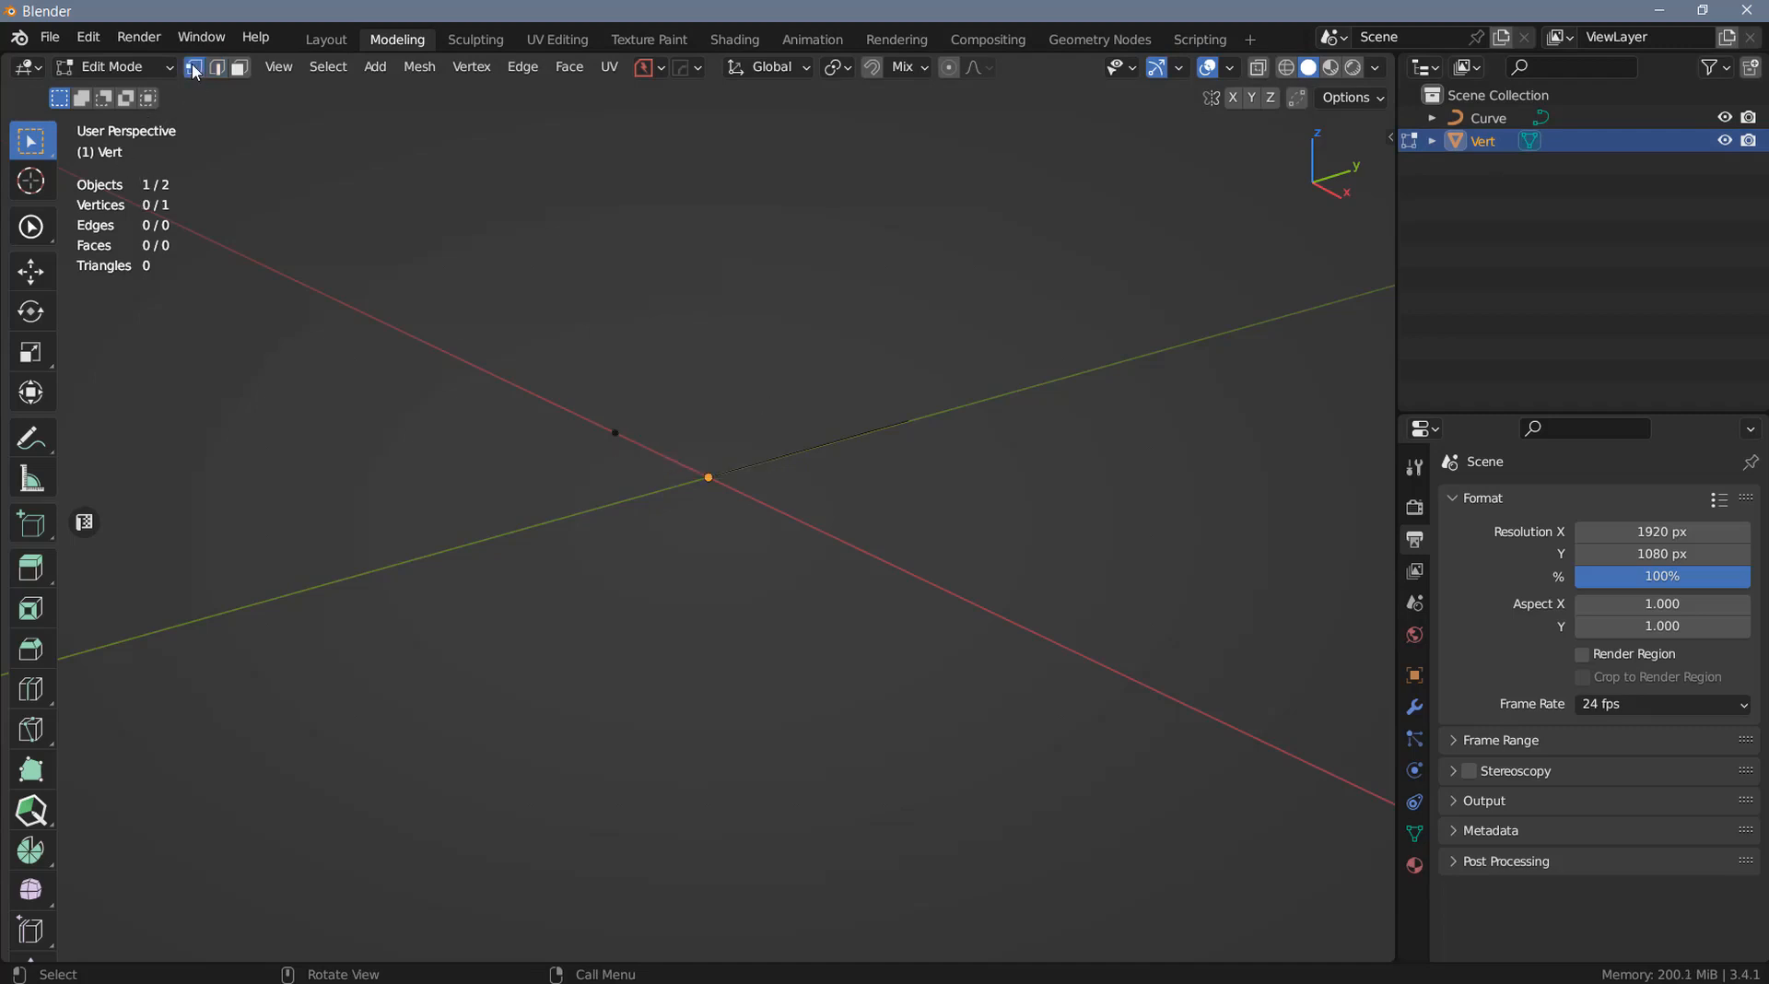
left_click(615, 432)
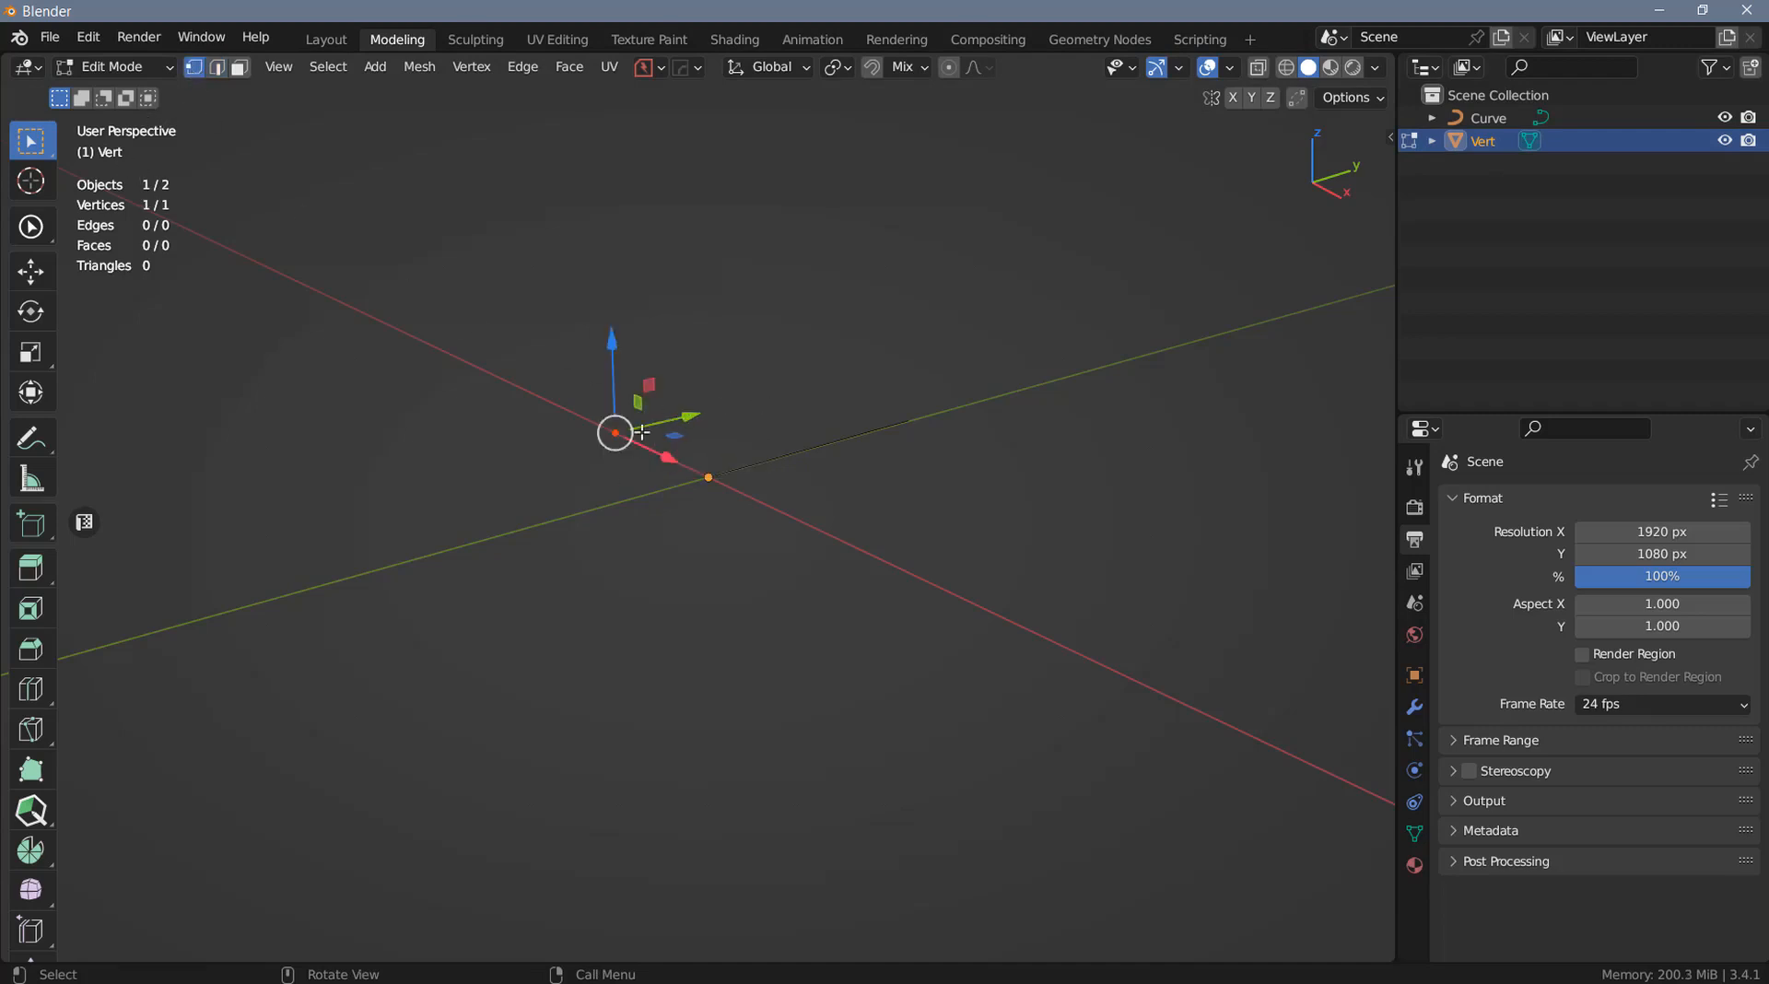
right_click(745, 395, "ctrl")
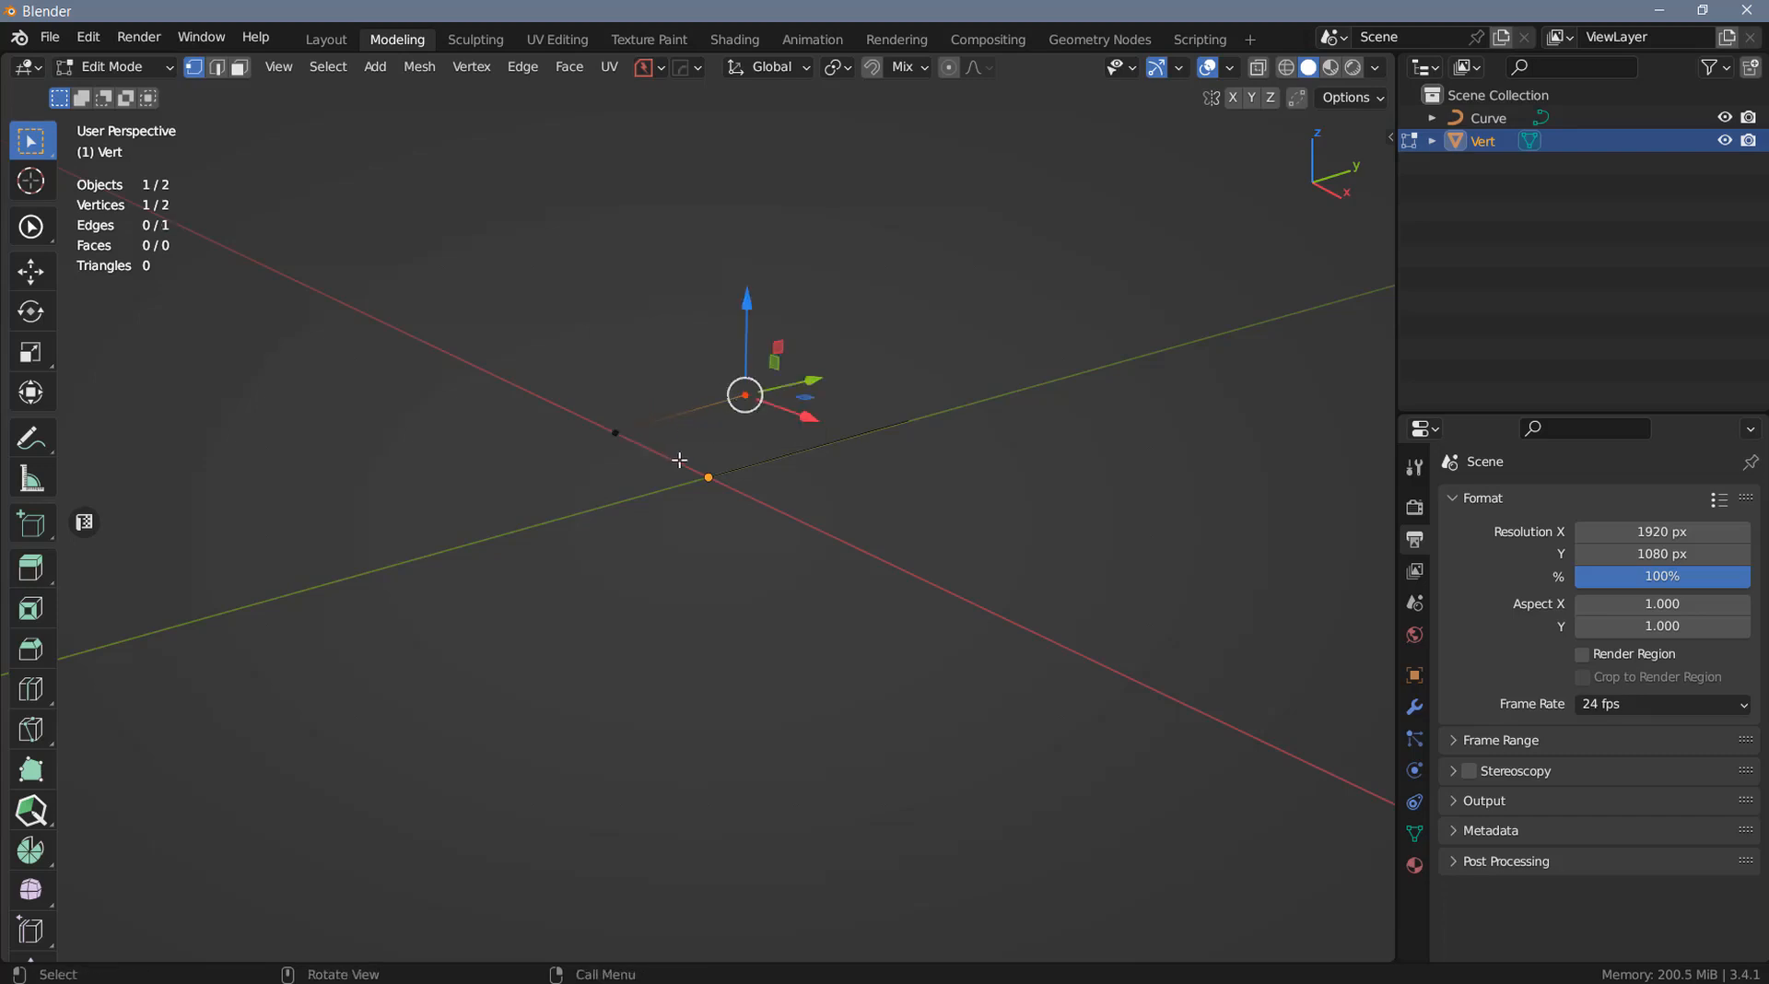
key("g")
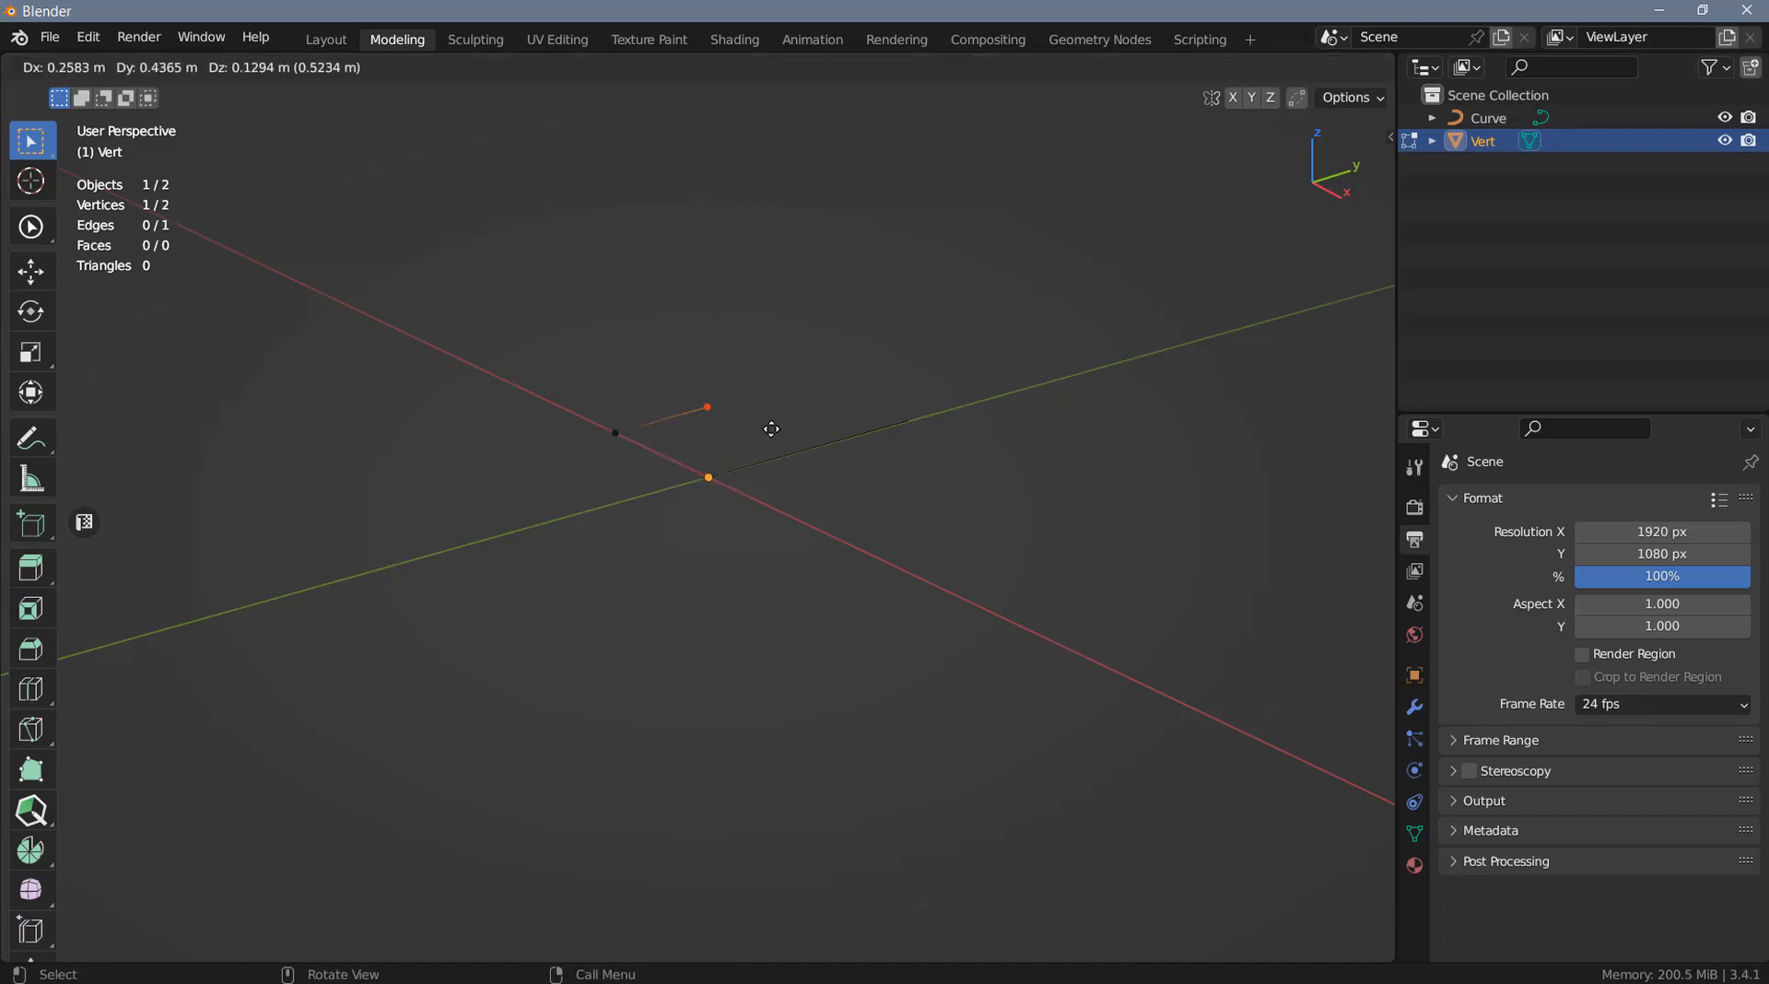
left_click(786, 423)
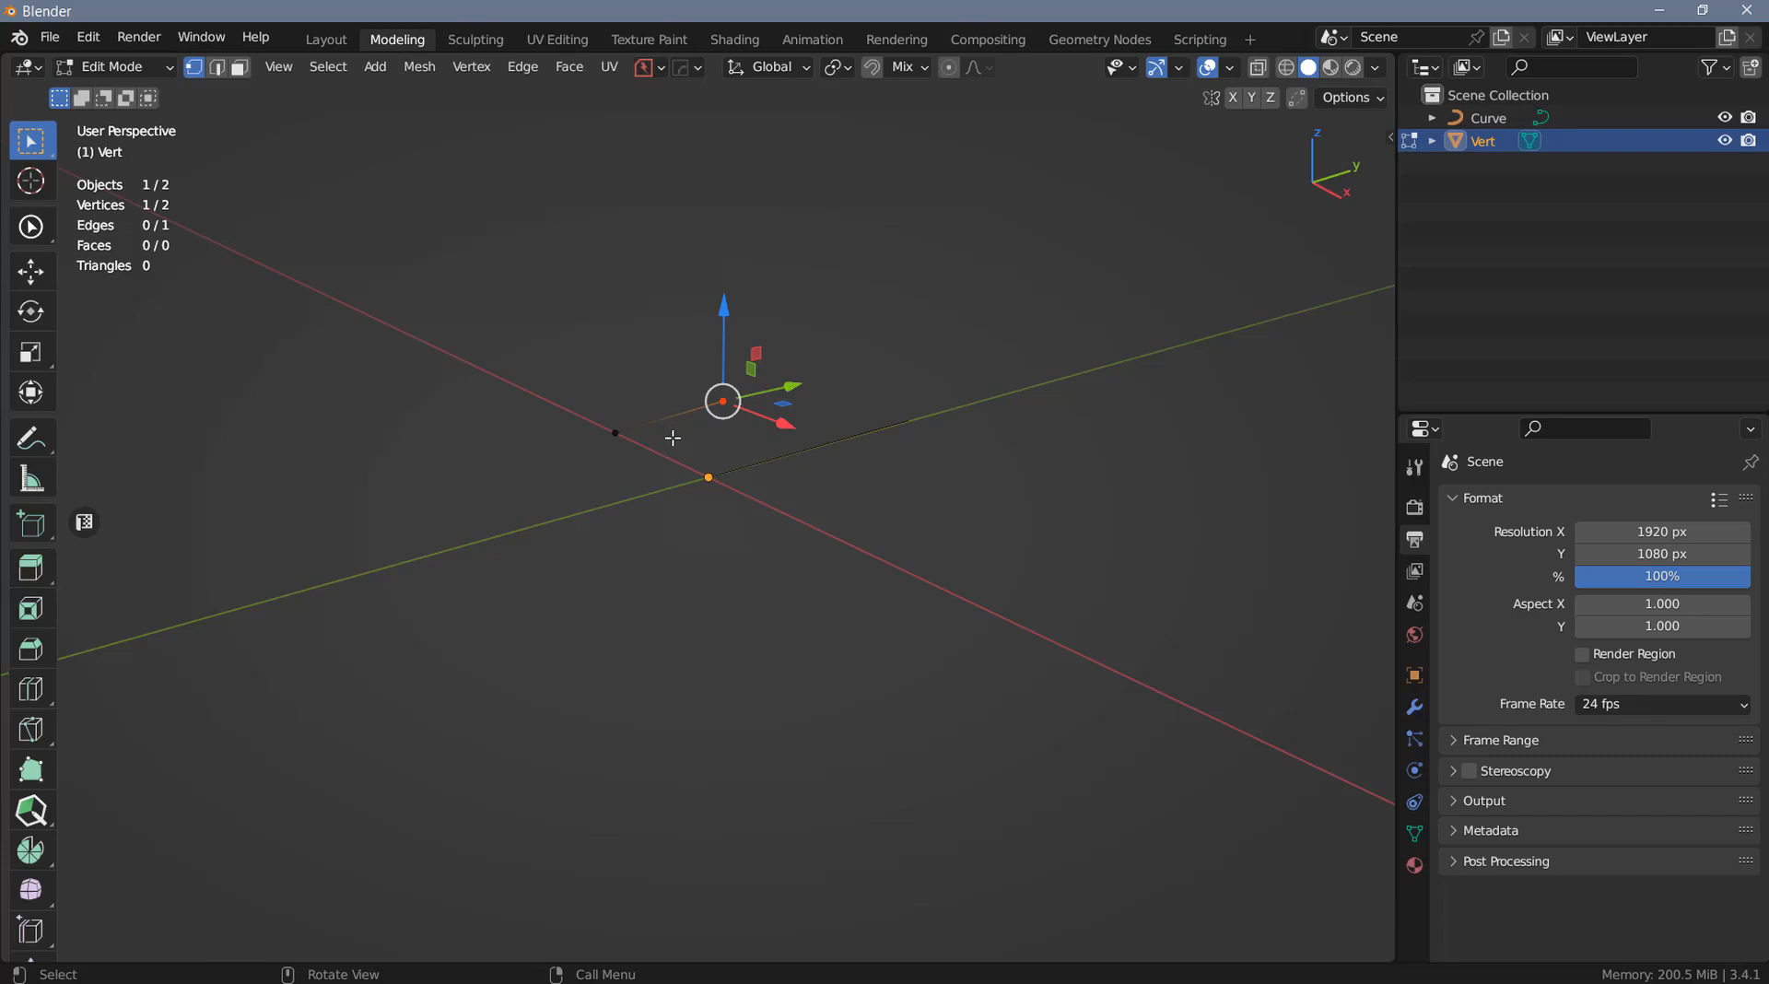
Convert the Vert mesh object to a curve in Object Mode and display its curve data properties
key("Tab")
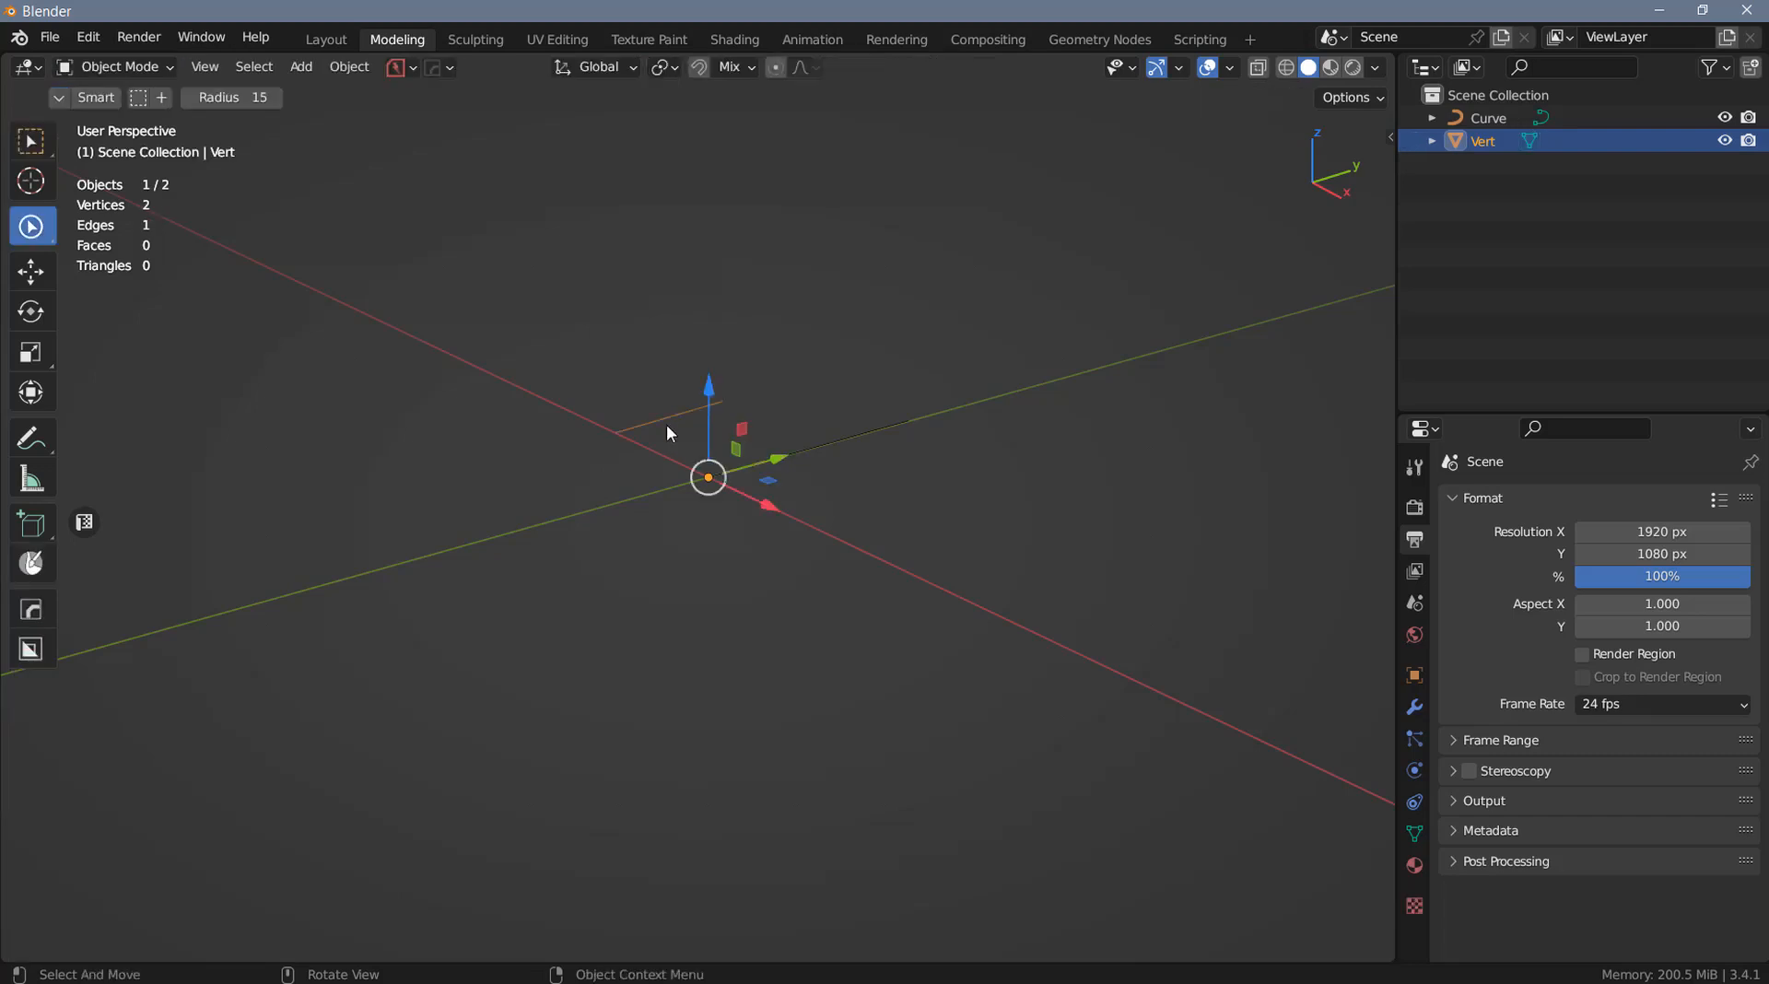
right_click(661, 420)
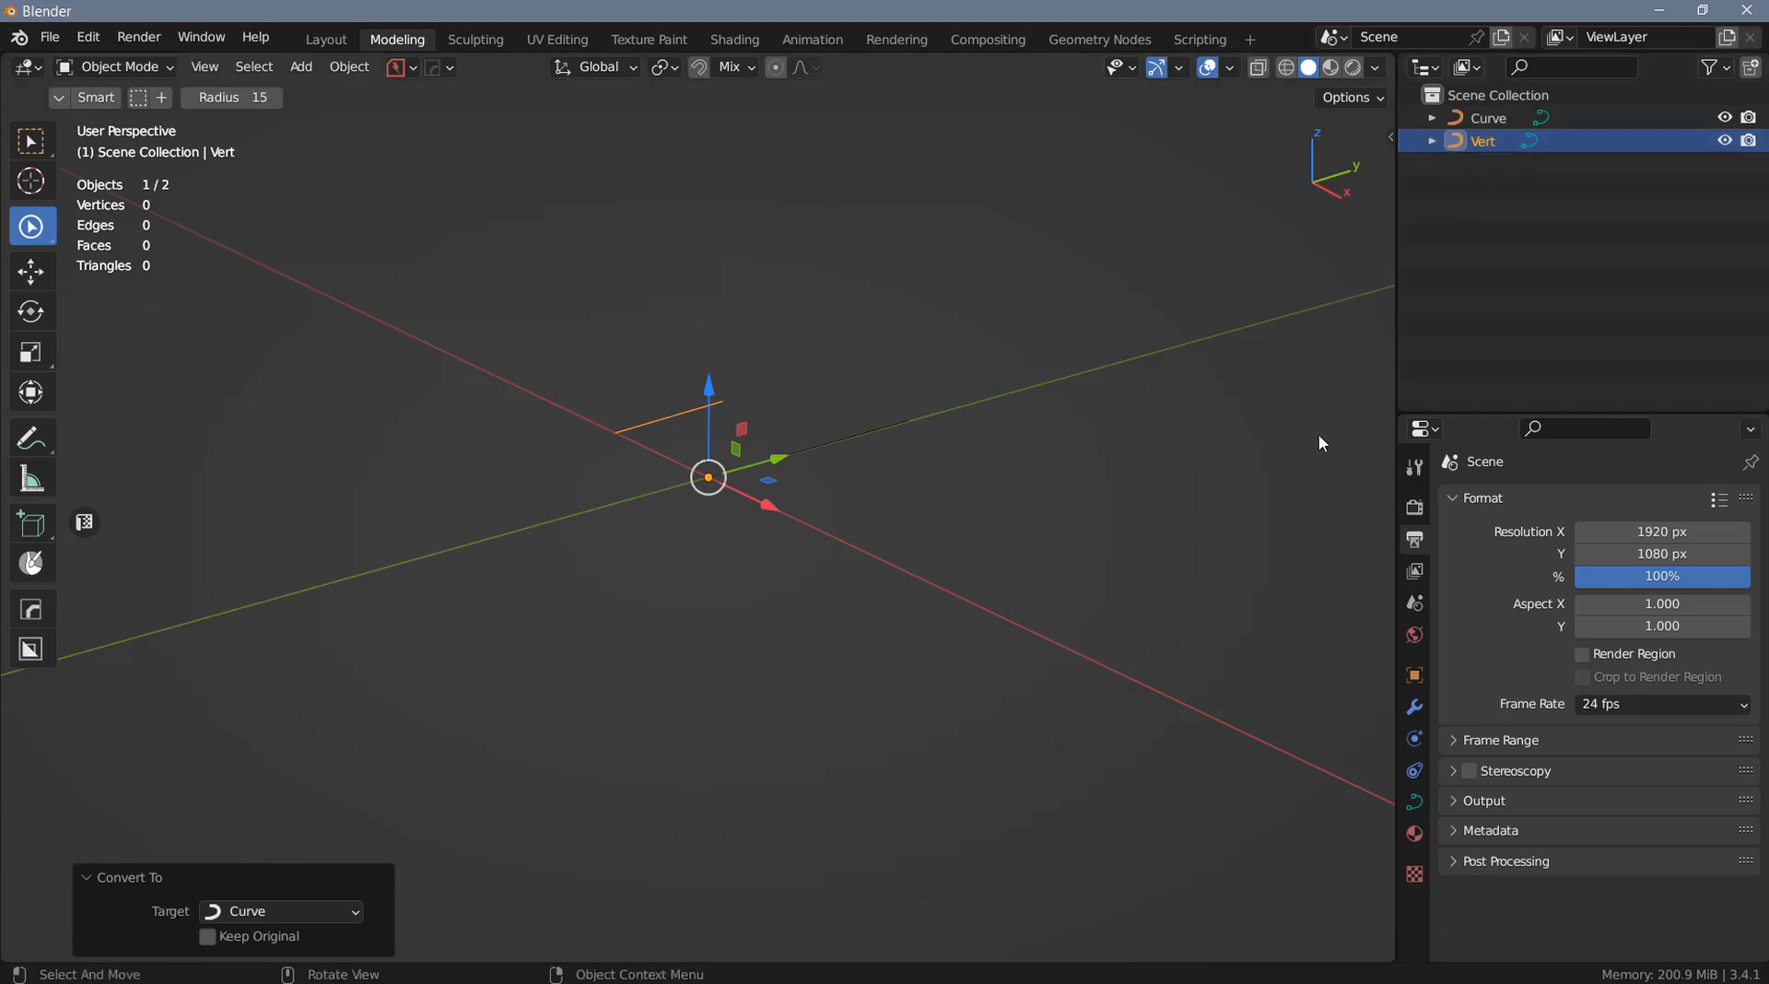
left_click(1414, 802)
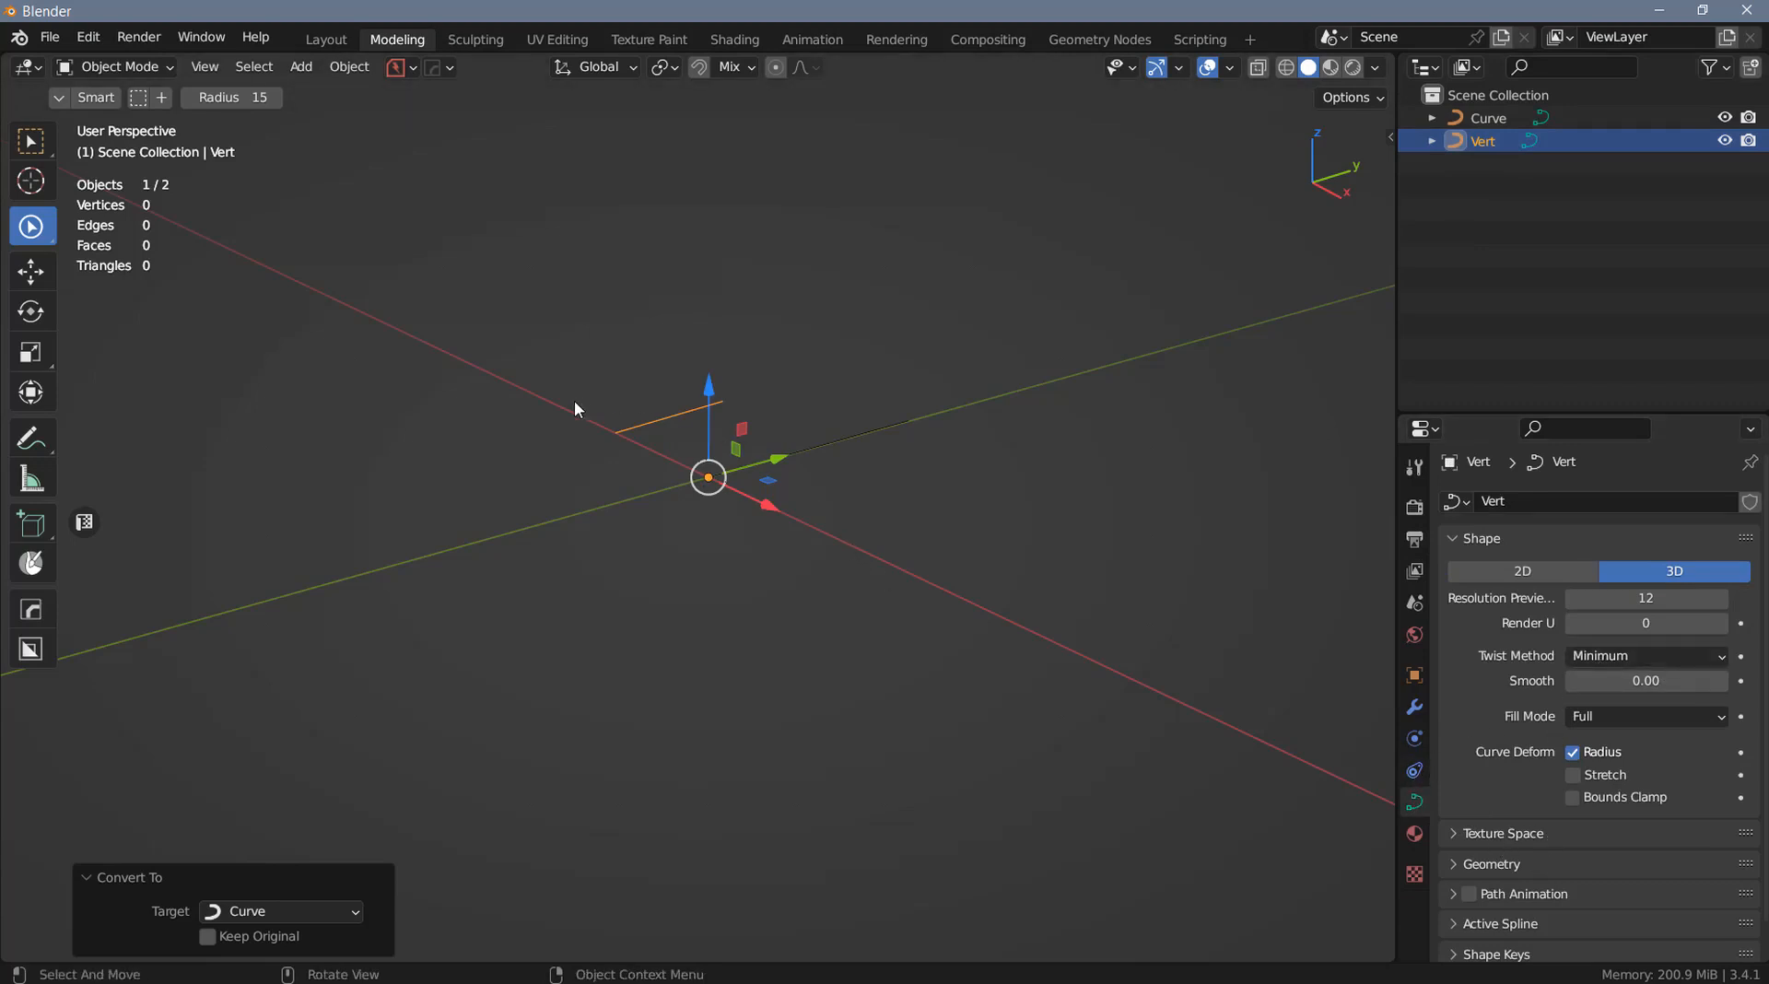
Delete the Vert and Curve objects to clear the scene
left_click(1485, 143)
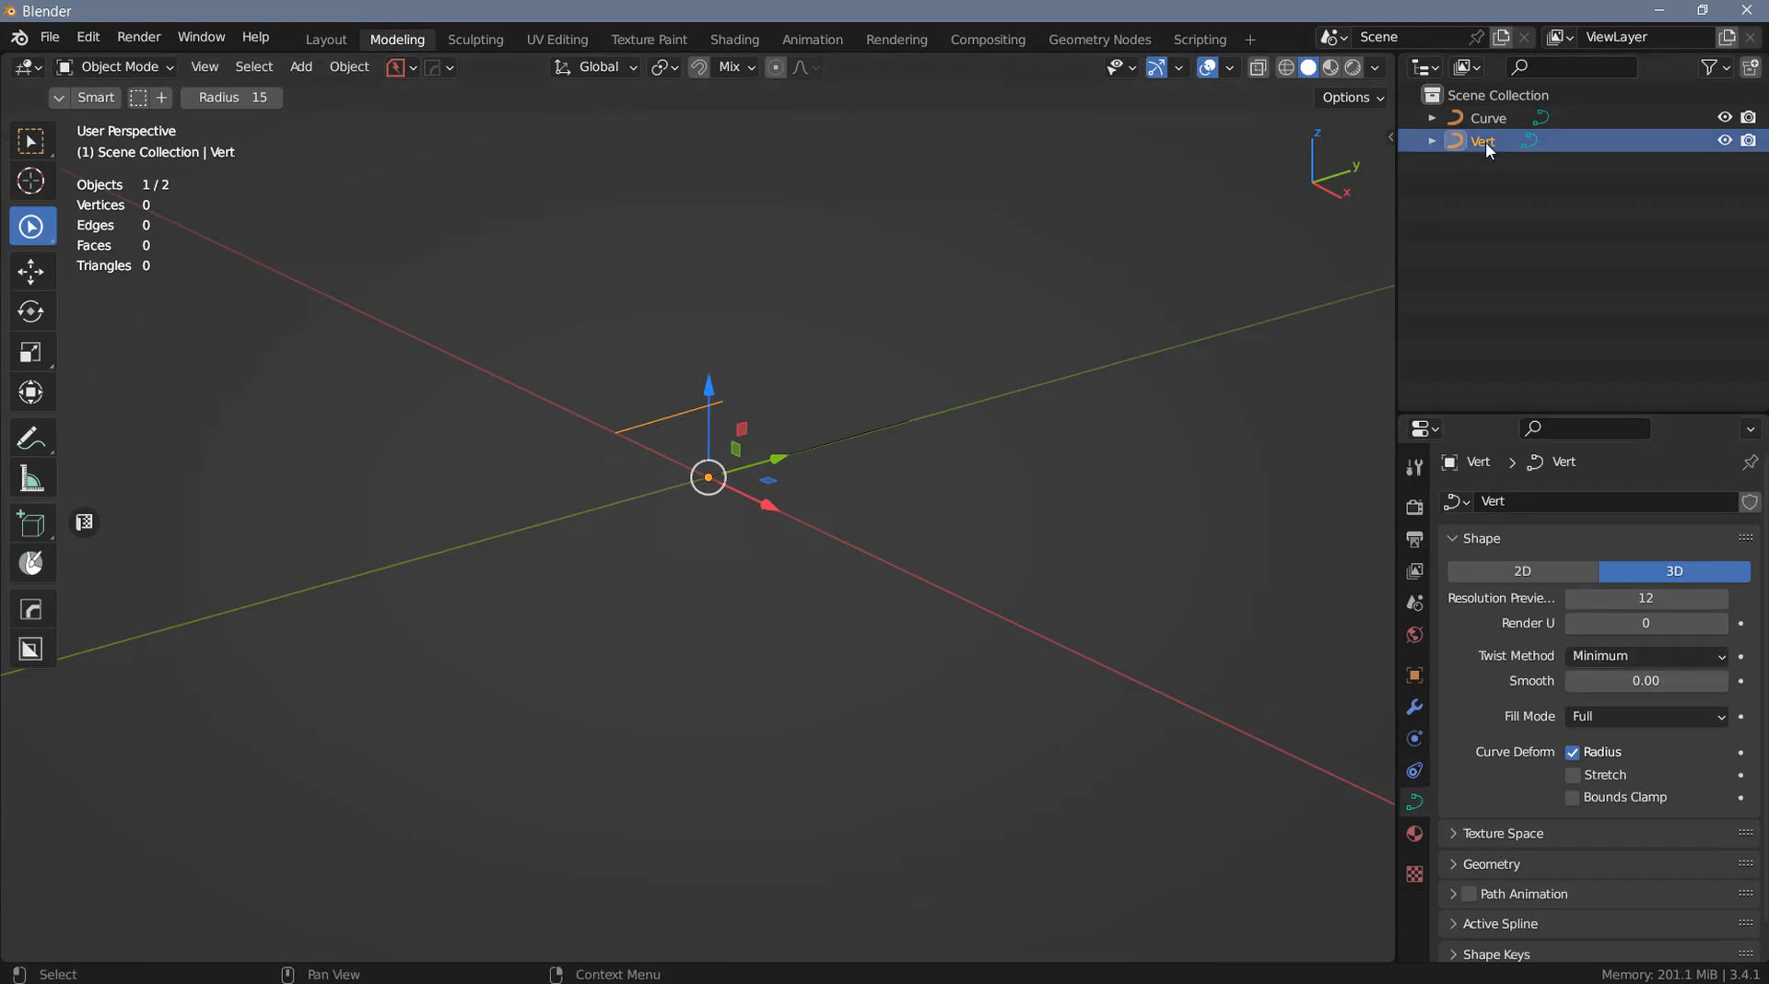
key("Delete")
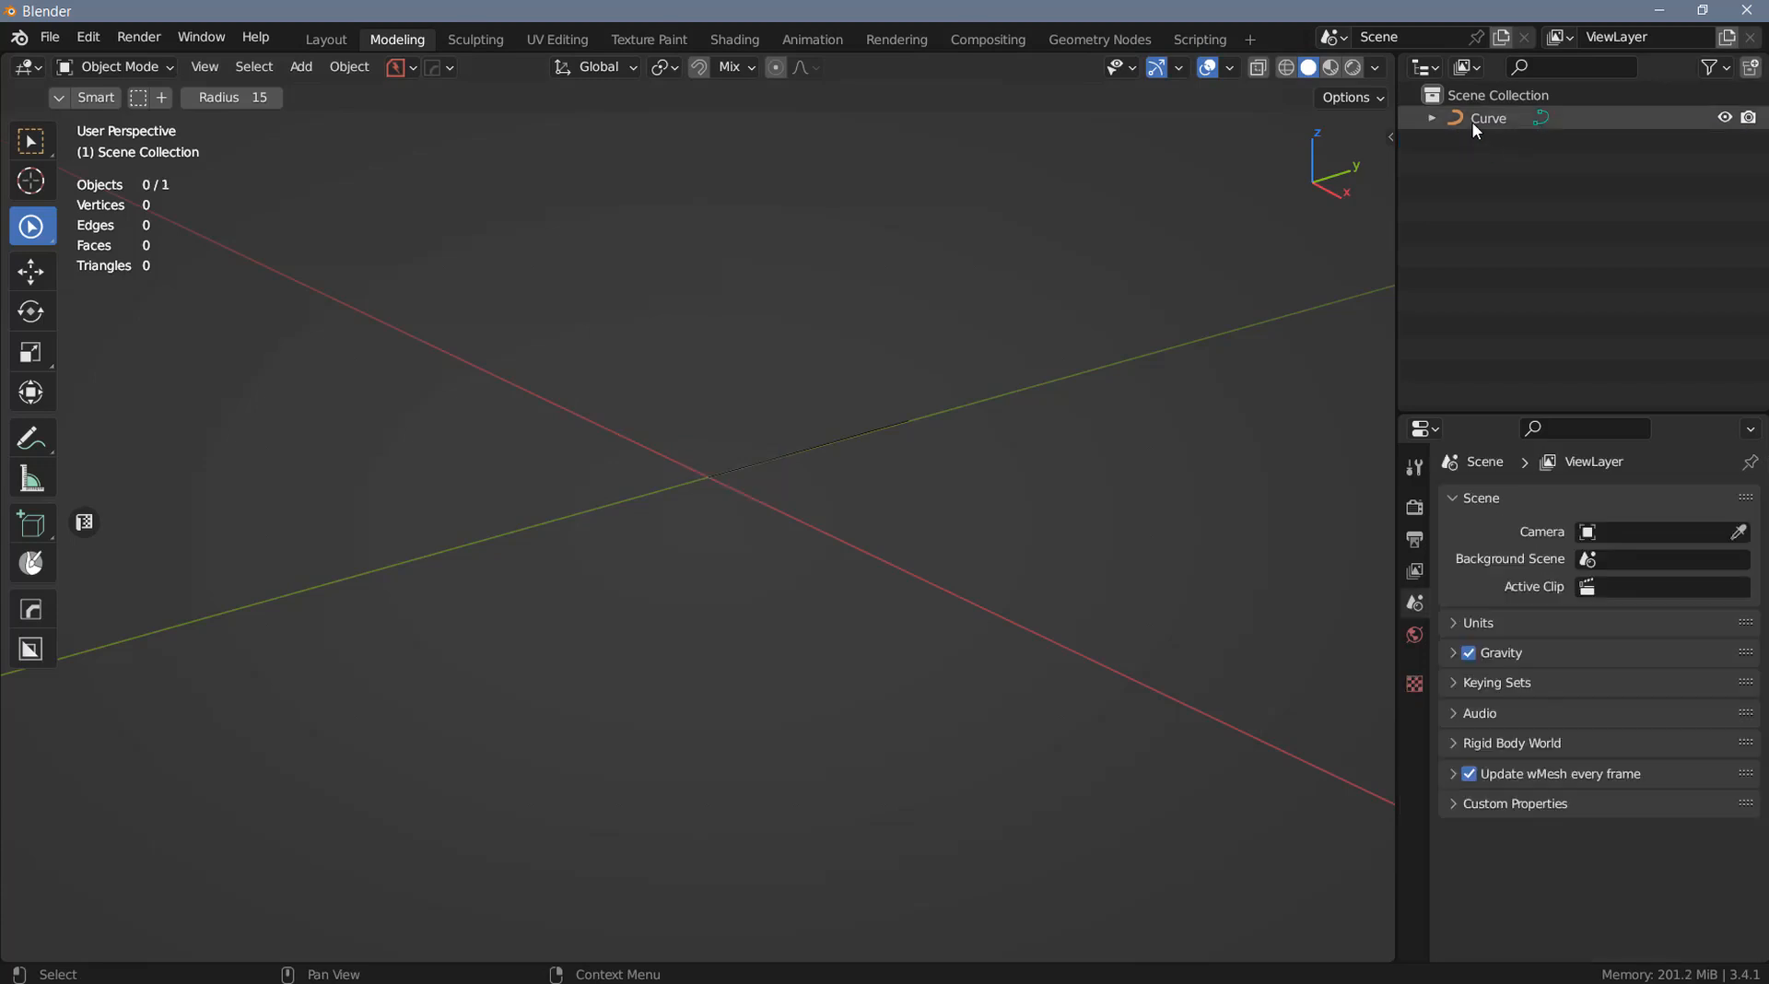
left_click(1477, 119)
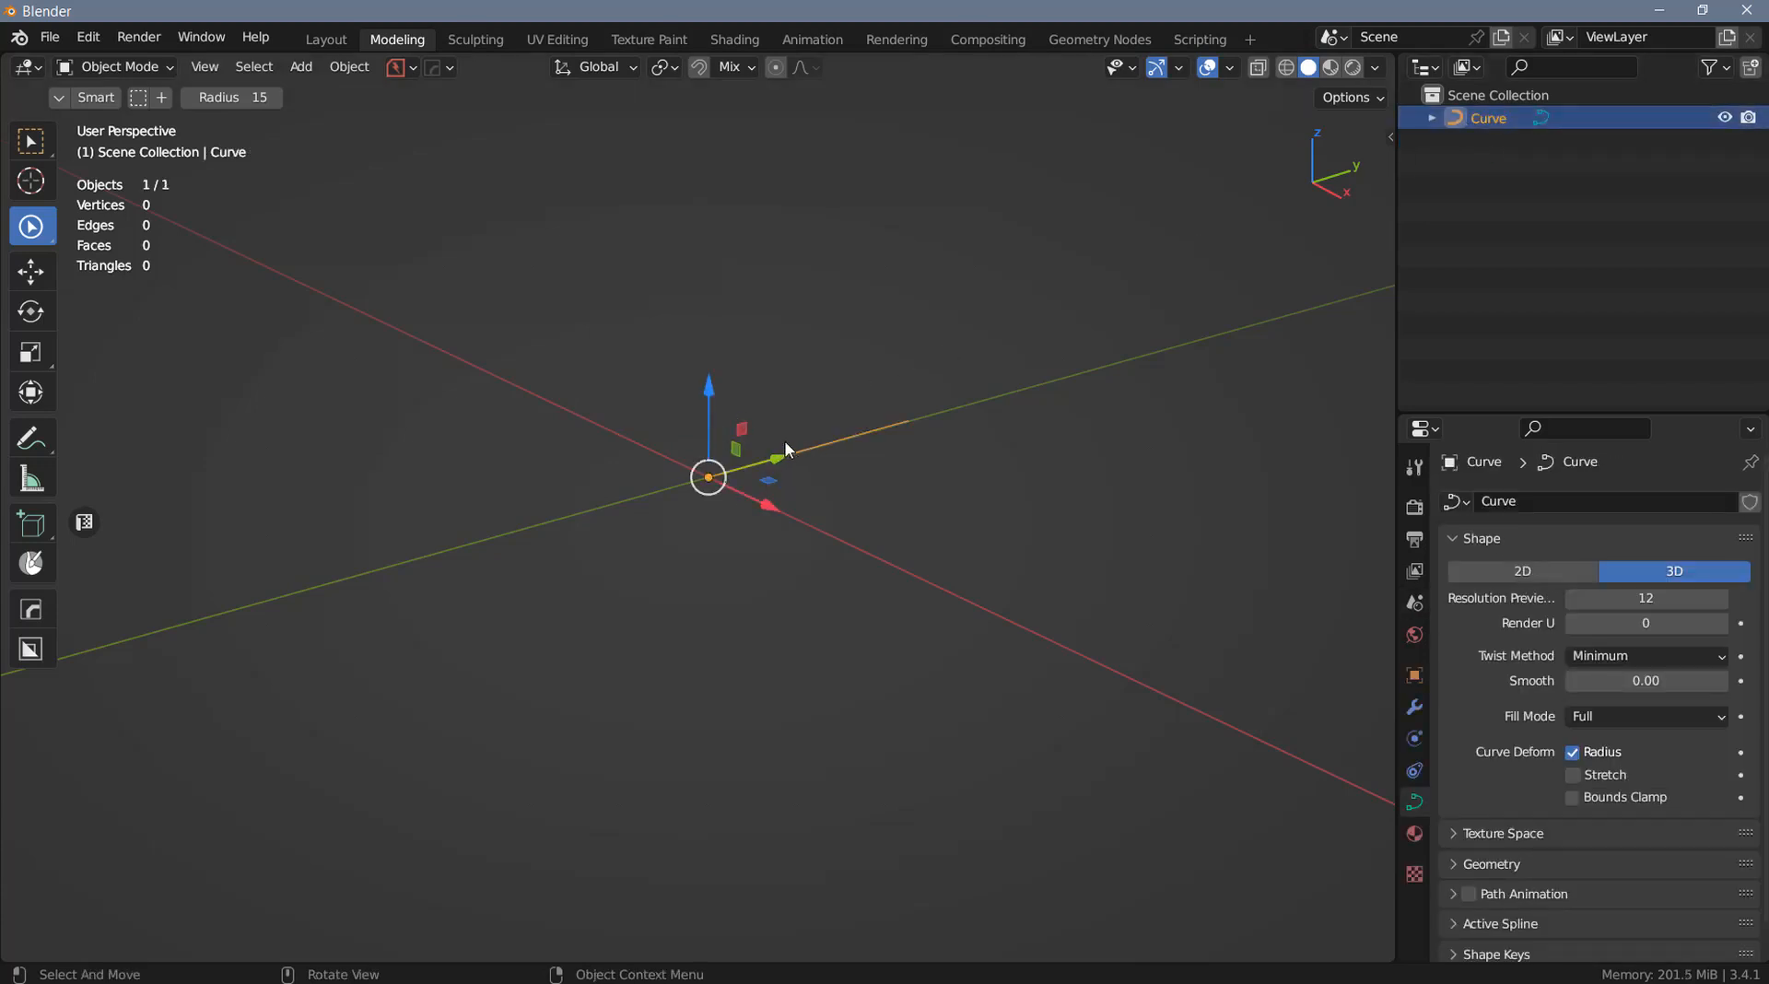
key("Delete")
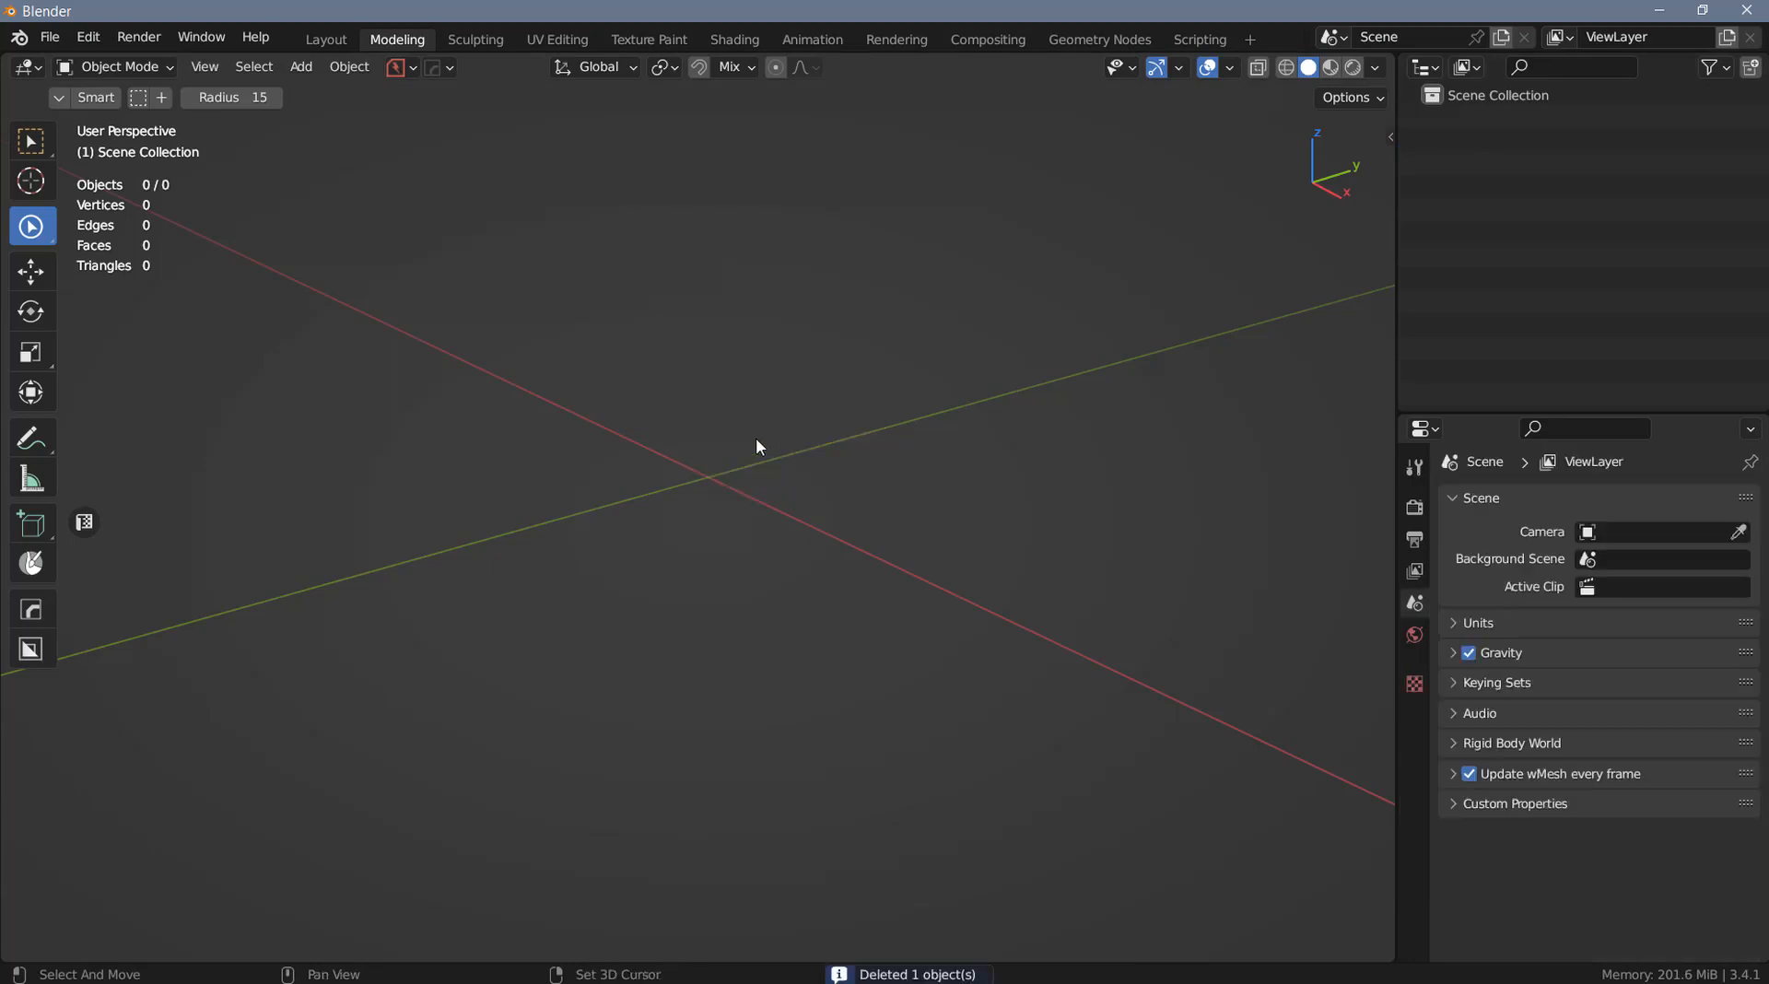
Add an Archemedian curve spiral to the empty scene
key("shift+a")
mouse_move(668, 442)
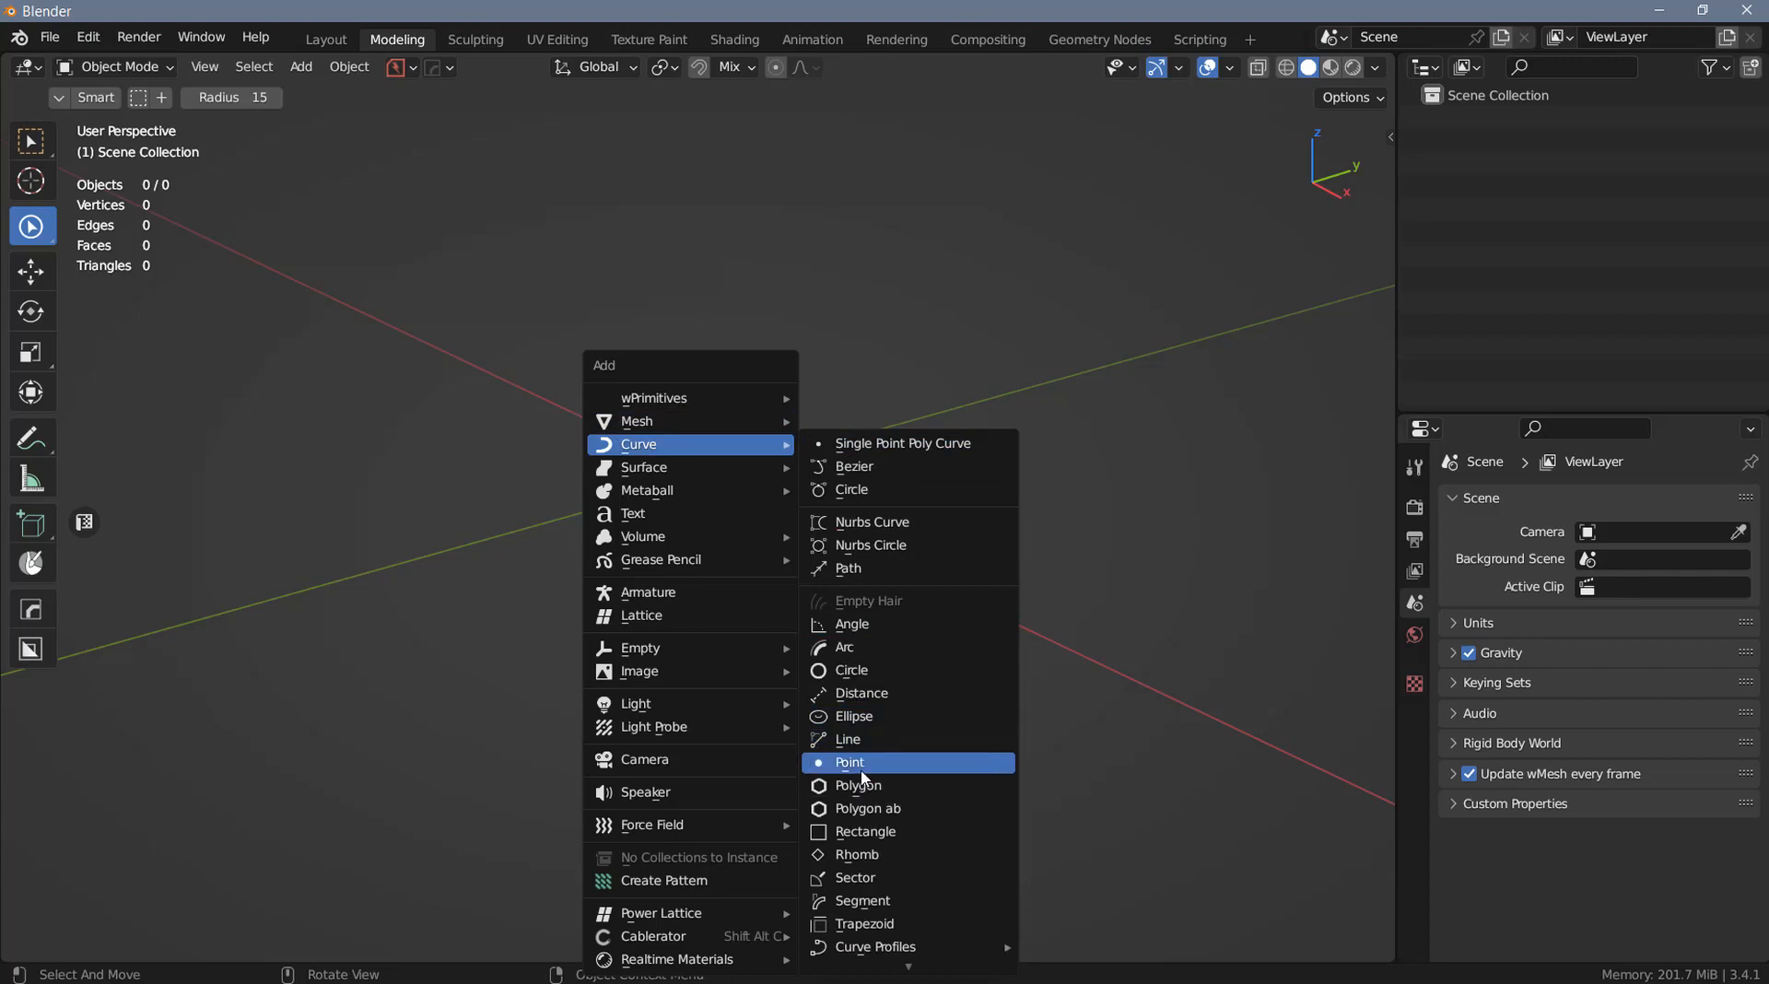
key("shift+a")
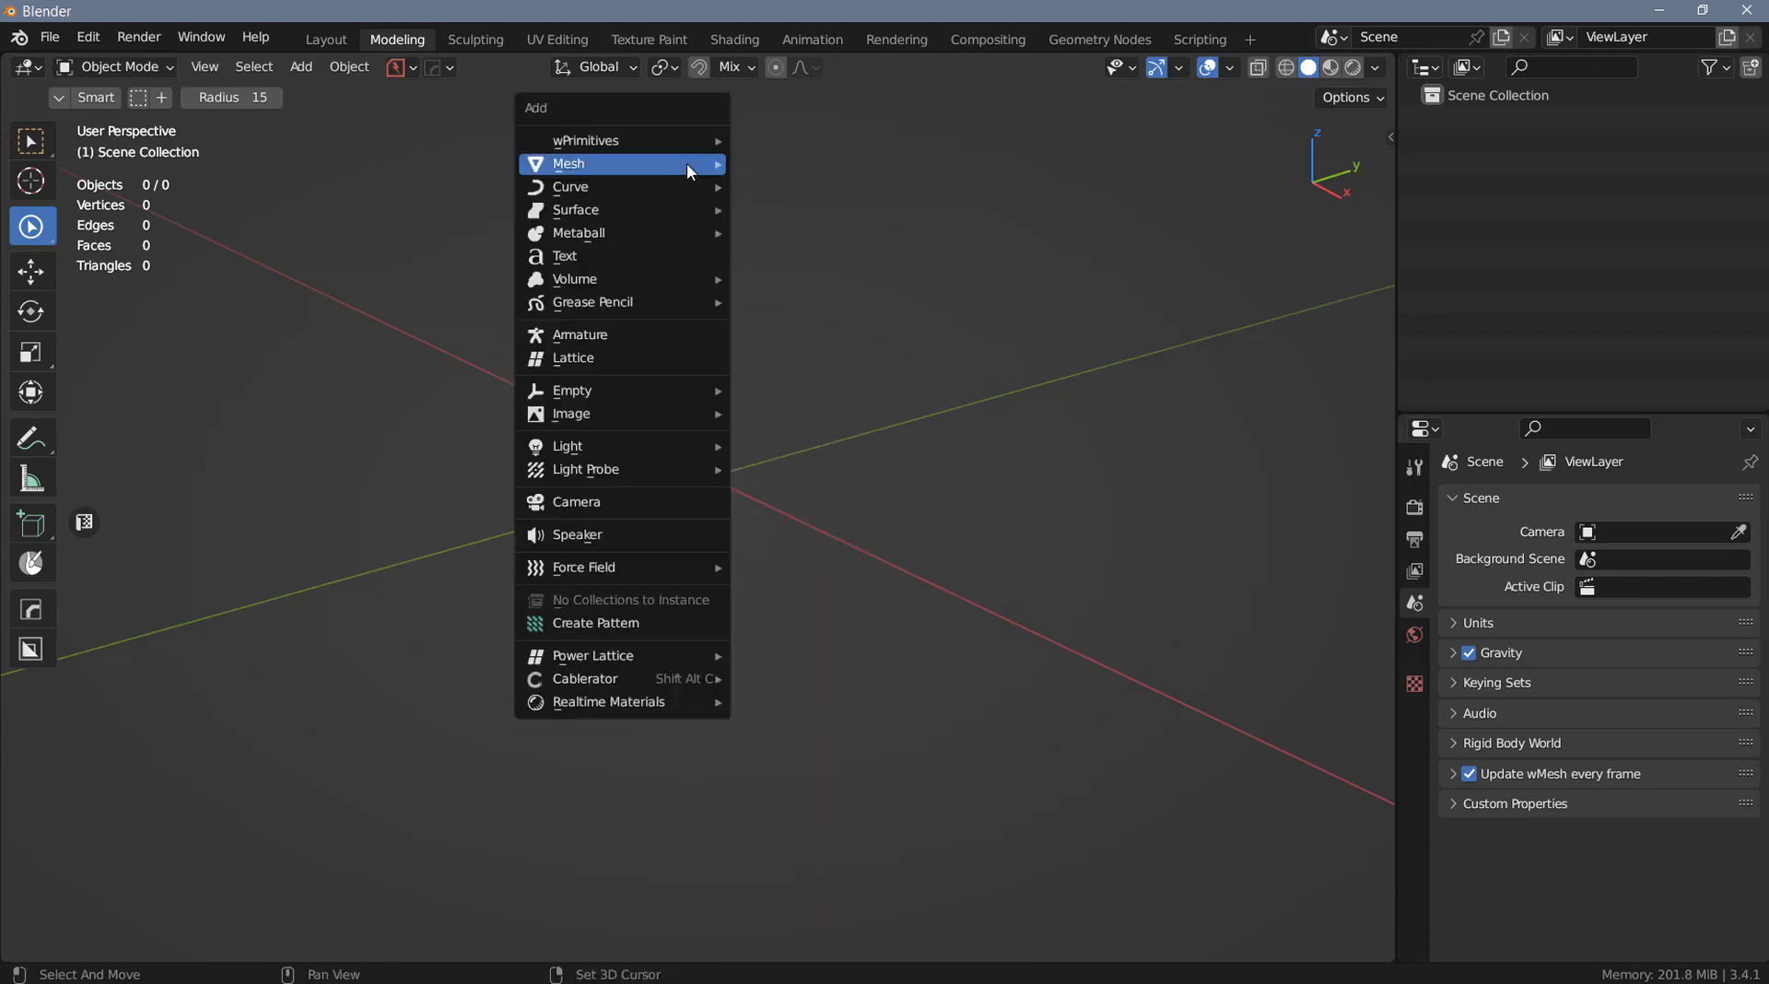
mouse_move(650, 191)
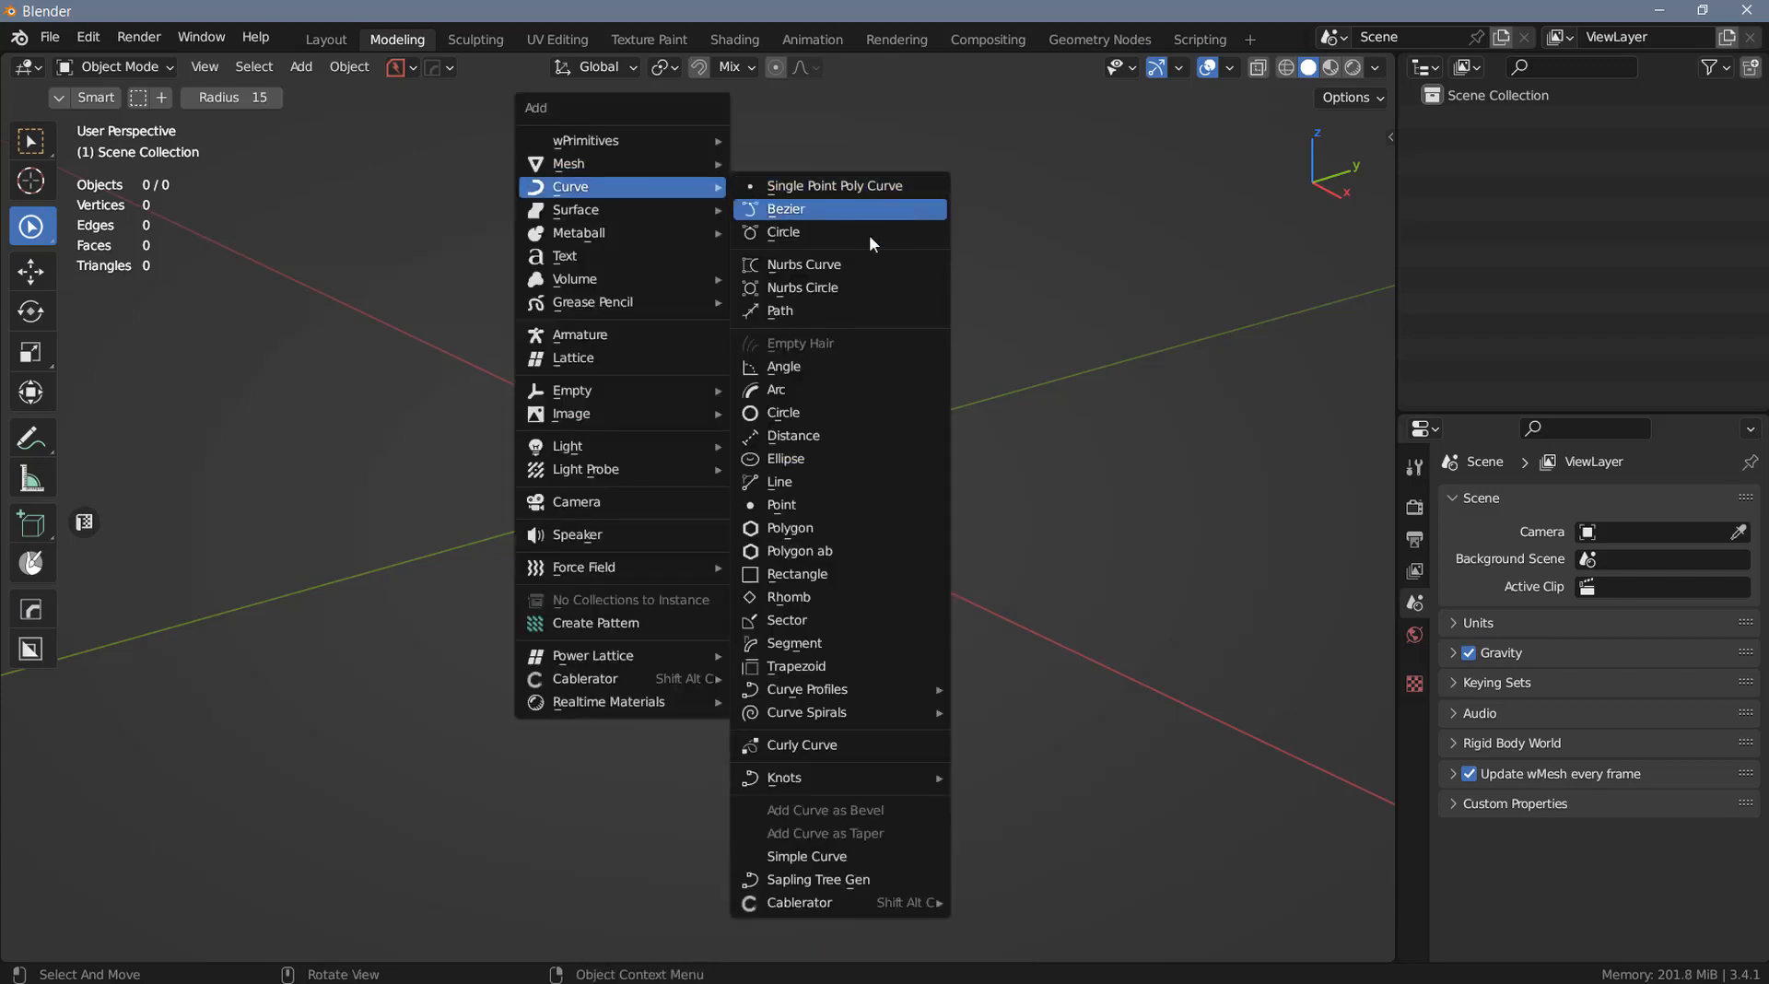
mouse_move(803, 713)
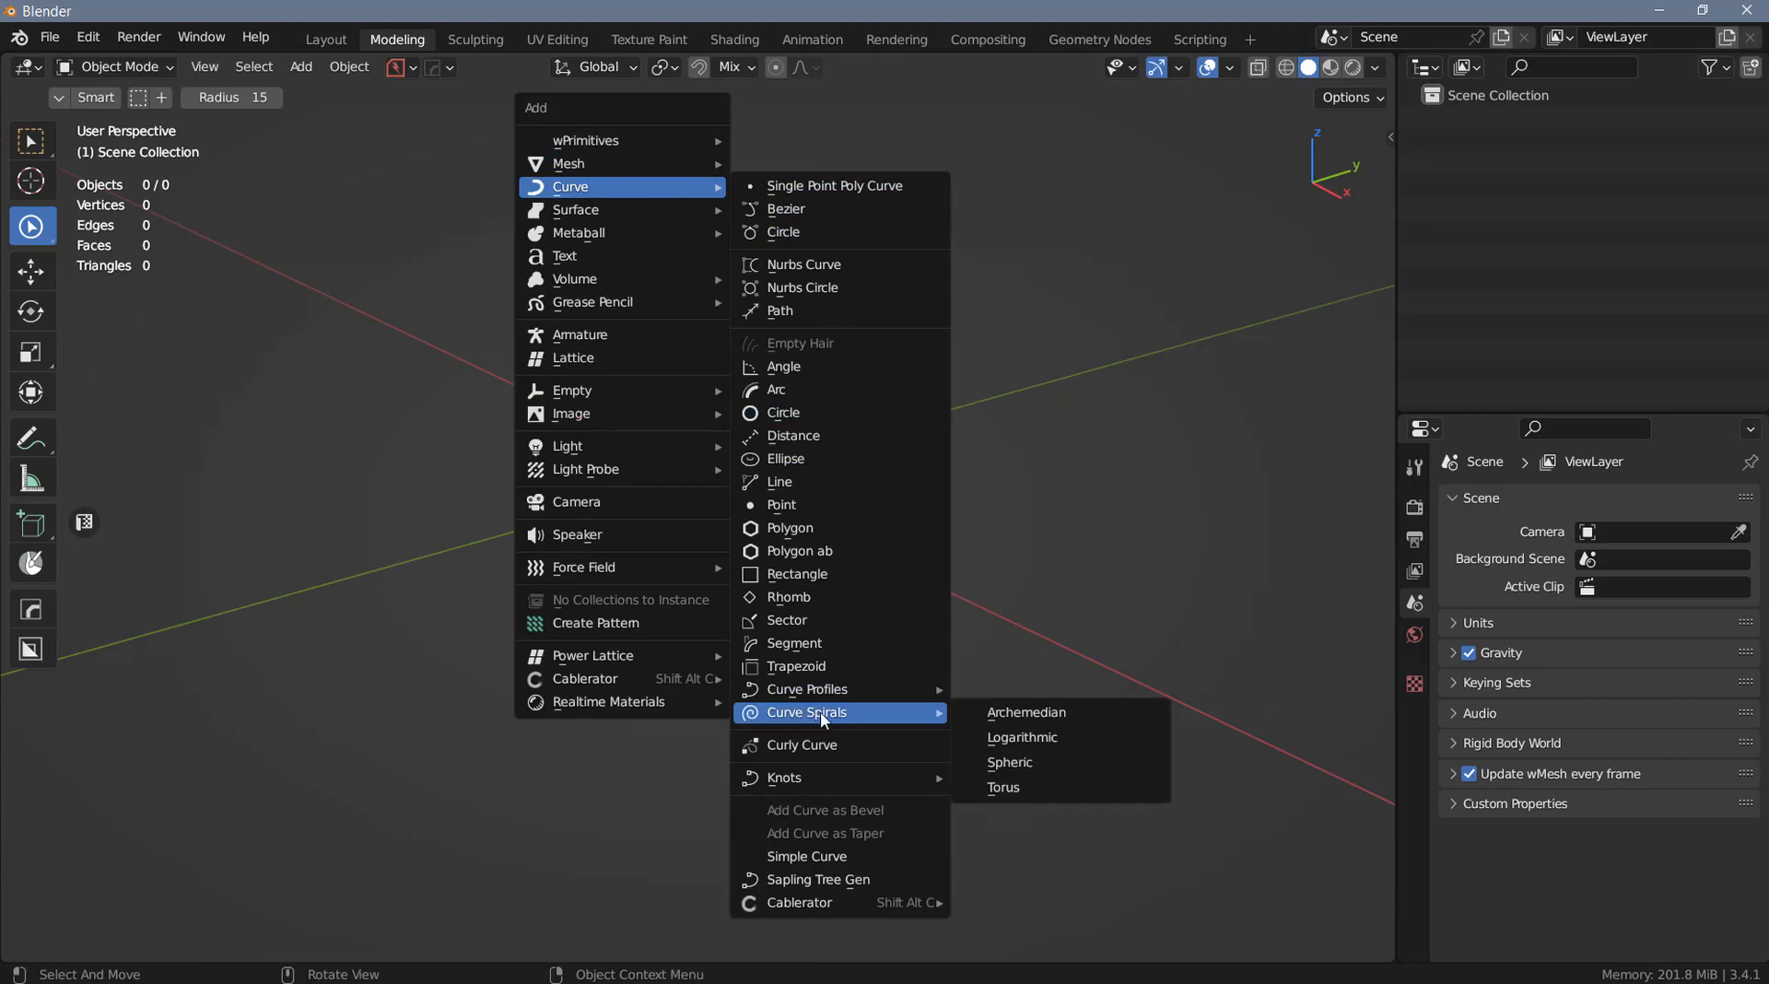
left_click(1053, 715)
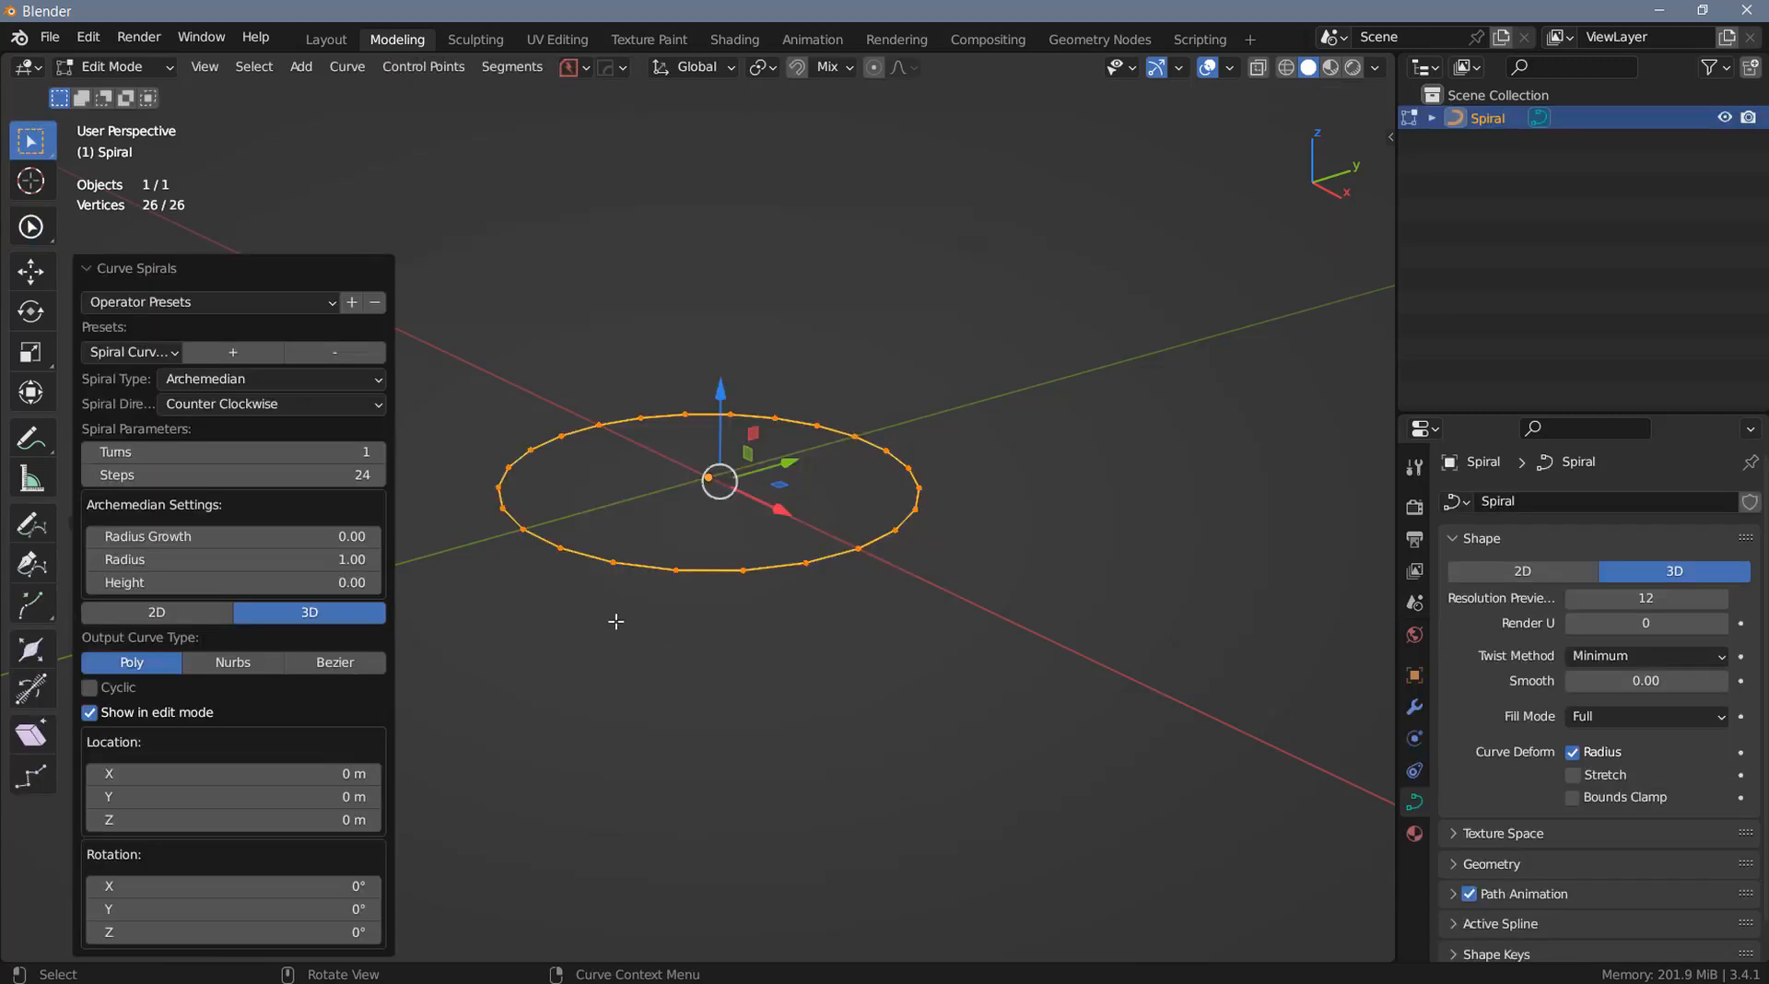
Set the spiral to 11 steps and 4 turns, and raise its height to 0.45
left_click(318, 476)
type("11")
key("Return")
left_click(377, 453)
left_click(378, 453)
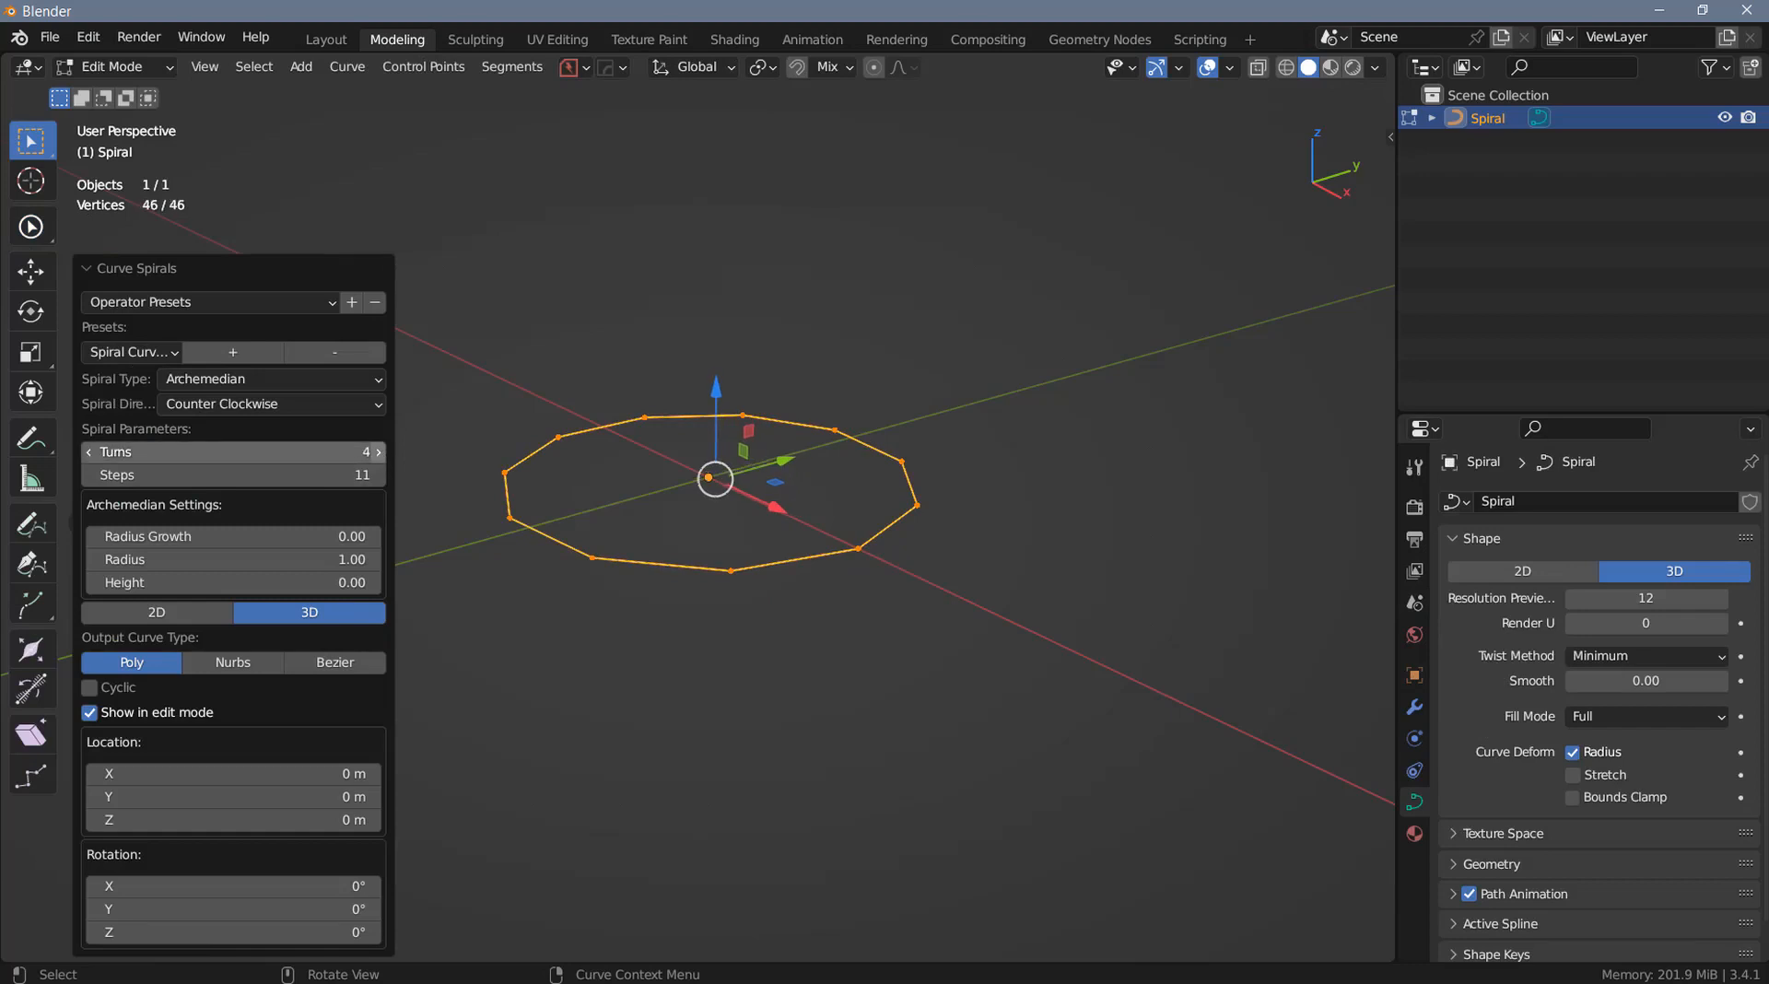
left_click(378, 452)
left_click_drag(333, 591, 377, 591)
scroll(959, 612, "down", 3)
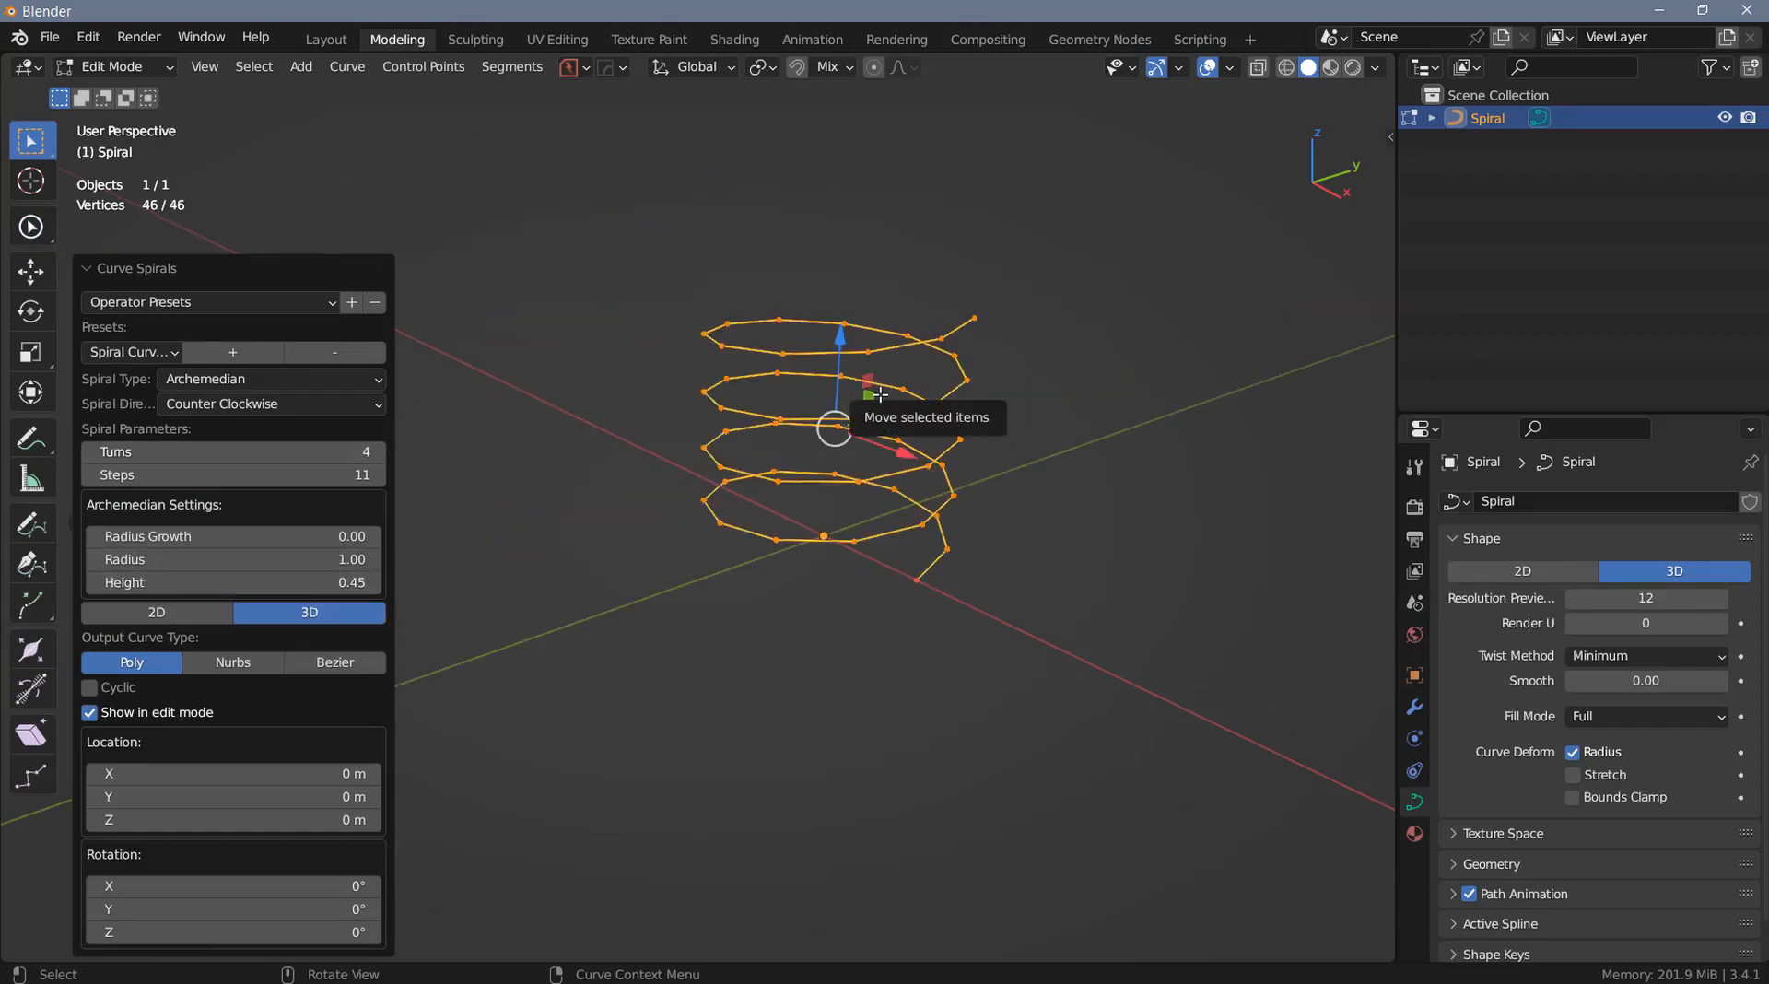
Delete the spiral and add a Rectangle curve in its place
key("Tab")
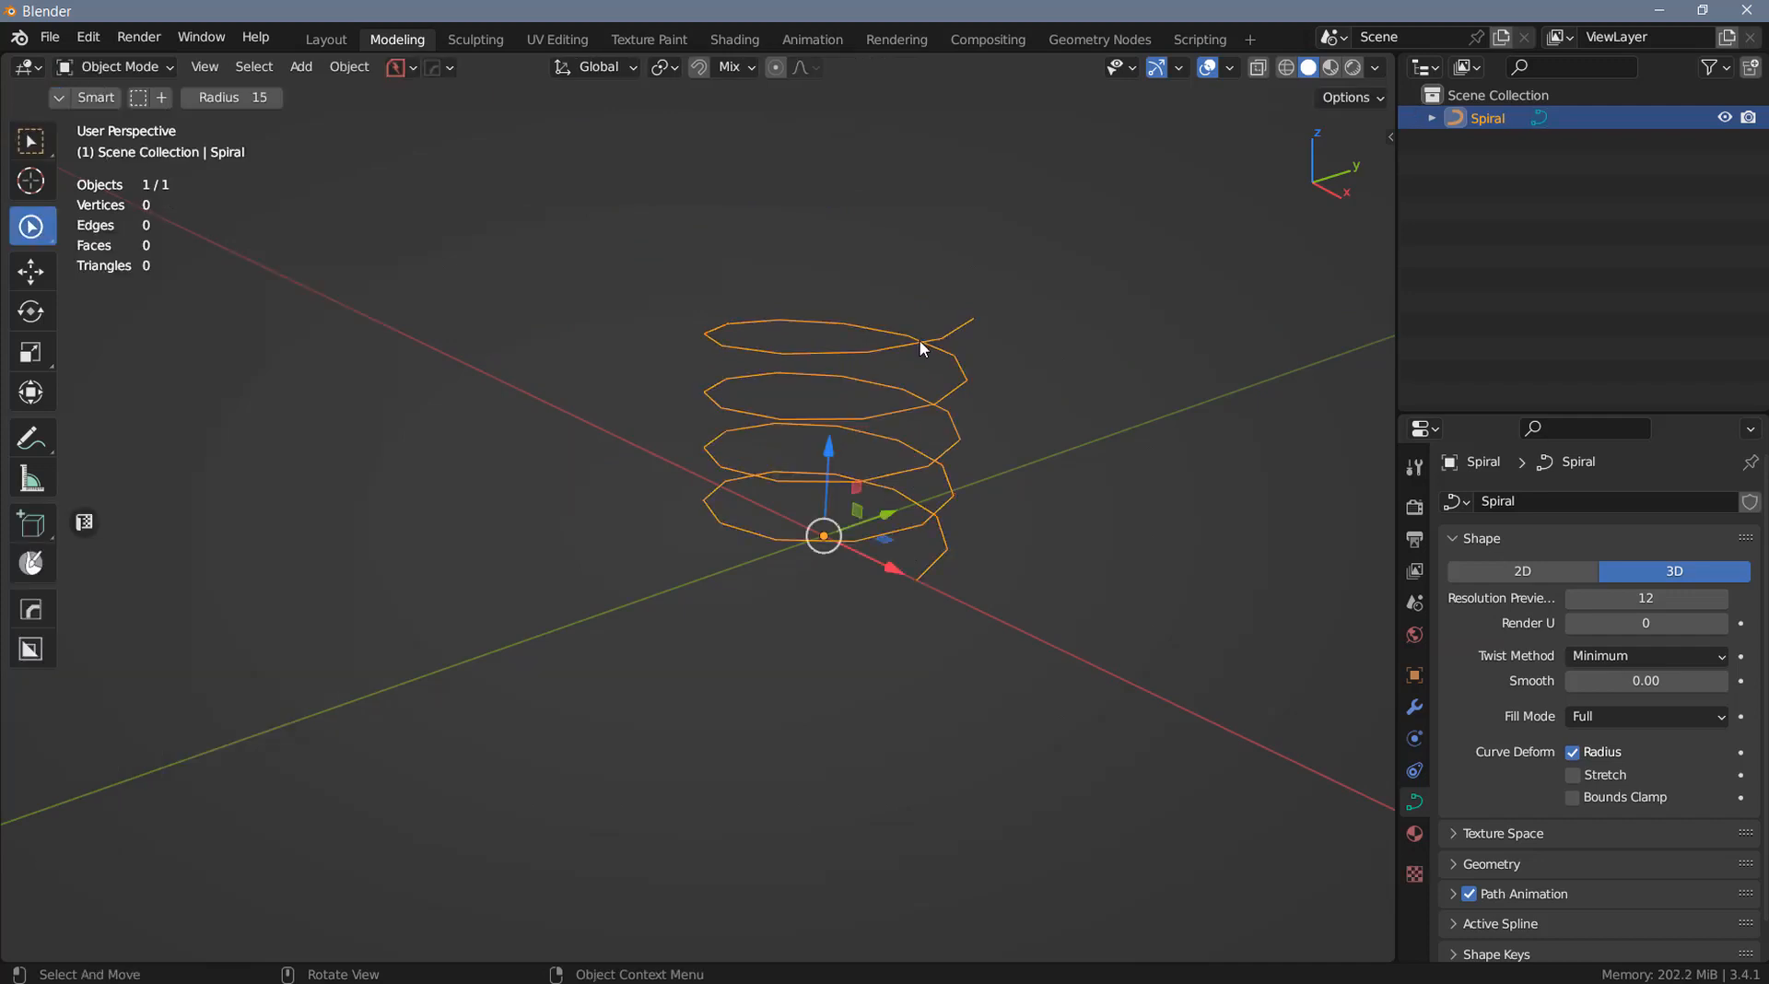
key("Delete")
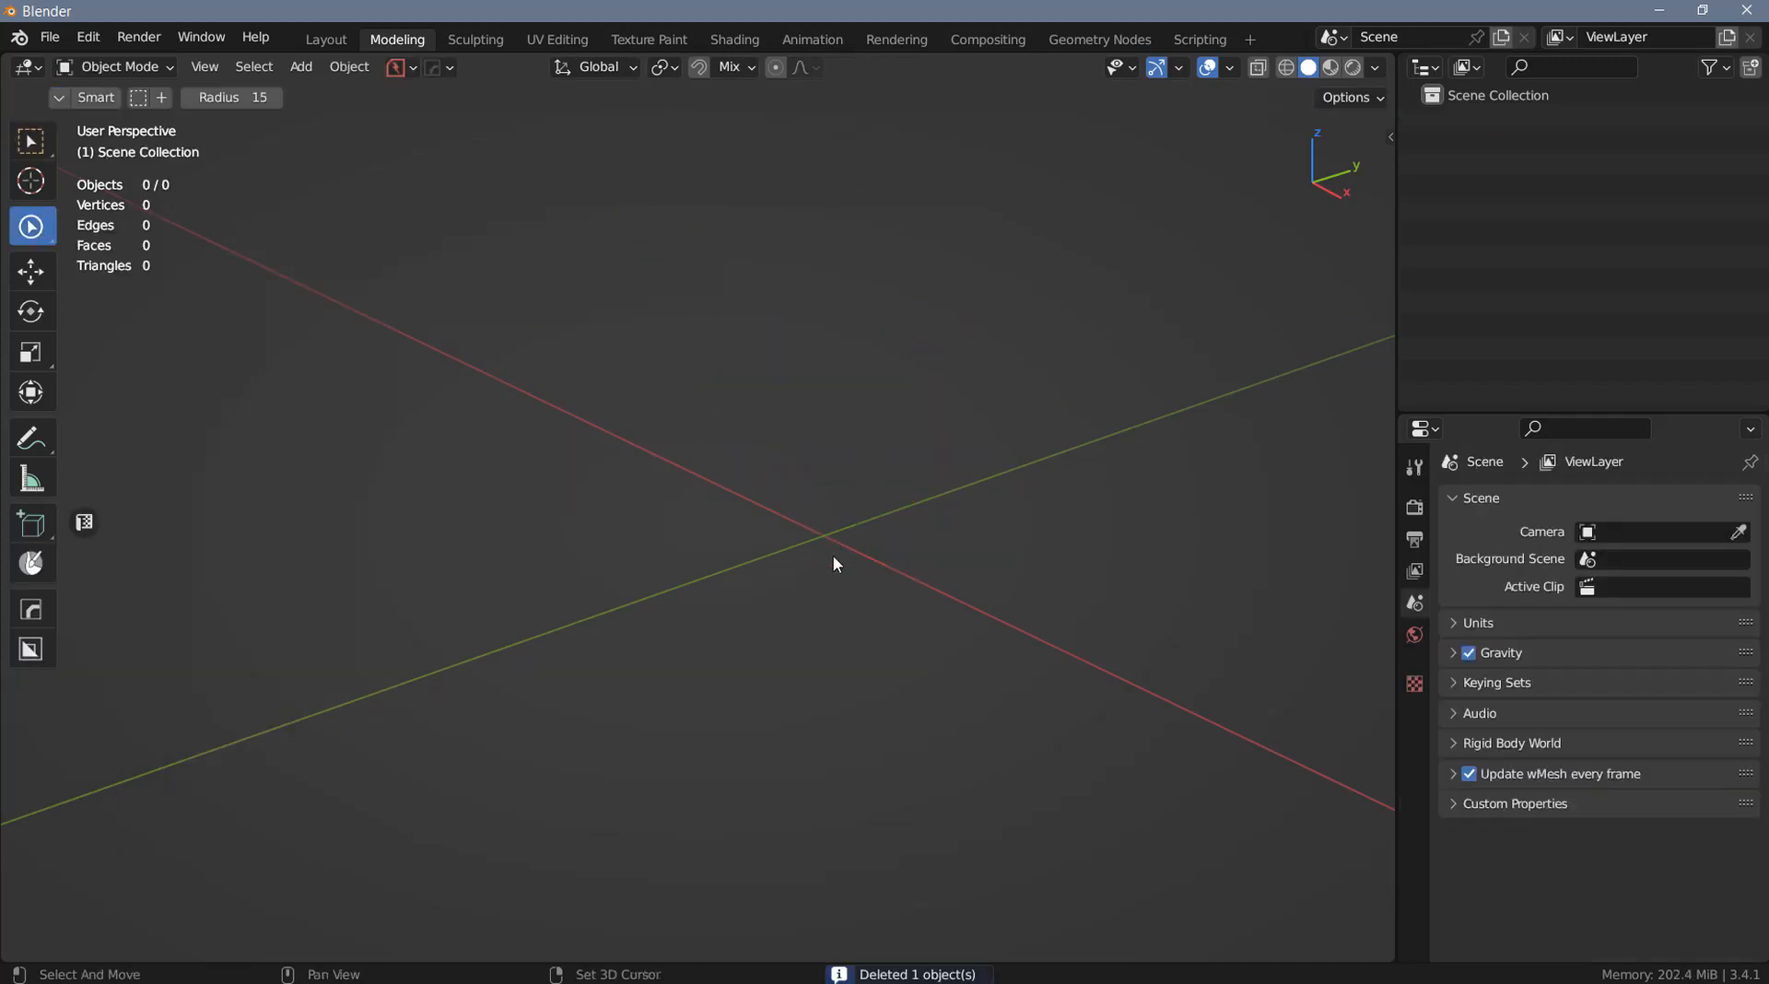
key("shift+a")
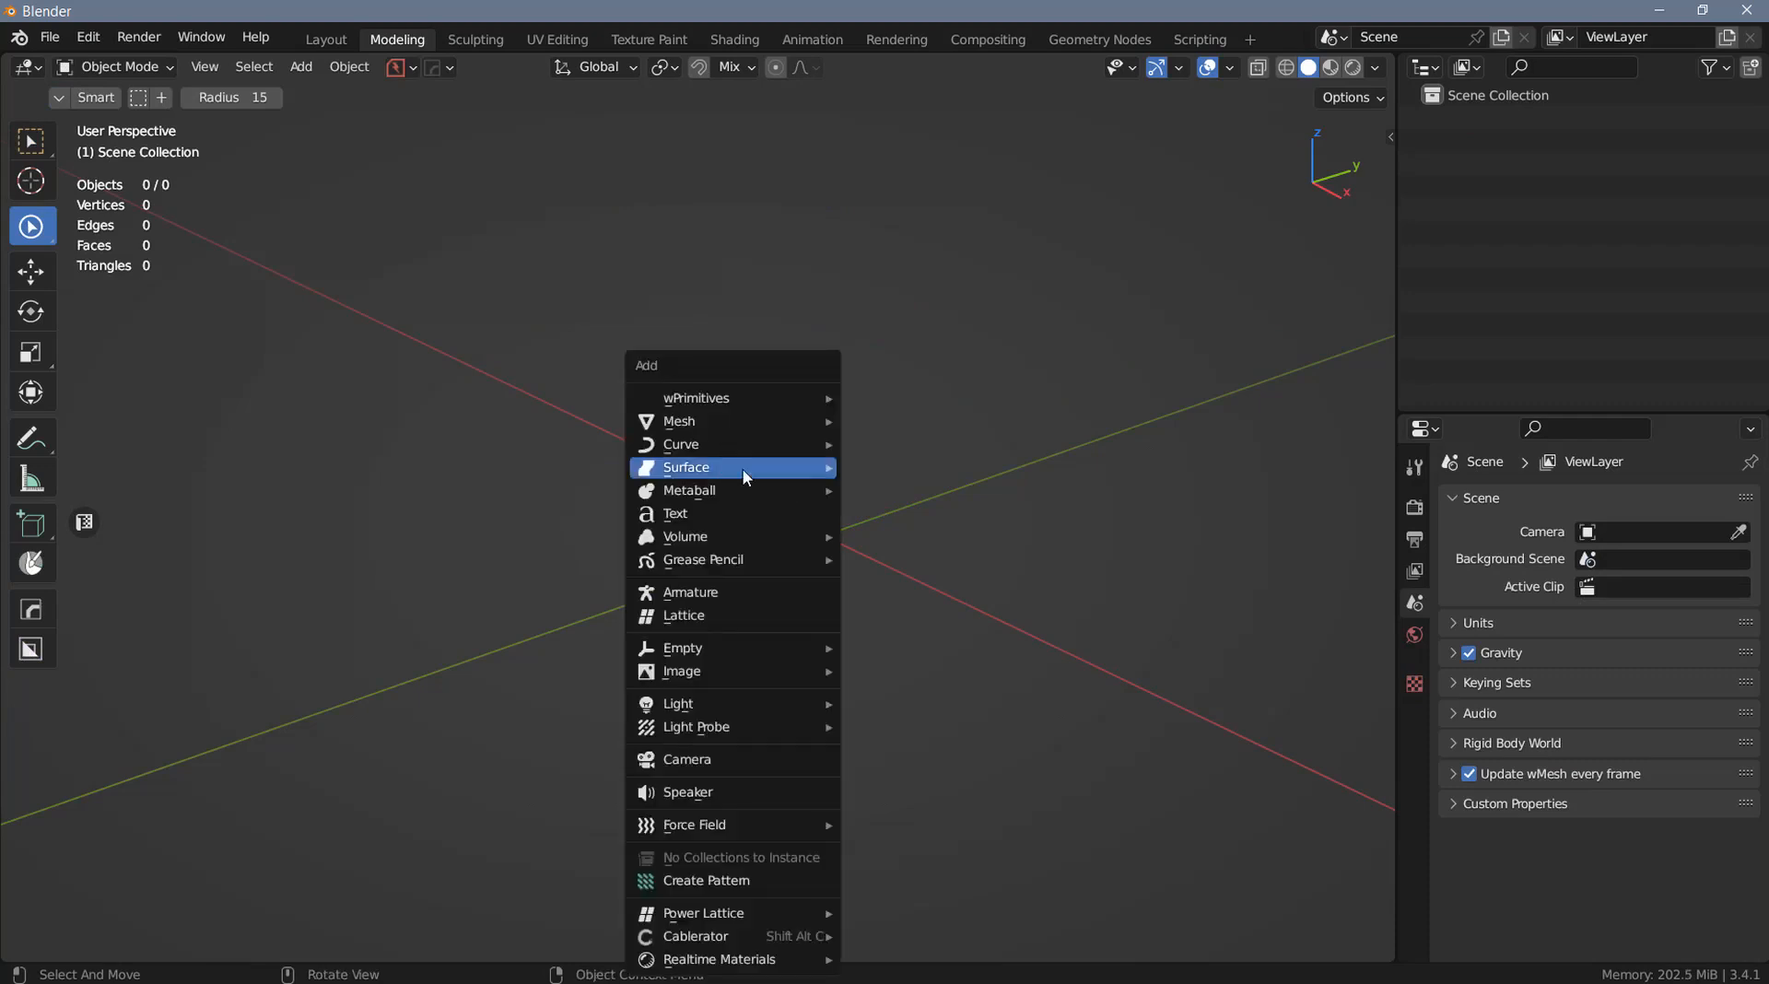
mouse_move(736, 443)
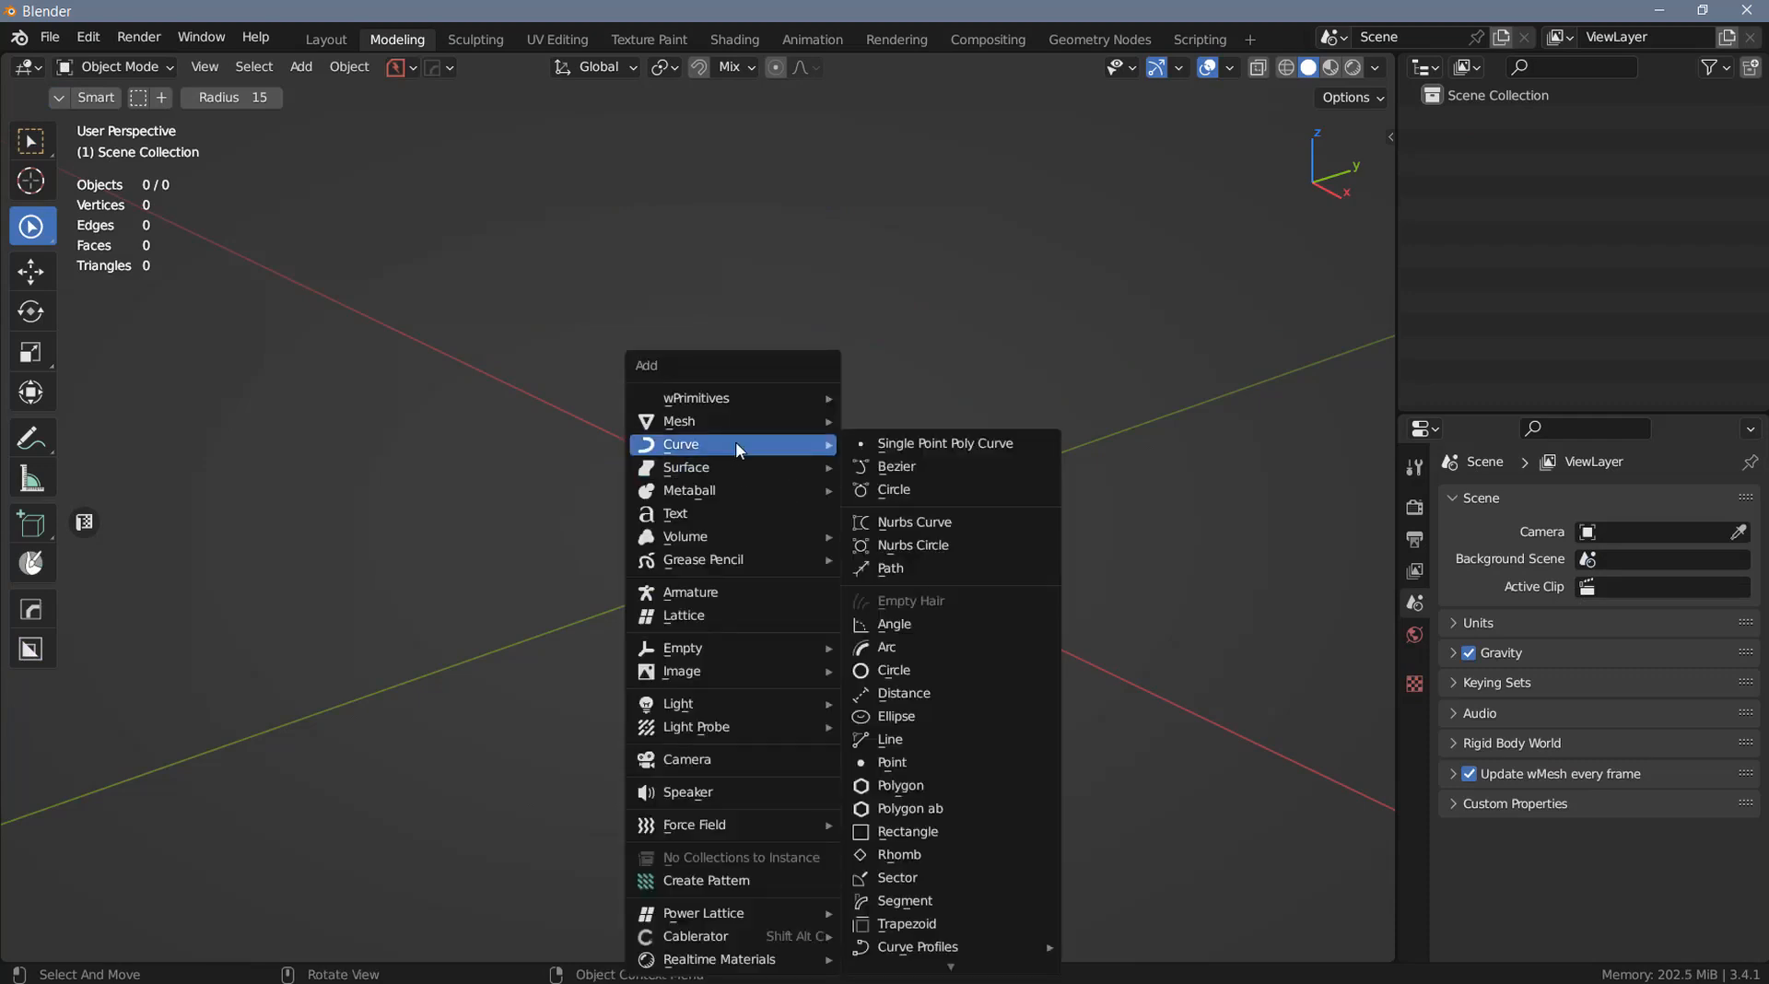
left_click(936, 833)
Set the rectangle's output curve type to Poly and disable Cyclic so the outline is open
scroll(696, 702, "up", 2)
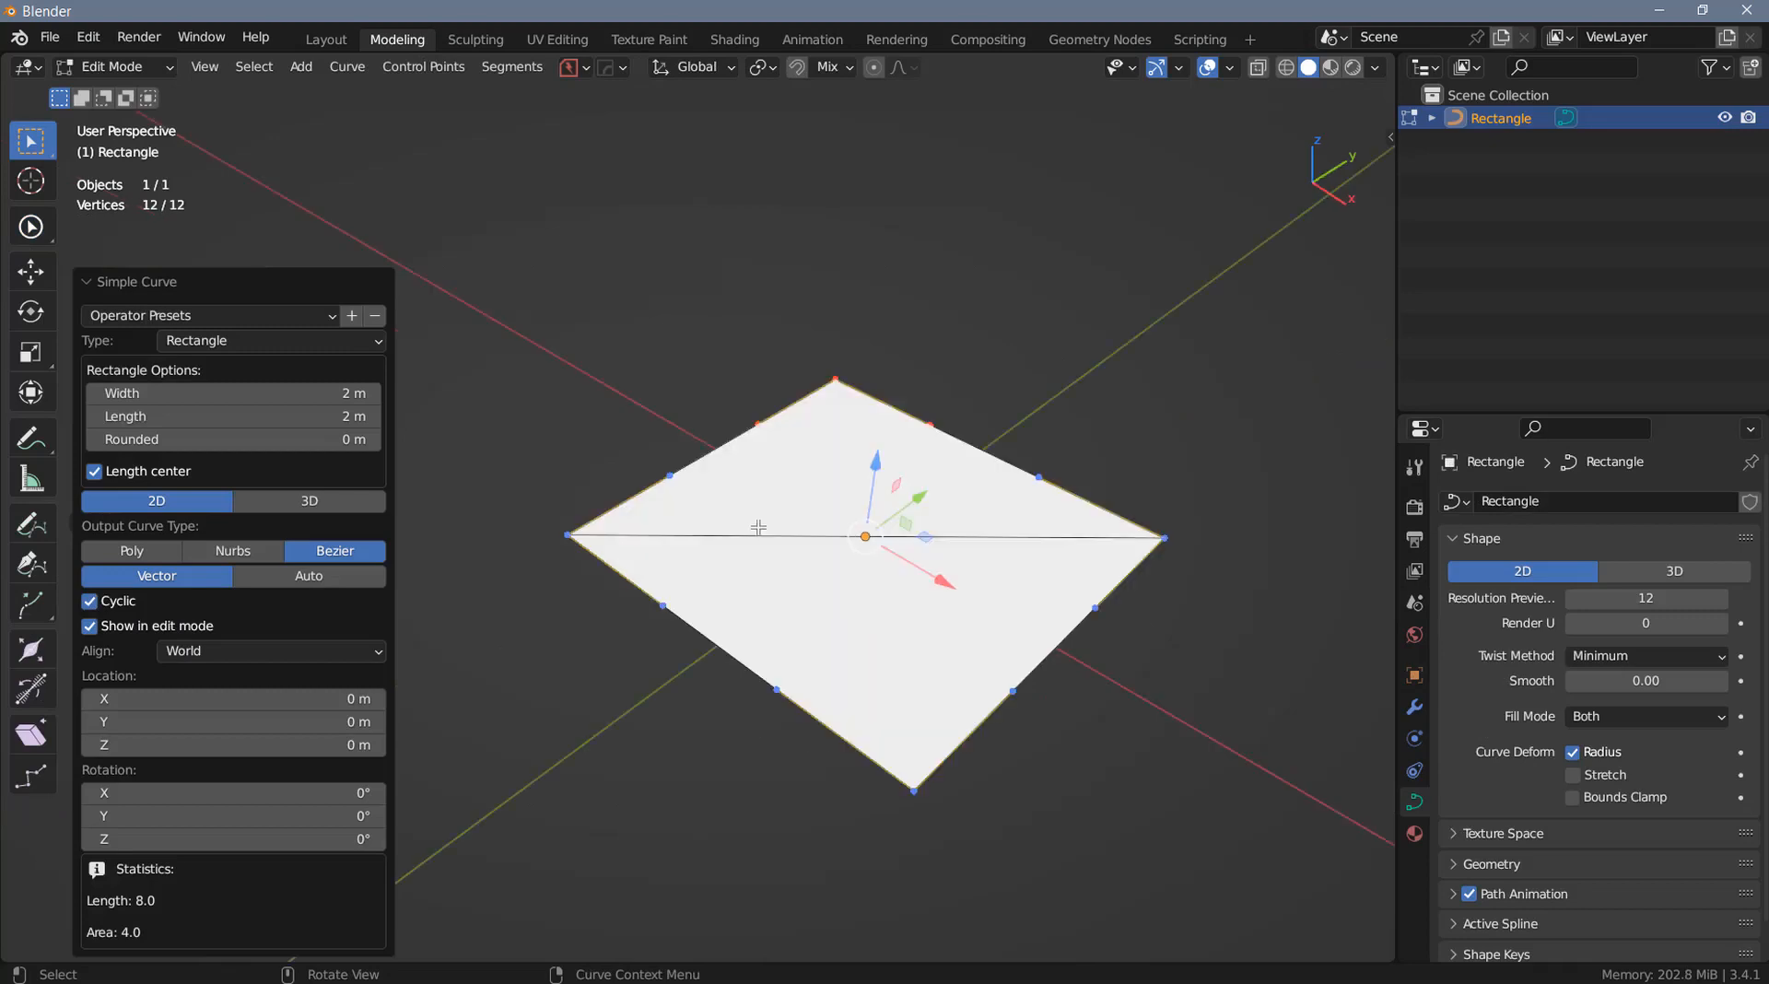
left_click(153, 550)
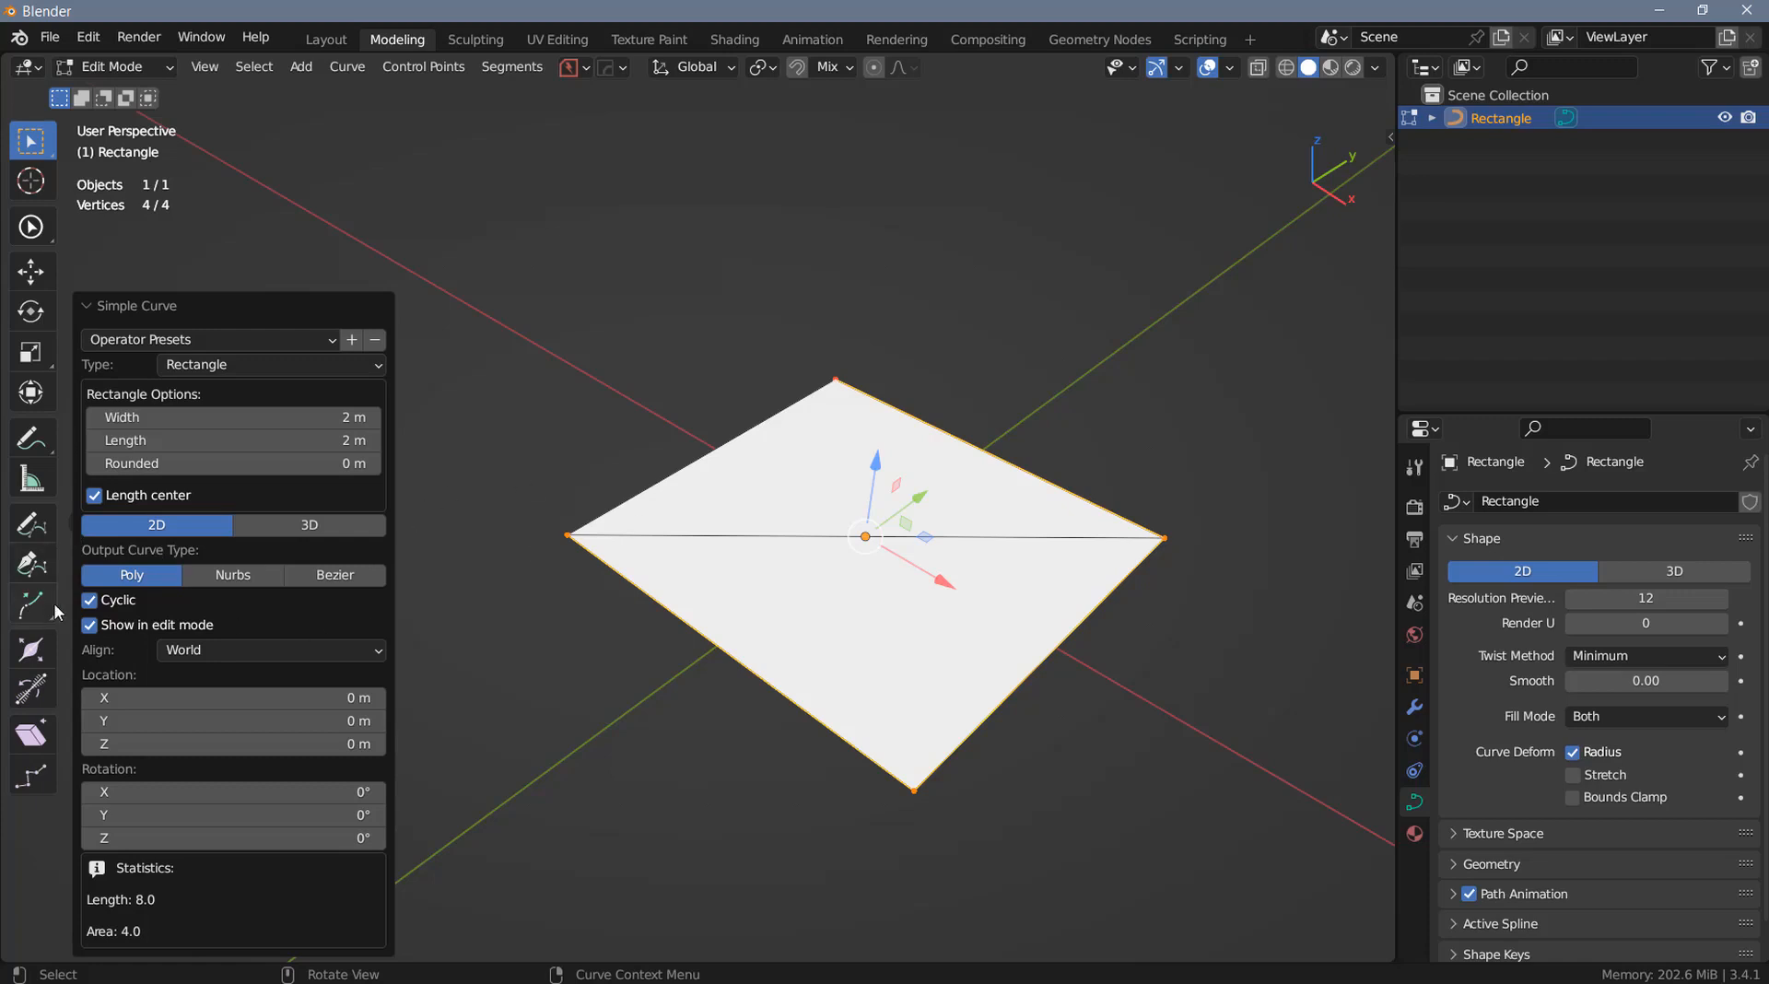
left_click(90, 600)
scroll(885, 557, "down", 3)
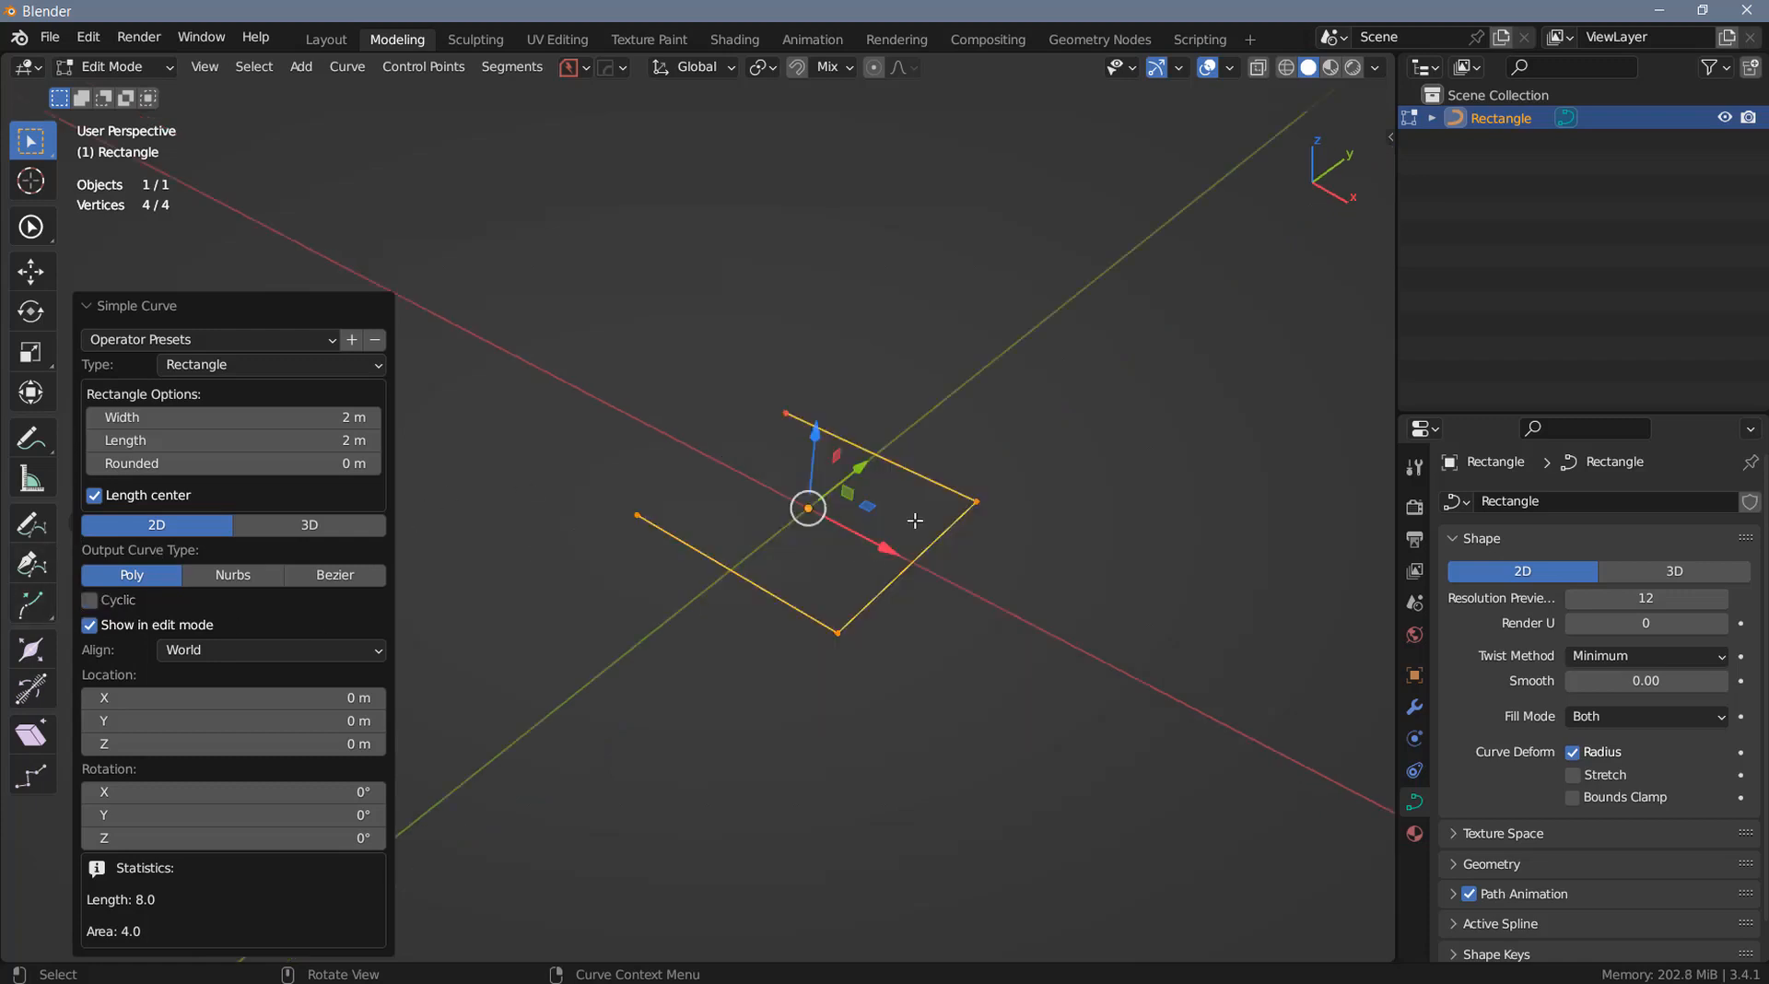
Round one right-angled corner of the open rectangle with Blendulate, using an amount of about 0.96 and 5 segments
left_click(976, 502)
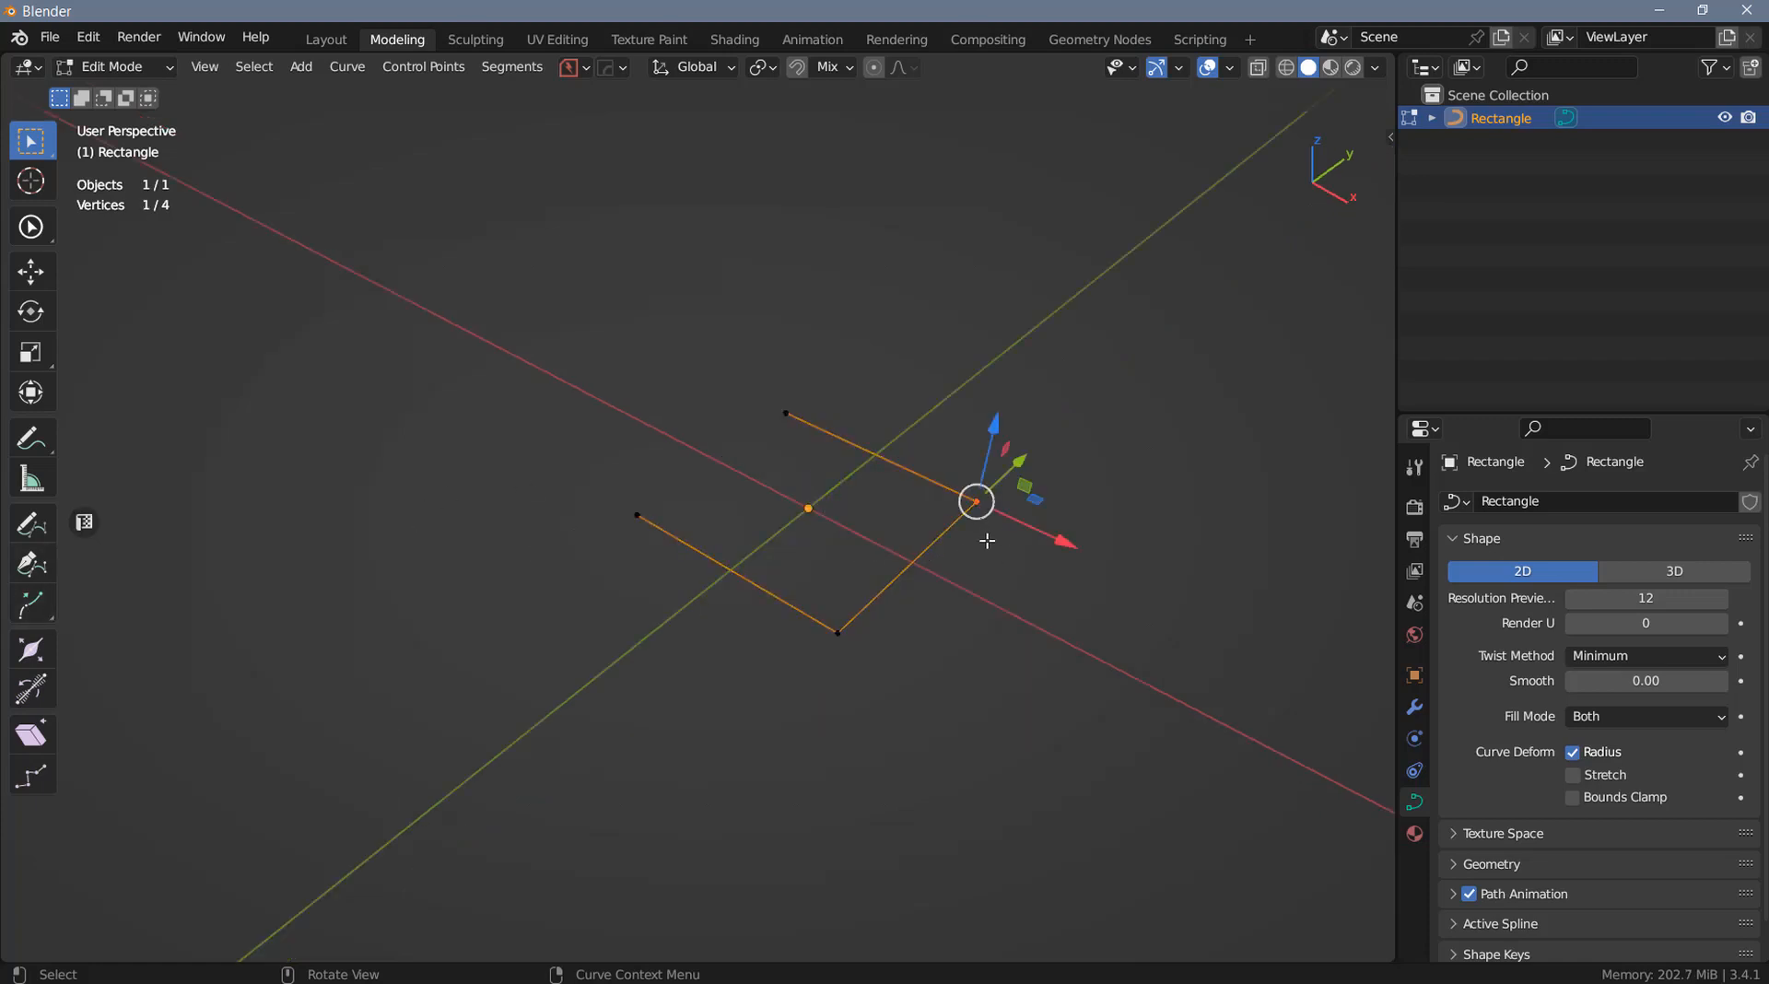
key("y")
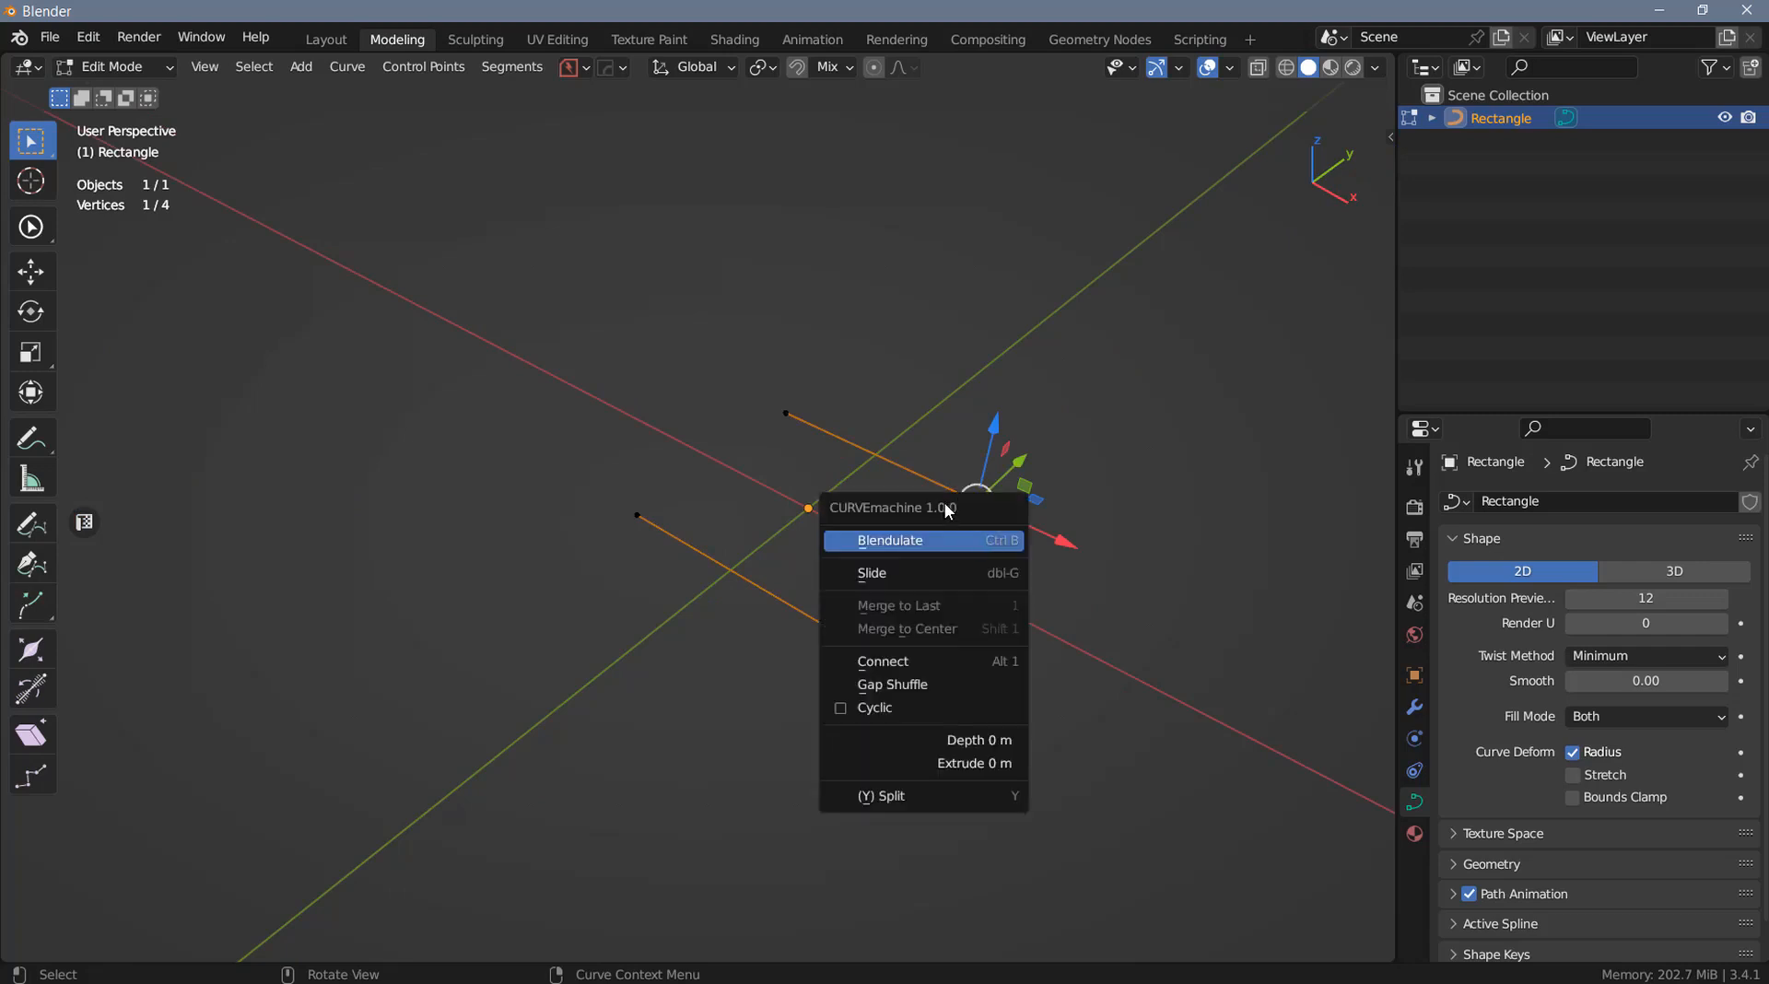
left_click_drag(952, 507, 1192, 382)
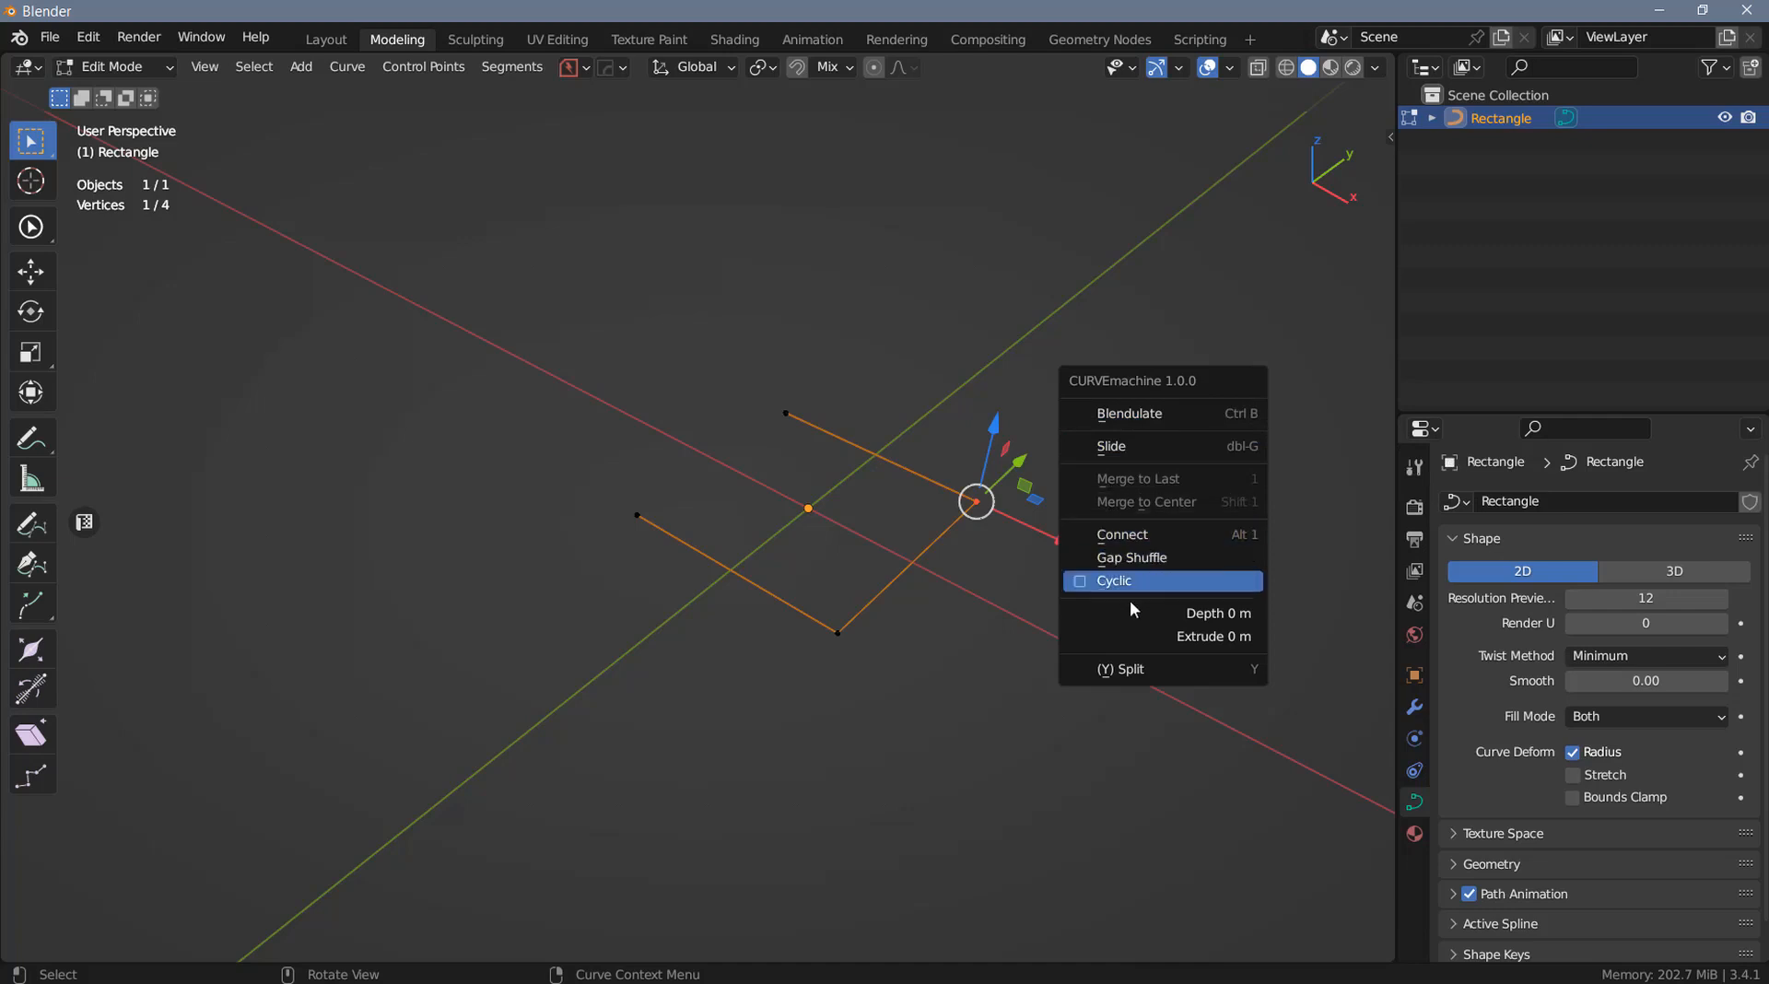
left_click(1190, 415)
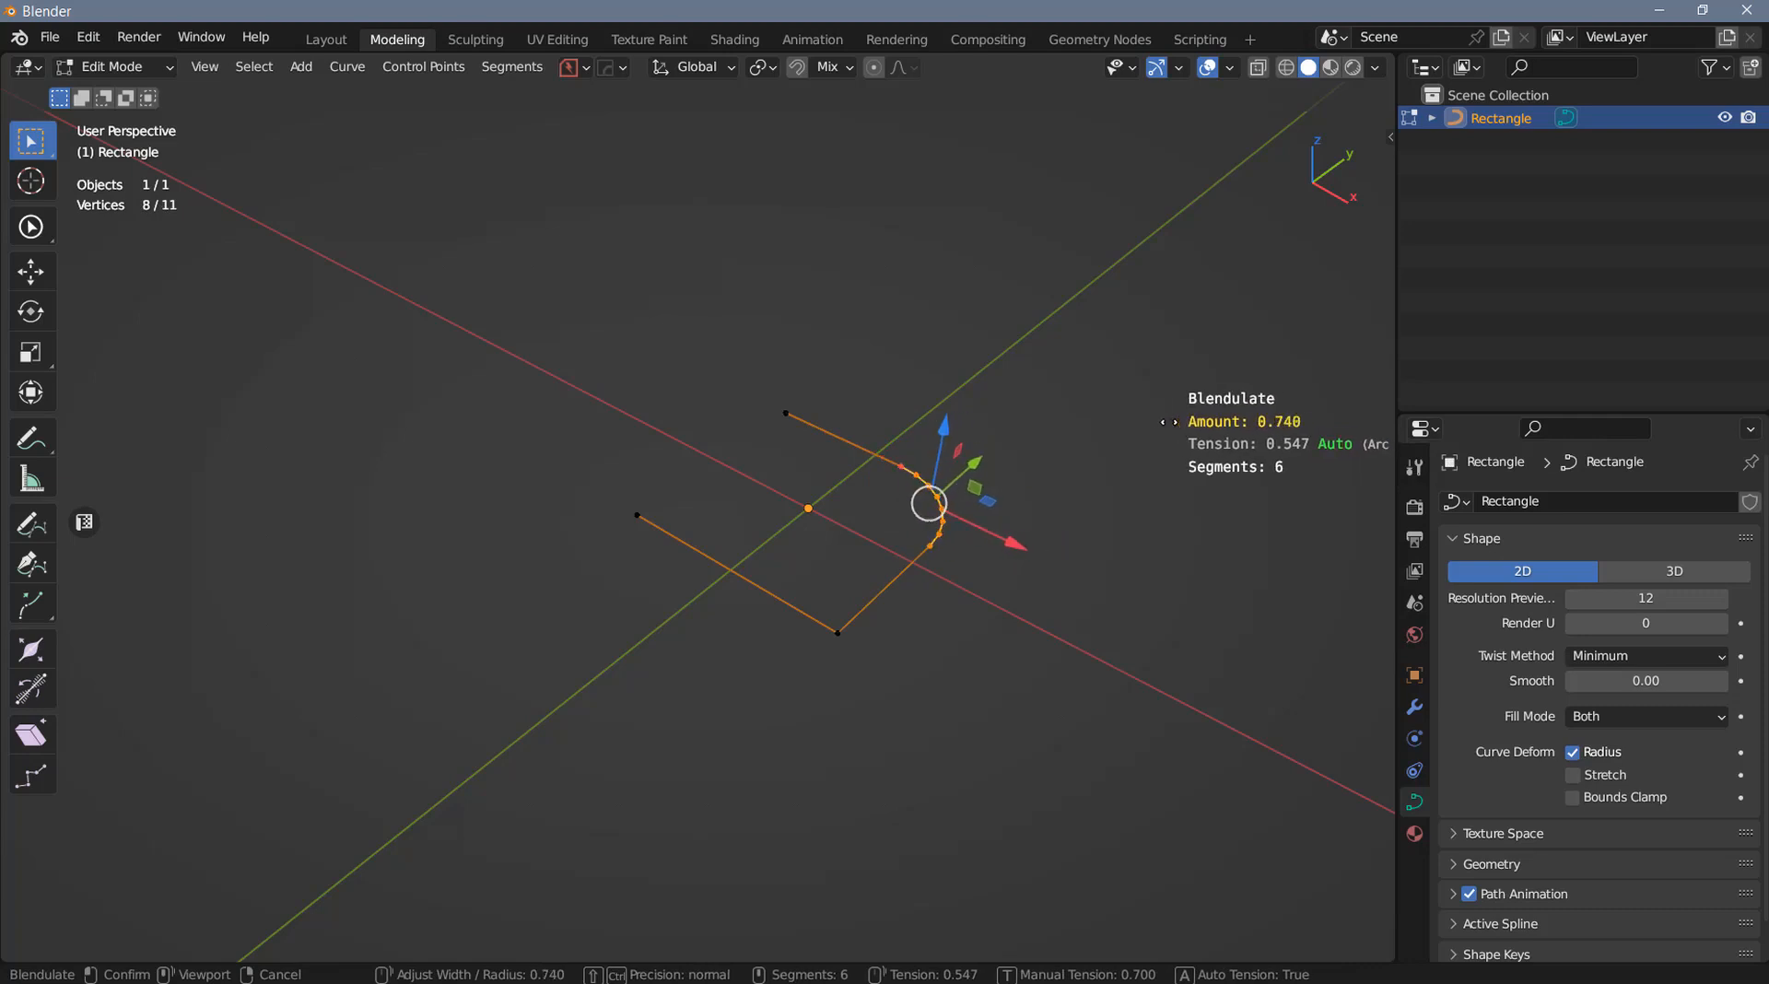
scroll(1168, 422, "down", 3)
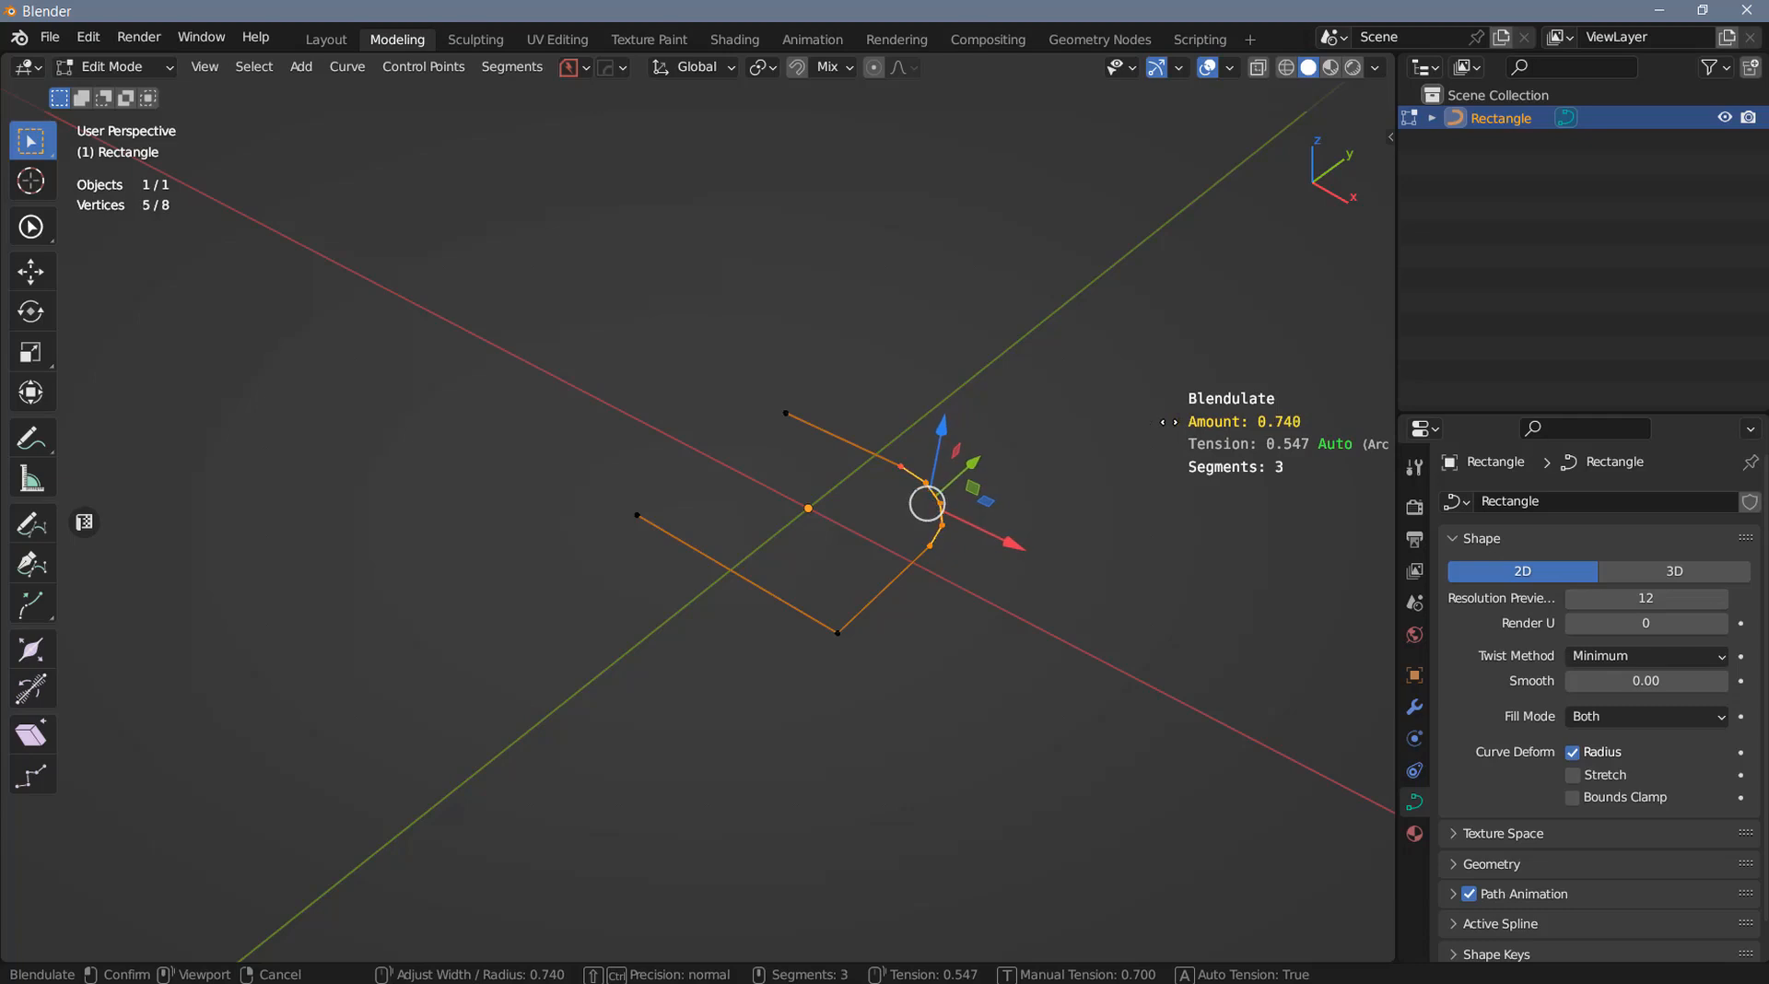
scroll(1168, 422, "up", 4)
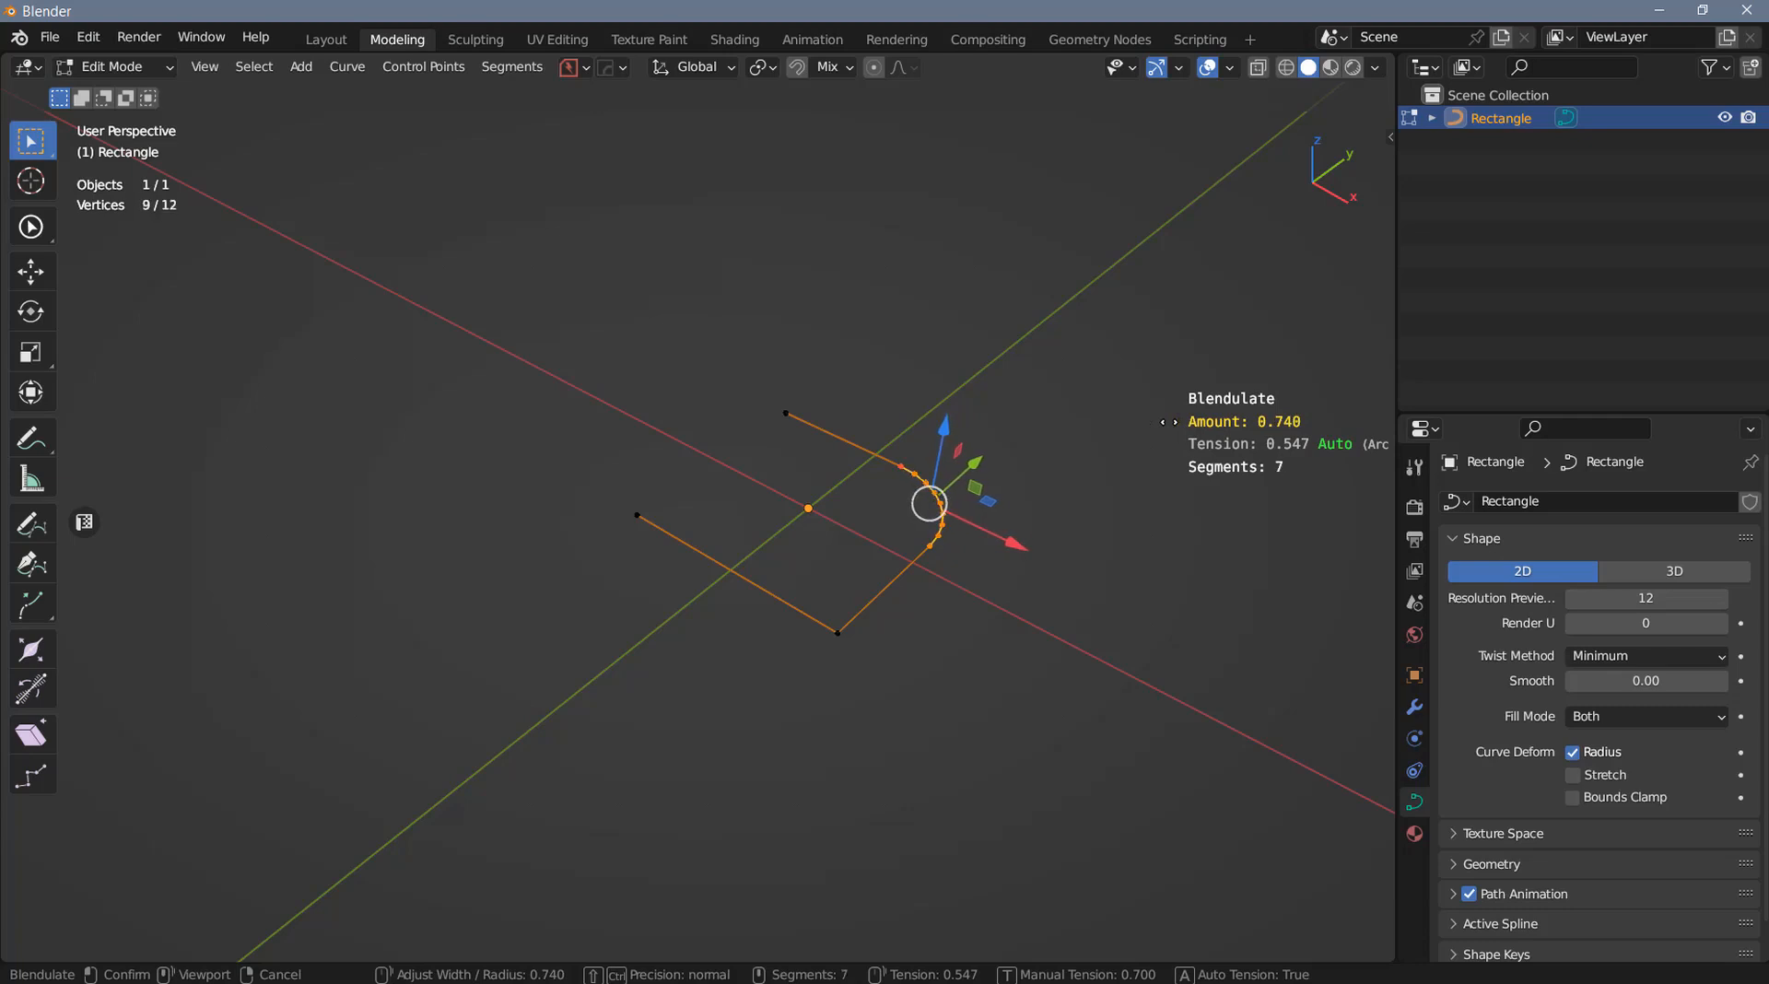
scroll(1168, 422, "down", 2)
scroll(1168, 421, "up", 2)
scroll(1168, 422, "down", 2)
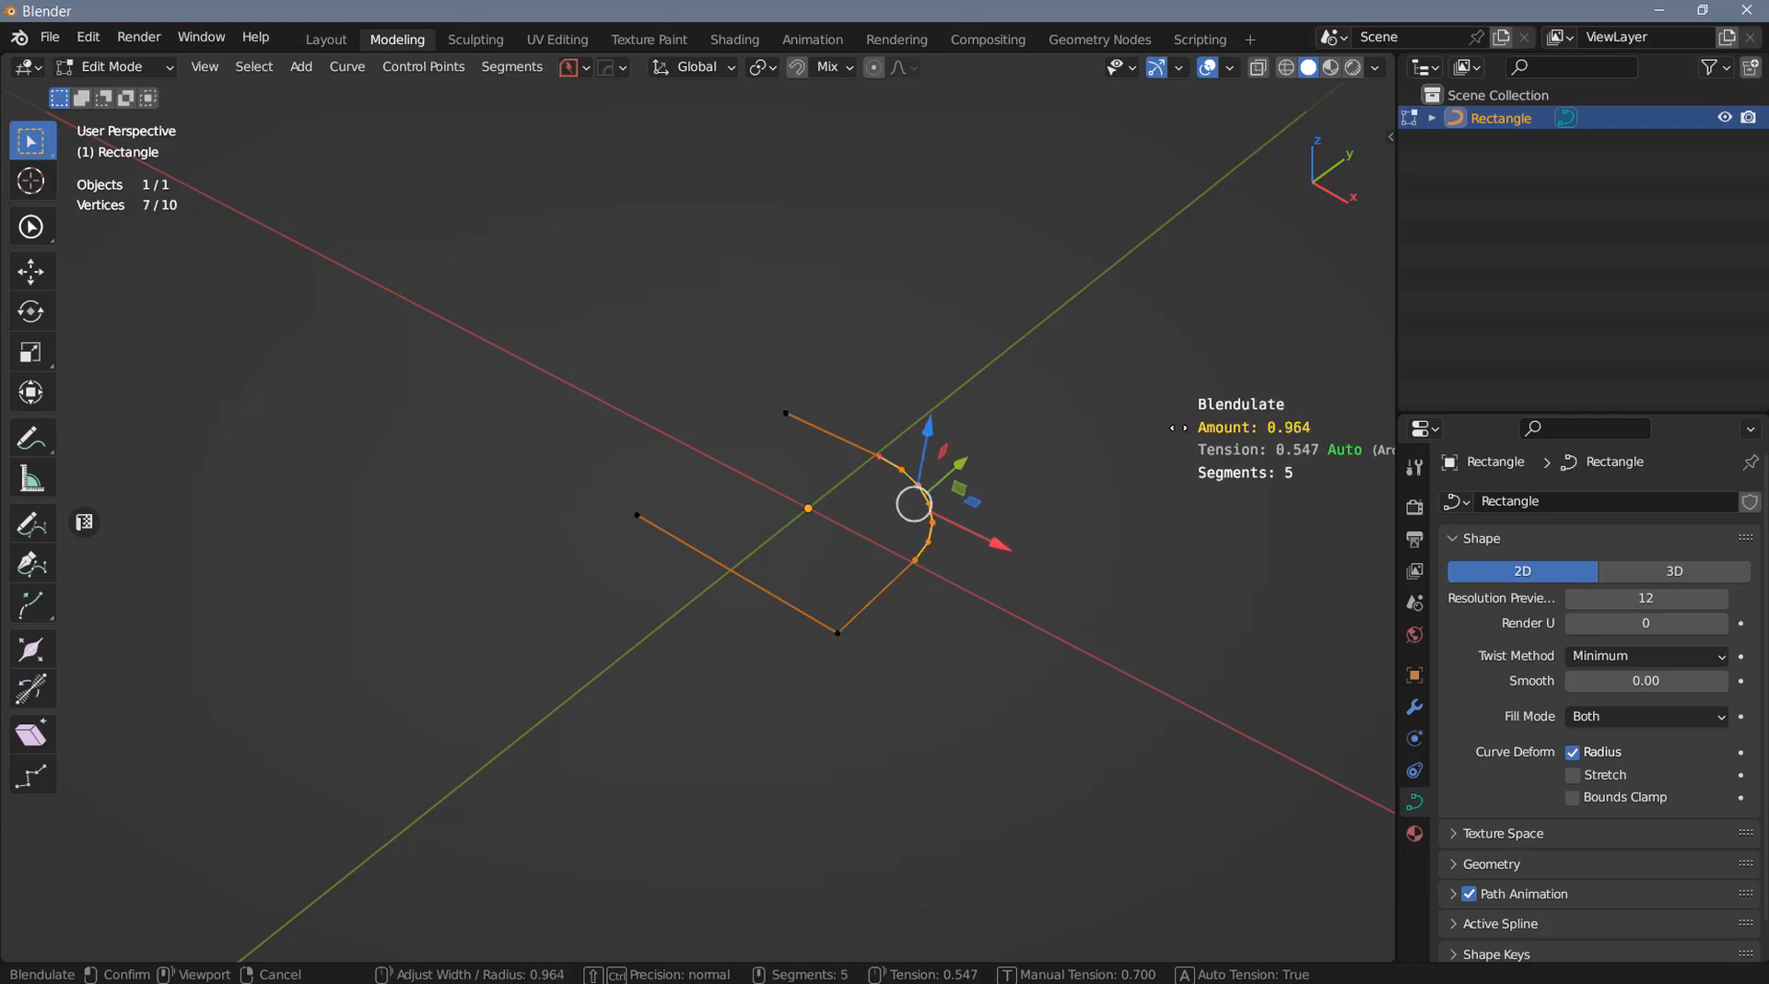
left_click(1177, 427)
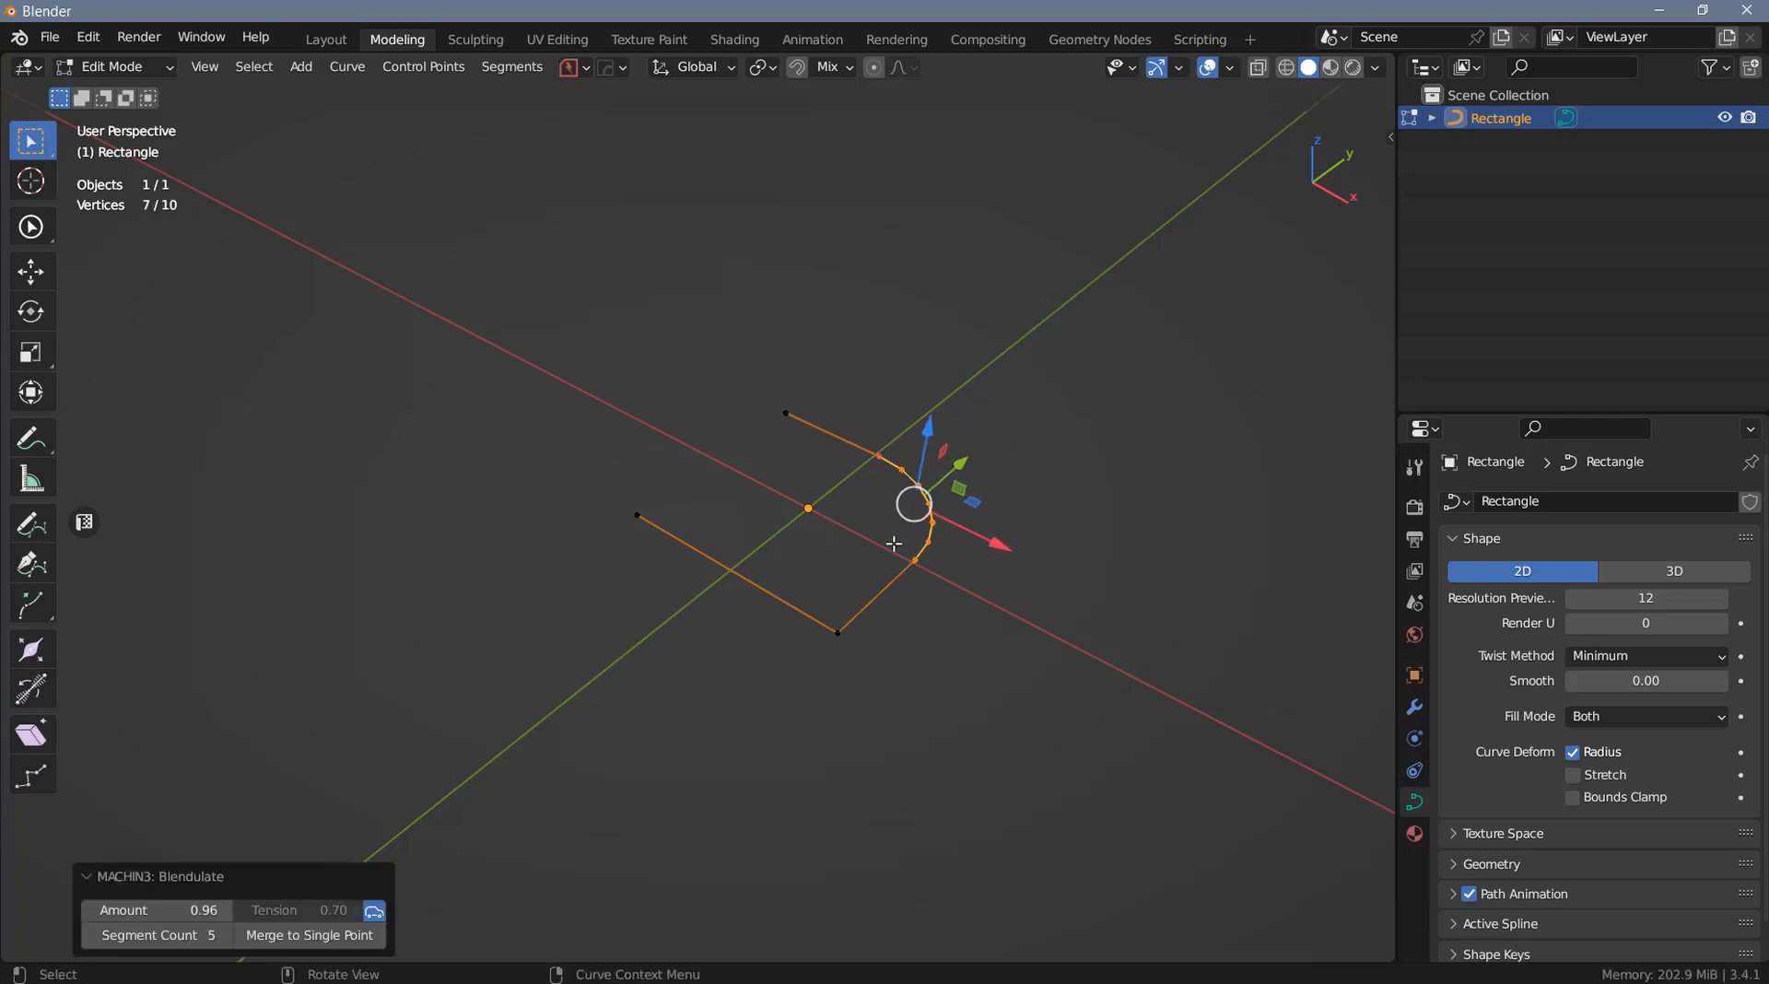
Set the corner blend's amount to 1.47 and its segment count to 13
scroll(894, 543, "up", 1)
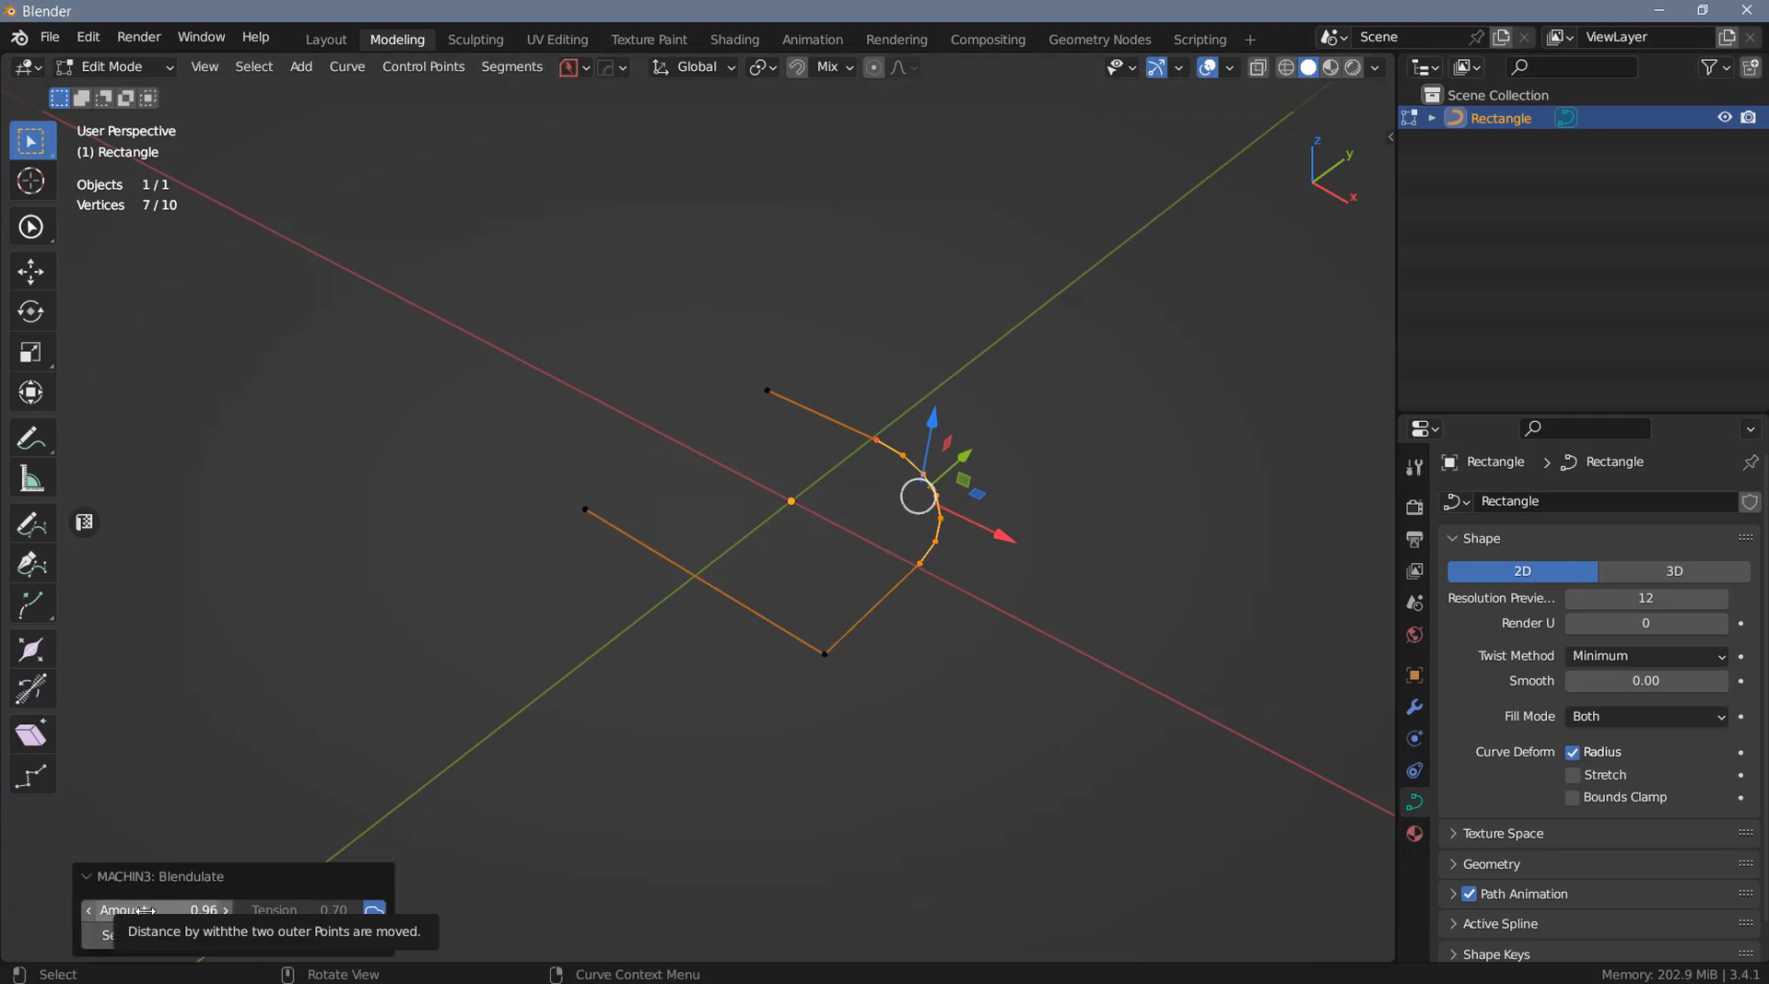
left_click_drag(142, 910, 194, 934)
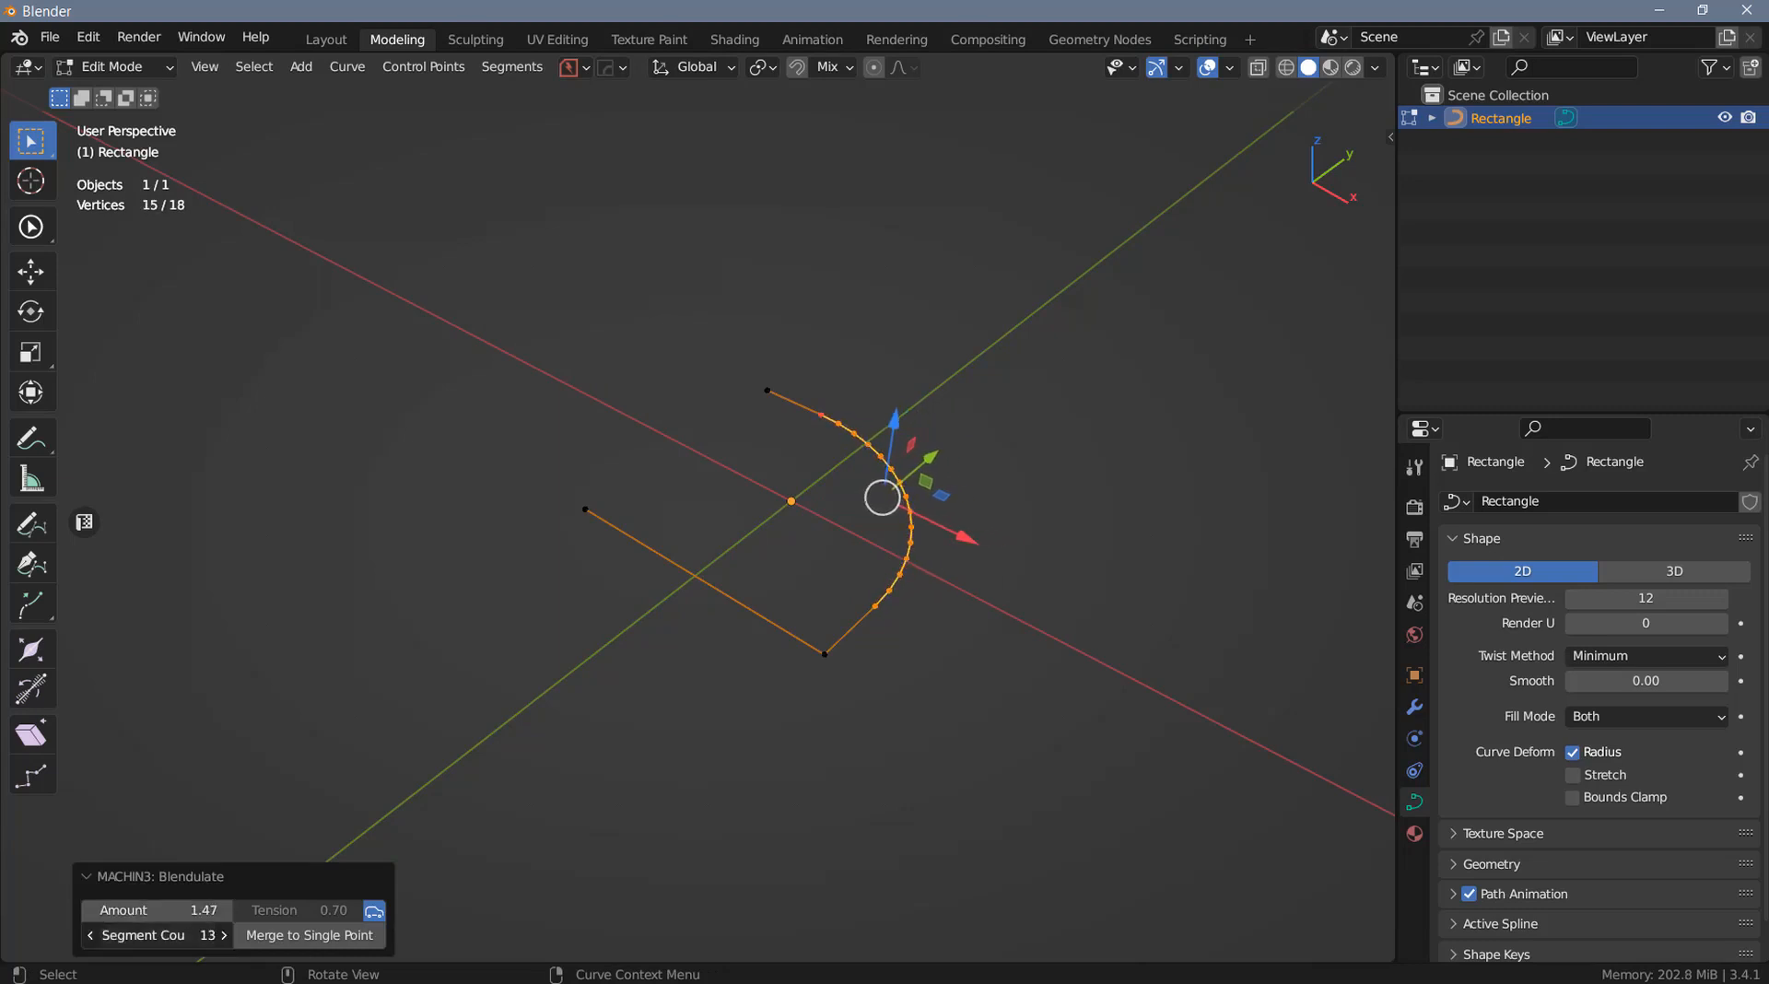
Try Merge to Single Point and a manual tension of 0.34 on the blend, and restore the multi-point arc with automatic tension
left_click(304, 935)
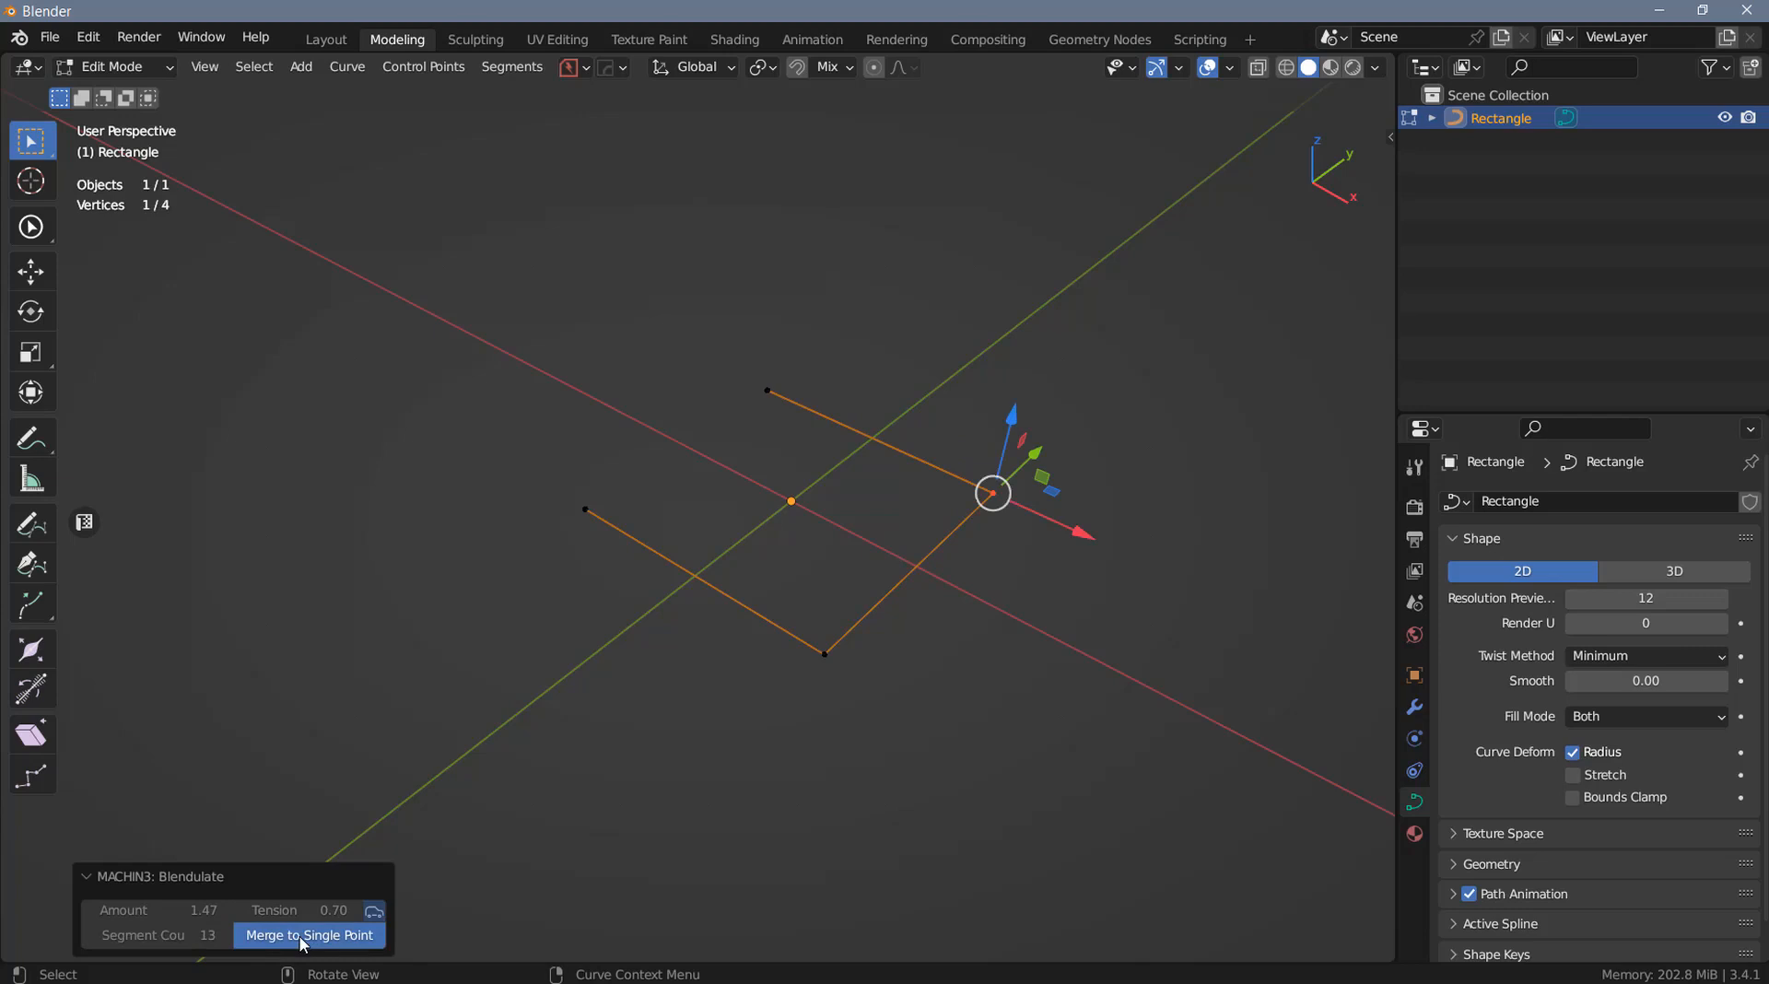
left_click(304, 935)
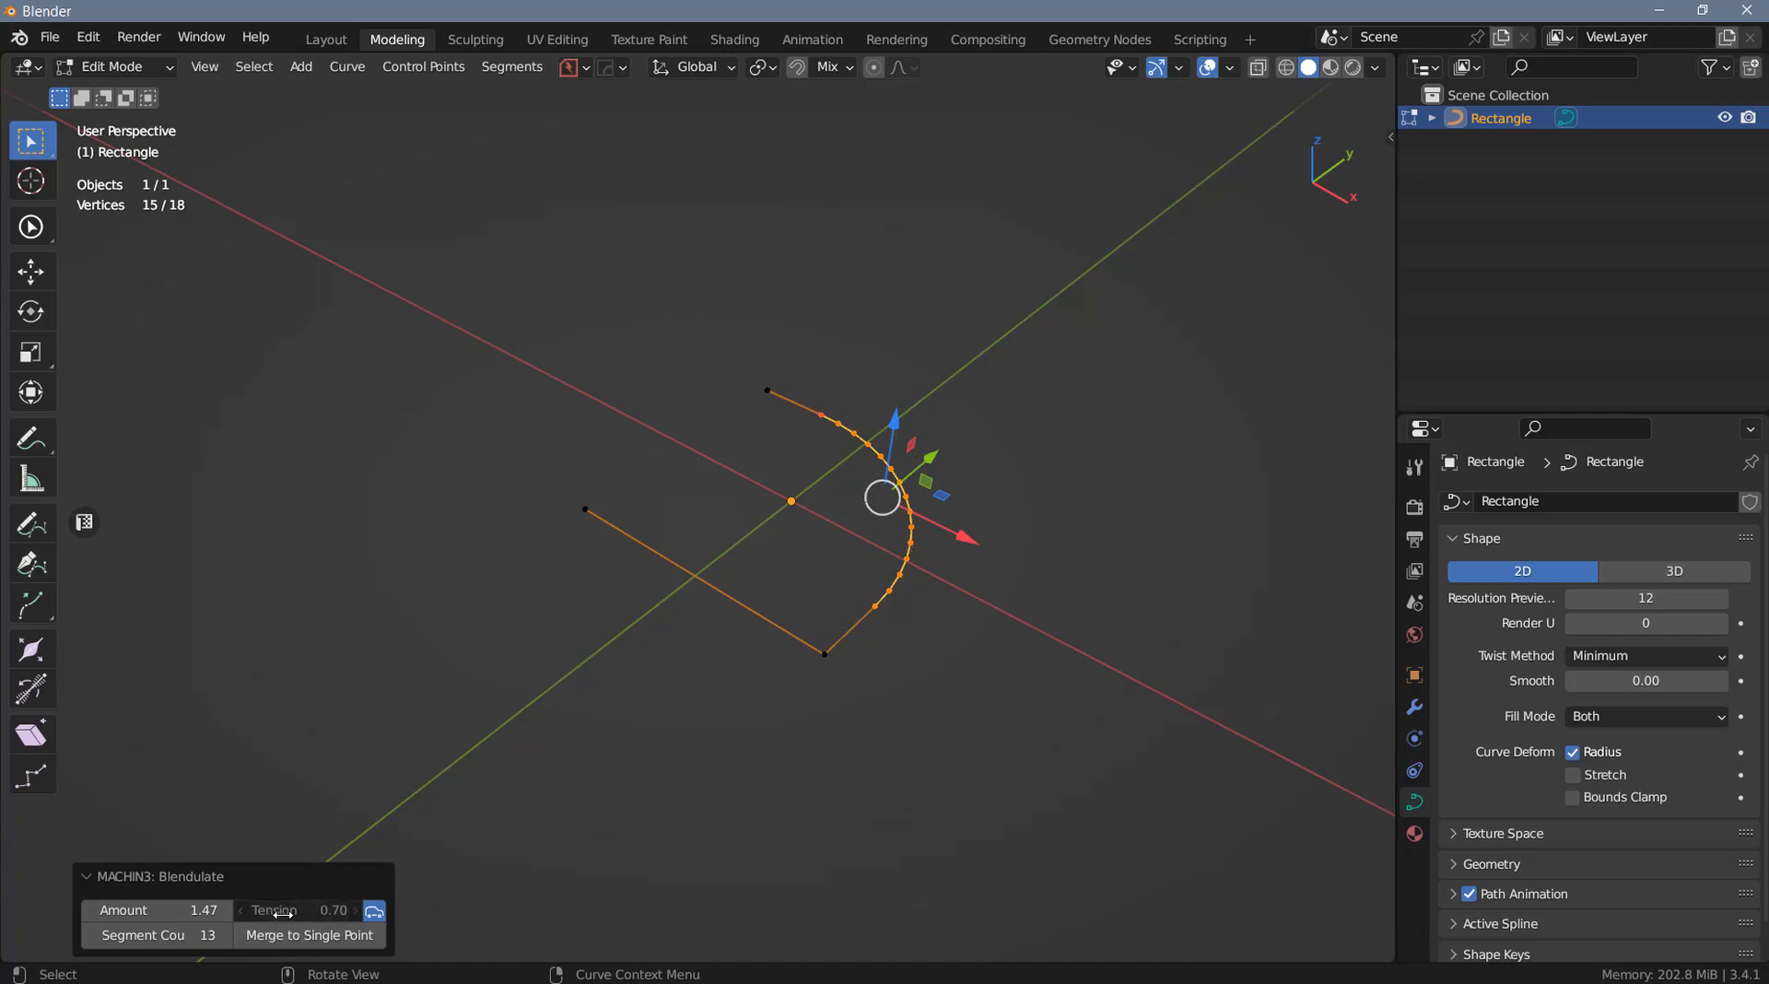
mouse_move(283, 913)
left_mouse_down()
mouse_move(338, 913)
mouse_move(271, 913)
left_mouse_up()
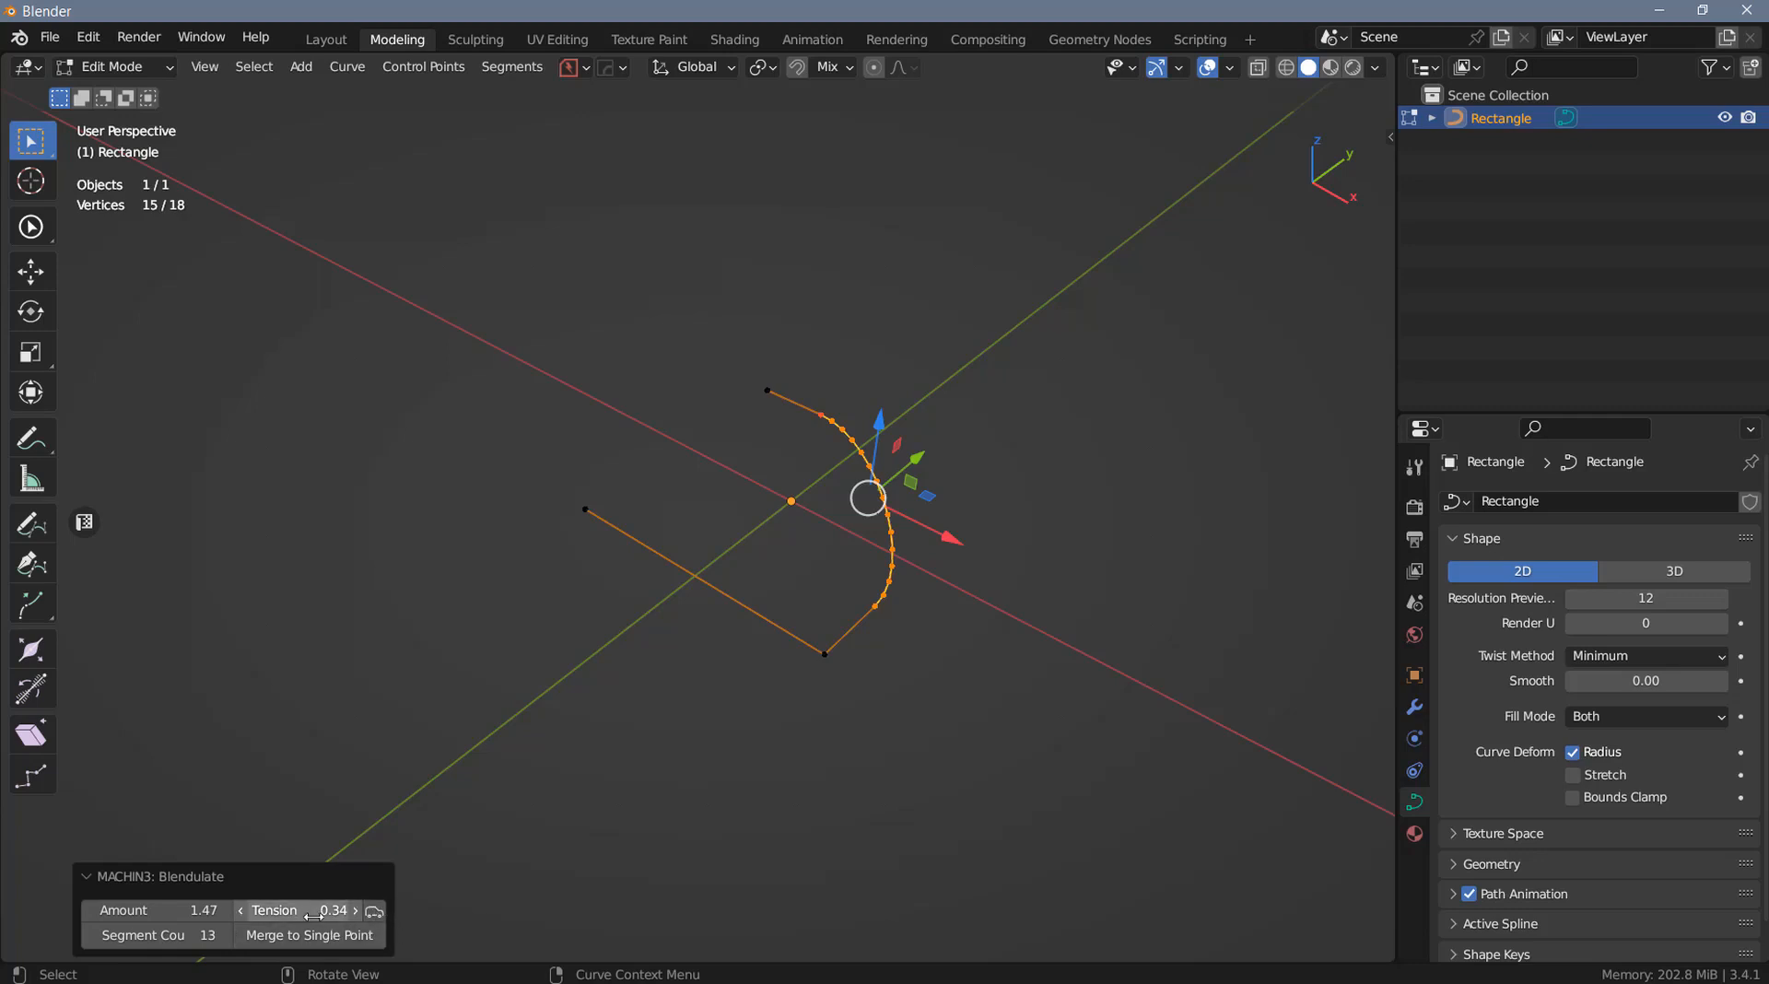
left_click(374, 915)
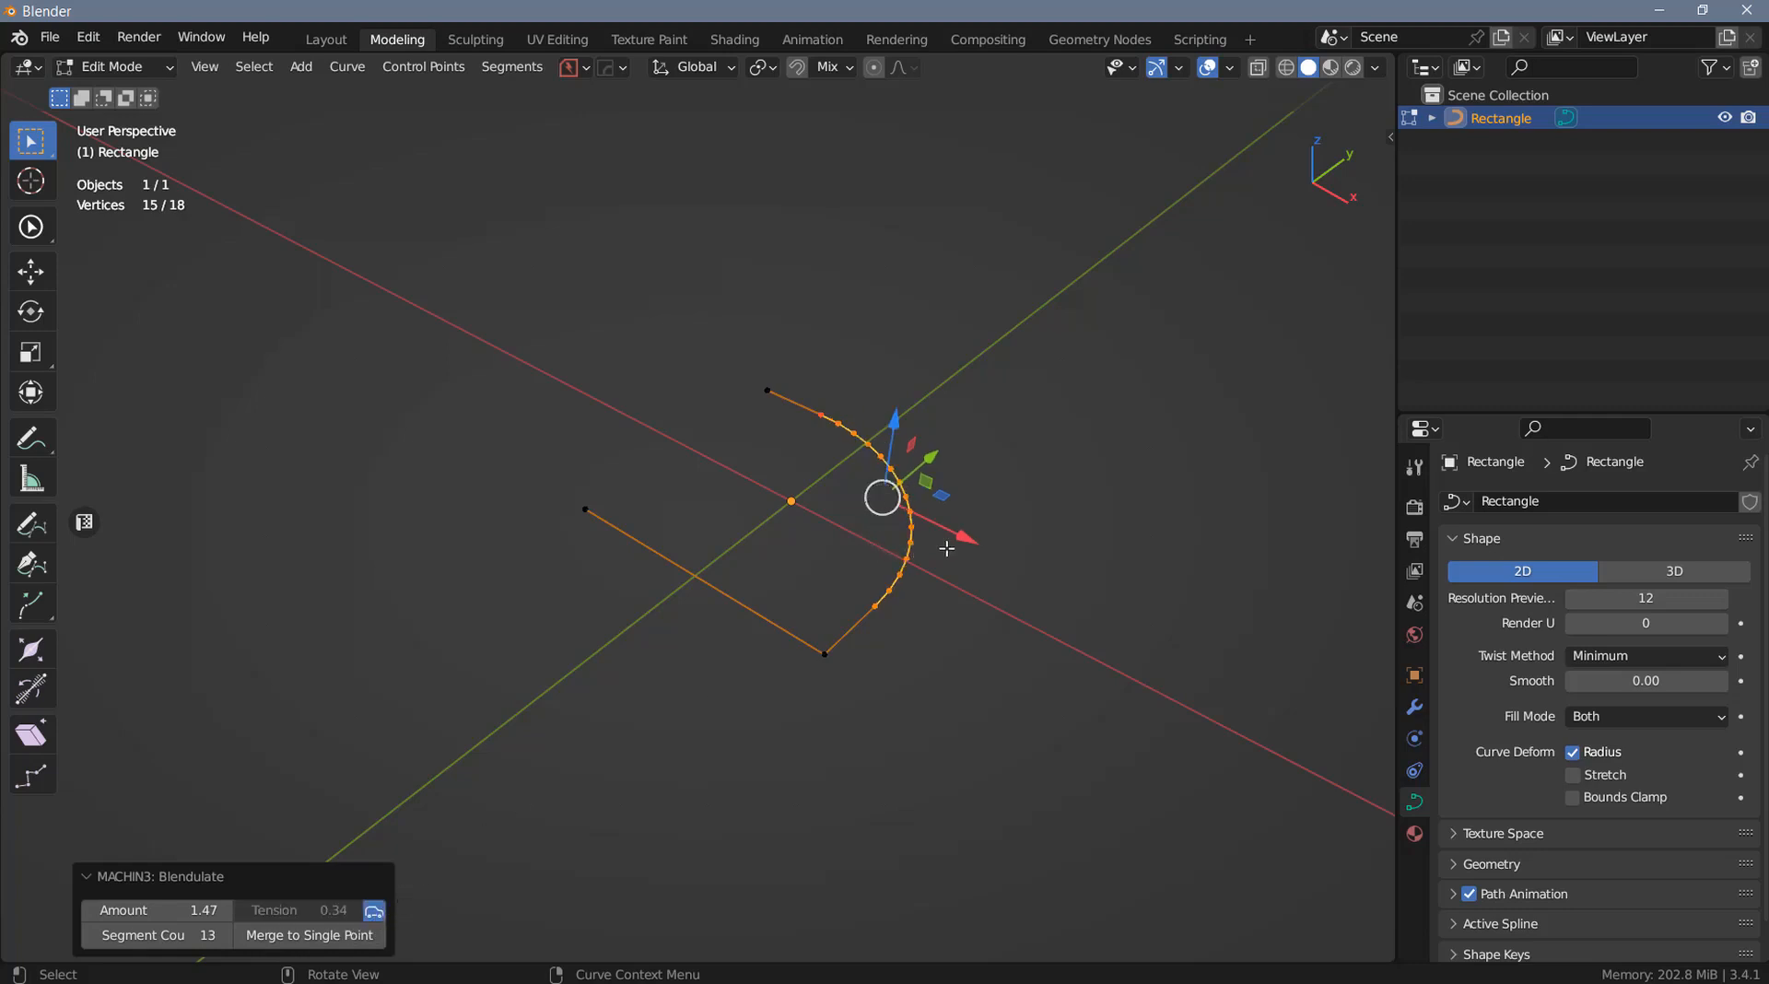
Select all points of the rounded corner and blend them again with Blendulate, using an amount of about -0.75 and 6 segments
left_click(888, 591)
middle_click_drag(867, 531, 839, 563)
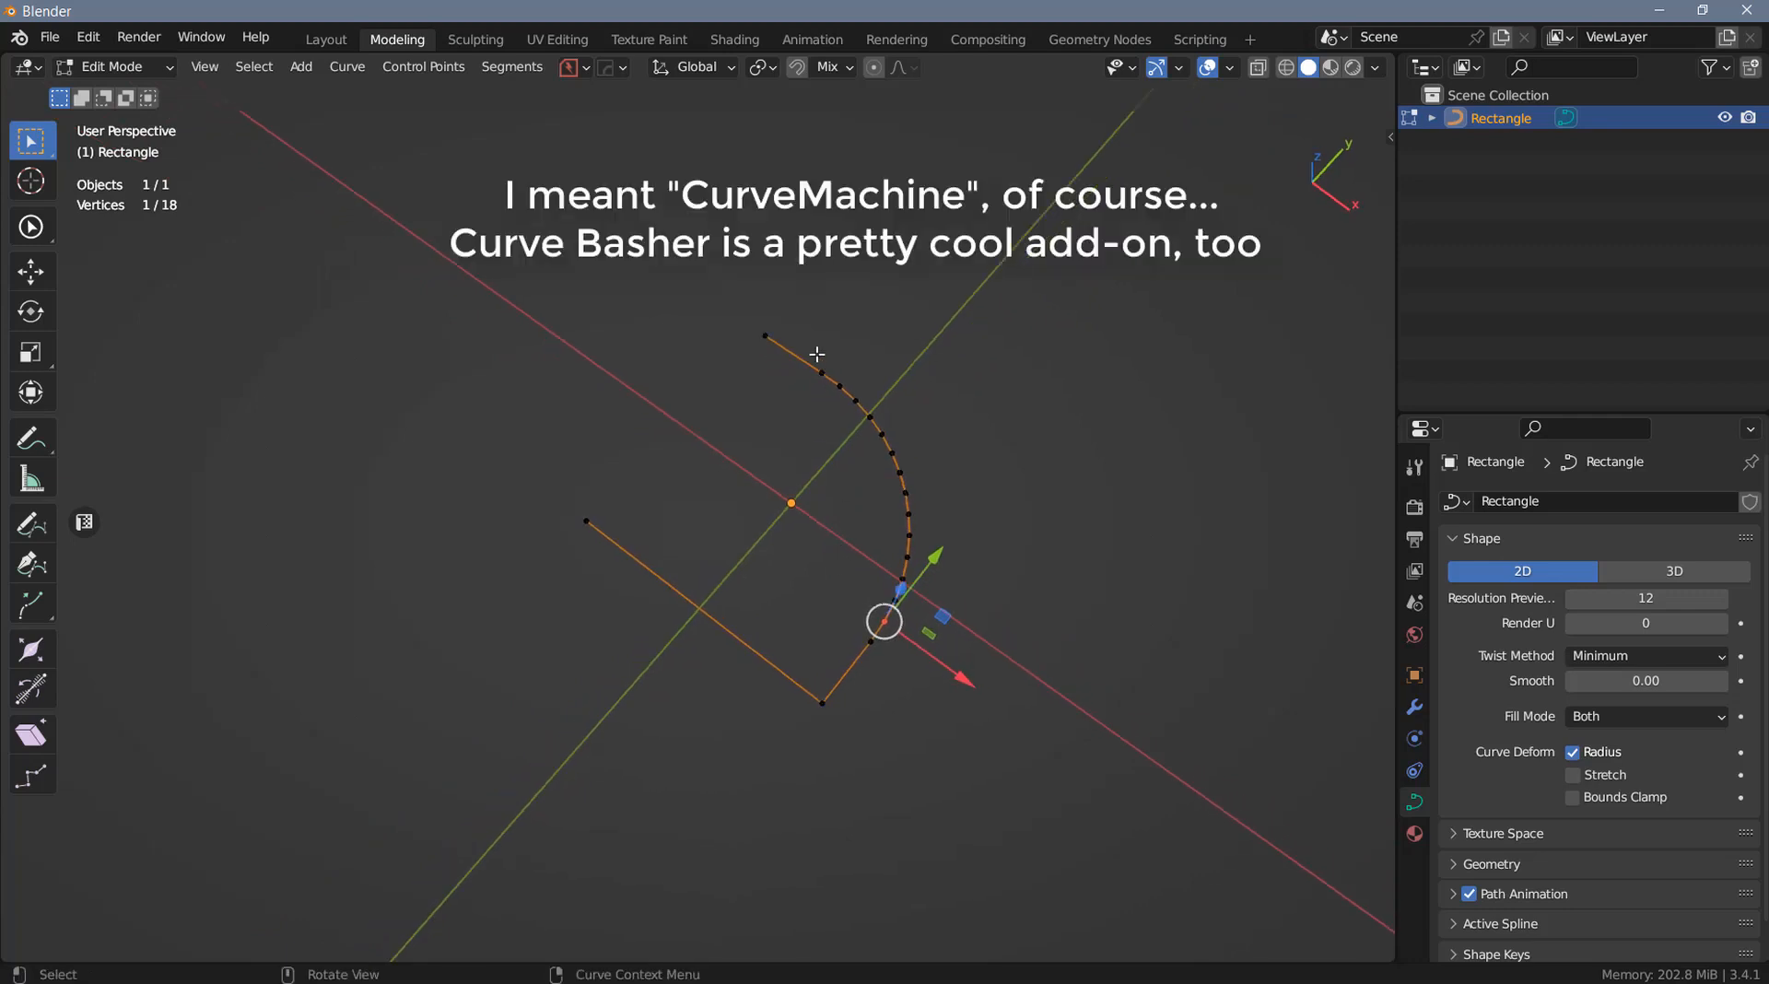
left_click_drag(815, 355, 992, 639)
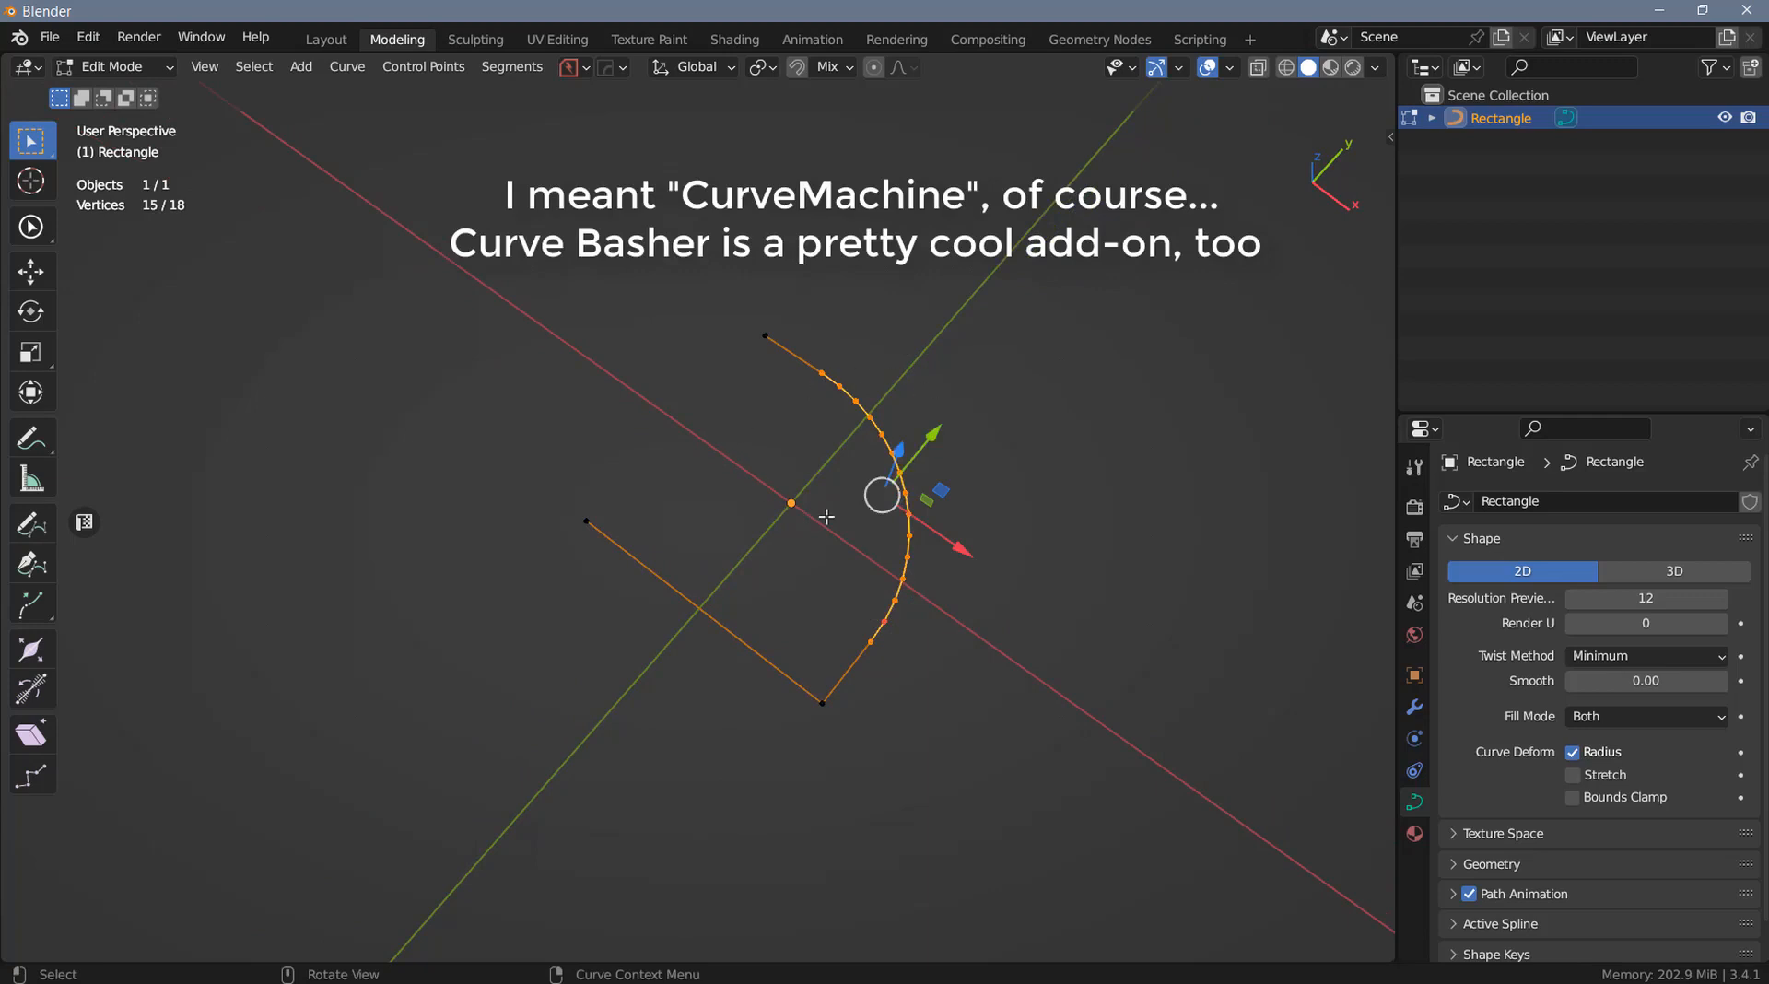
middle_click_drag(790, 490, 794, 459)
key("y")
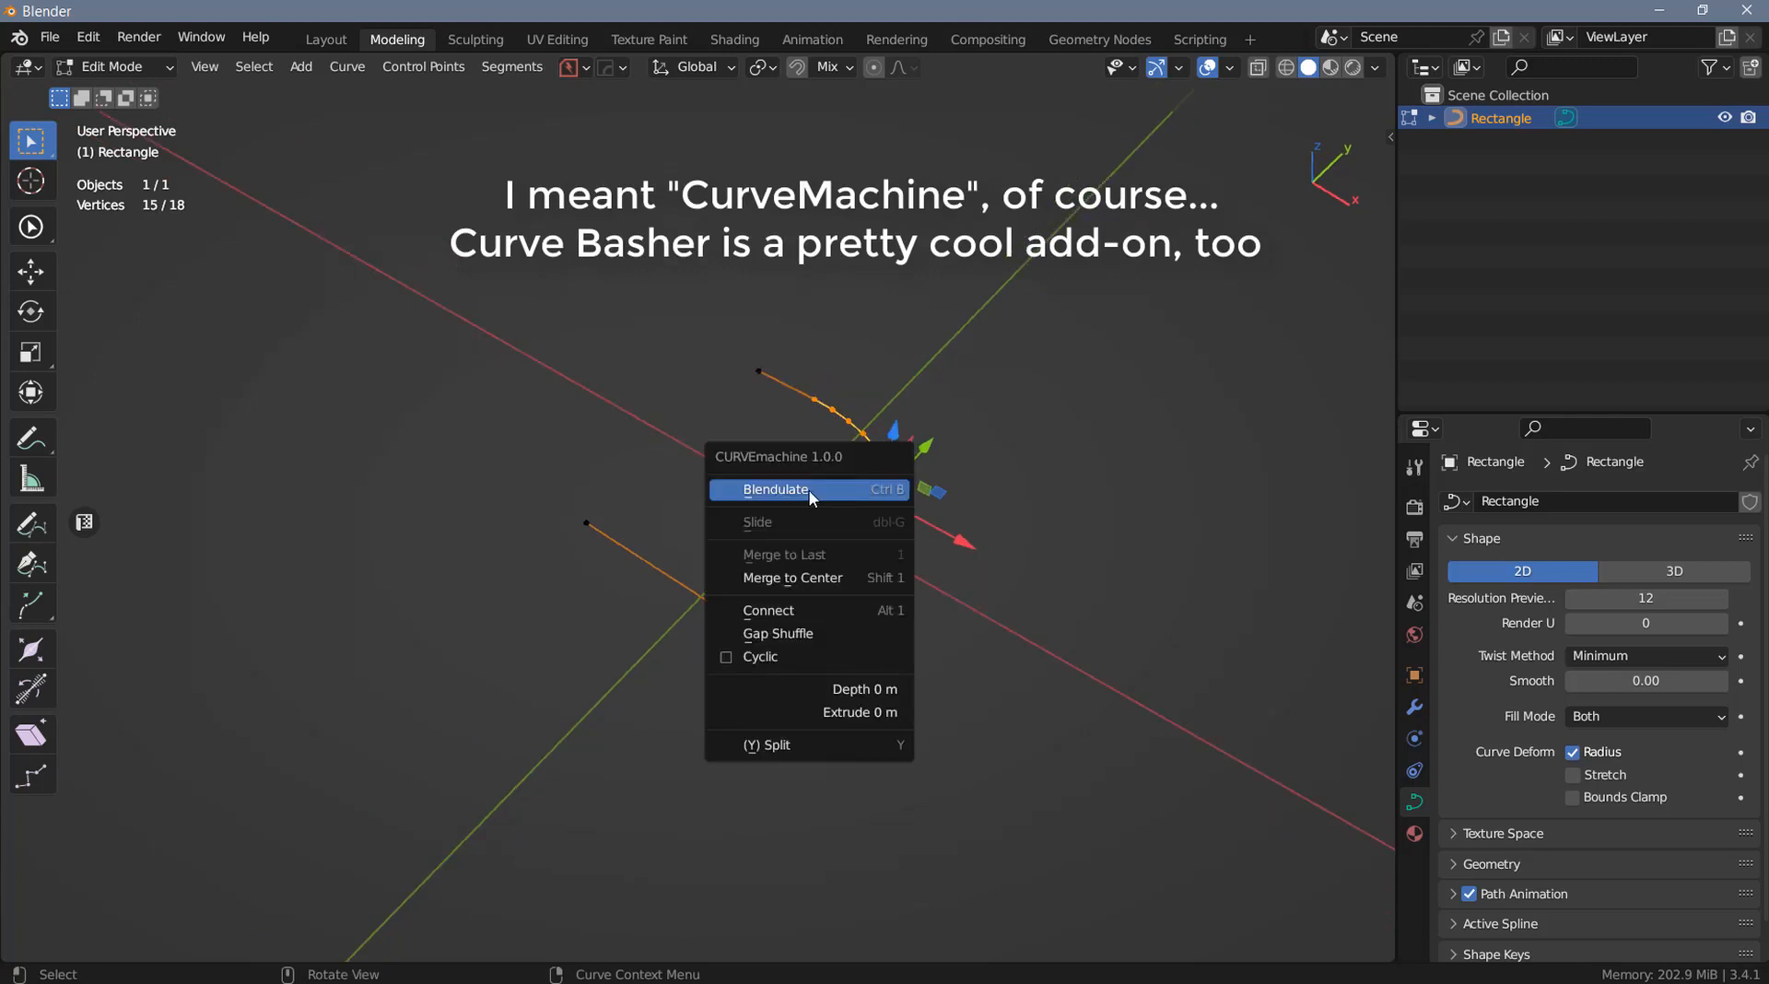
left_click(809, 489)
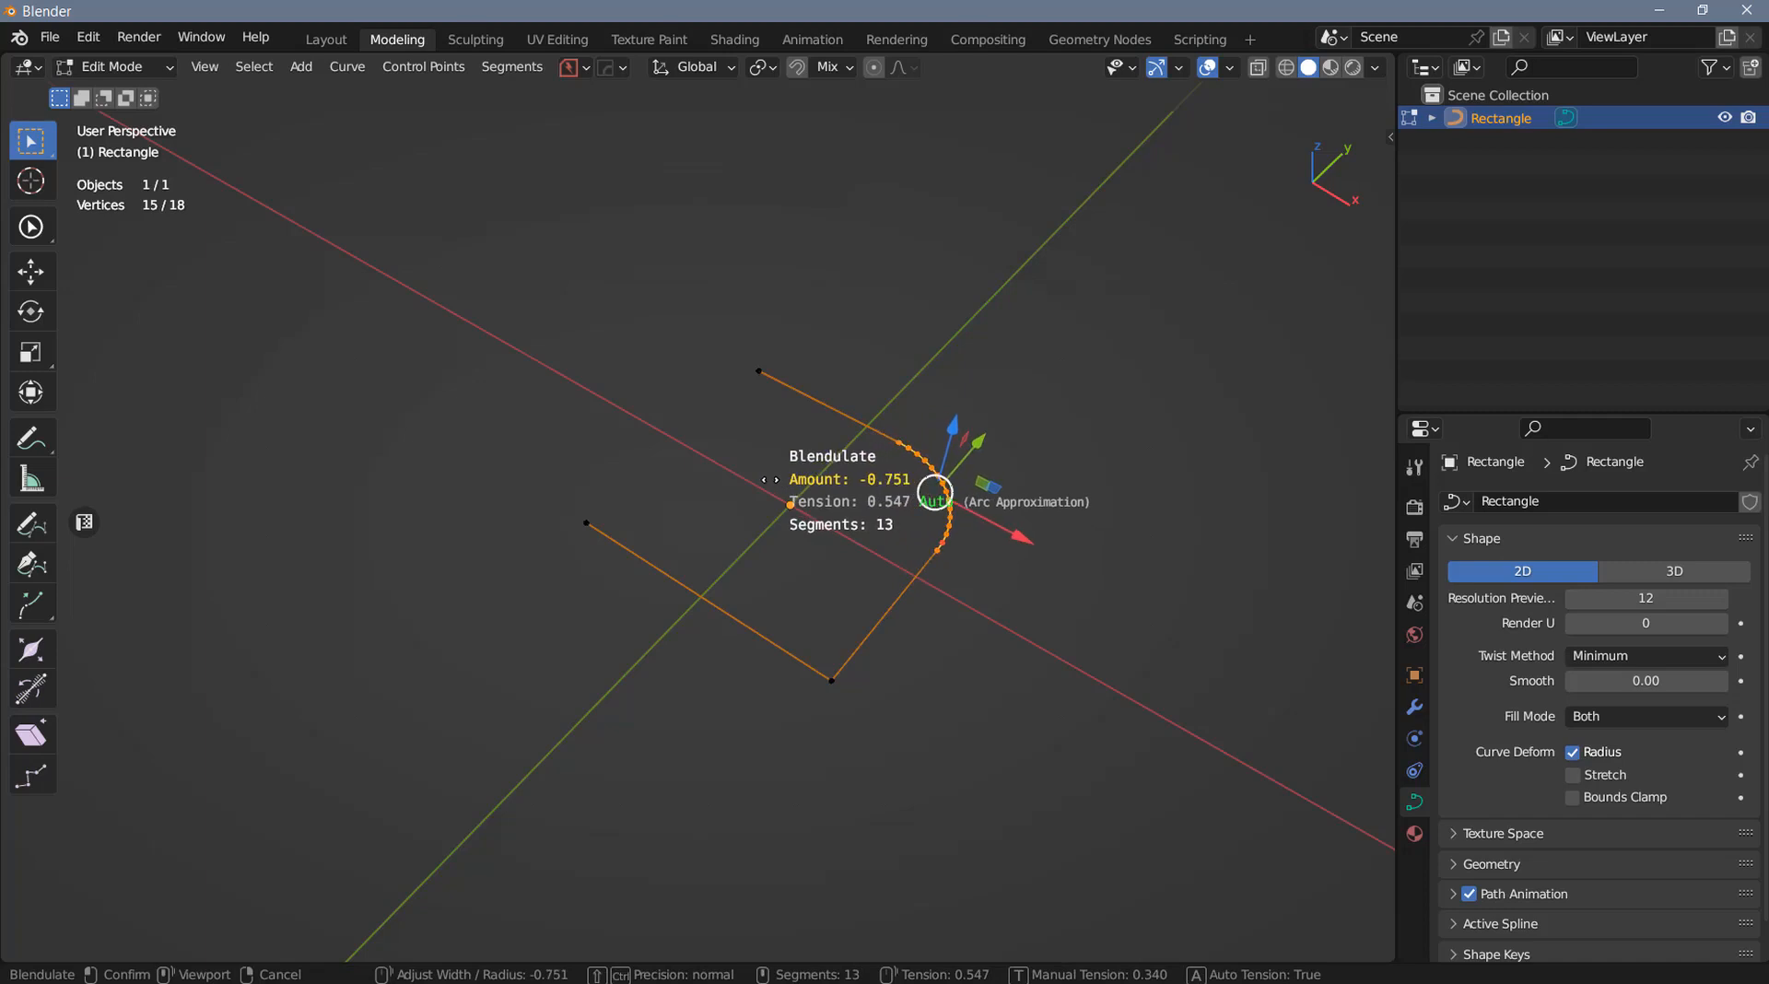
scroll(770, 479, "down", 10)
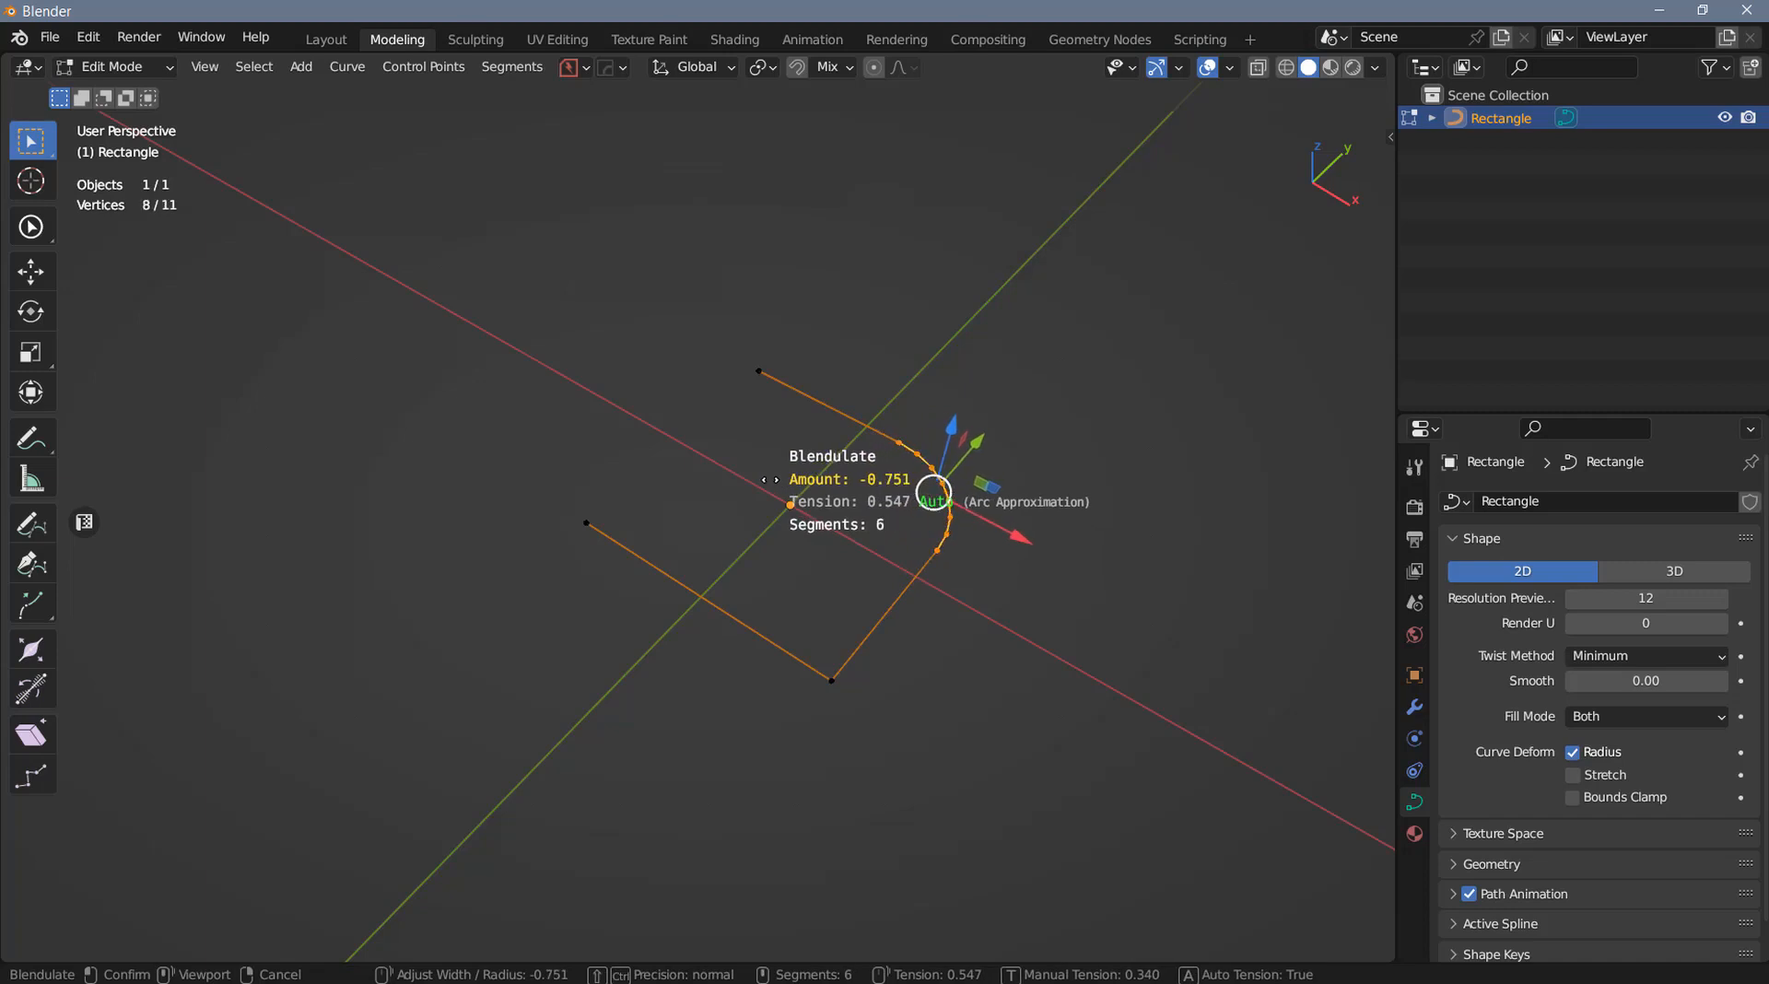
scroll(770, 479, "up", 3)
left_click(770, 479)
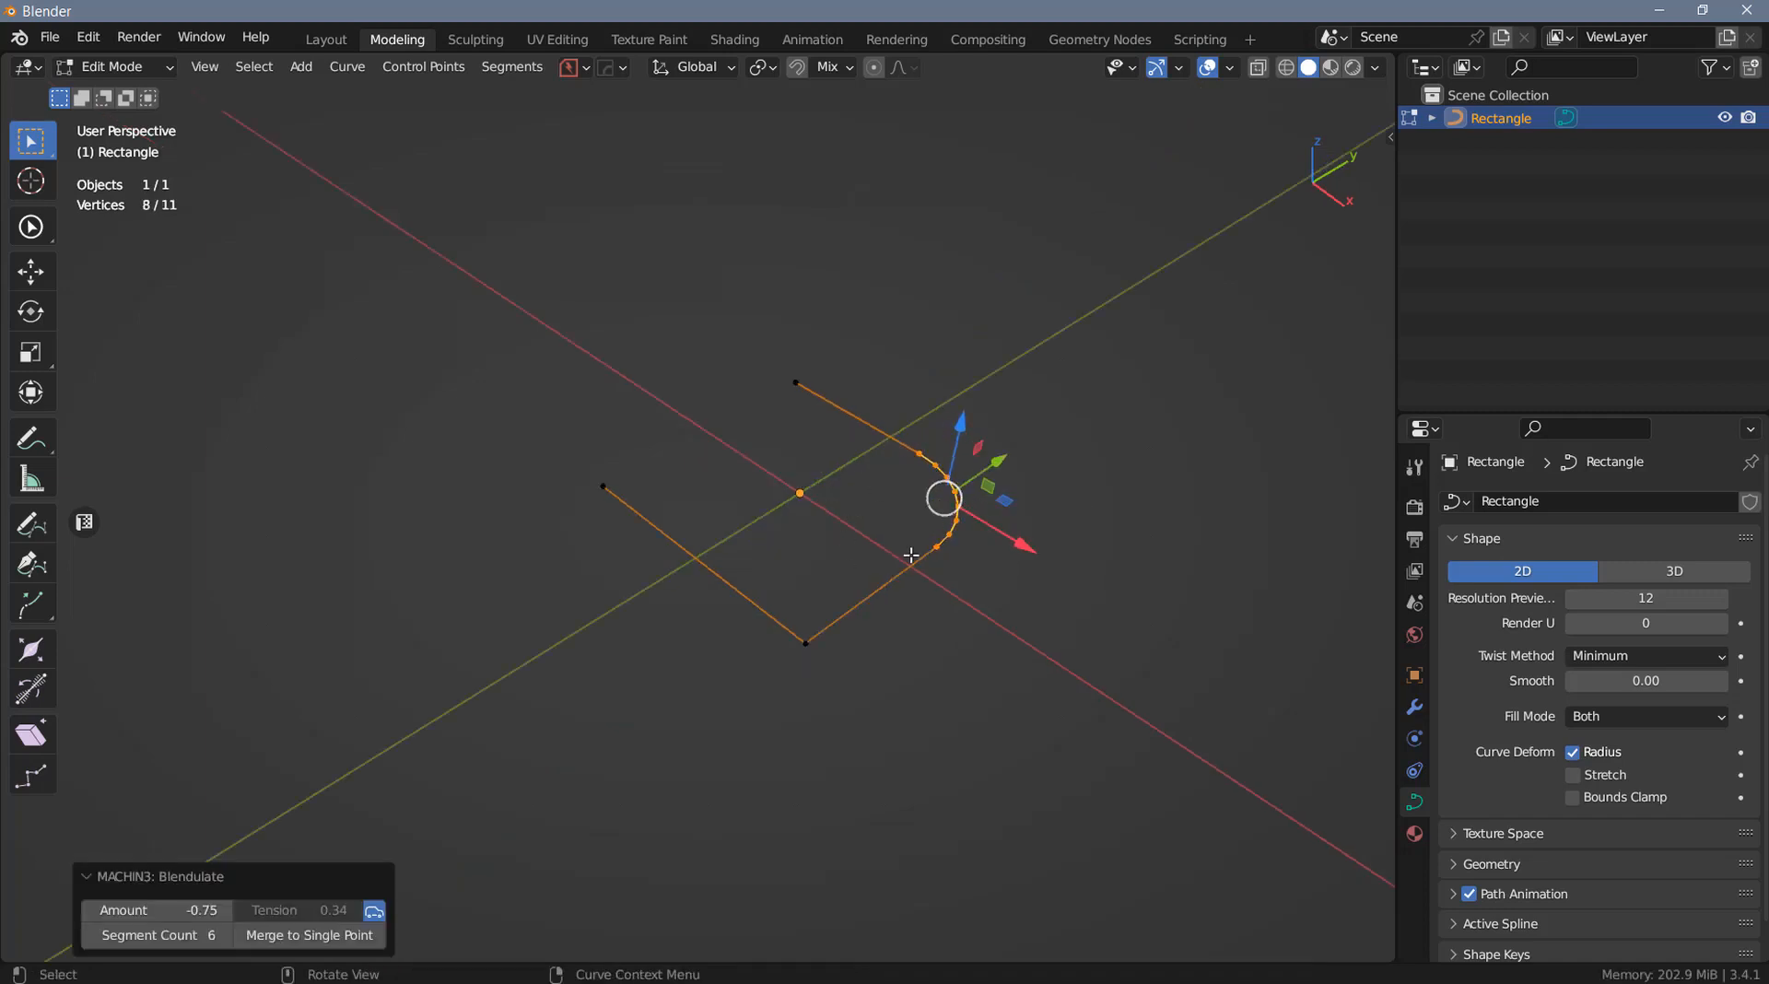
Round the remaining sharp corner with Blendulate, using an amount of about 0.29 and 3 segments, and clear the point selection
left_click(806, 642)
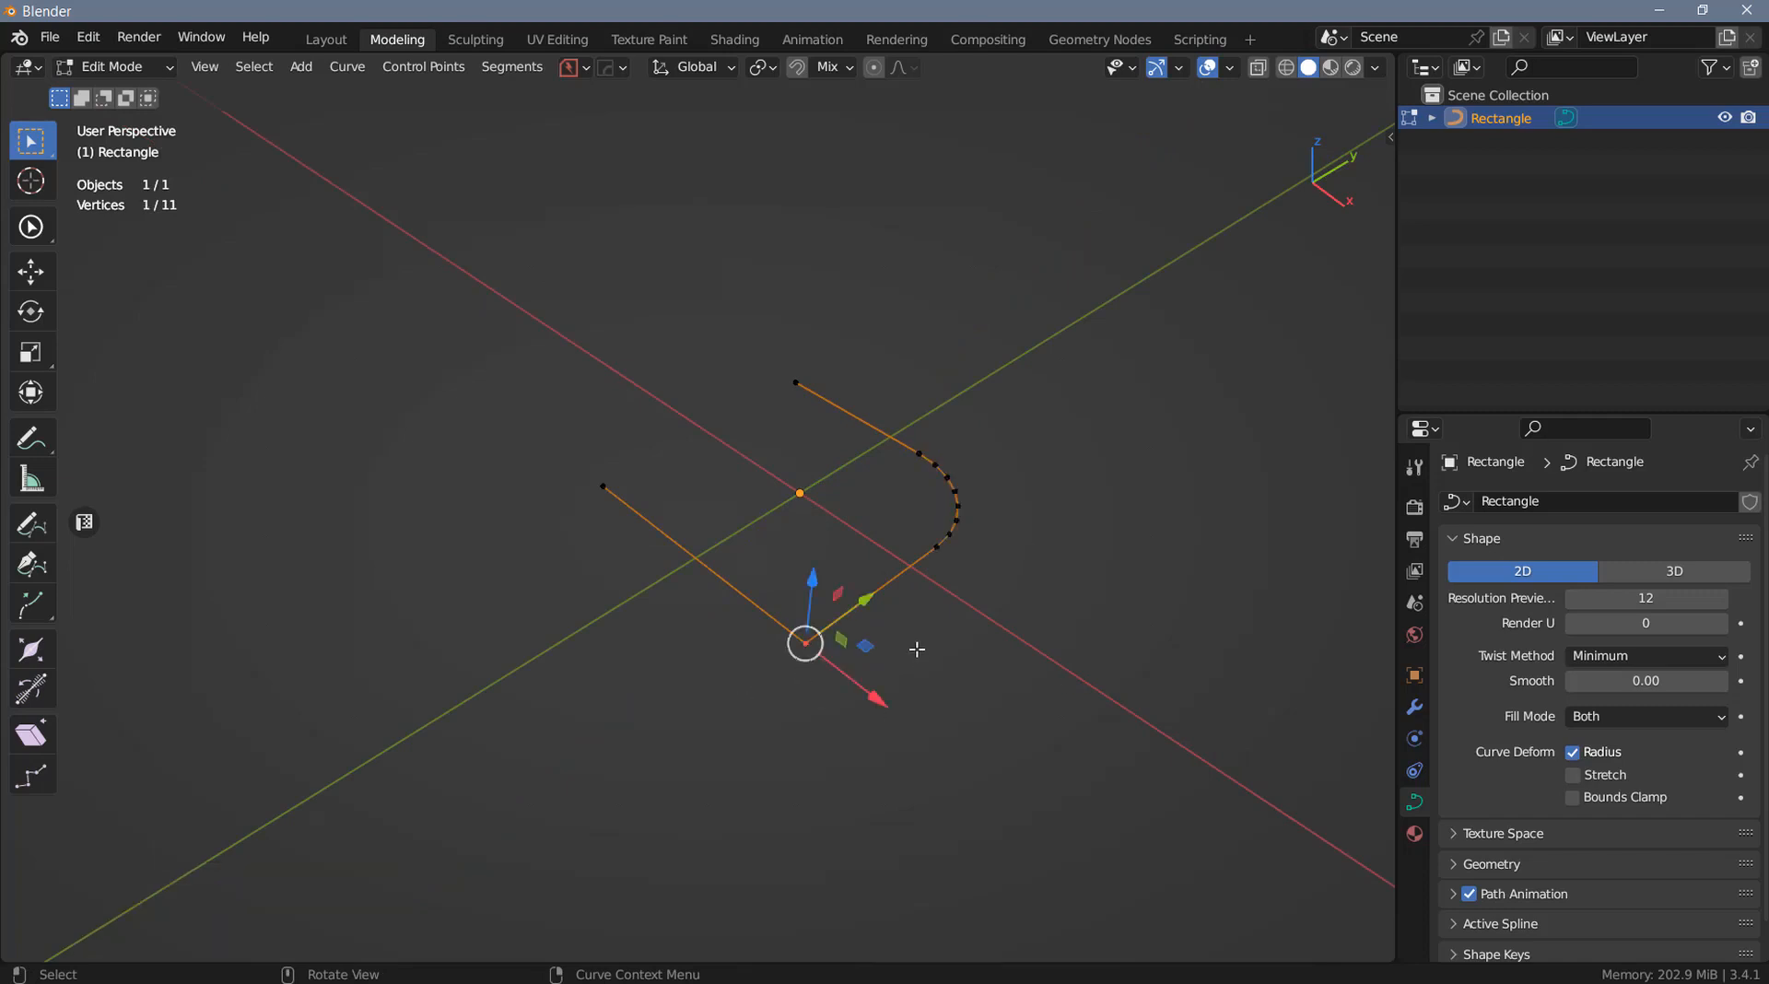
key("y")
left_click(917, 649)
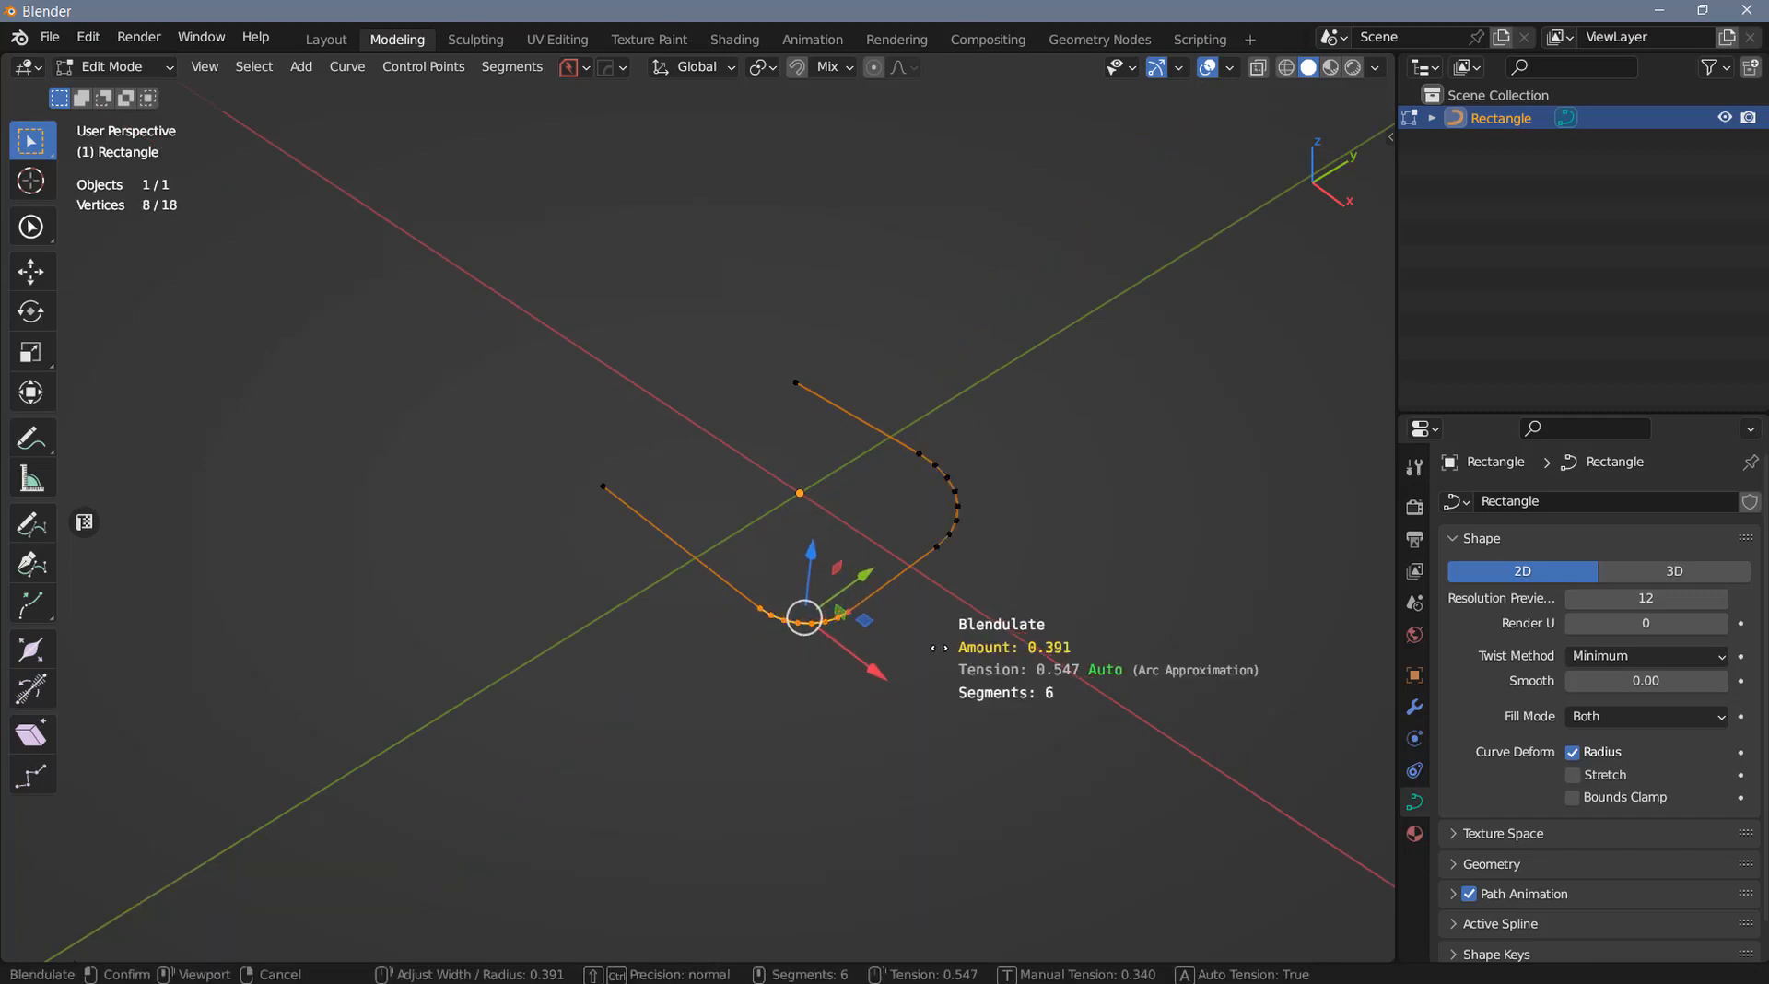
scroll(941, 650, "down", 2)
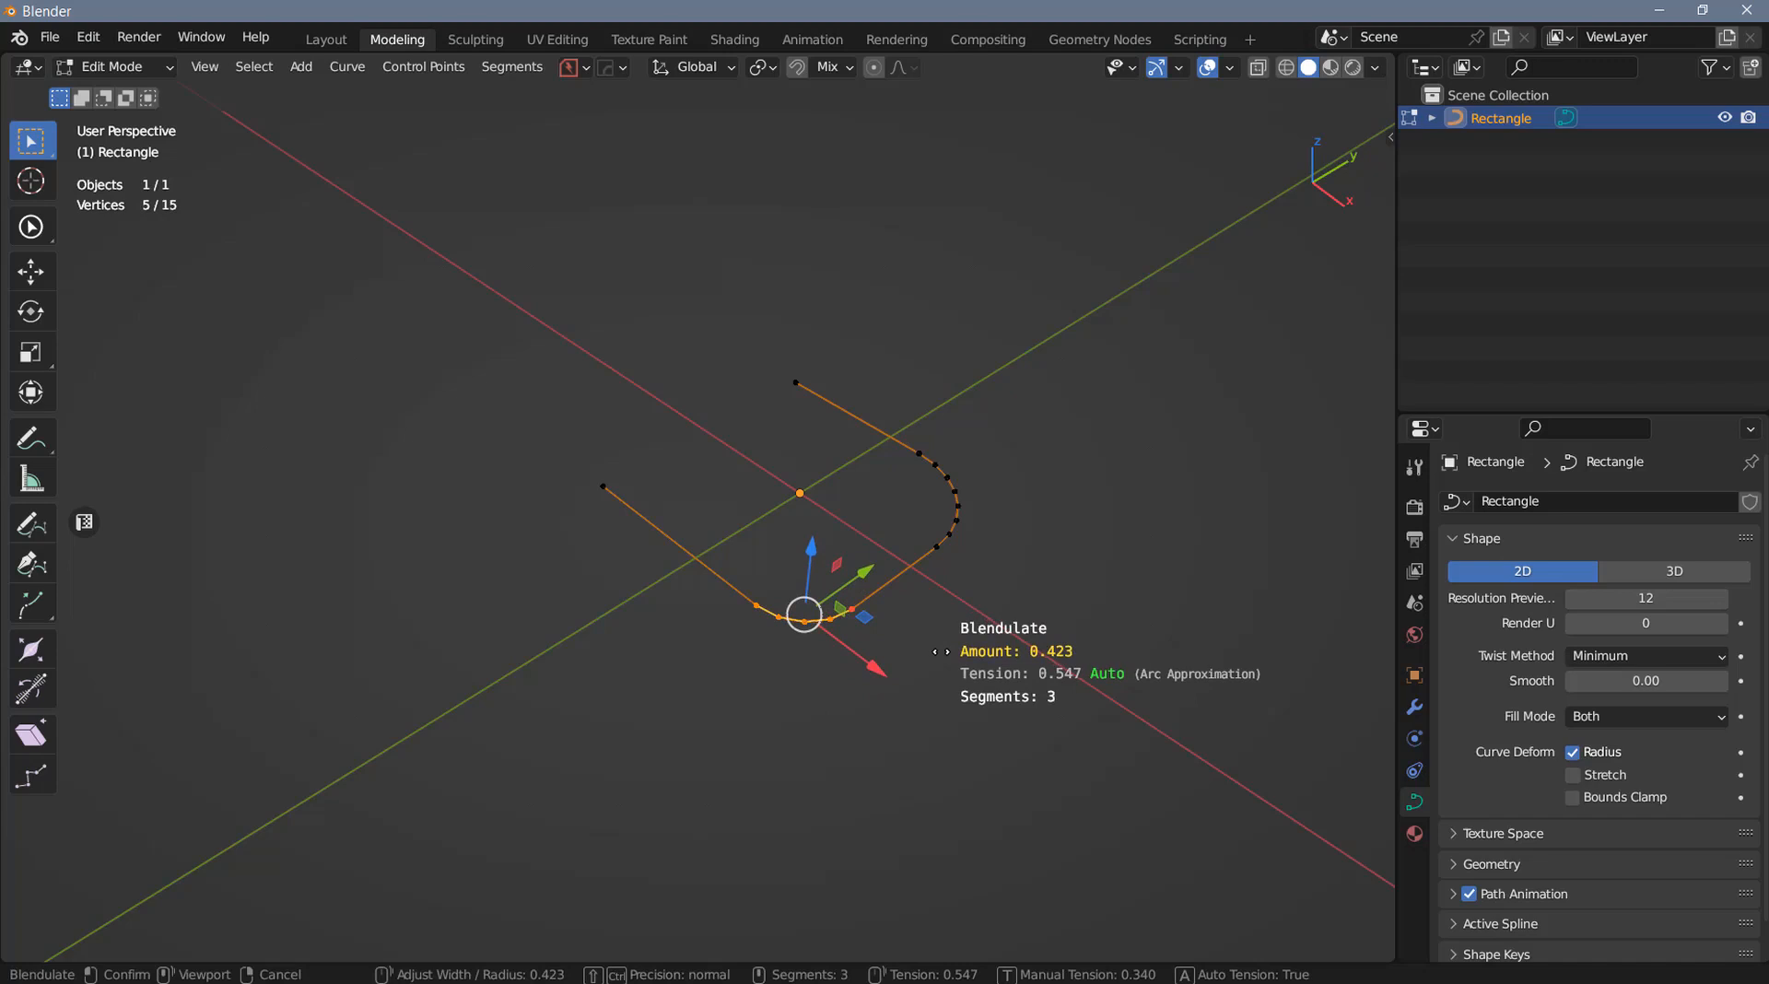
left_click(932, 651)
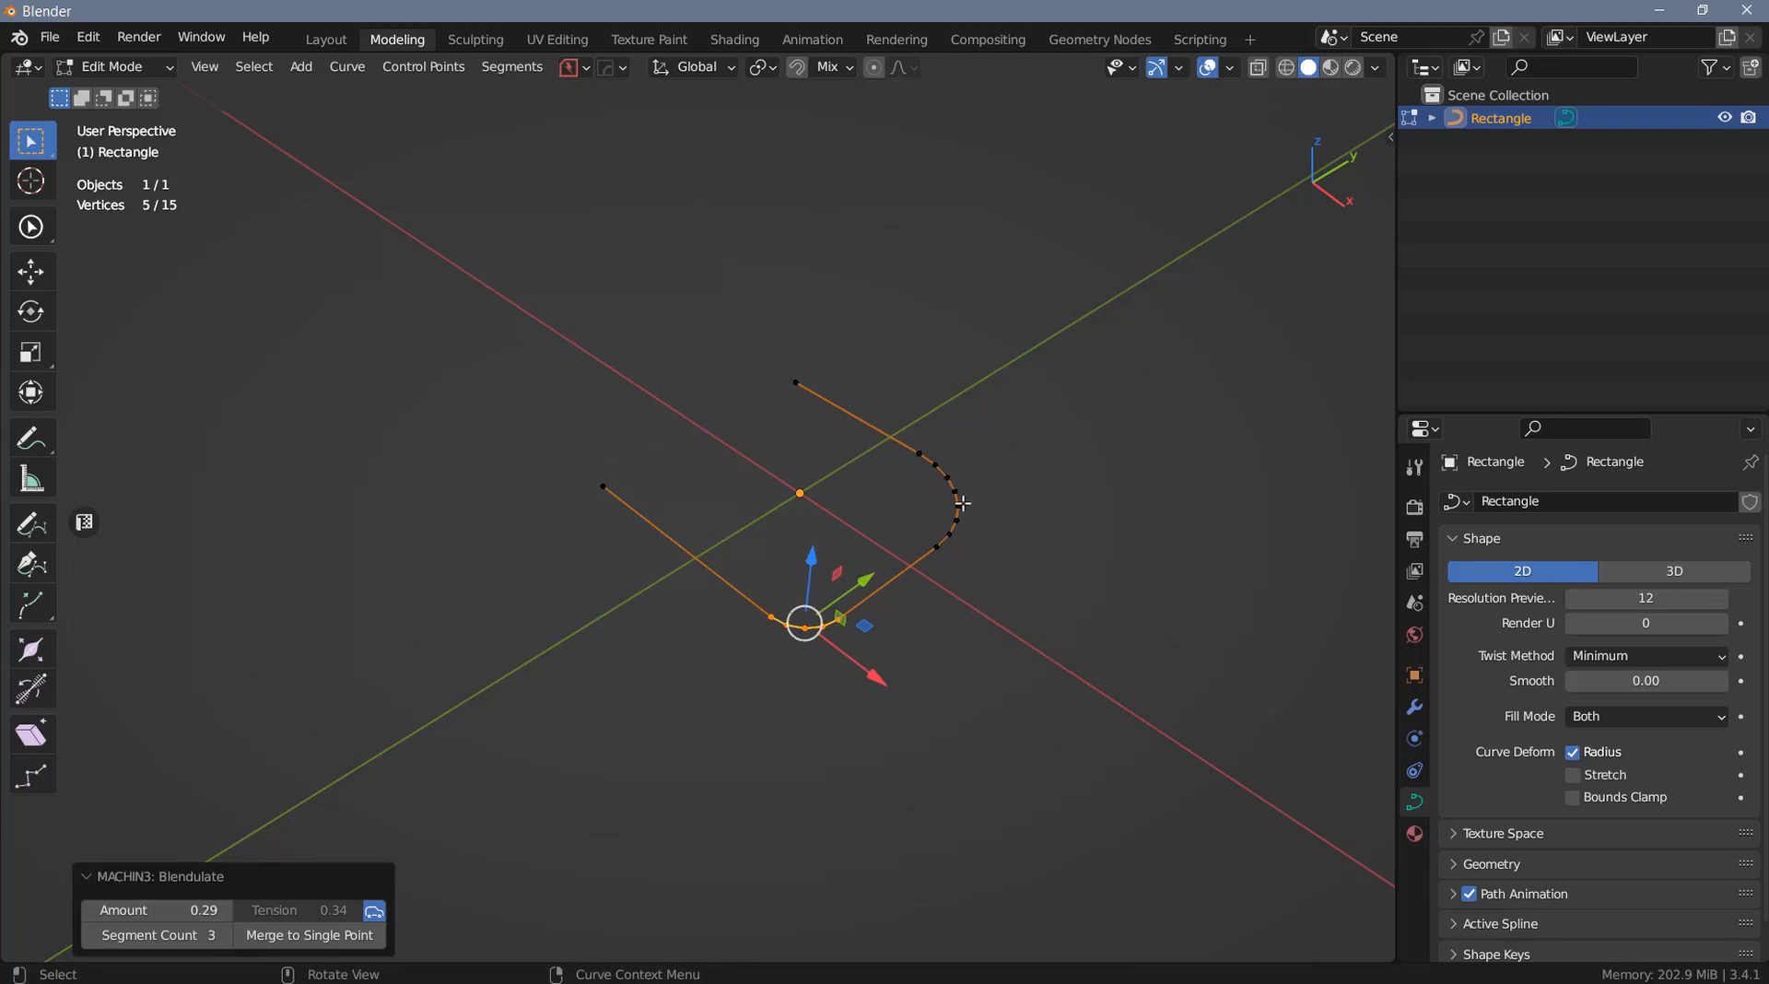
right_click(880, 502)
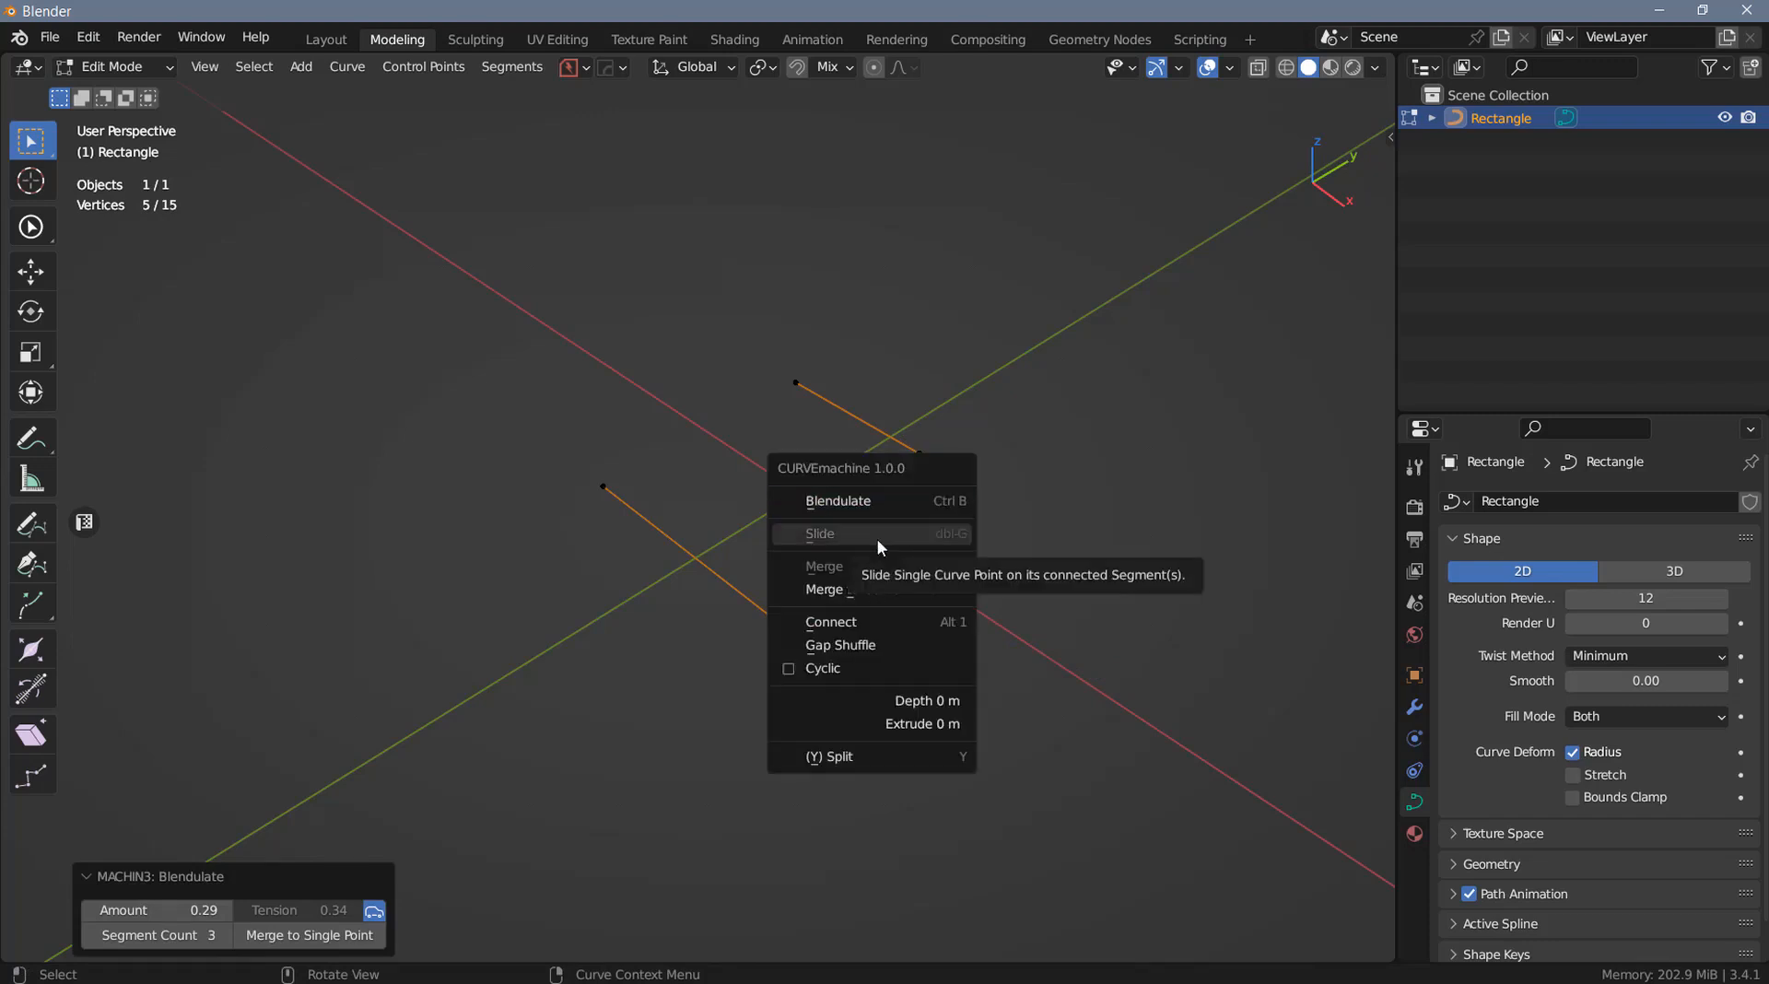
left_click(738, 544)
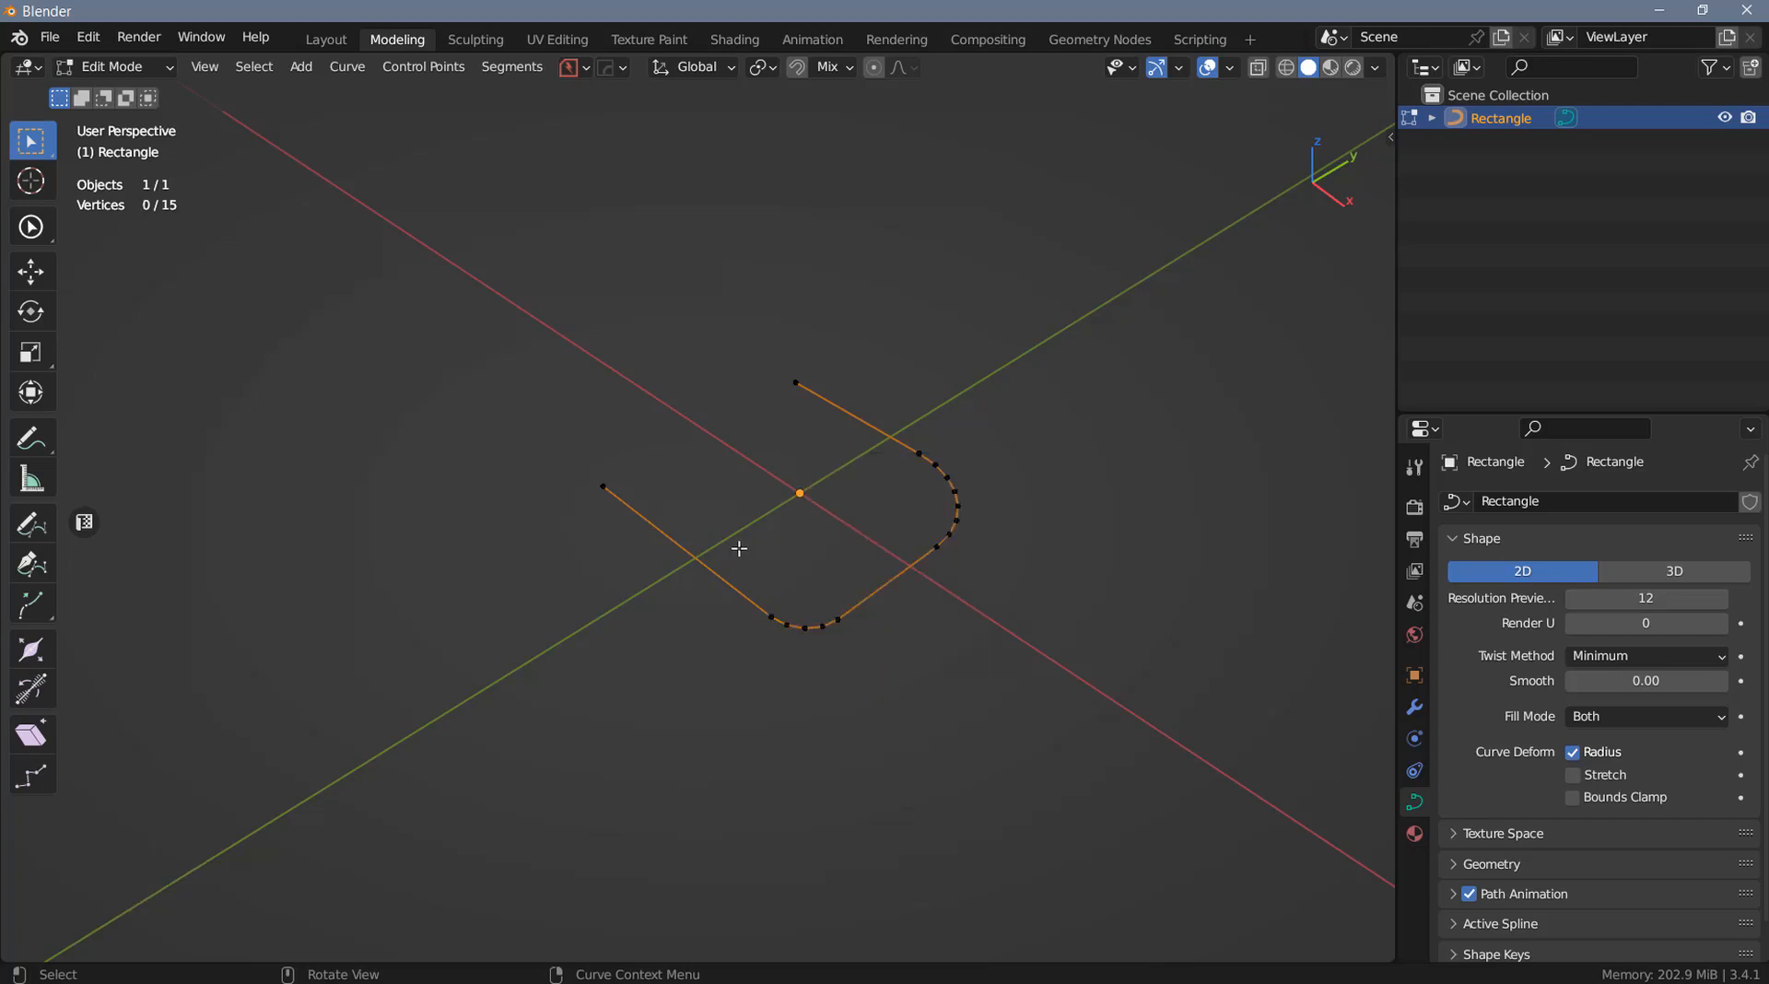
Extrude the open end next to the smaller rounded corner along negative Y, and move the former end point about -0.686 m along Y
left_click(604, 488)
middle_click_drag(604, 488, 600, 531)
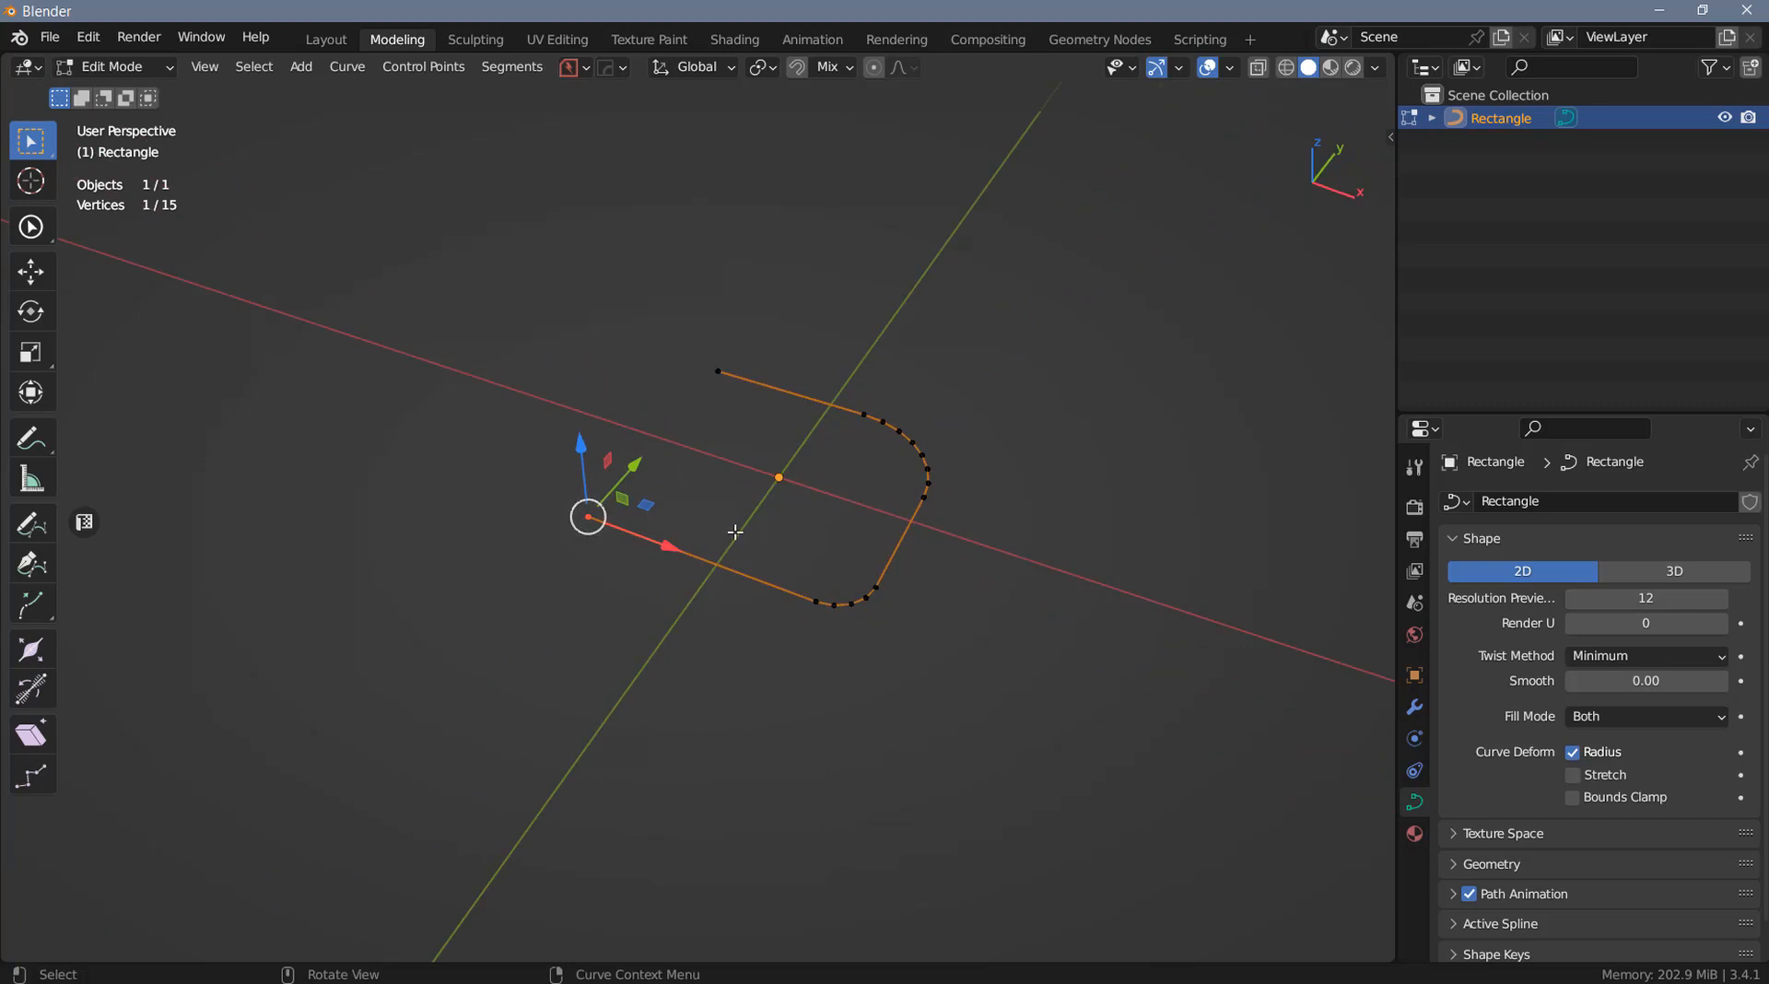
right_click(781, 532)
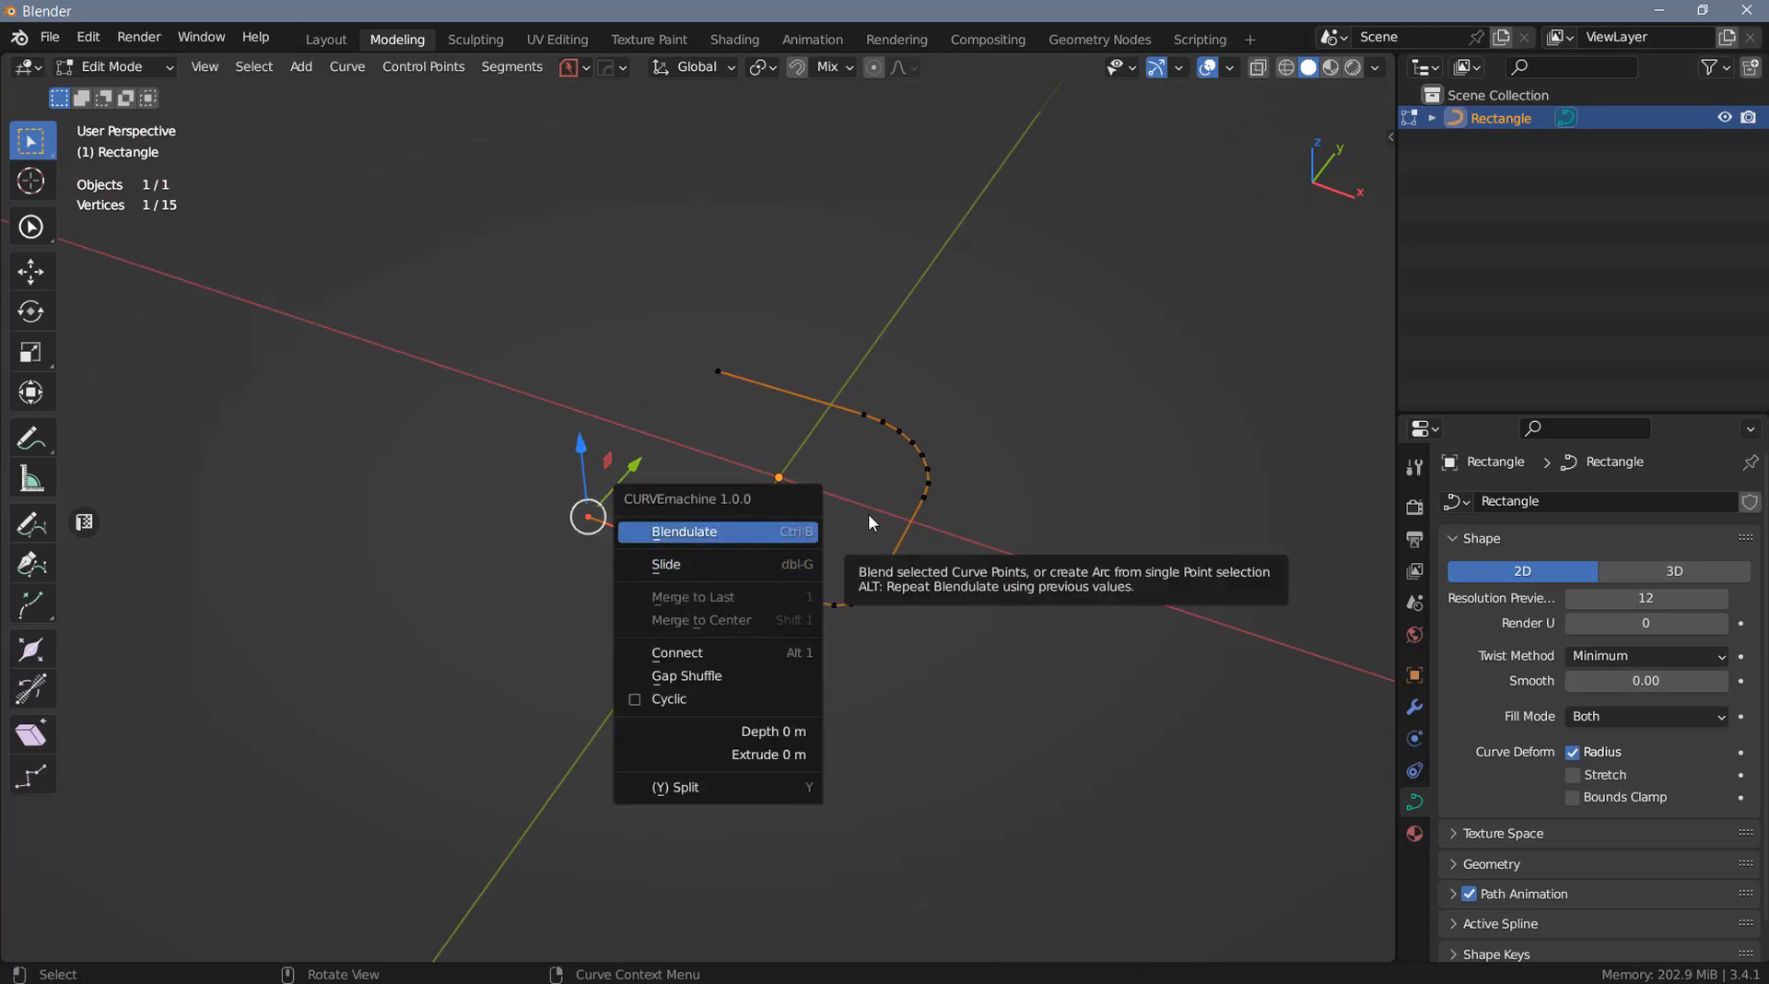
key("e")
left_click(668, 546)
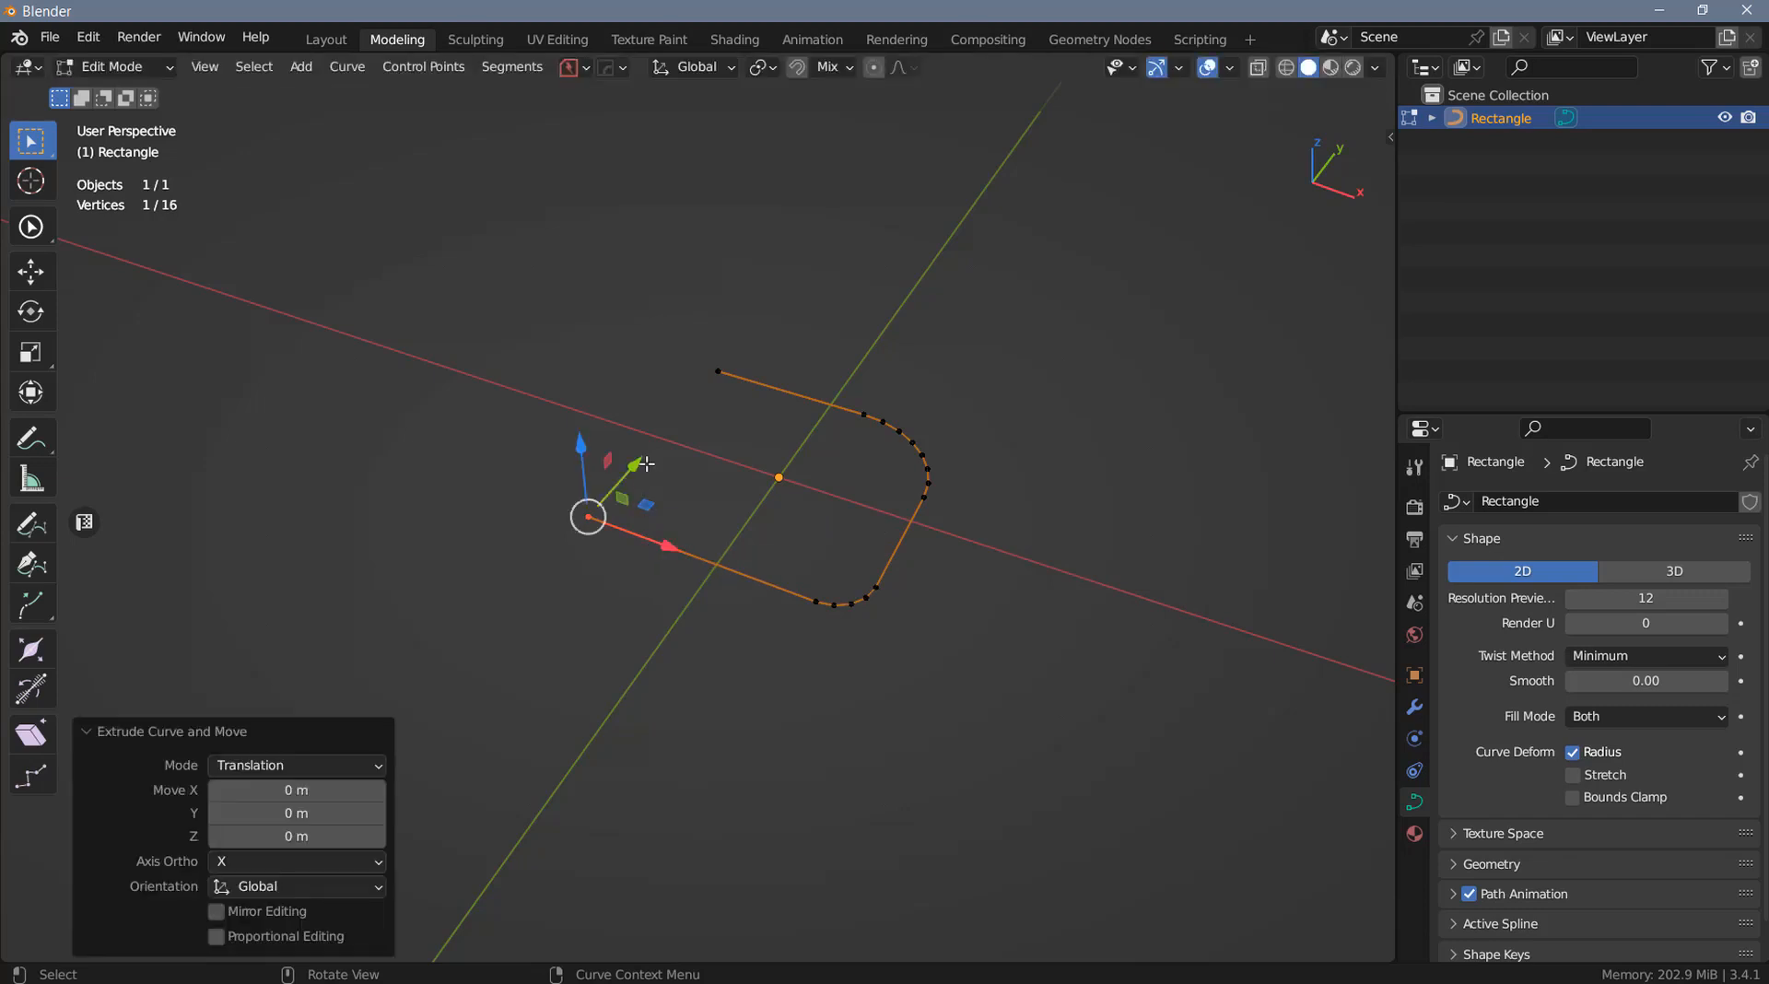
left_click_drag(636, 463, 580, 569)
left_click(589, 518)
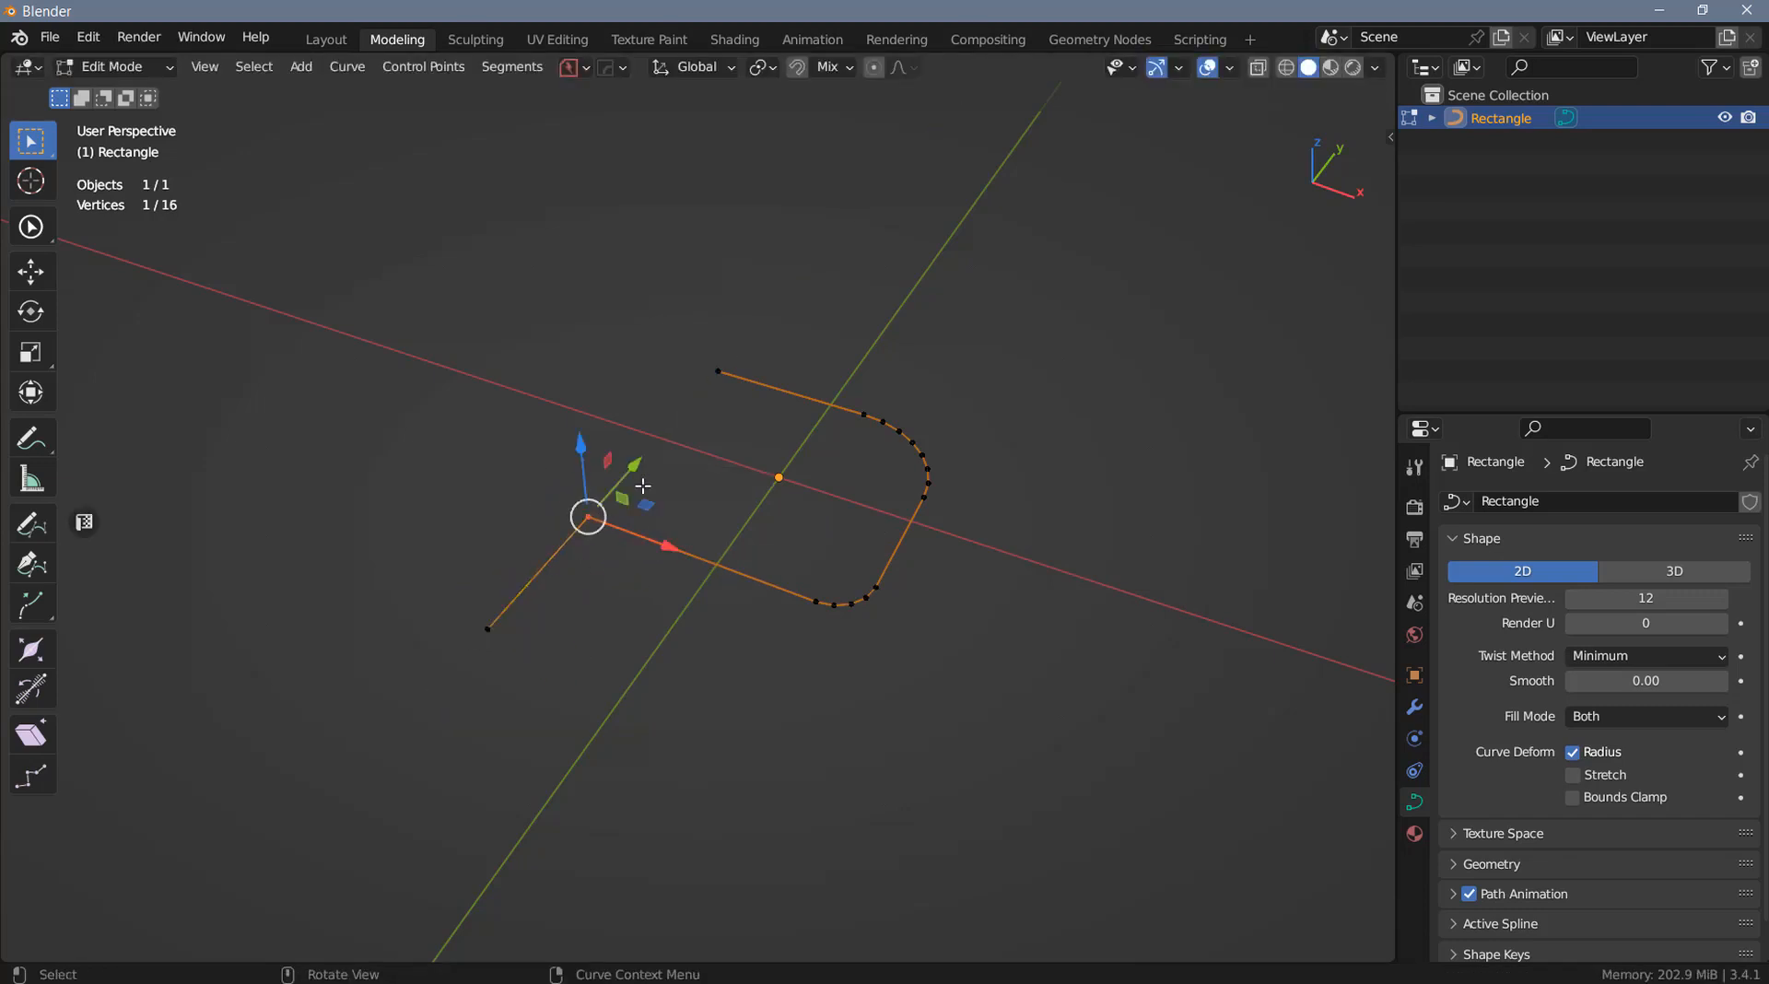
left_click_drag(633, 468, 593, 561)
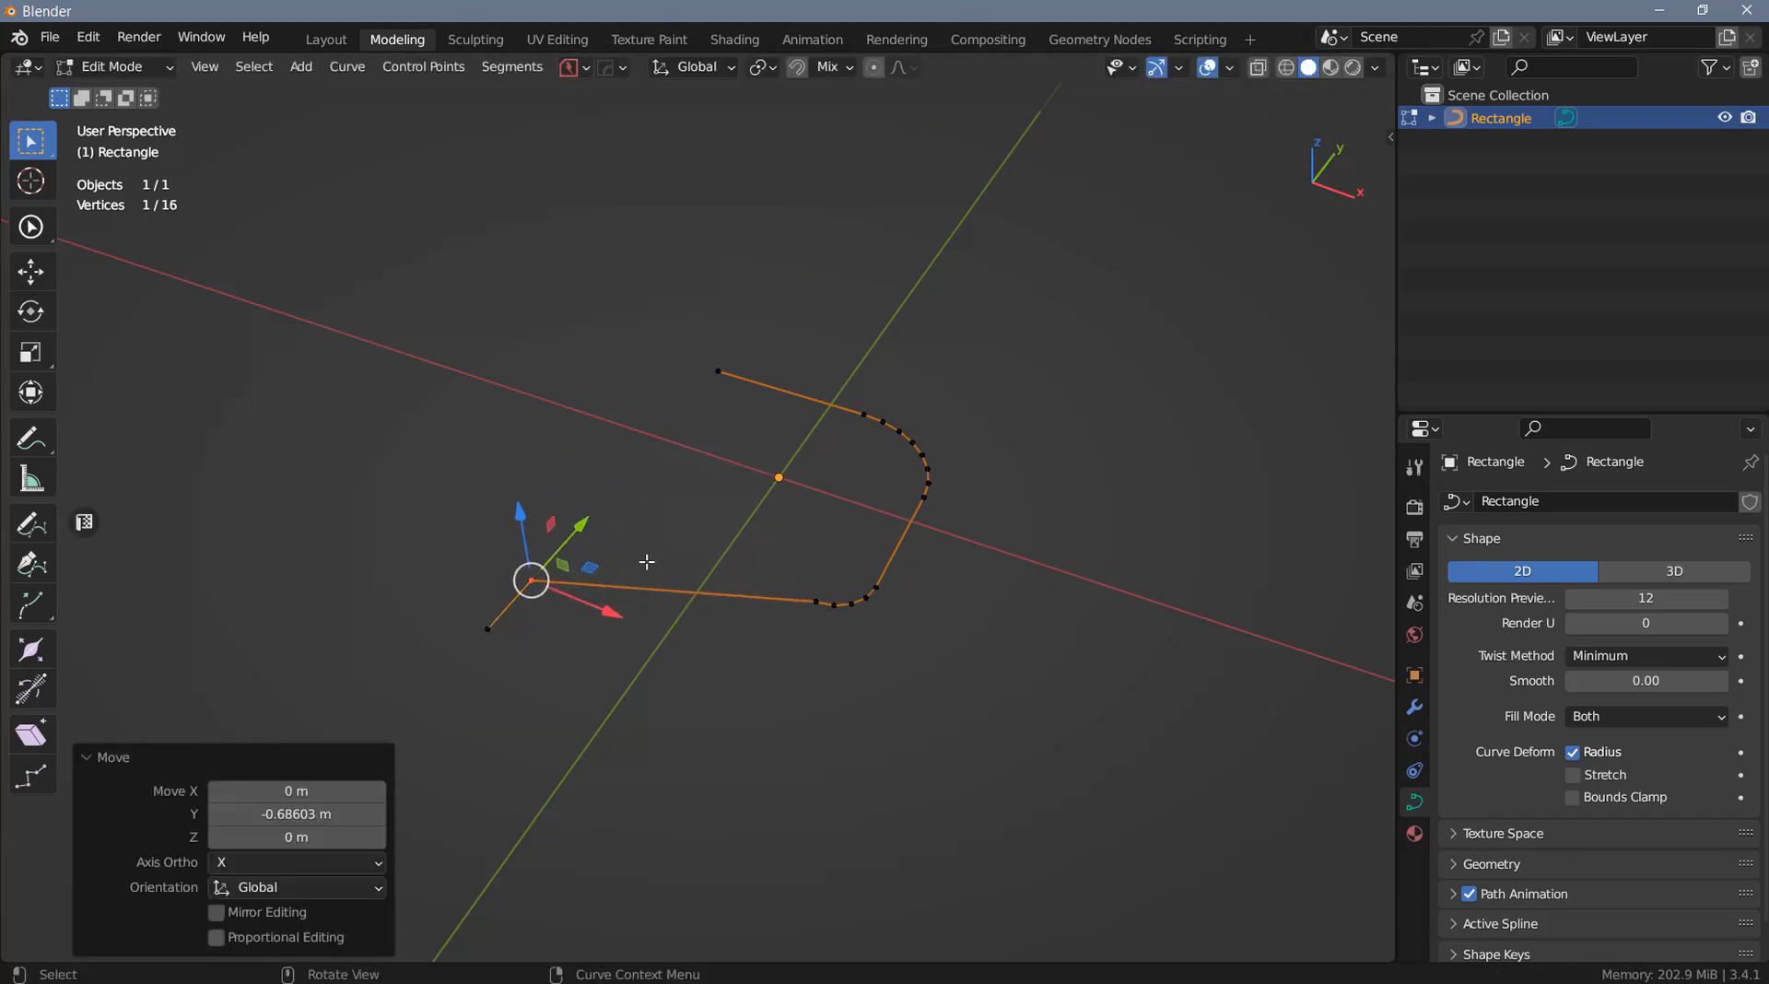
key("KP_7")
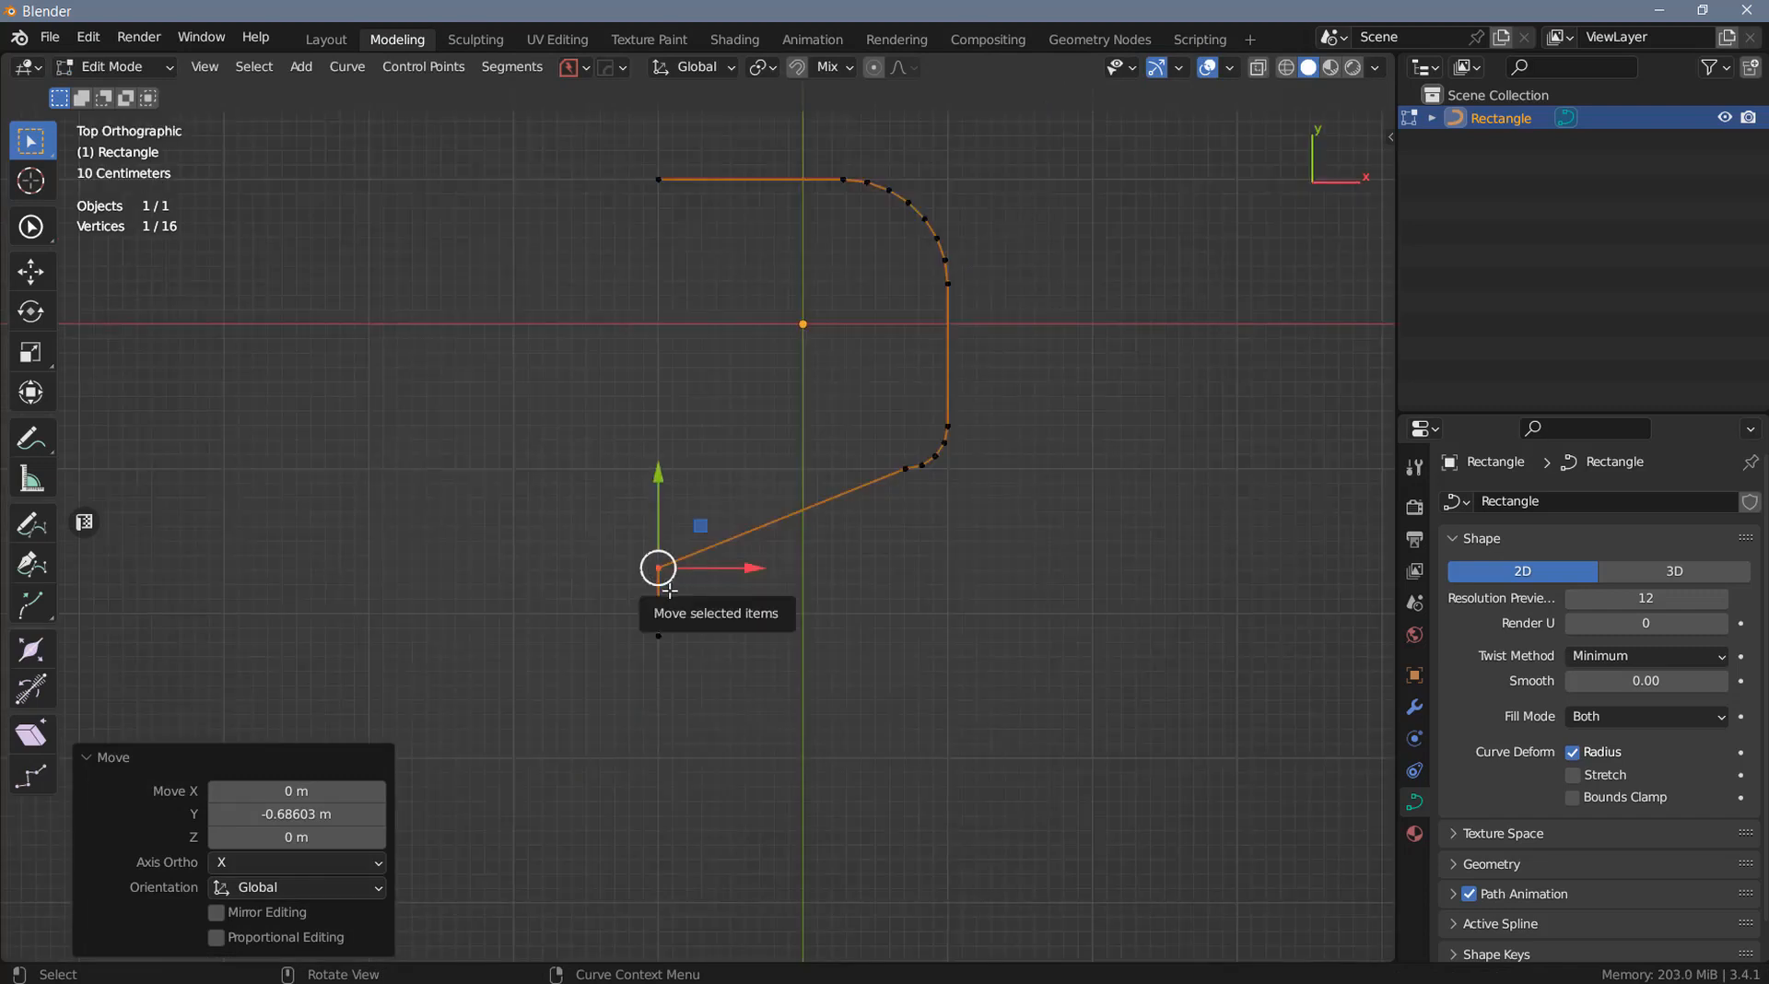
left_click_drag(669, 591, 725, 568)
key("y")
right_click(726, 567)
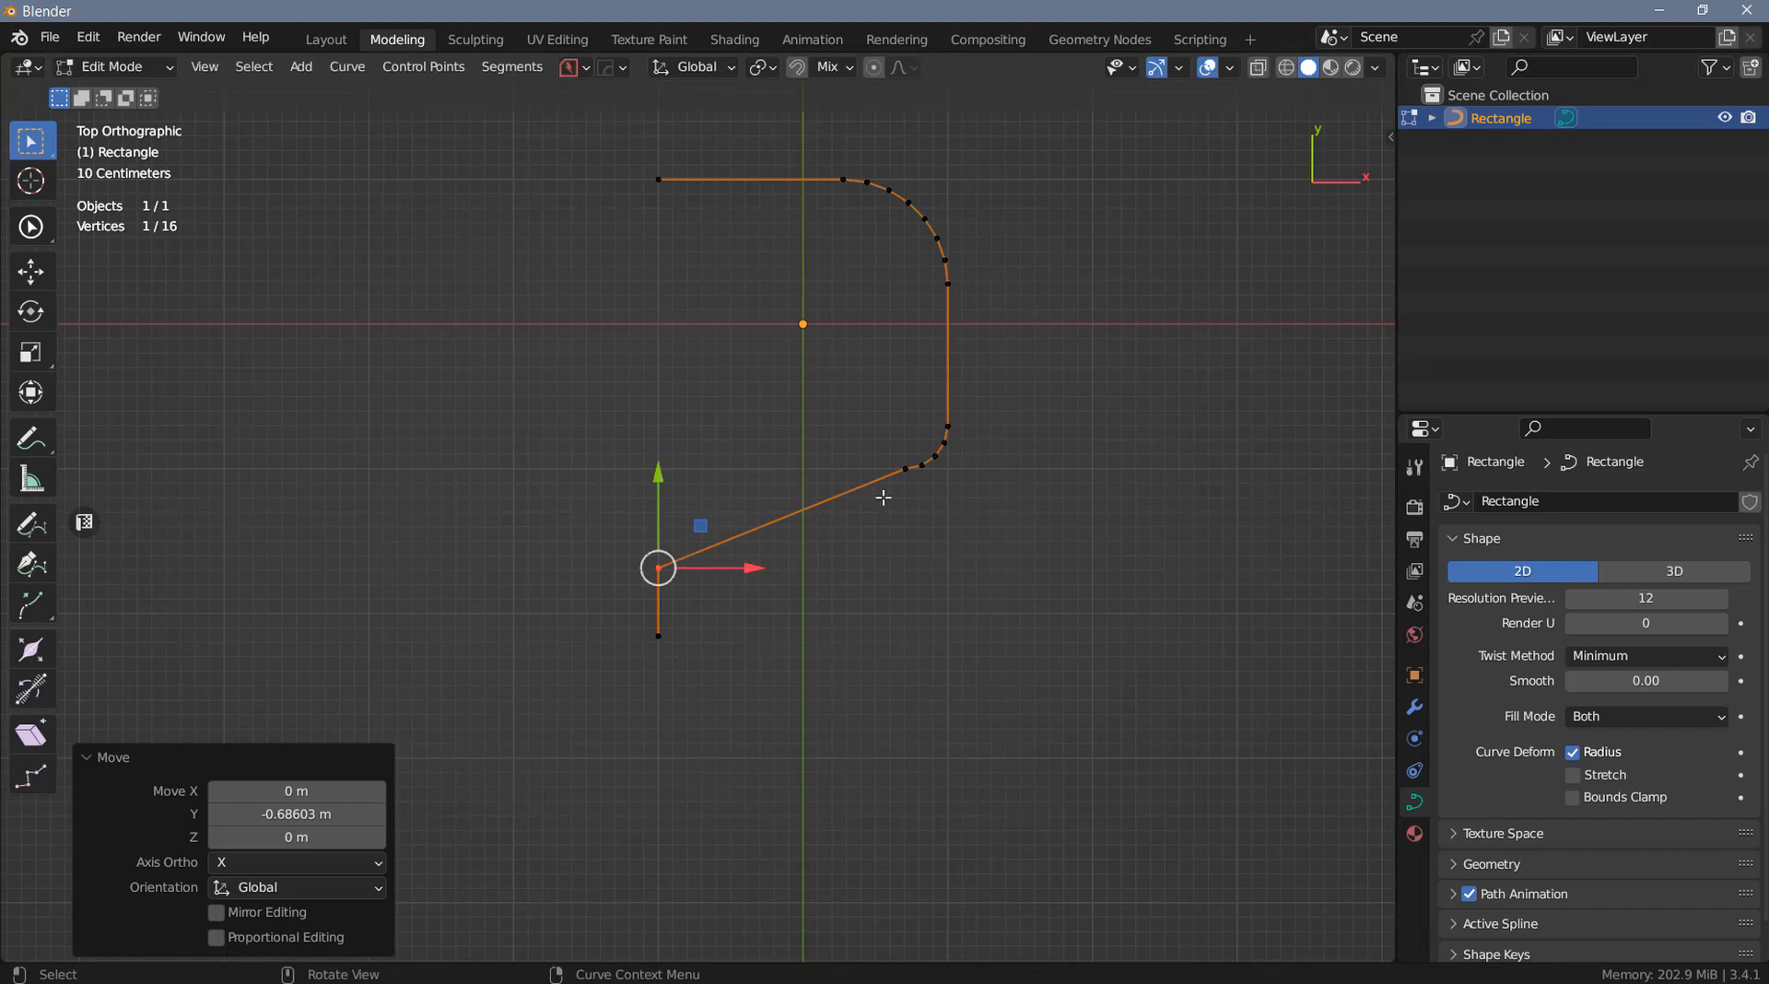
right_click(789, 535)
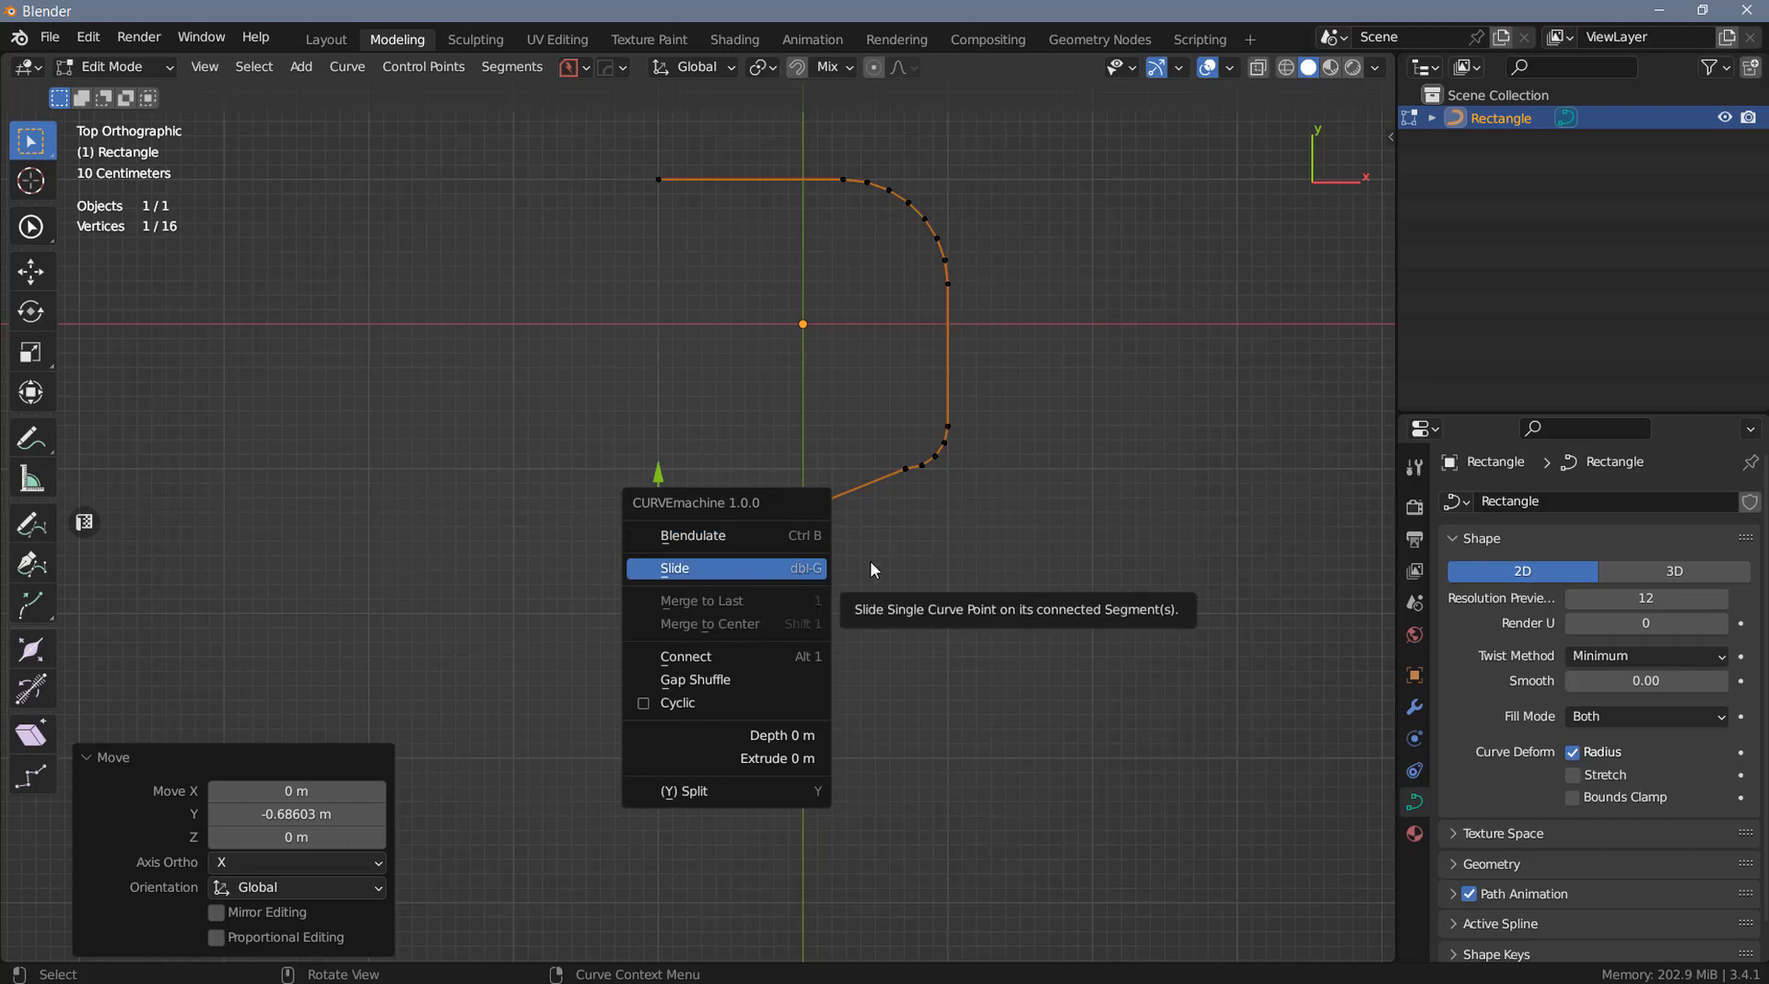
key("Escape")
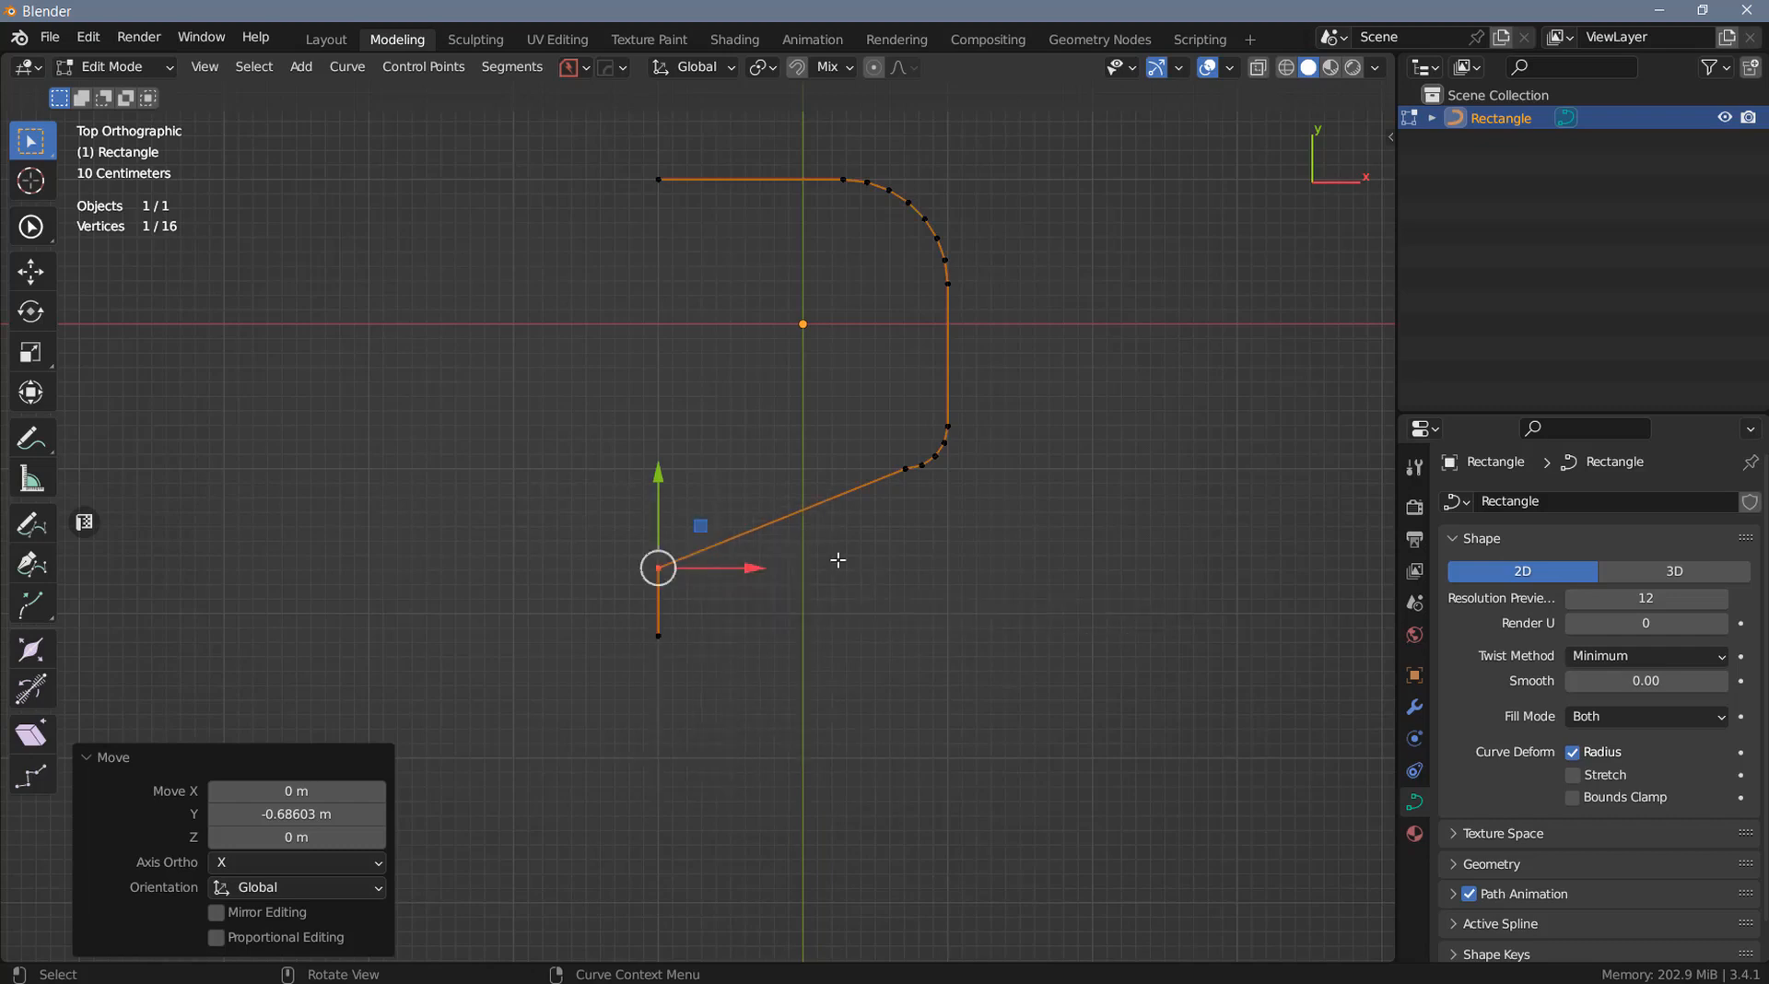
Try to slide the selected corner point along the adjoining short end segment
key("shift+v")
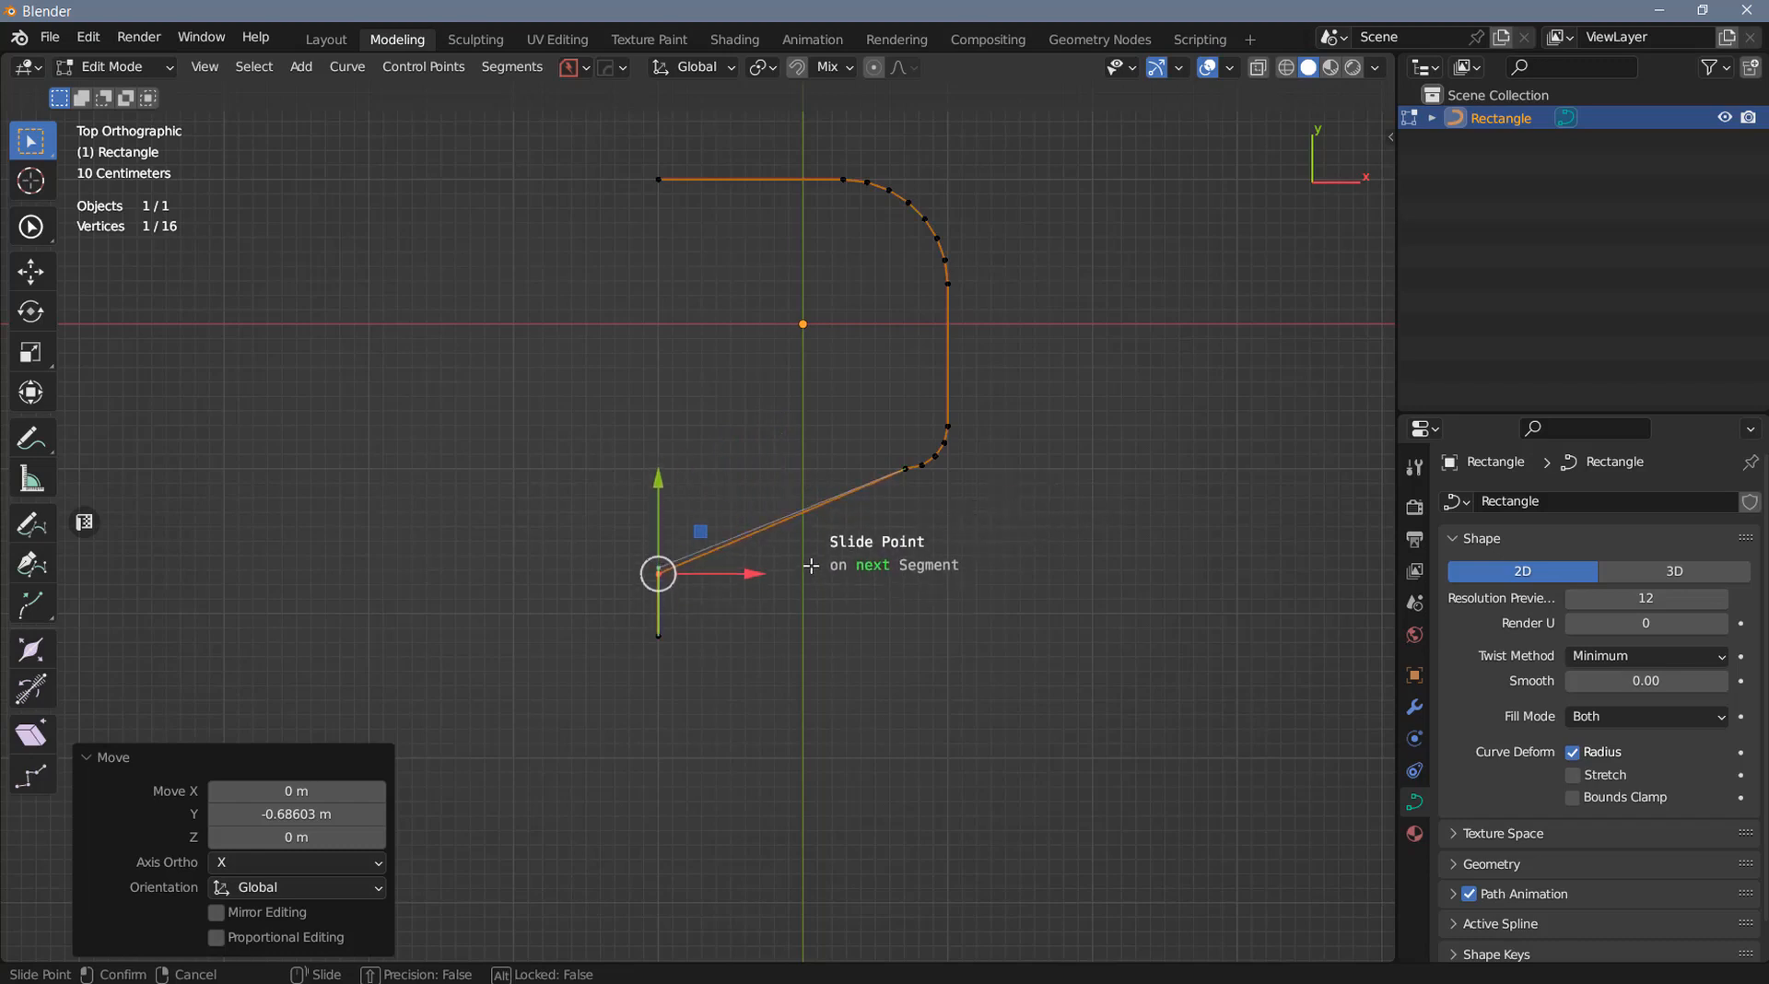
left_click(810, 566)
right_click(809, 559)
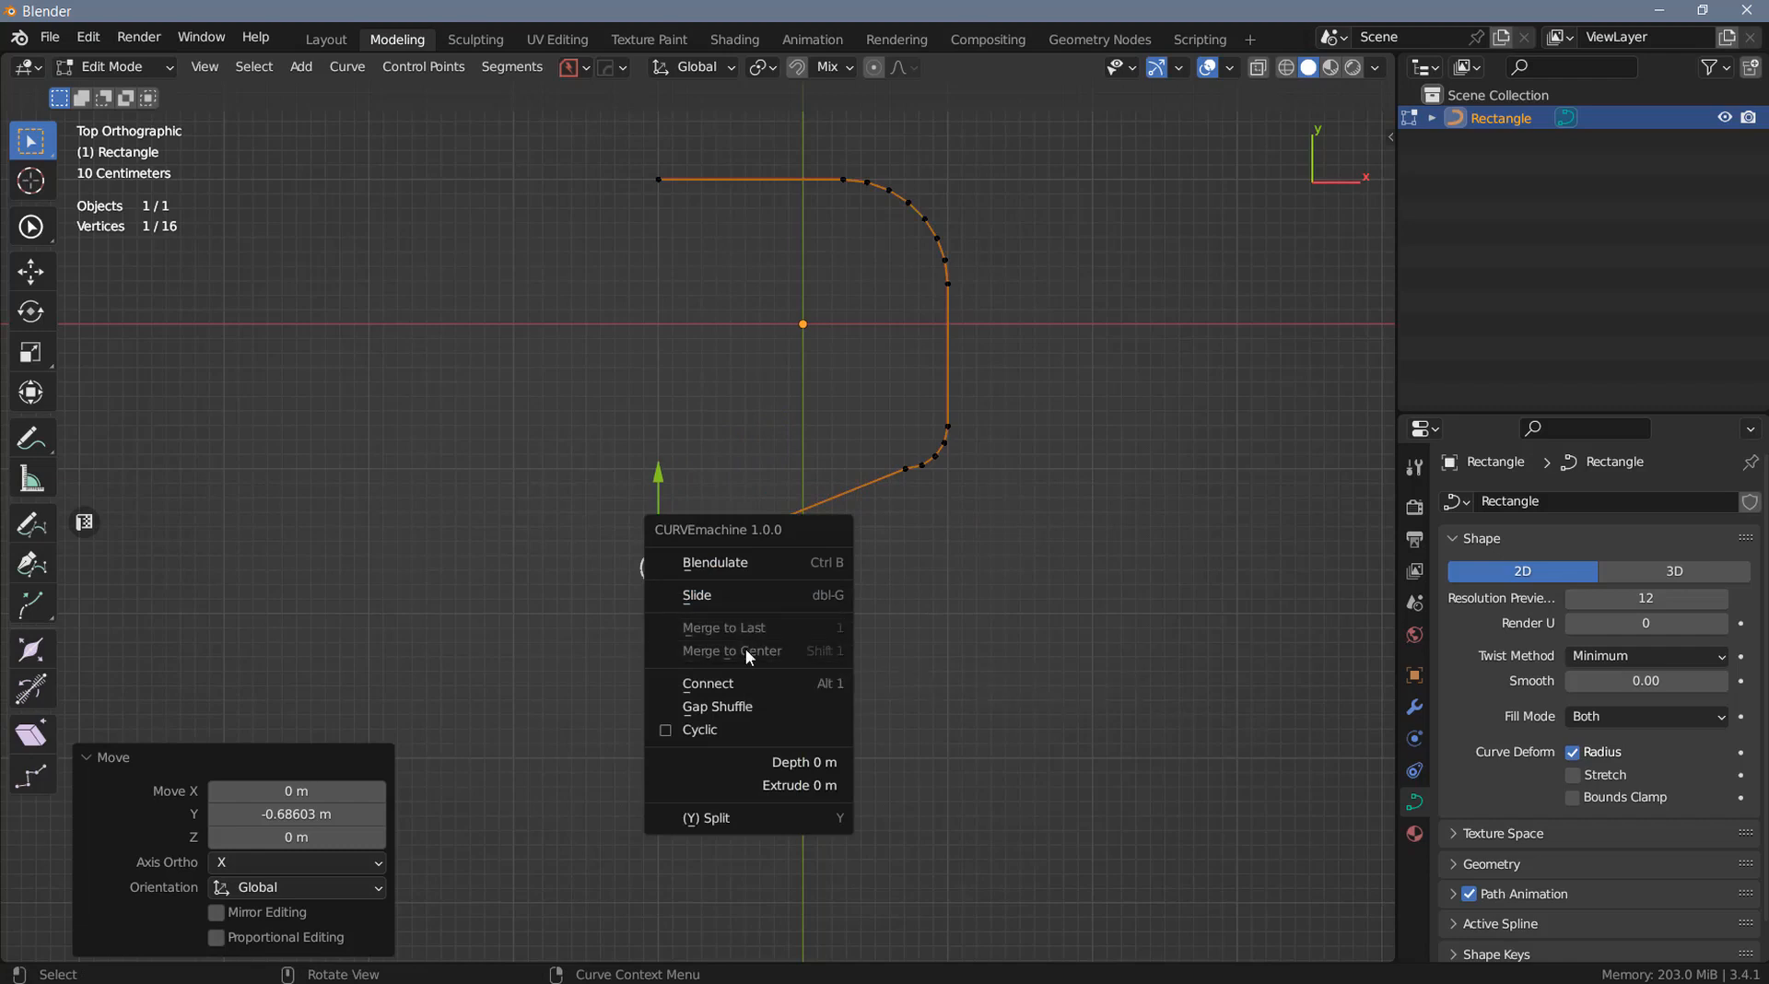
left_click(943, 558)
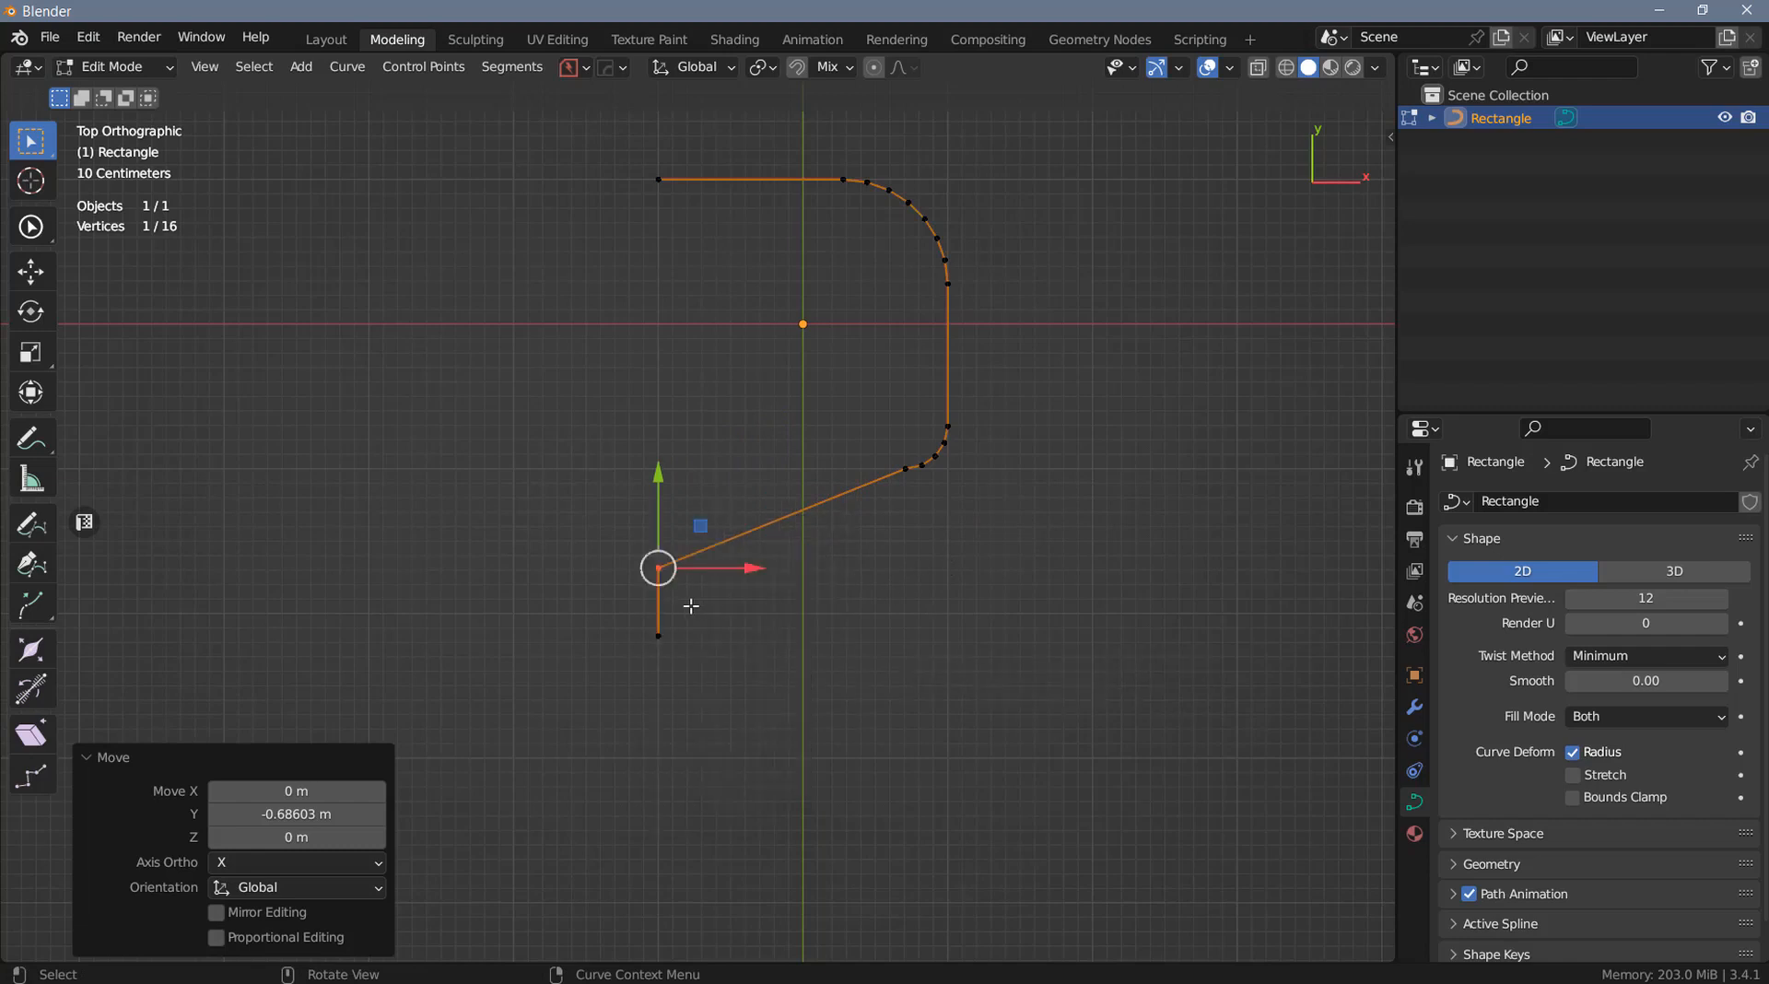
Select both points of the curve's short end segment, picking the end point last so that it is the active one
left_click_drag(578, 513, 704, 693)
left_click_drag(633, 499, 696, 688)
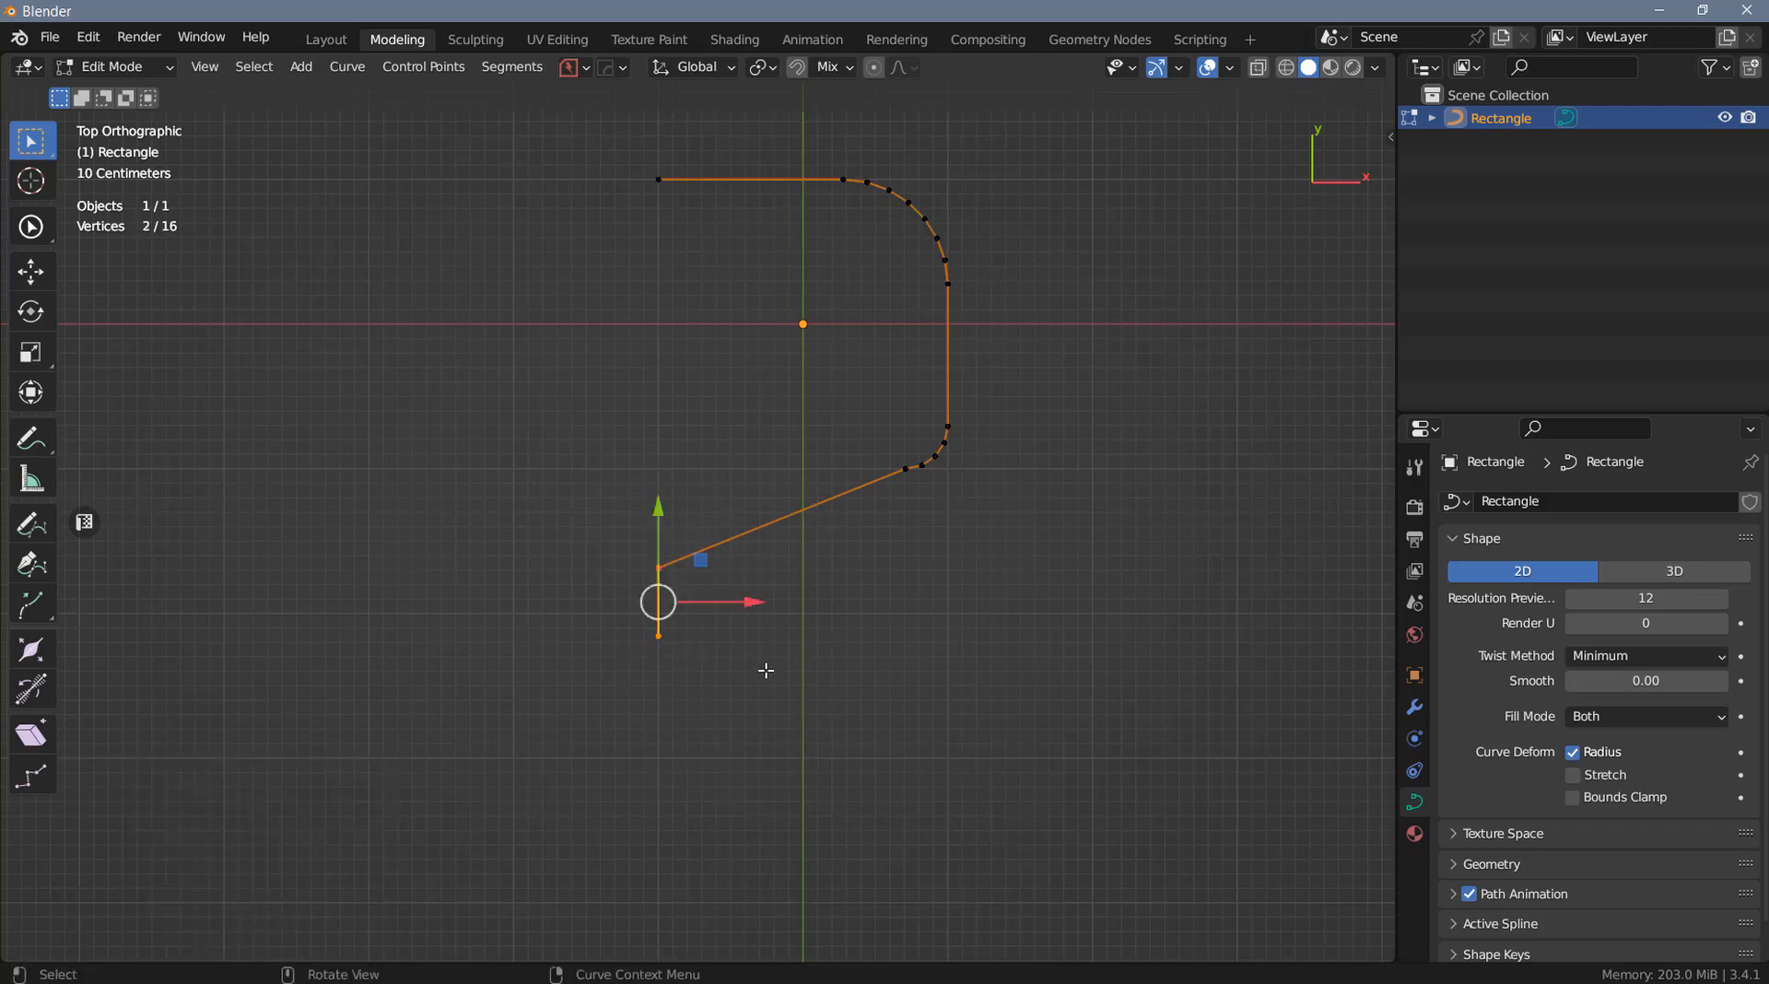
right_click(889, 621)
left_click(591, 575)
left_click(666, 568)
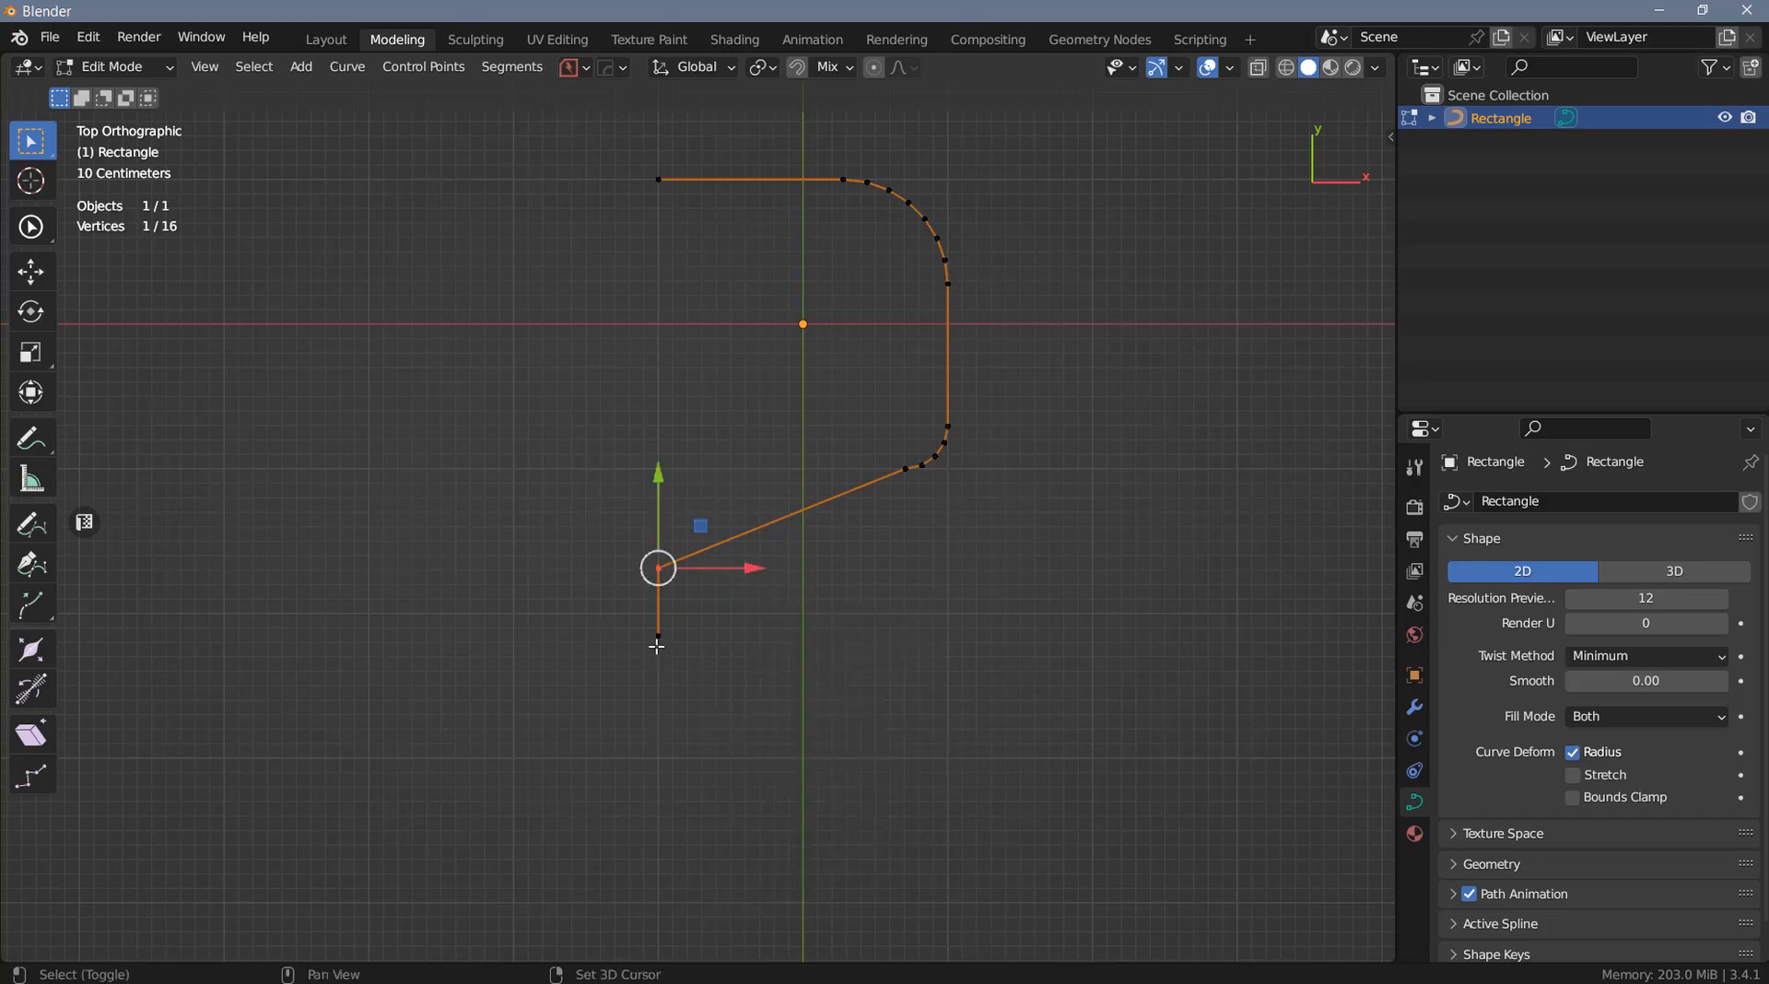
left_click(659, 635, "shift")
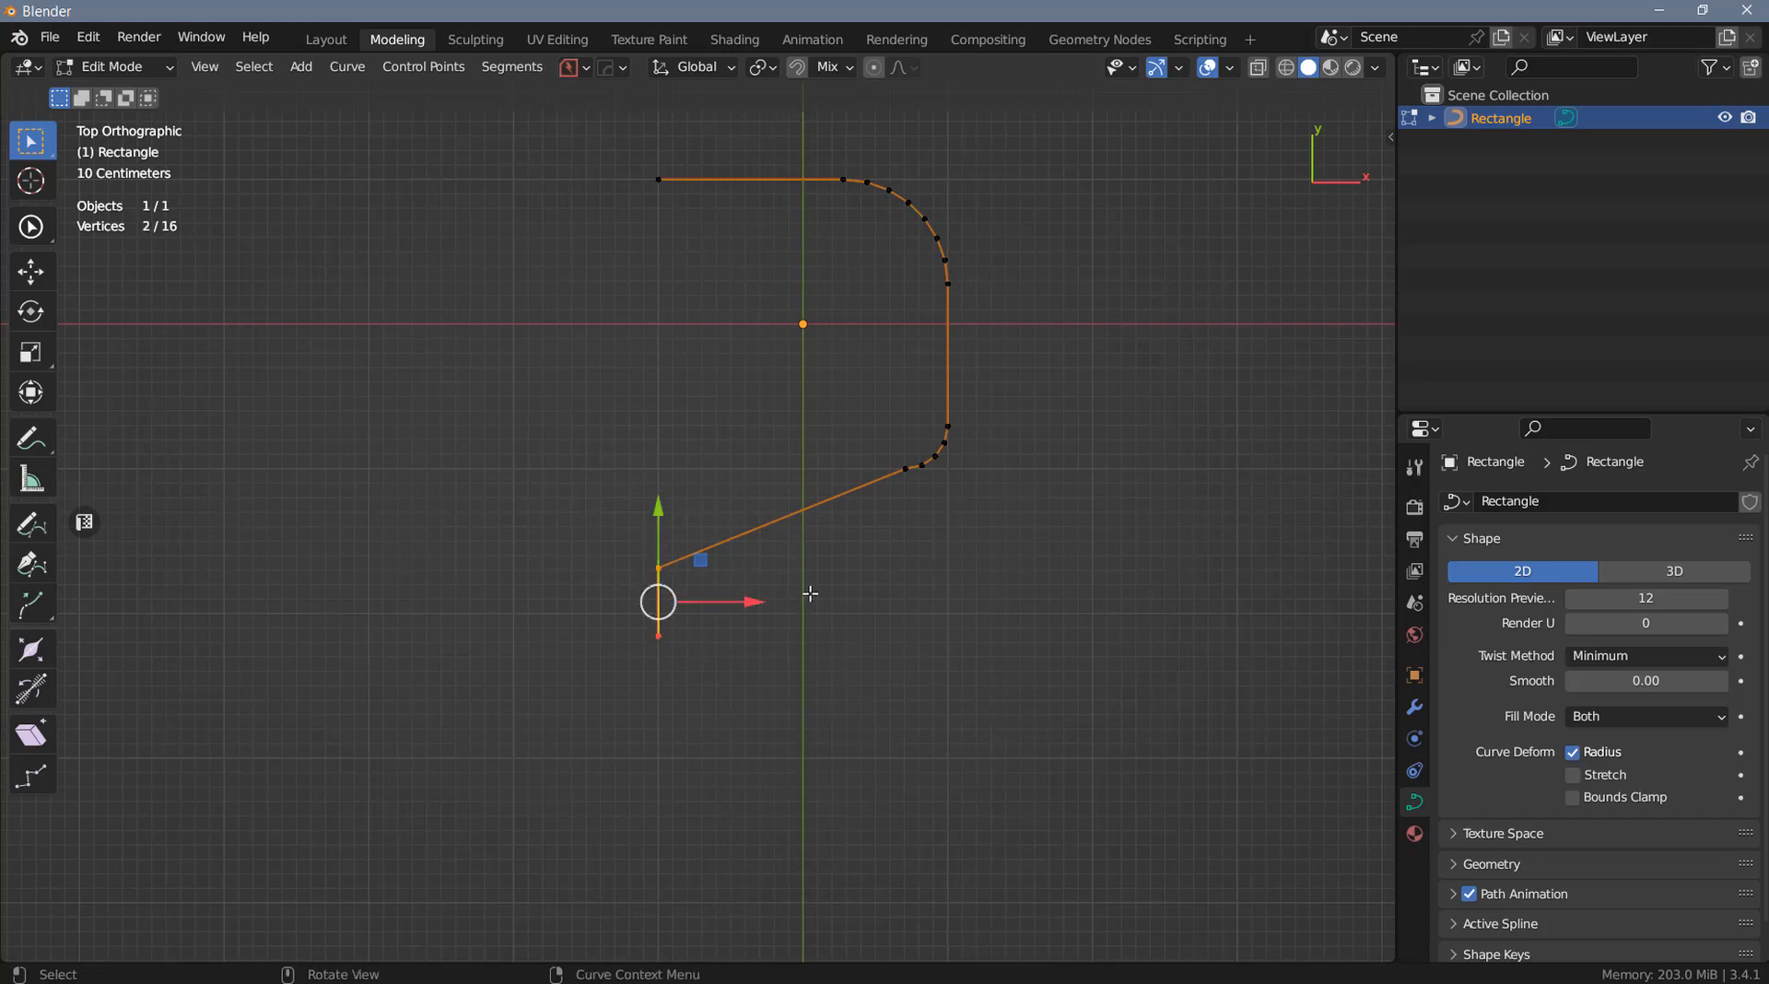
Merge the two selected points with Merge to Center and clear the point selection
key("y")
left_click_drag(766, 558, 951, 477)
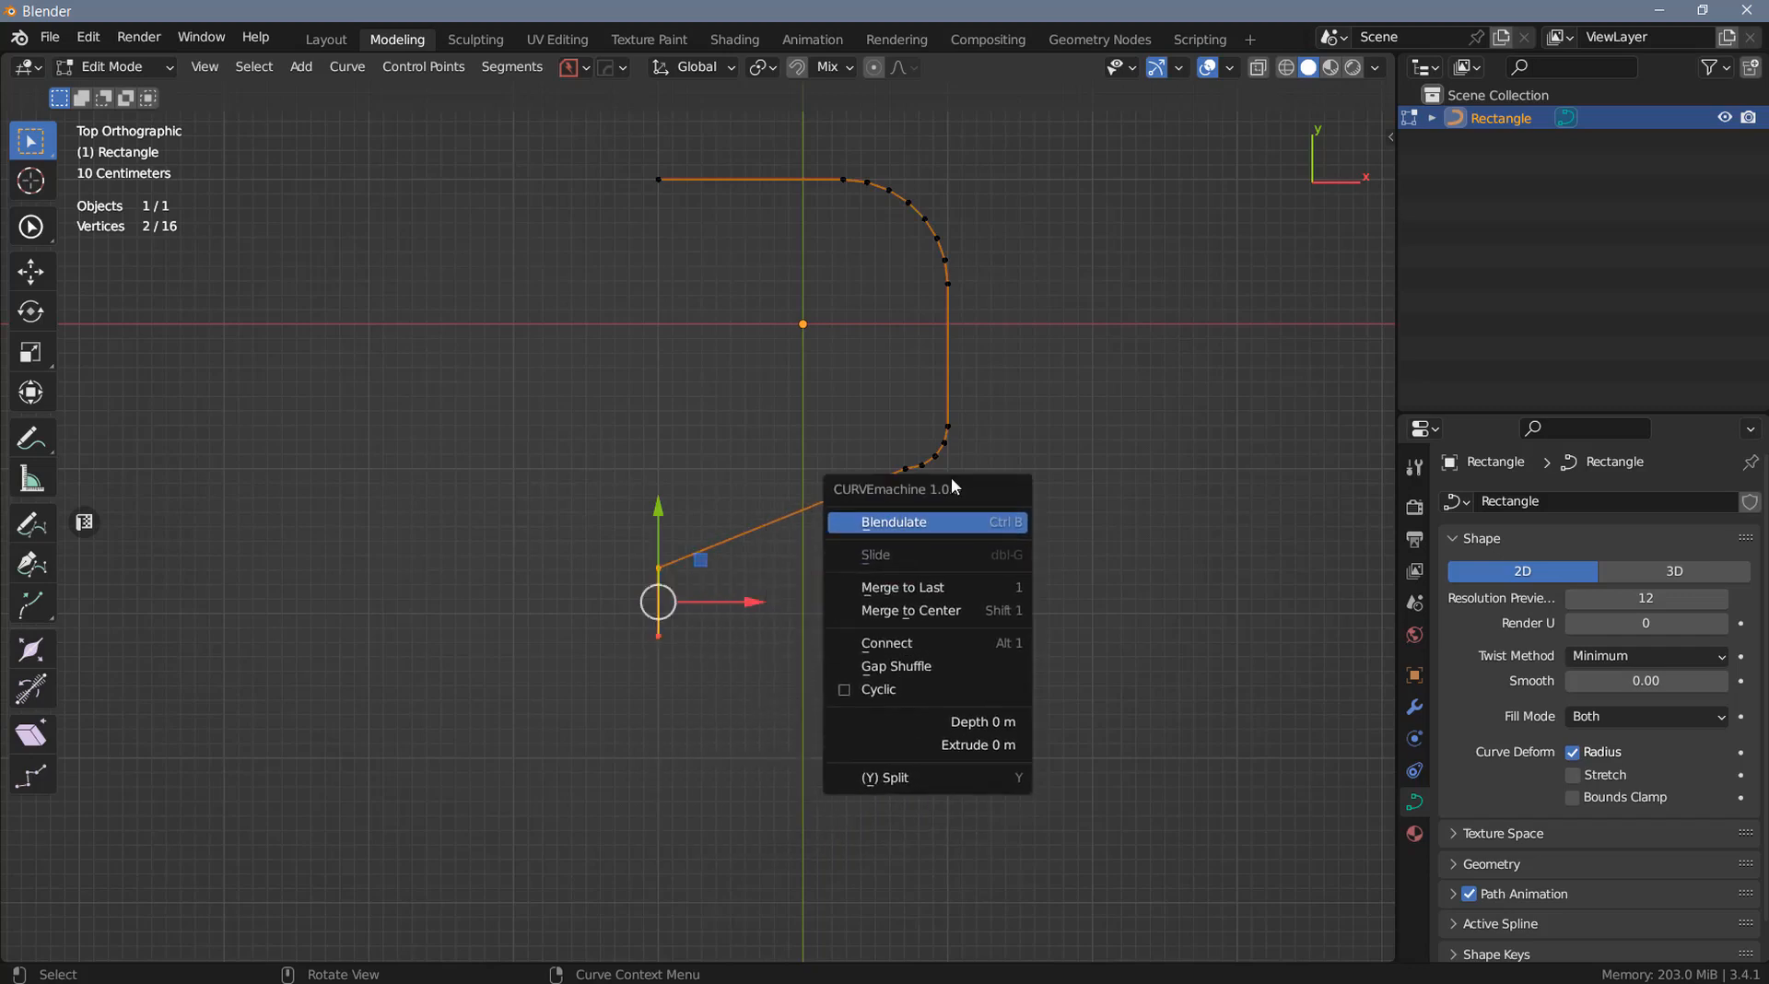
left_click(915, 581)
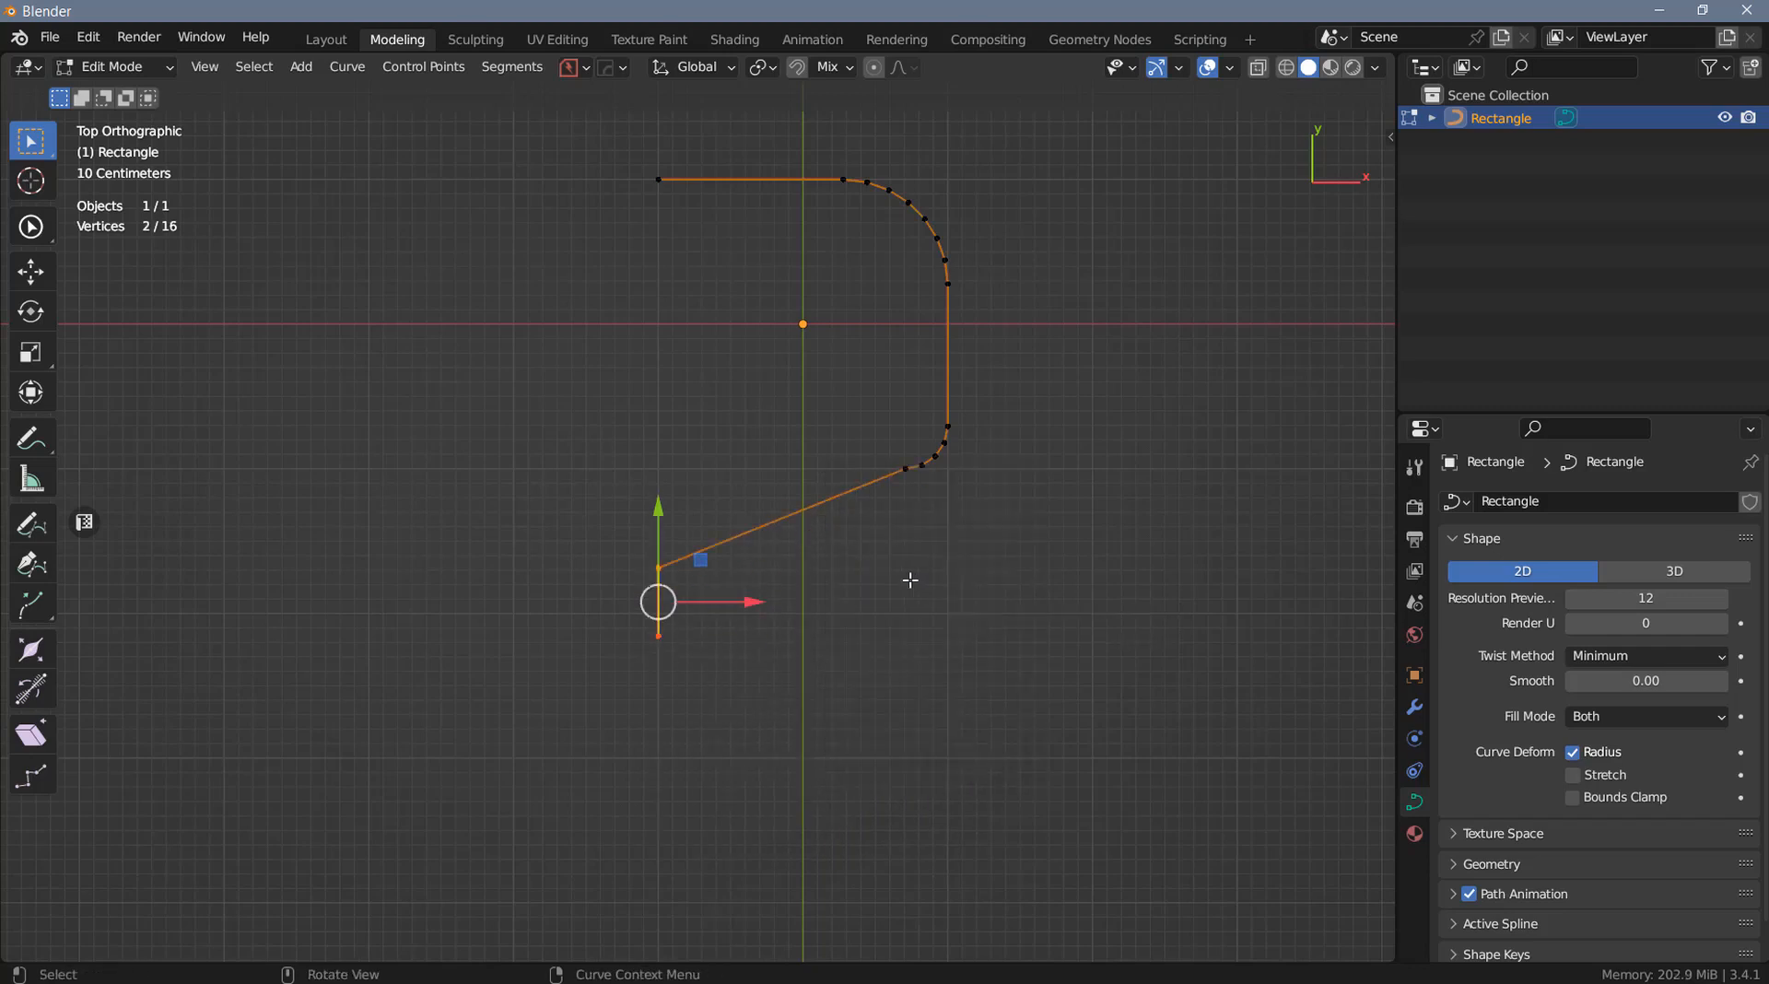
key("y")
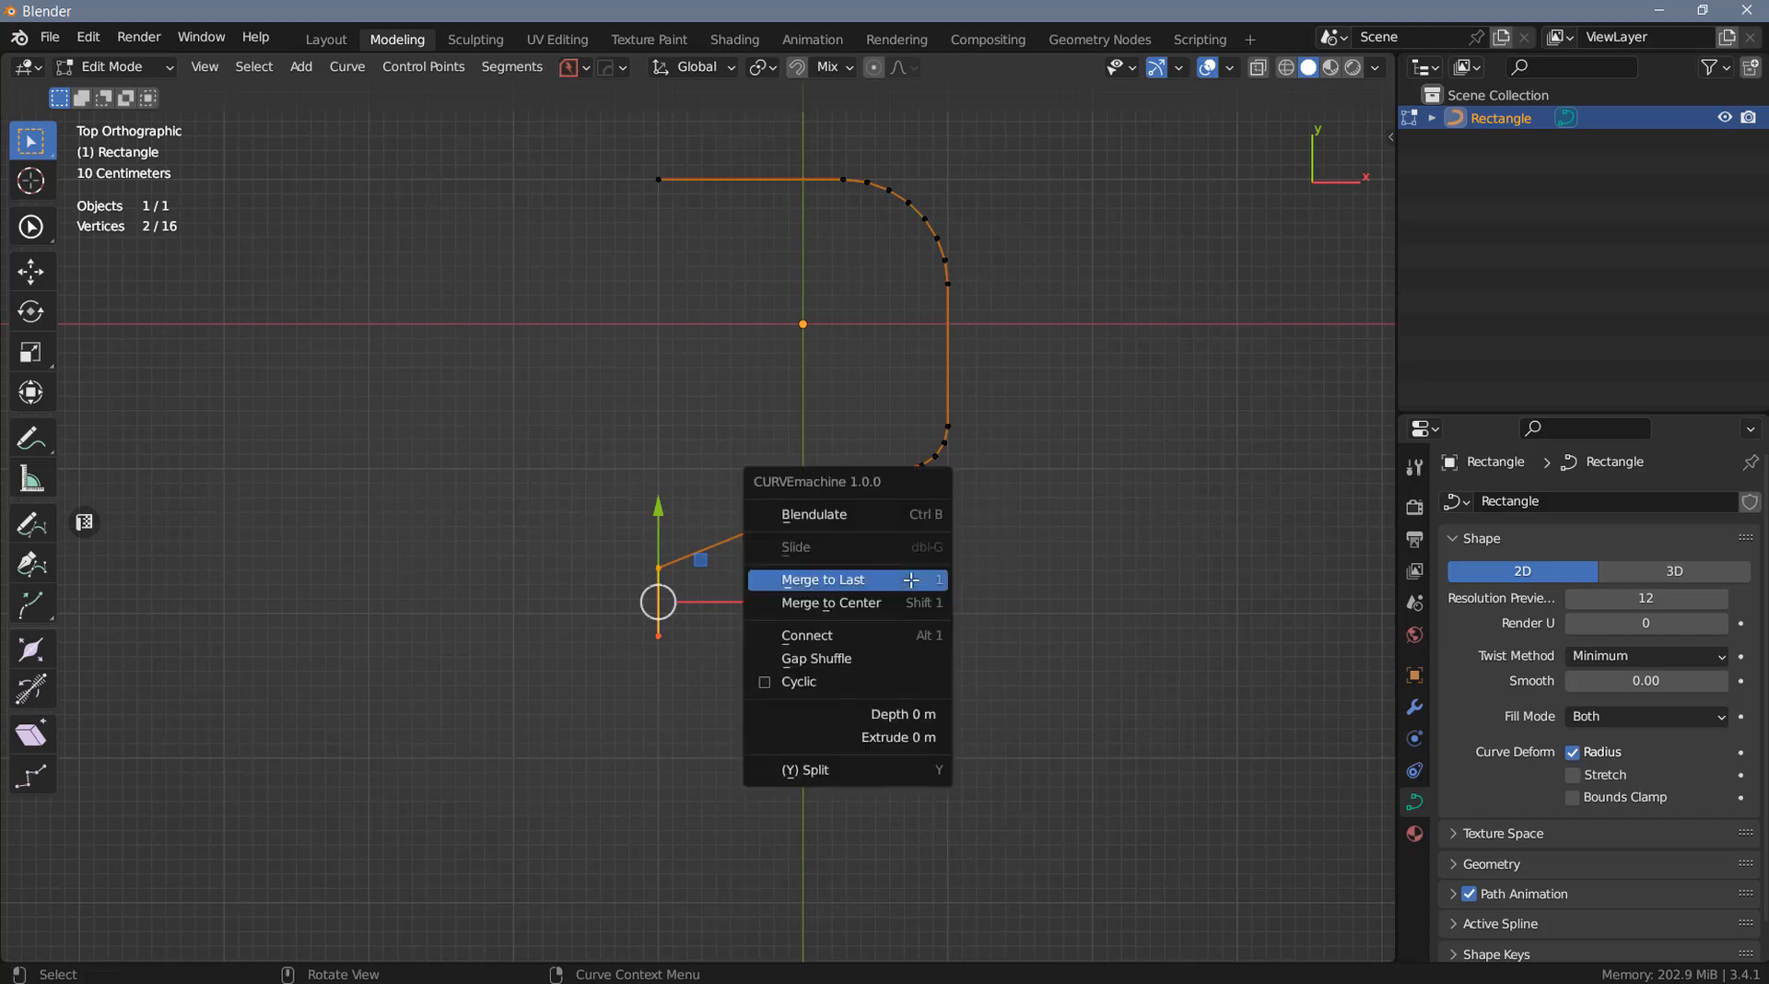
left_click(833, 600)
key("y")
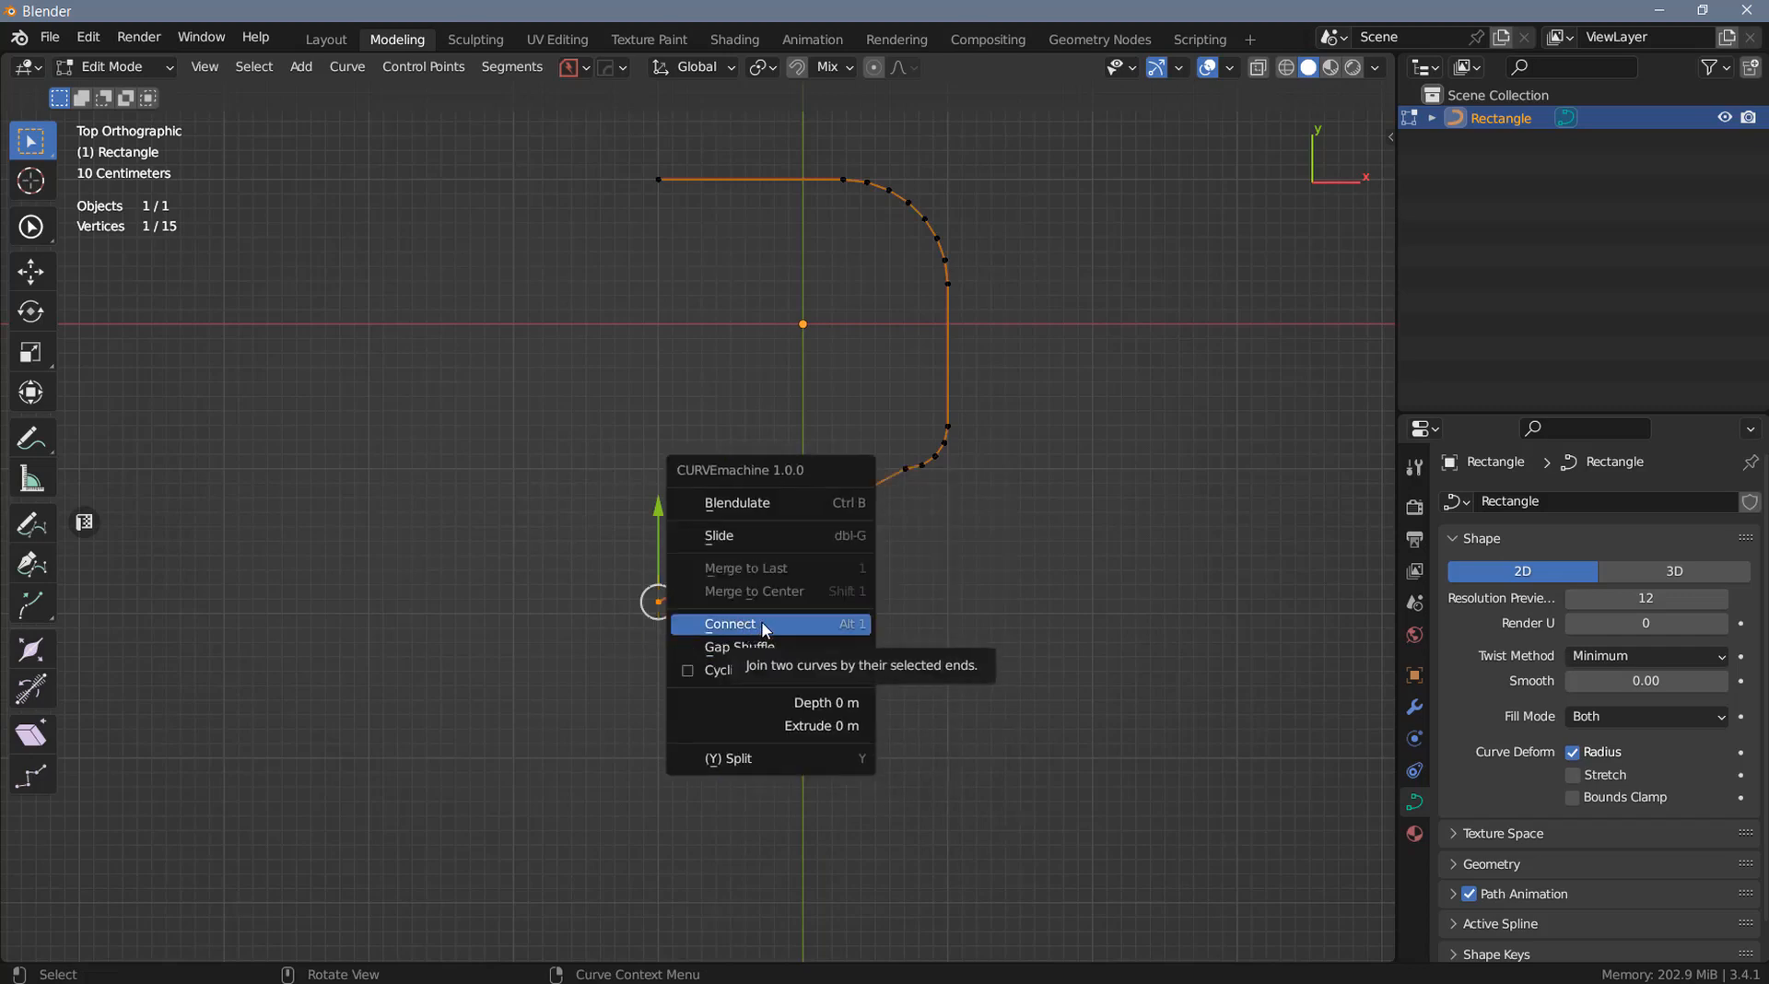
left_click(975, 552)
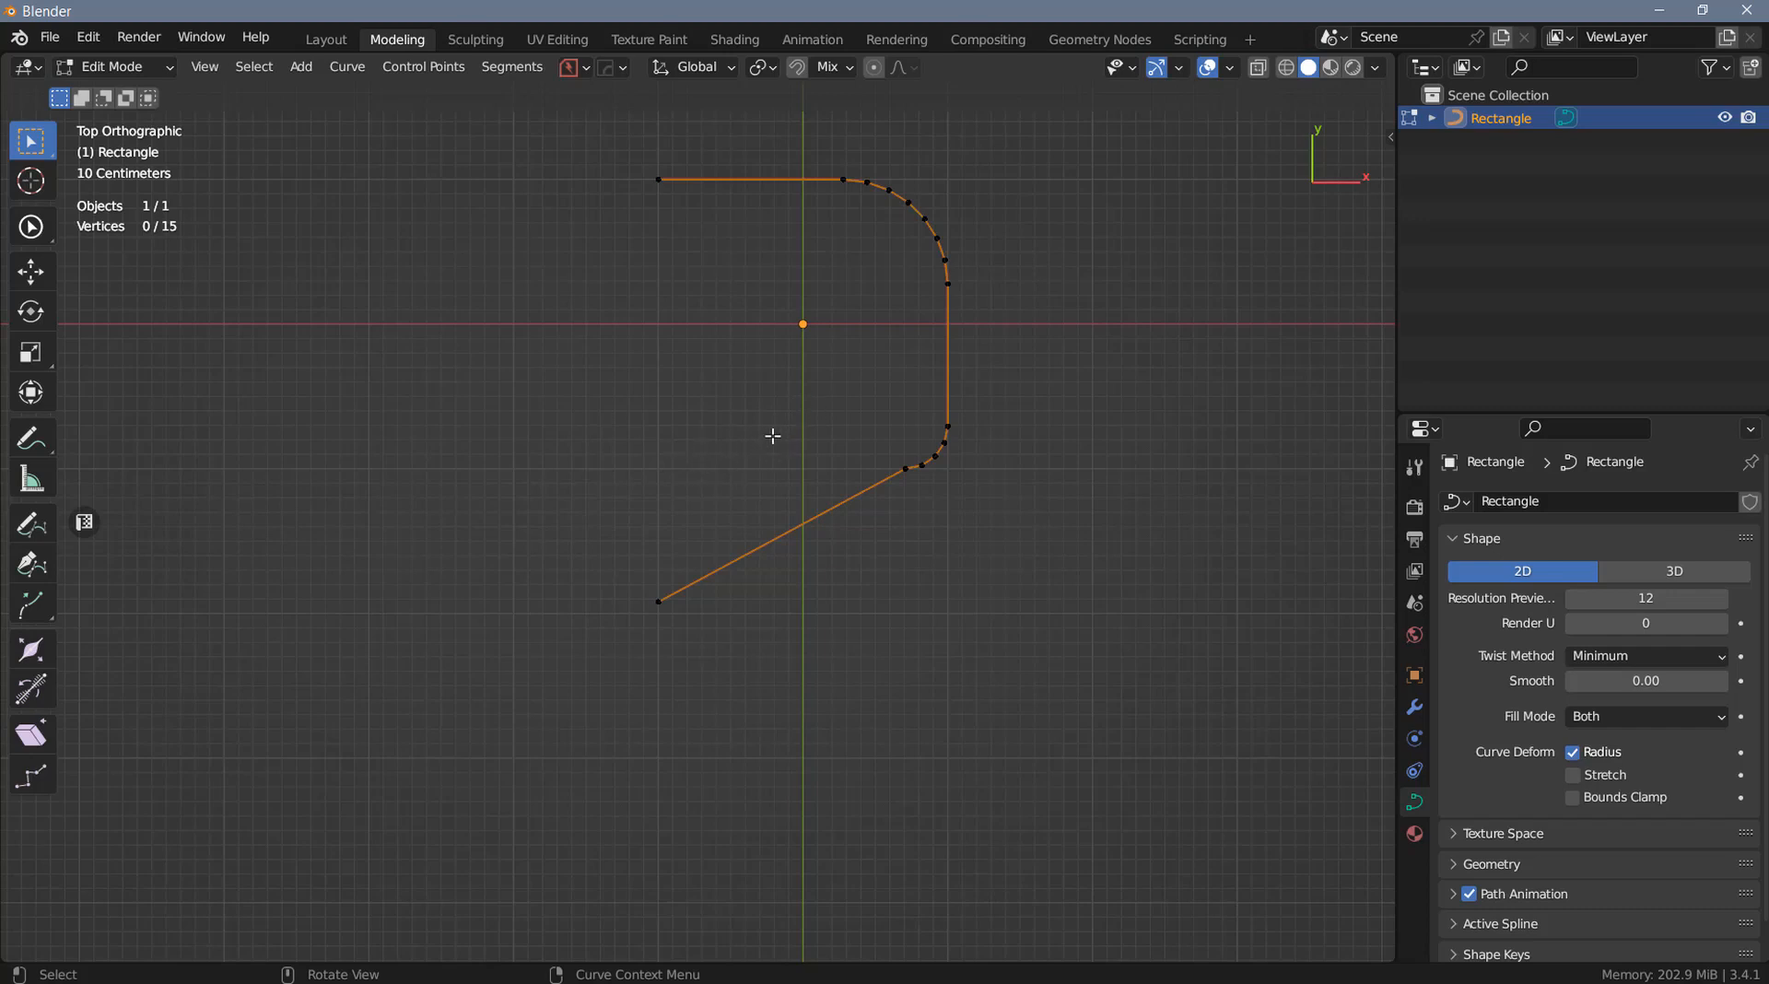
Undo the point merge along with the earlier move and extrusion of the curve's open end
right_click(662, 597)
key("shift+r")
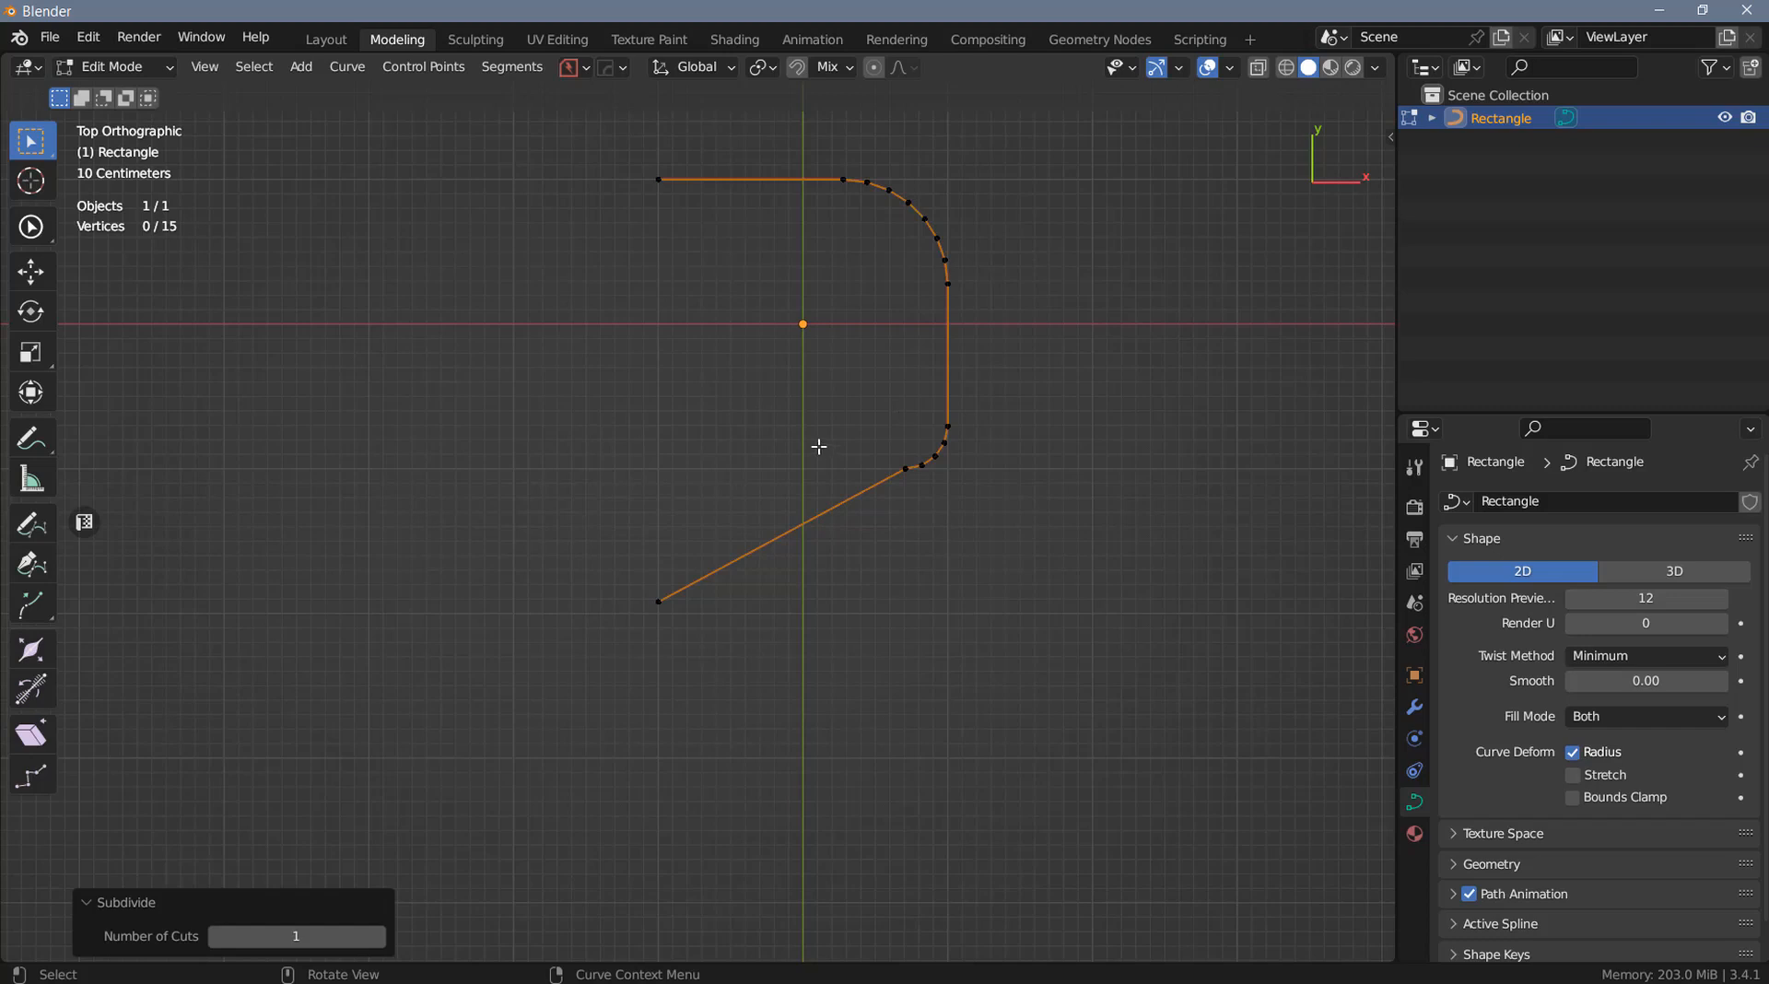
key("y")
key("ctrl+z")
key("ctrl+z")
key("ctrl+z")
key("ctrl+z")
key("ctrl+z")
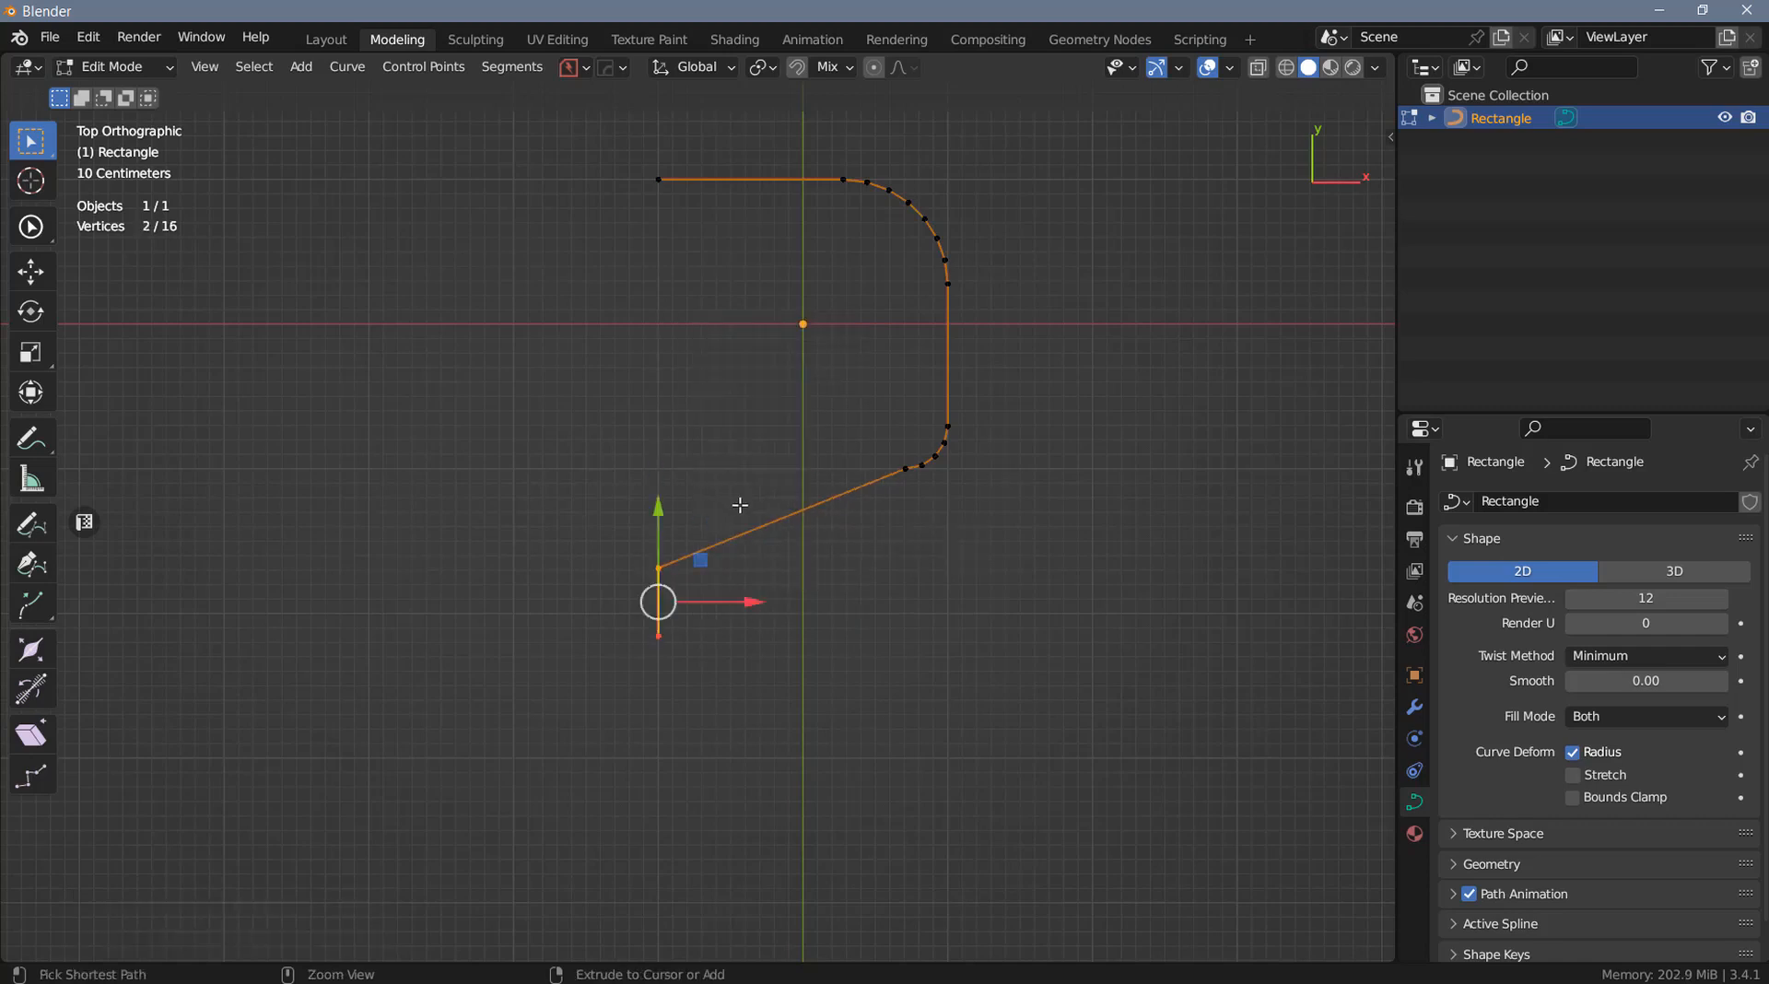
key("ctrl+z")
key("ctrl+z")
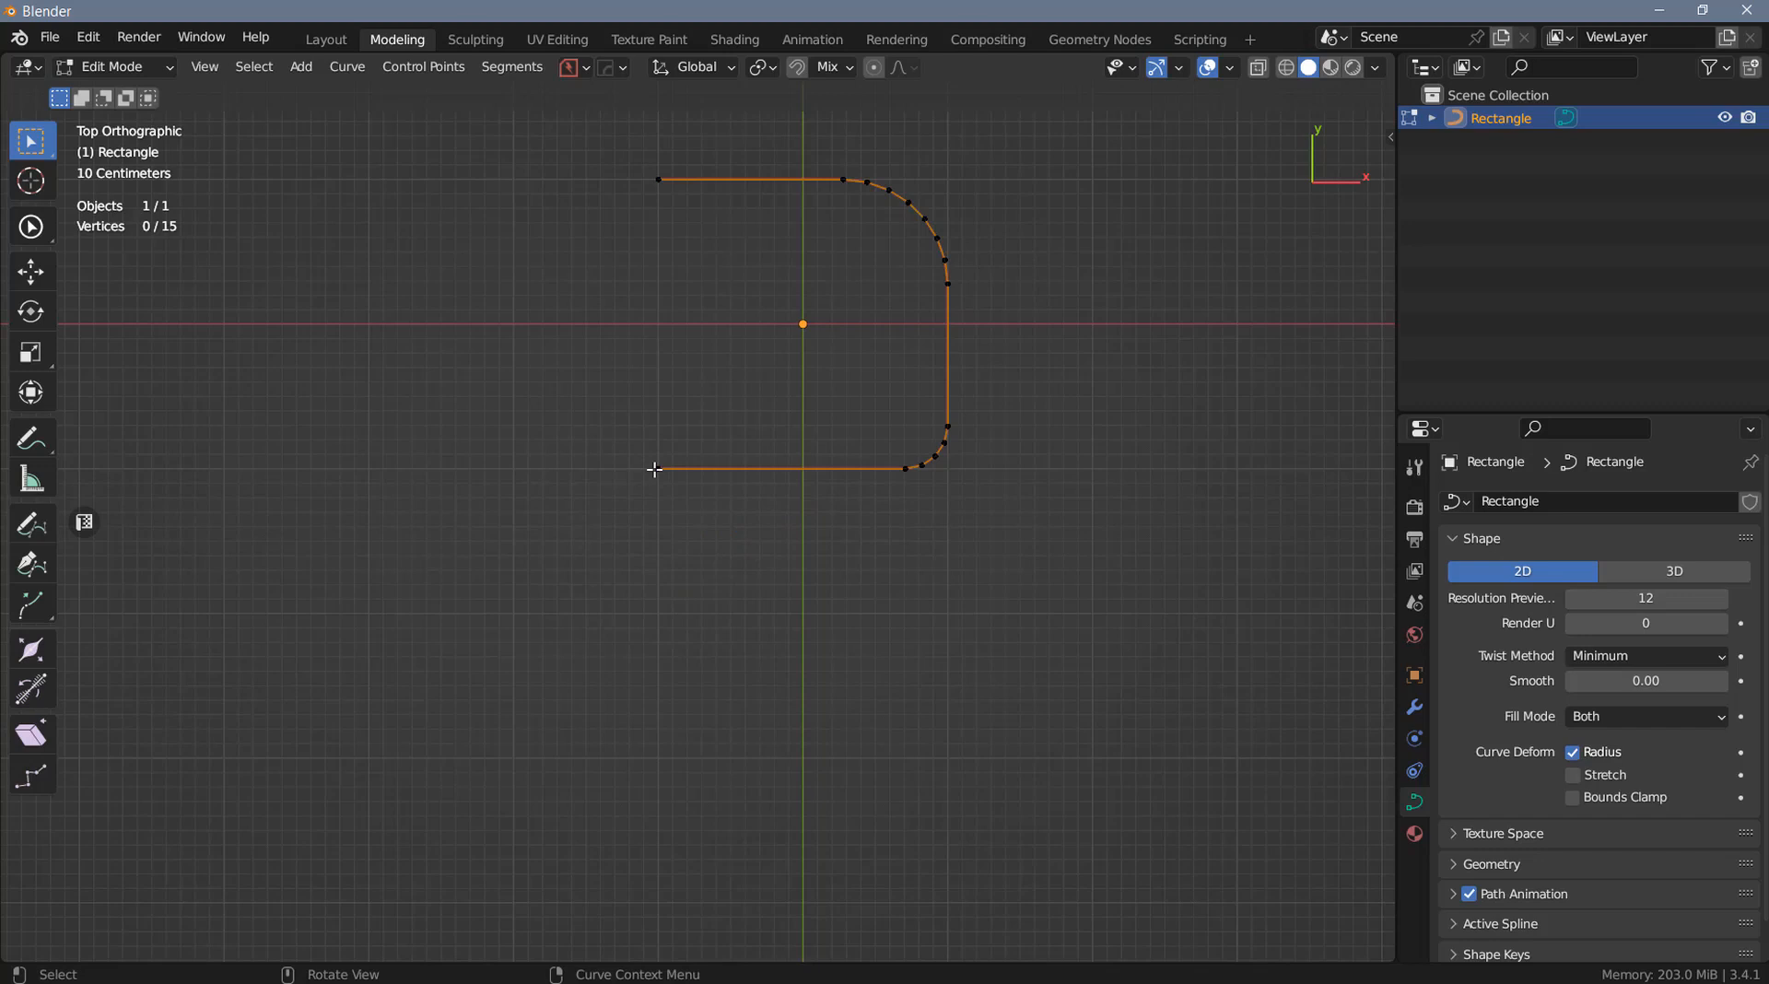
Close the curve with a cyclic Gap Shuffle, placing the gap between the two rounded corners, and set the Fill Mode to None
left_click(654, 470)
left_click(659, 185)
middle_click_drag(823, 328, 825, 492, "shift")
scroll(811, 422, "up", 2)
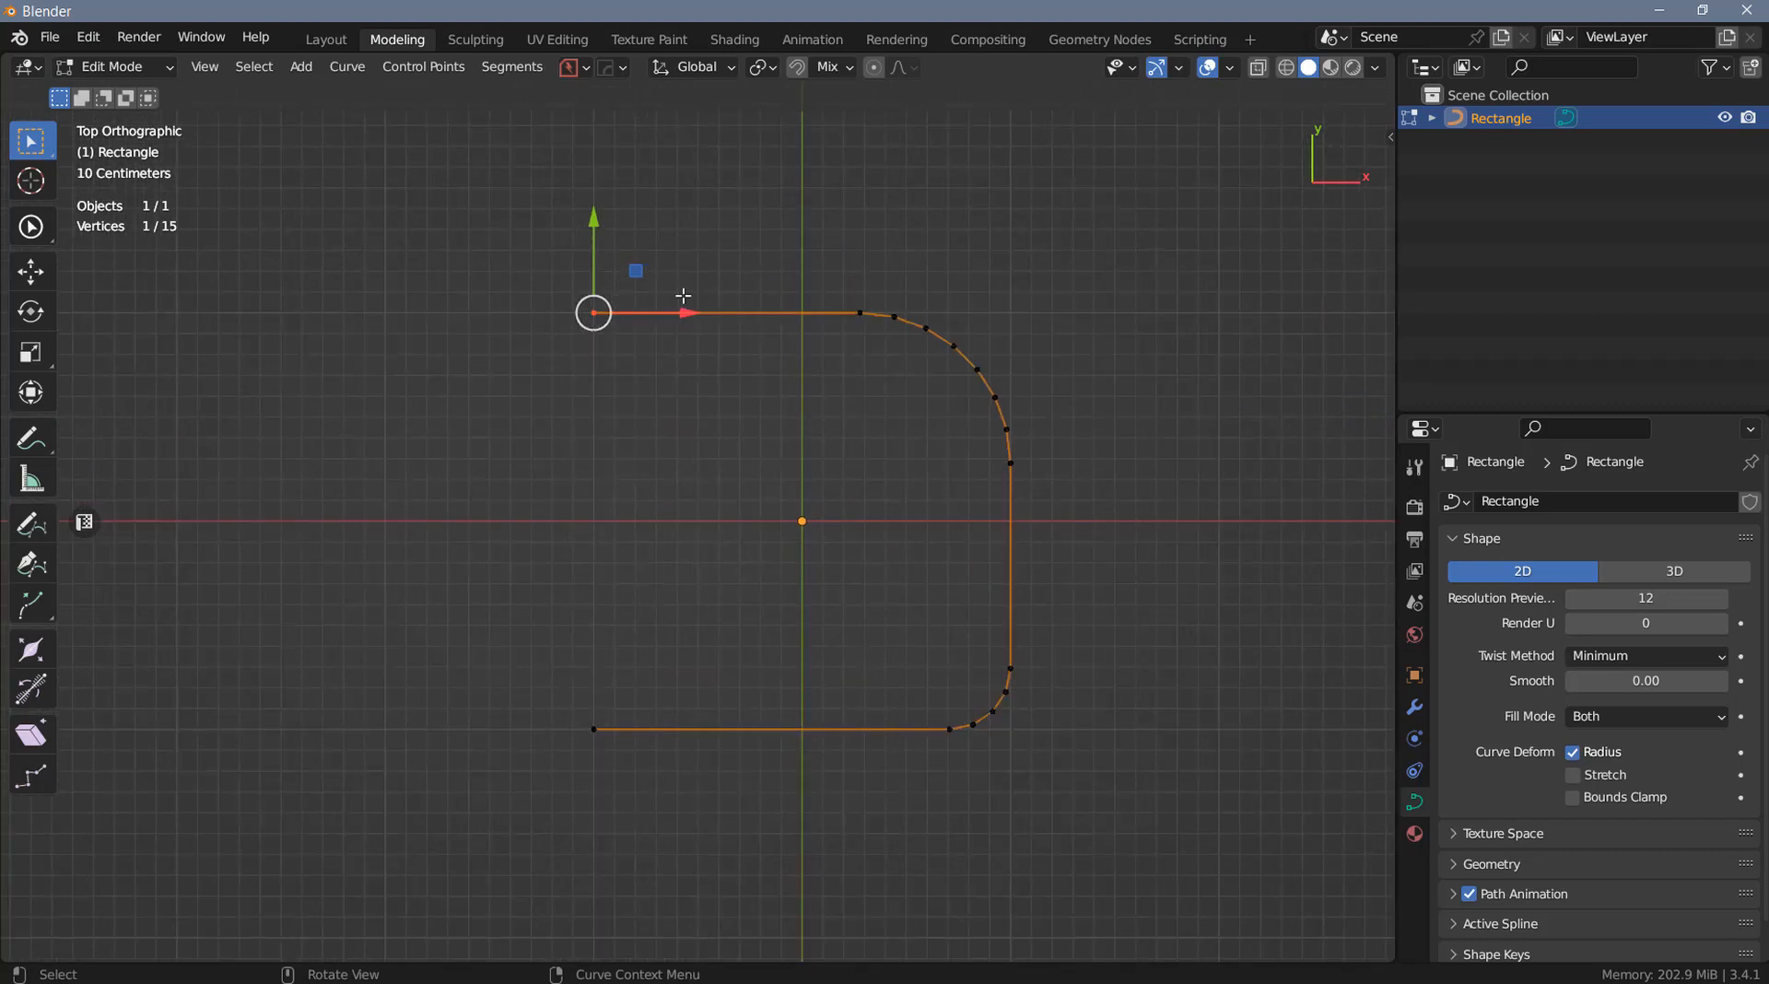
right_click(713, 336)
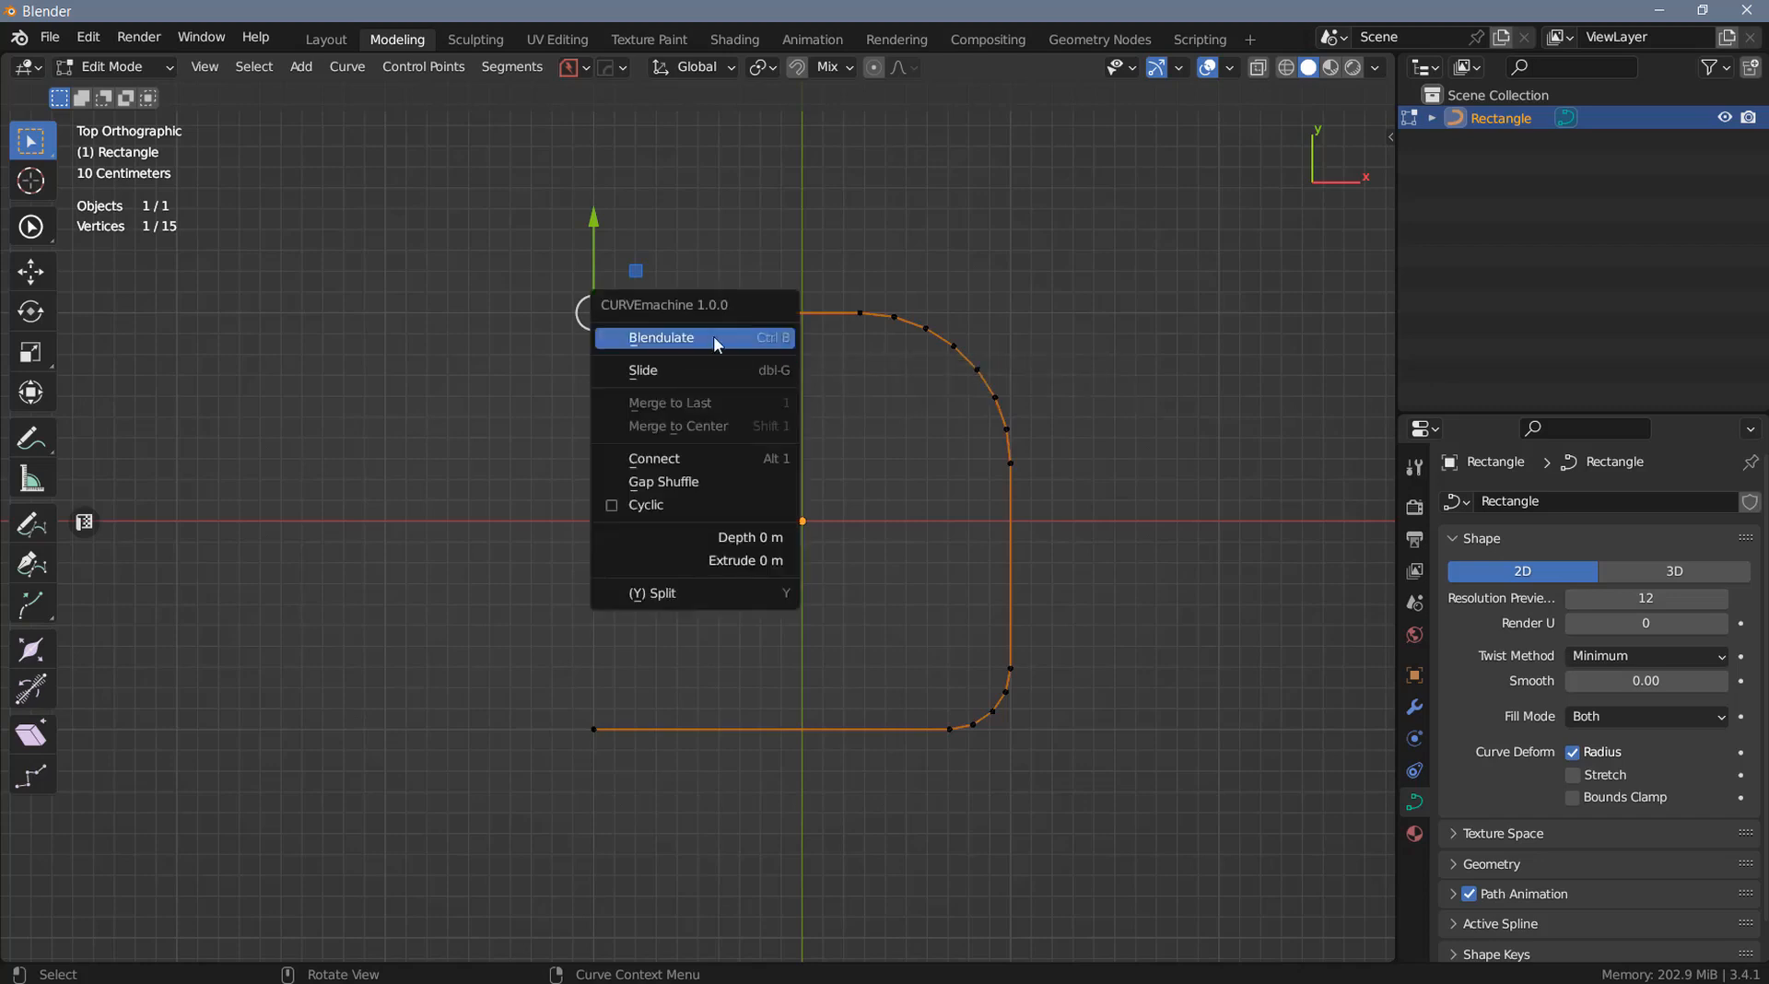
left_click(713, 335)
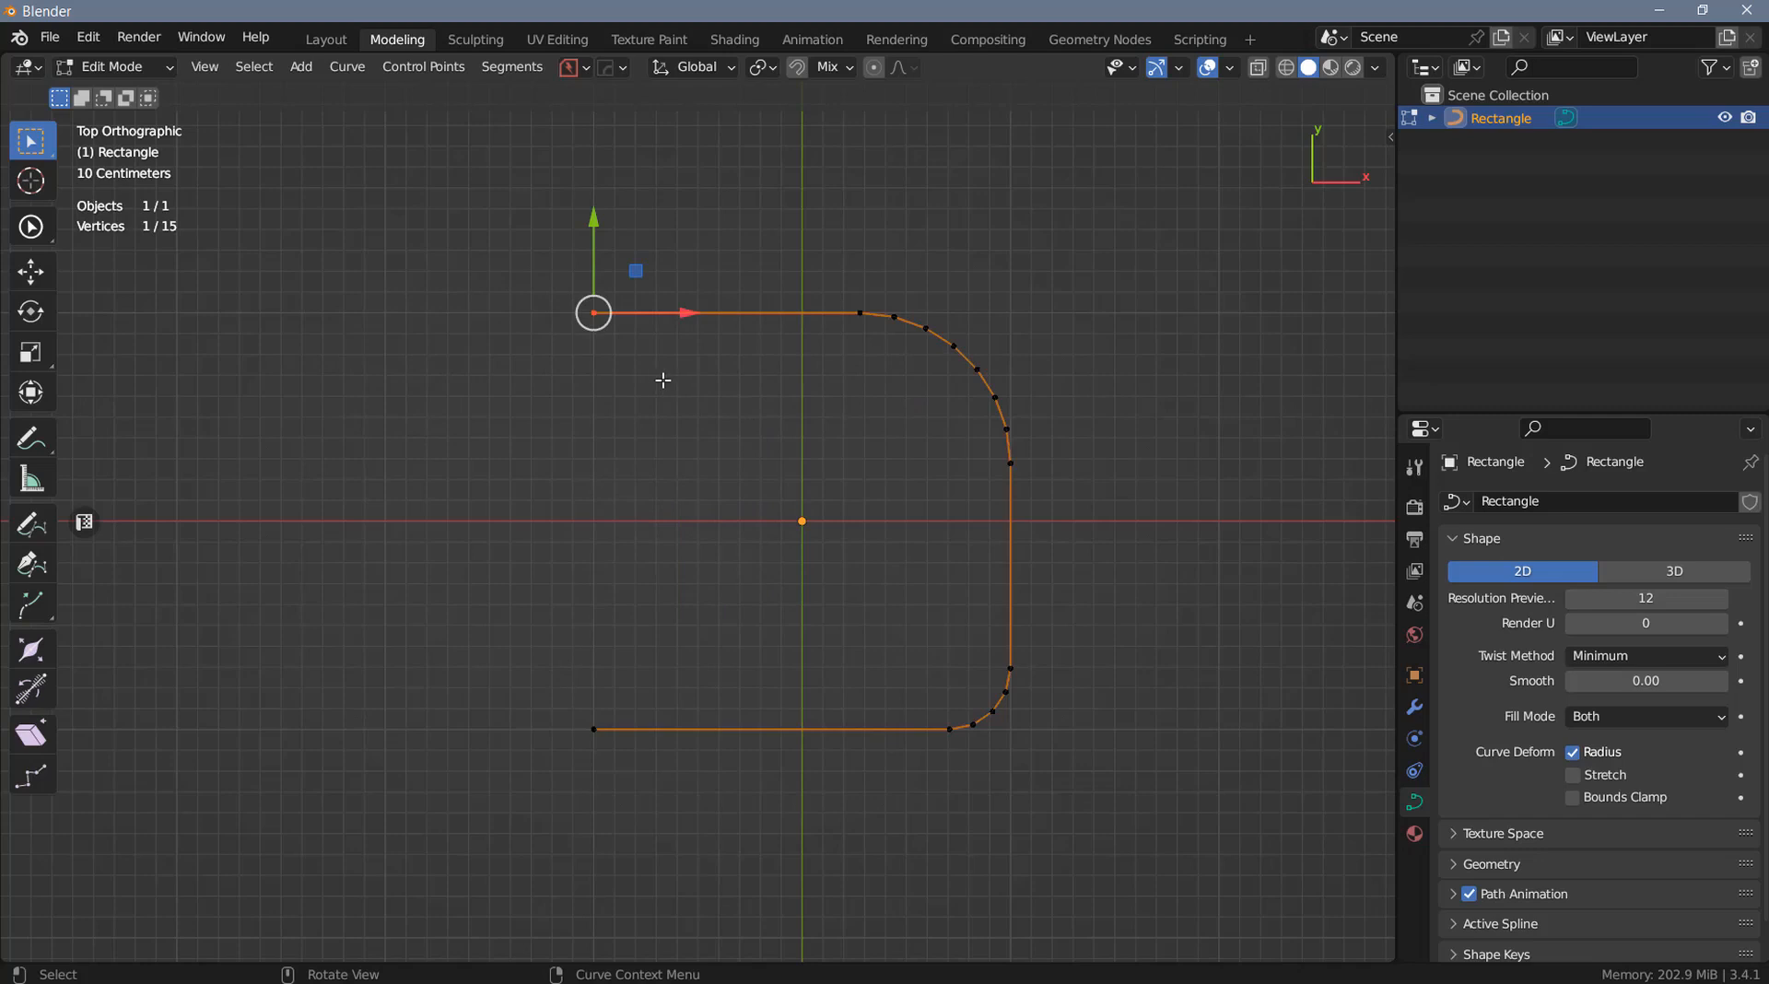
key("y")
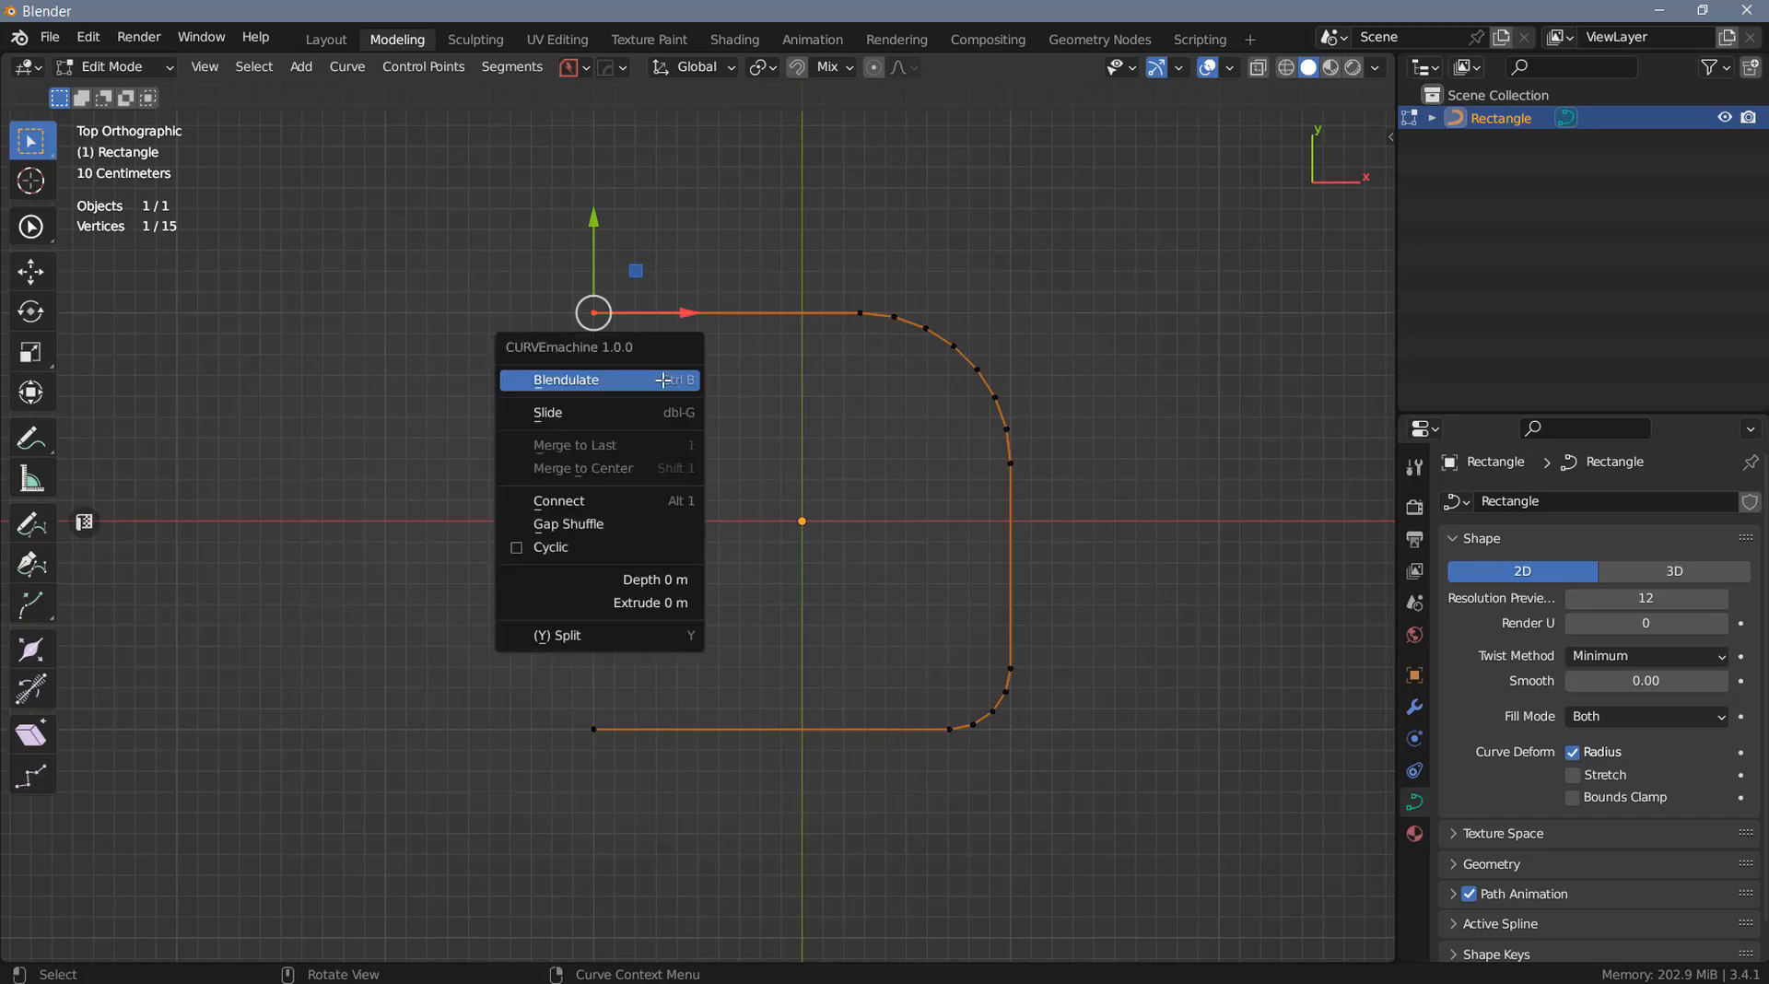
left_click(604, 524)
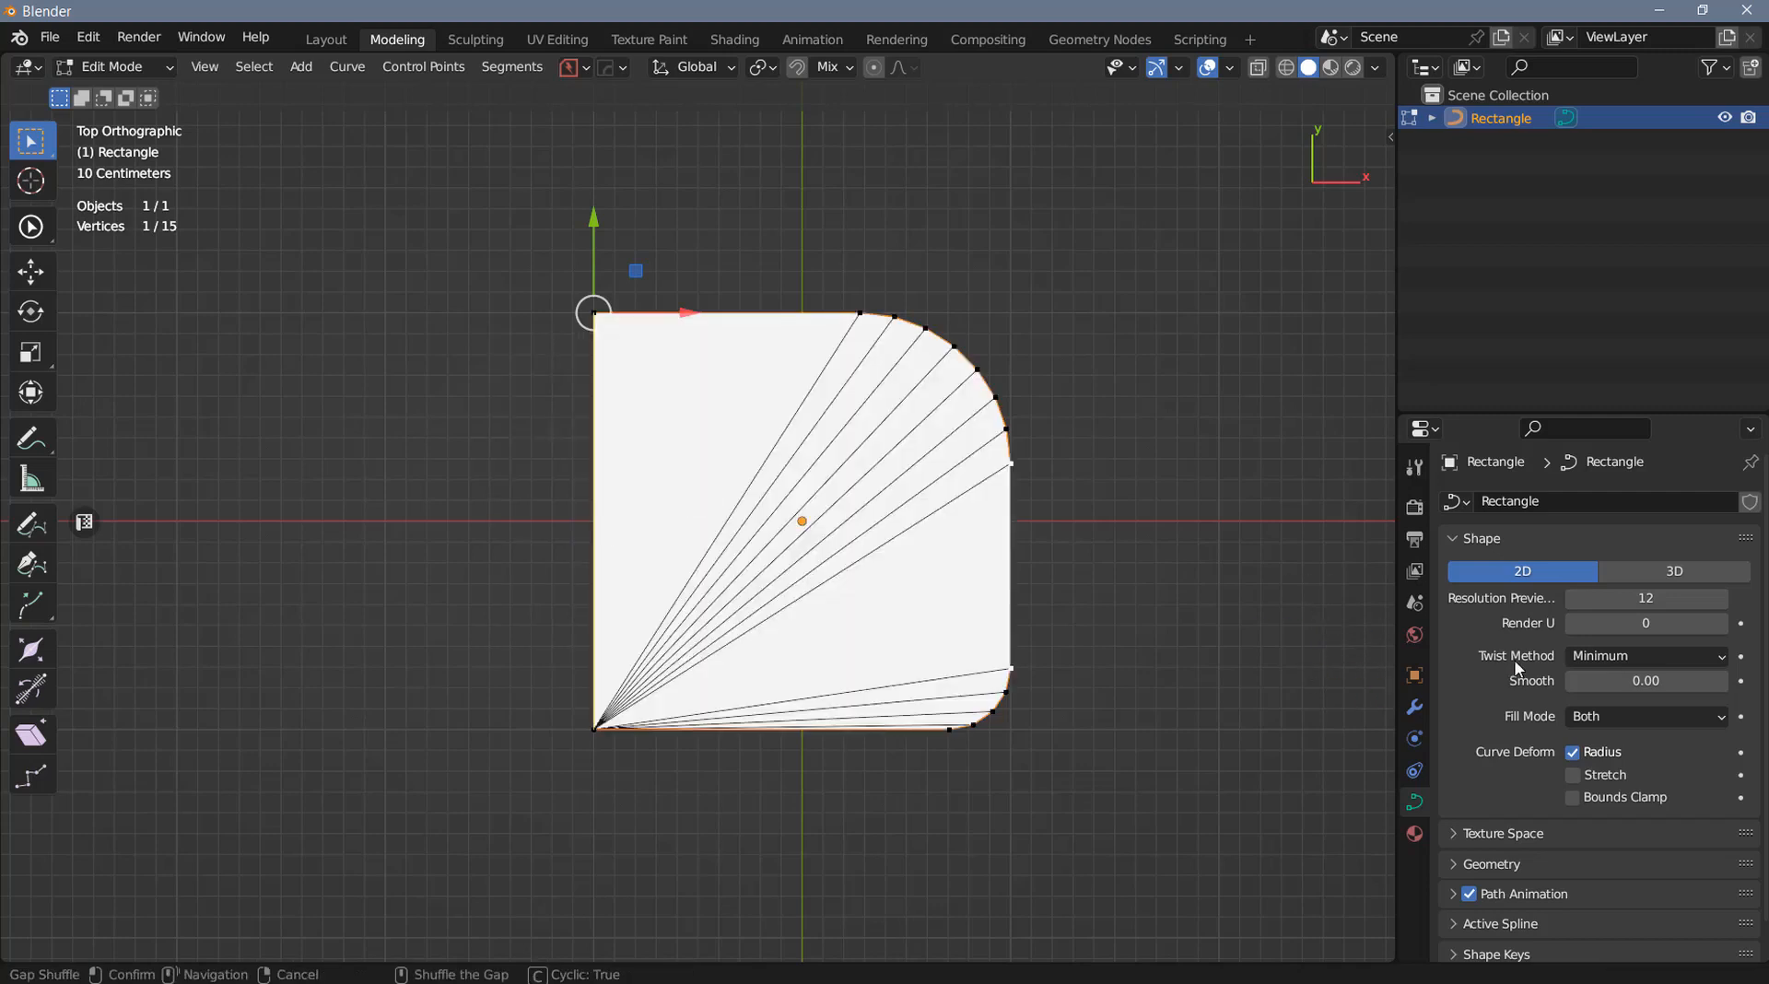
left_click(1595, 714)
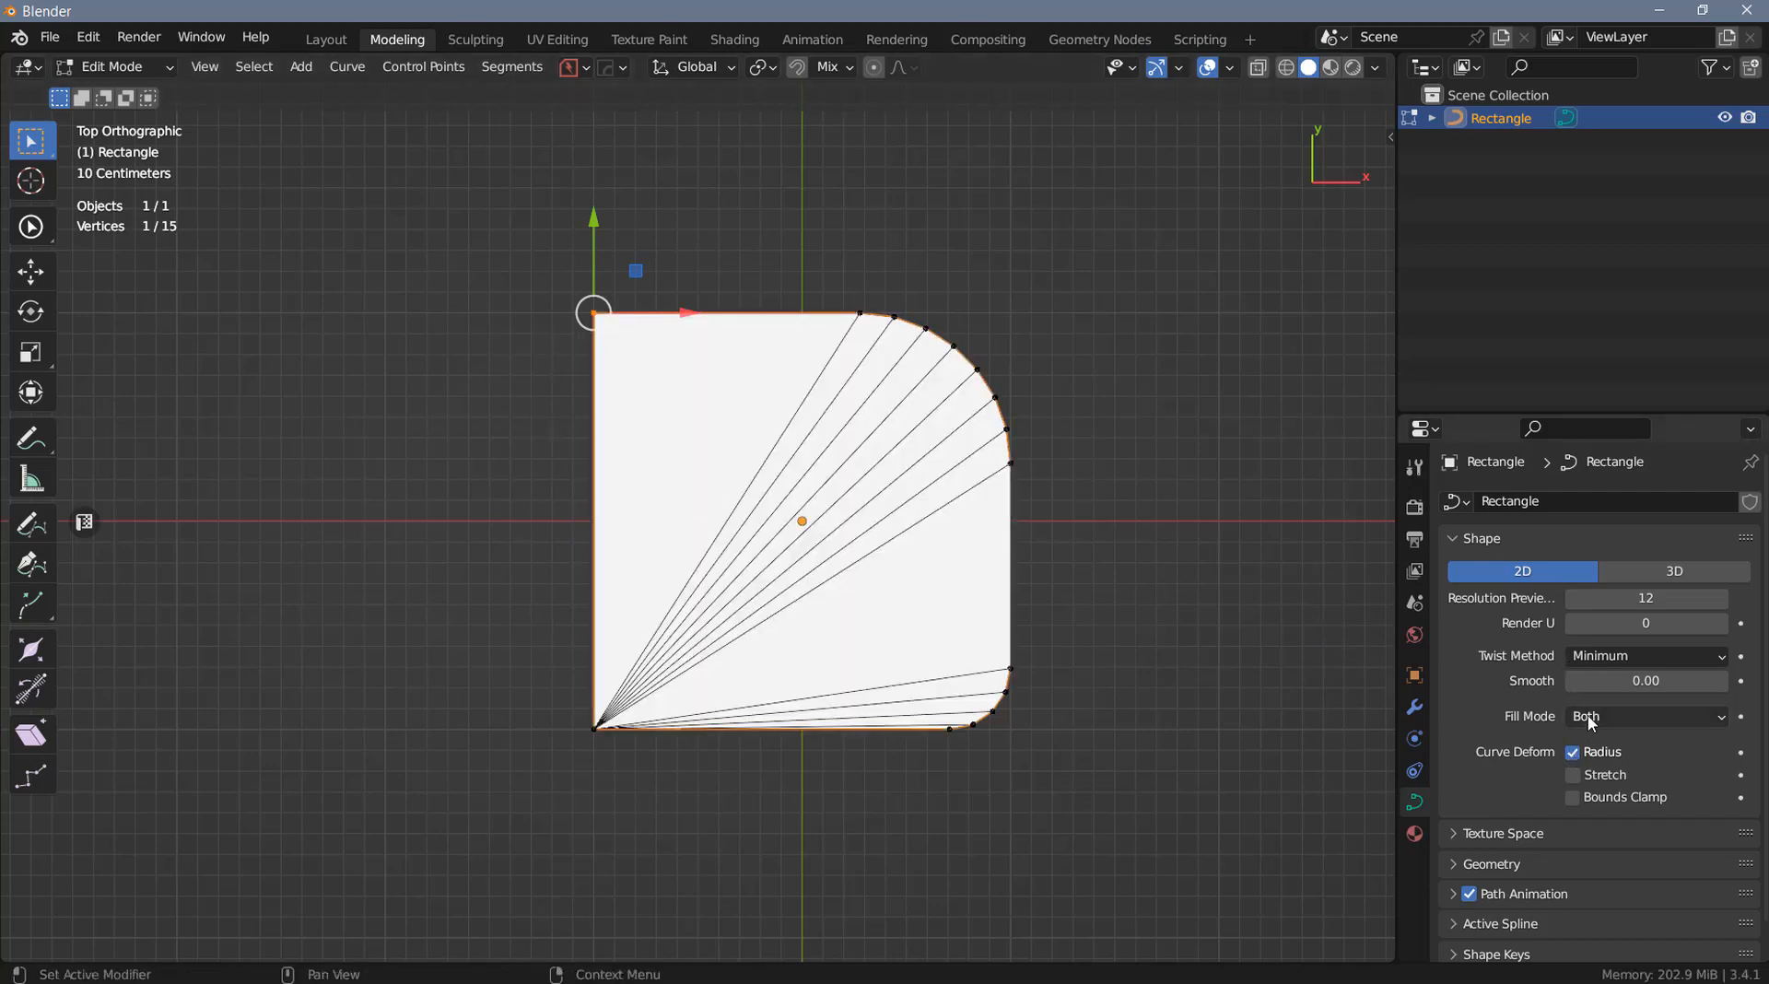
left_click(1594, 716)
left_click(1586, 741)
Shuffle the gap through outlier segments only, onto the straight side between the two sharp corners
key("y")
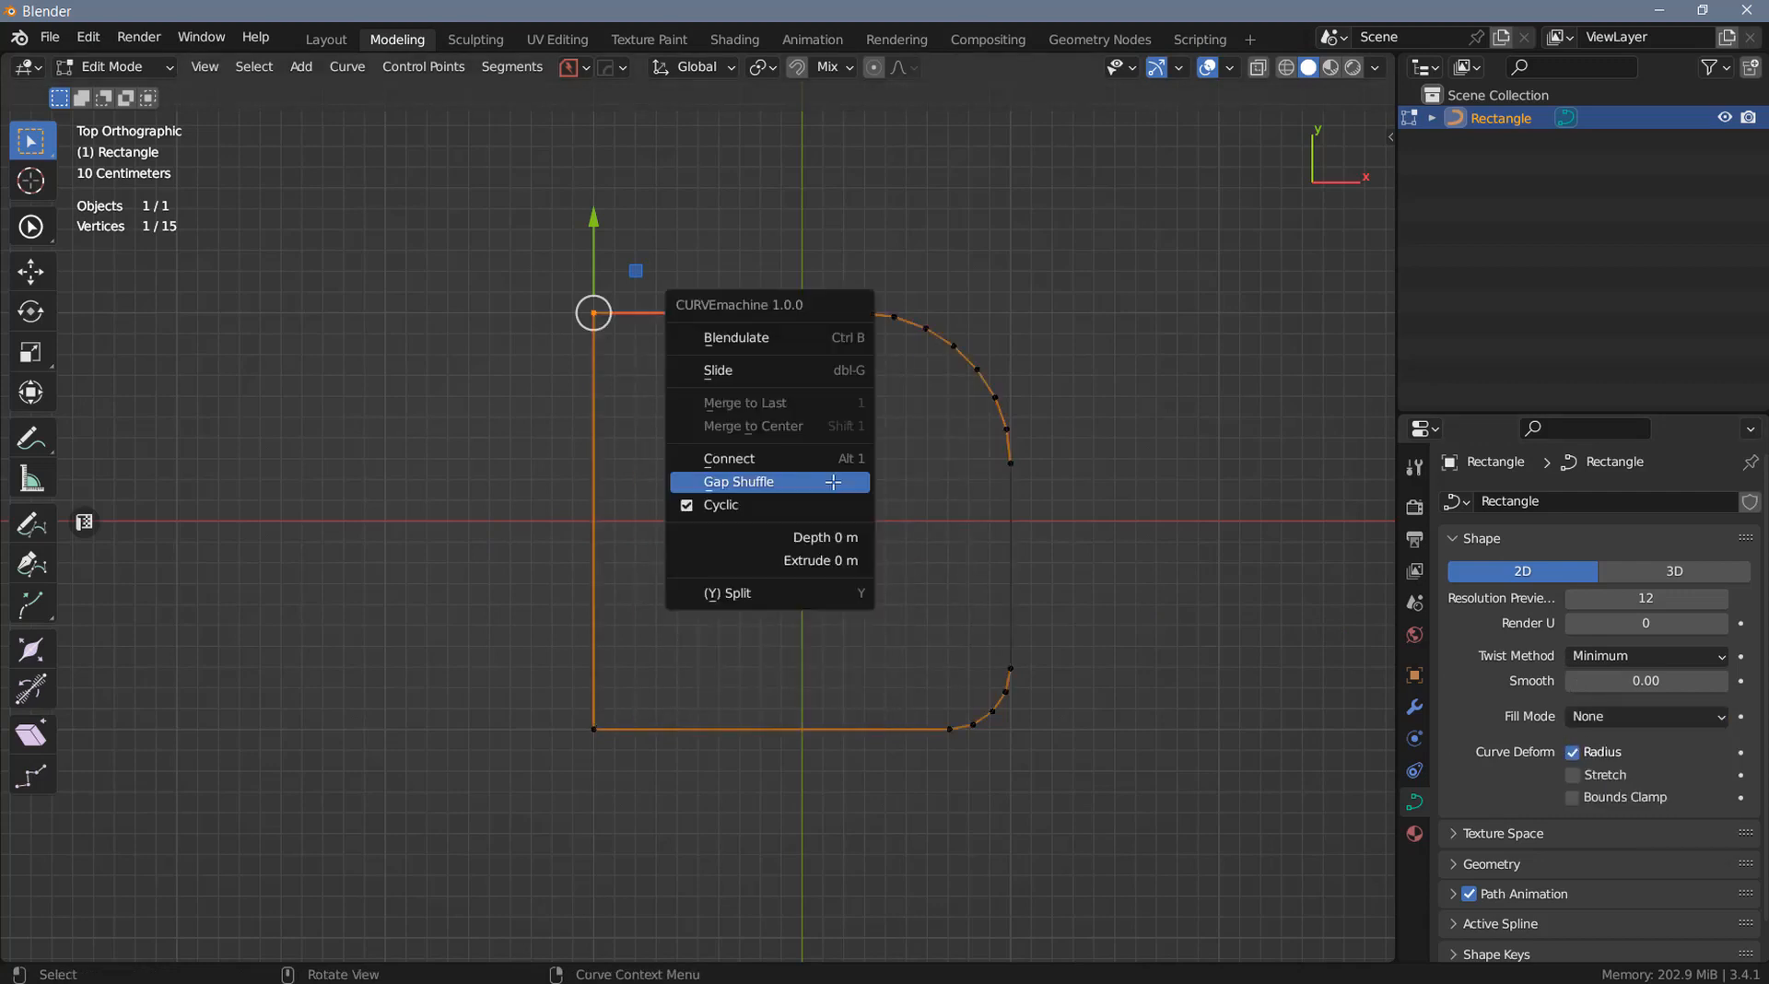
left_click(833, 479)
scroll(833, 490, "down", 4)
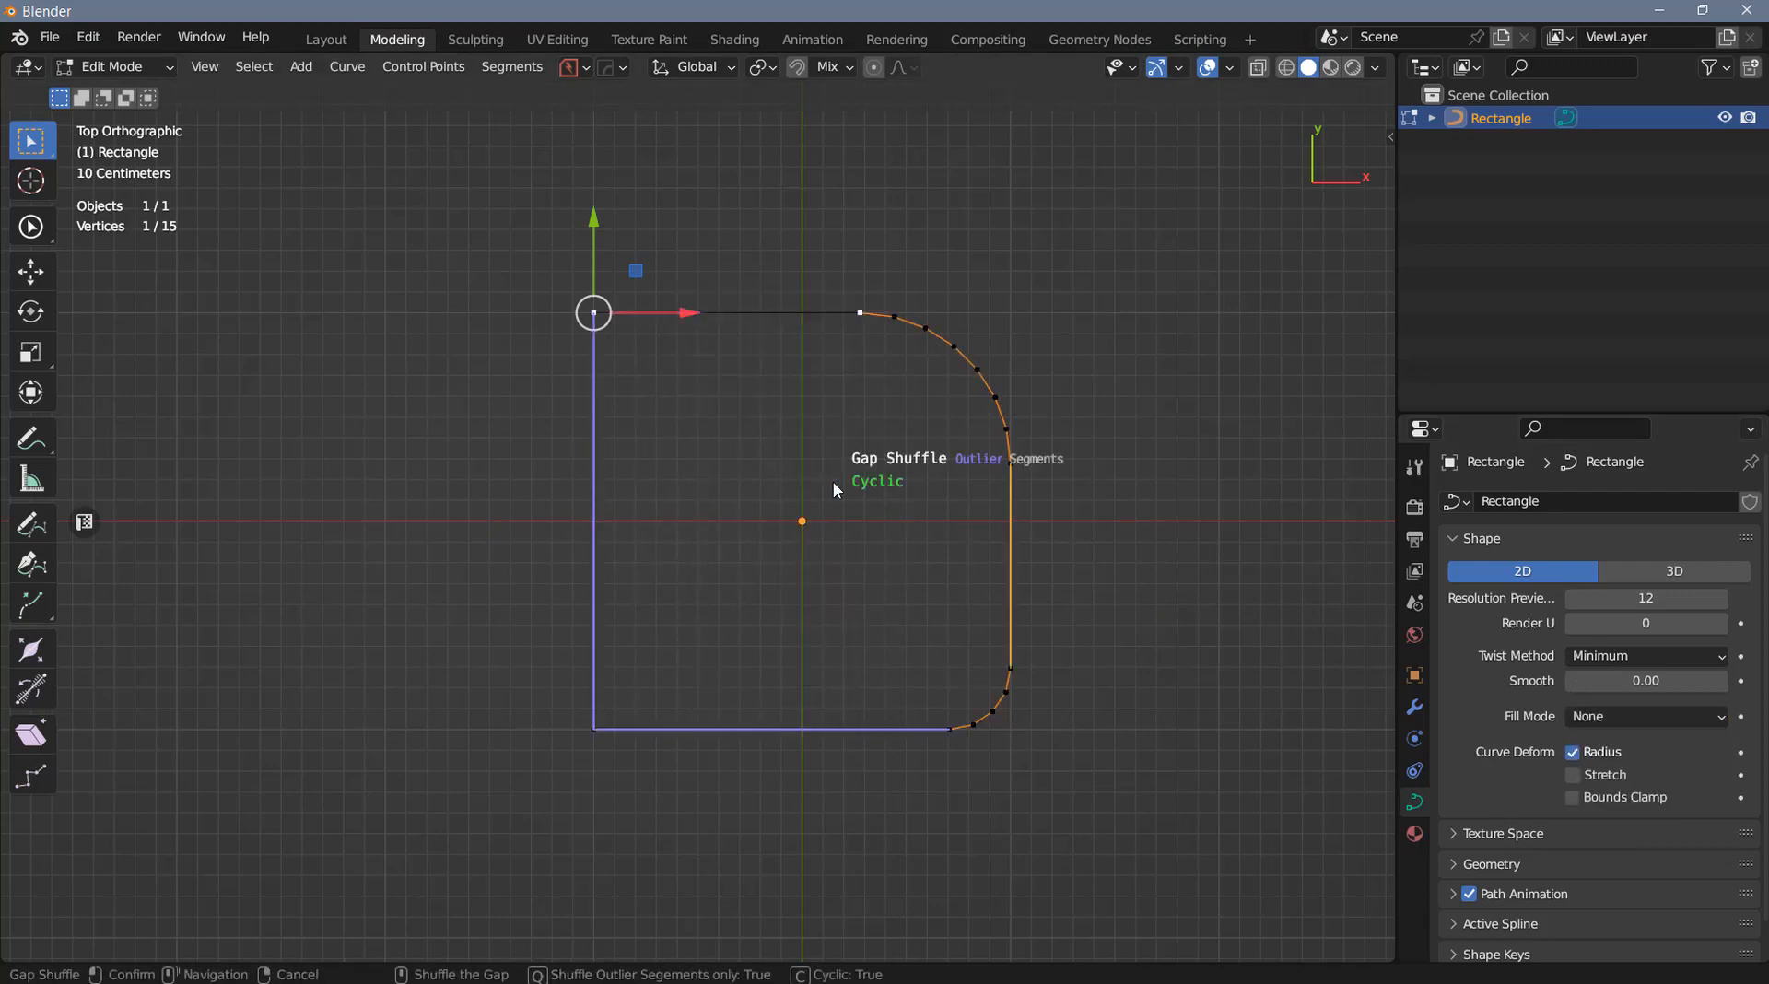
scroll(836, 495, "up", 1)
scroll(837, 488, "down", 3)
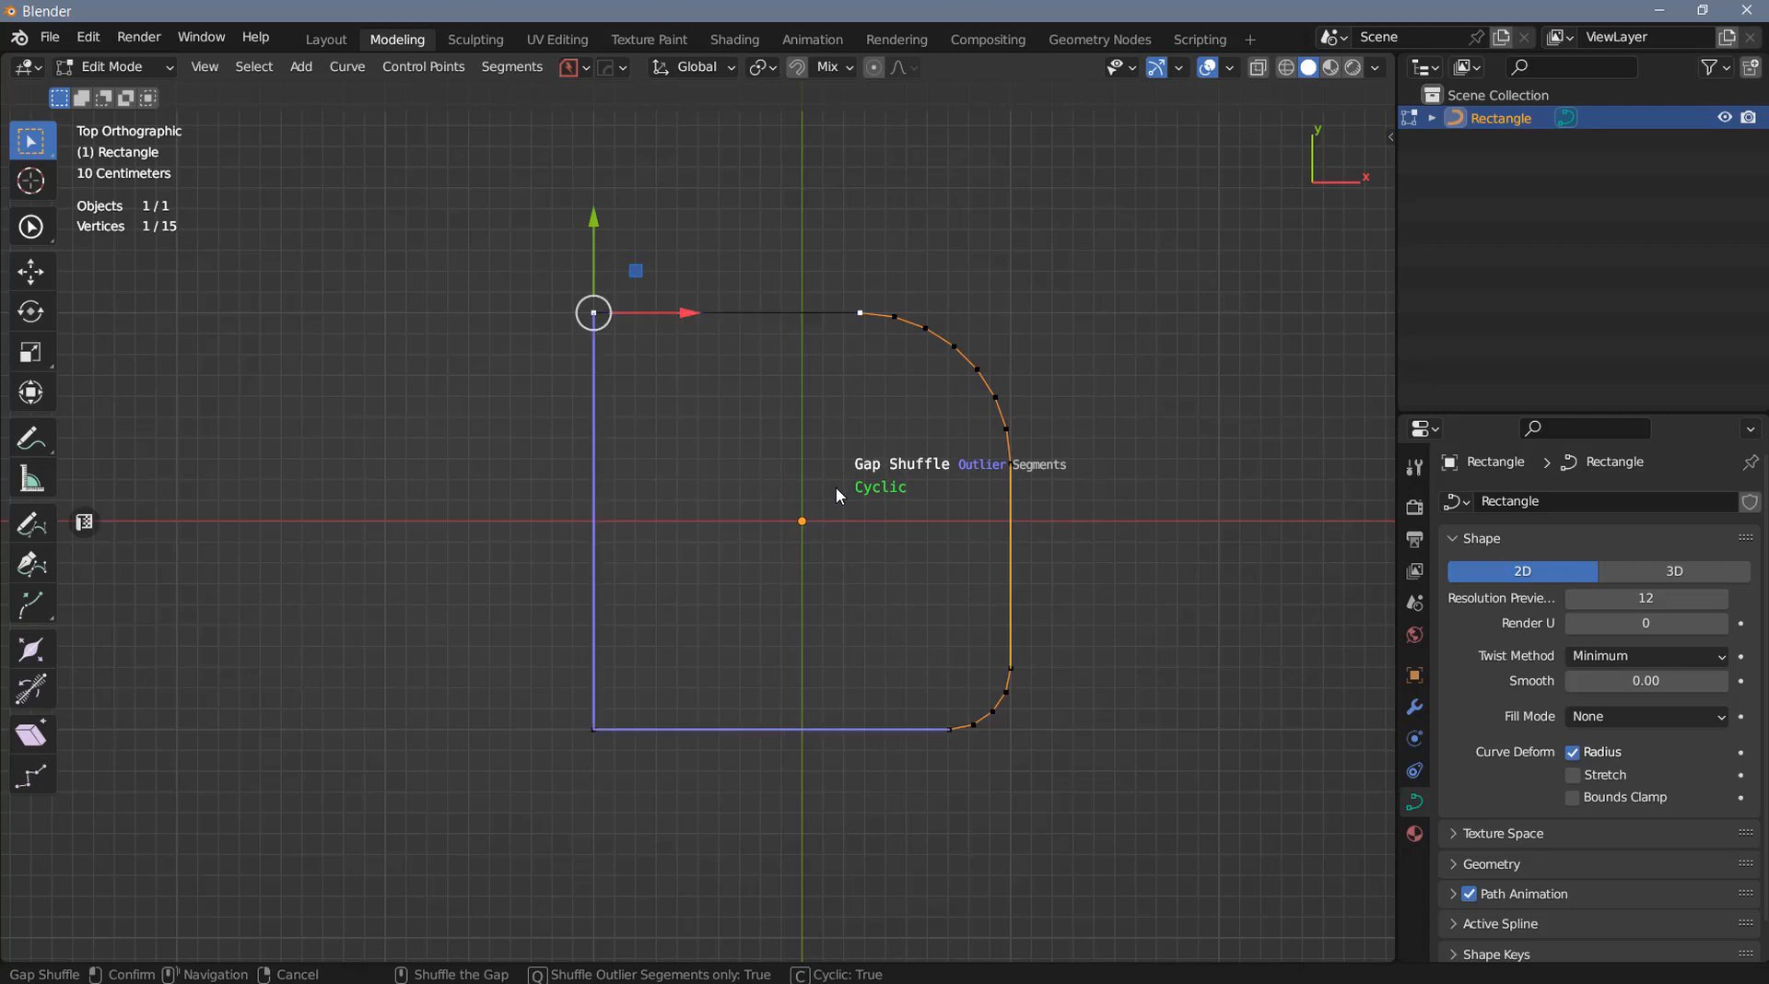
left_click(837, 488)
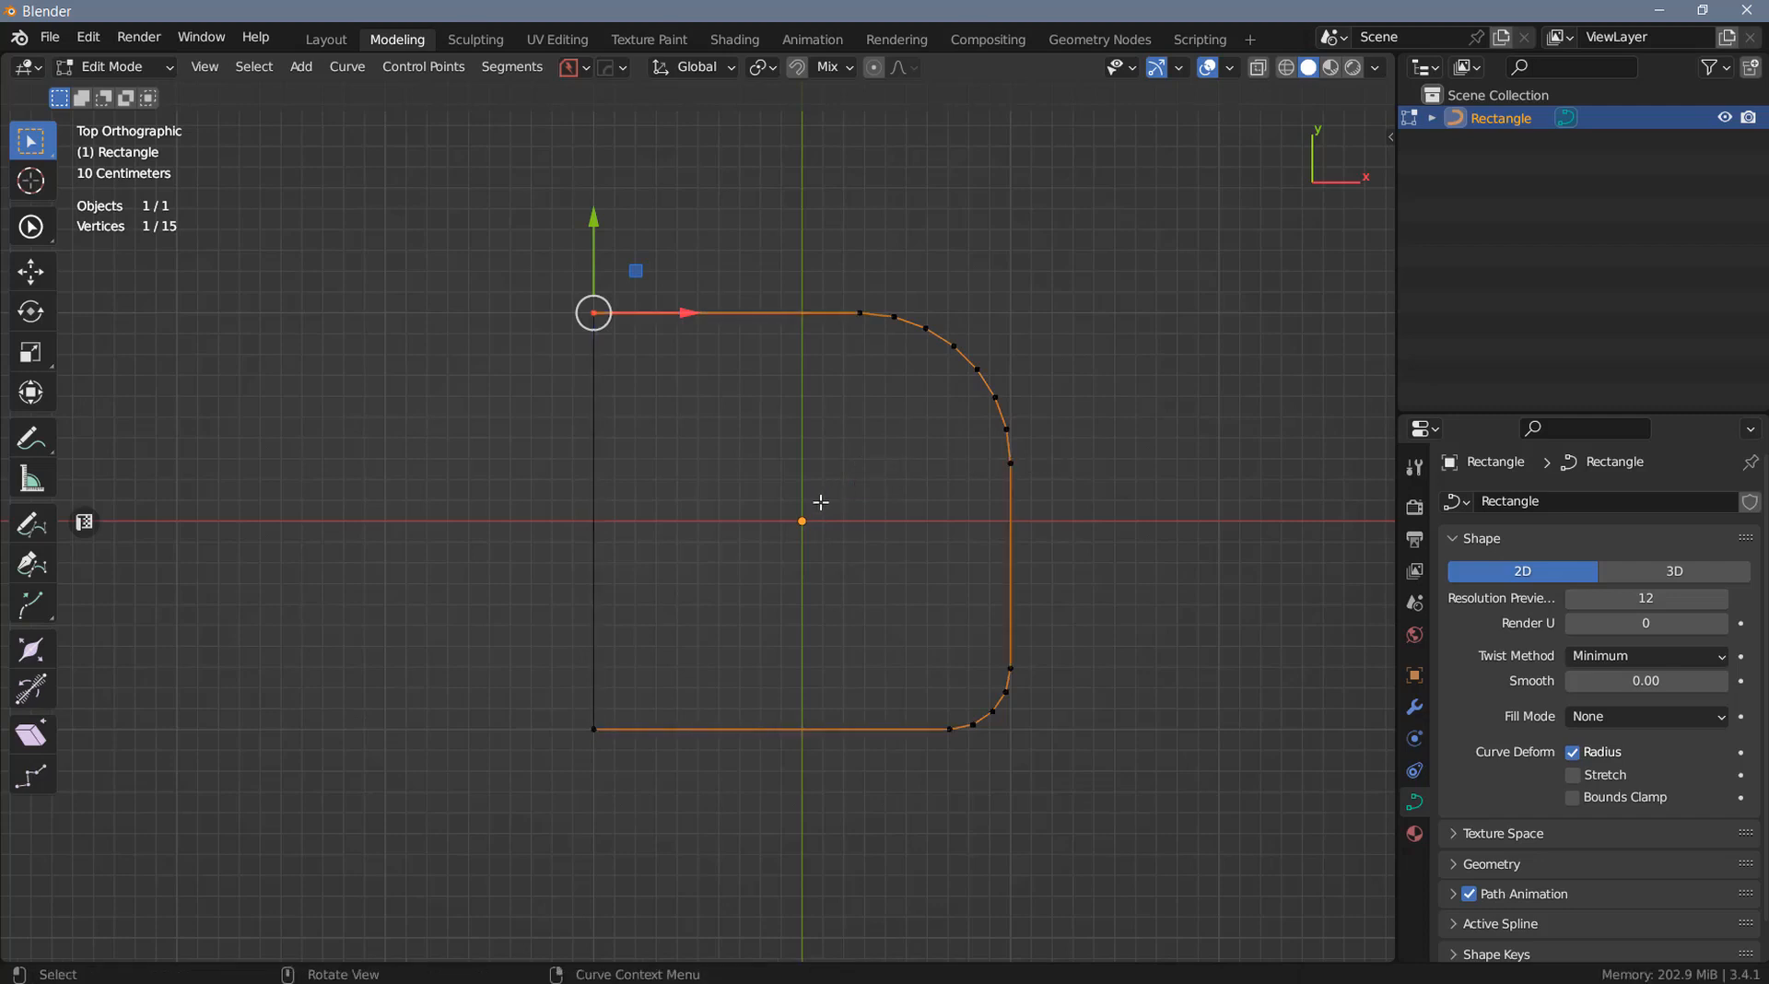
Run Gap Shuffle without the outlier restriction and move the gap into the arc of the curve's lower-right rounded corner
right_click(821, 502)
left_click(821, 502)
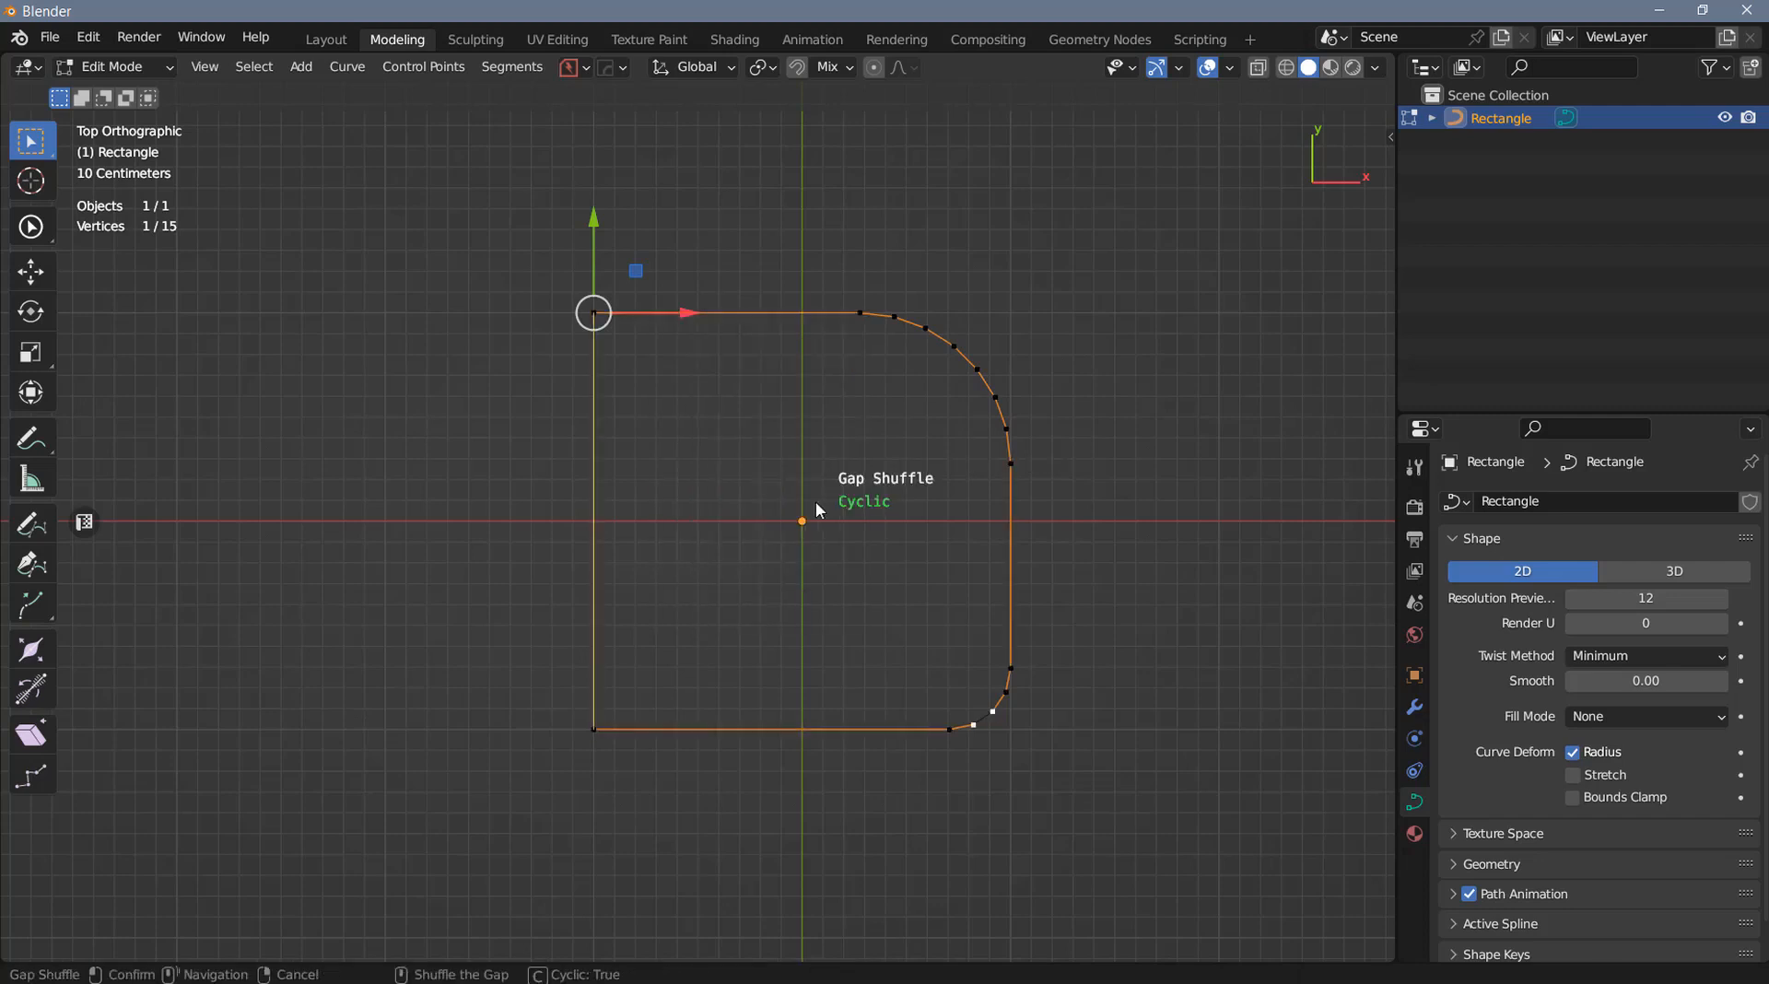
left_click(787, 461)
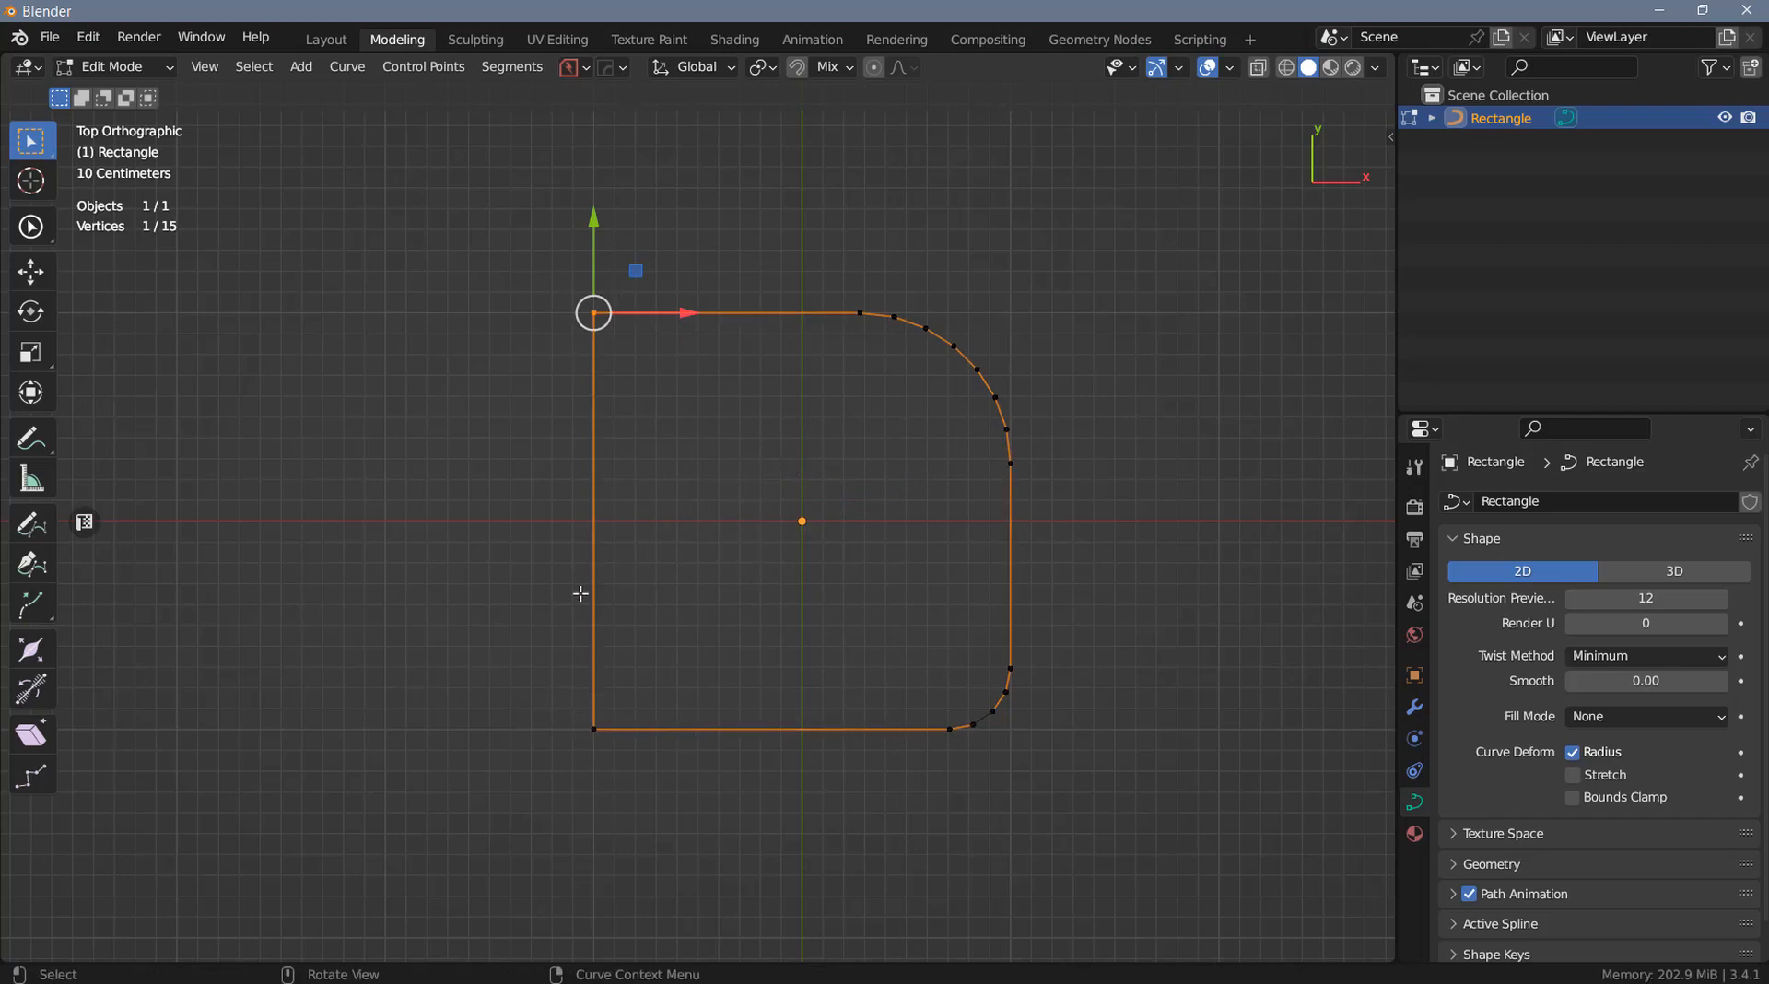
Round the curve's upper-left sharp corner with Blendulate
right_click(630, 328)
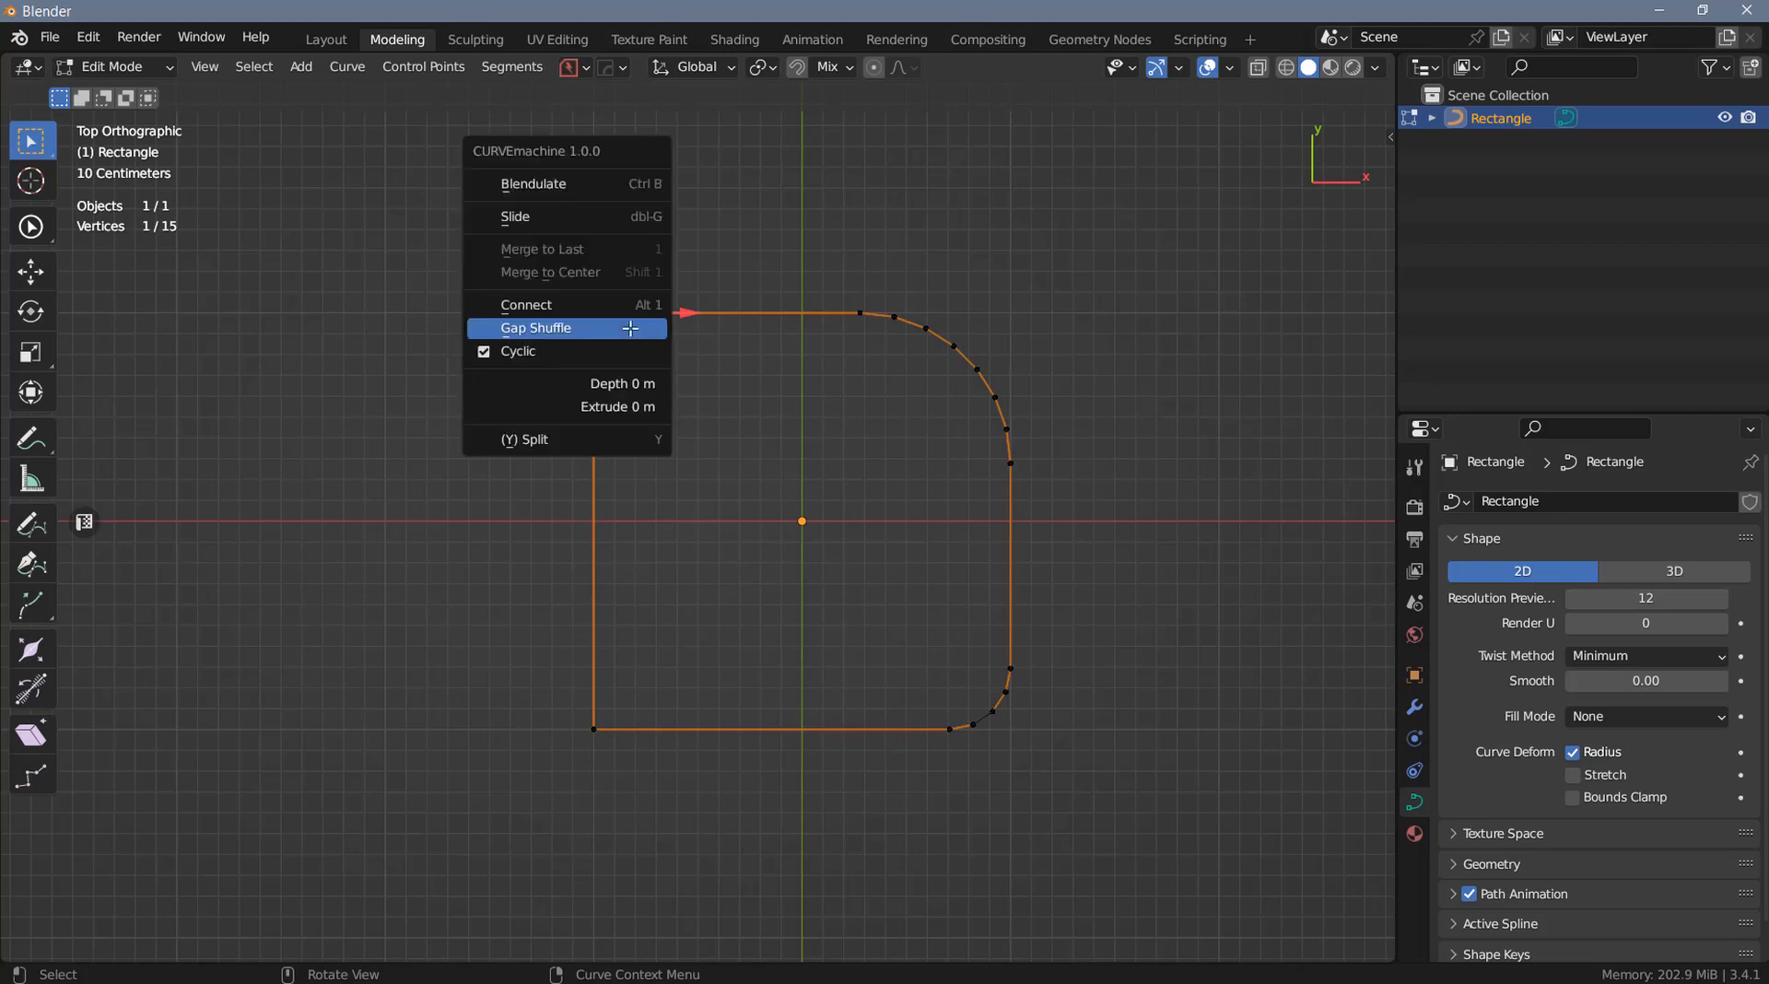
left_click(576, 174)
left_click(608, 190)
Round the curve's lower-left sharp corner with Blendulate, using an amount of about 0.24 and 2 segments, and clear the selection
left_click(595, 729)
right_click(580, 705)
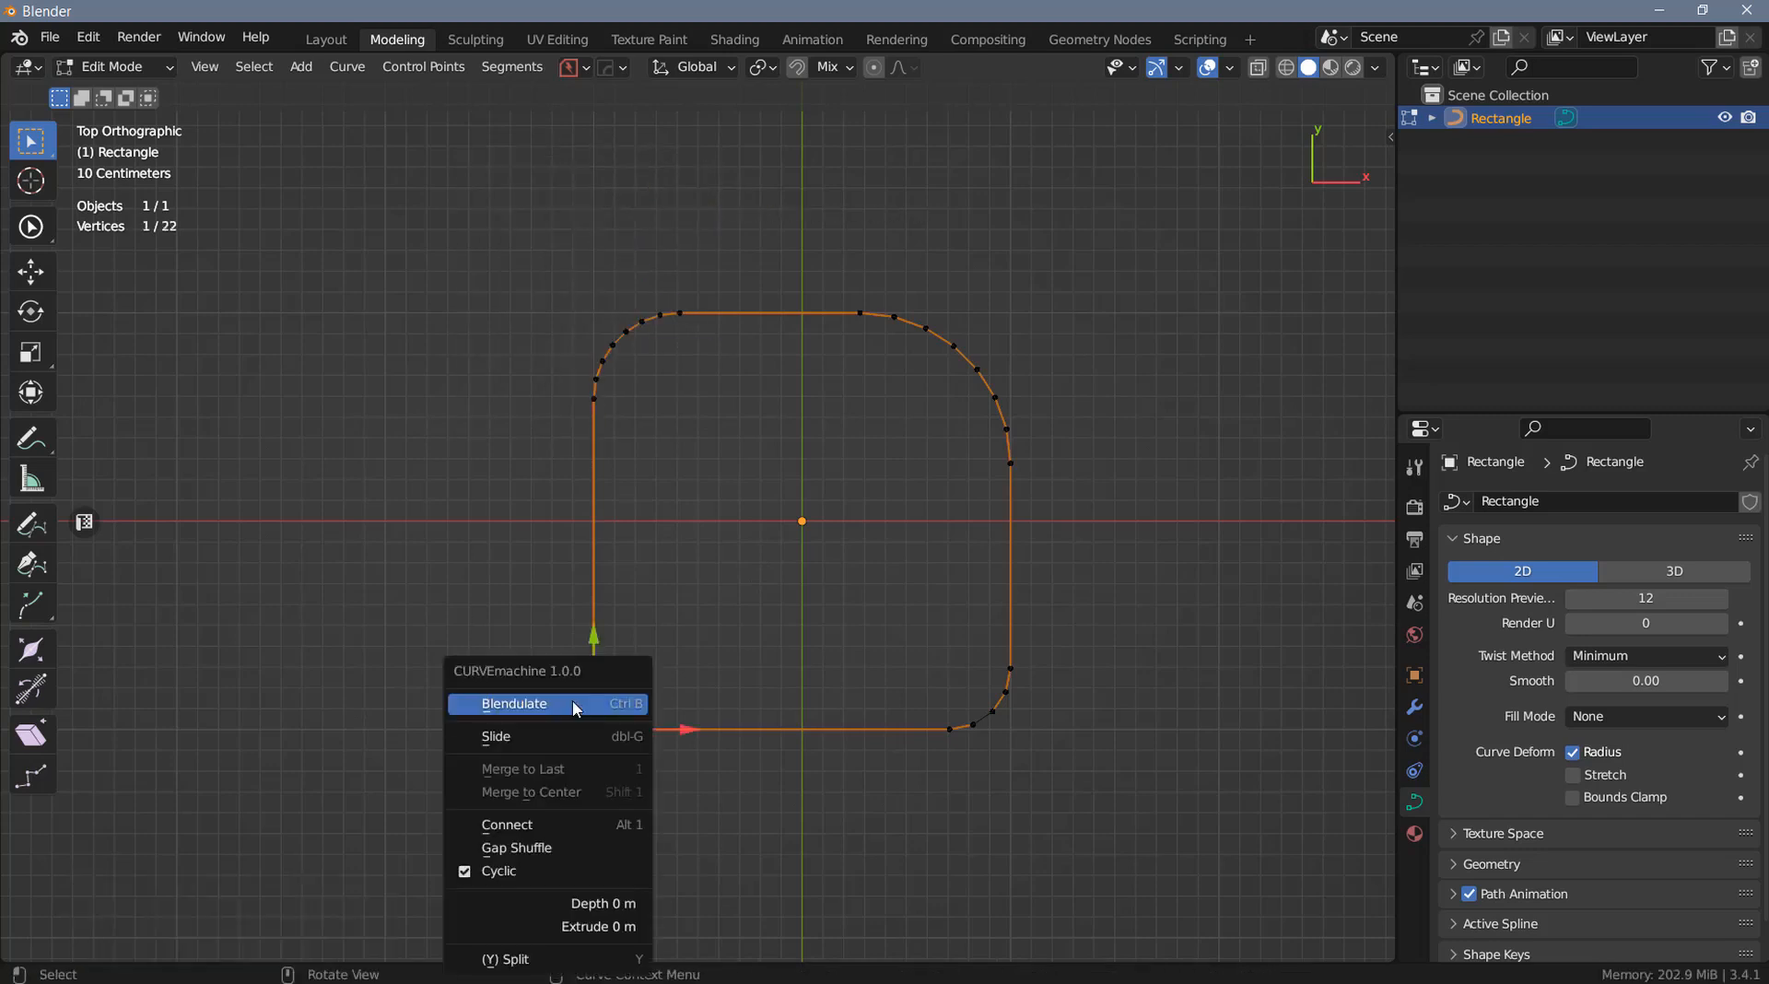
left_click(578, 701)
scroll(580, 703, "down", 4)
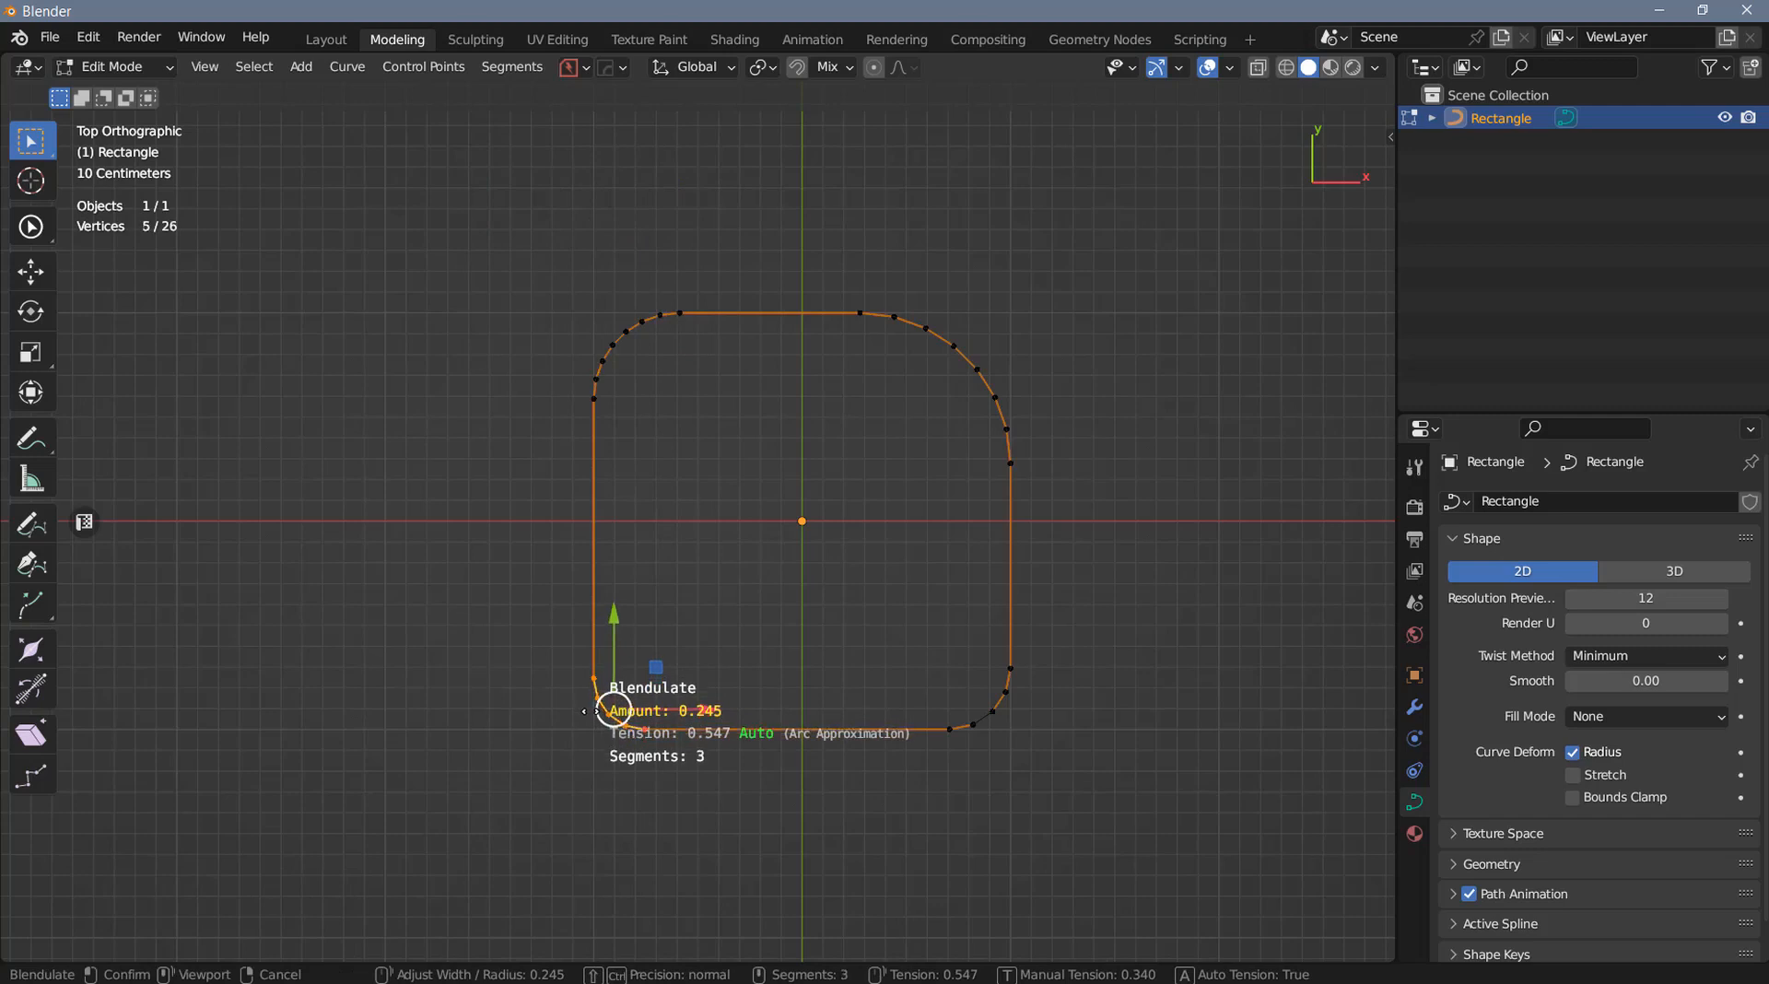
left_click(584, 710)
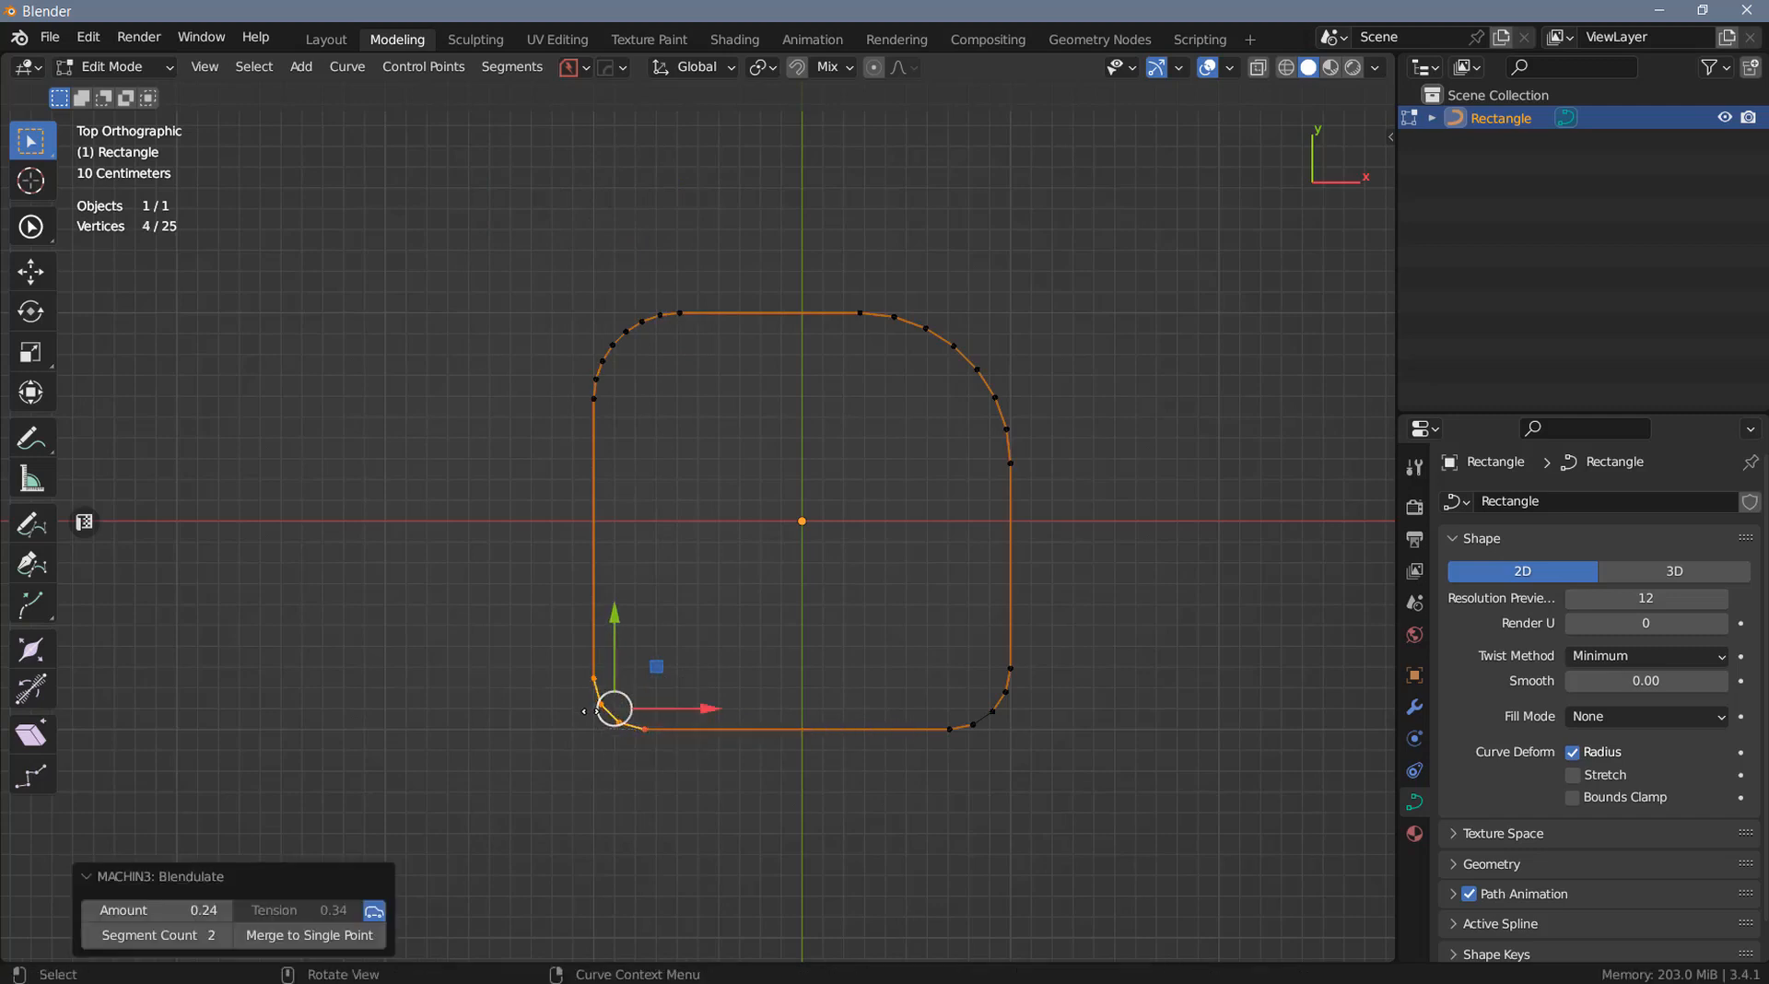
left_click(502, 745)
Shuffle the gap through the outlier segments onto the straight side between the curve's two left rounded corners
right_click(632, 626)
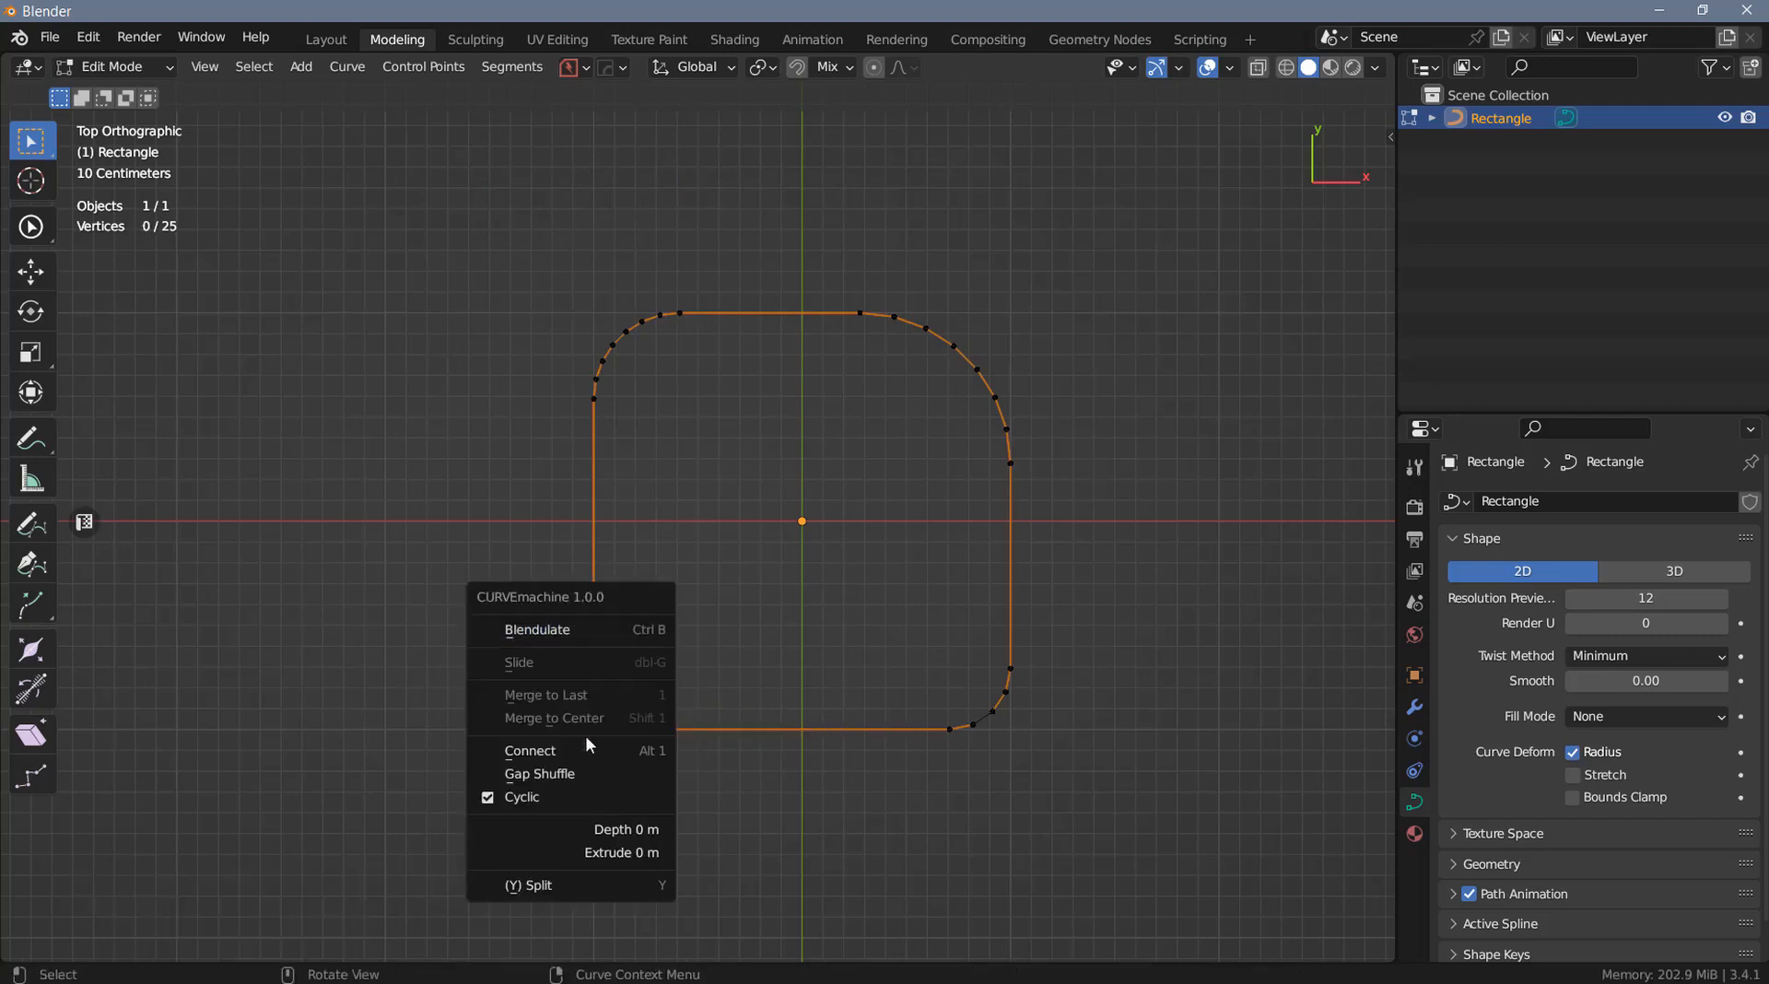
left_click(586, 775)
scroll(602, 752, "down", 3)
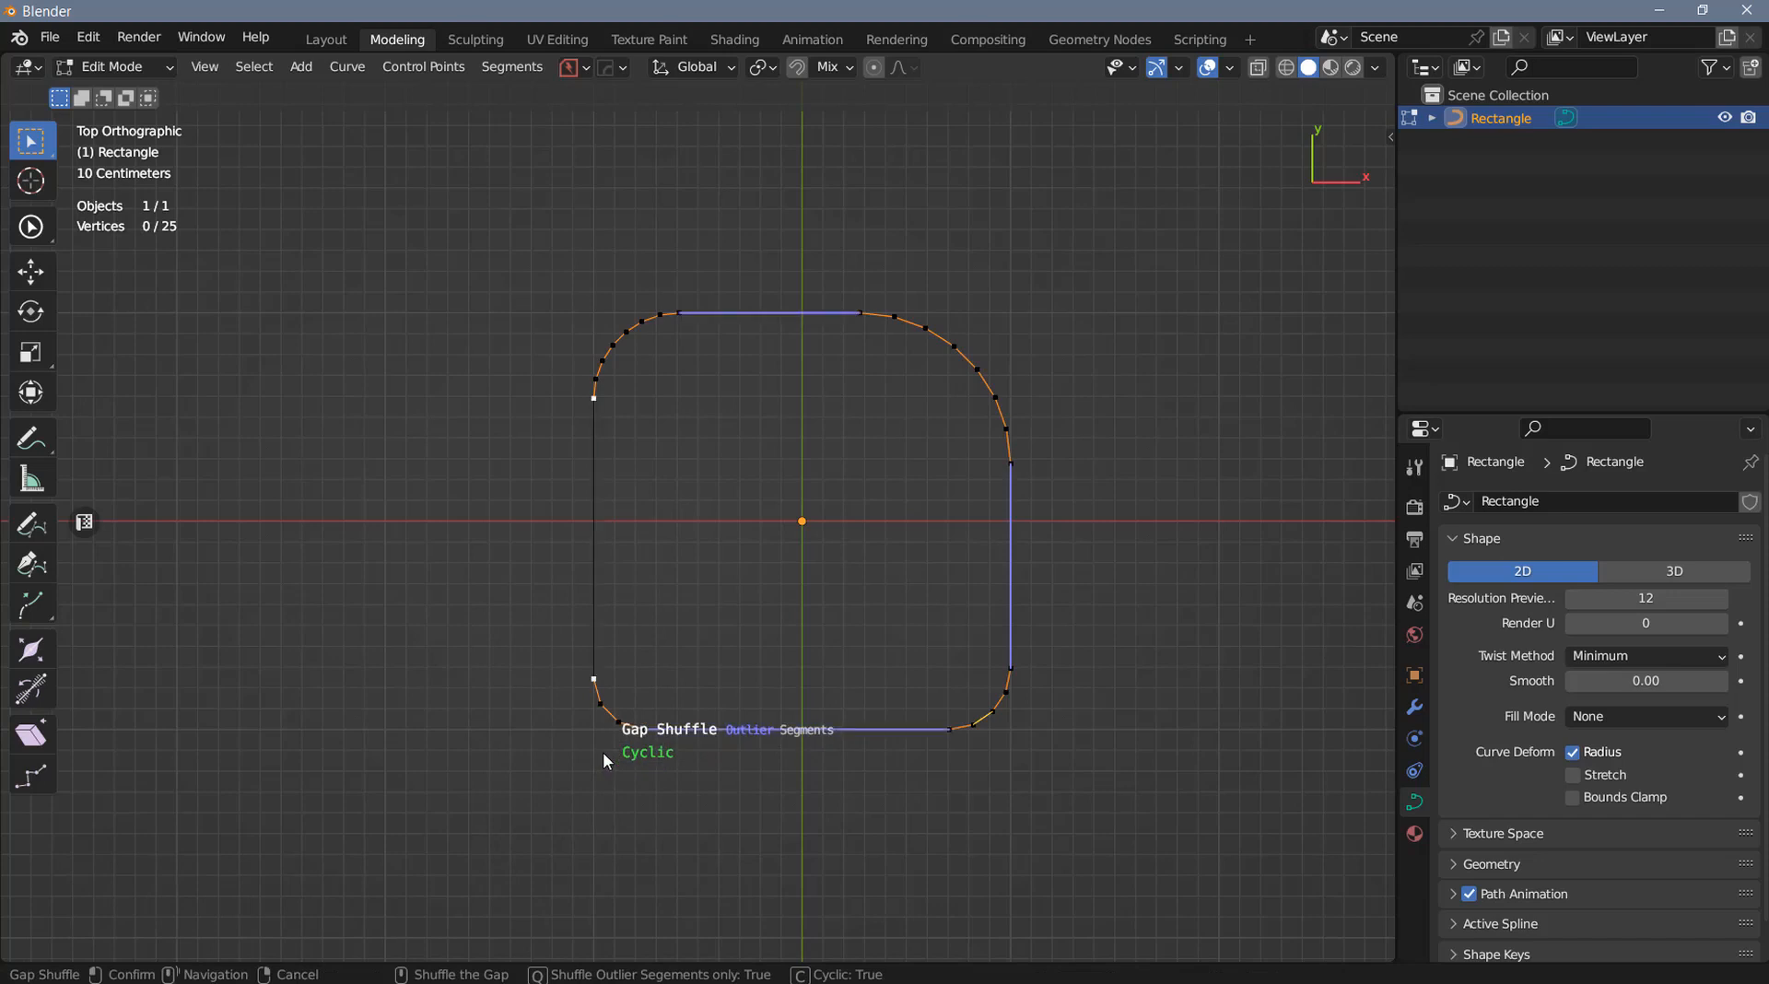
left_click(603, 752)
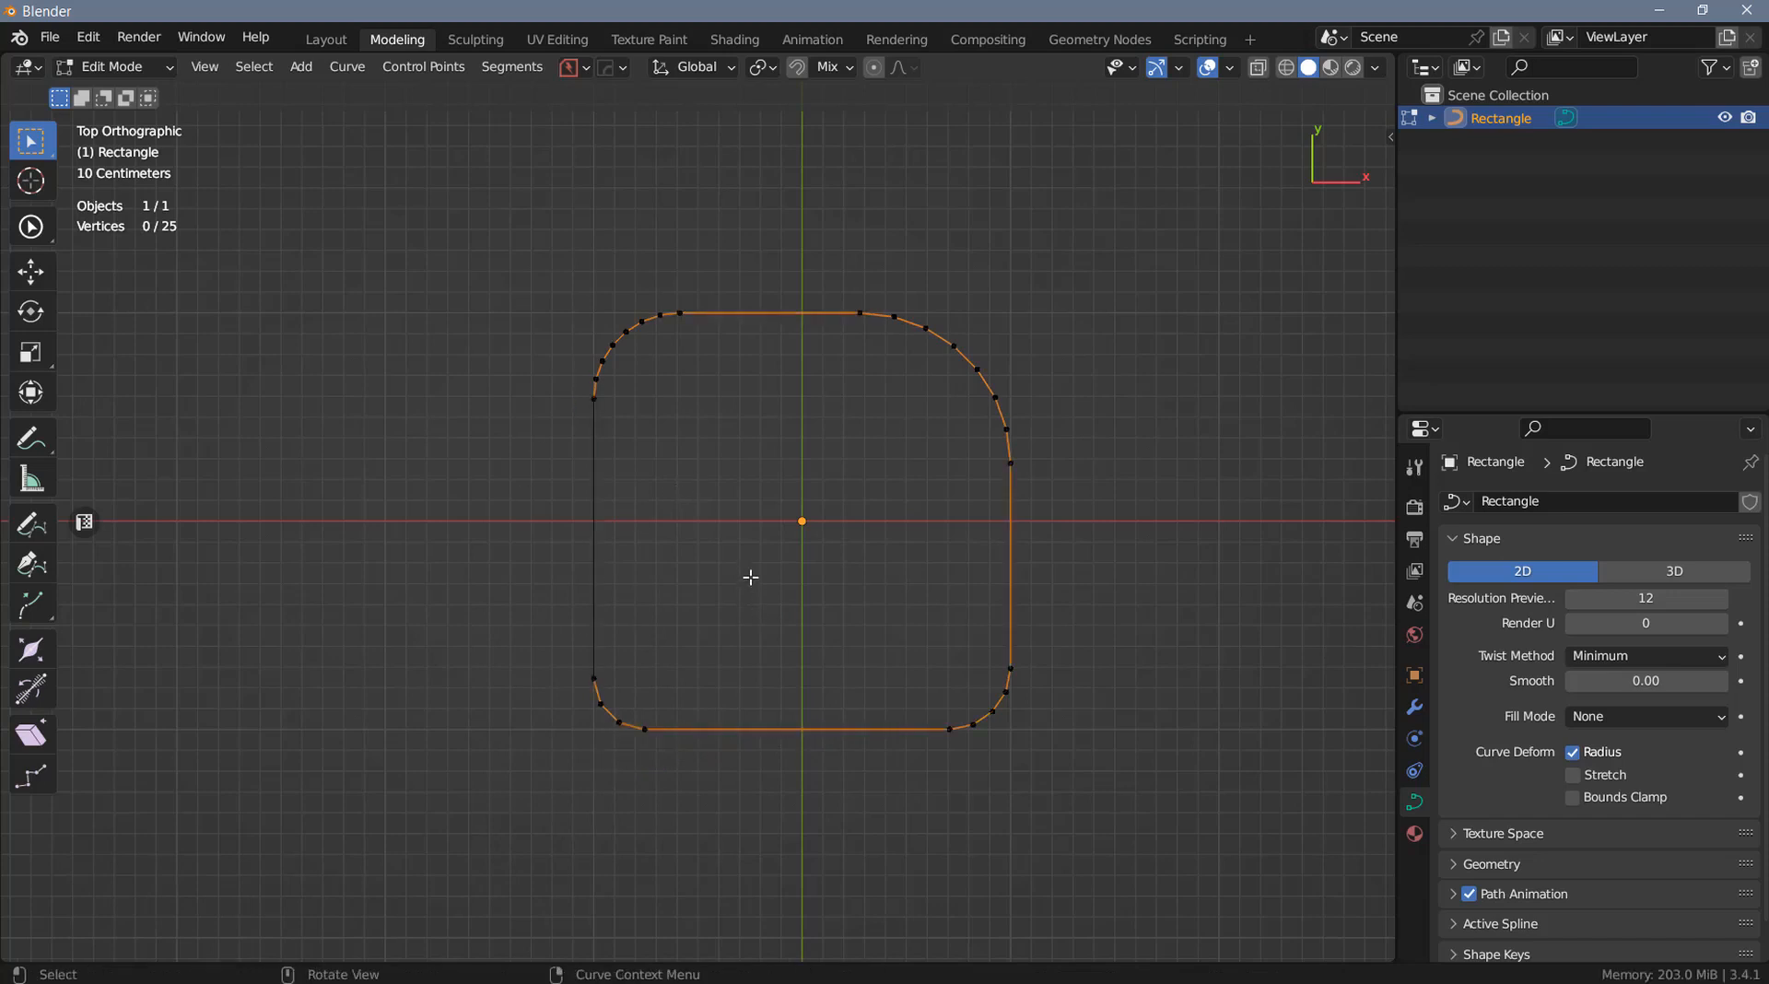
Undo the two corner blends and the gap shuffles around them, and select the lower-left sharp corner point
key("ctrl+z")
key("ctrl+z")
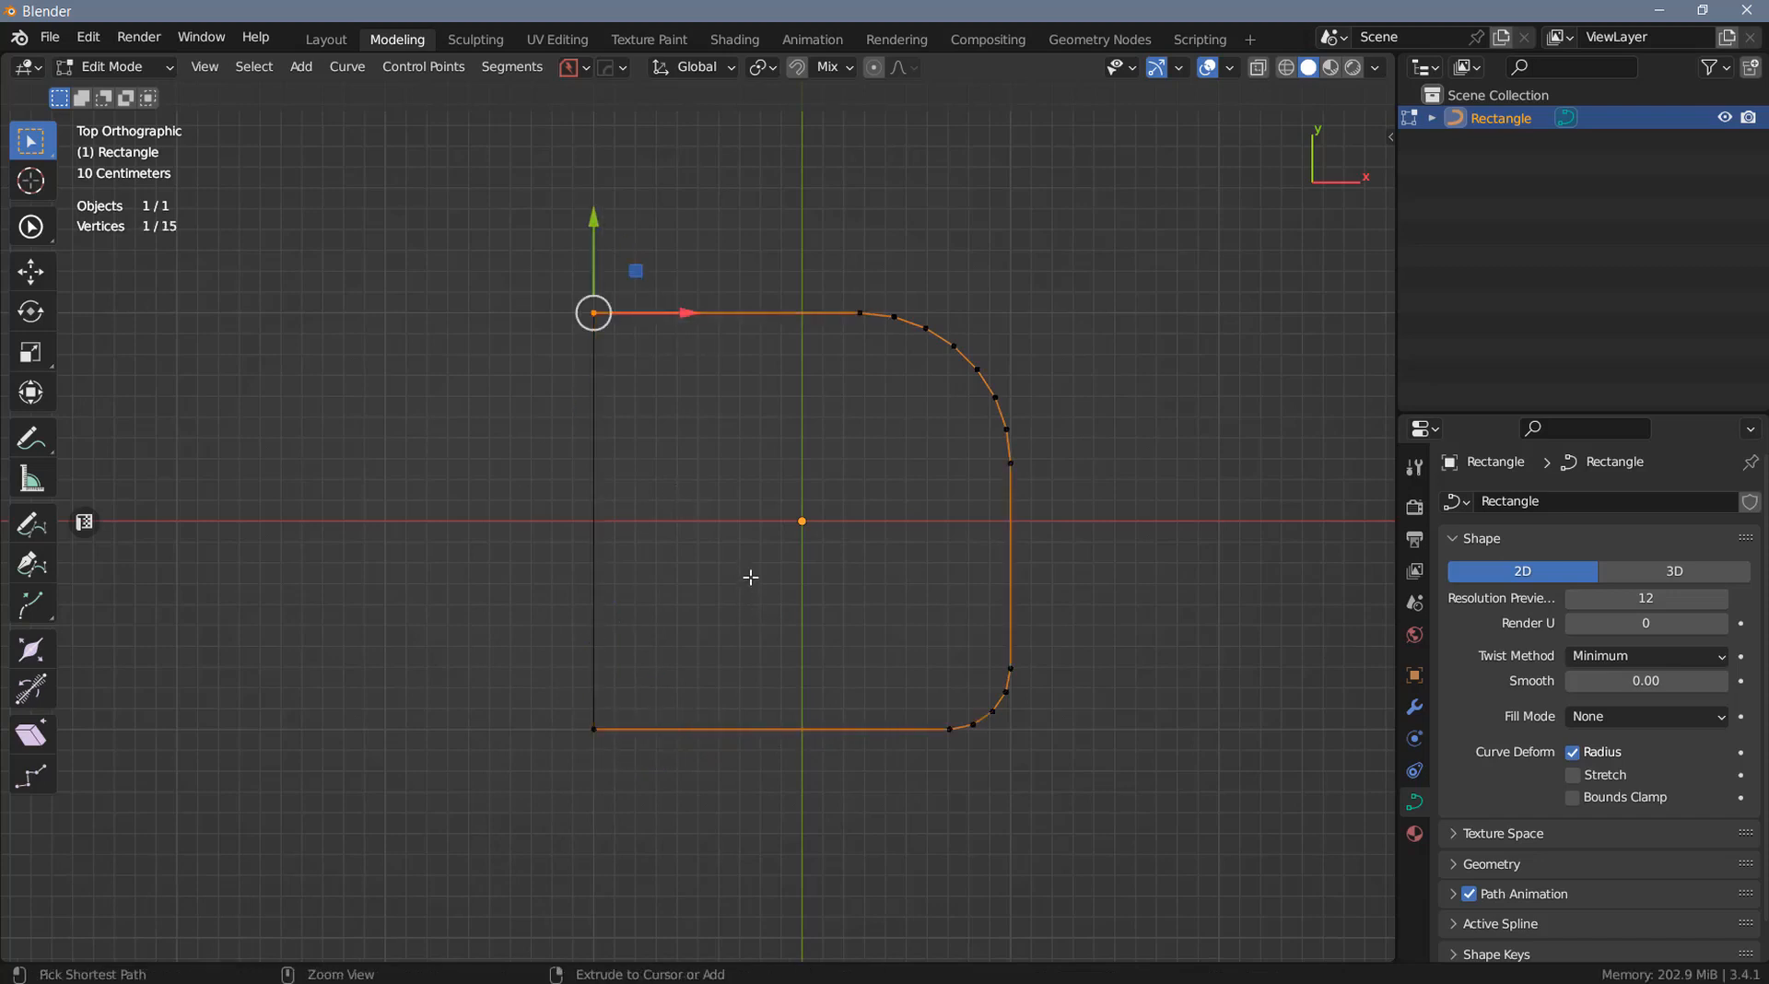
key("ctrl+z")
right_click(695, 595)
left_click(695, 595)
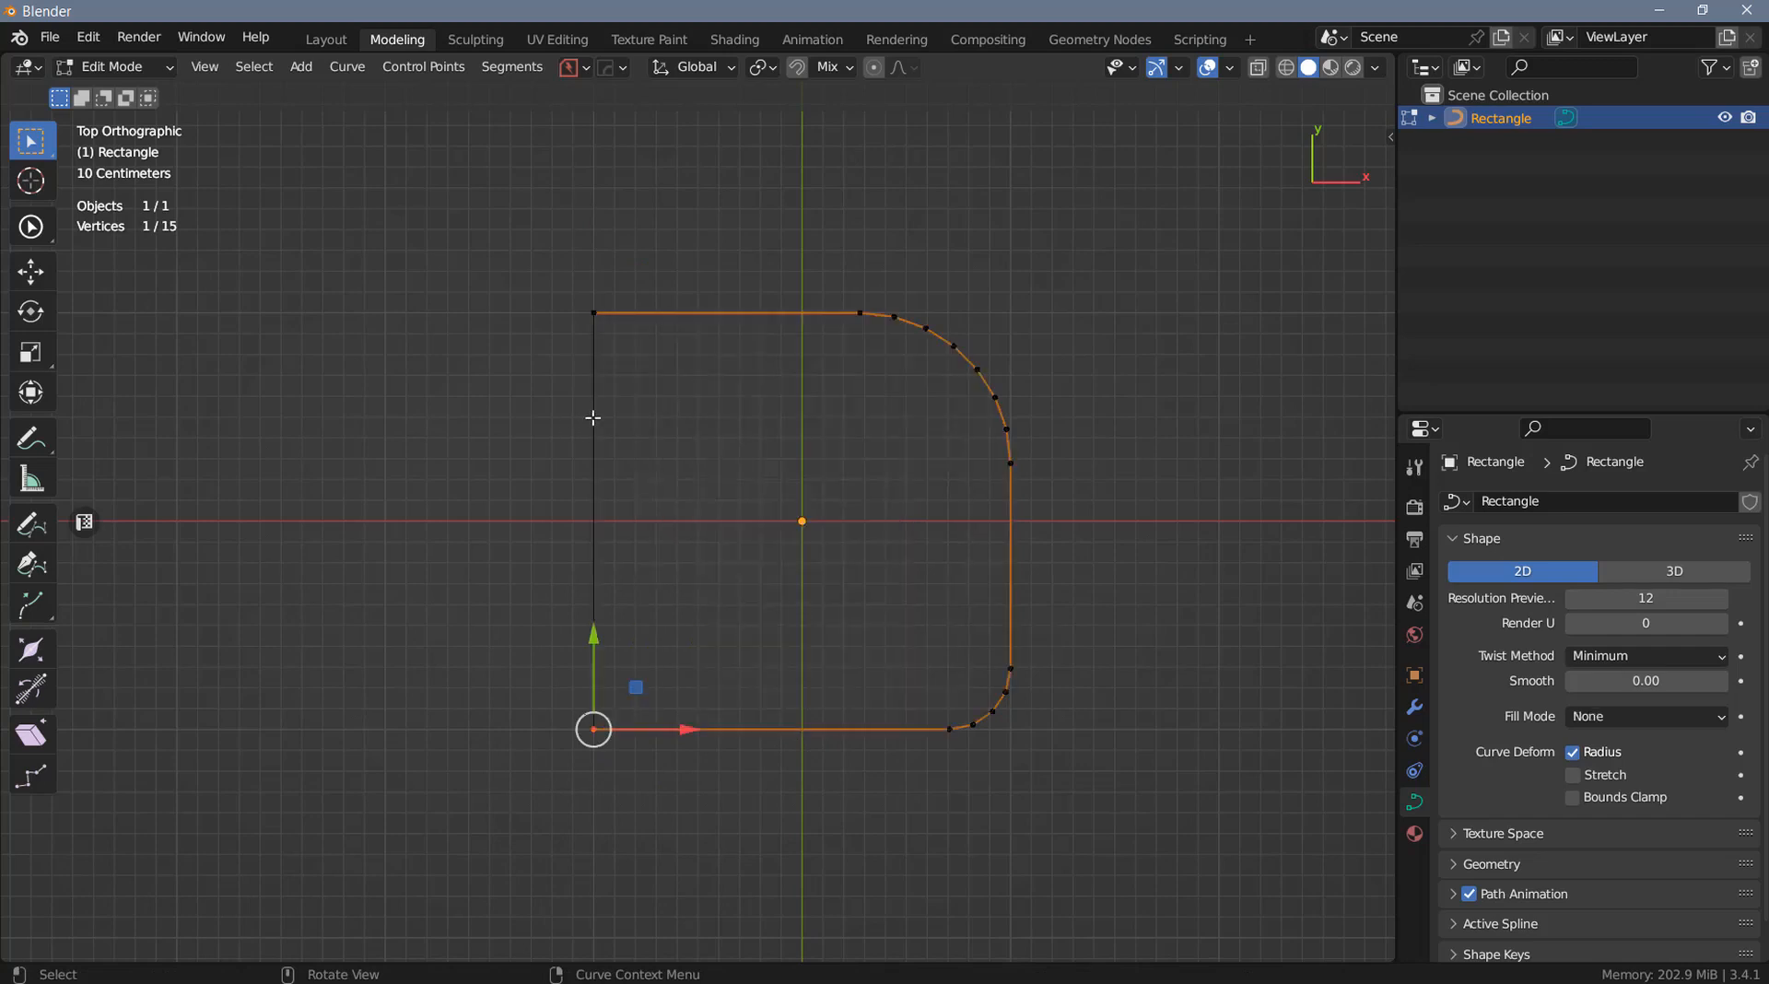
Turn off Cyclic to open the rectangle curve, and give it a bevel depth of 0.14 m
right_click(620, 459)
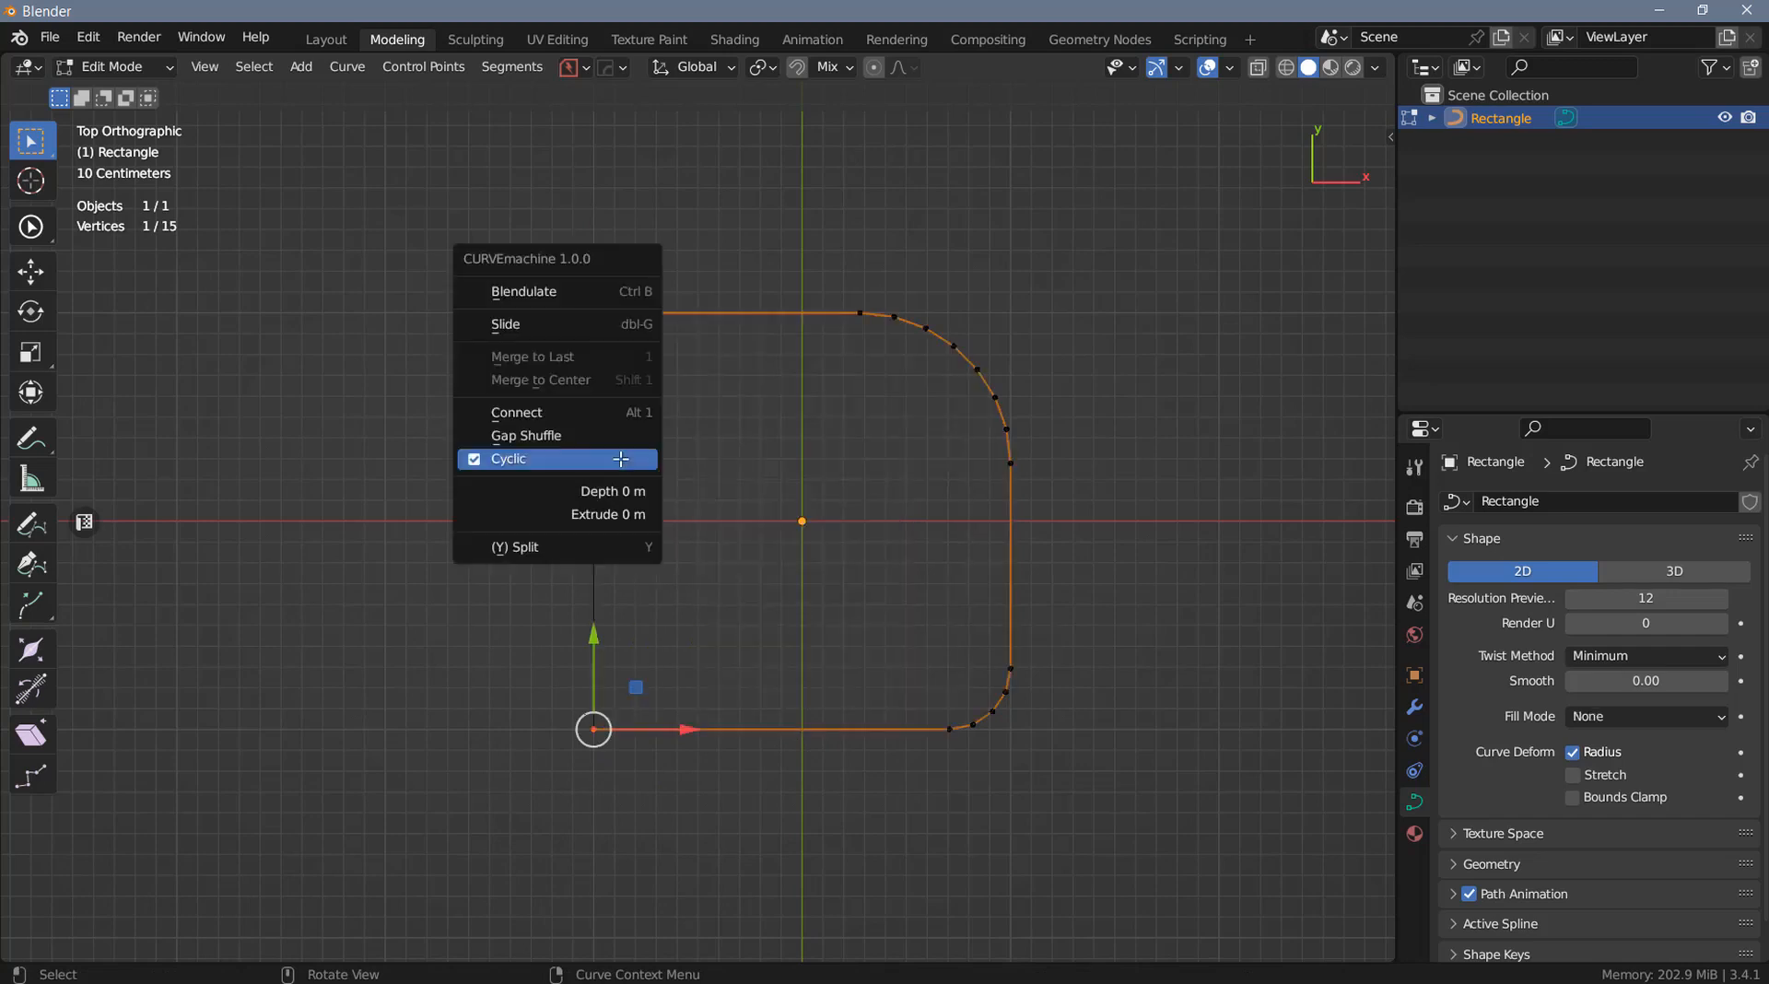
left_click(569, 459)
middle_click_drag(797, 495, 843, 534)
right_click(843, 534)
left_click_drag(880, 565, 949, 565)
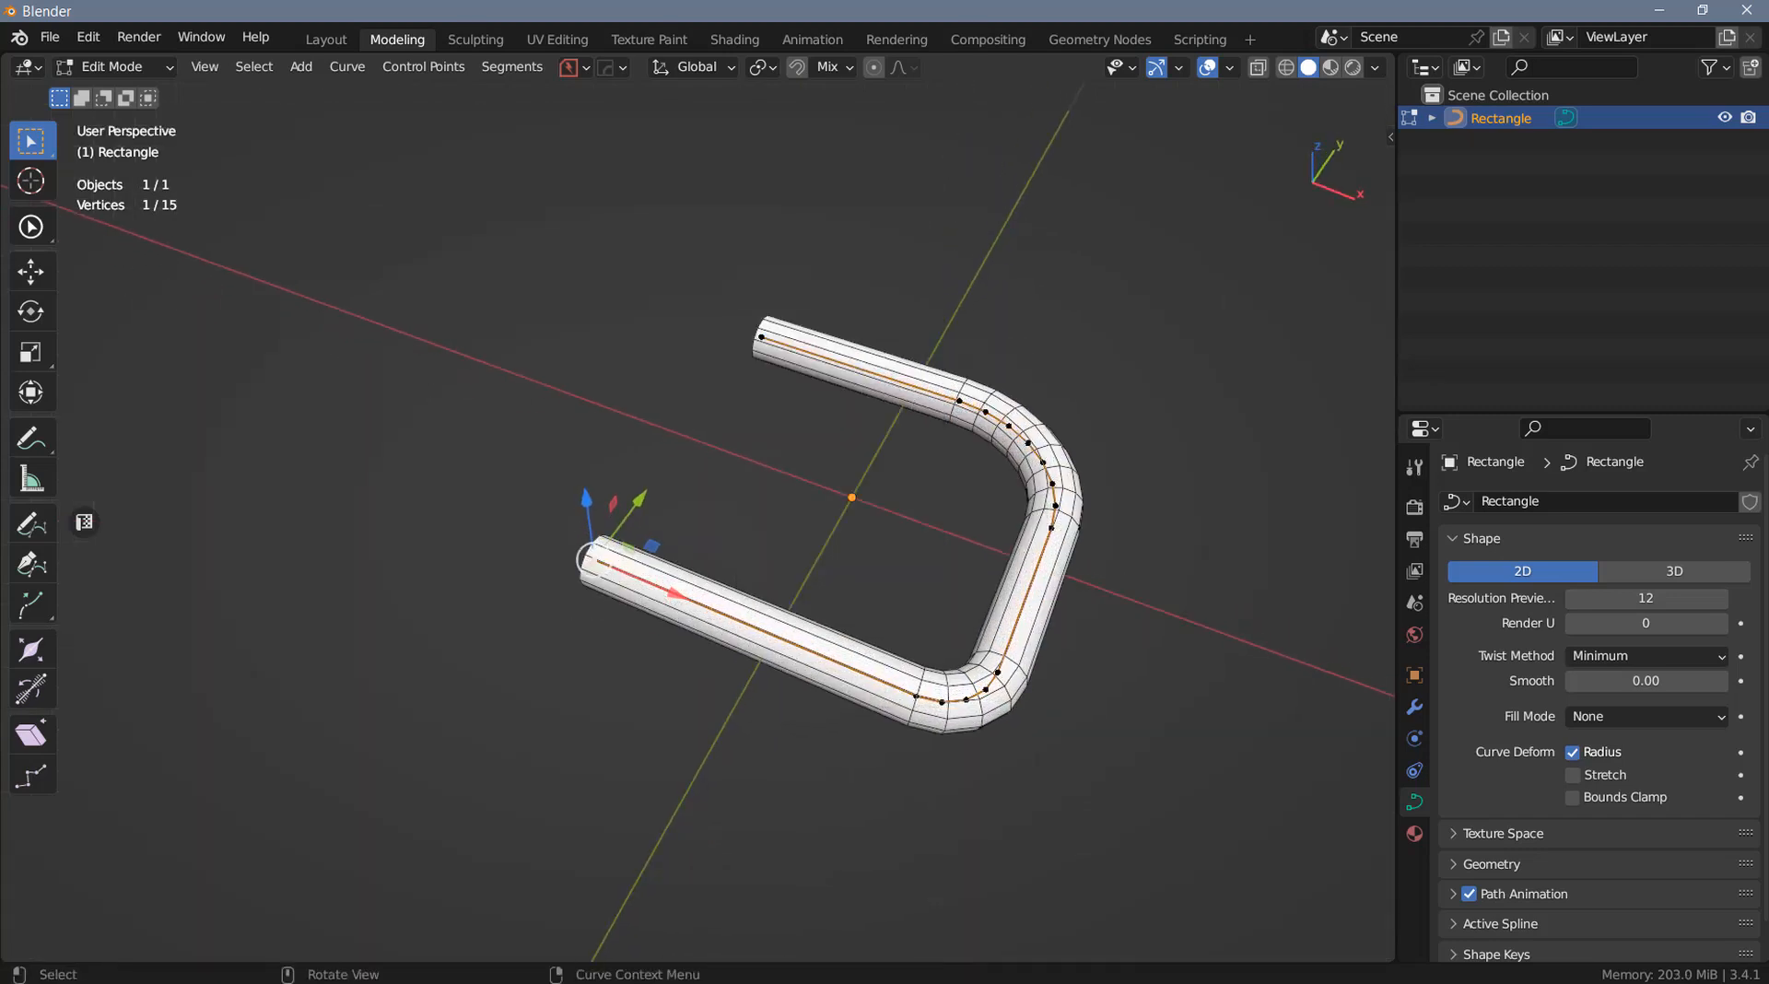
Extrude the thickened curve so its profile becomes a tall wall with rounded edges
right_click(864, 577)
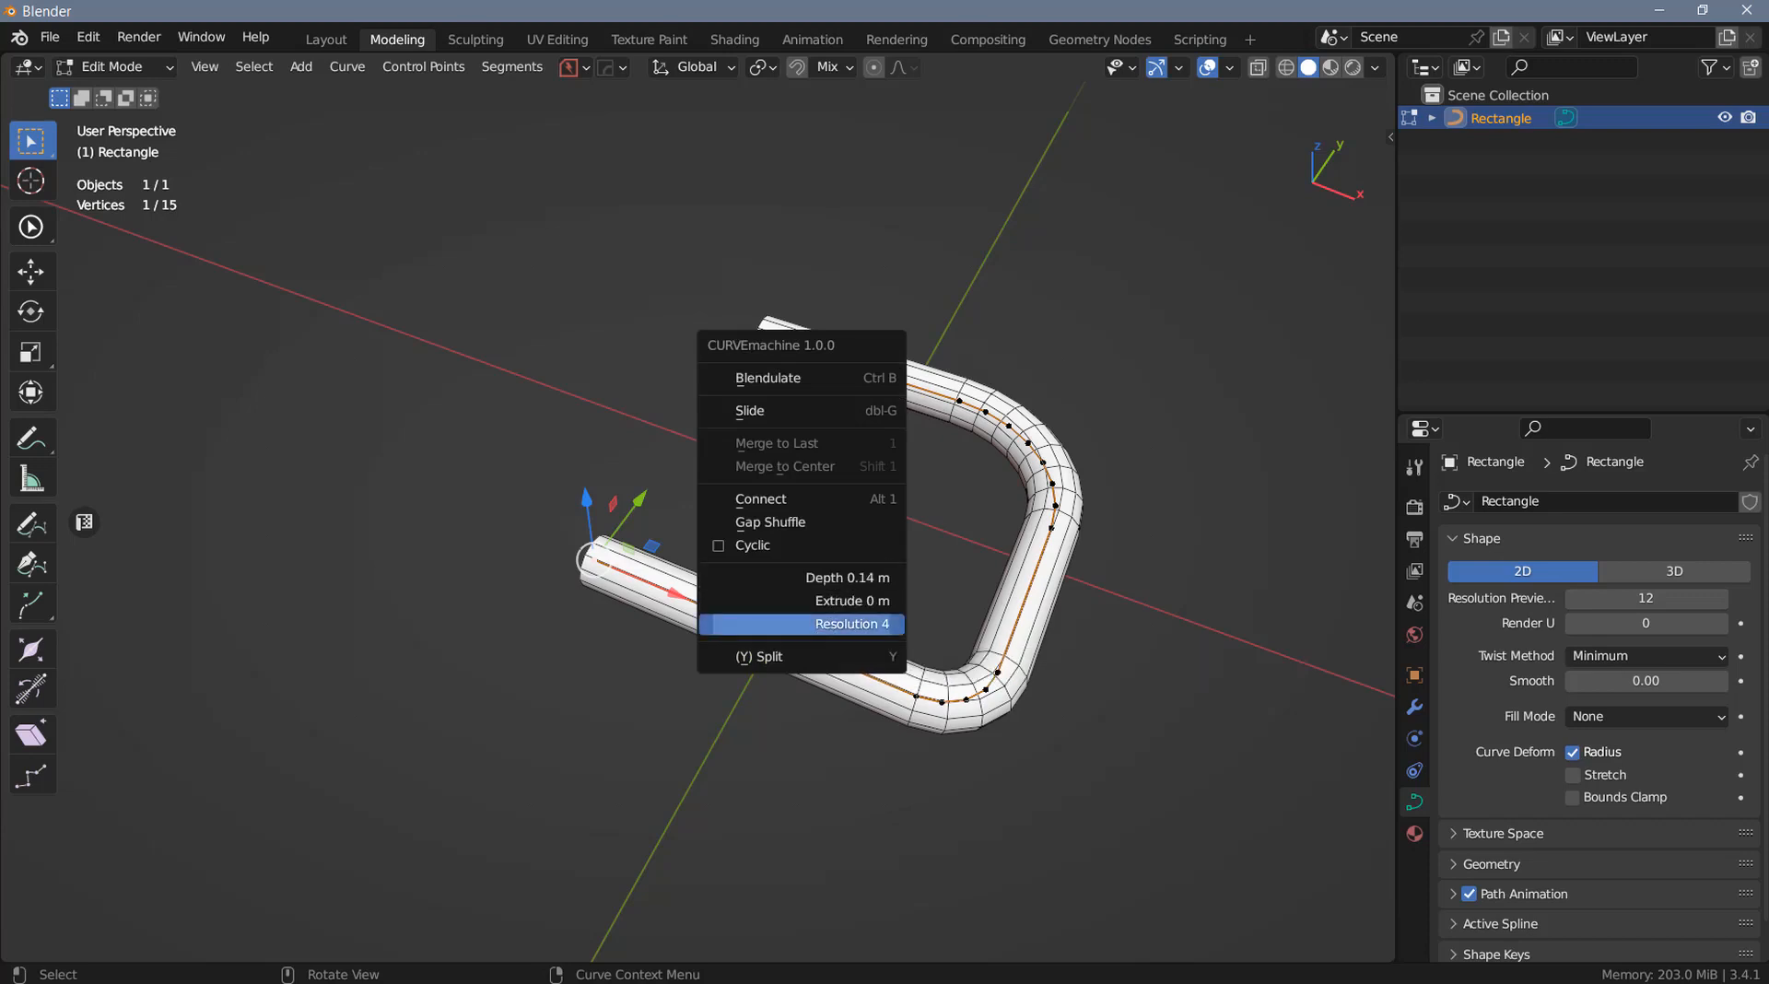
mouse_move(863, 624)
left_mouse_down()
mouse_move(879, 623)
mouse_move(811, 594)
mouse_move(856, 594)
left_mouse_up()
right_click(810, 616)
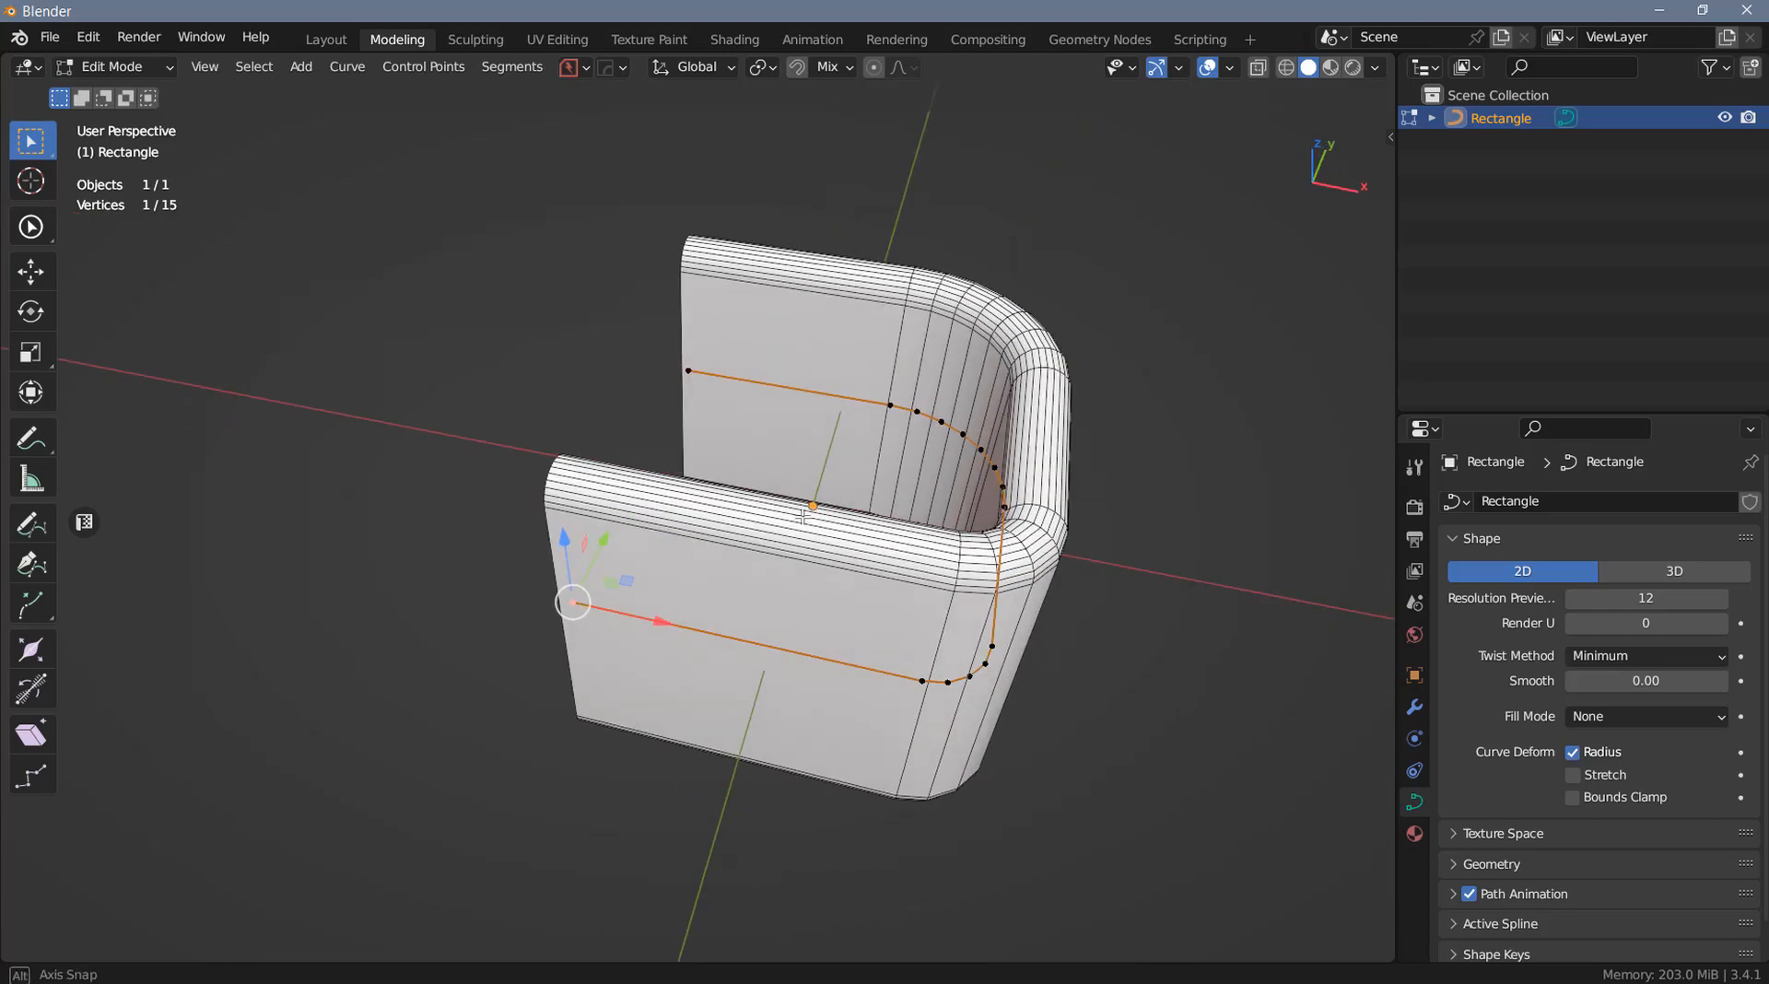
mouse_move(771, 533)
middle_mouse_down()
mouse_move(746, 533)
mouse_move(769, 534)
middle_mouse_up()
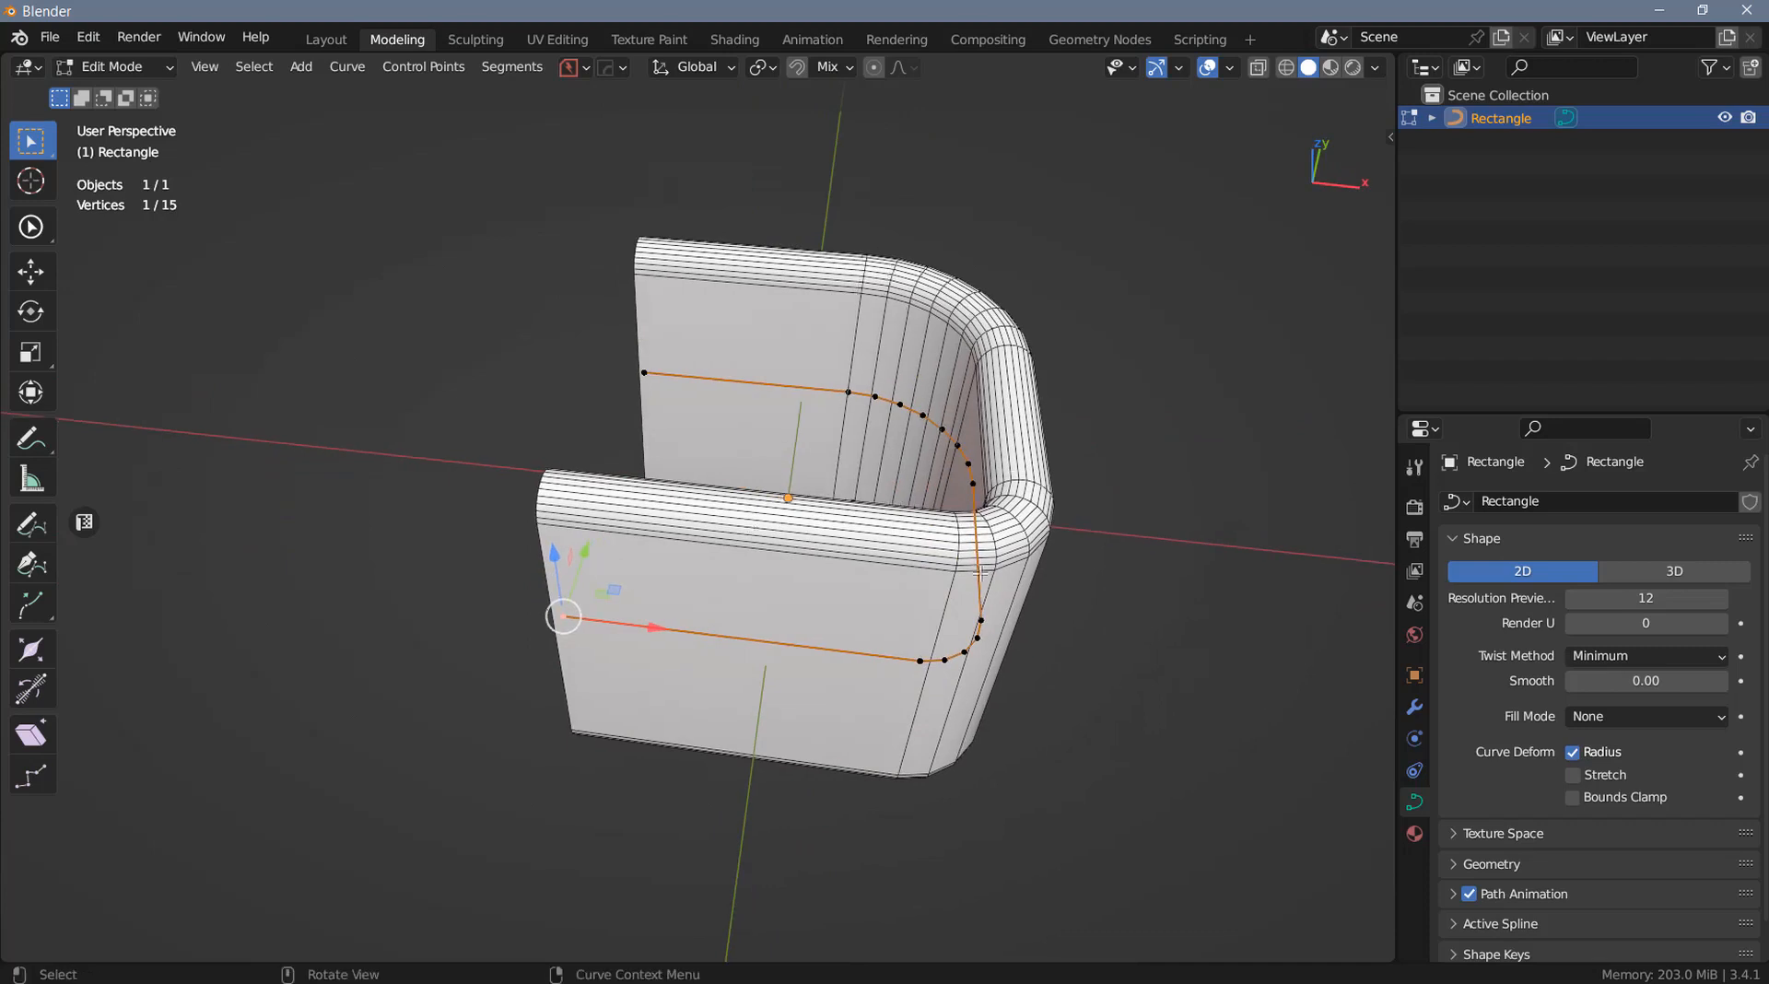
Widen the properties editor to show full labels and set the curve's Resolution Preview U to 18
right_click(815, 536)
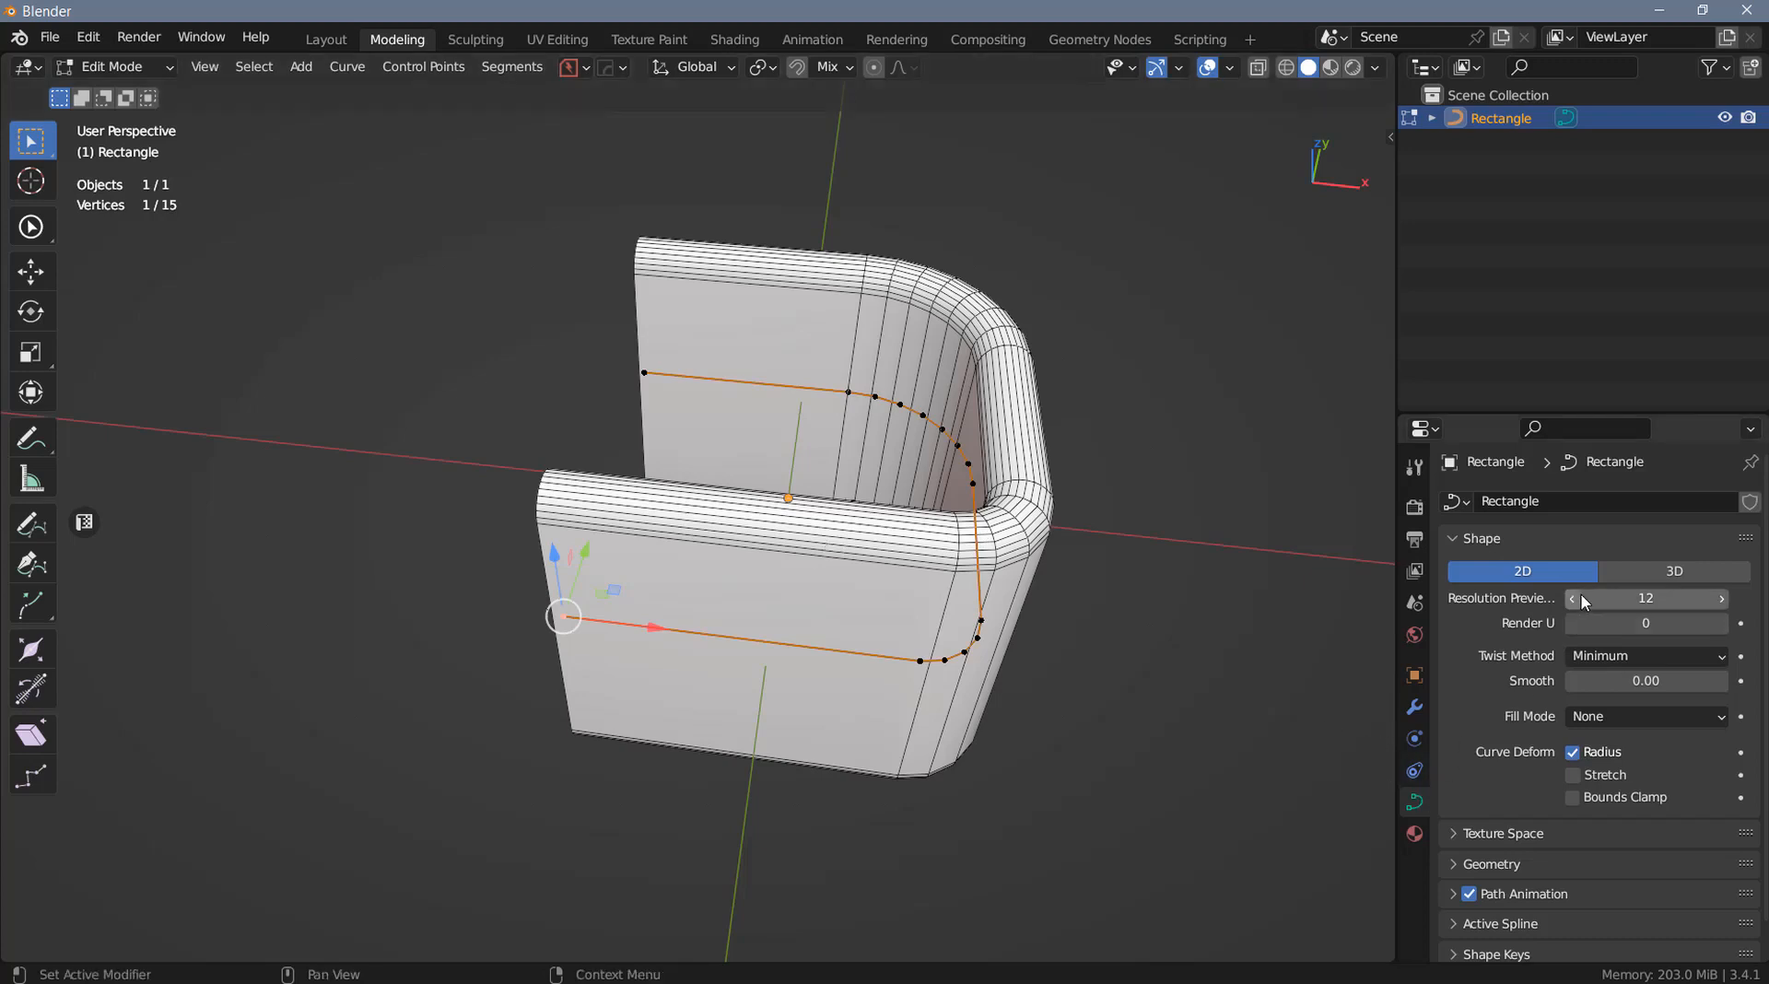
left_click_drag(1397, 590, 1312, 590)
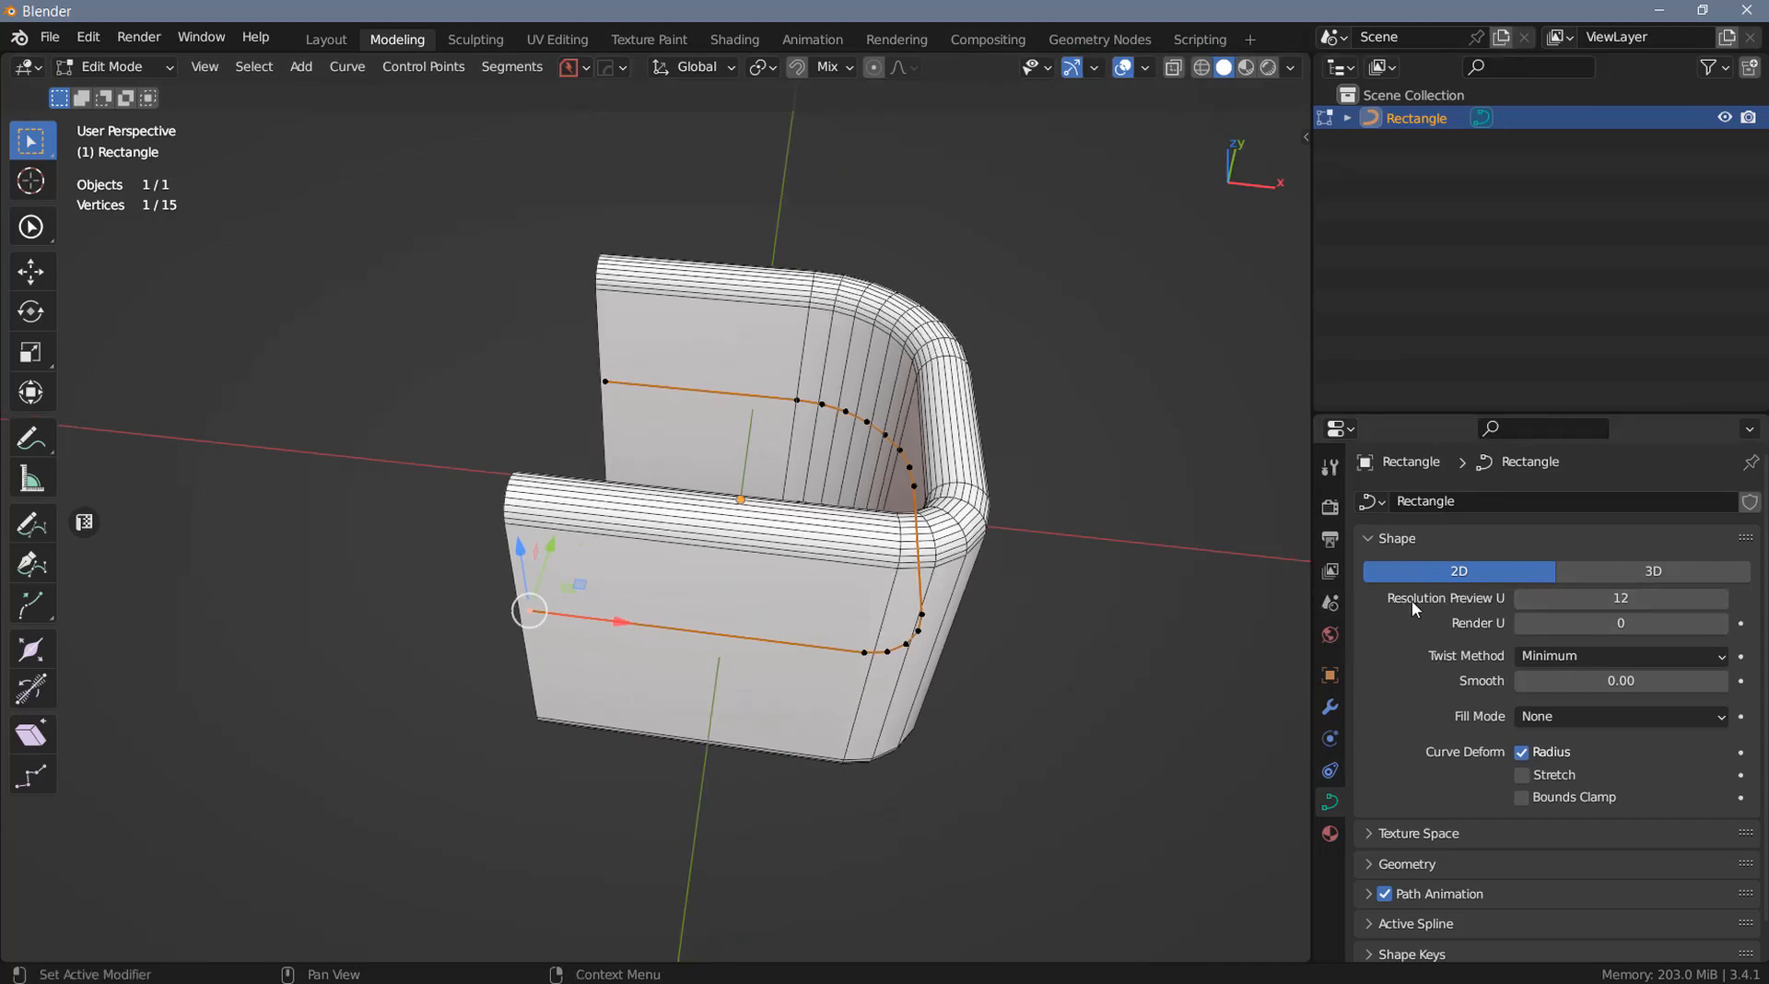
left_click_drag(1618, 600, 1599, 599)
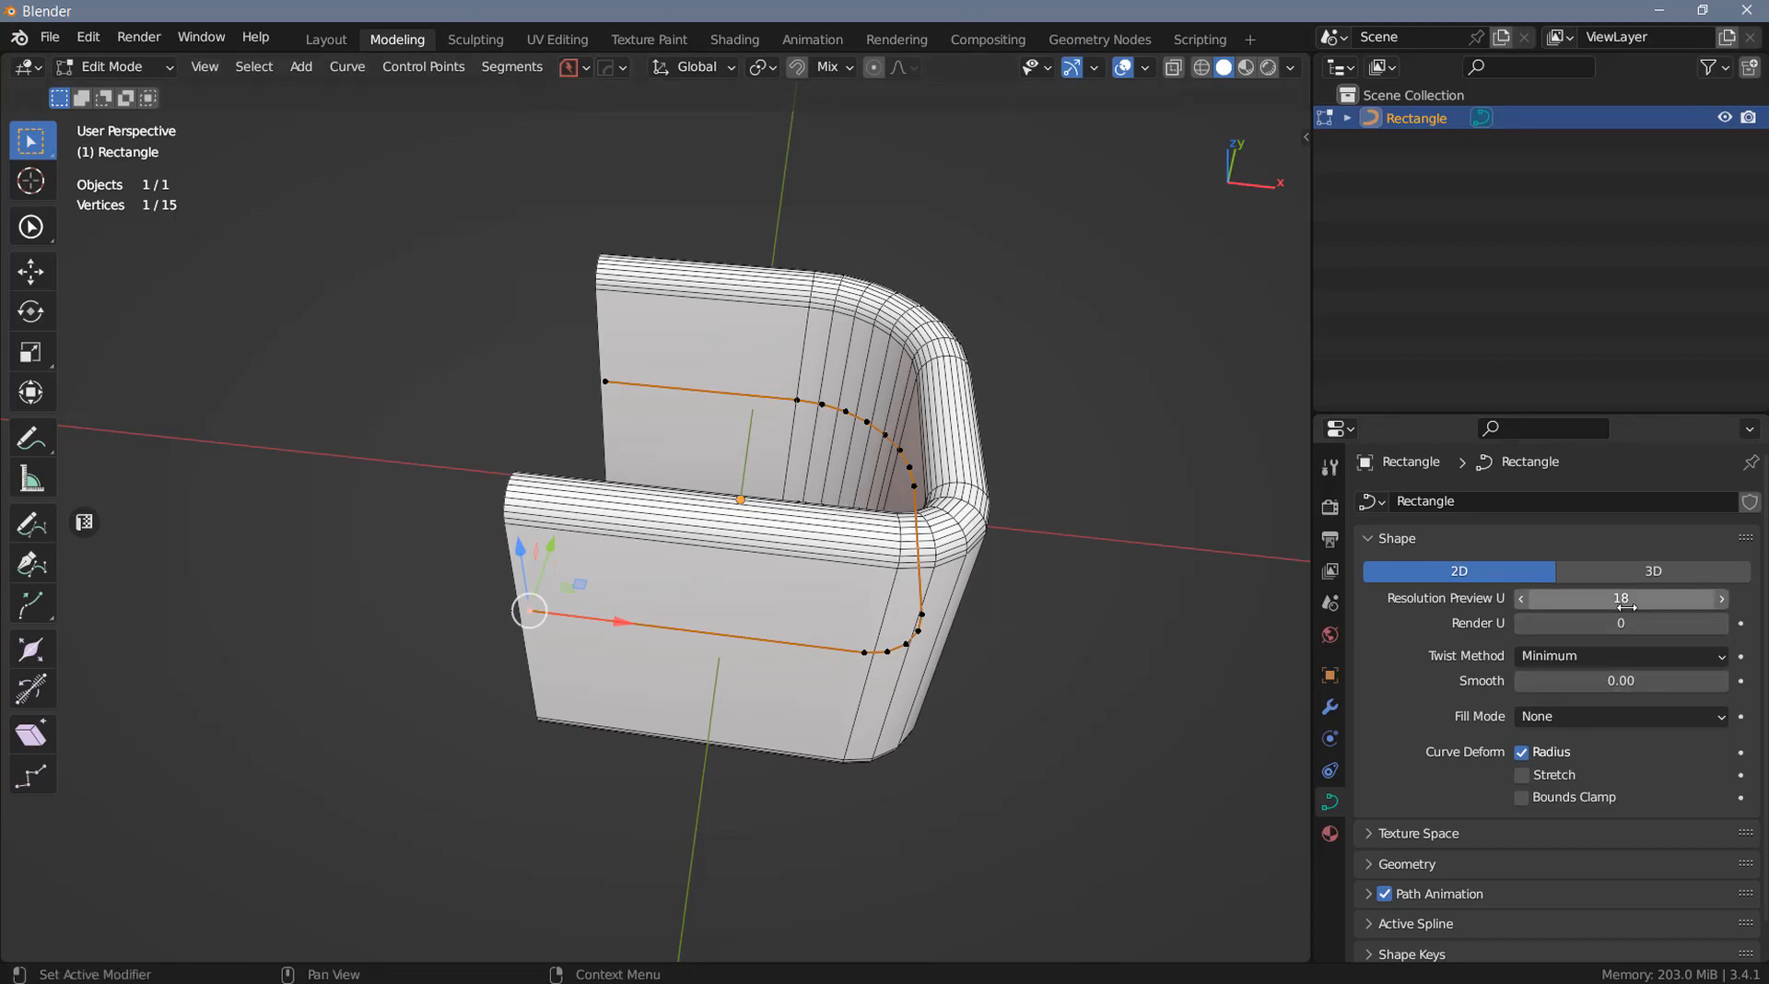
Reset the curve's depth and extrude to 0 m
right_click(965, 550)
left_click_drag(956, 529, 880, 574)
right_click(888, 549)
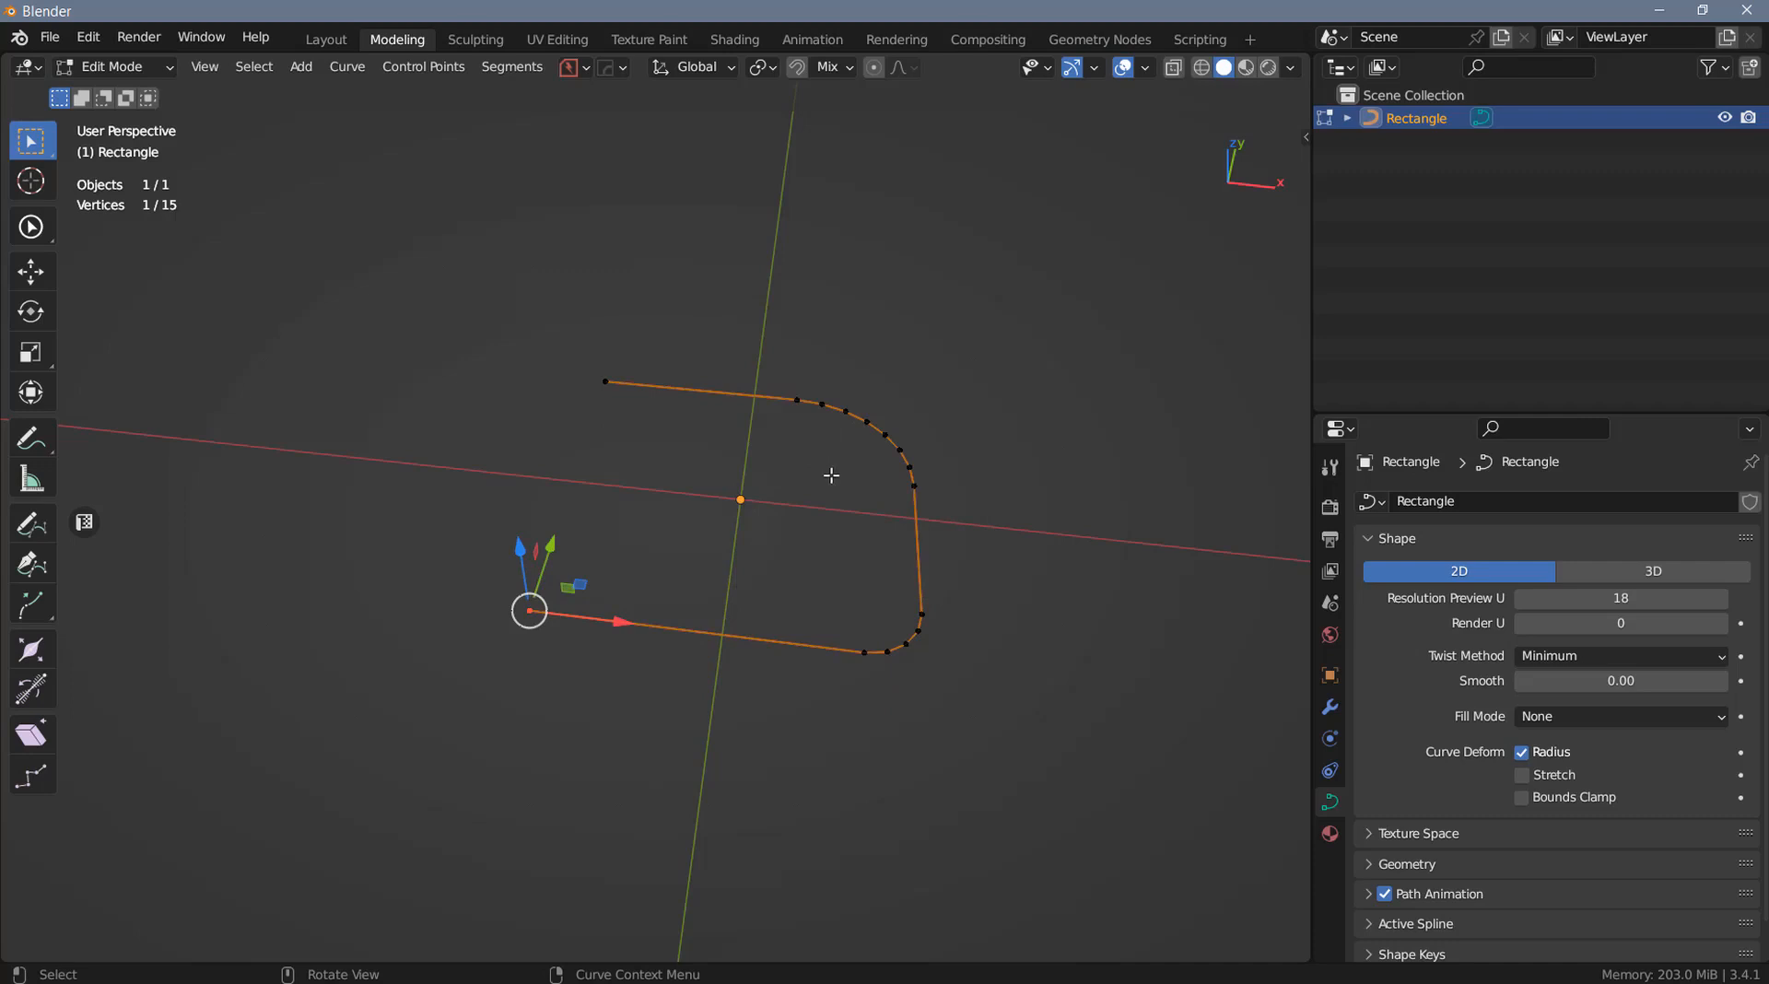
Split off the straight segment between the two rounded corners and move it outward about 0.67 m along X
key("y")
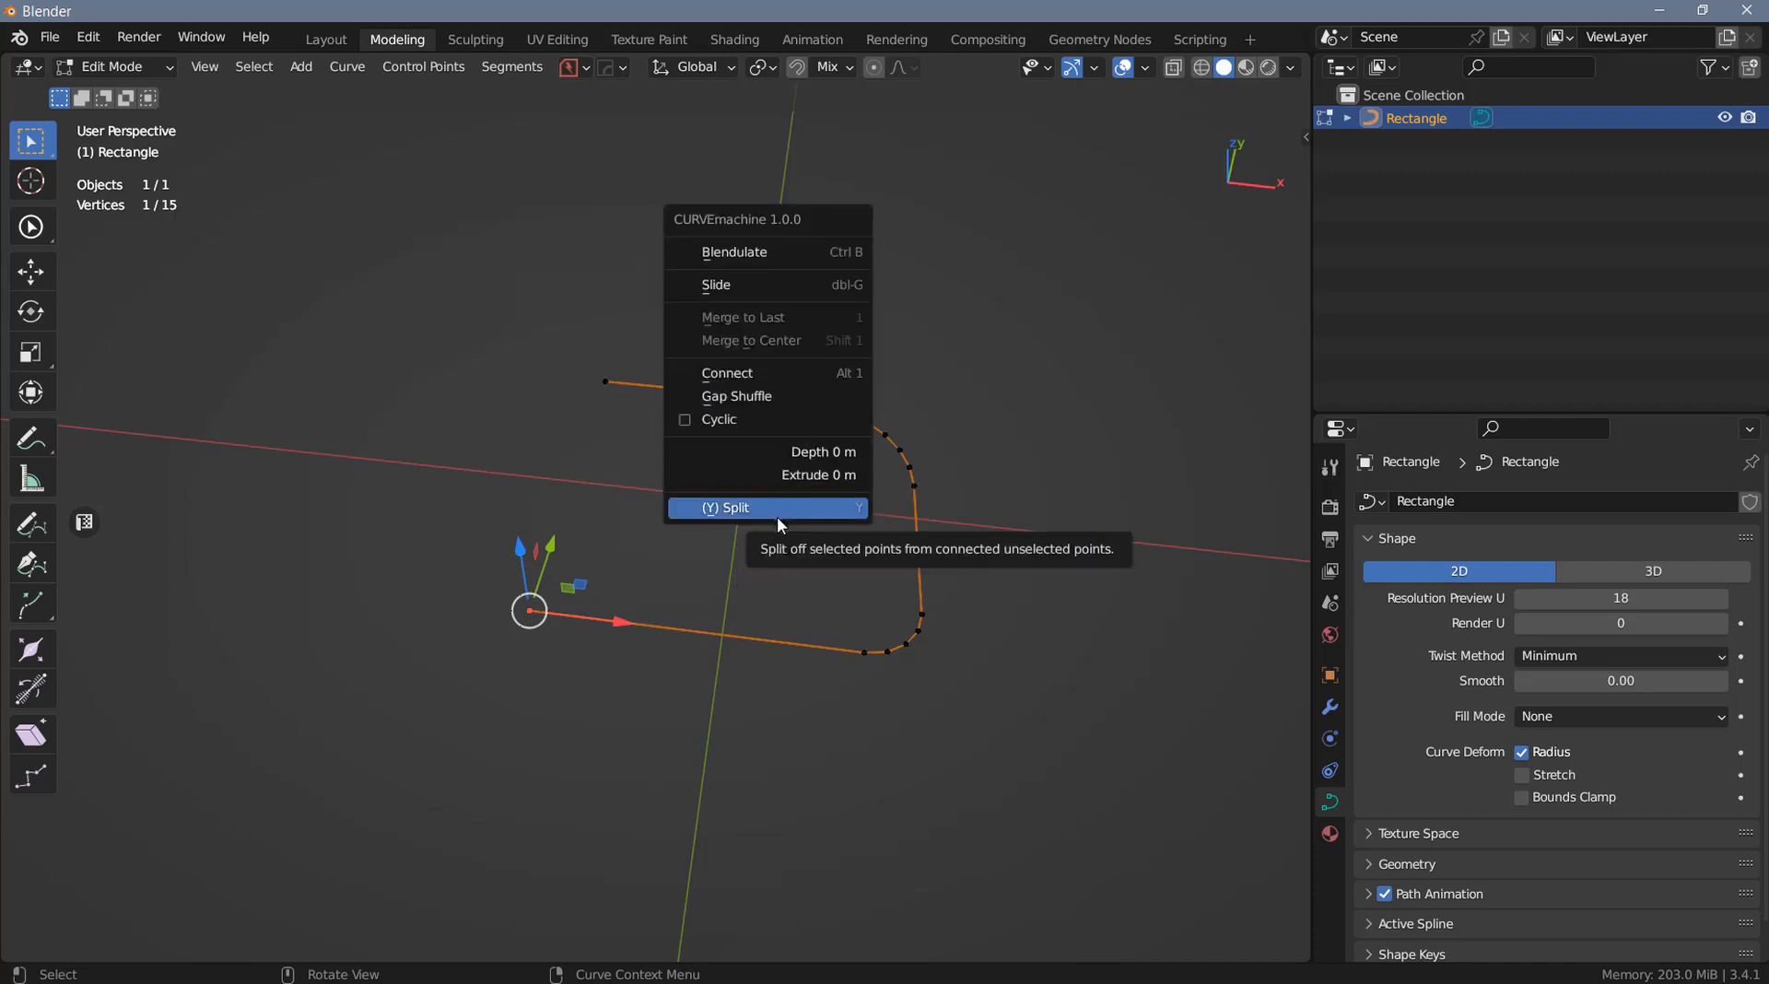
left_click(1012, 525)
left_click(915, 486)
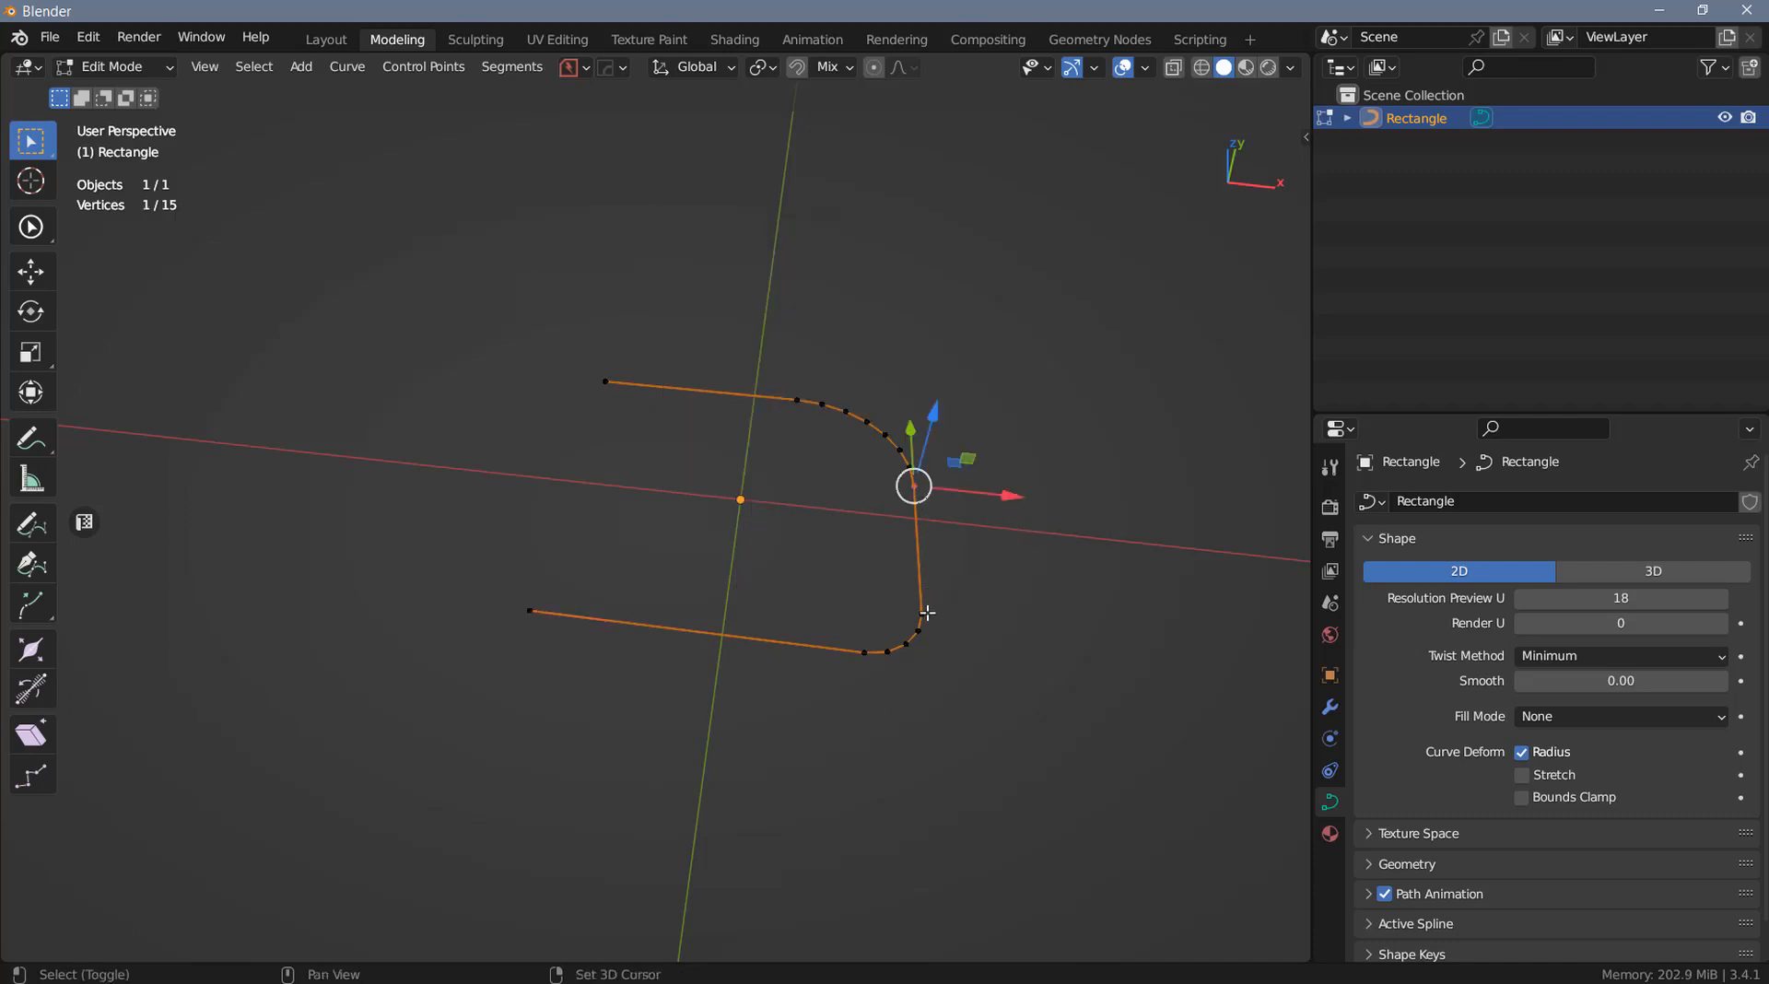
left_click(924, 613, "shift")
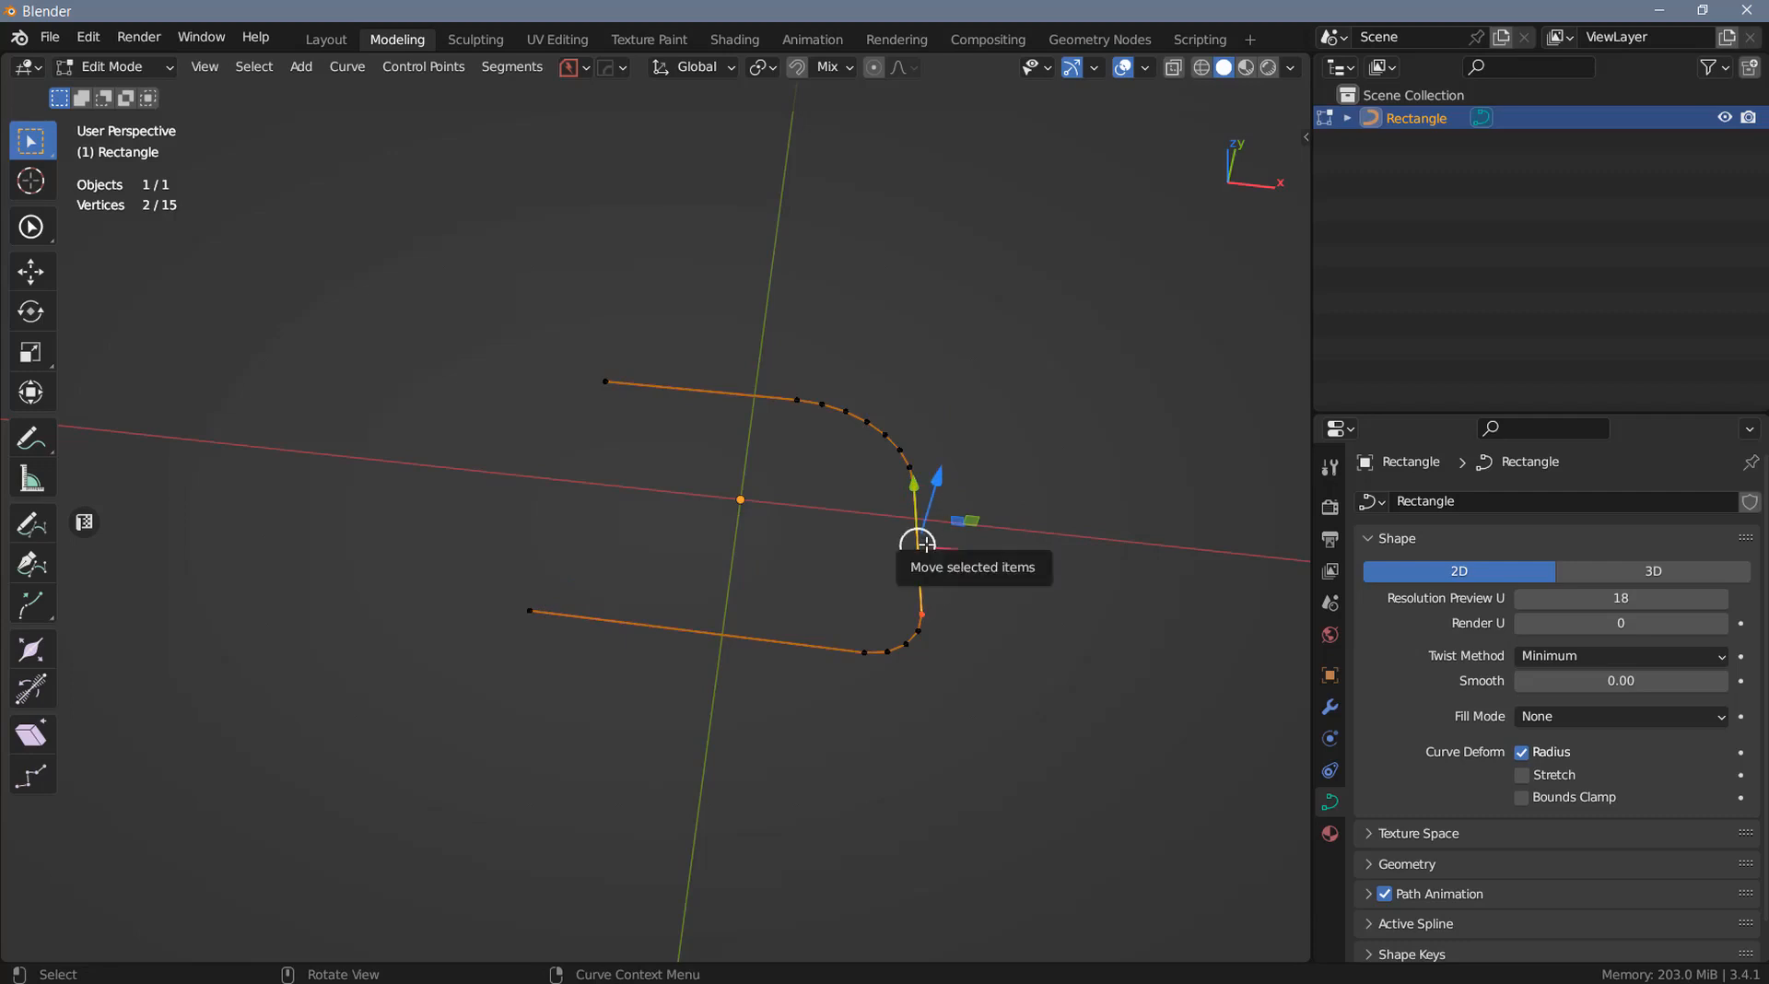
key("y")
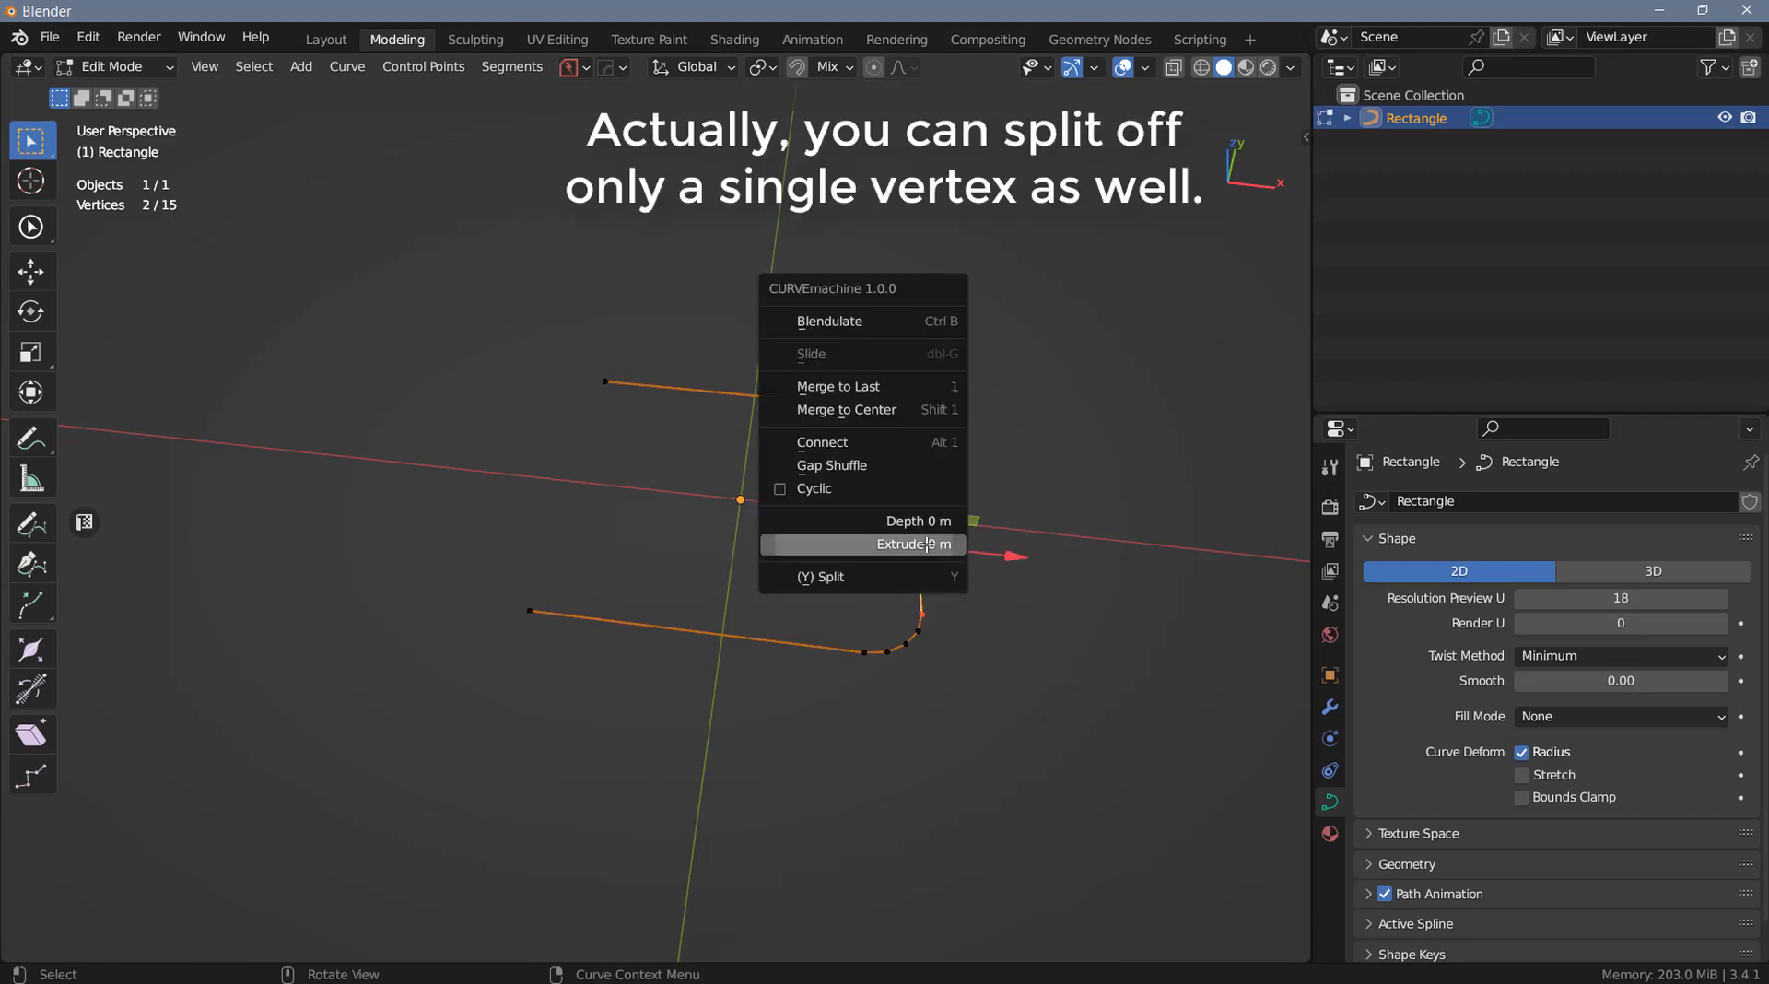
left_click(846, 581)
left_click_drag(1015, 558, 1138, 569)
middle_click_drag(591, 402, 707, 417)
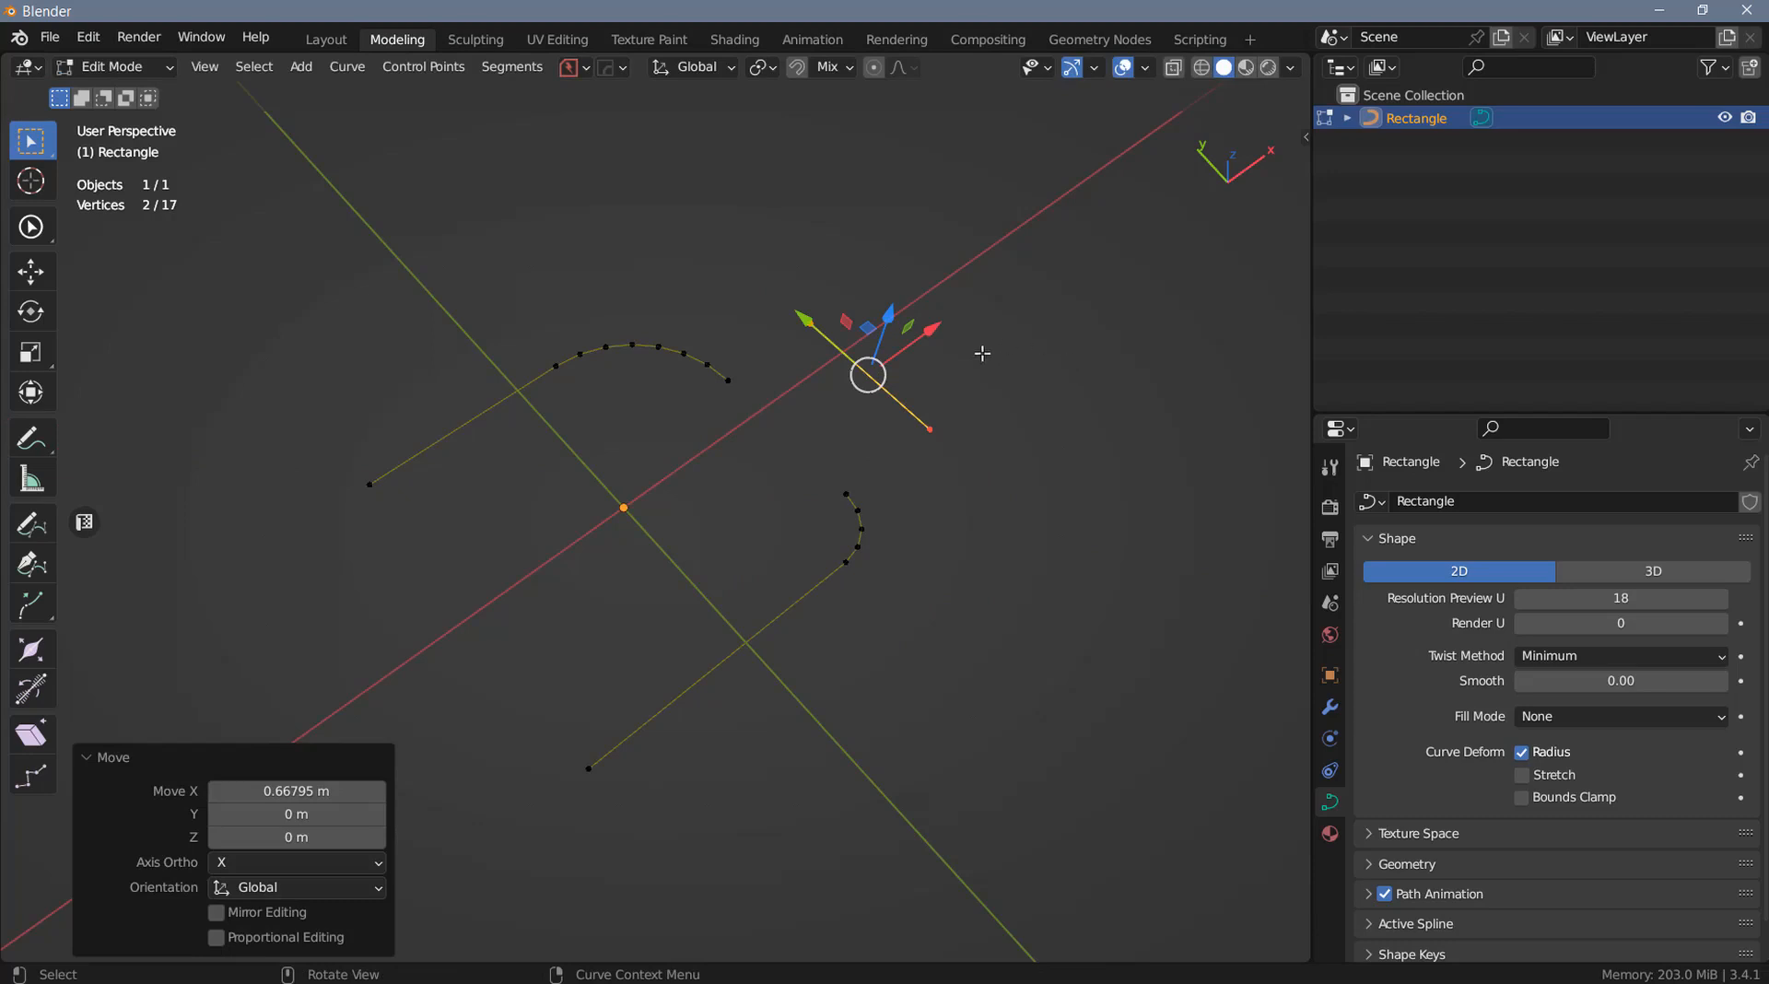
Connect both ends of the split-off segment to the neighbouring arc ends and toggle Cyclic on the joined curve
left_click(847, 495)
left_click(931, 432, "shift")
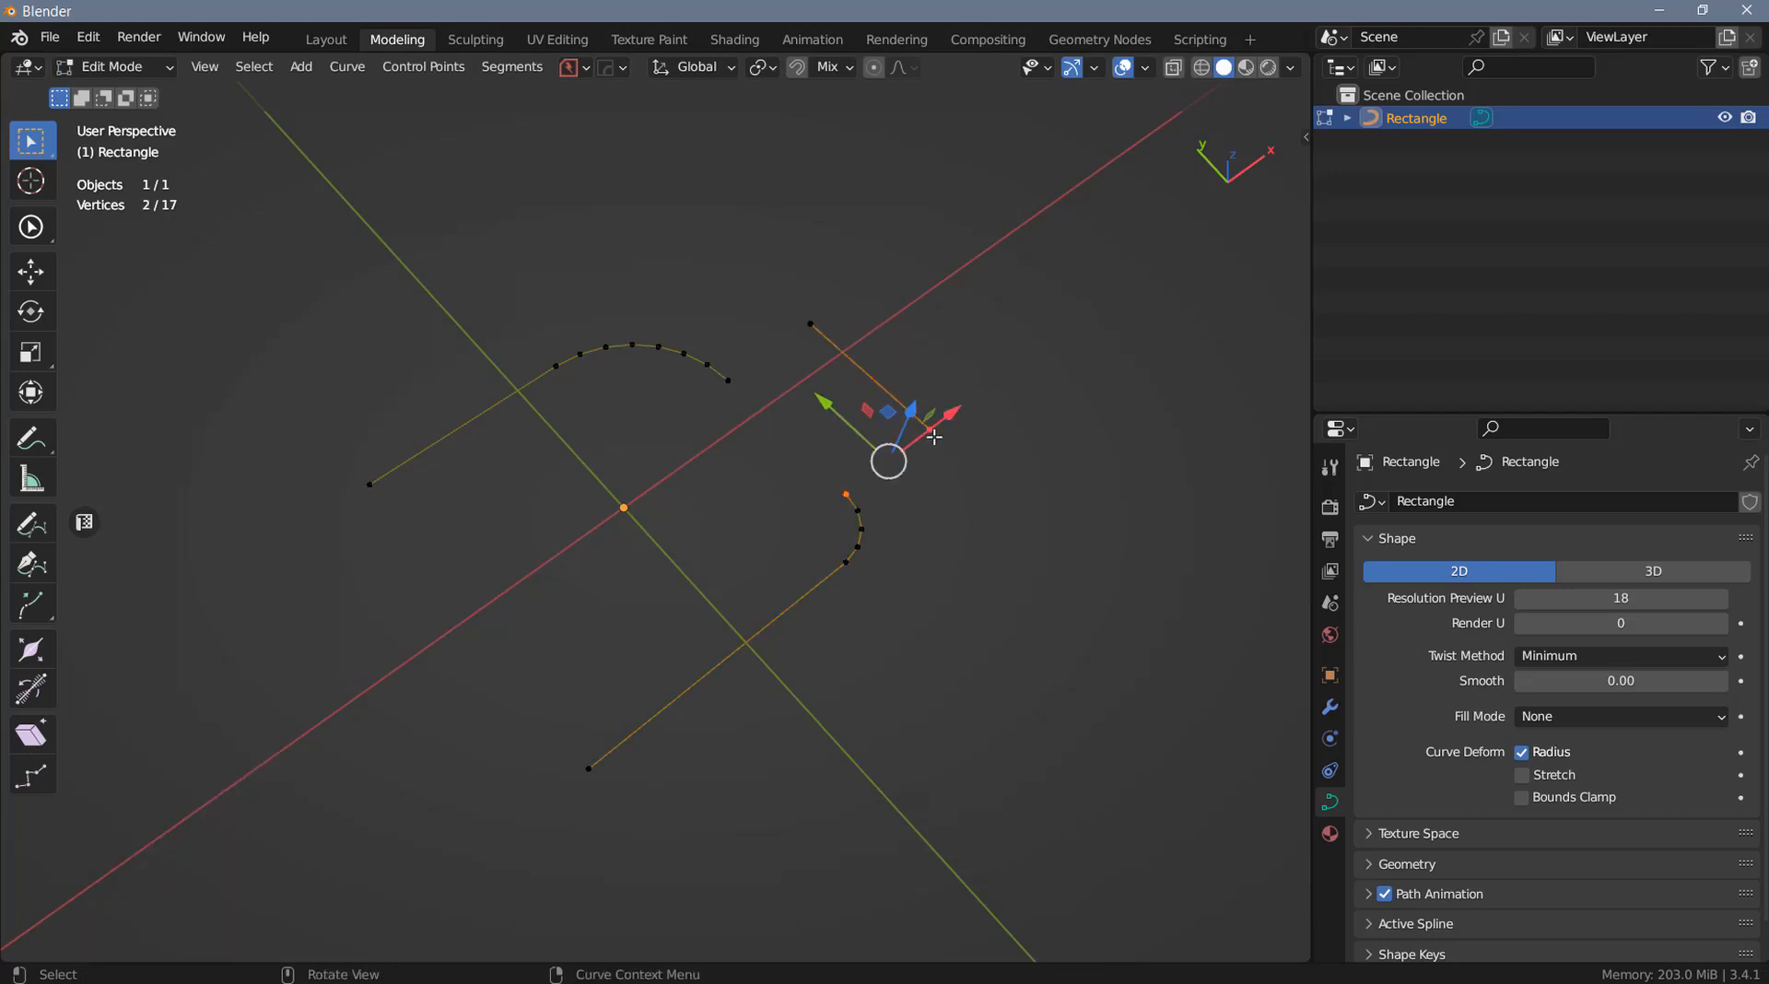
right_click(930, 437)
left_click(885, 350)
left_click(730, 381)
left_click(811, 327, "shift")
key("f")
key("y")
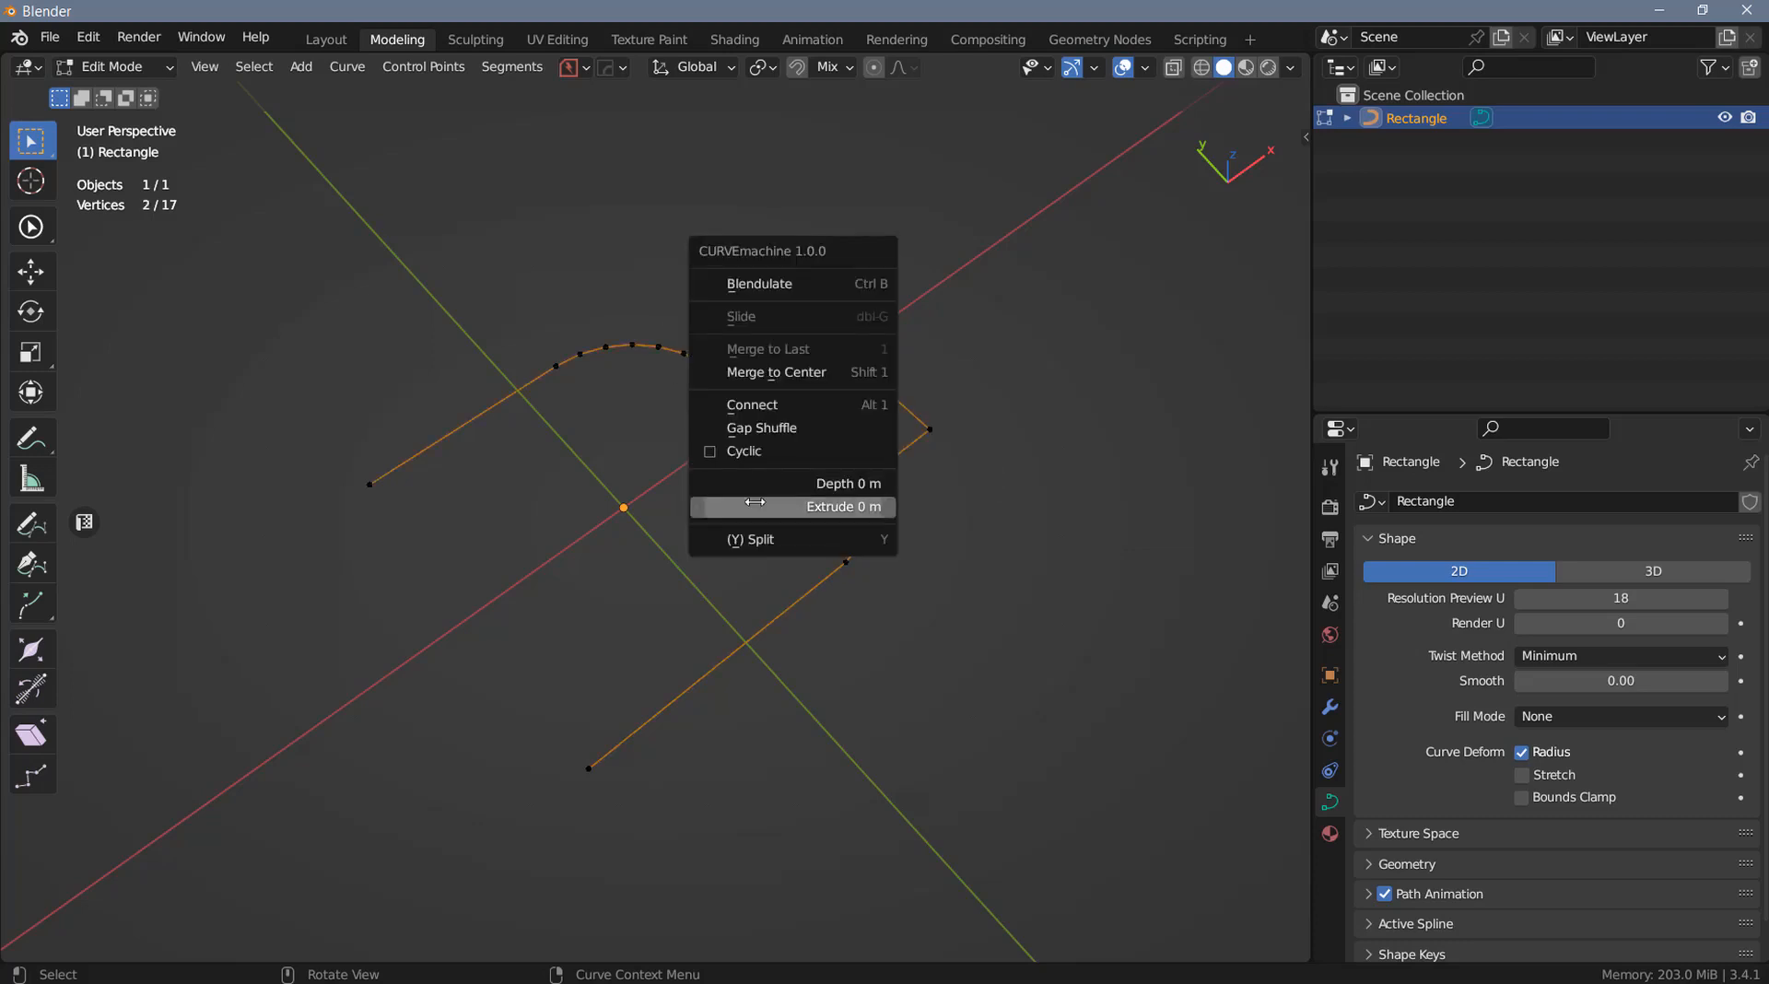
left_click(769, 456)
middle_click_drag(847, 493, 736, 469)
Undo the cyclic change, the connections, the move and the split of the straight segment
key("ctrl+z")
key("ctrl+z")
key("ctrl+z")
key("ctrl+z")
key("ctrl+z")
key("ctrl+z")
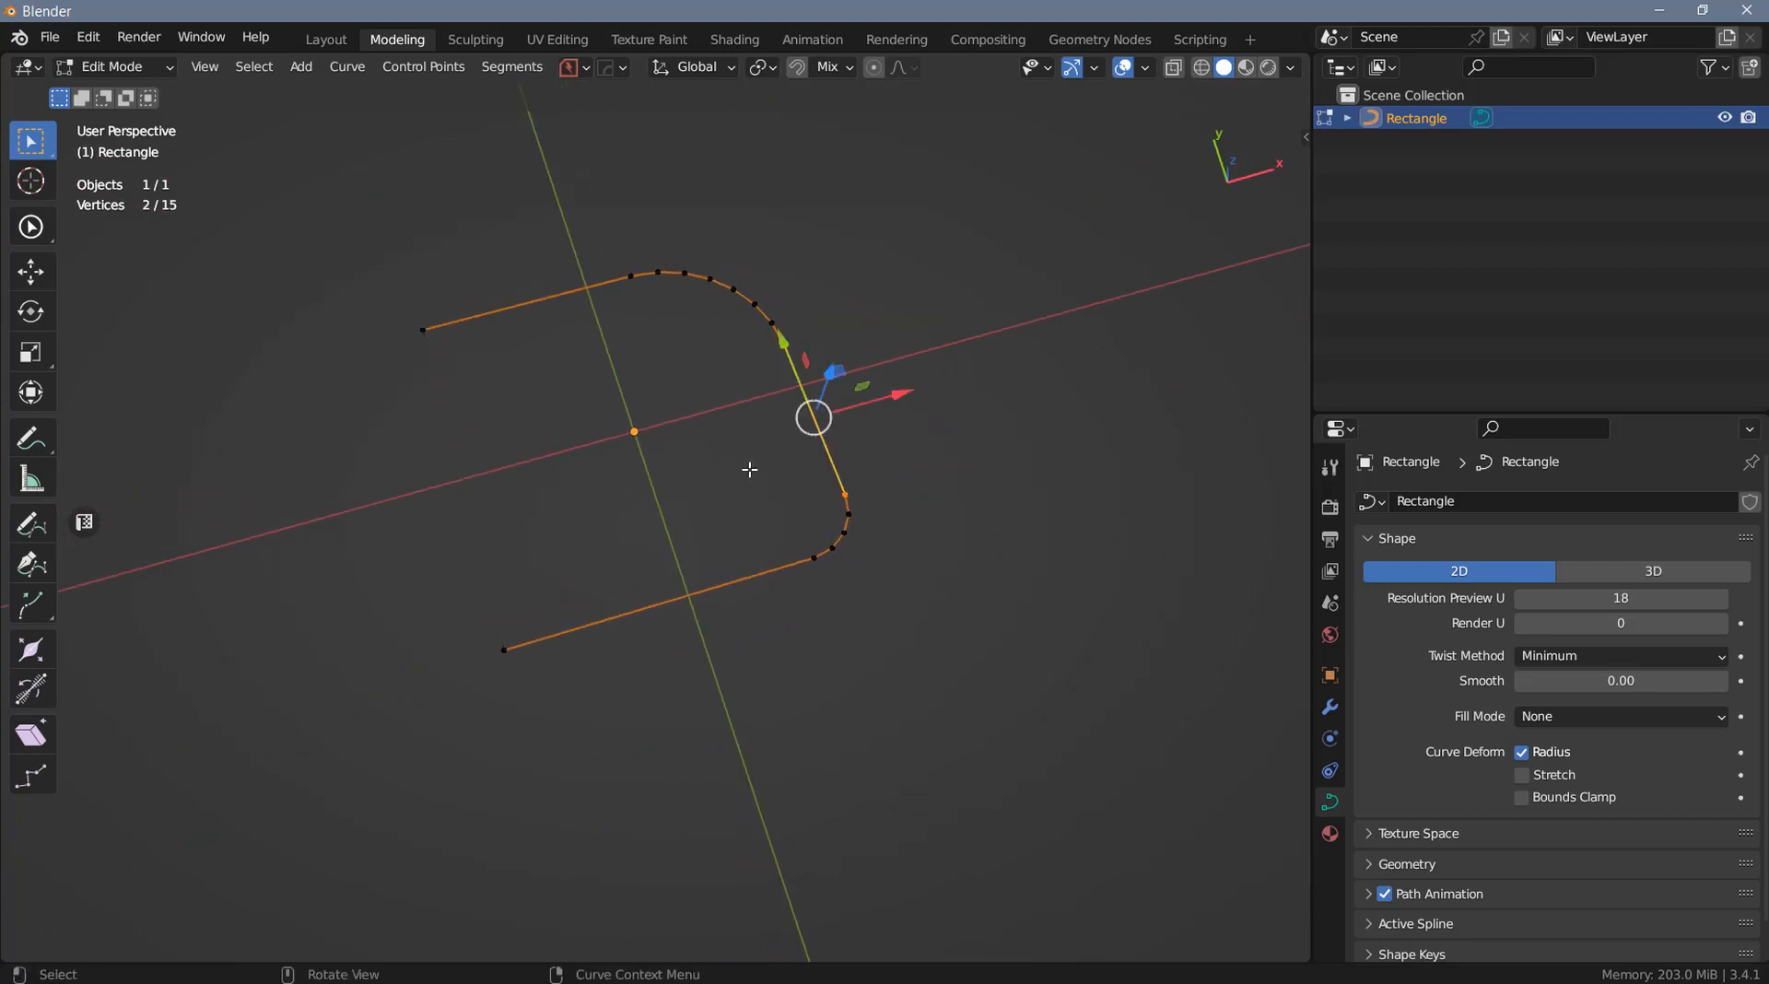
Set the curve's extrude to 0.65 m to turn it into a flat-sided wall
right_click(749, 469)
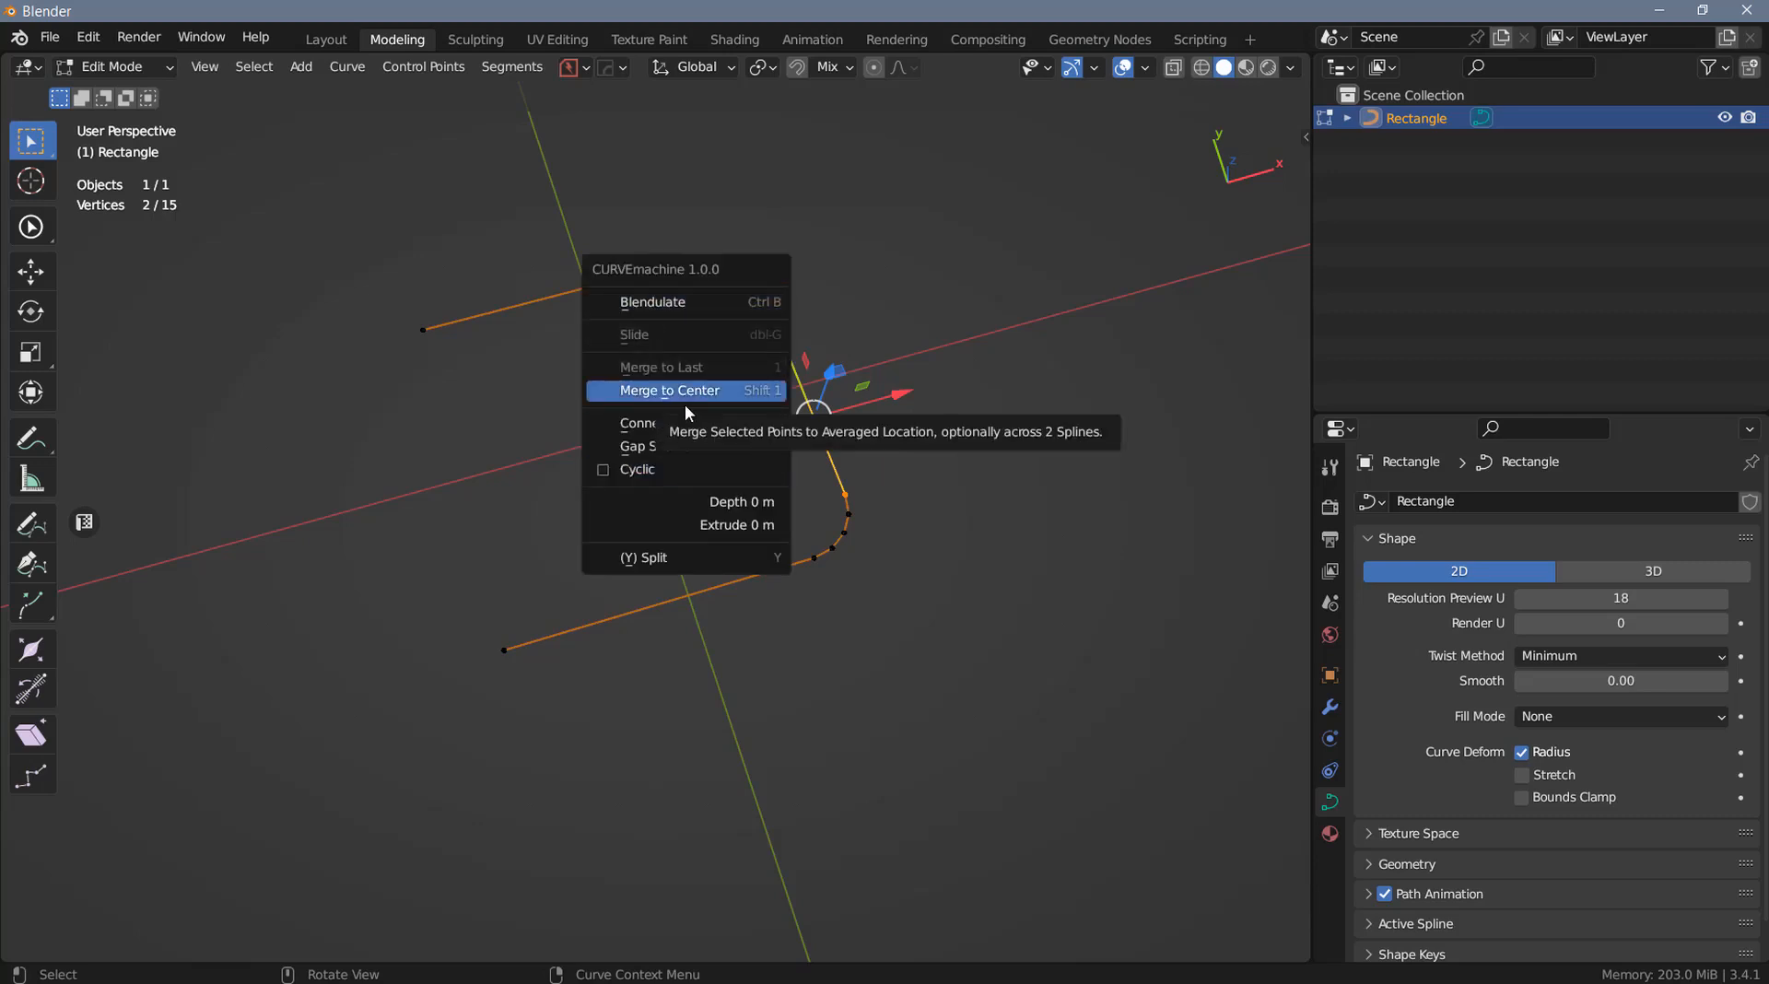
left_click_drag(638, 516, 763, 516)
middle_click_drag(772, 461, 550, 279)
Select the points of the larger rounded corner and its open end, and try Shrink/Fatten on their radius
left_click_drag(550, 151, 802, 456)
middle_click_drag(658, 398, 678, 381)
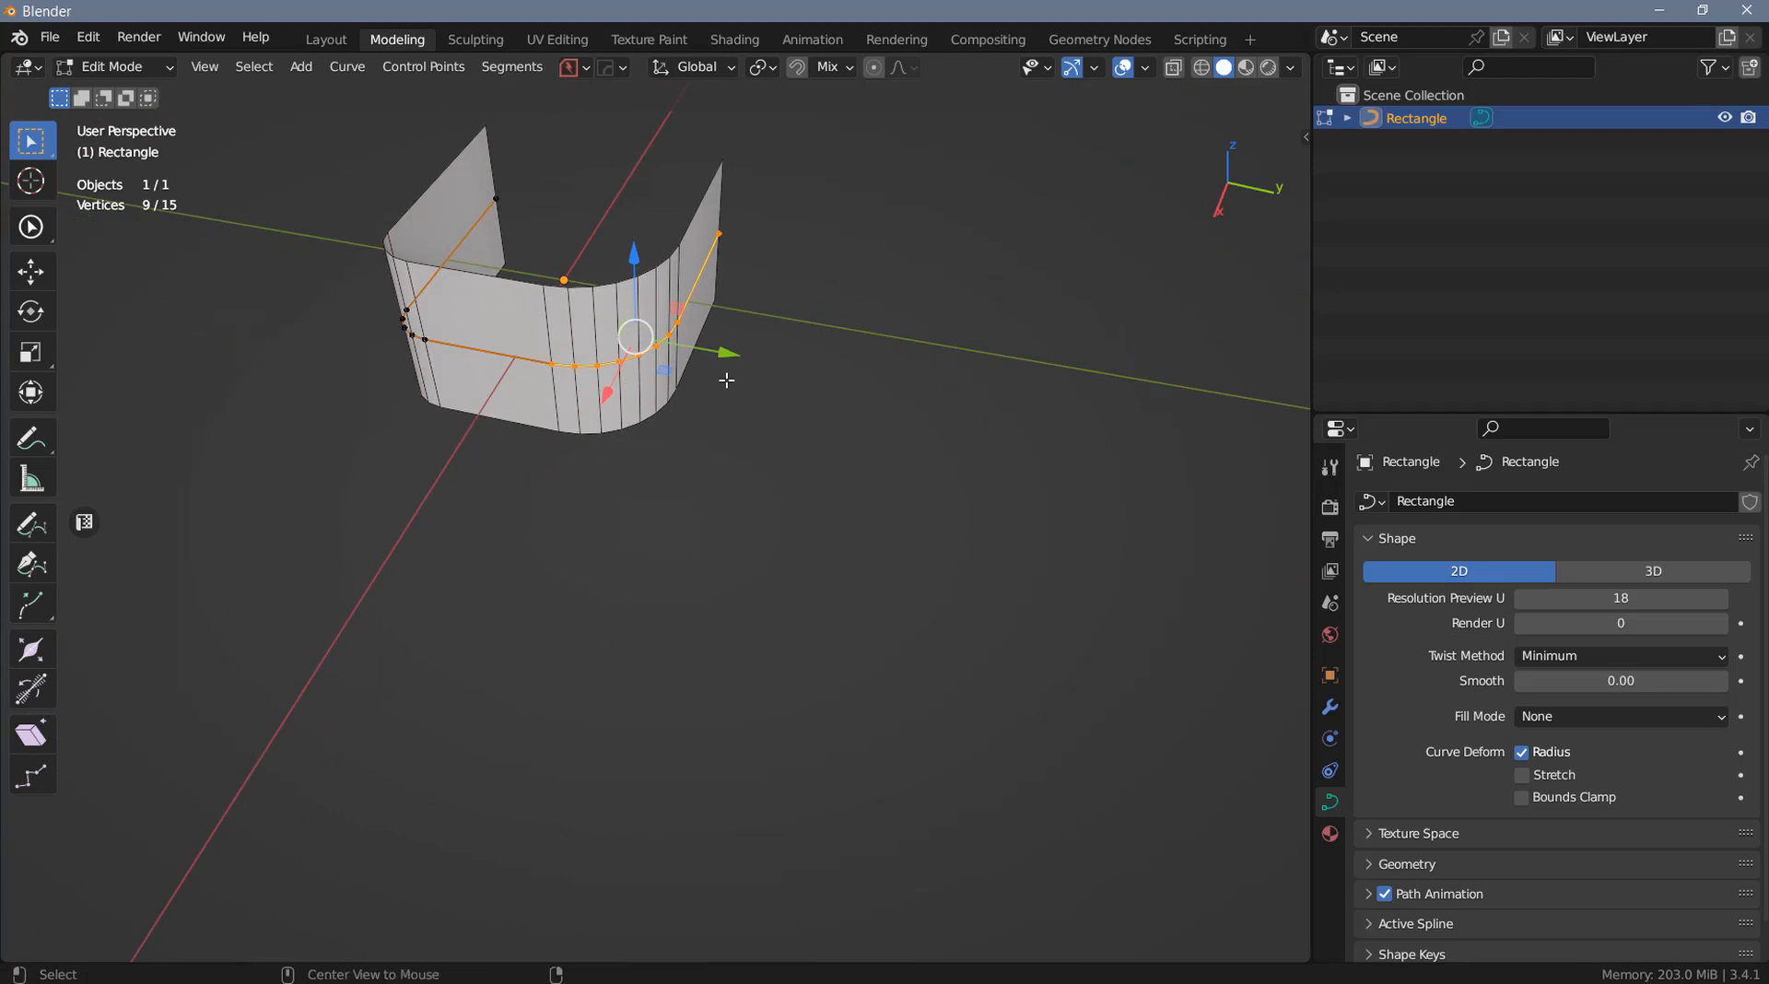
key("alt+s")
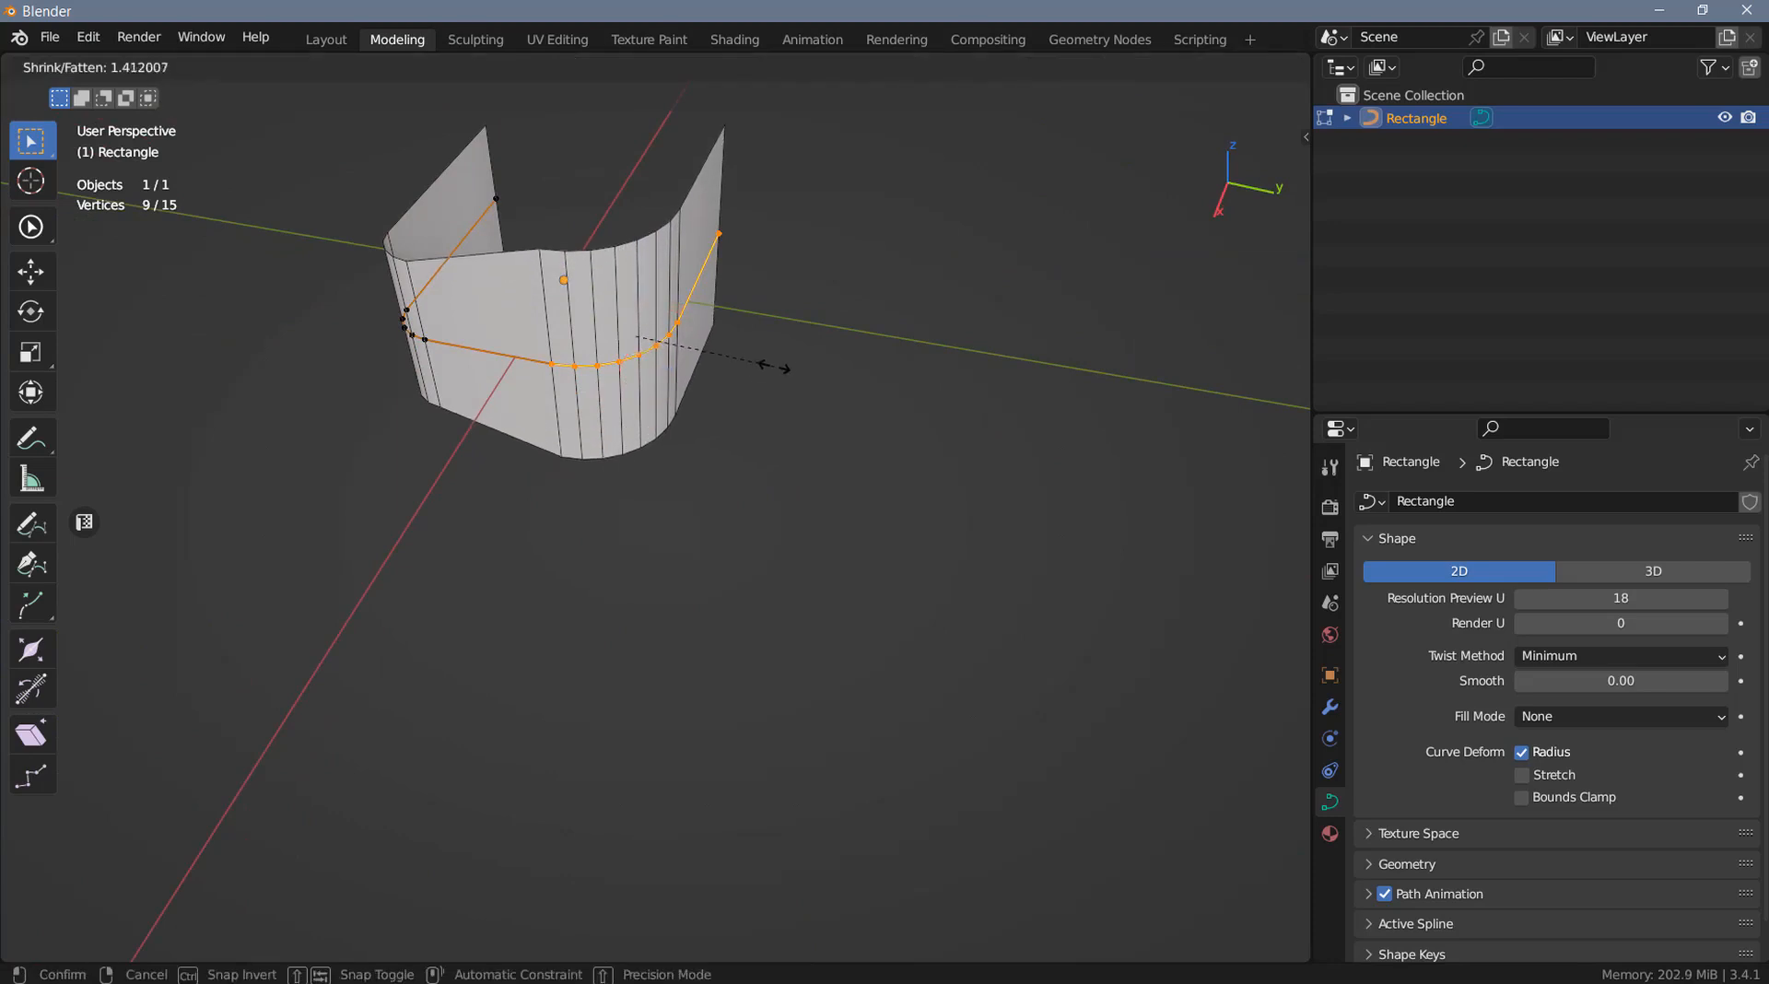
right_click(722, 347)
Fatten the open end point beside the larger rounded corner to a radius factor of about 1.8
left_click(720, 237)
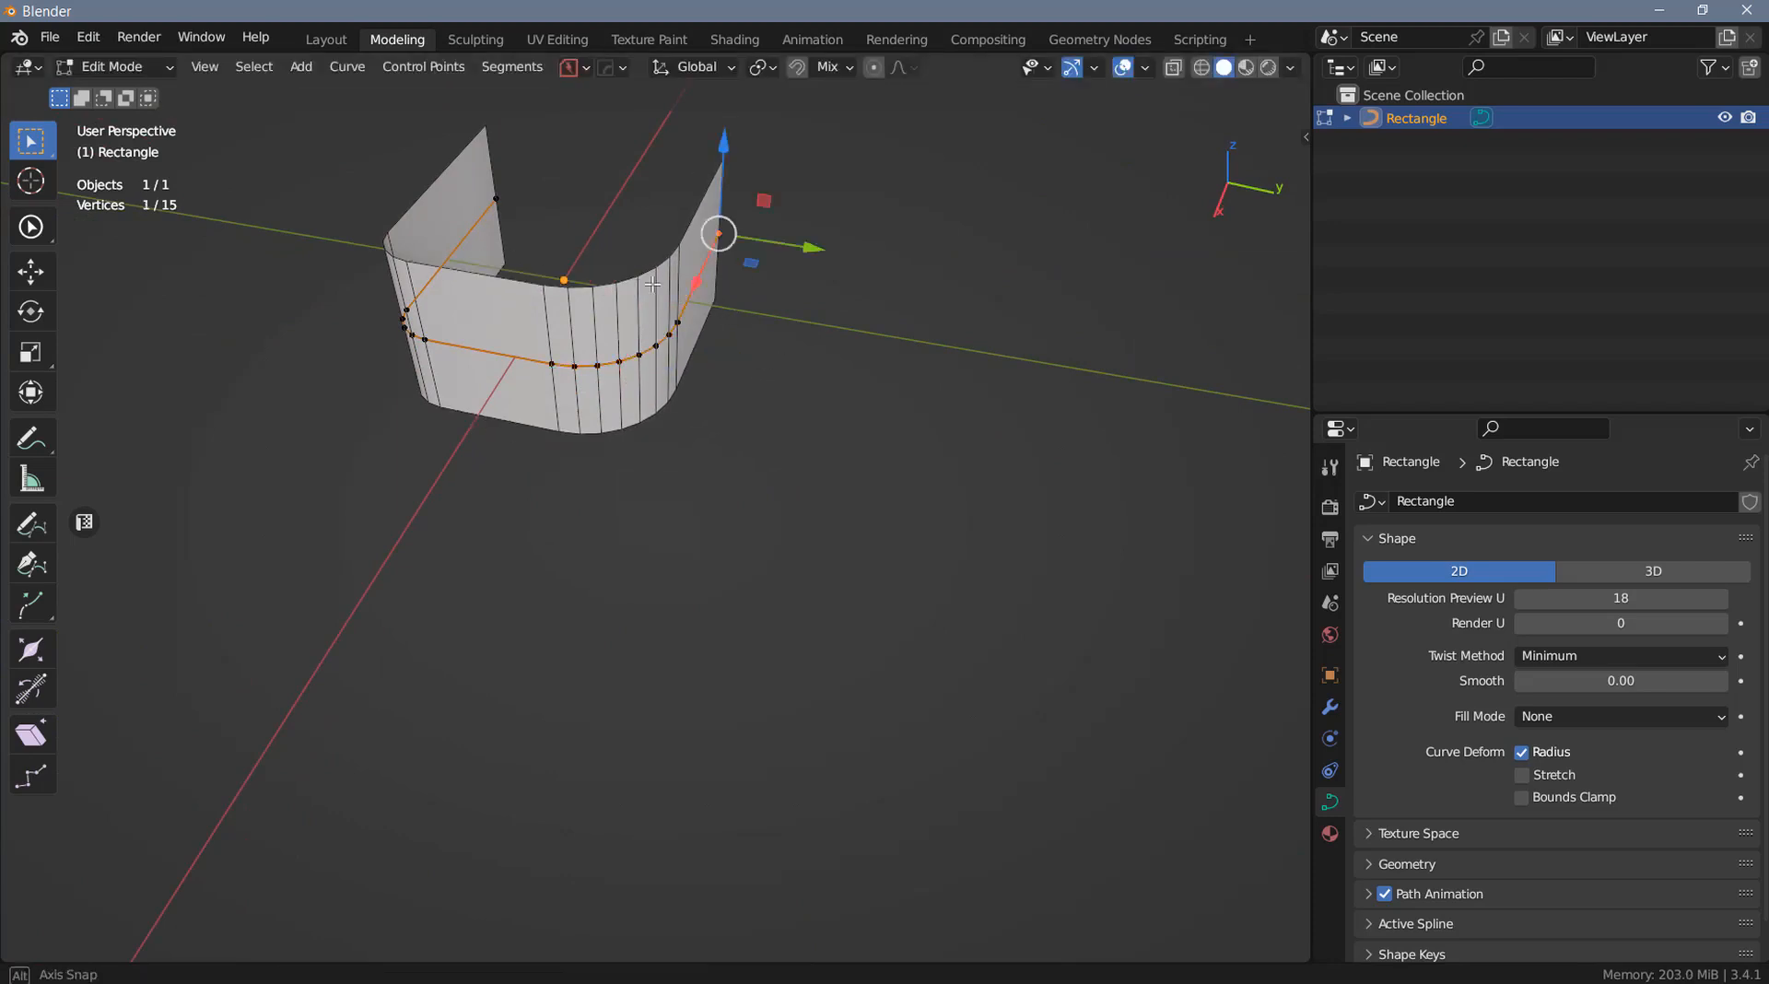
middle_click_drag(652, 285, 755, 312)
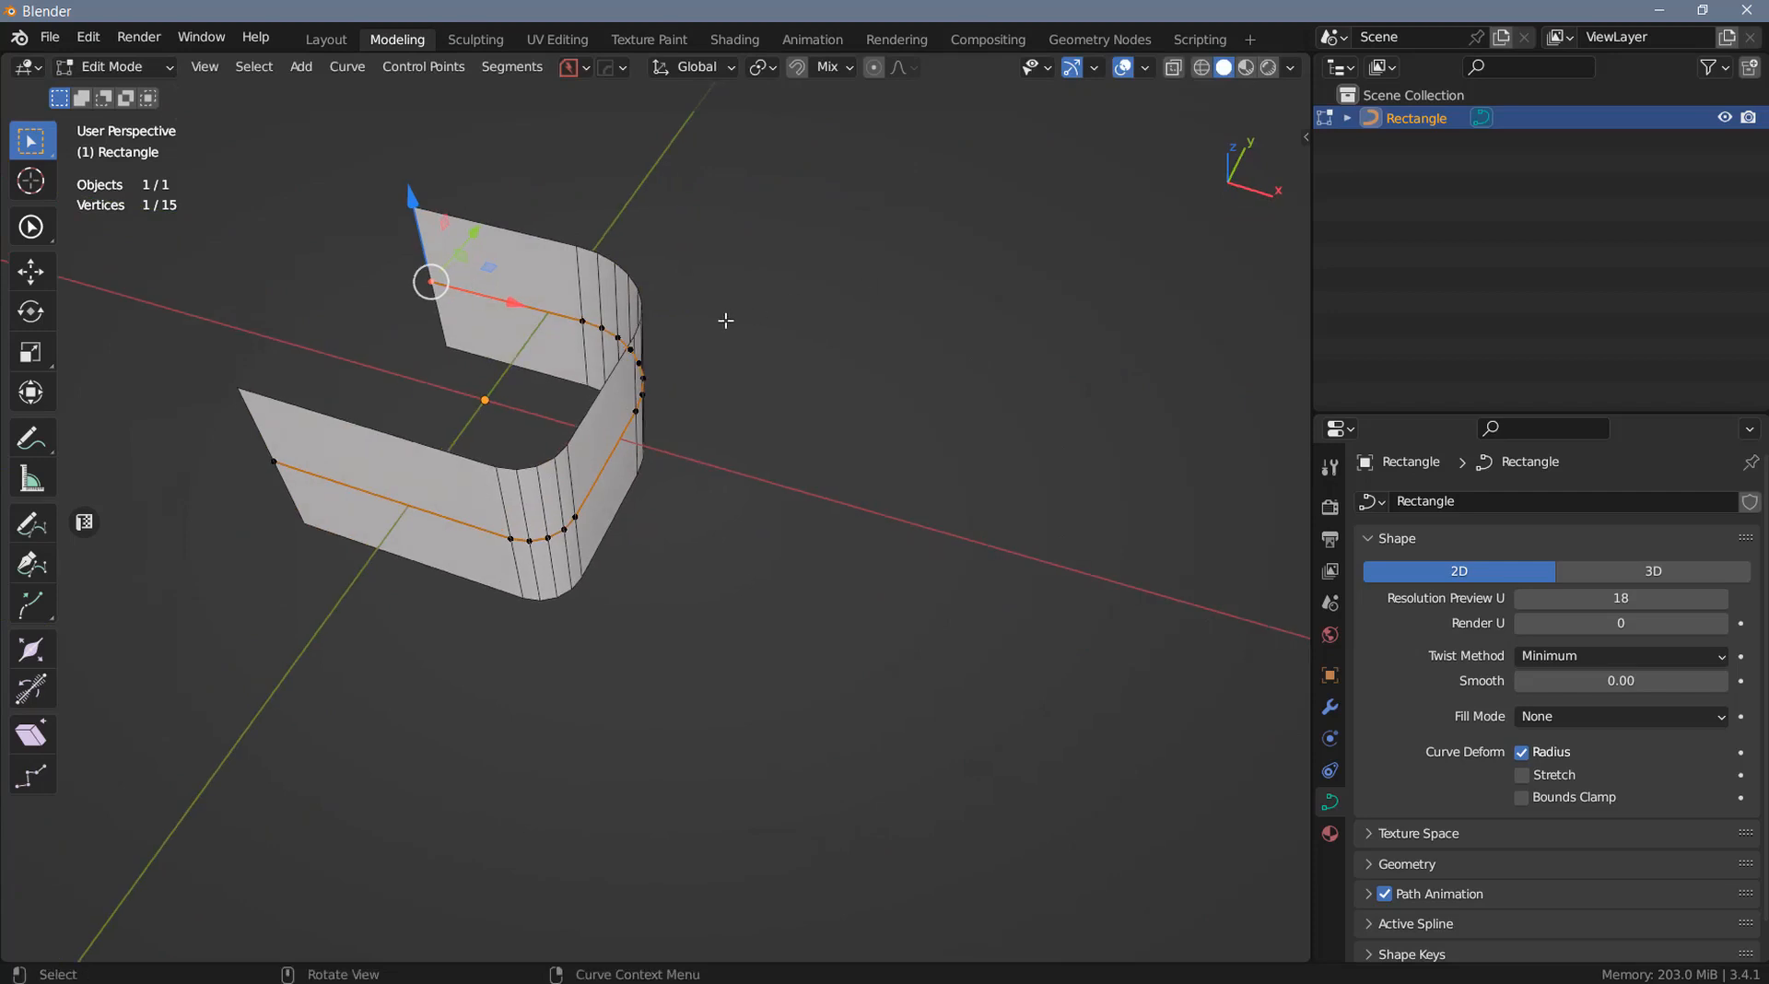
key("alt+s")
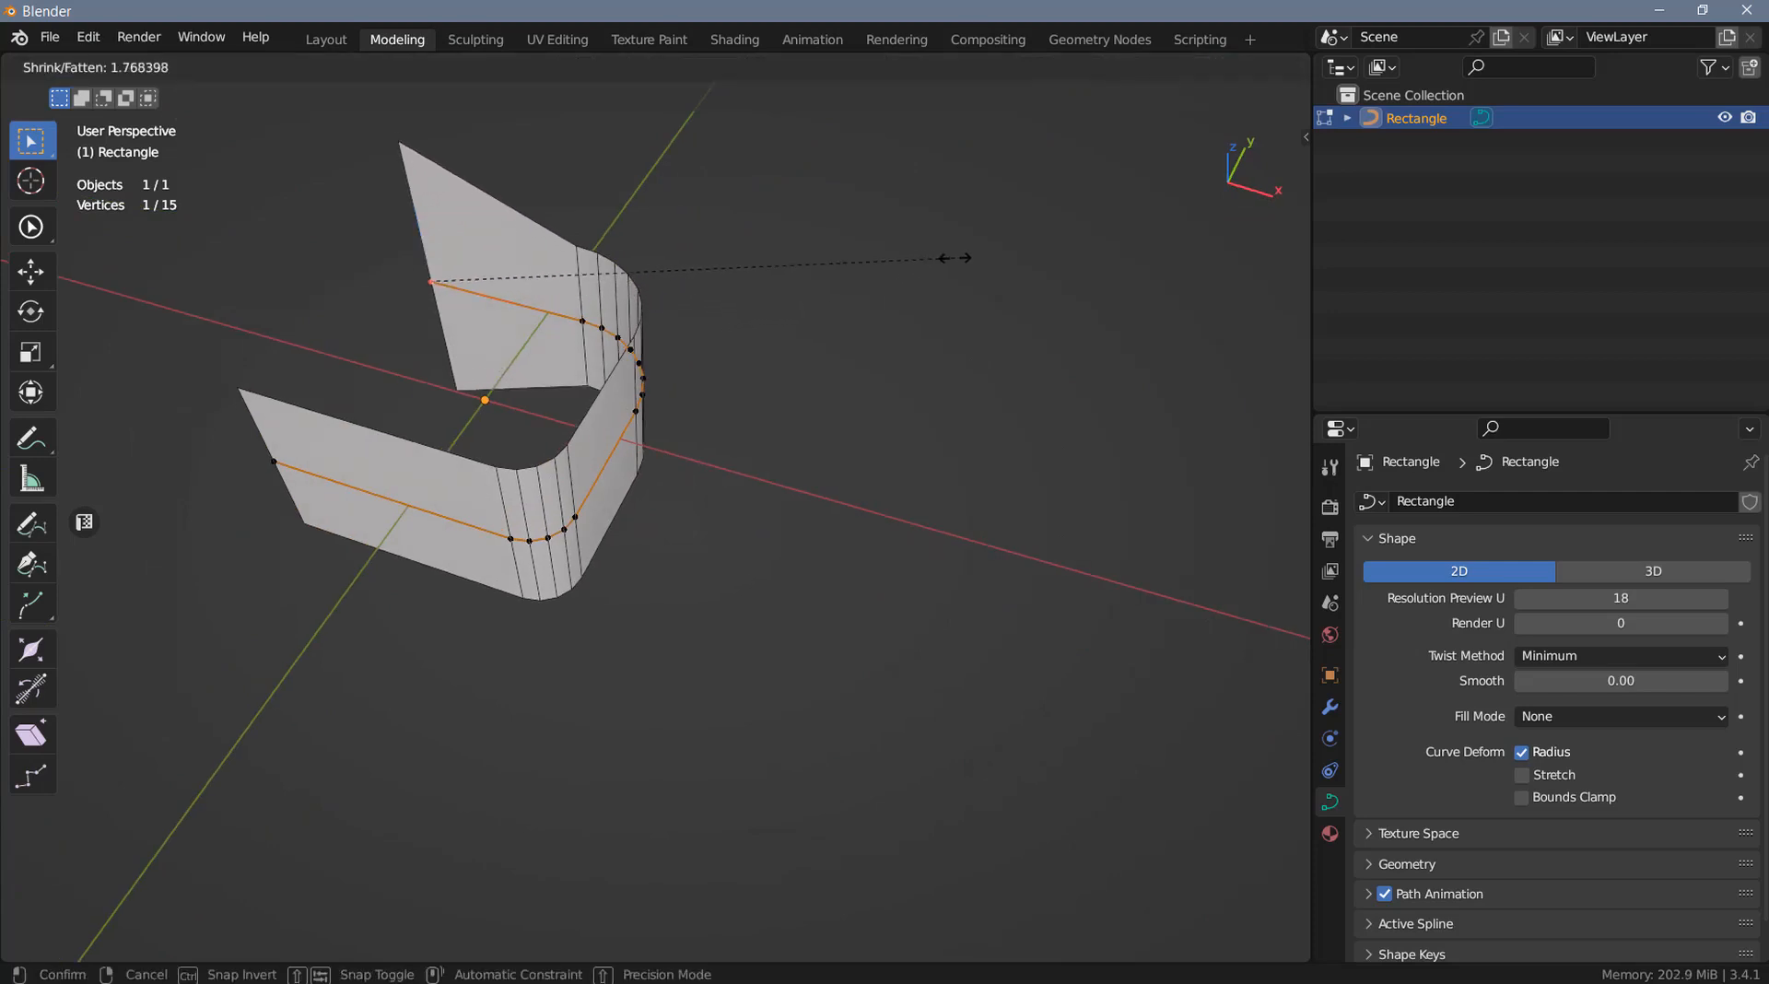
left_click(967, 254)
Shrink the open end point beside the smaller rounded corner to a radius factor of 0.270
left_click(273, 461)
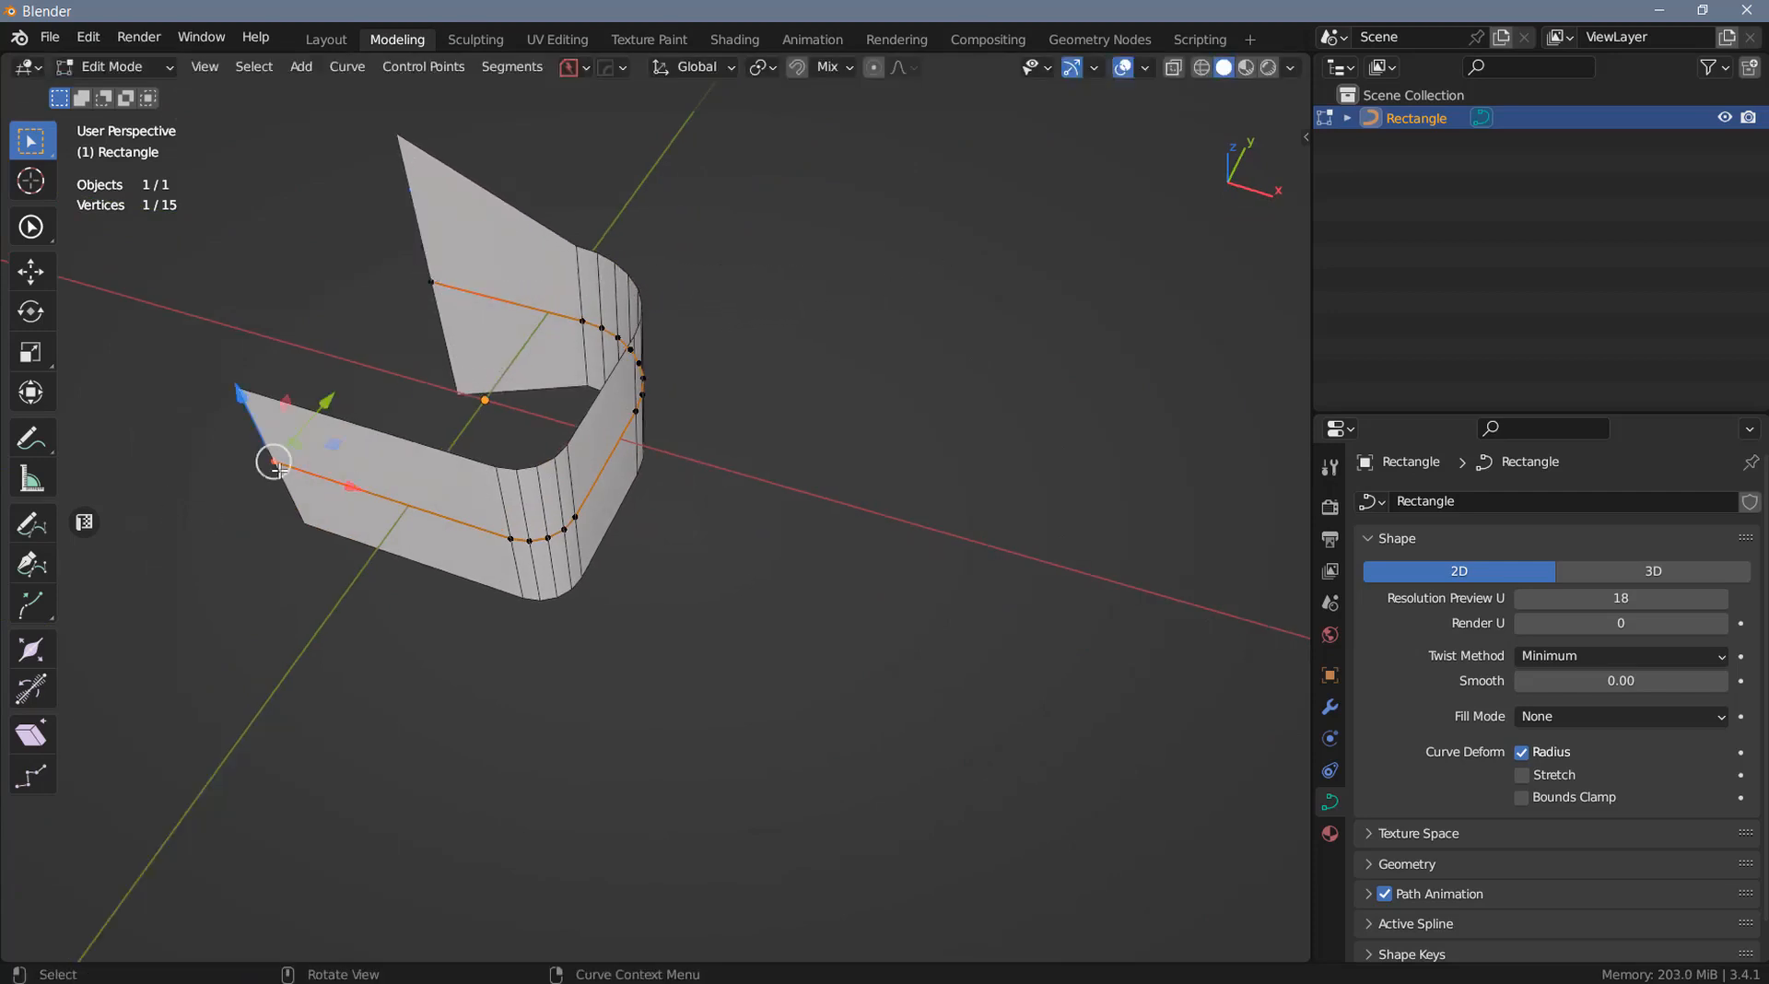
key("alt+s")
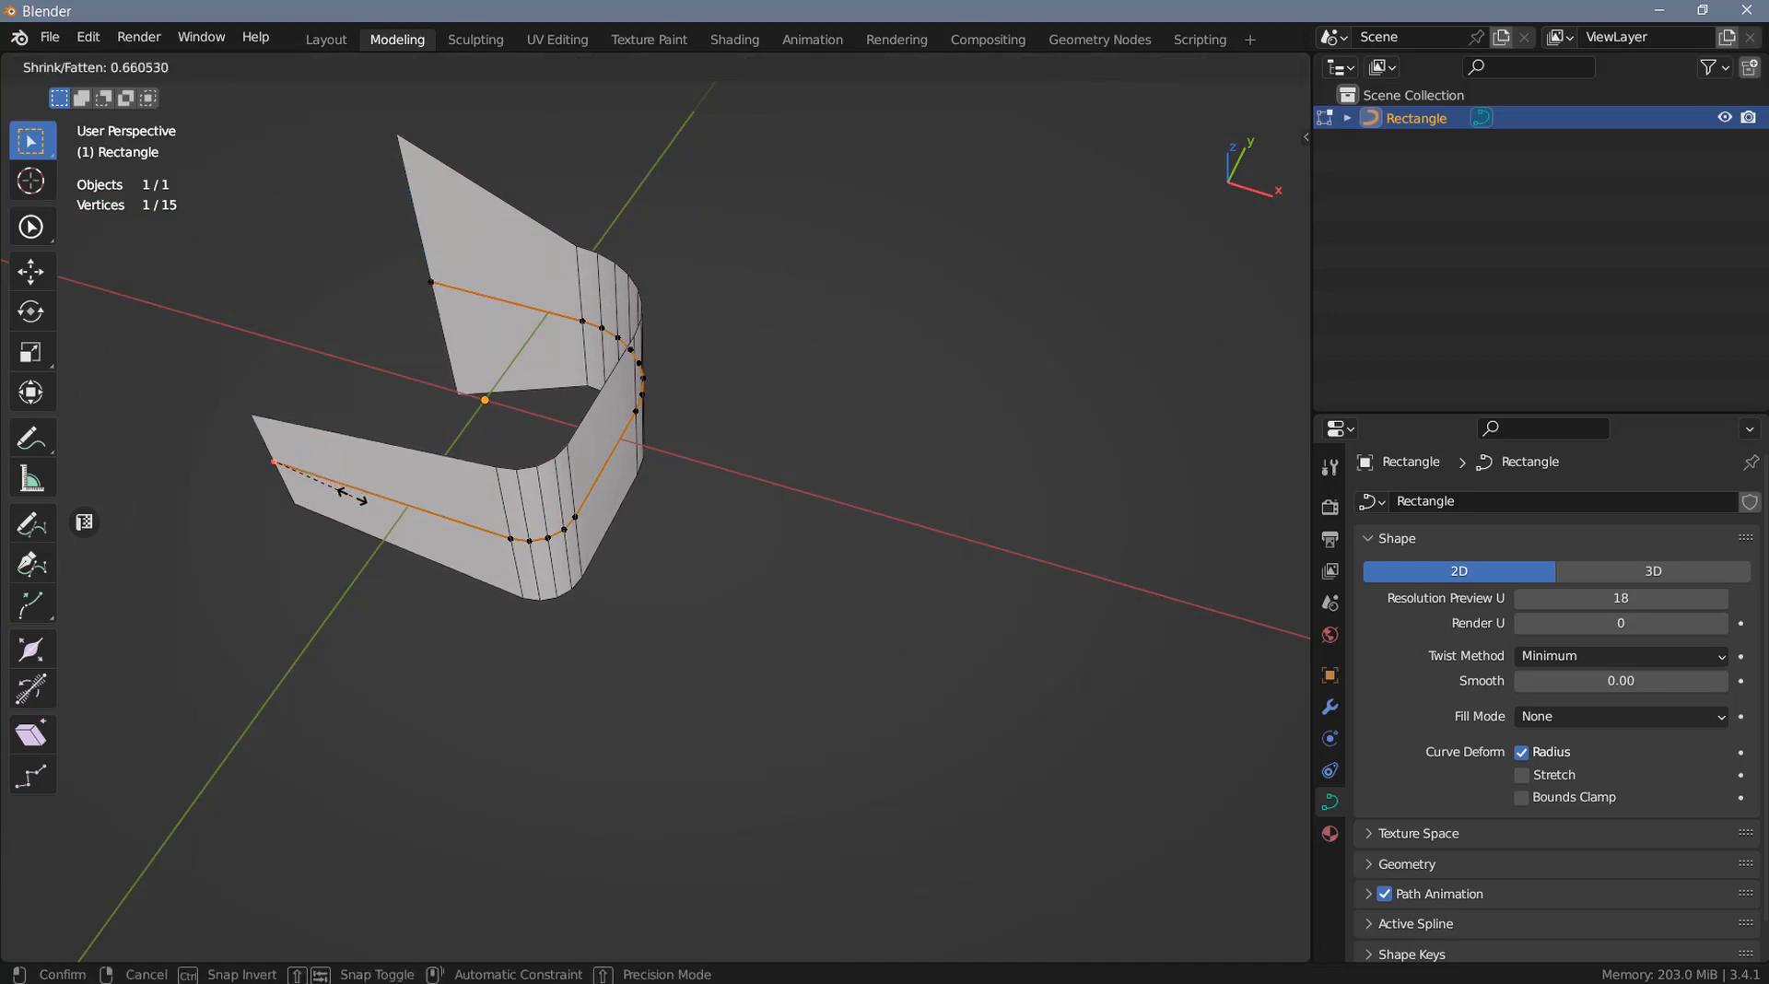
left_click(287, 497)
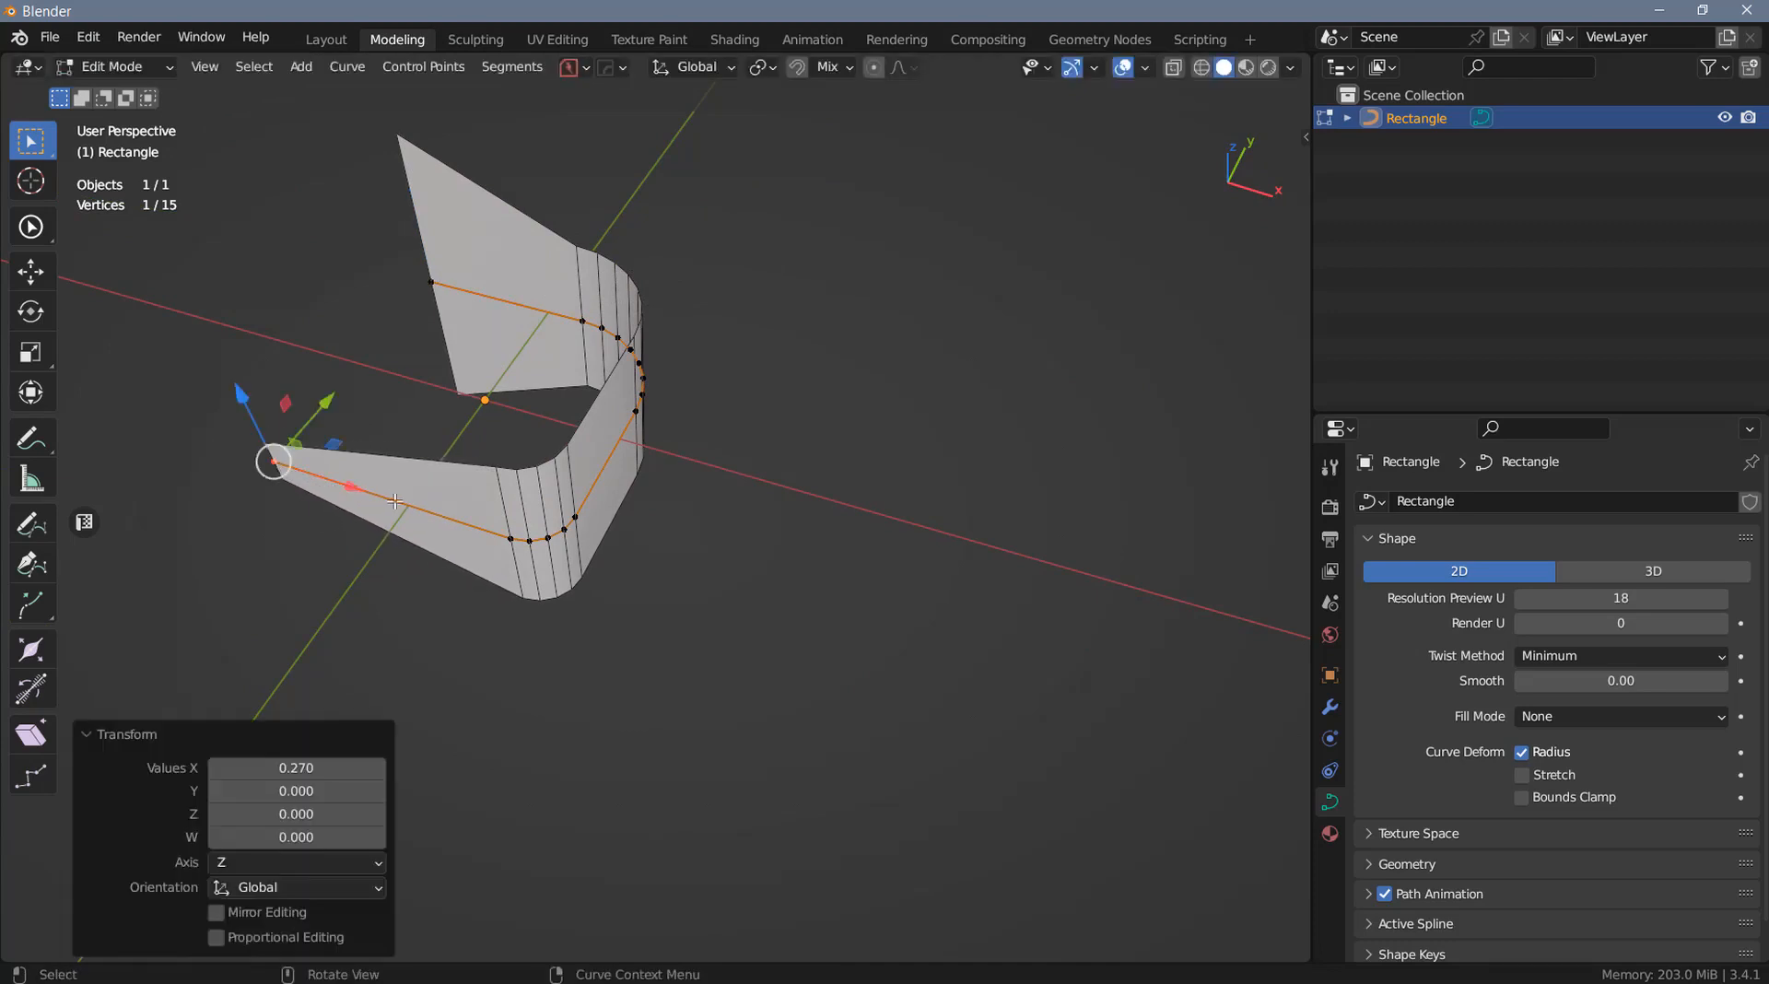
middle_click_drag(288, 497, 297, 568)
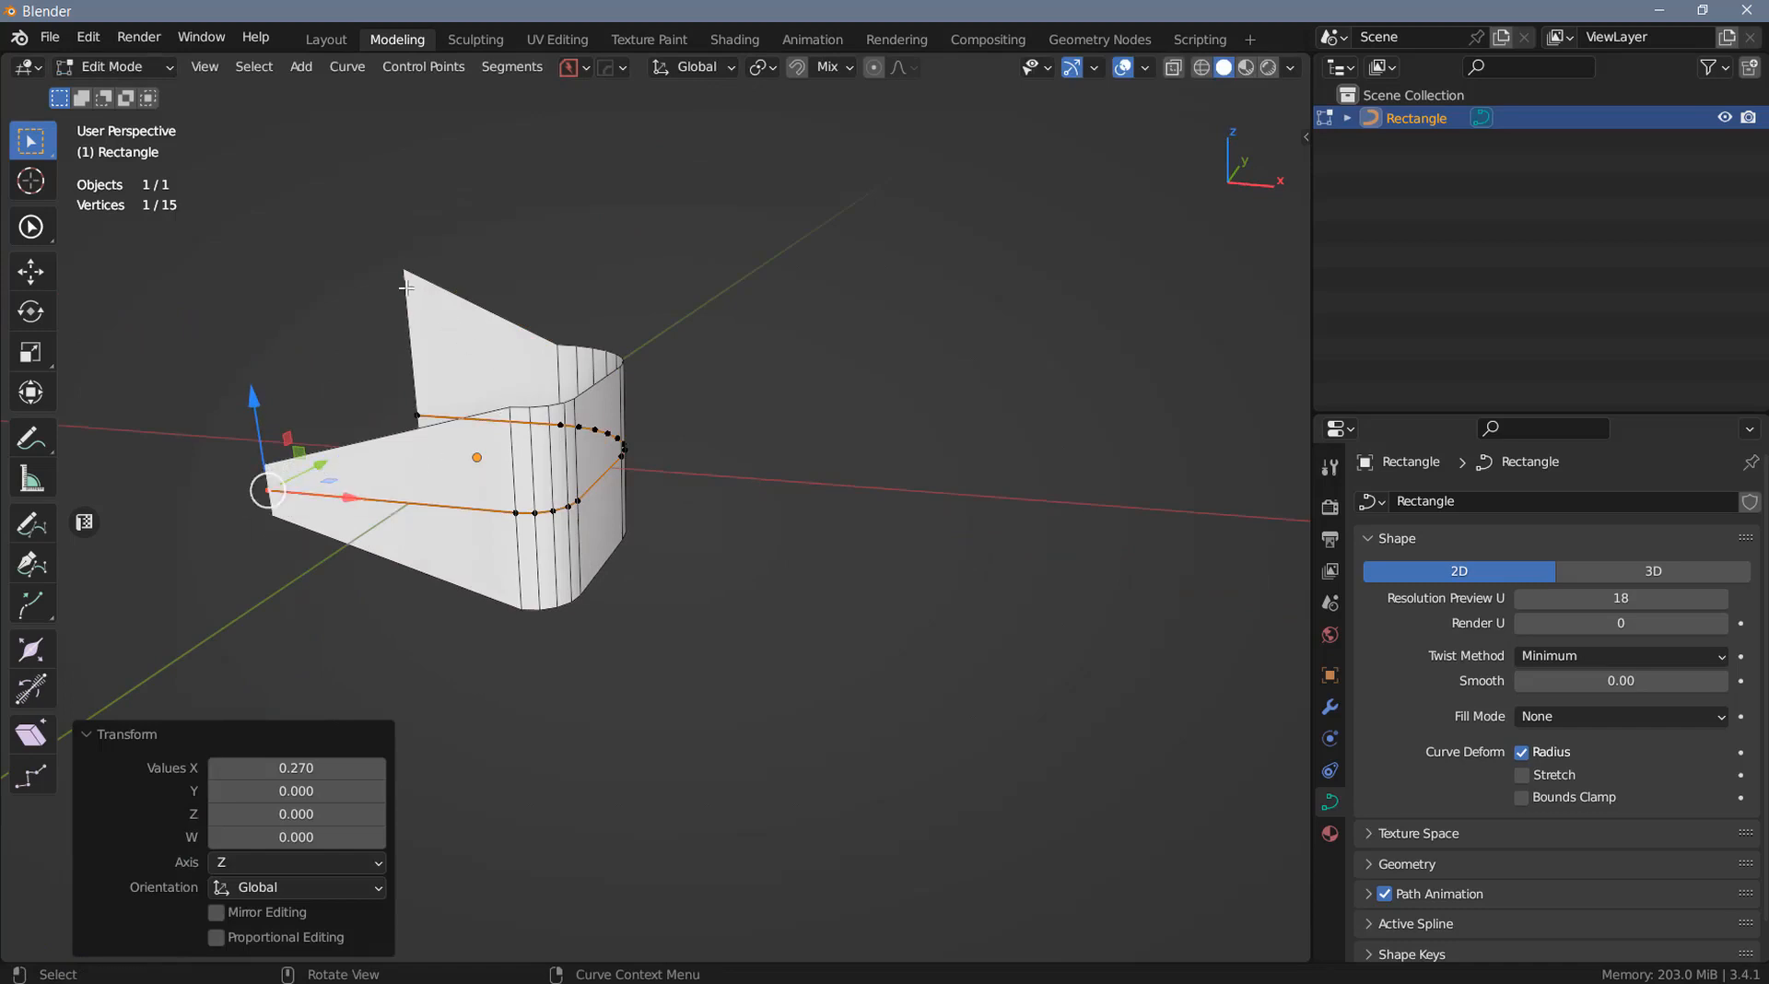
Interpolate tilt and radius across all curve points except the two open end points
middle_click_drag(405, 289, 667, 481)
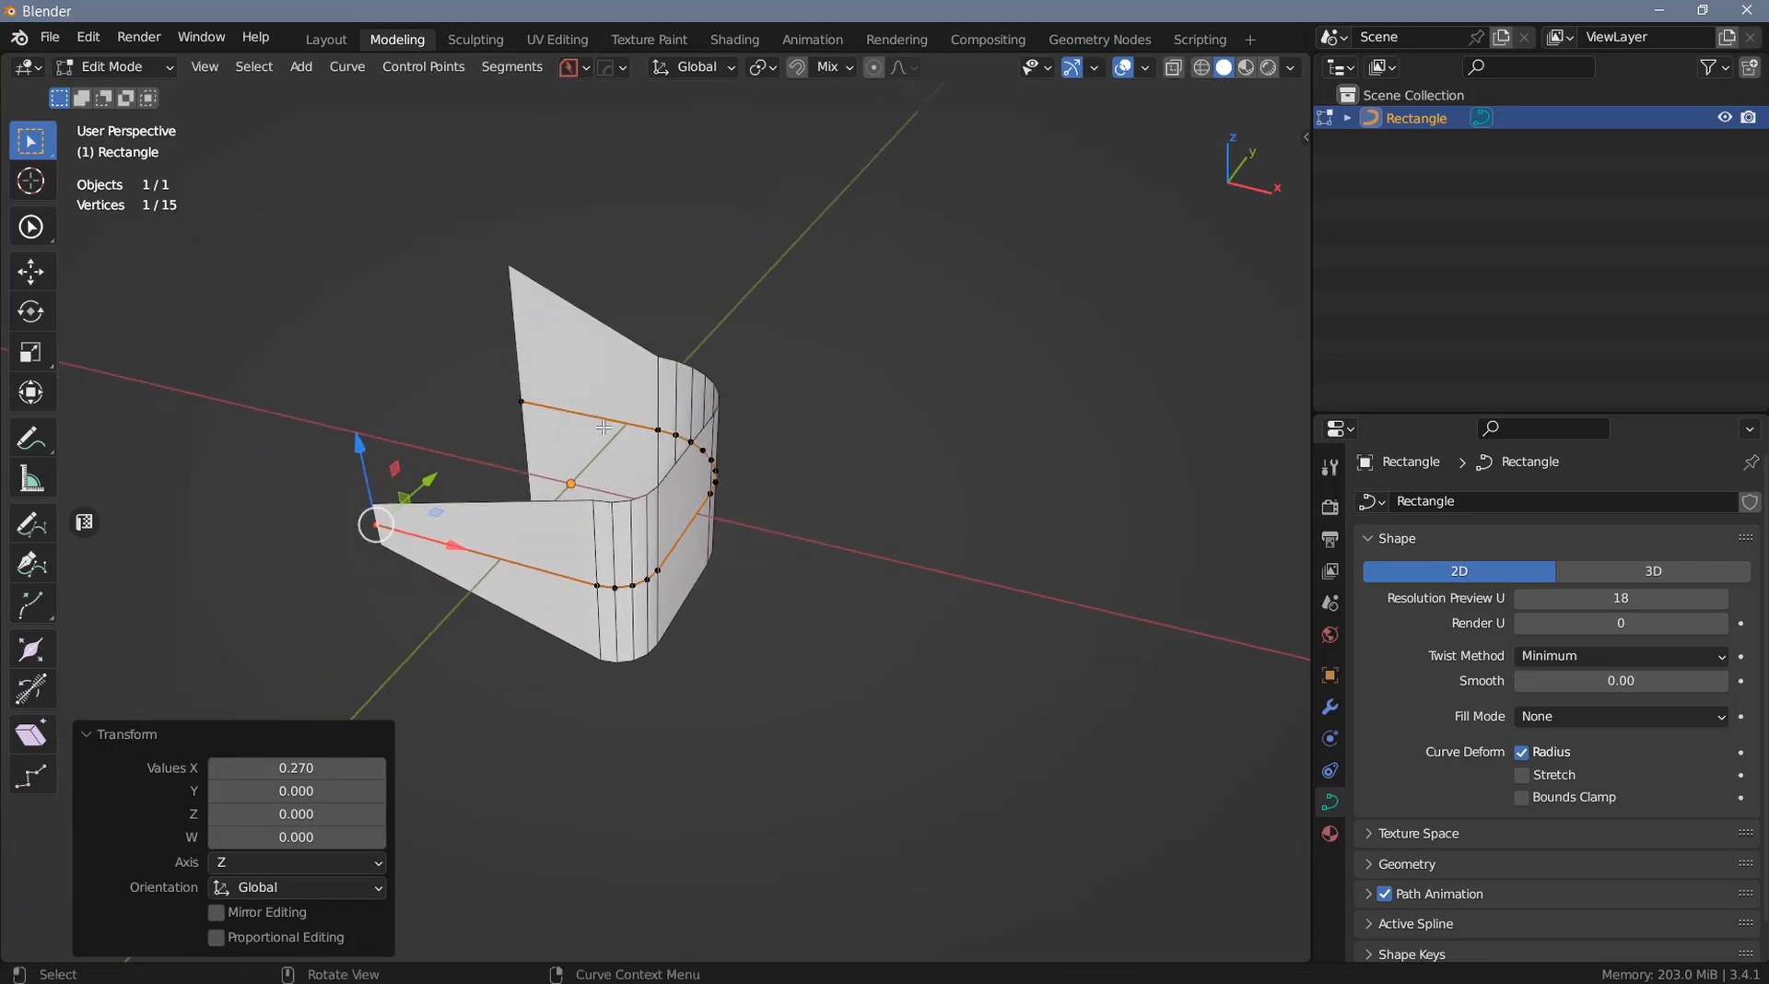
key("a")
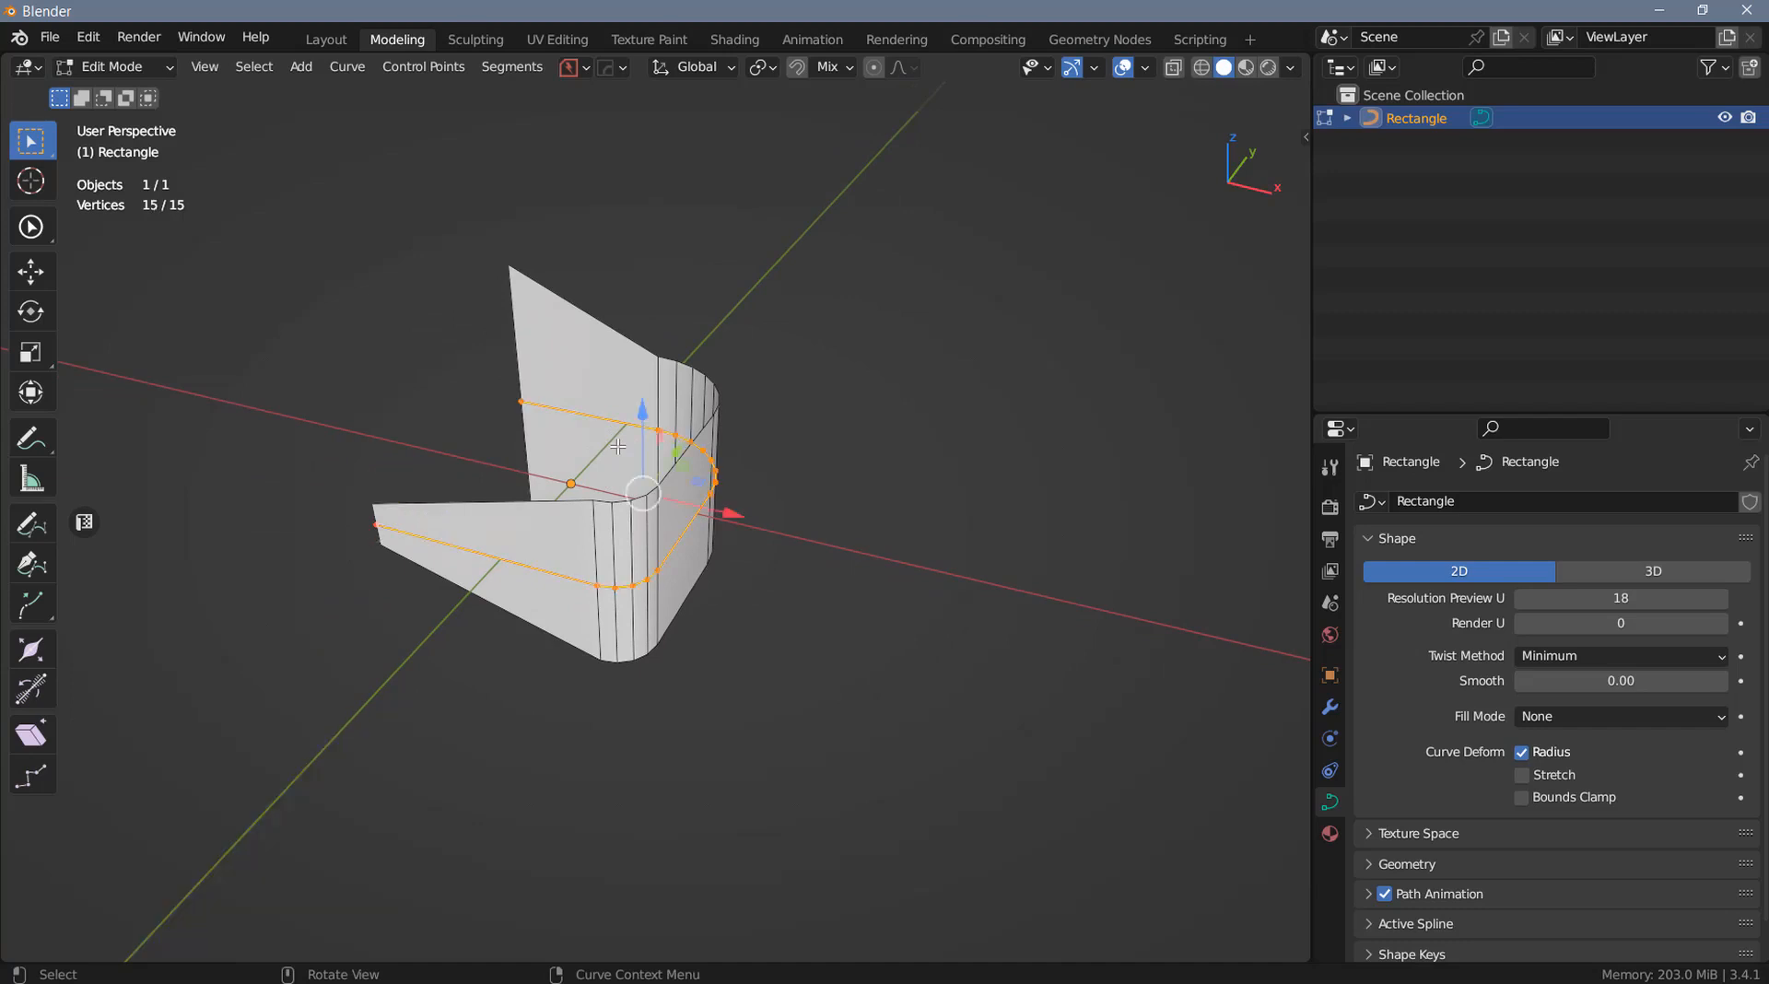
left_click(519, 402, "shift")
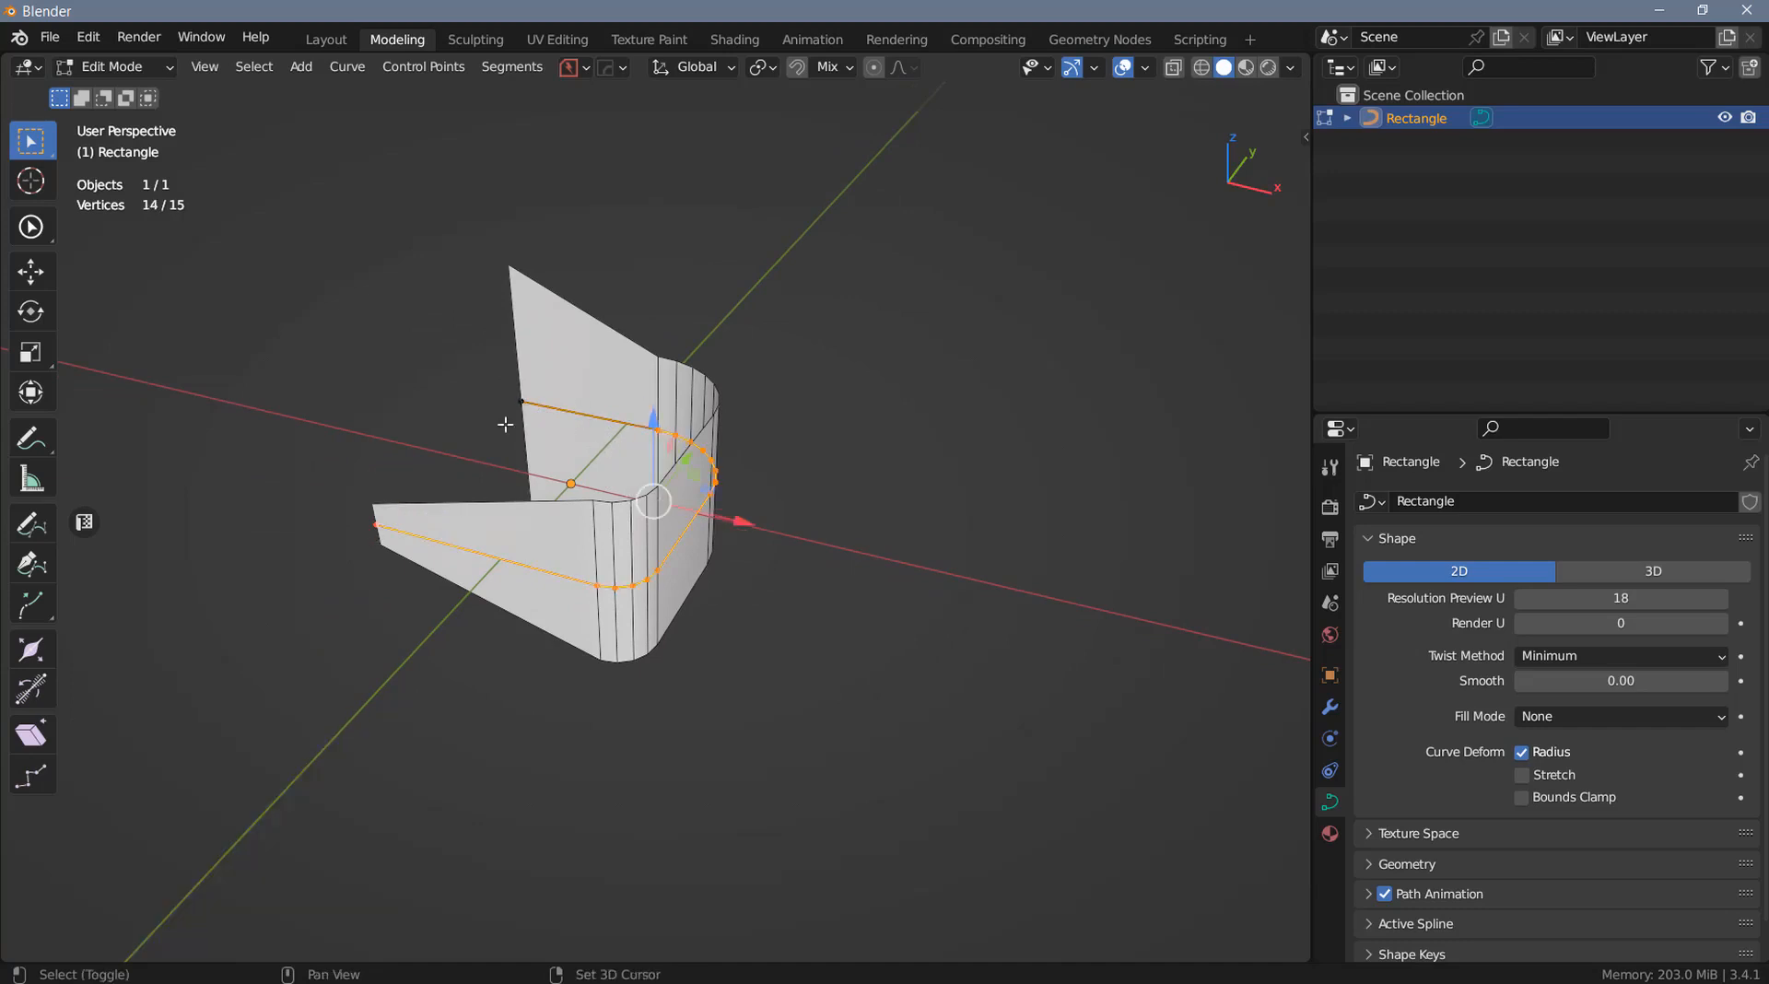
left_click(375, 525, "shift")
key("y")
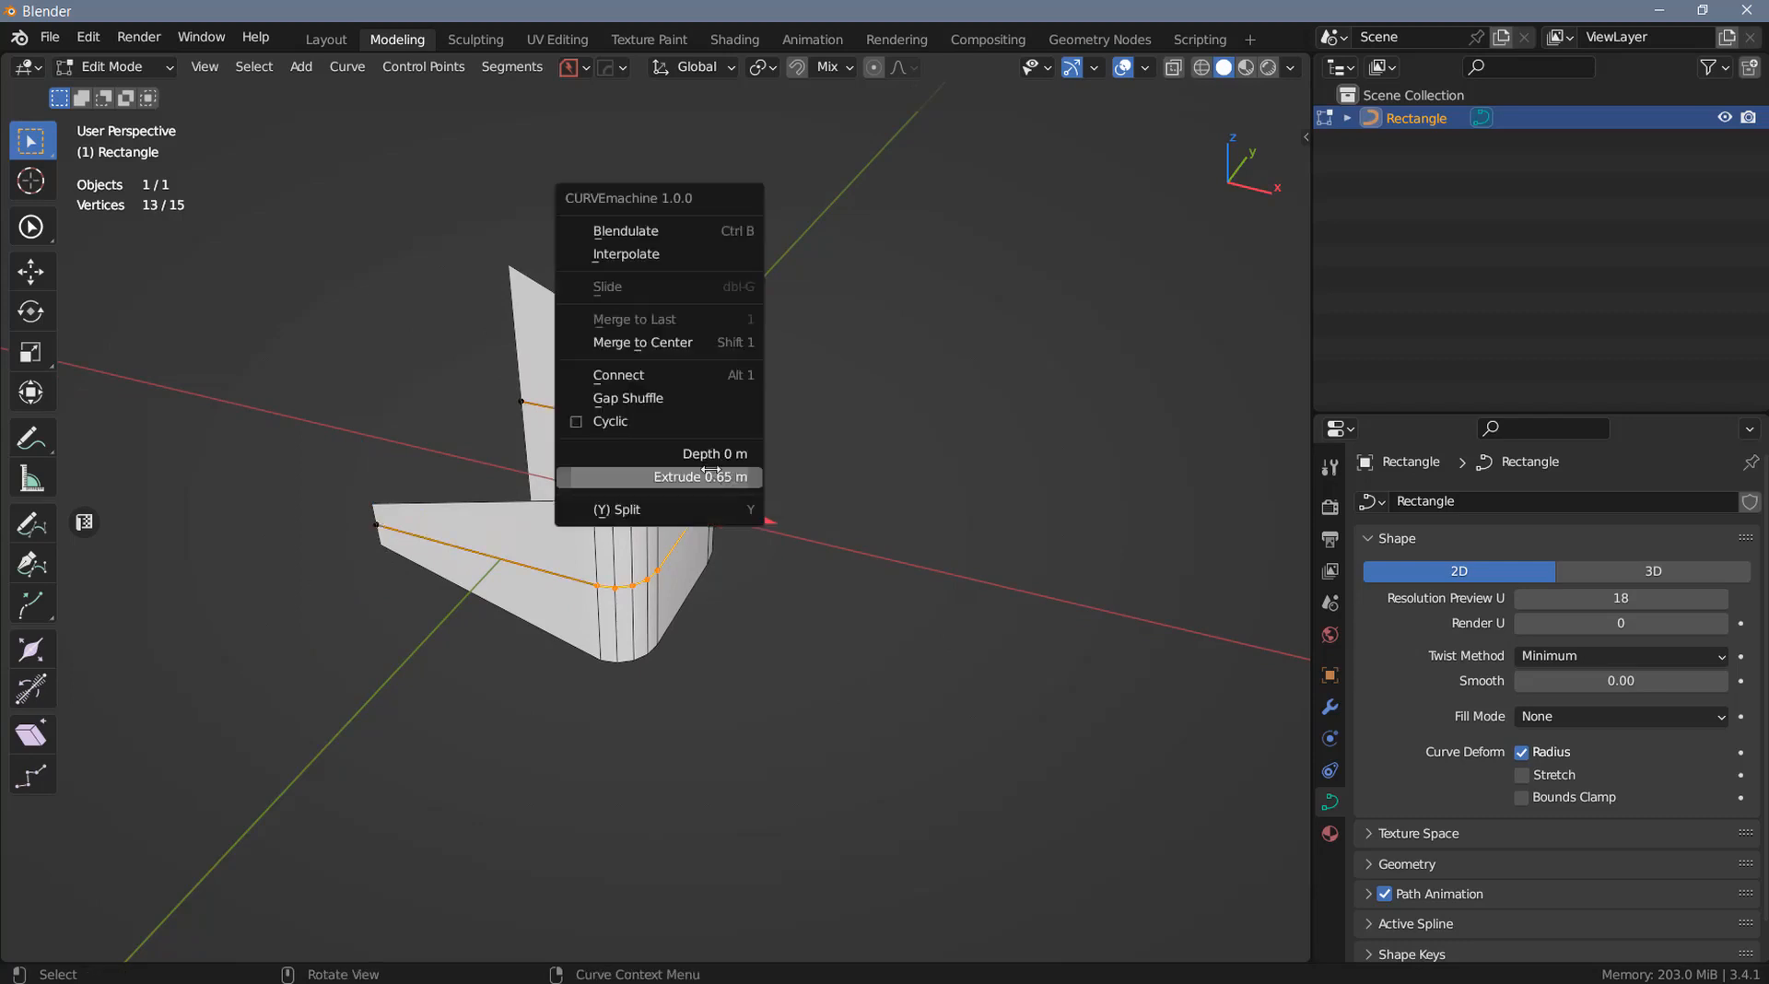
left_click(643, 264)
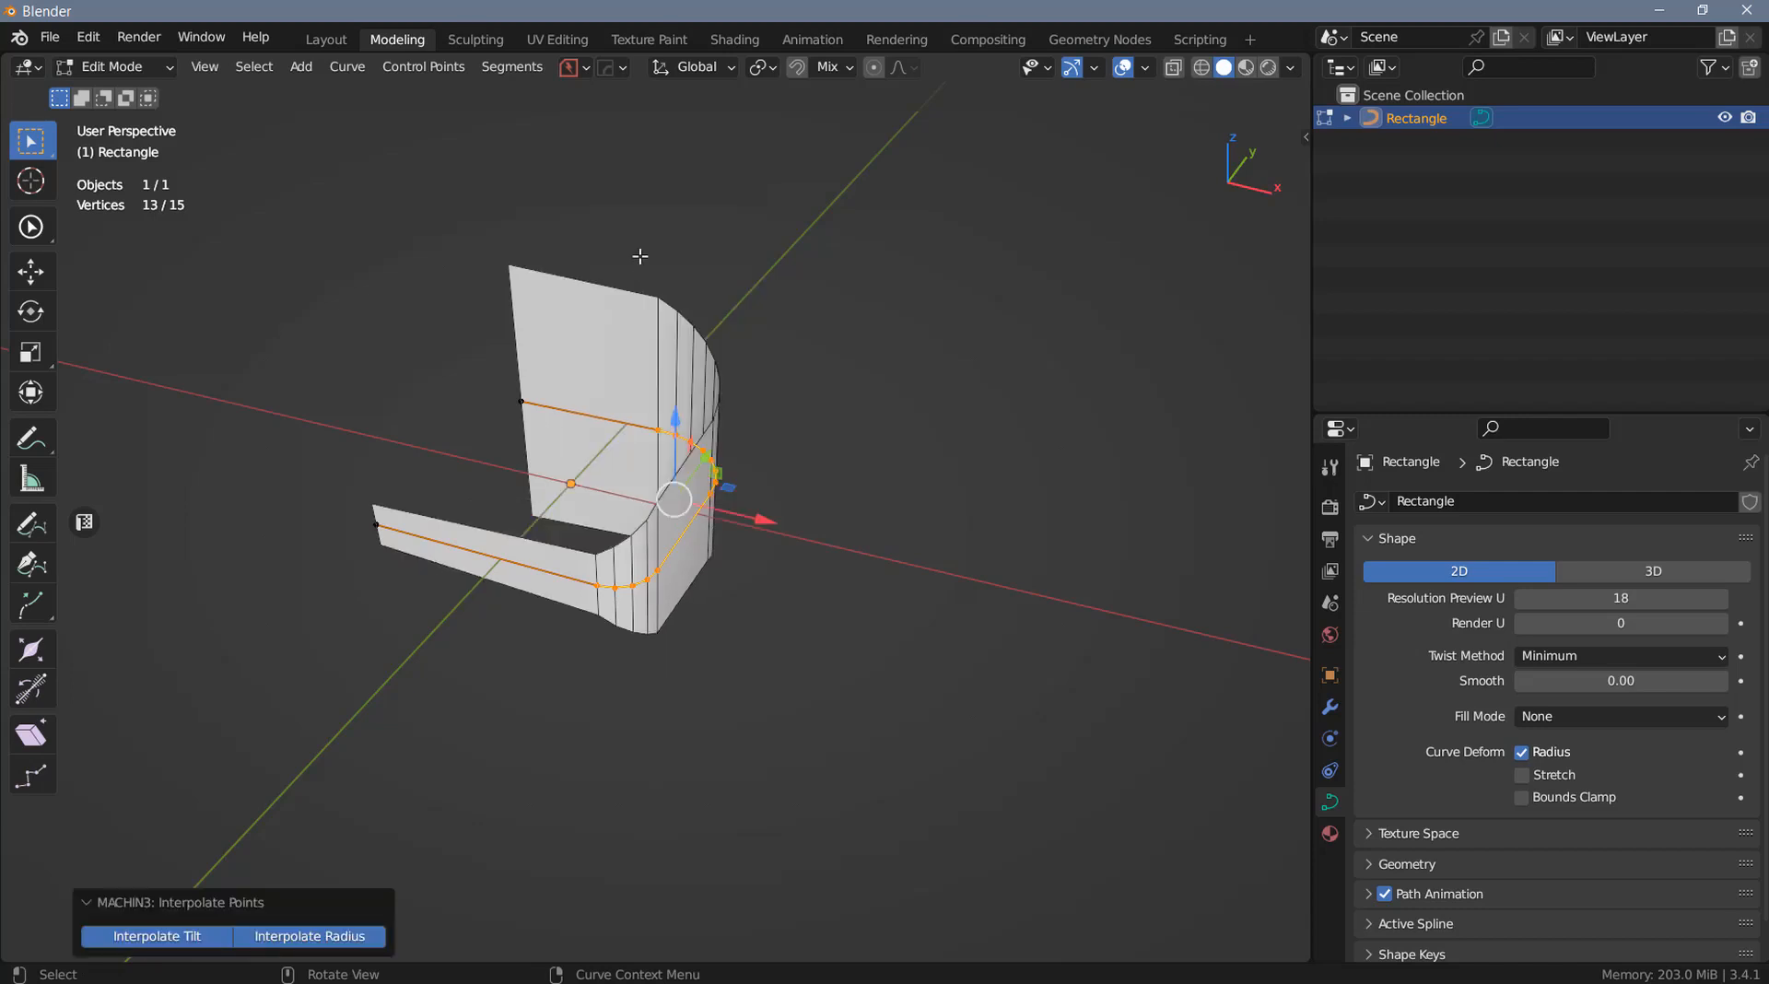
middle_click_drag(642, 259, 446, 304)
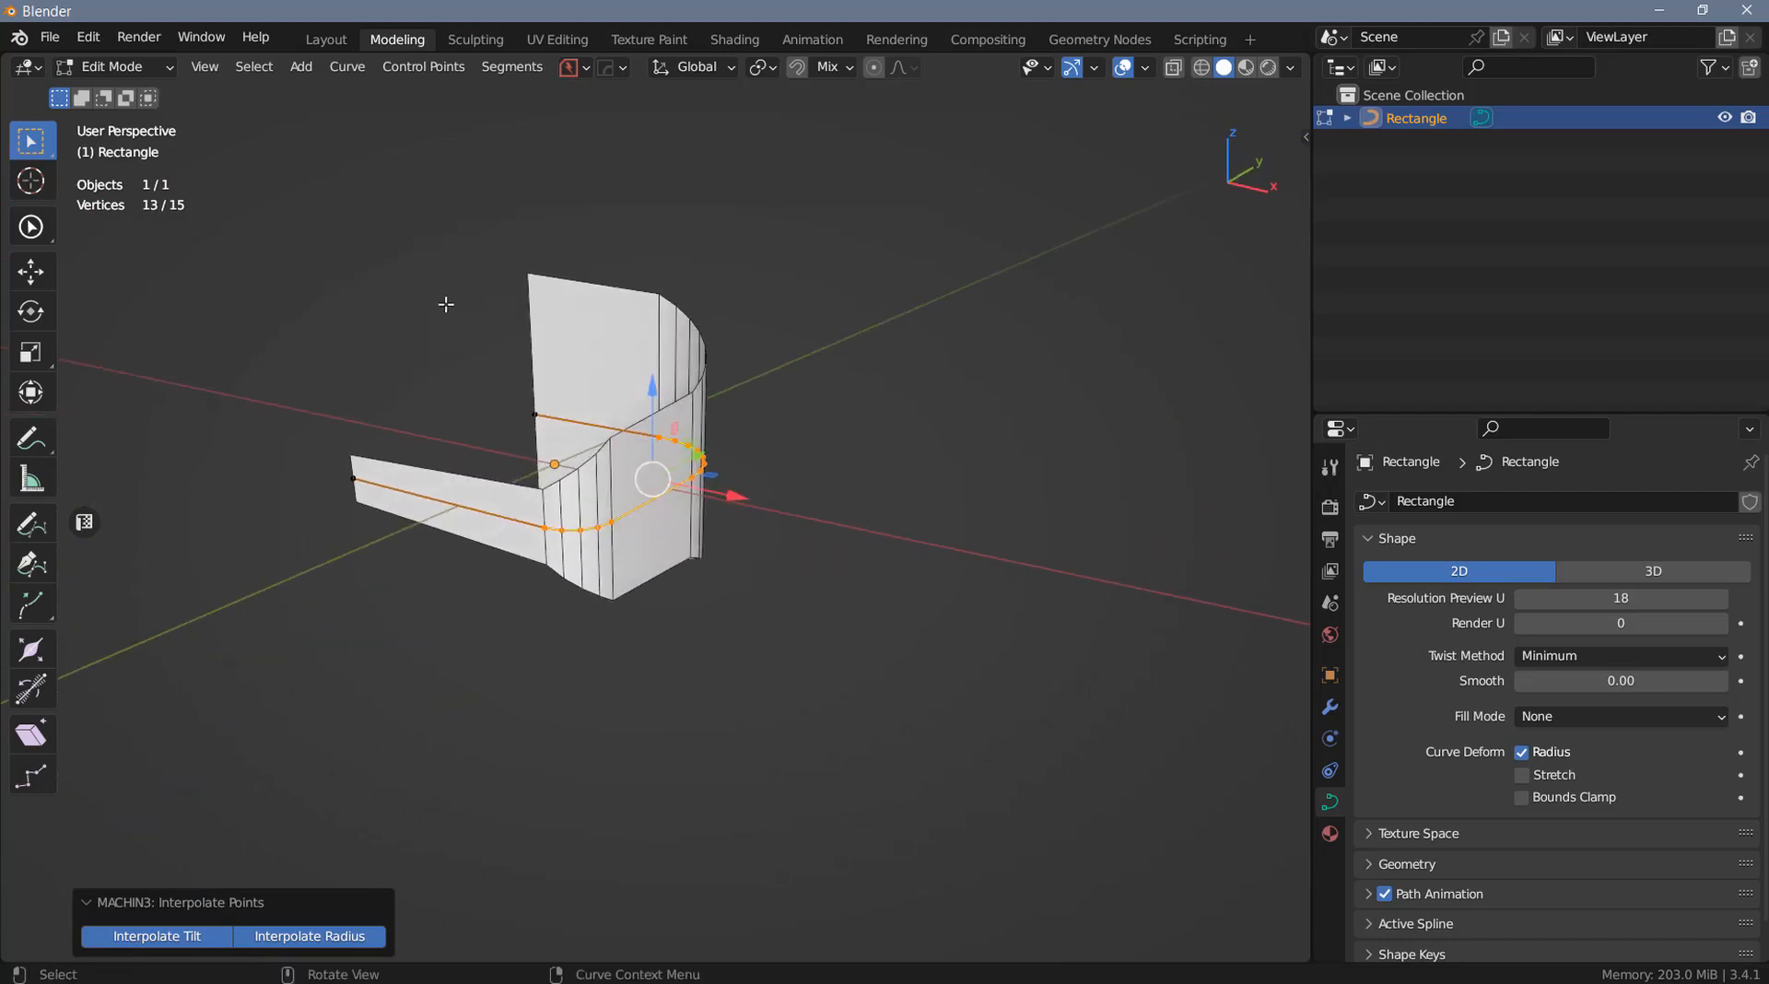
middle_click_drag(614, 345, 517, 429)
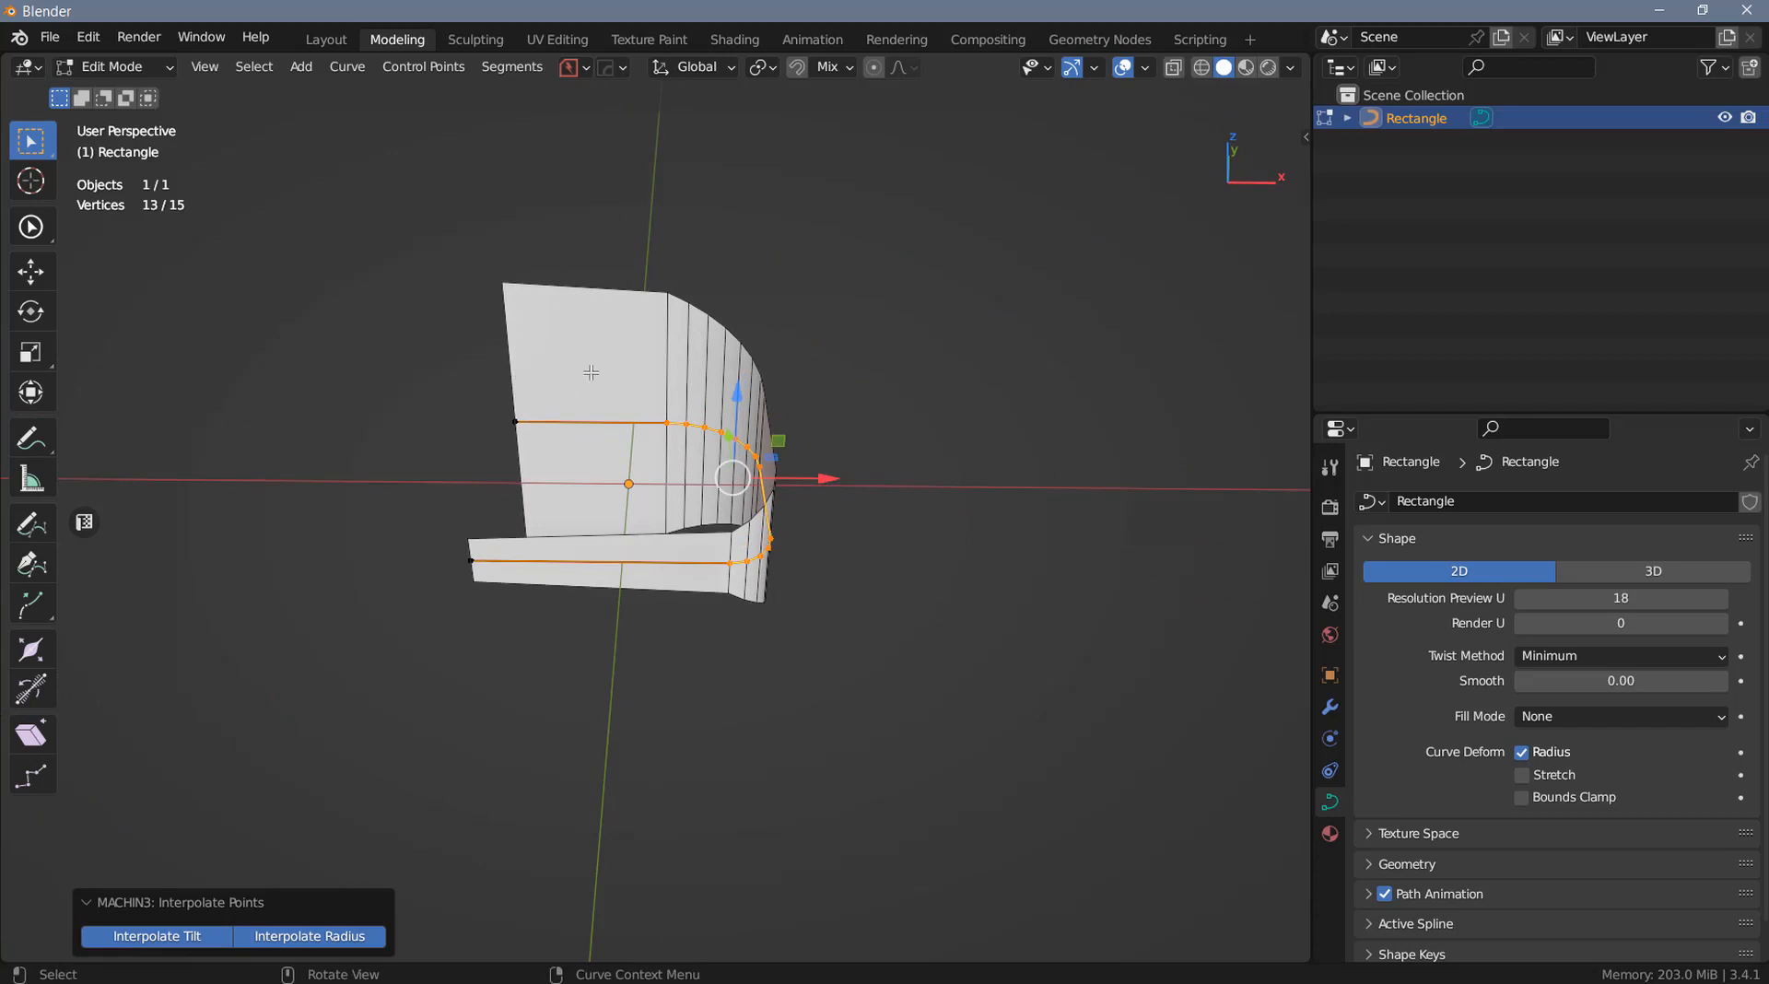
middle_click_drag(788, 497, 835, 519)
middle_click_drag(685, 494, 591, 401)
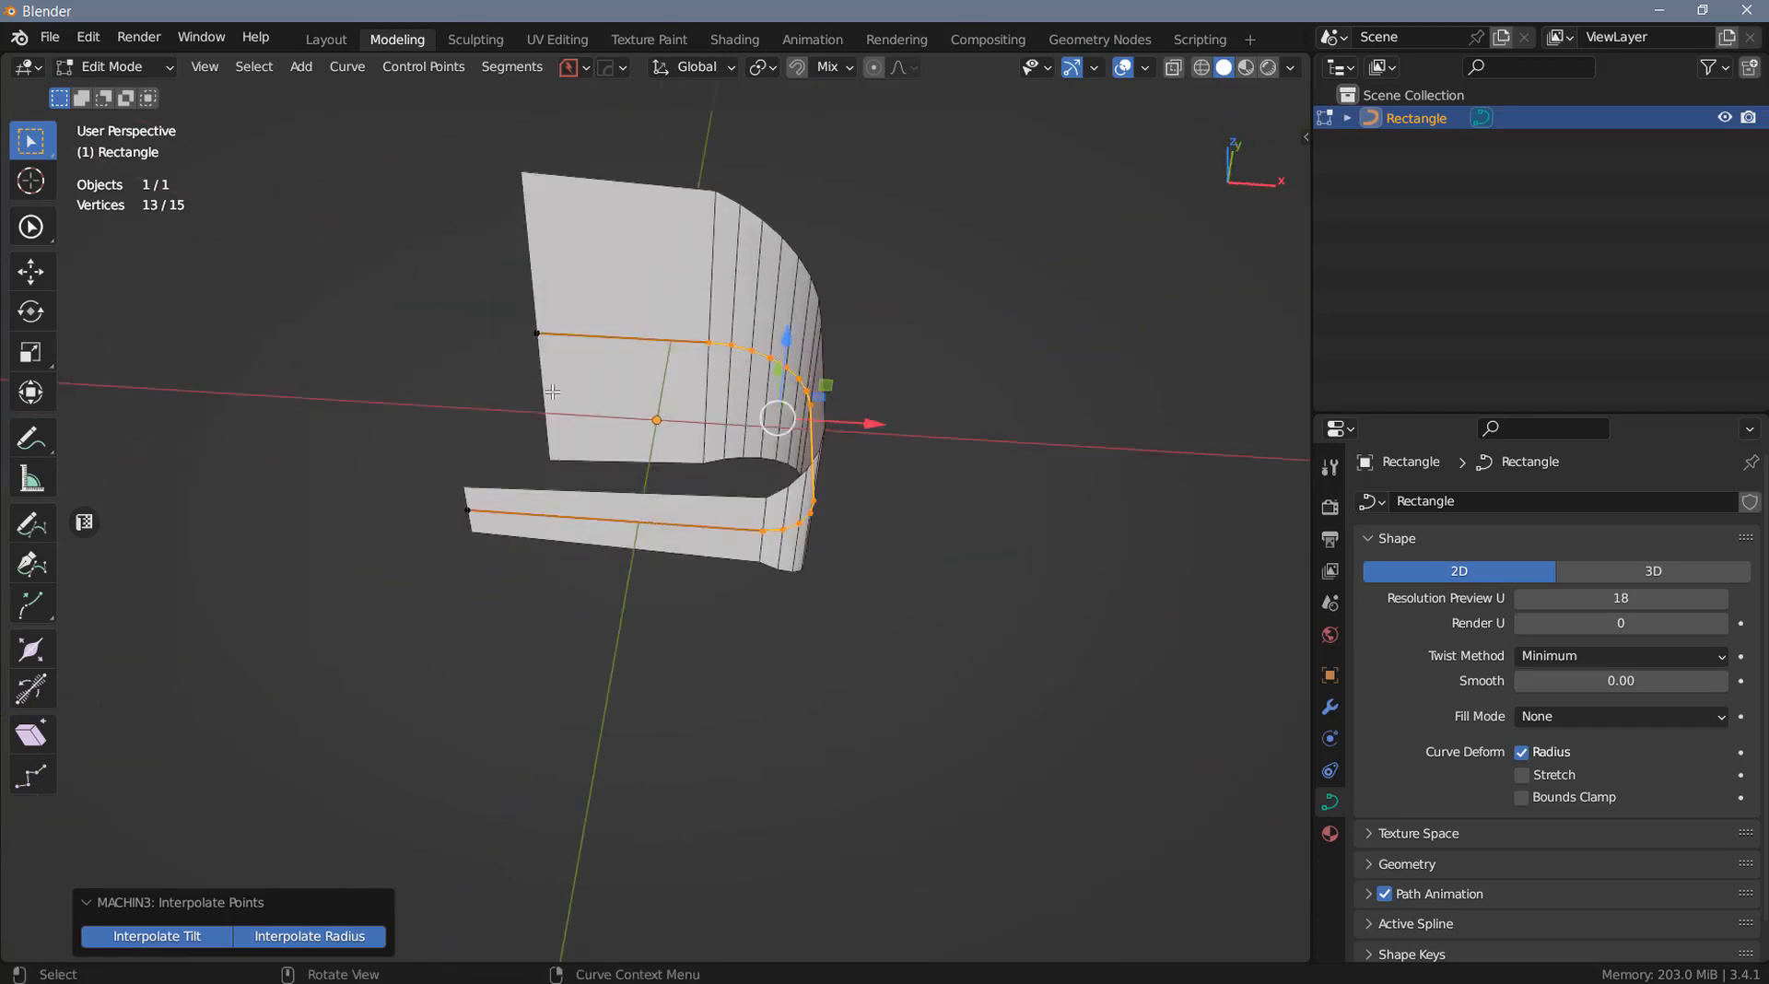
Fatten the open end point beside the larger rounded corner by a radius factor of about 1.28
key("a")
key("s")
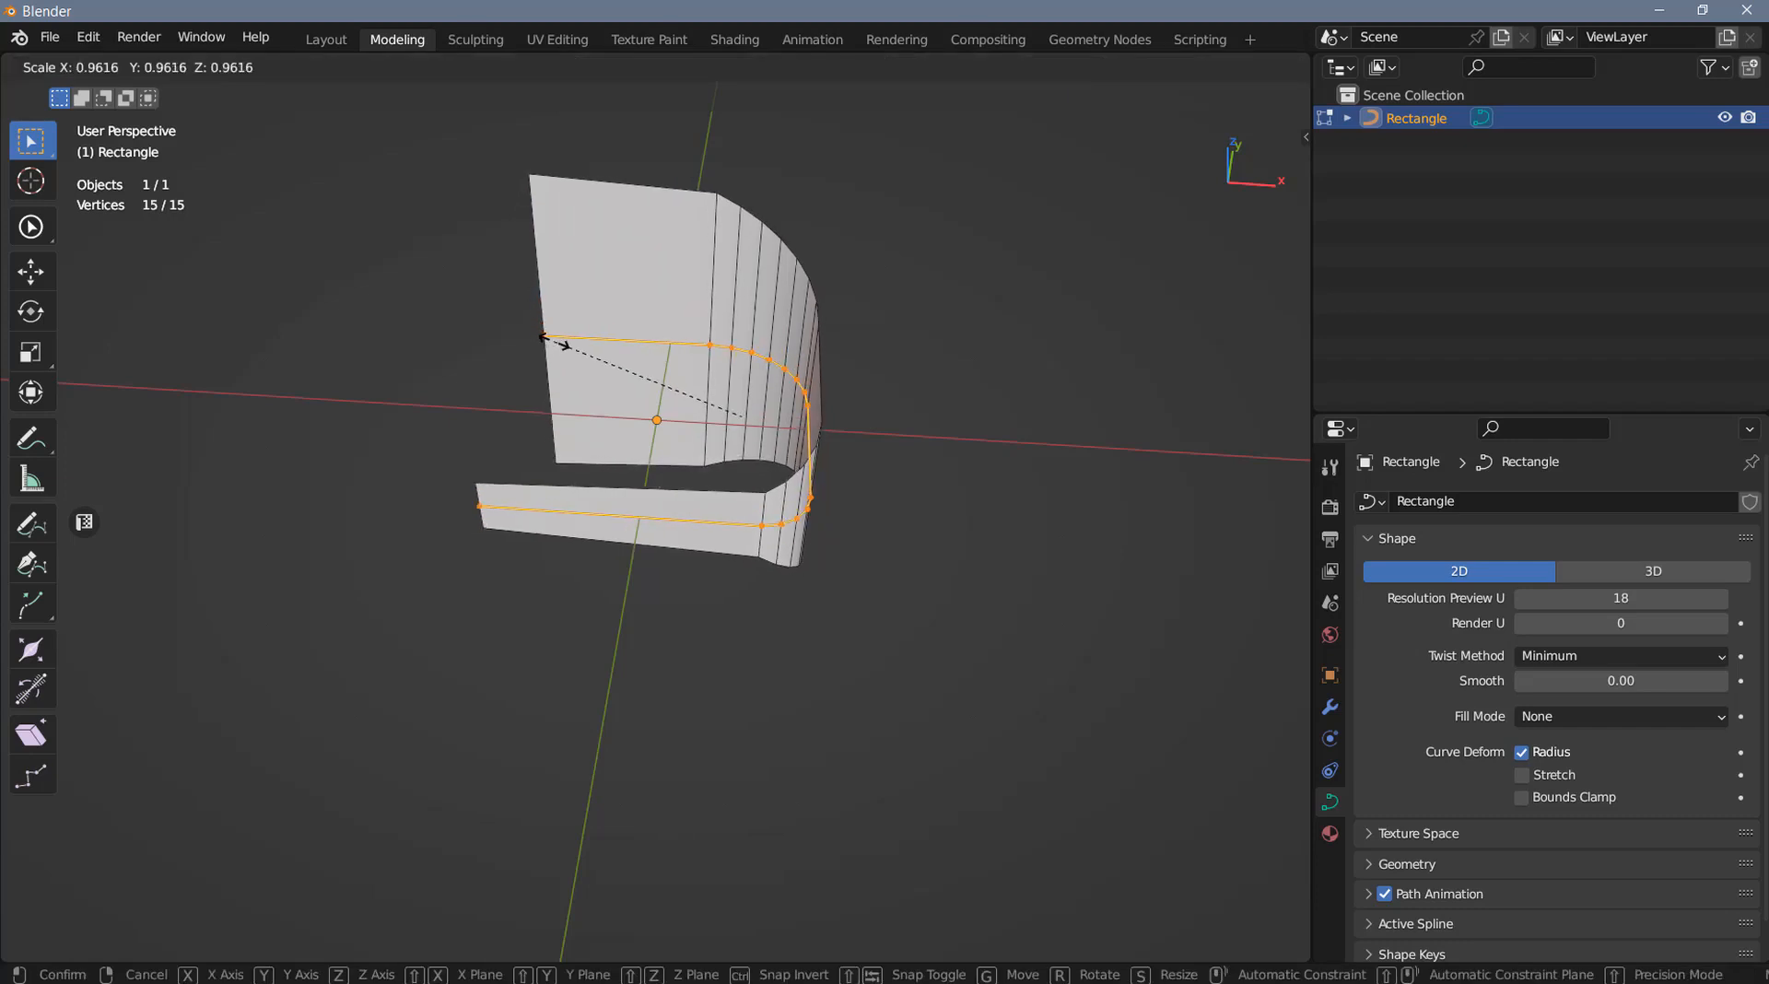
right_click(542, 337)
left_click(553, 368)
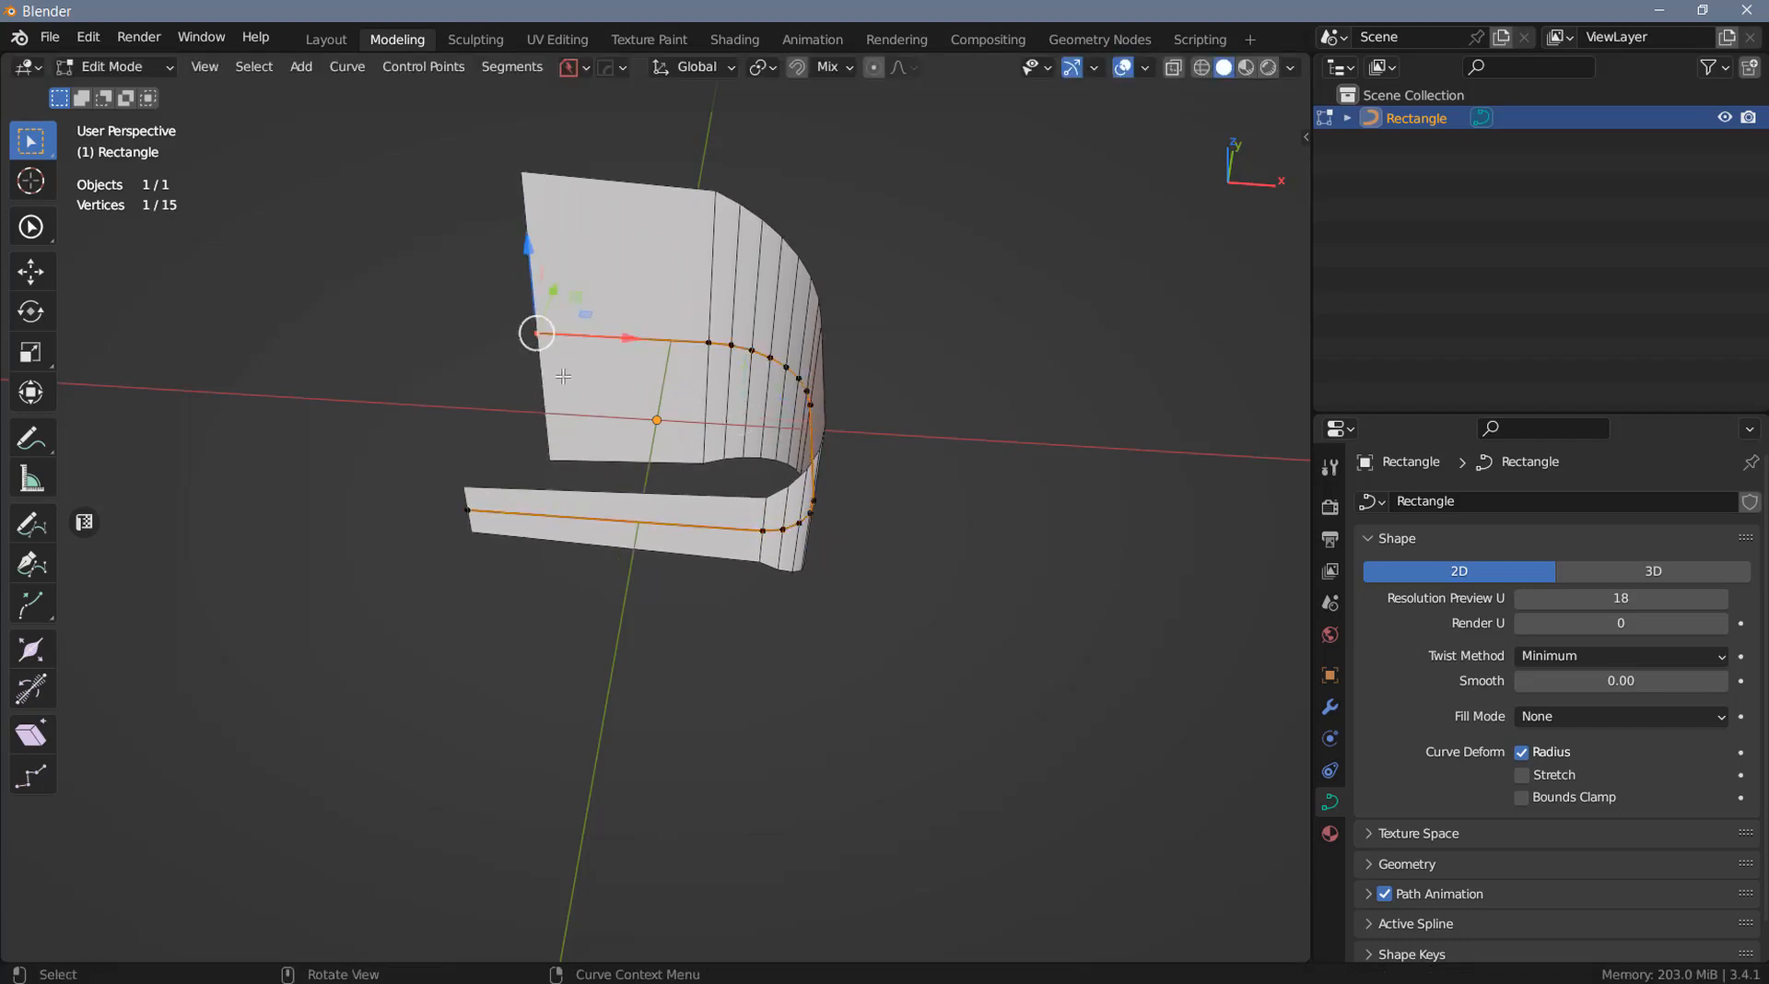
key("alt+s")
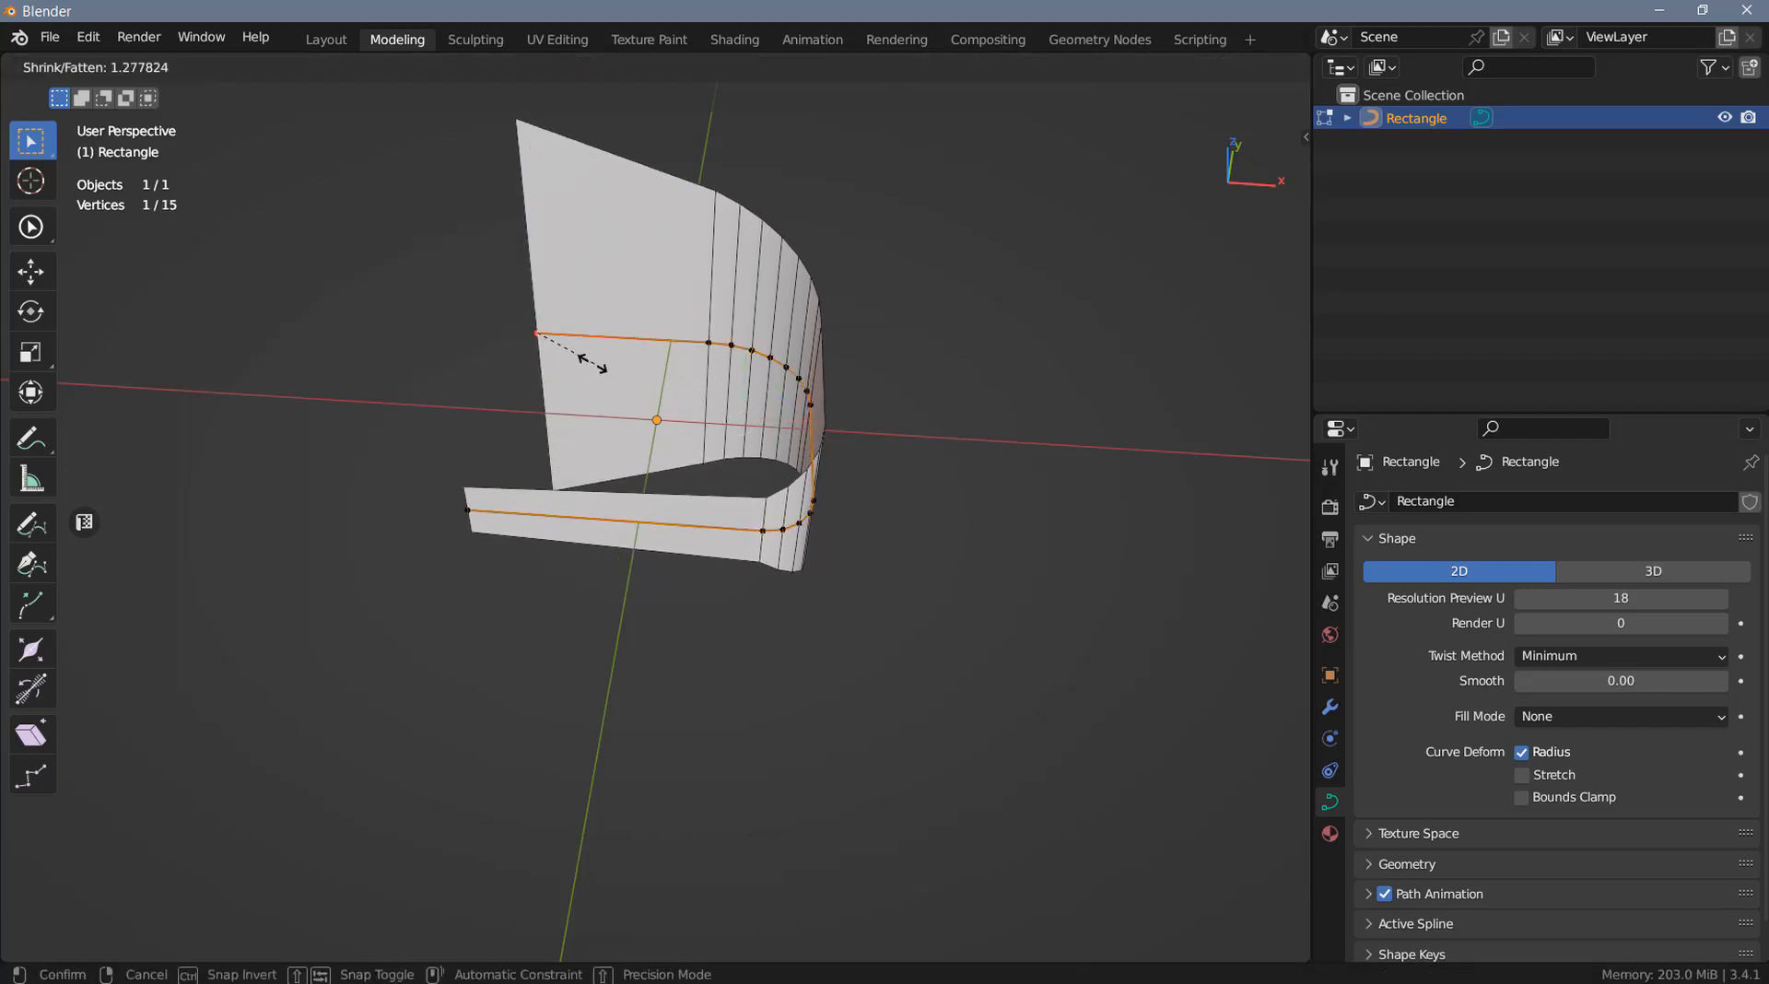
left_click(593, 369)
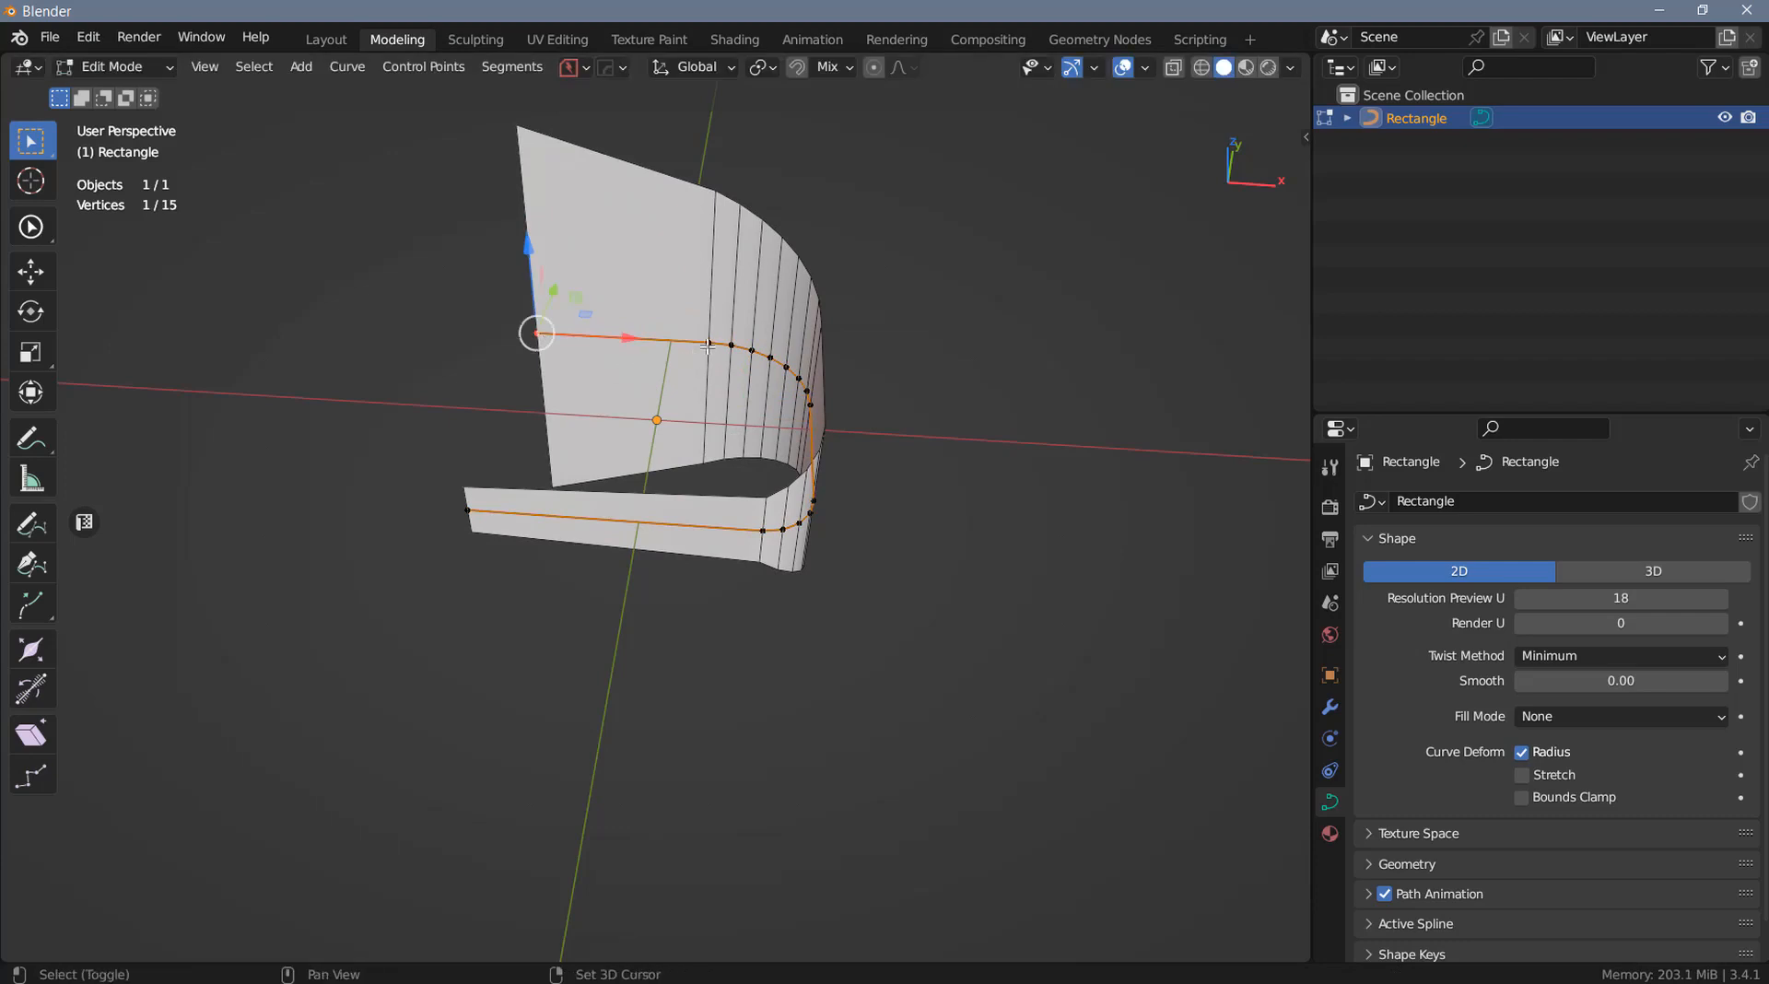
Subdivide the straight segment between the fattened end point and the larger rounded corner three times with one cut each
left_click(684, 360, "shift")
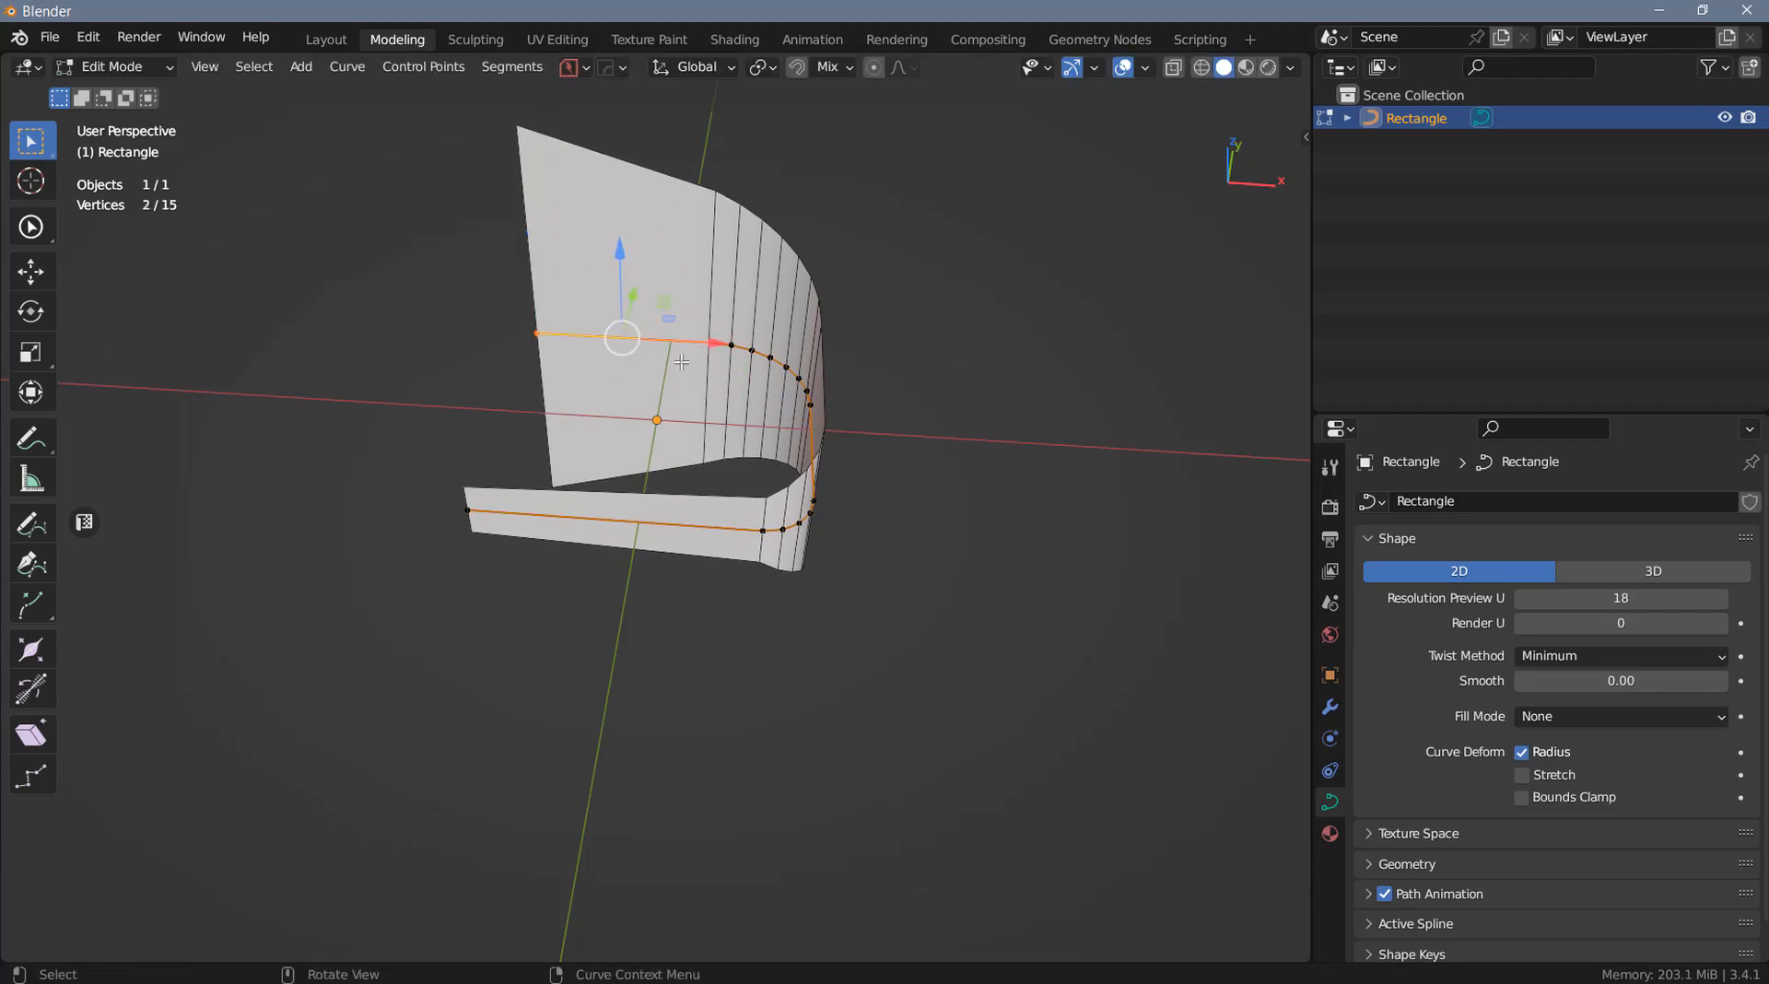
right_click(681, 362)
left_click(681, 362)
key("shift+r")
key("shift+r")
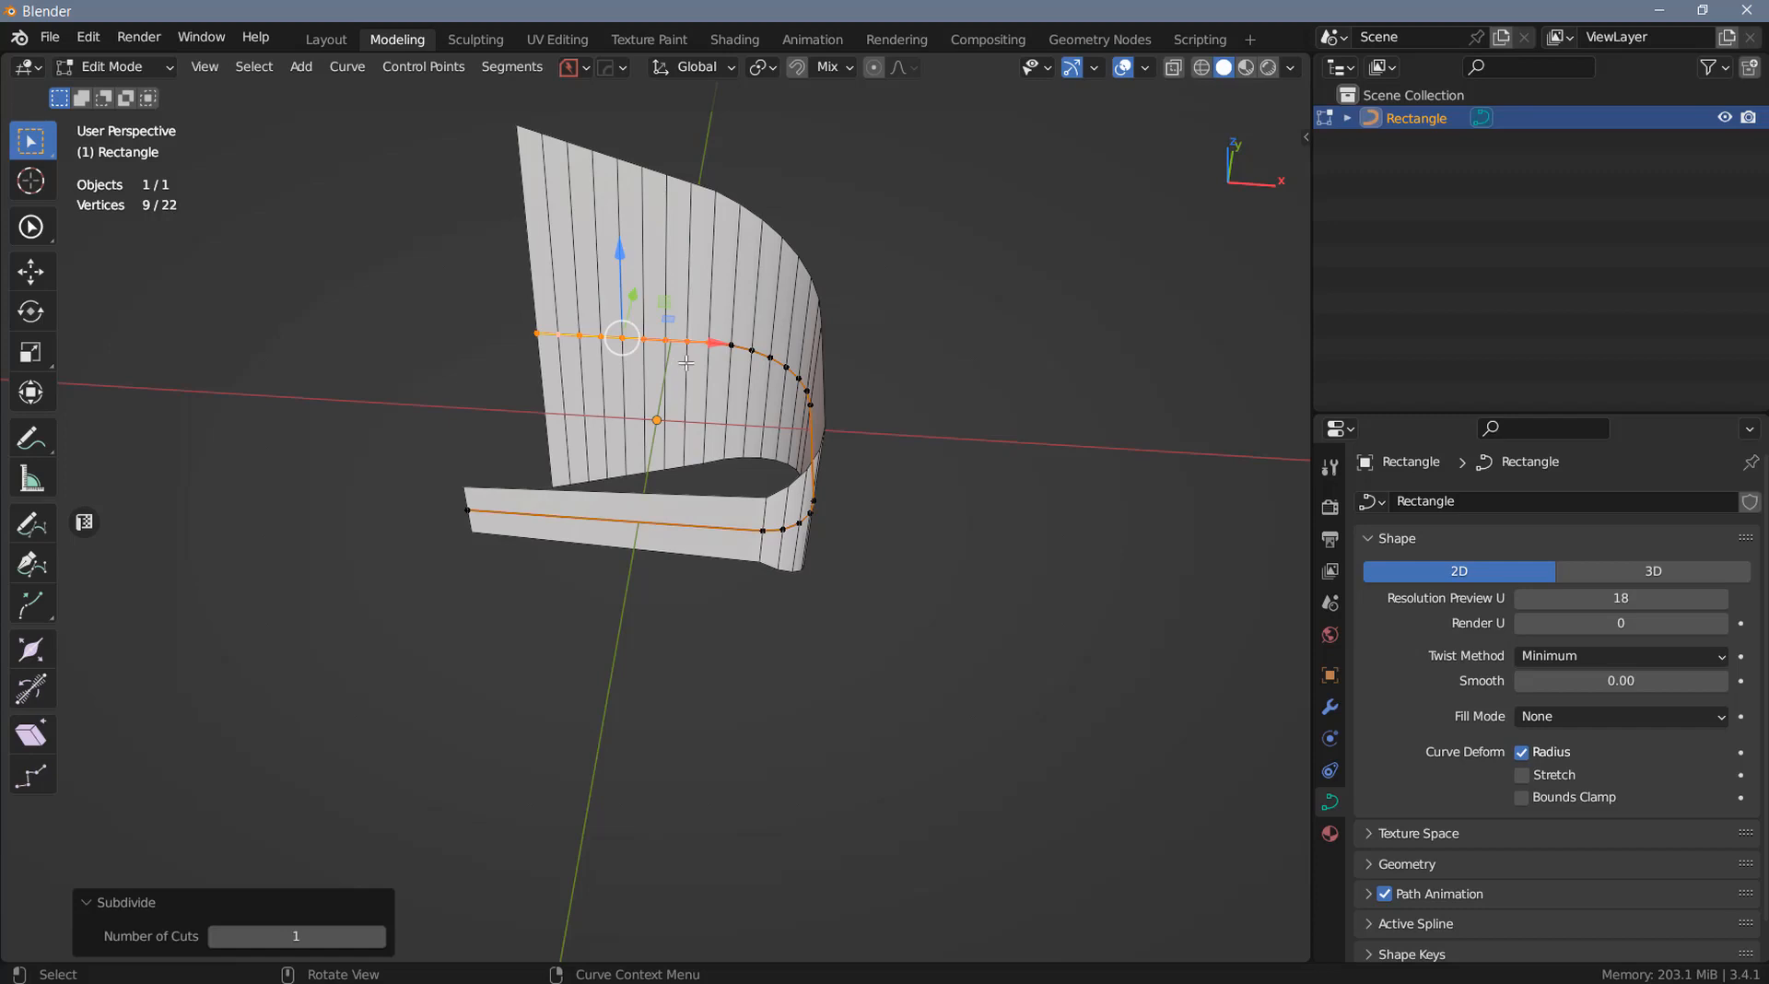
Subdivide the straight segment beside the smaller rounded corner and the straight segment between the two corners three times each
left_click(471, 511)
left_click(757, 530, "shift")
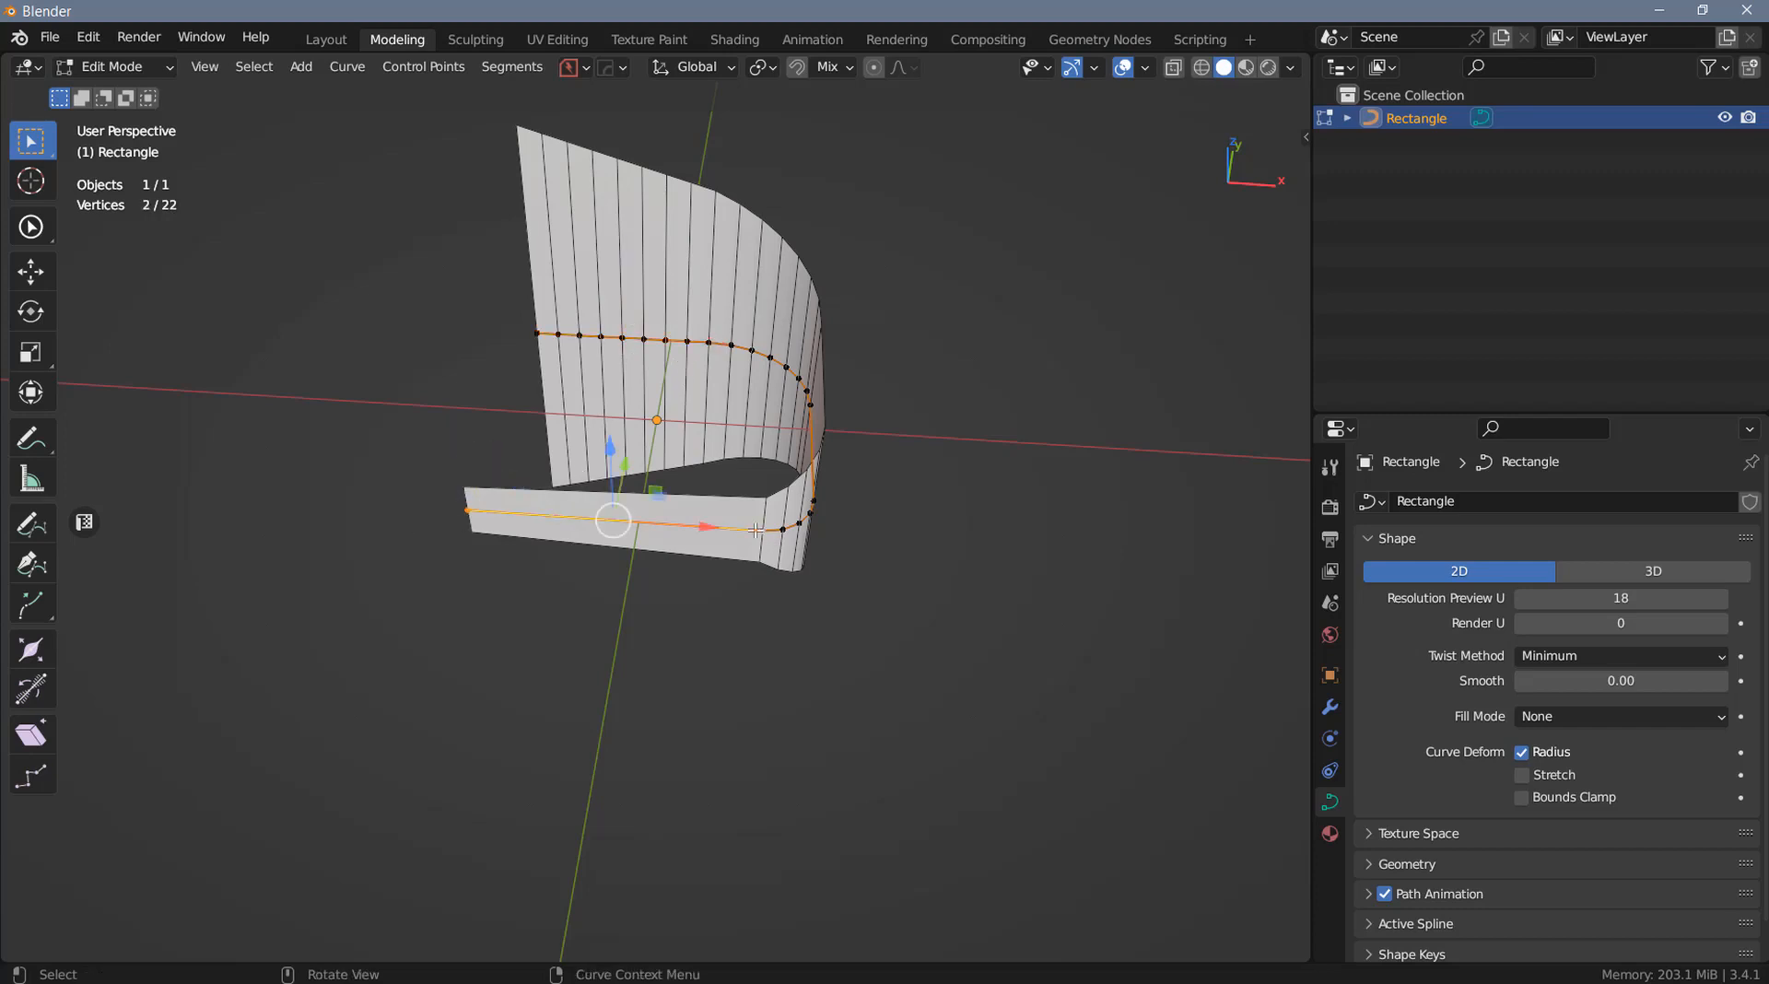
key("shift+r")
middle_click_drag(757, 530, 656, 492)
key("shift+r")
Interpolate tilt and radius across all points of the subdivided curve except its two open end points
key("a")
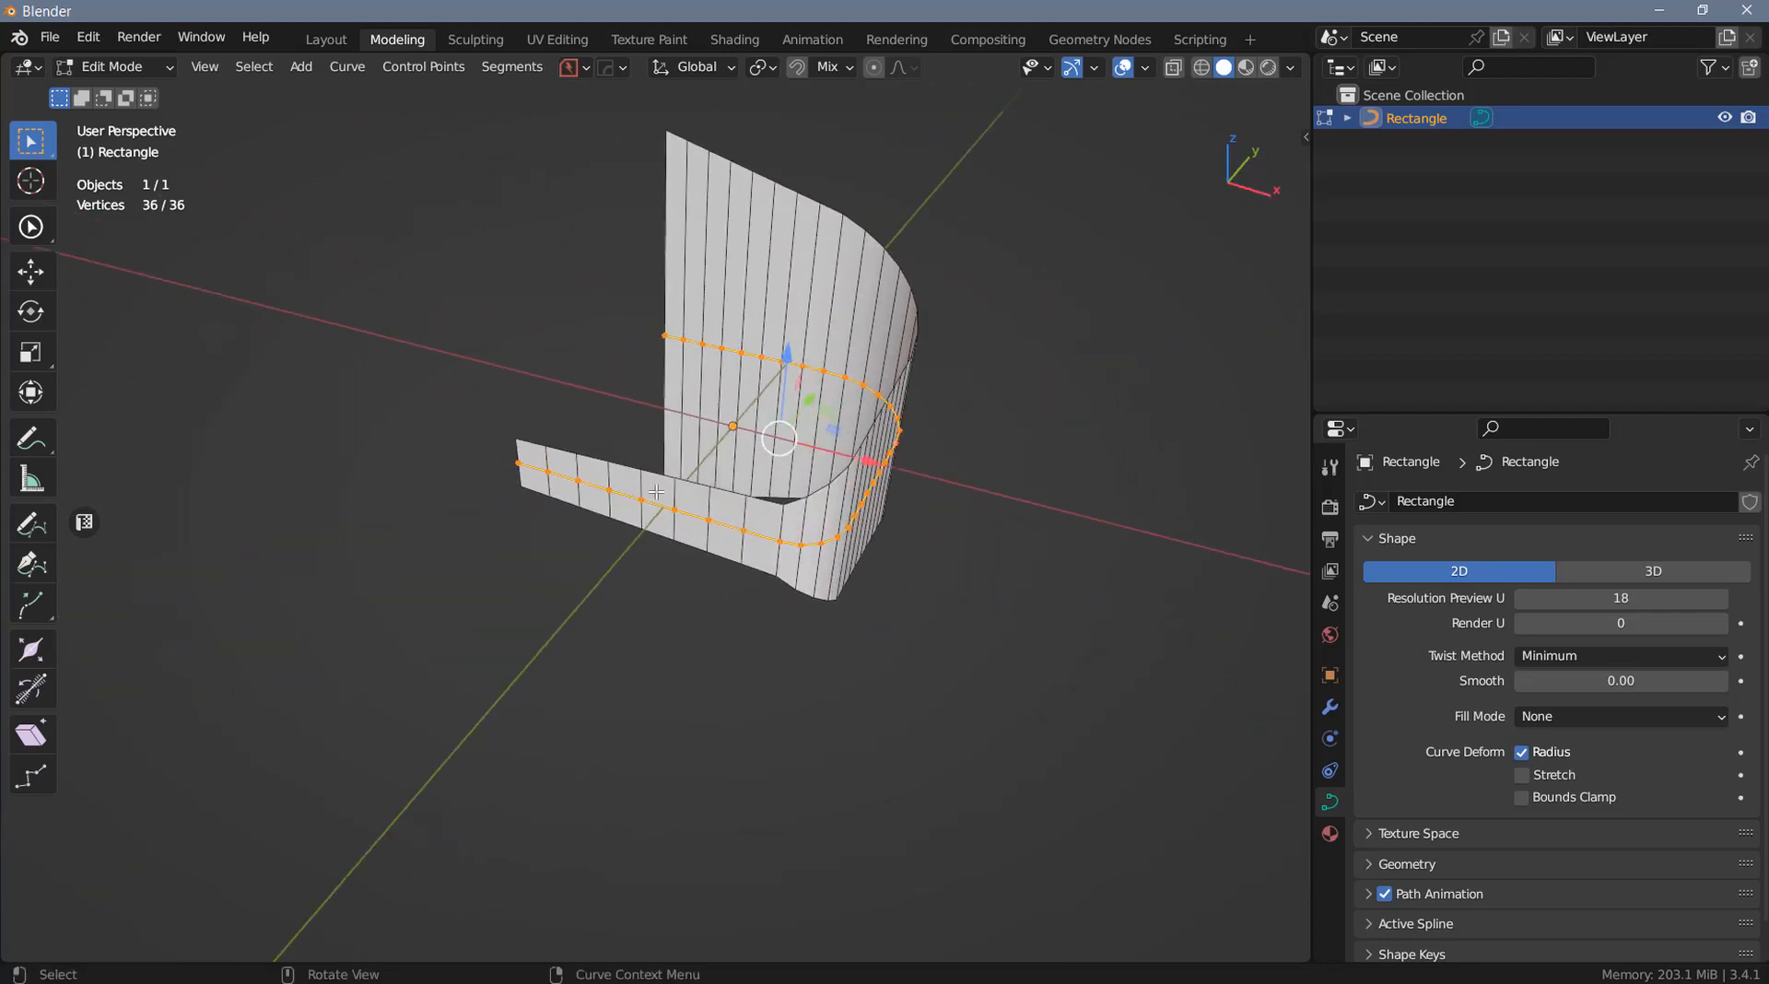
left_click(665, 336, "shift")
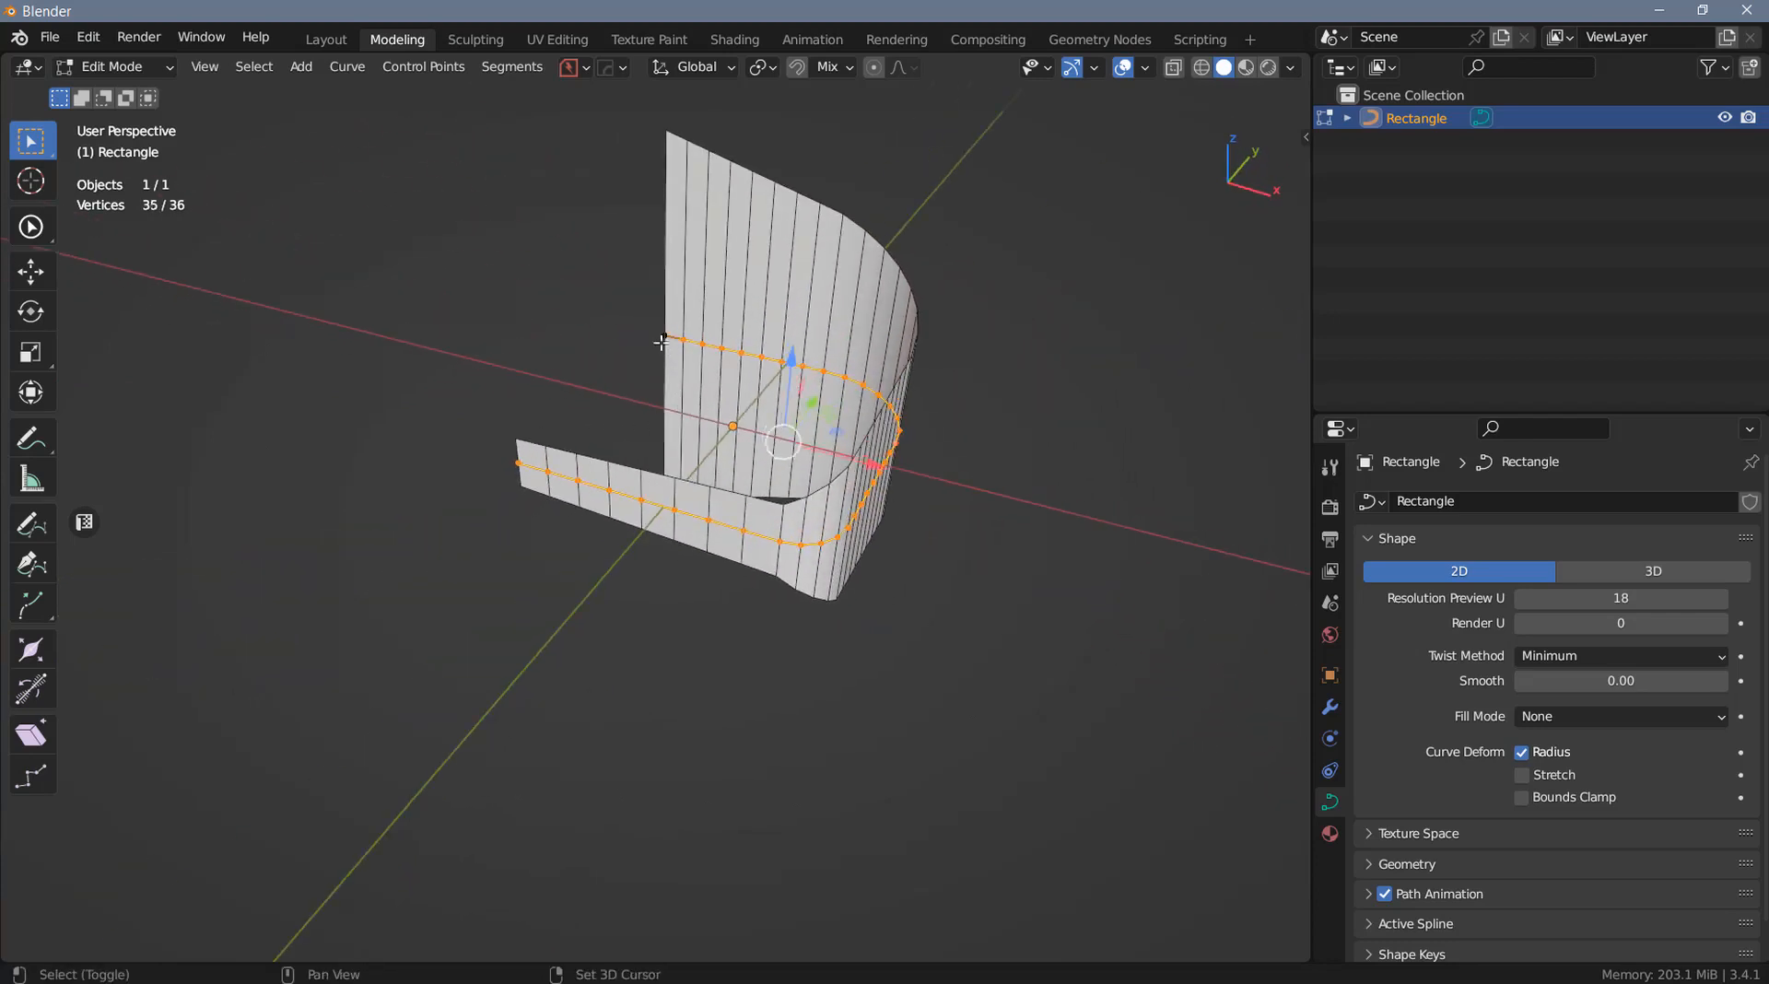
left_click(516, 463, "shift")
right_click(702, 493)
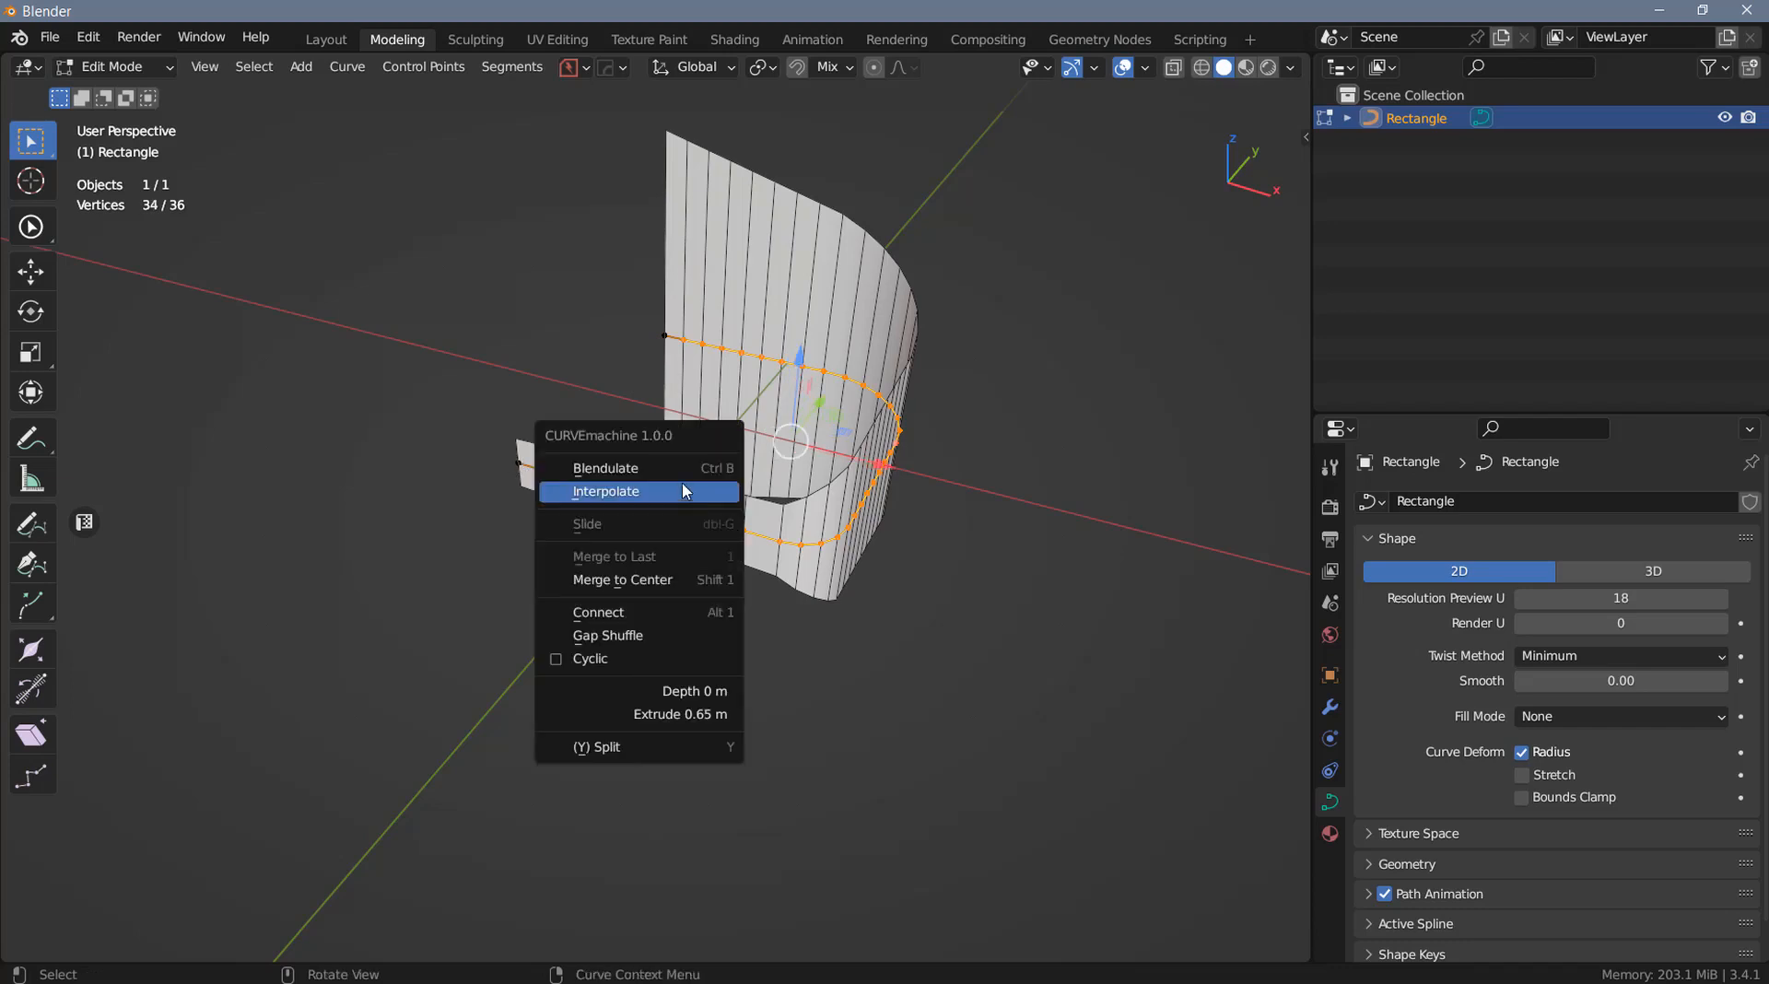
left_click(641, 493)
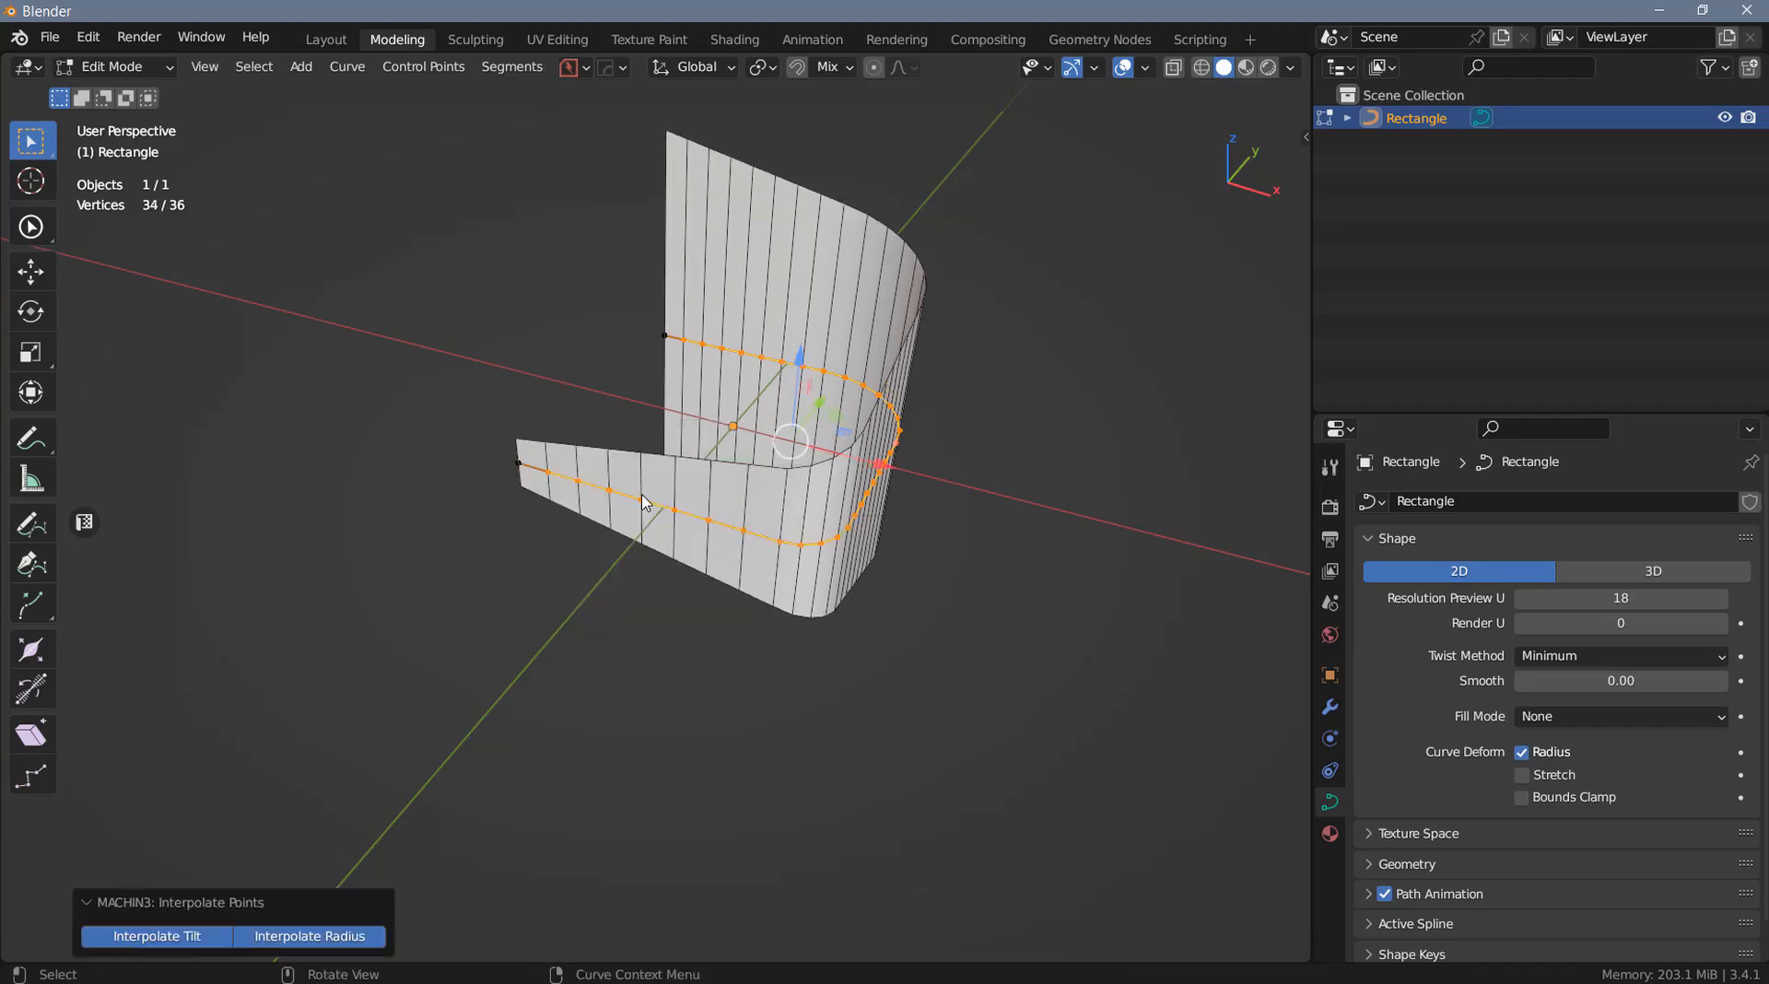
middle_click_drag(796, 470, 698, 411)
middle_click_drag(651, 390, 718, 456)
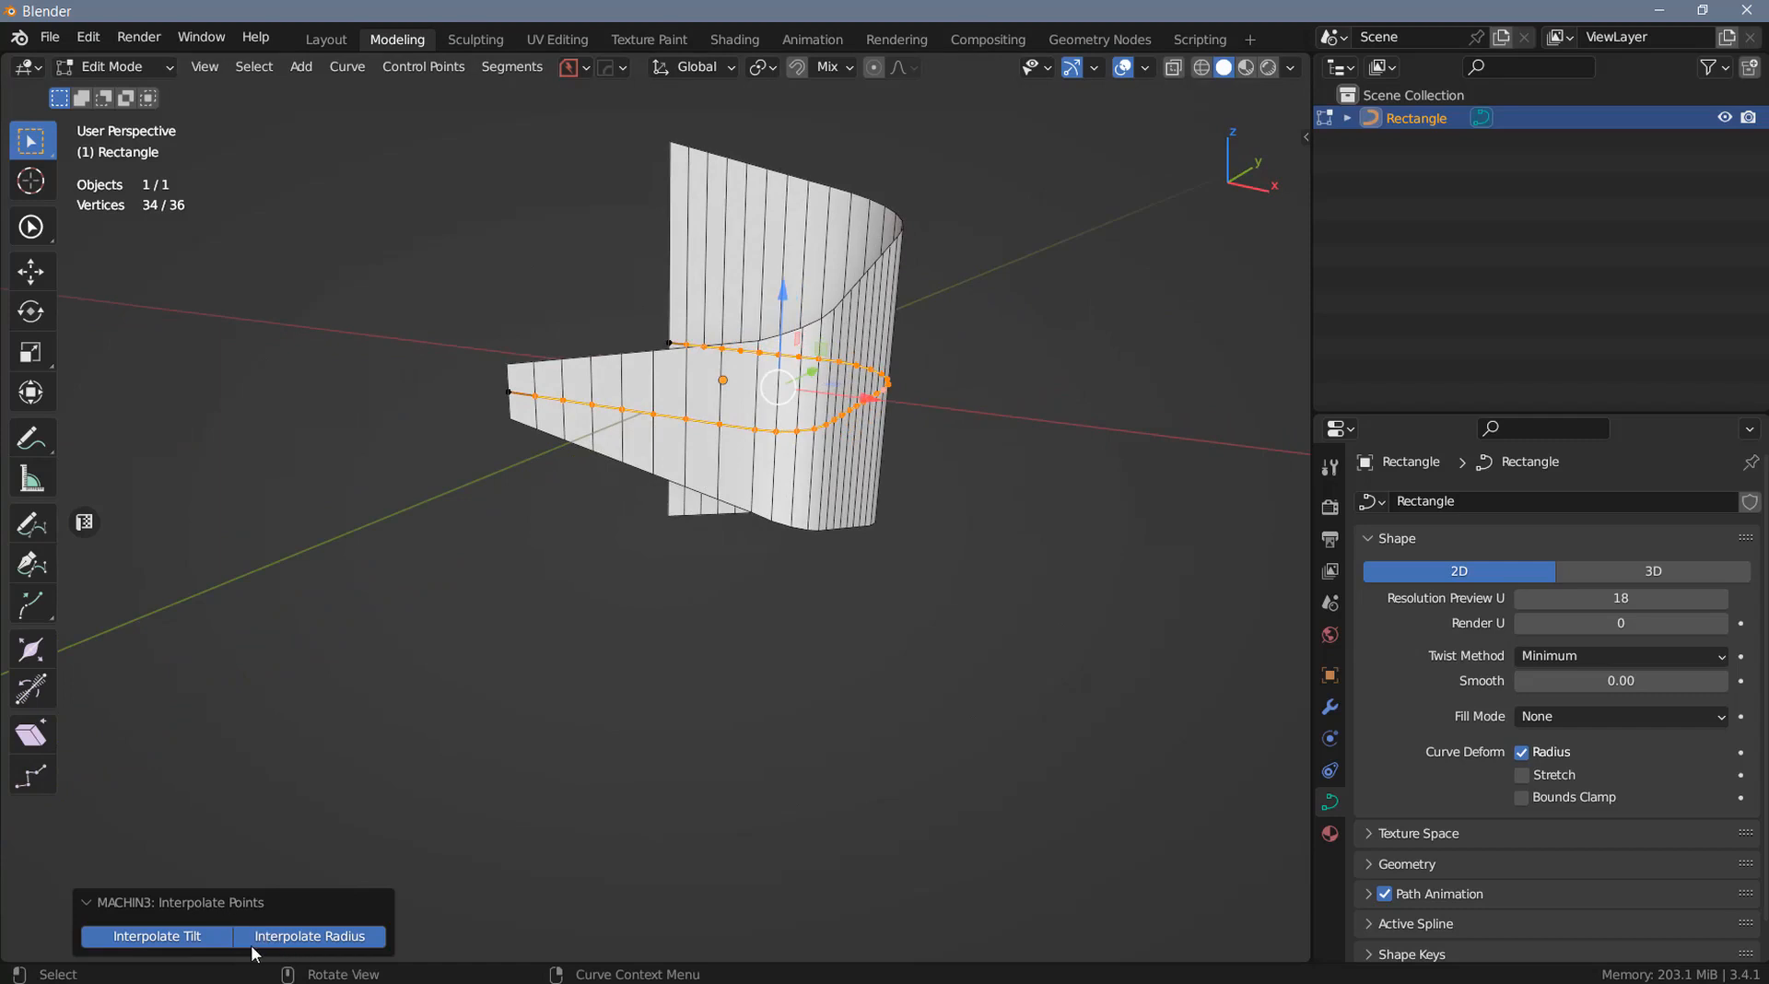
Switch Interpolate Radius off and on again and compare the shape of the extruded ribbon
left_click(310, 938)
left_click(312, 937)
scroll(855, 533, "up", 1)
middle_click_drag(853, 404, 688, 403, "shift")
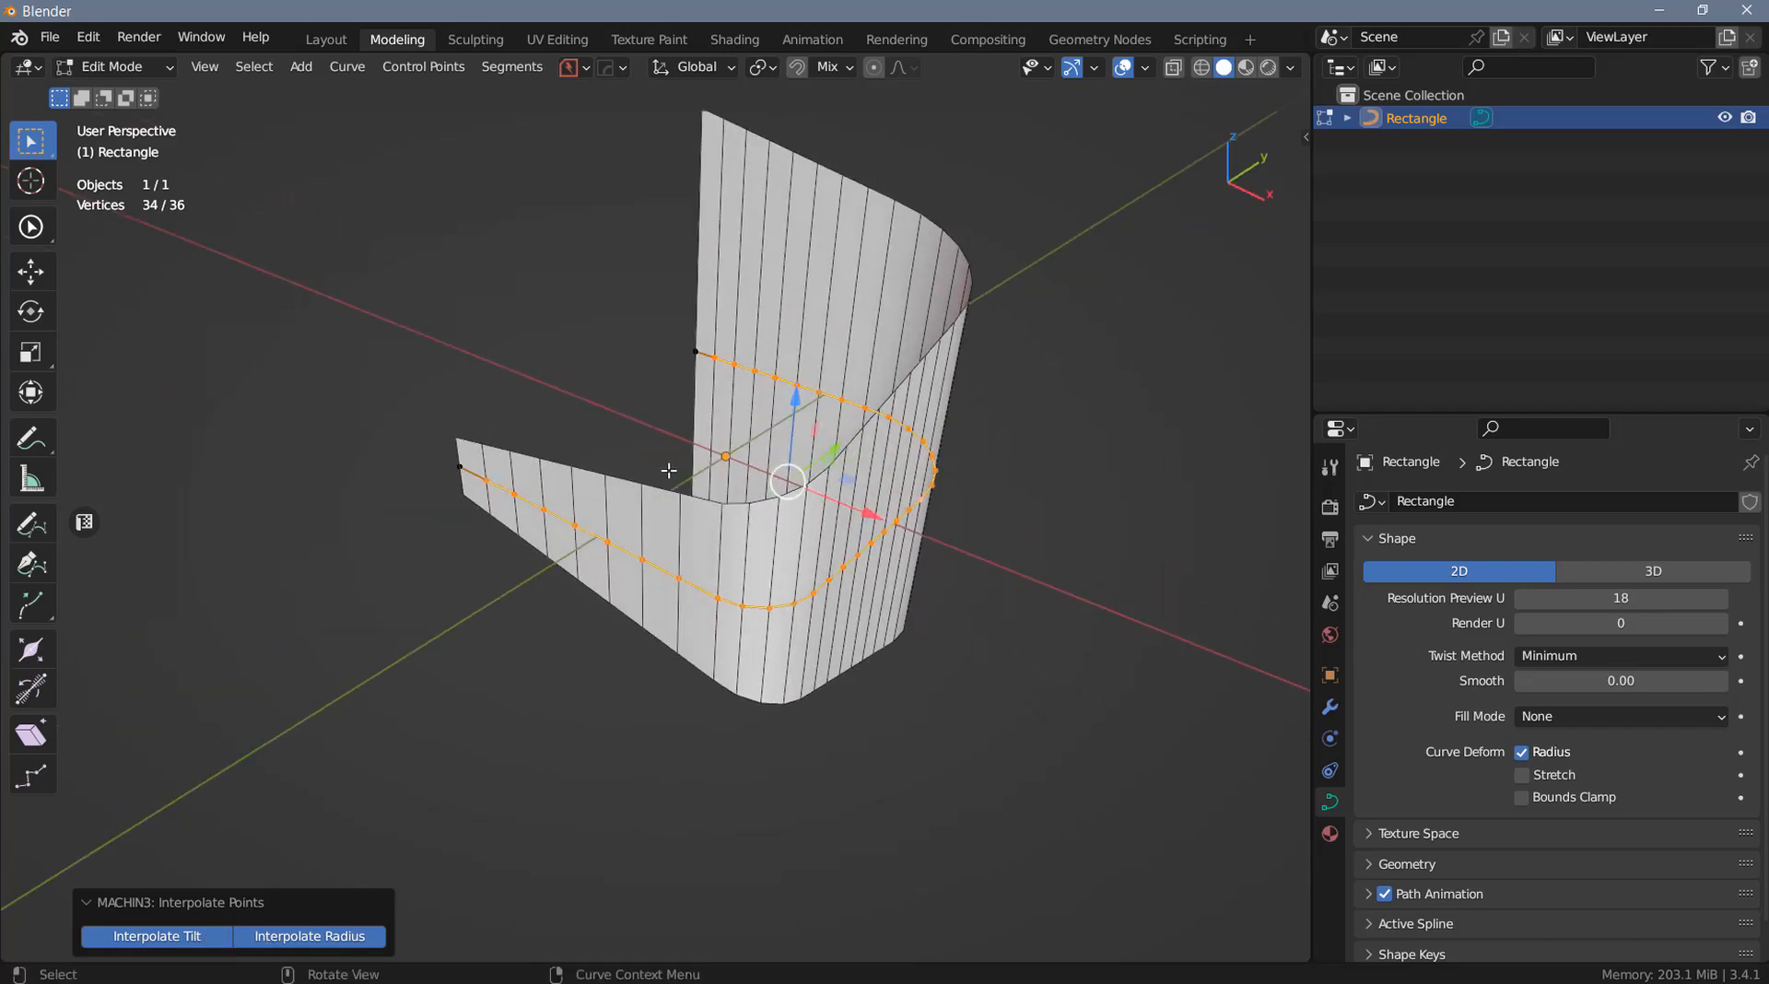
middle_click_drag(761, 541, 785, 505)
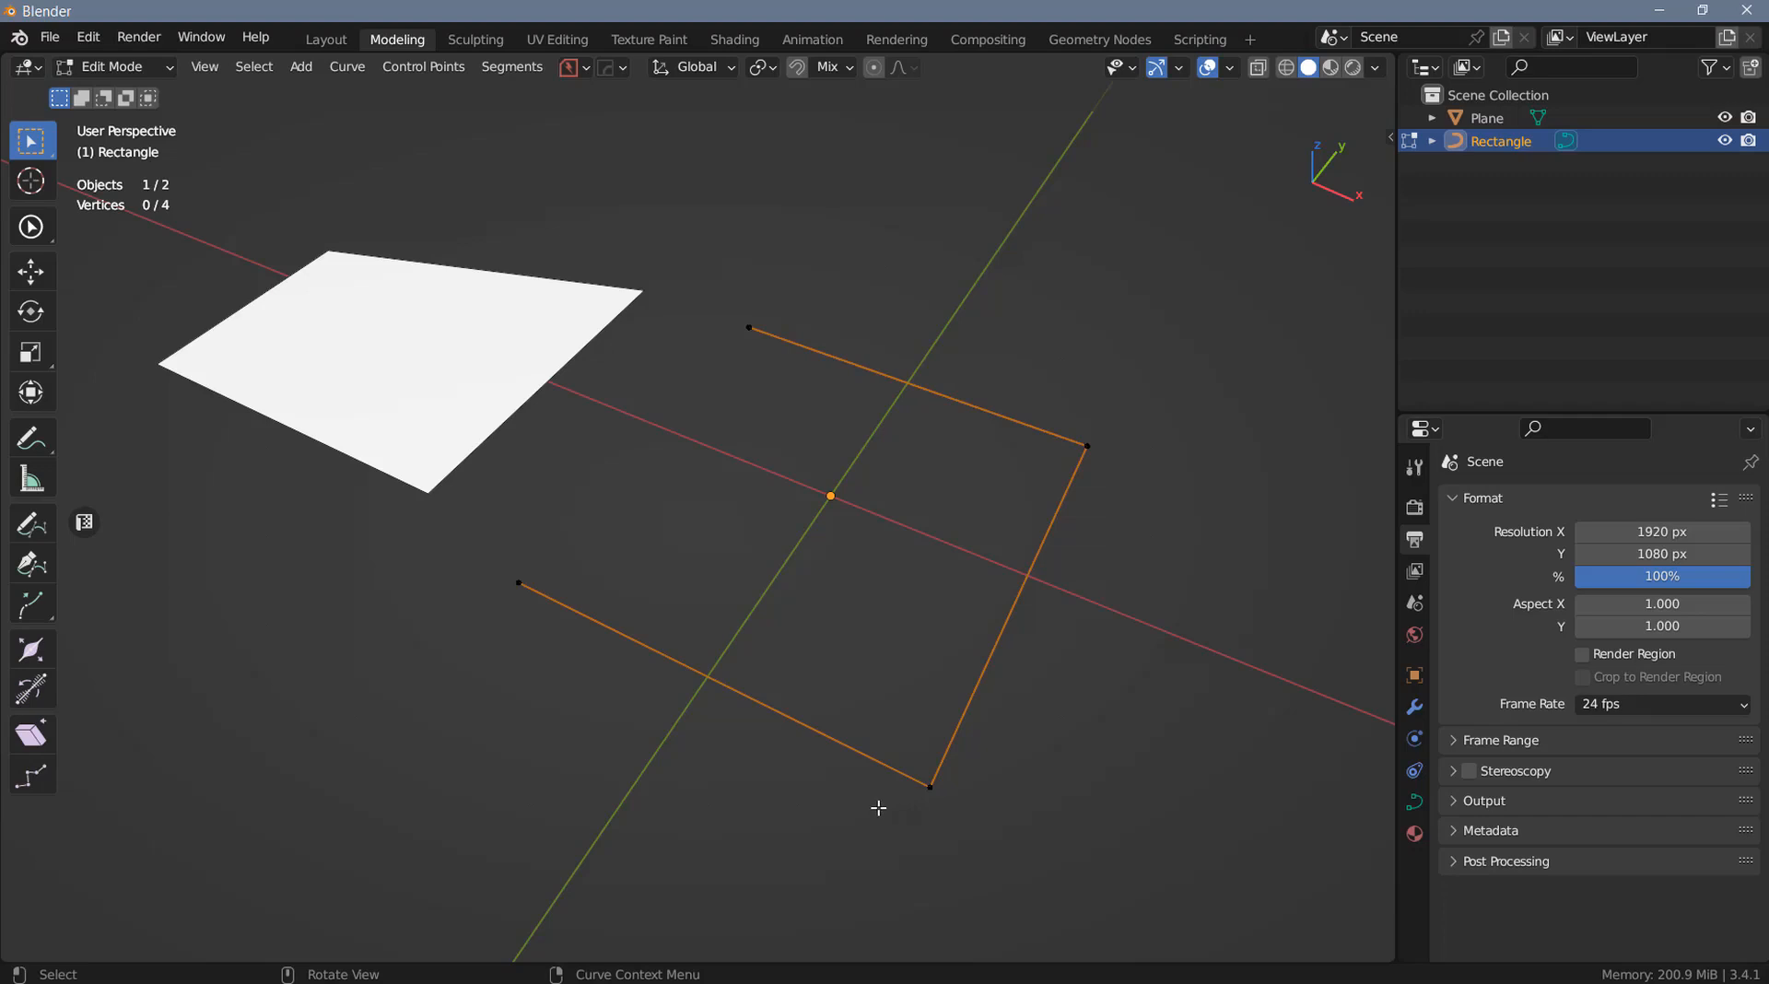
Try Blendulate on both corner points of the open rectangle curve at once
left_click(1088, 450)
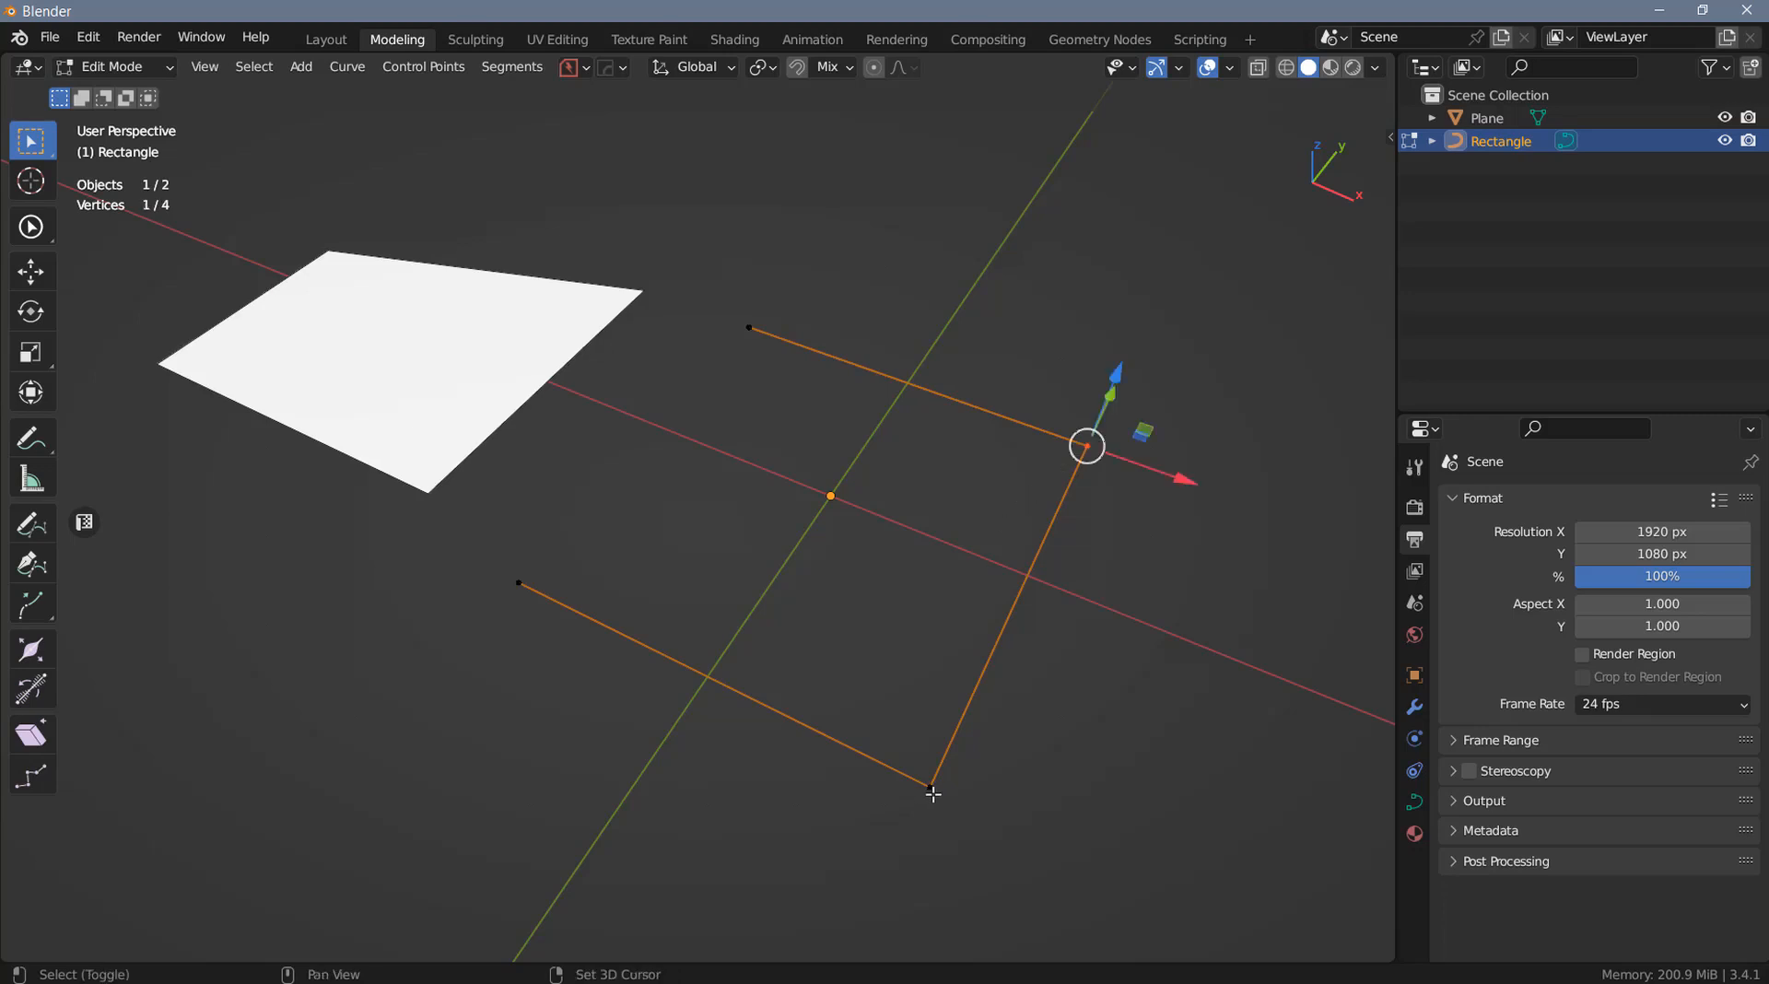
left_click(931, 786, "shift")
key("y")
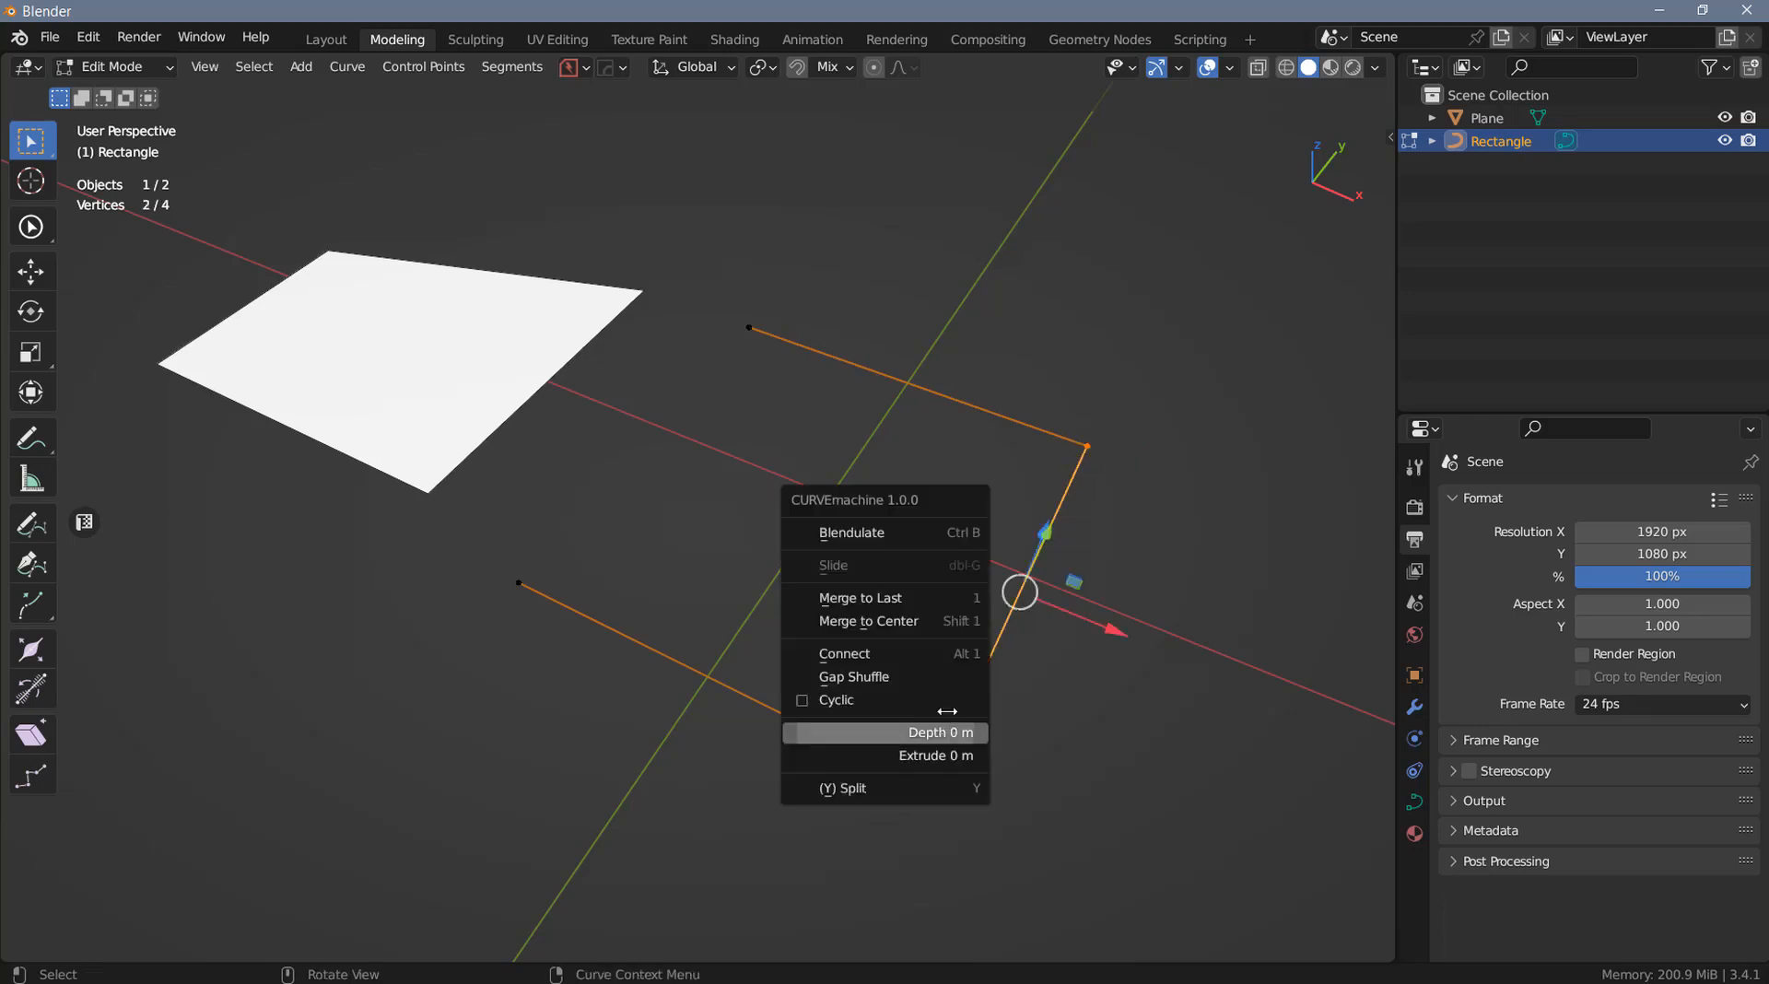
left_click(922, 531)
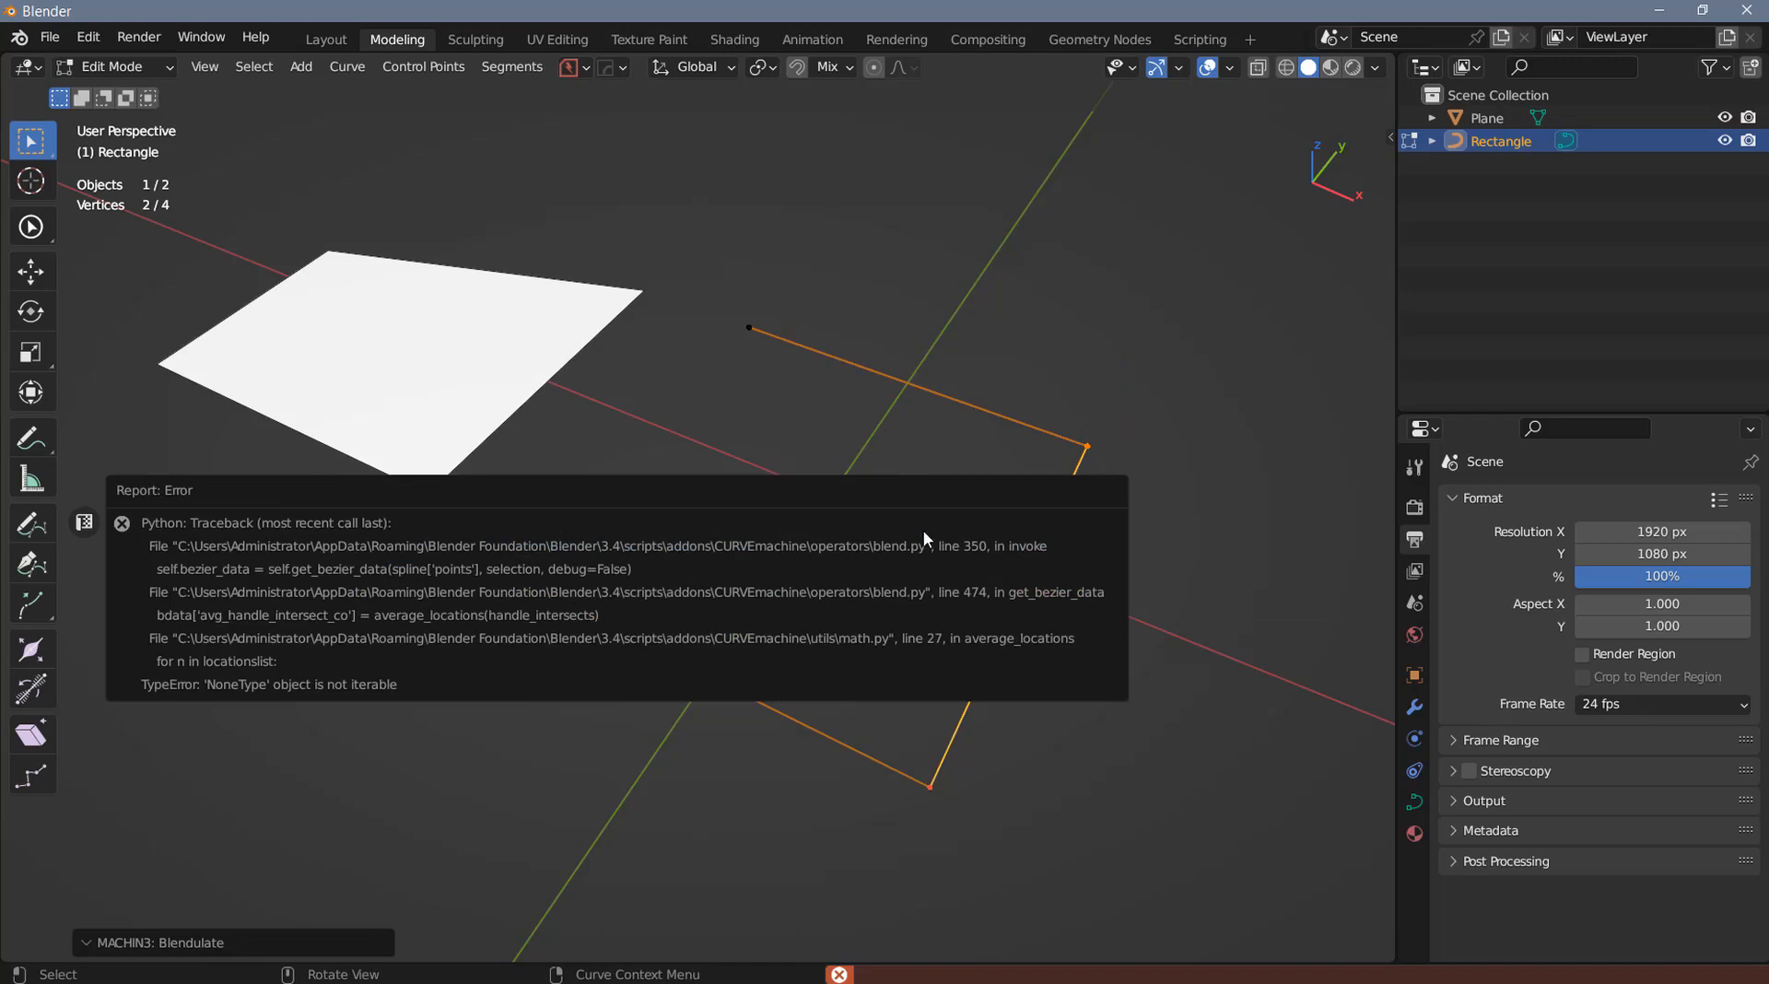
Try Blendulate on the far corner point alone with amount 1.42 and 6 segments, and undo it
left_click(1090, 448)
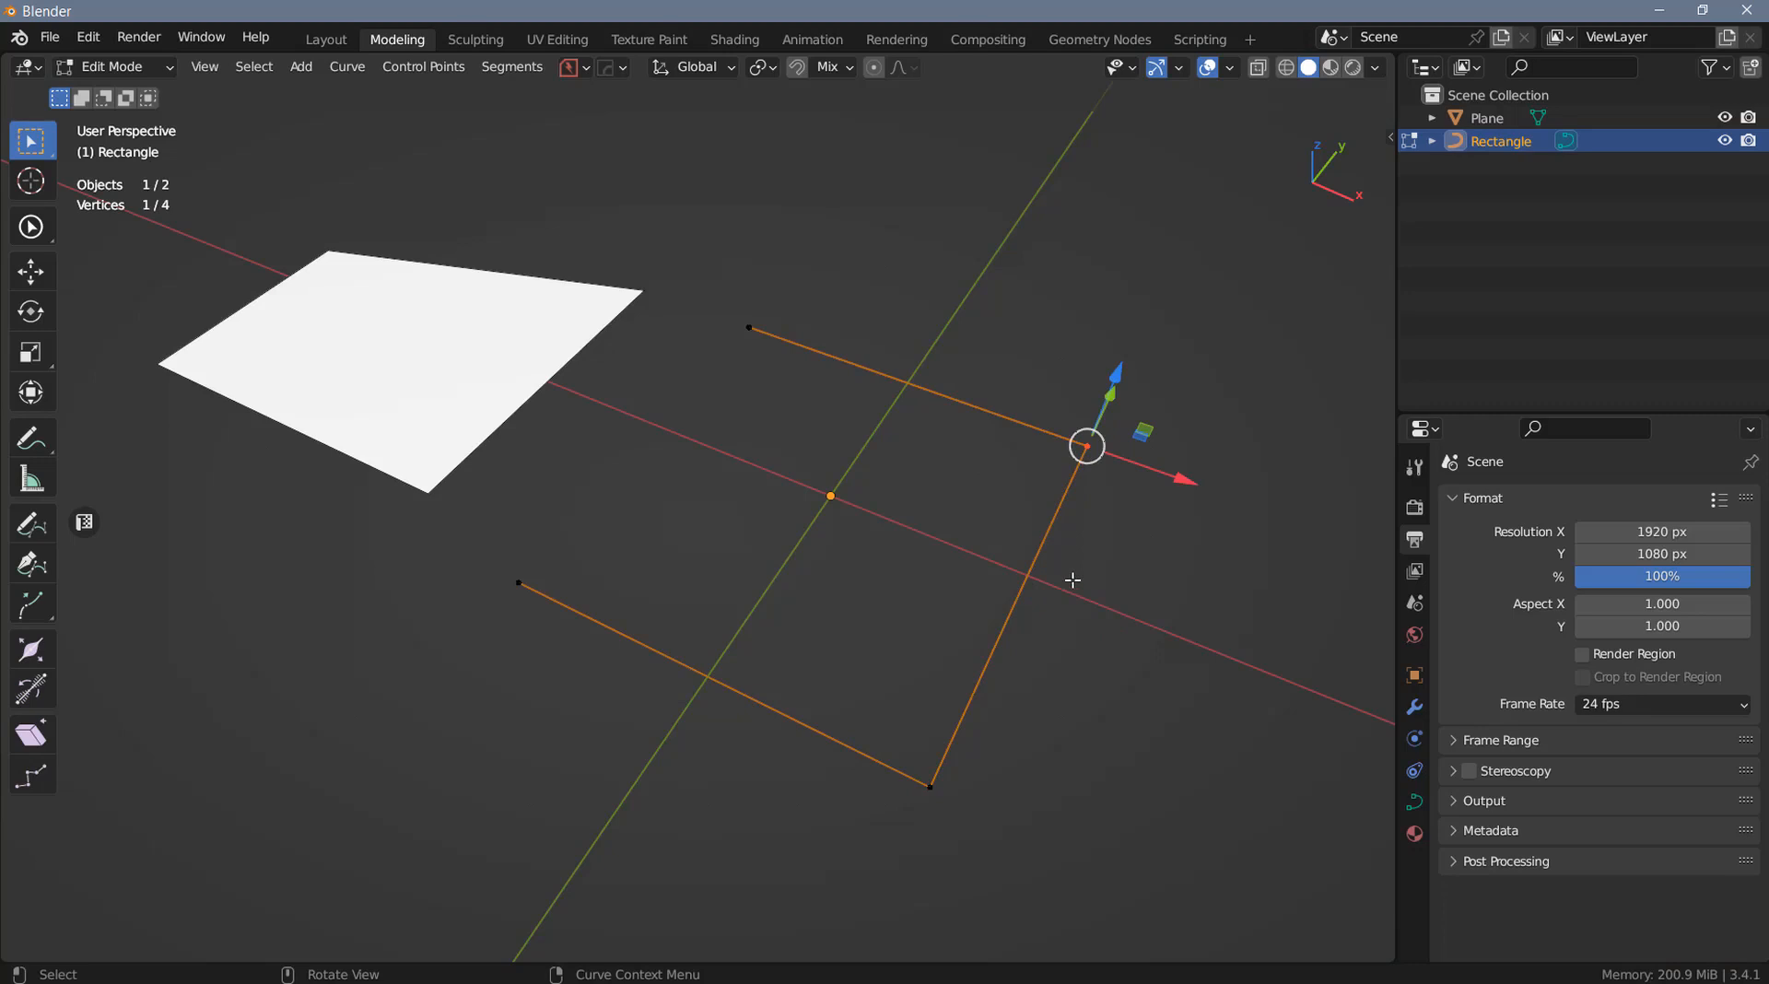
right_click(1072, 579)
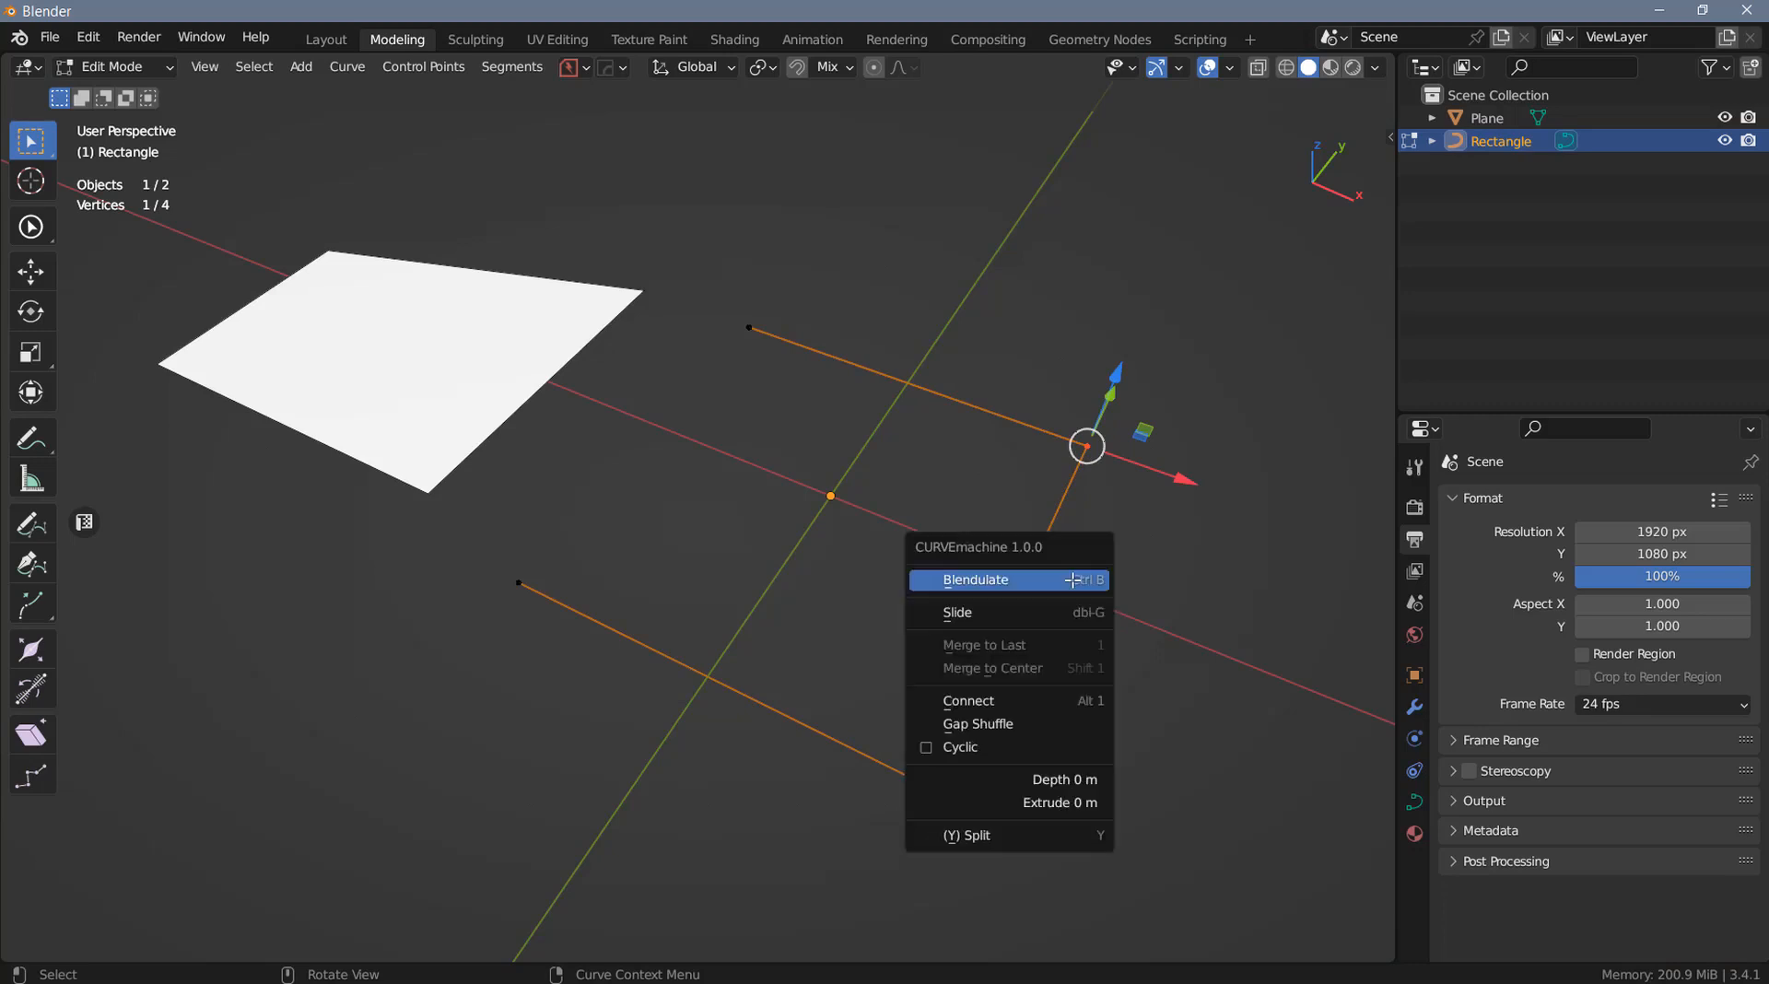
left_click(1074, 579)
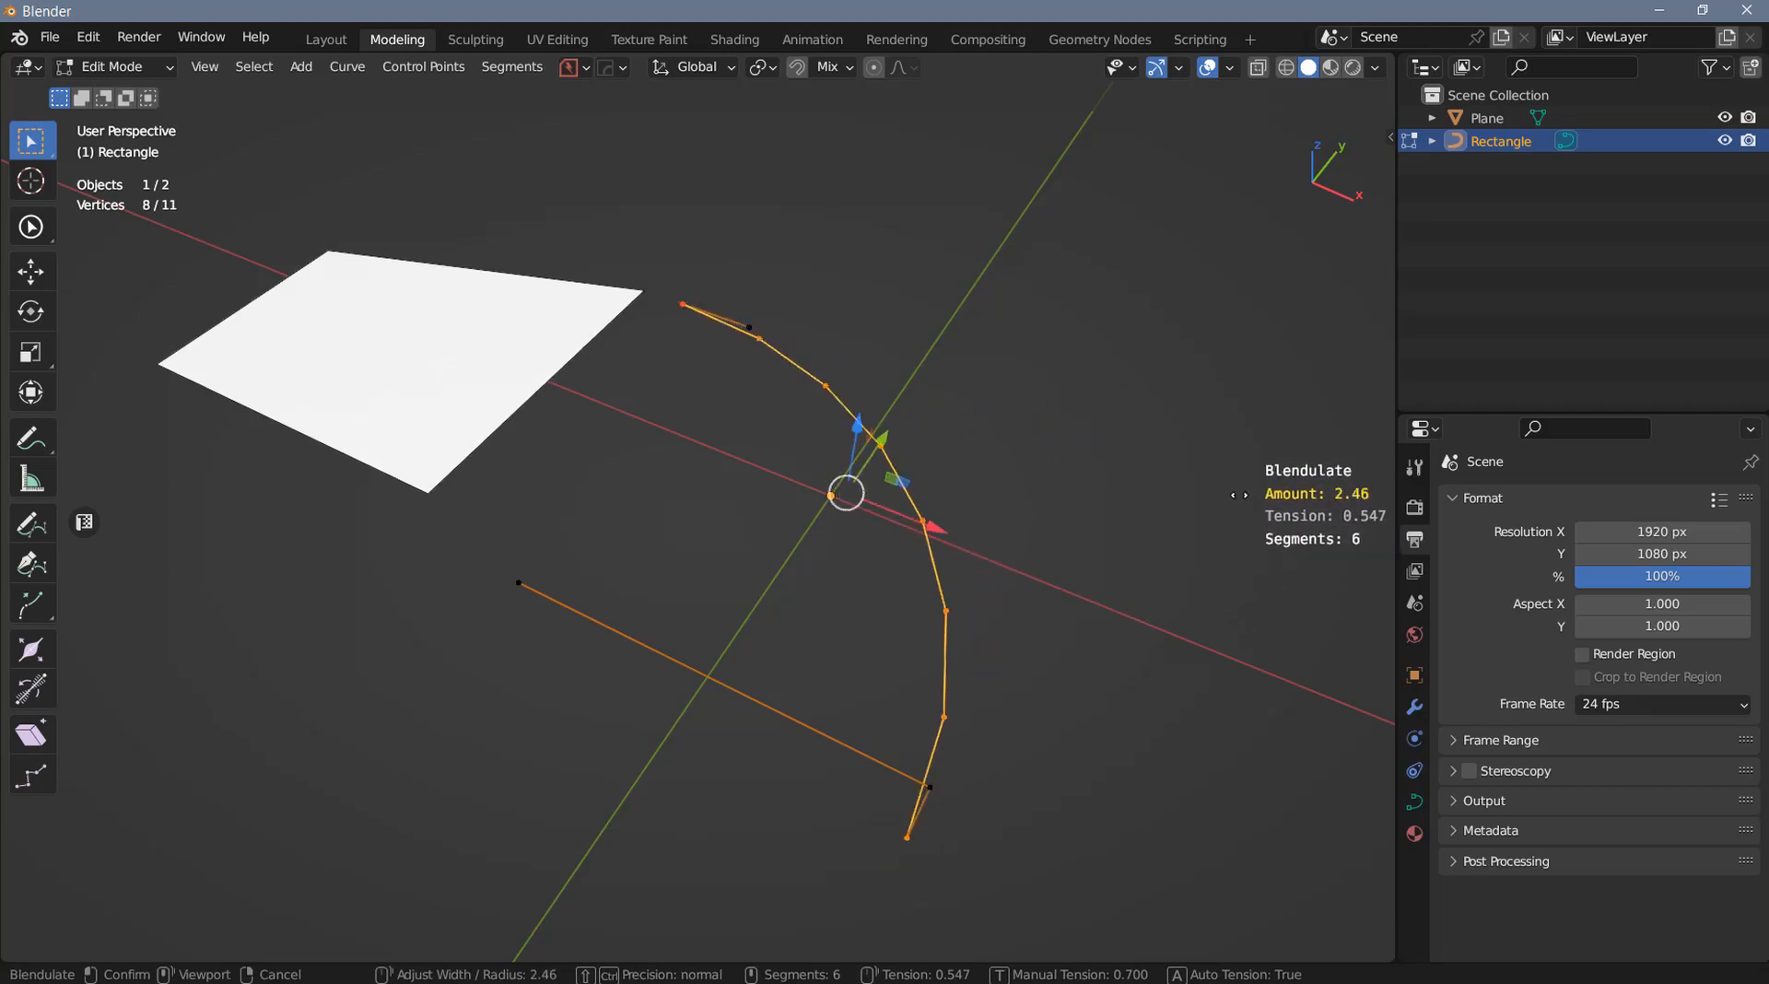
left_click(950, 633)
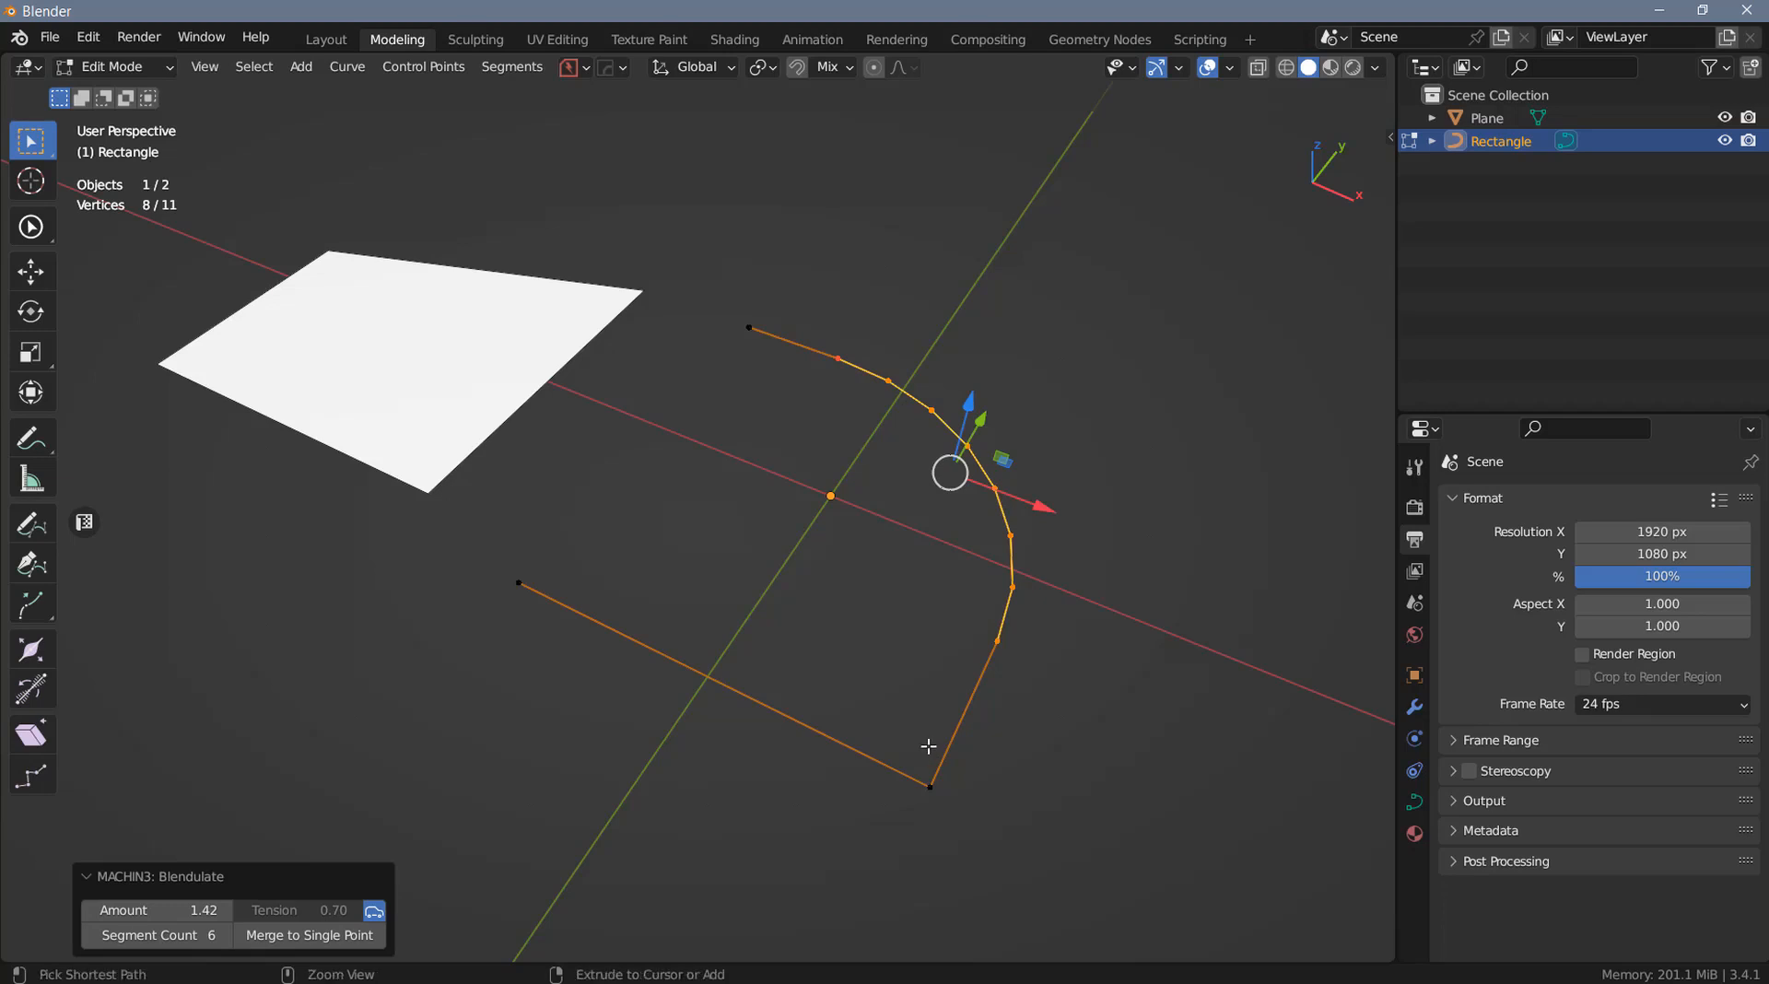
key("ctrl+z")
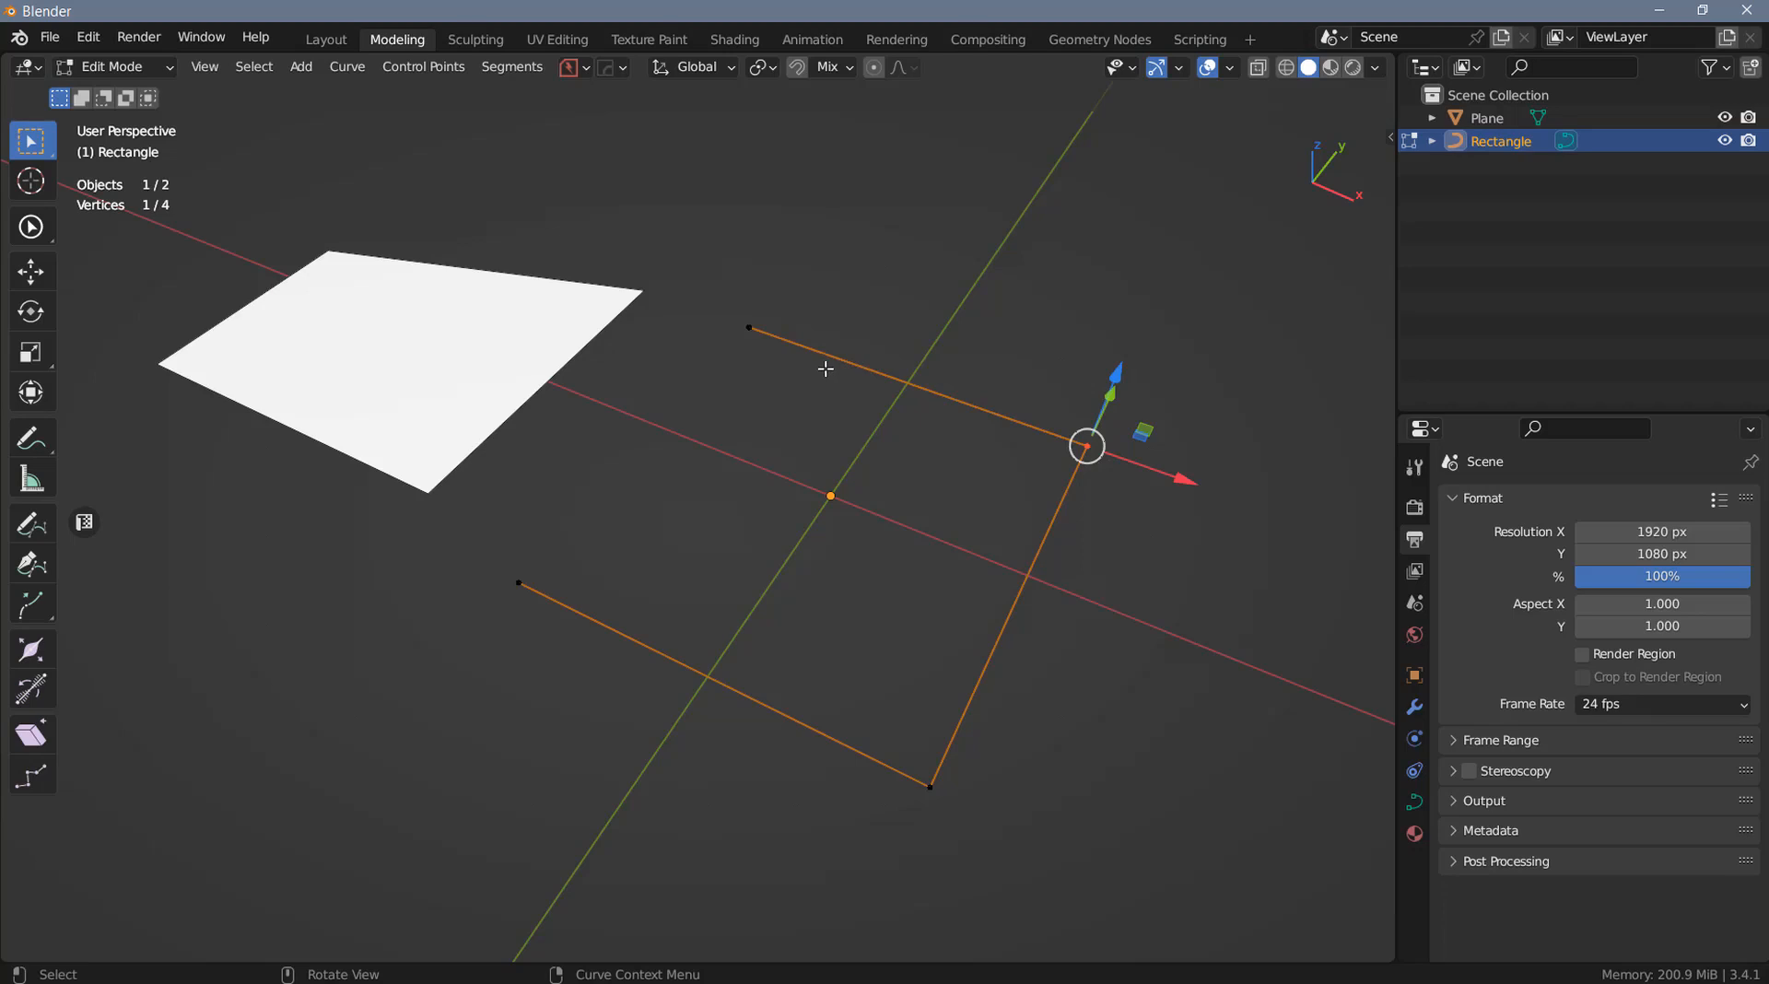
Move the near open end point about -0.49 m along Y, and straighten its segment by scaling both points to 0 along Y
left_click(518, 583)
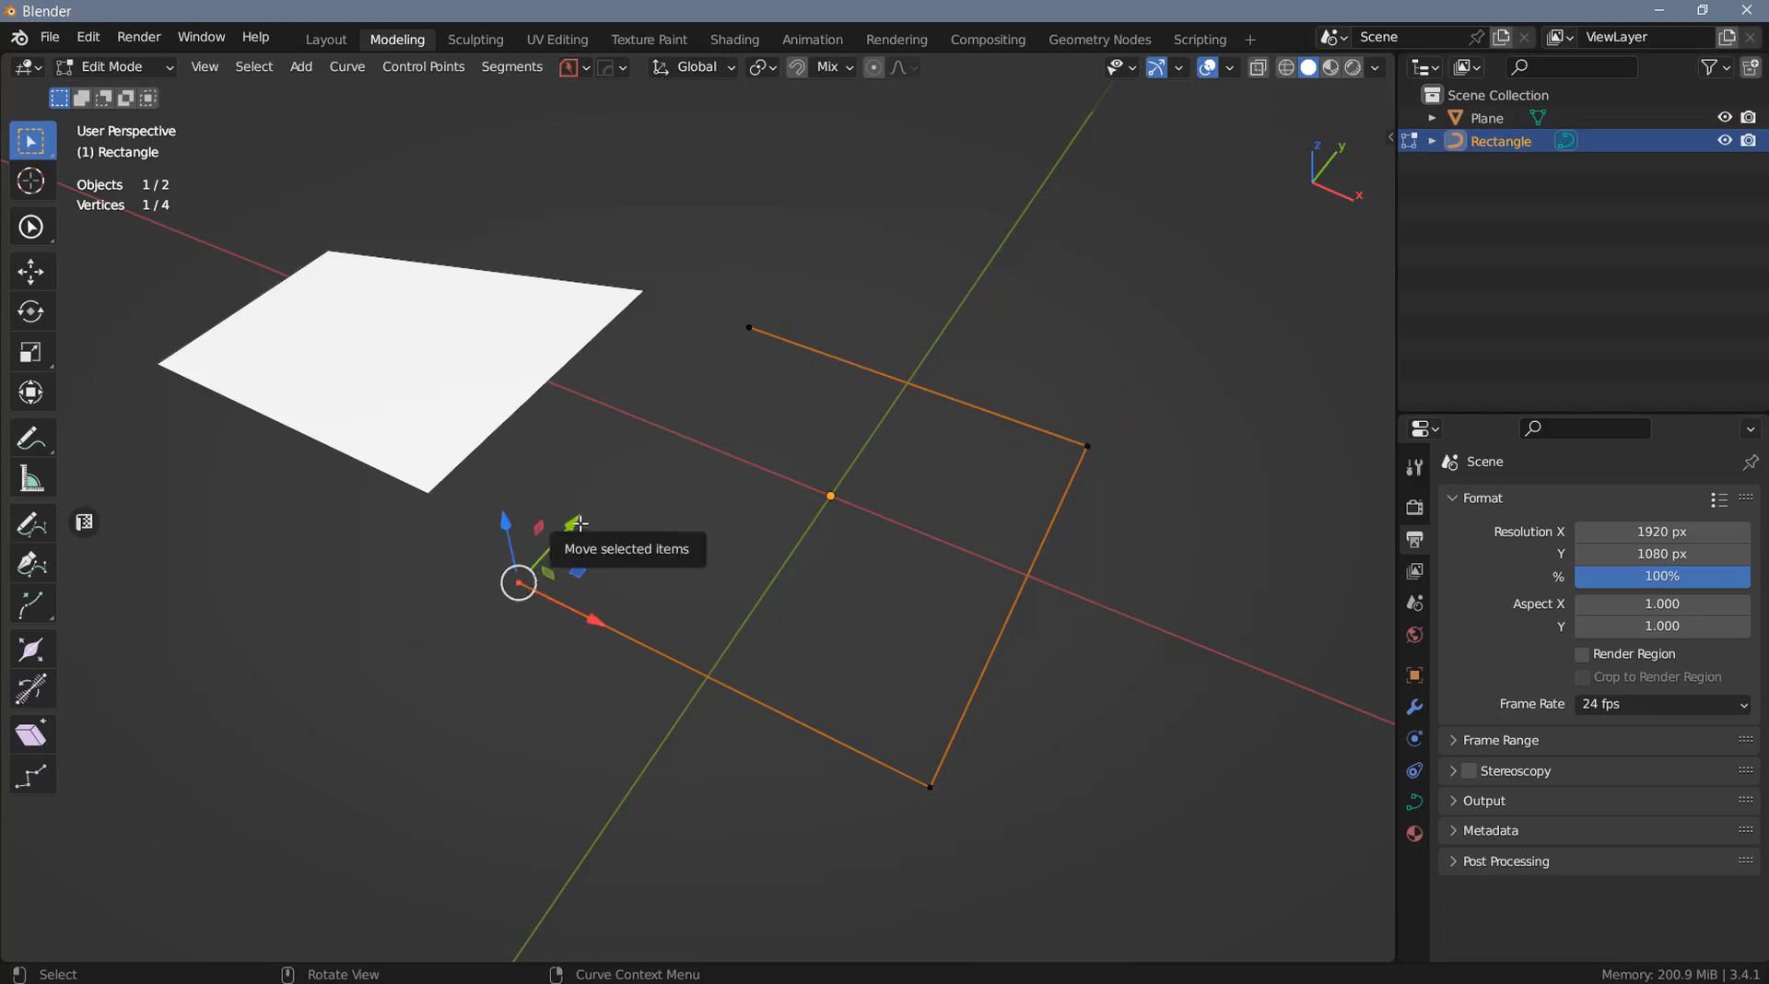
left_click_drag(577, 523, 486, 584)
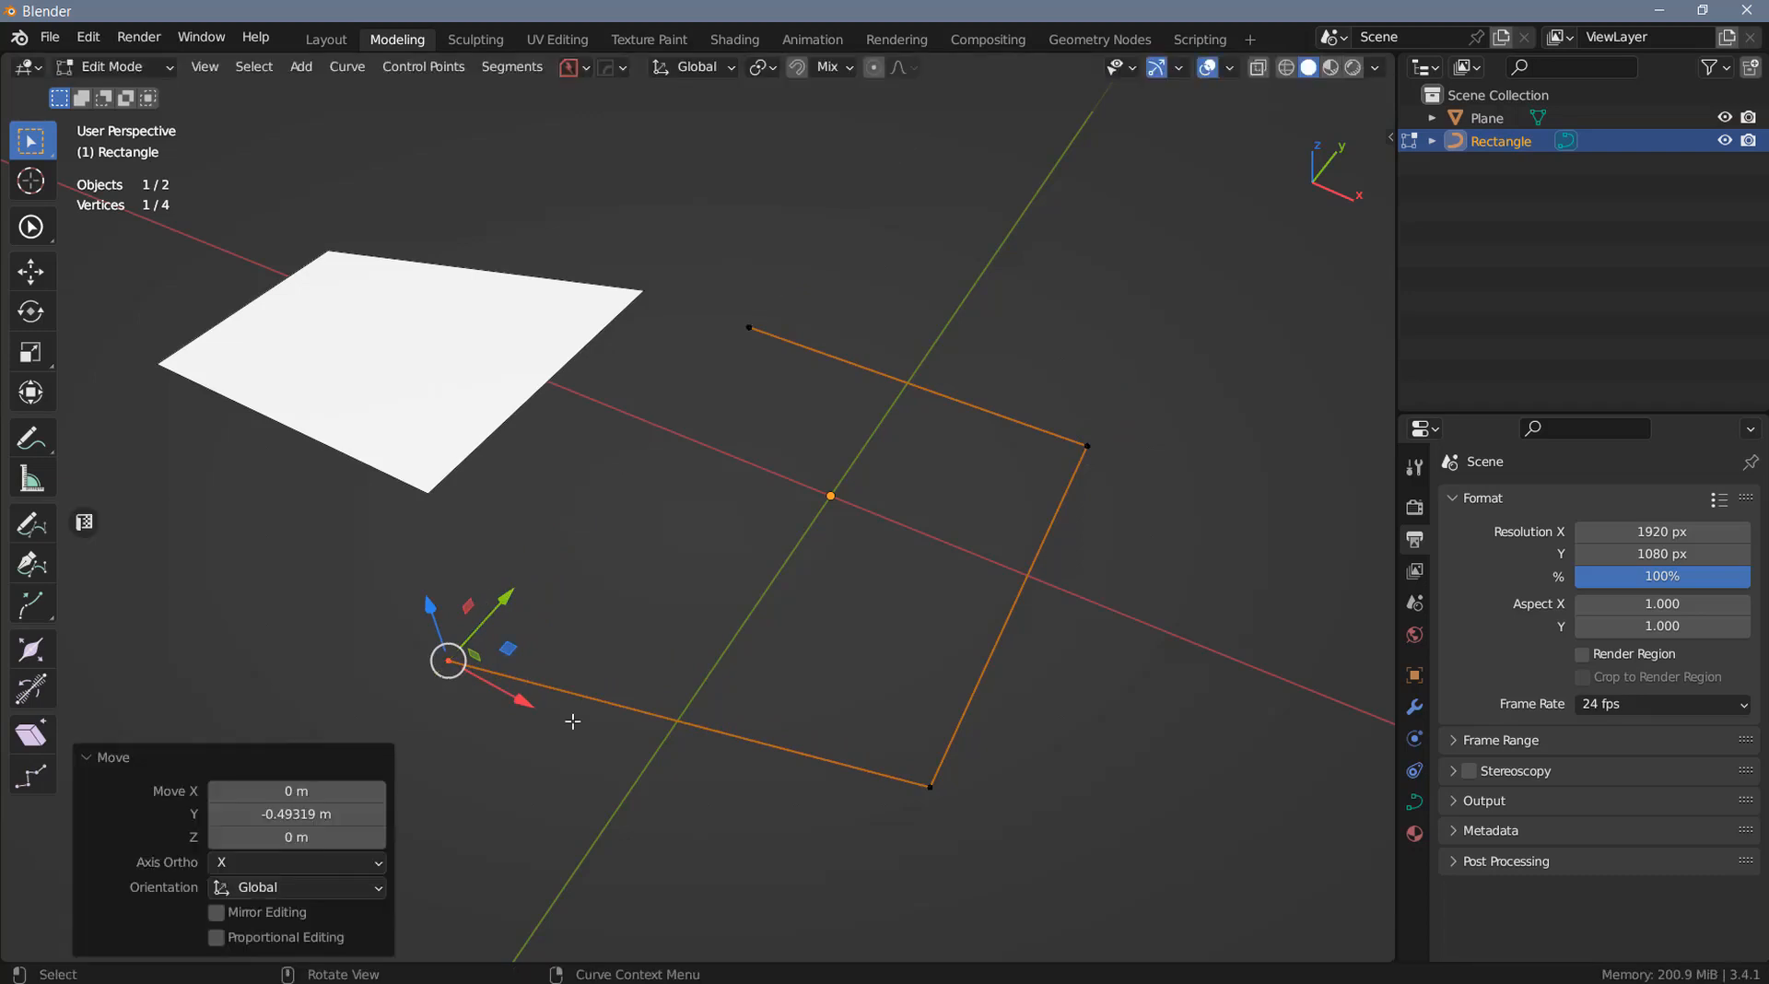
left_click(931, 791, "shift")
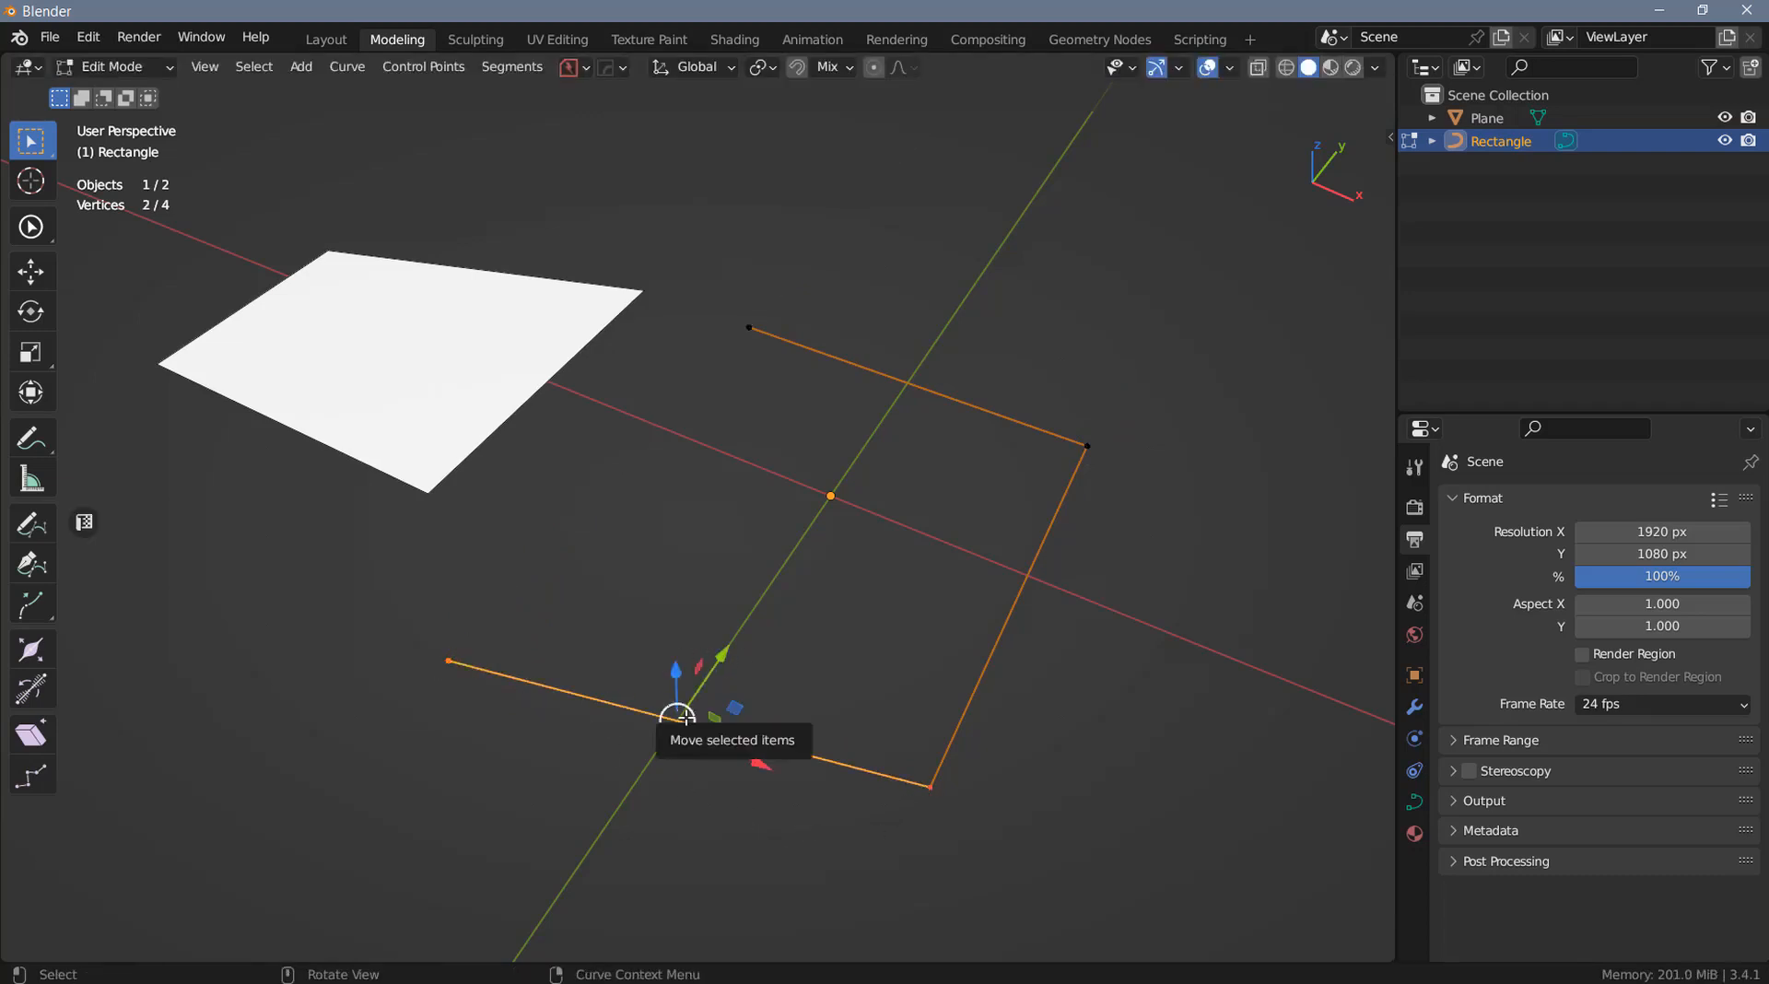
type("sy")
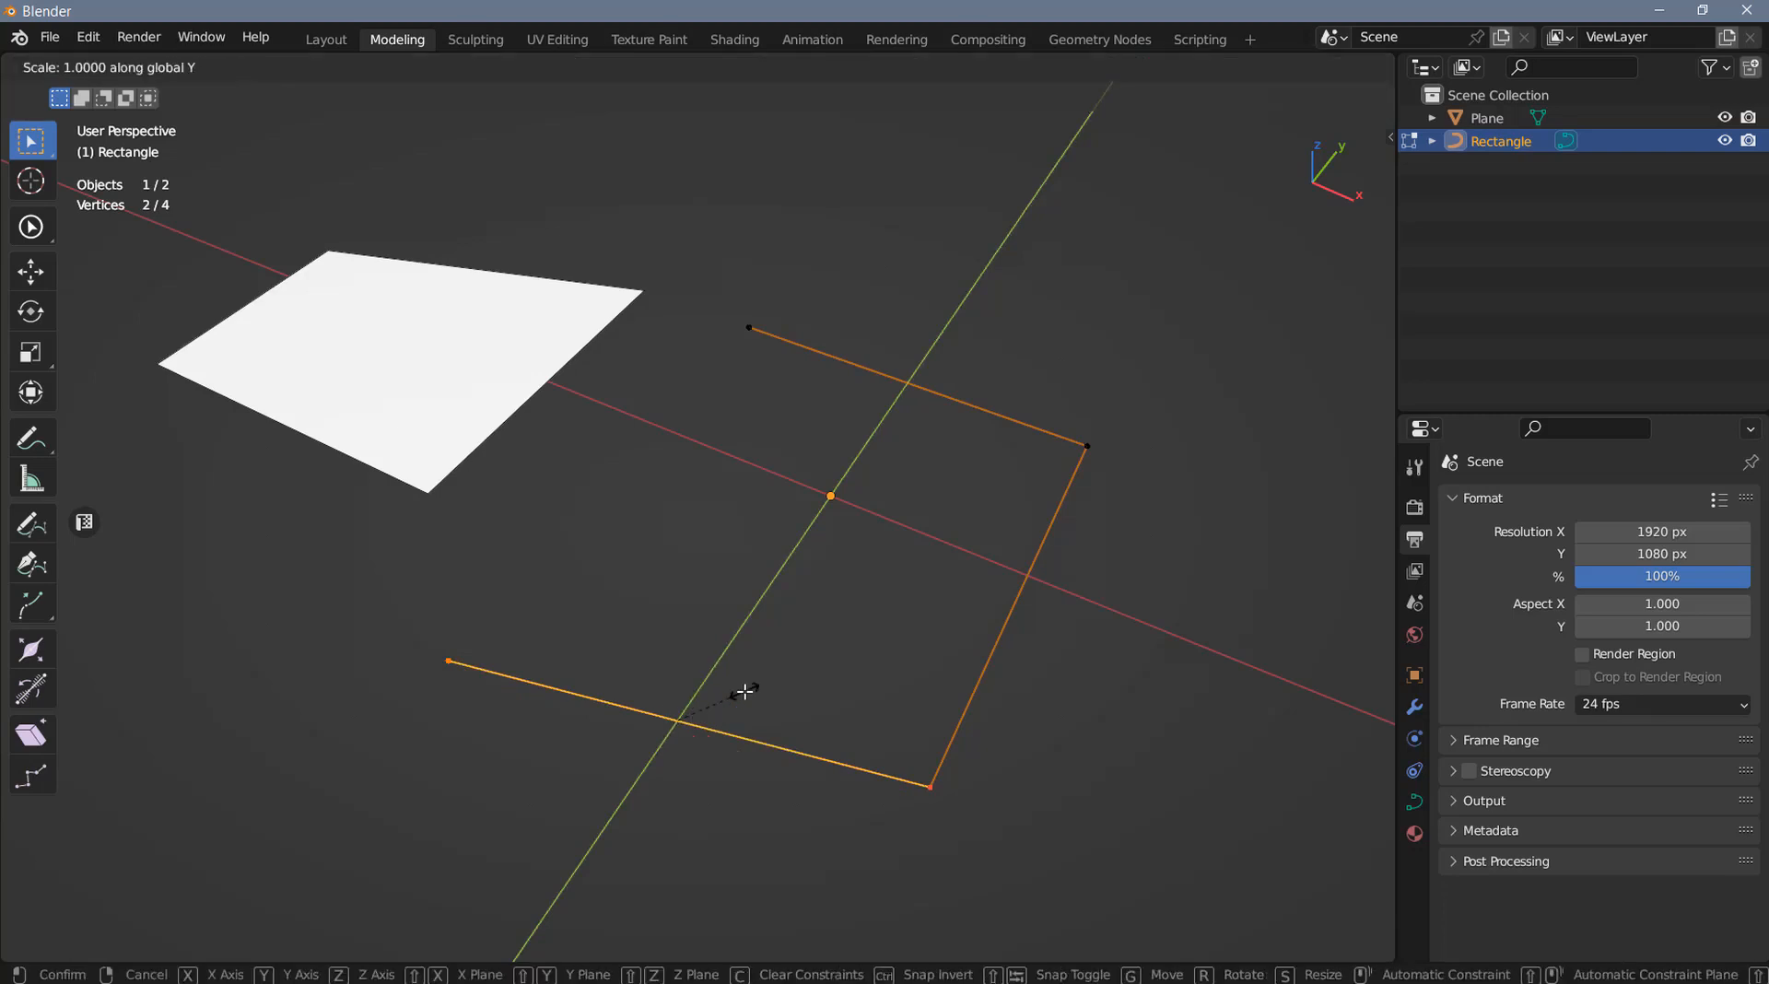
type("0")
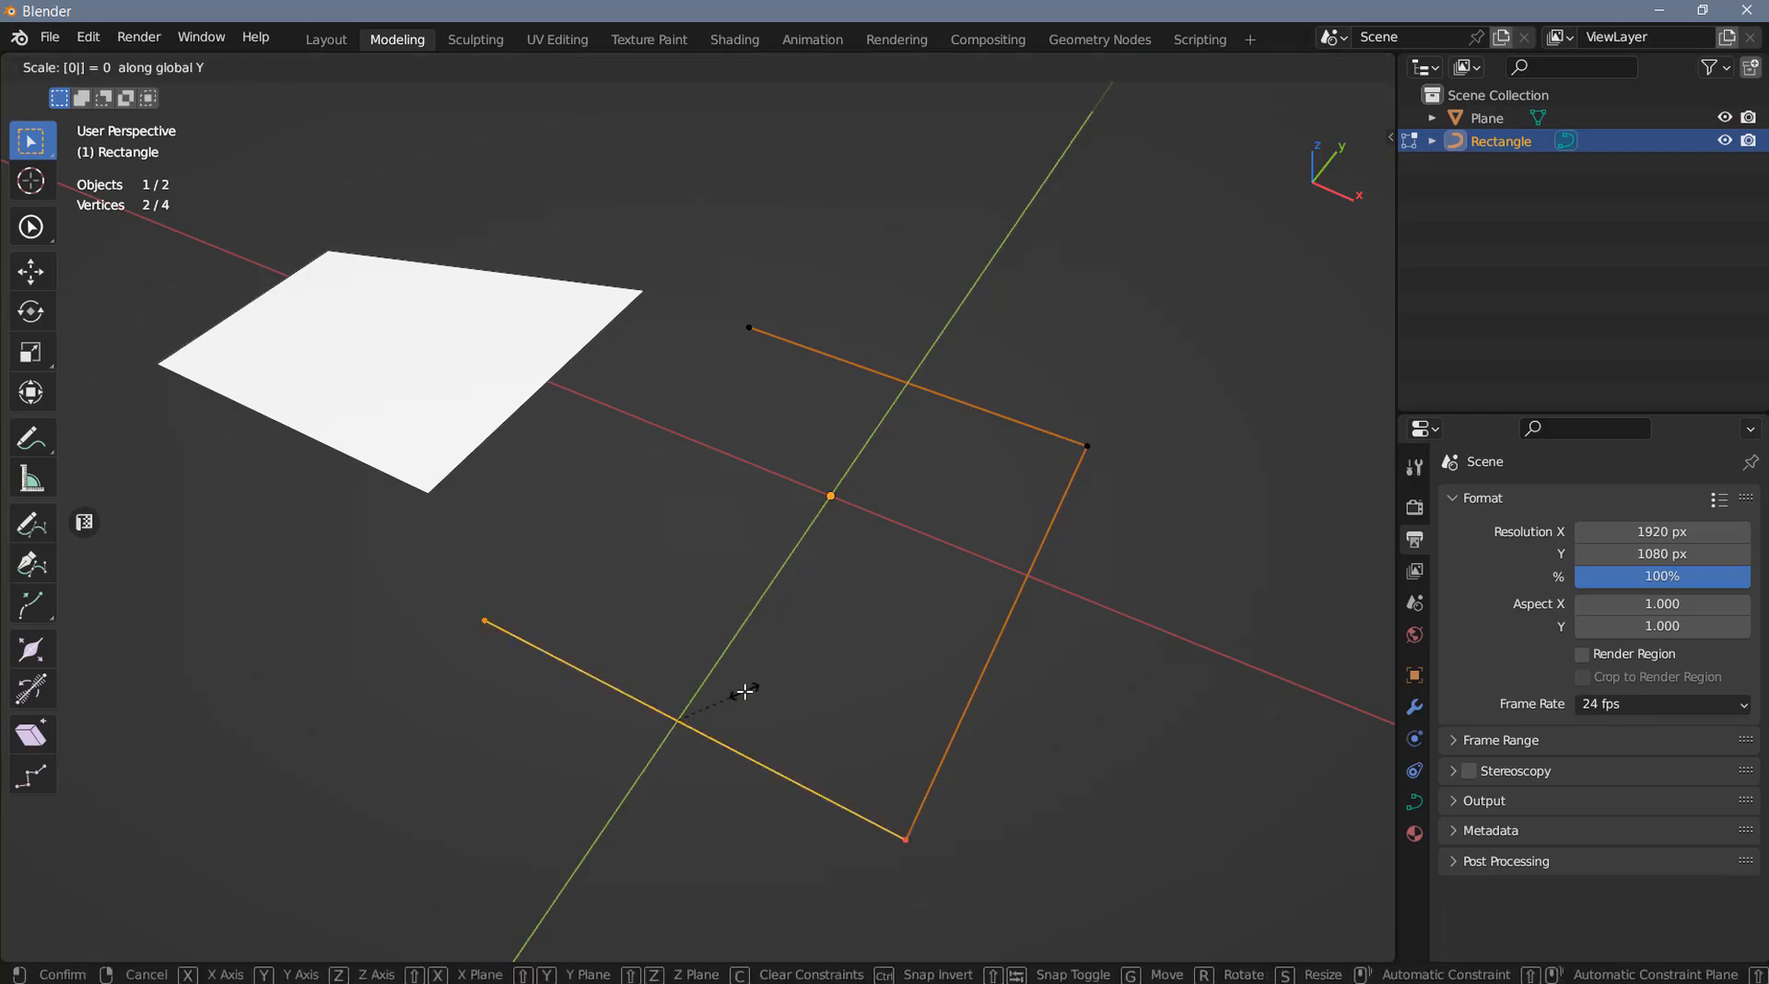
key("Return")
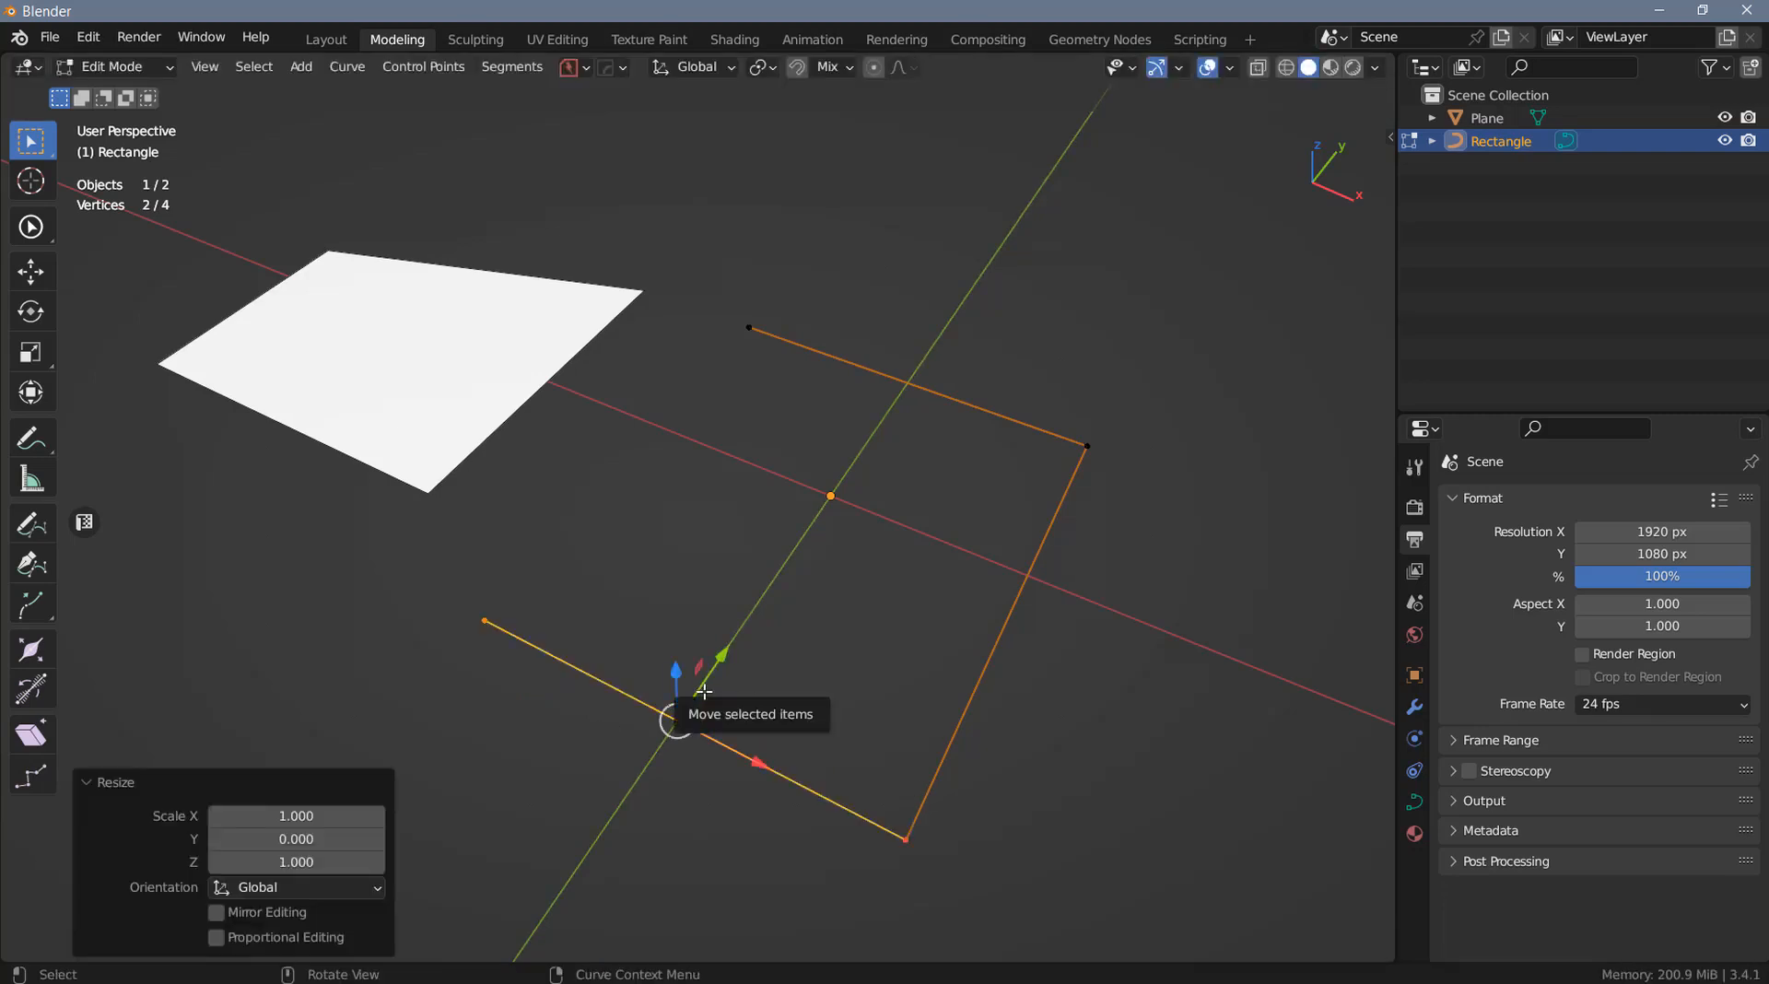
Align the two vertices of the plane's slanted edge to the maximum on the local Y axis
scroll(726, 704, "down", 2)
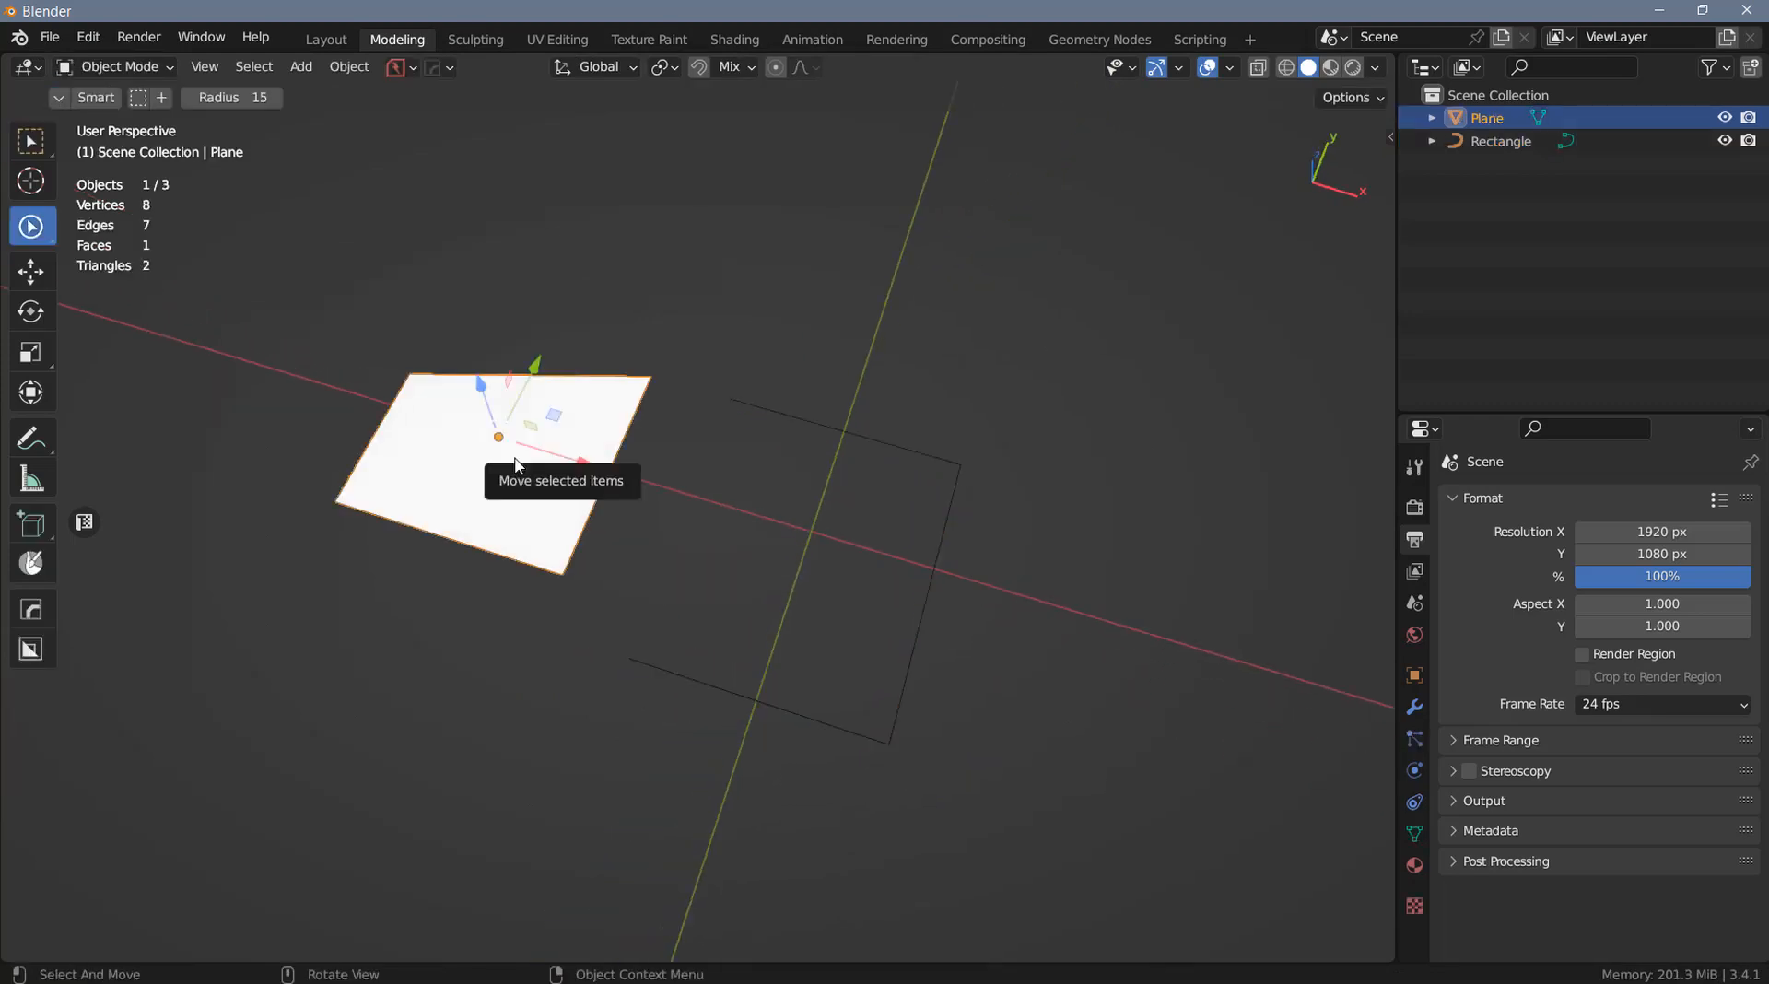
key("Tab")
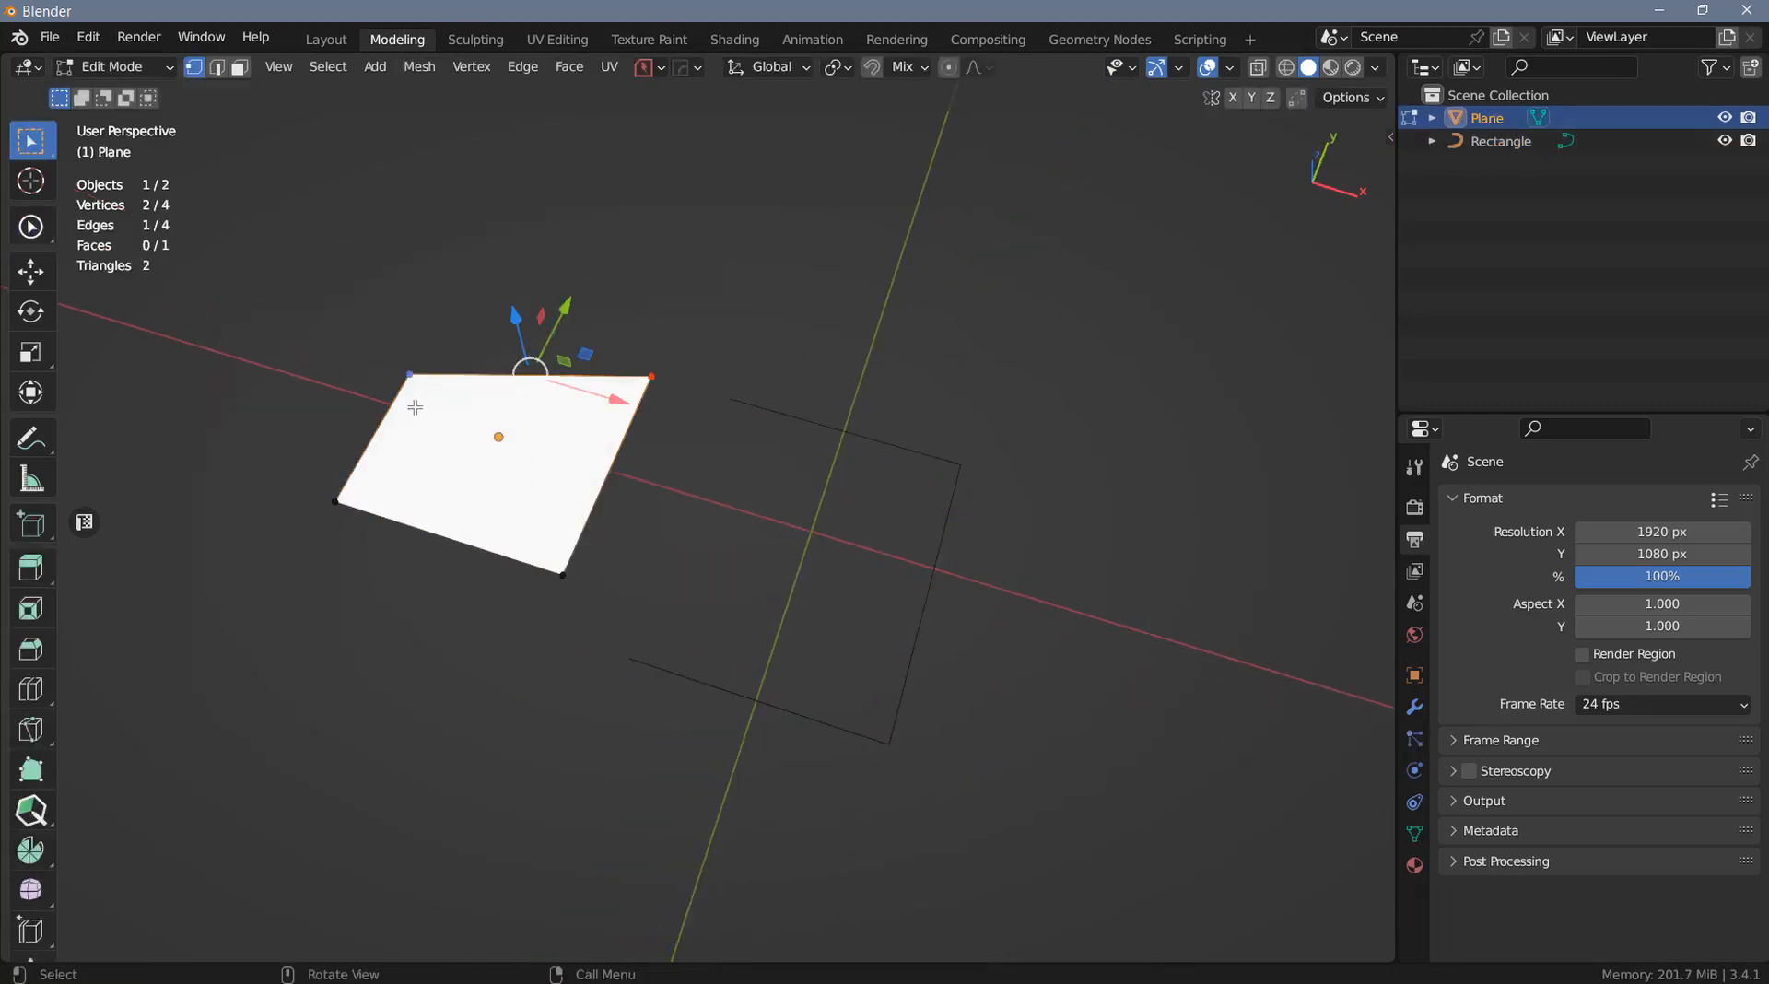
middle_click_drag(505, 474, 560, 498)
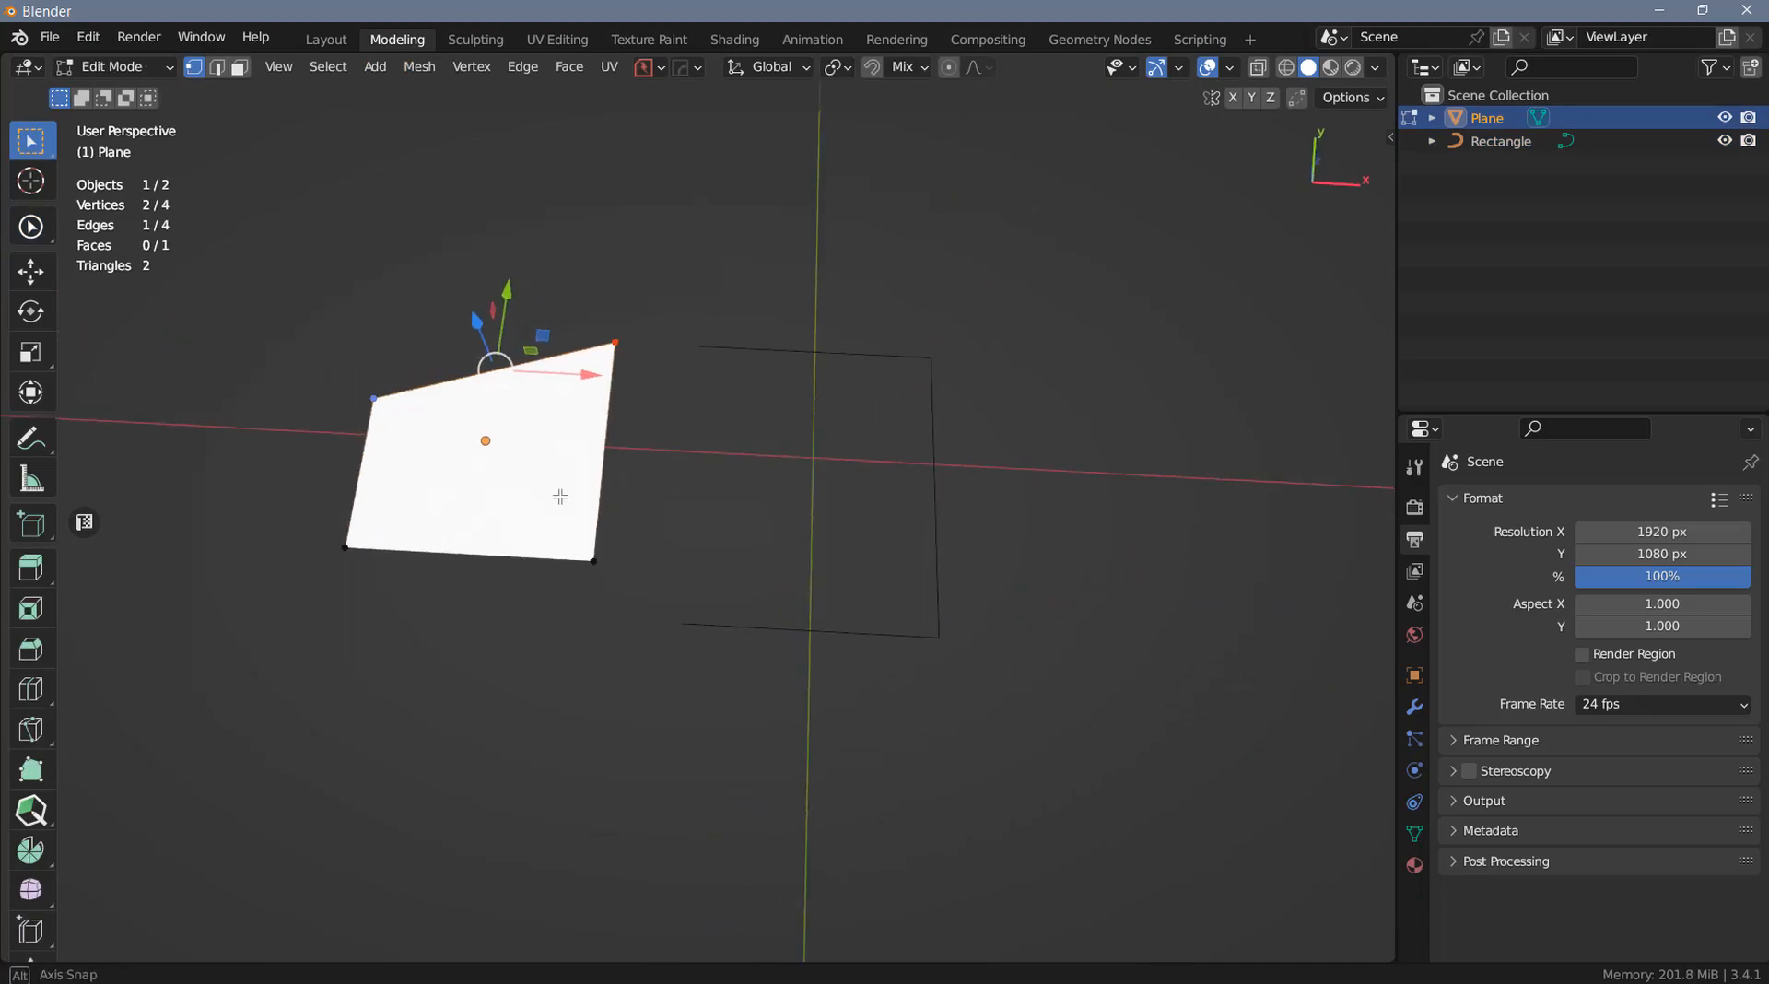
key("alt+a")
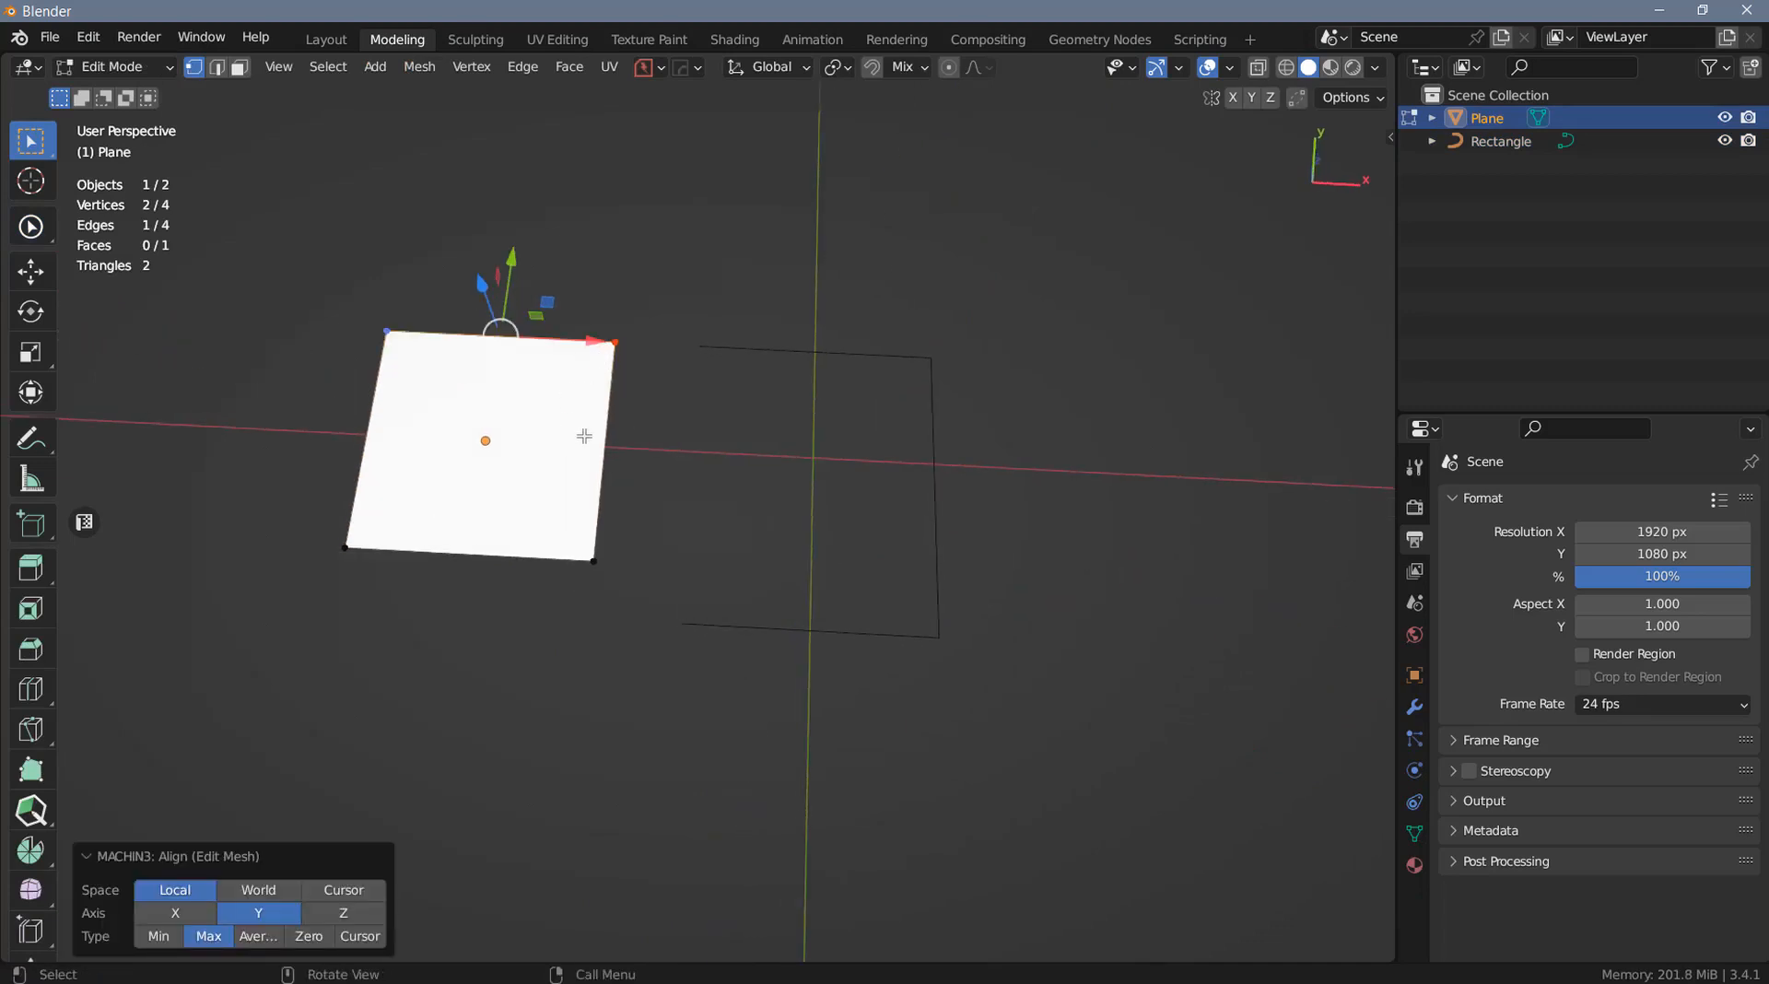
key("Tab")
Edit the open rectangle curve and give it a bevel depth of 0.35 m
middle_click_drag(742, 434, 790, 555)
left_click(840, 385)
middle_click_drag(794, 572, 821, 539)
key("Tab")
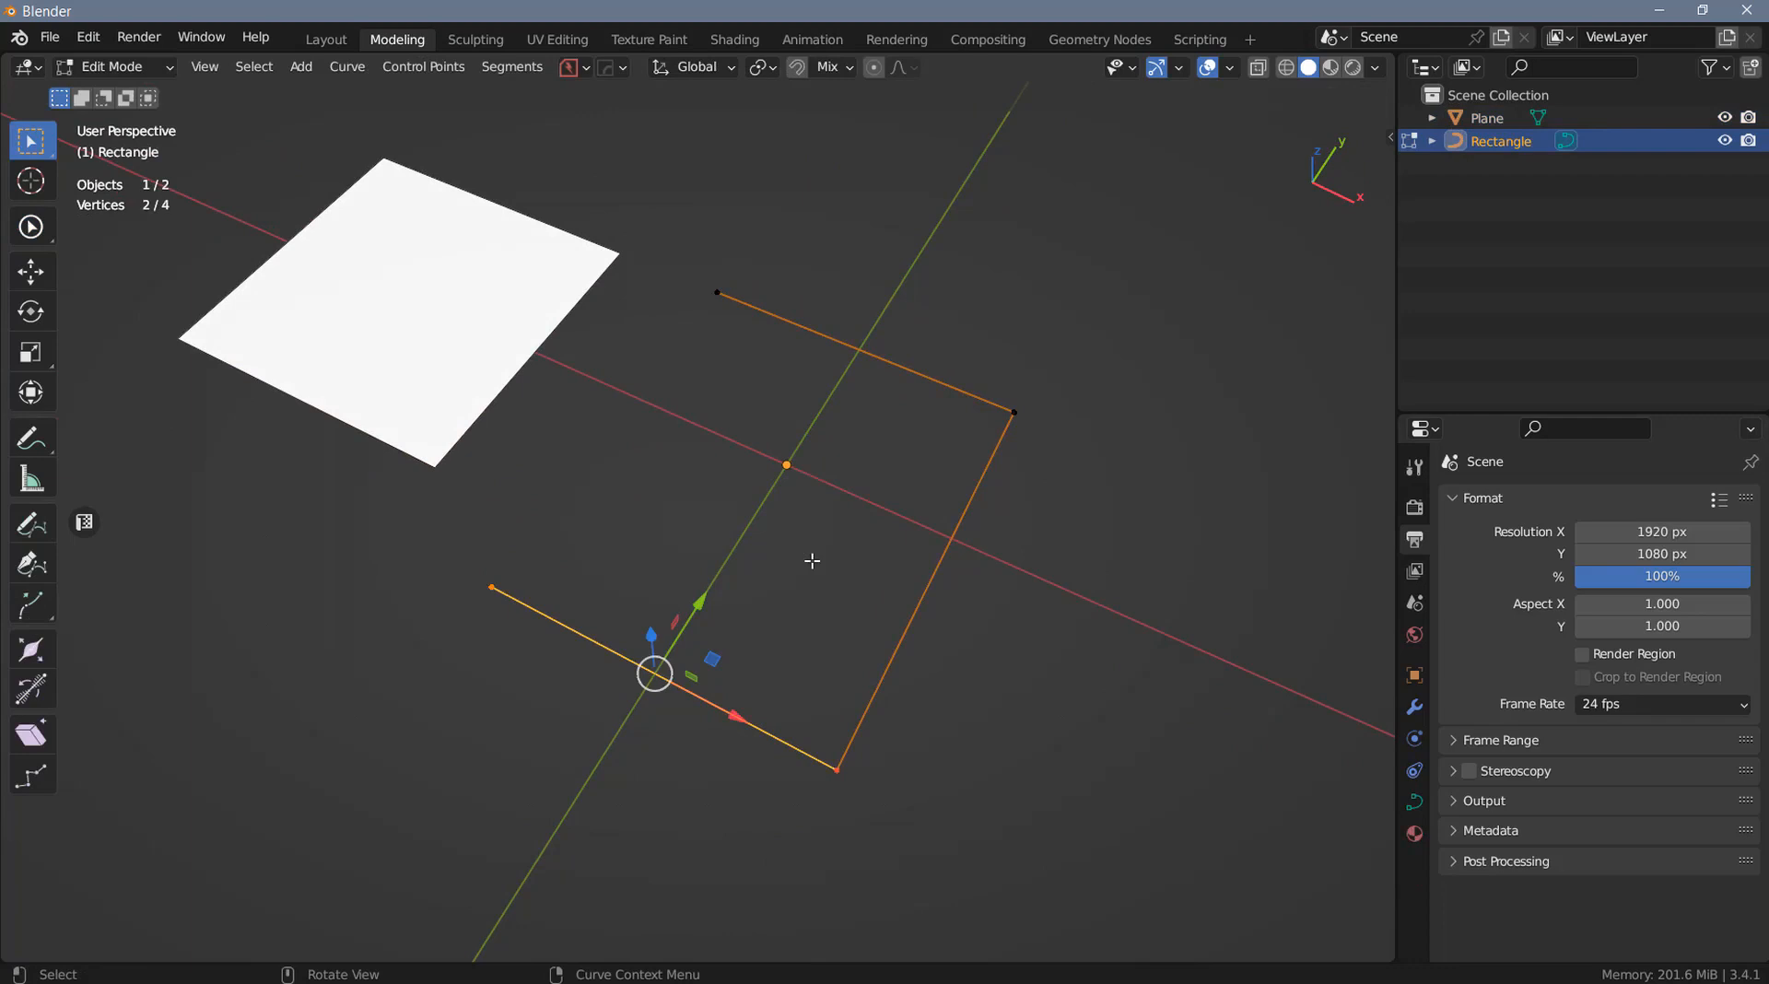
right_click(915, 551)
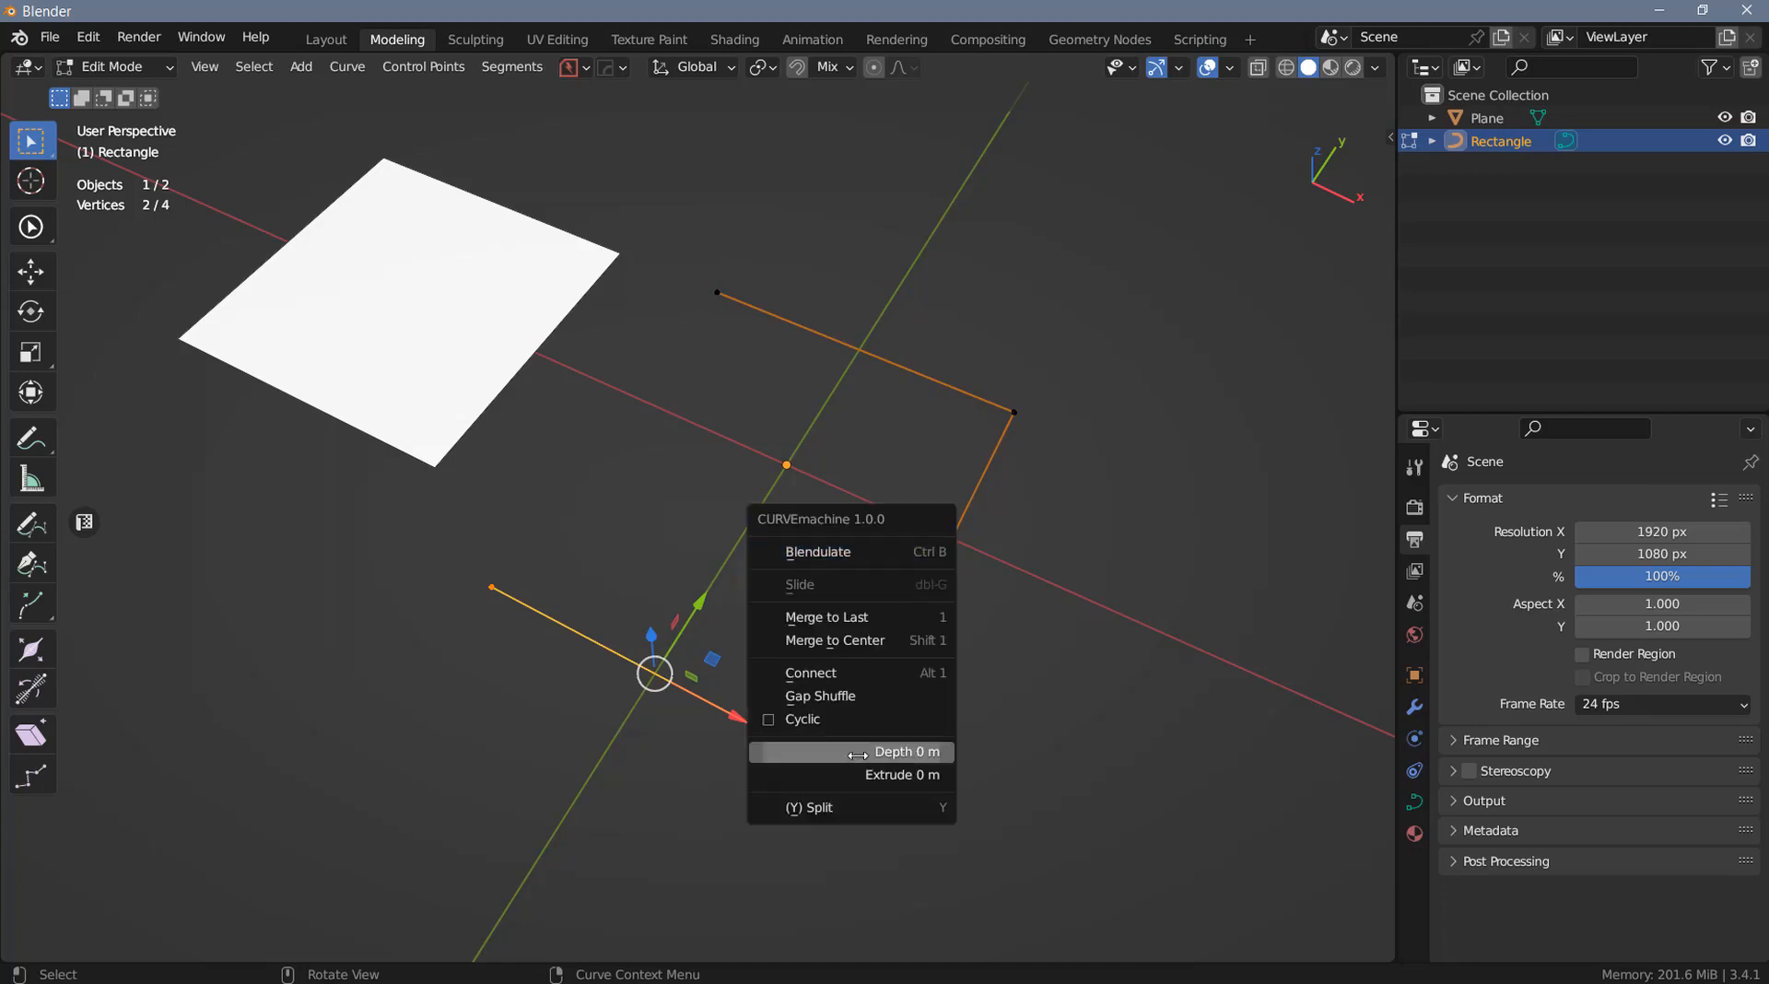
left_click_drag(856, 755, 912, 756)
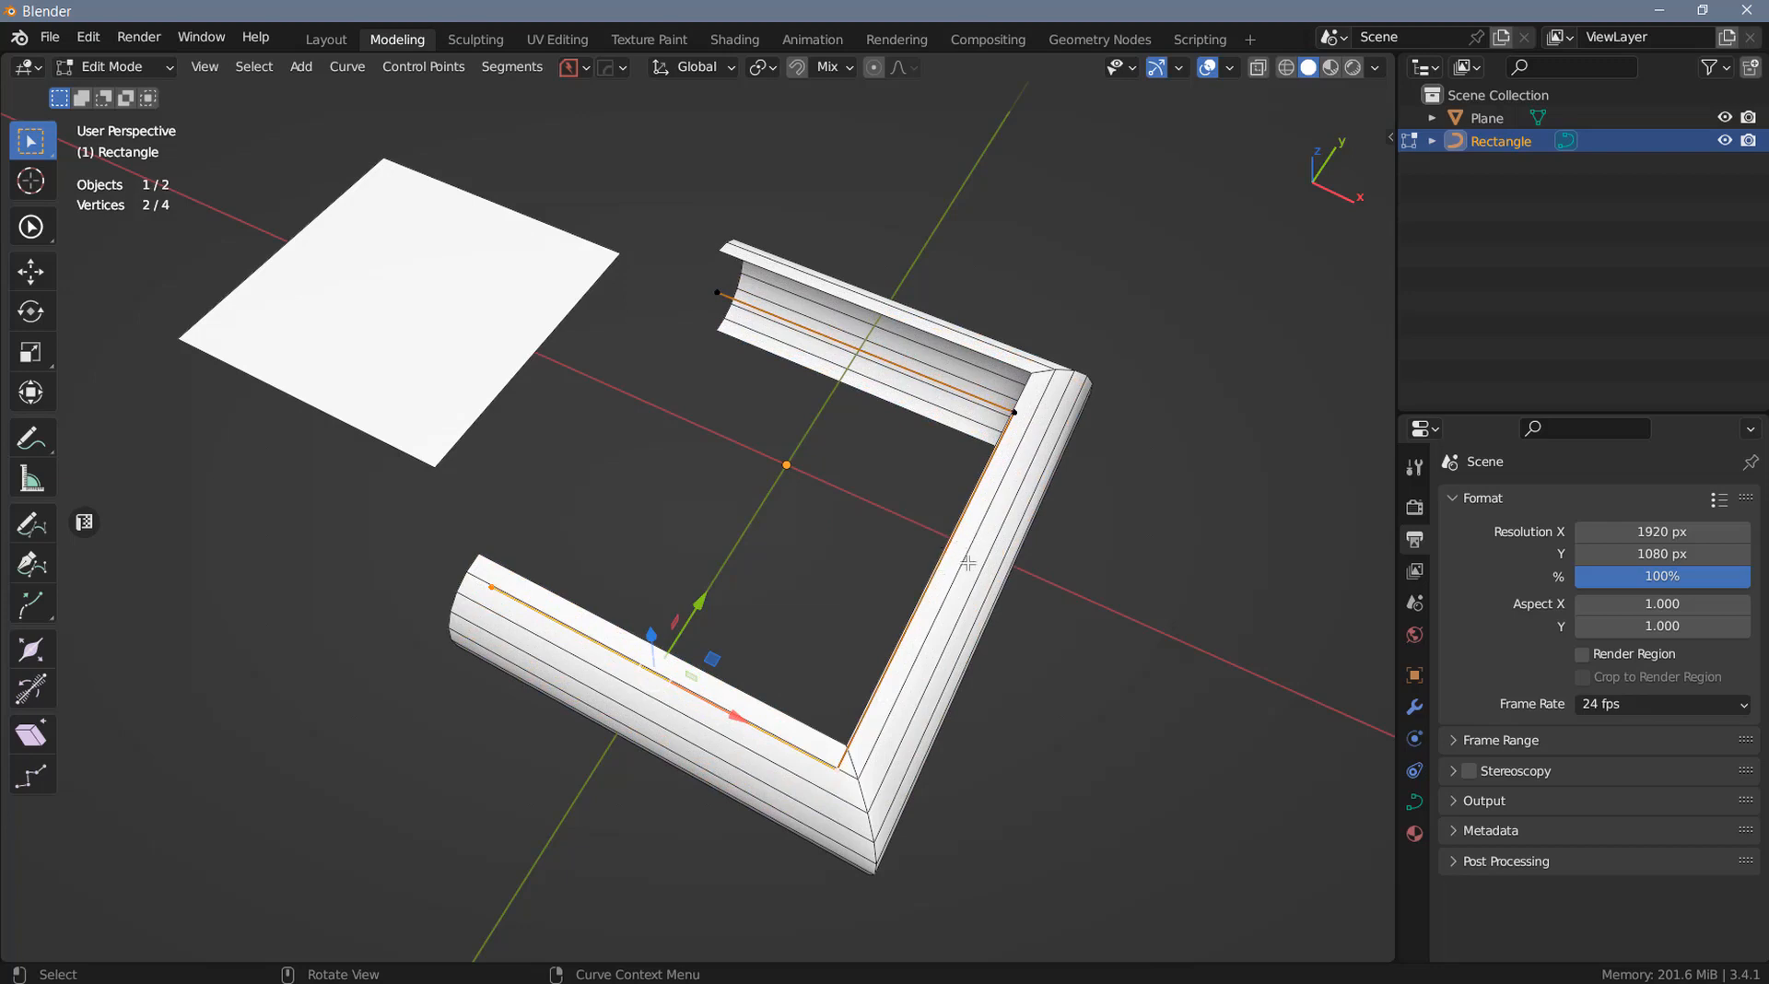
Reset the curve's bevel depth to 0 m, and set it to 0.16 m with a bevel resolution of 0
right_click(974, 518)
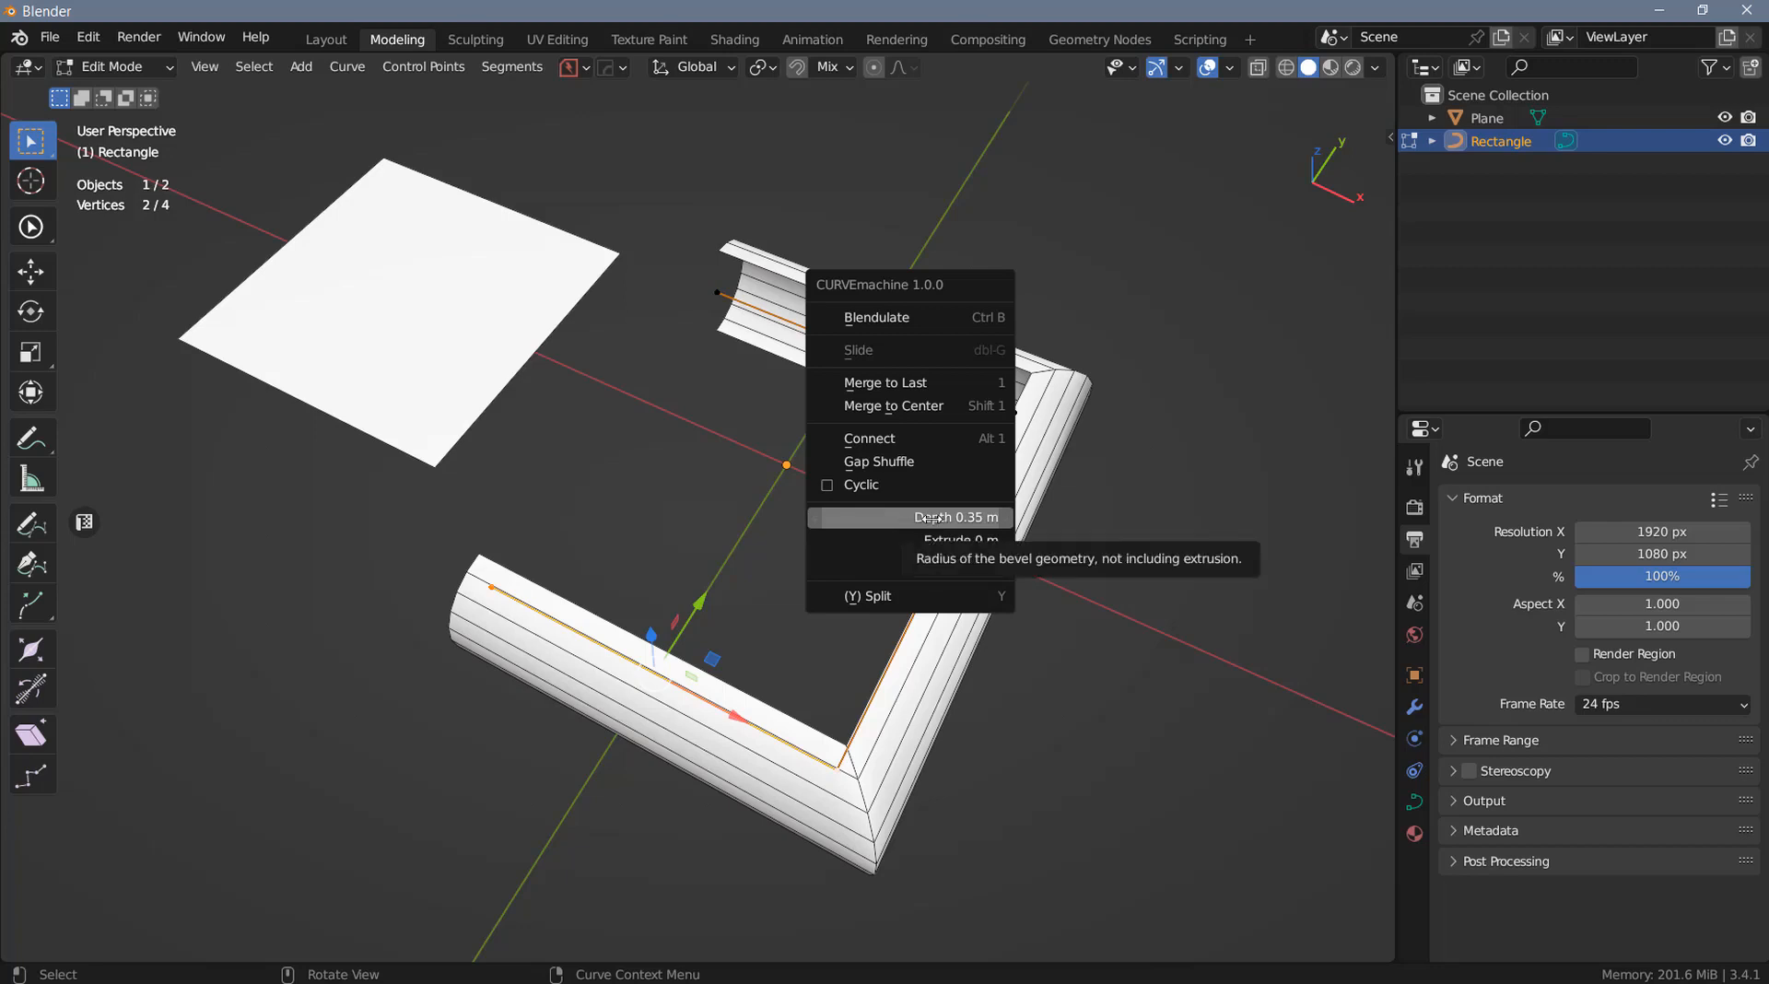
right_click(930, 519)
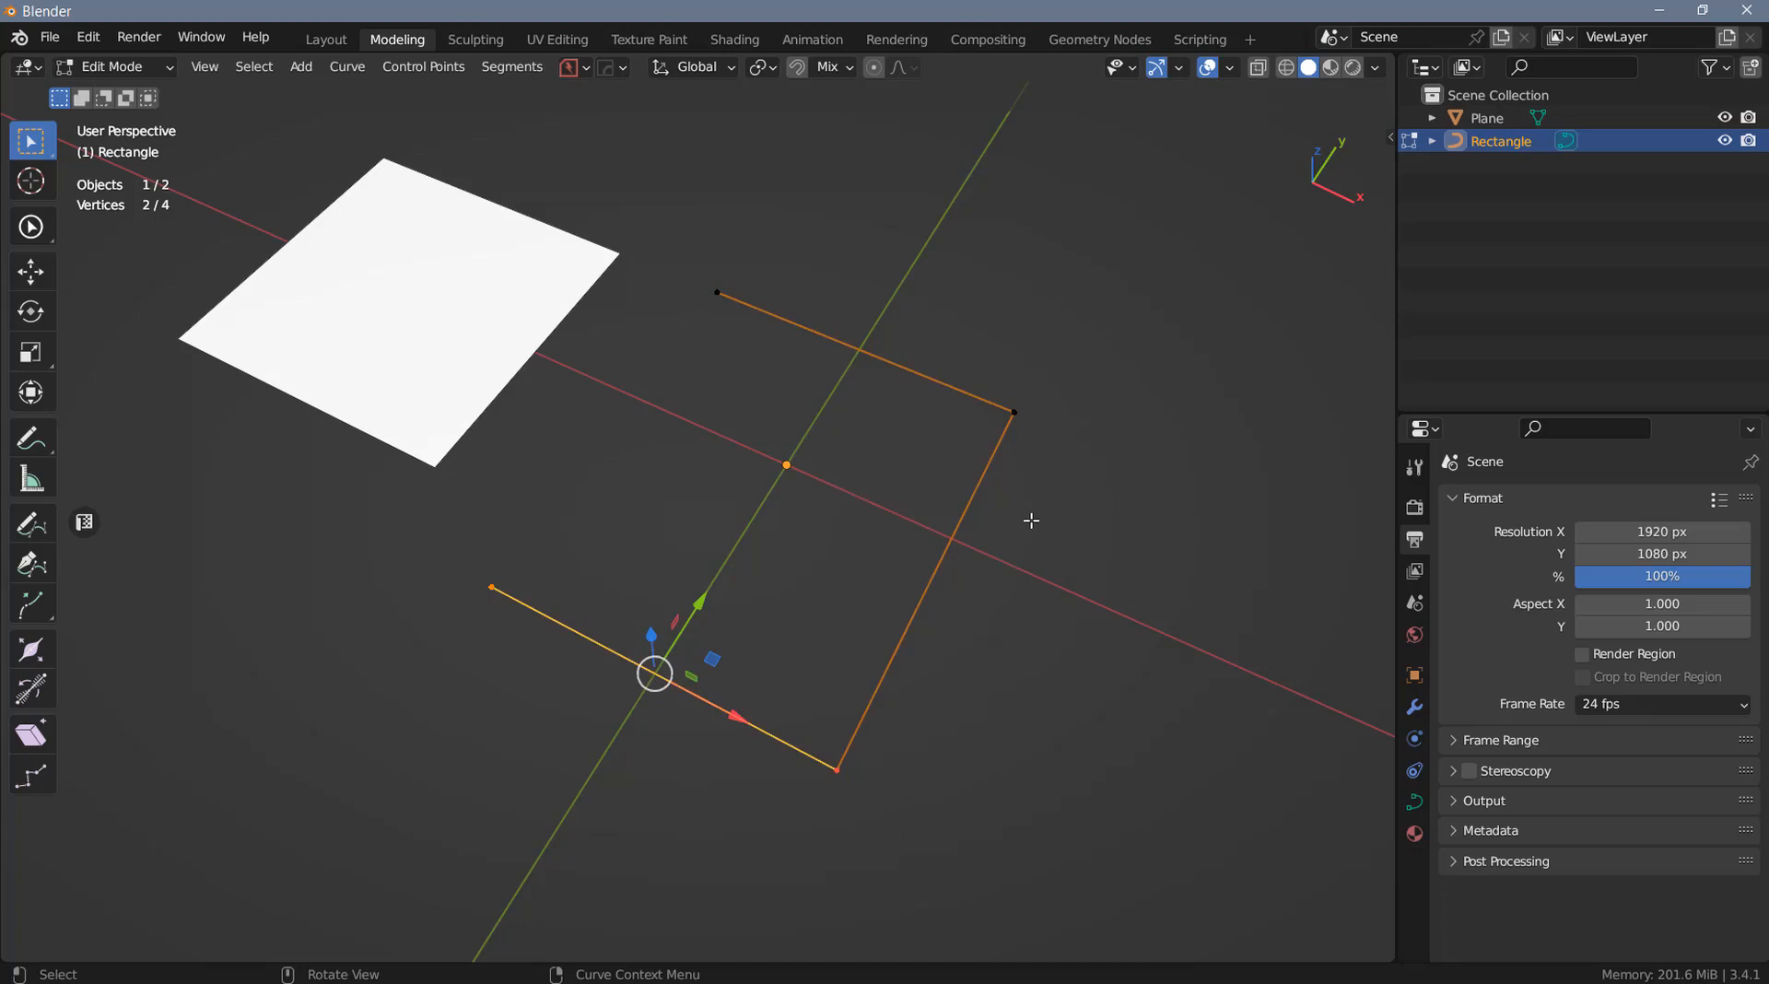
right_click(1031, 520)
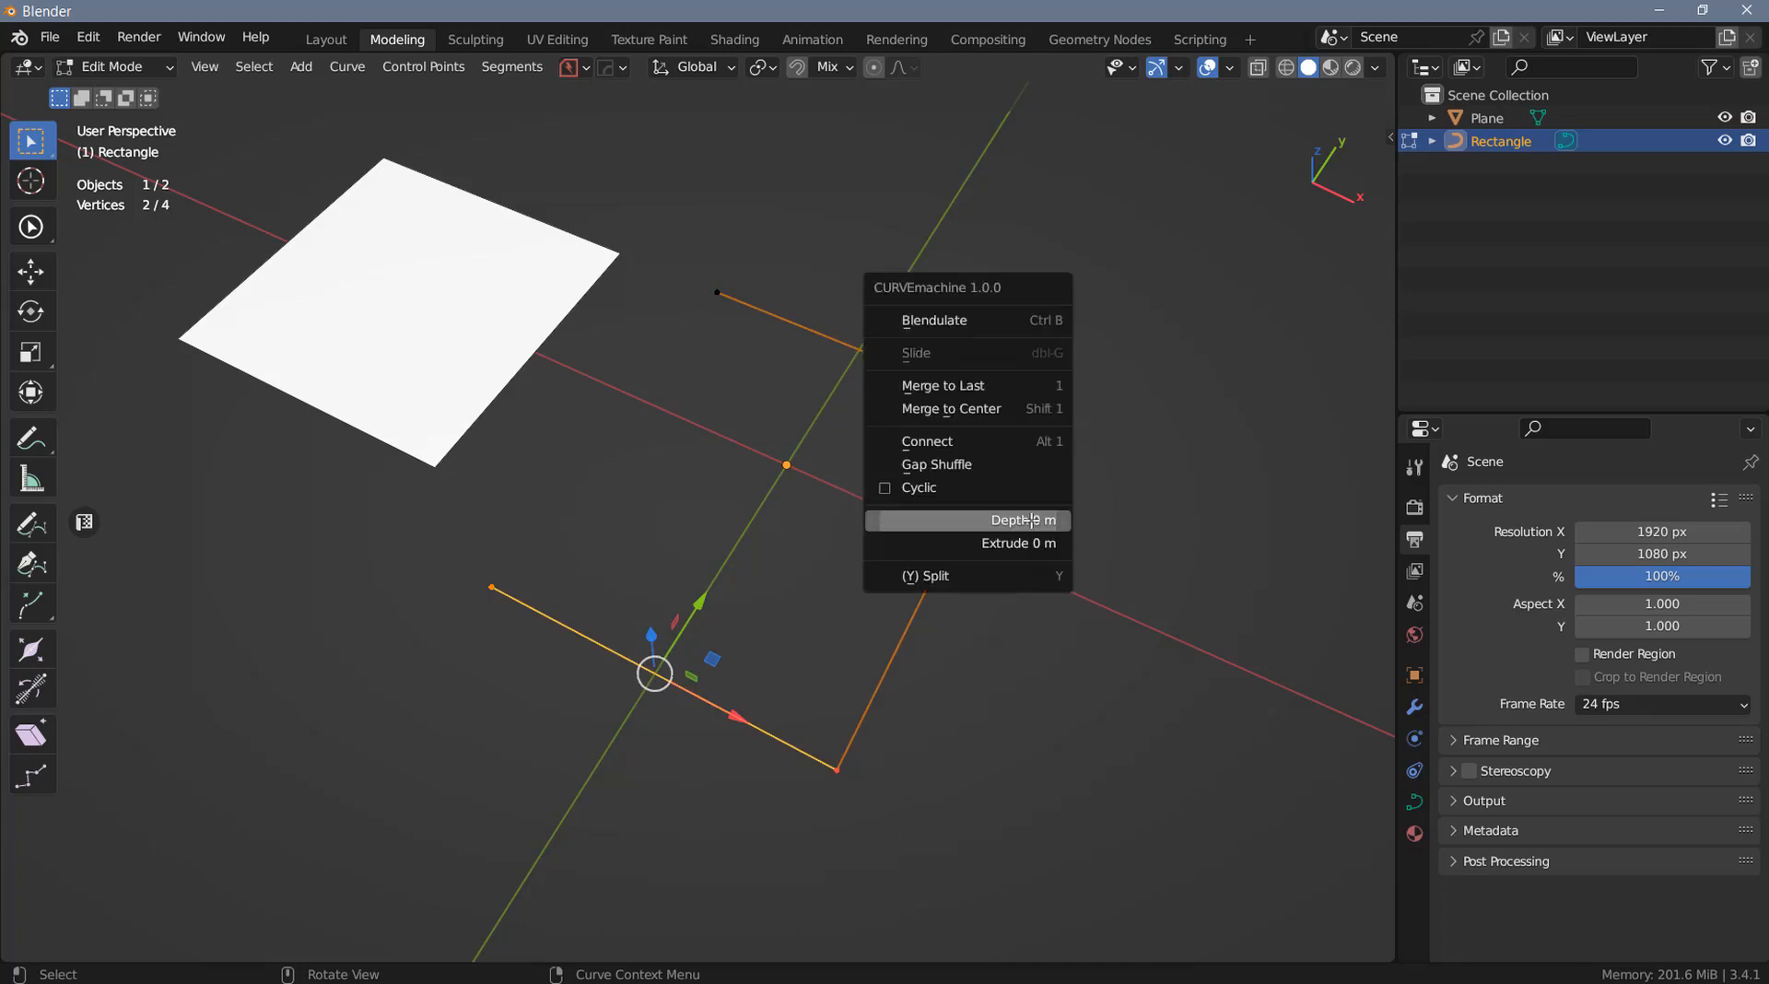
mouse_move(1022, 520)
left_mouse_down()
mouse_move(1068, 521)
mouse_move(1013, 527)
left_mouse_up()
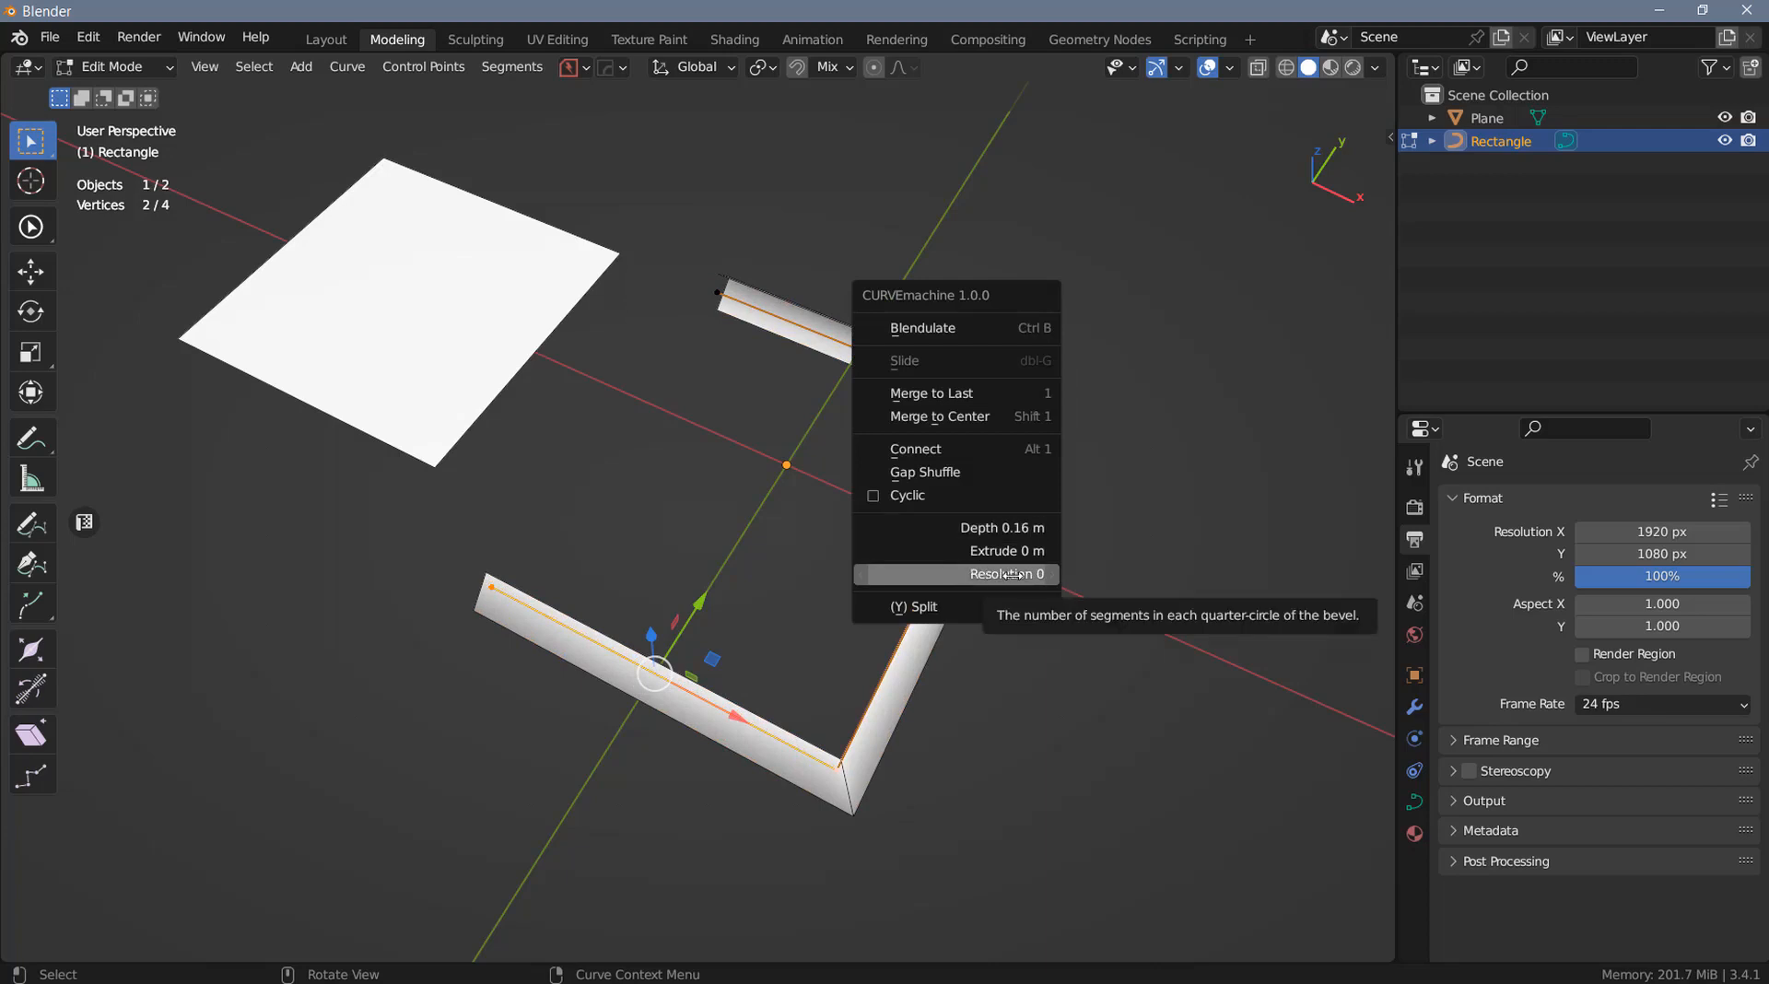
left_click(974, 573)
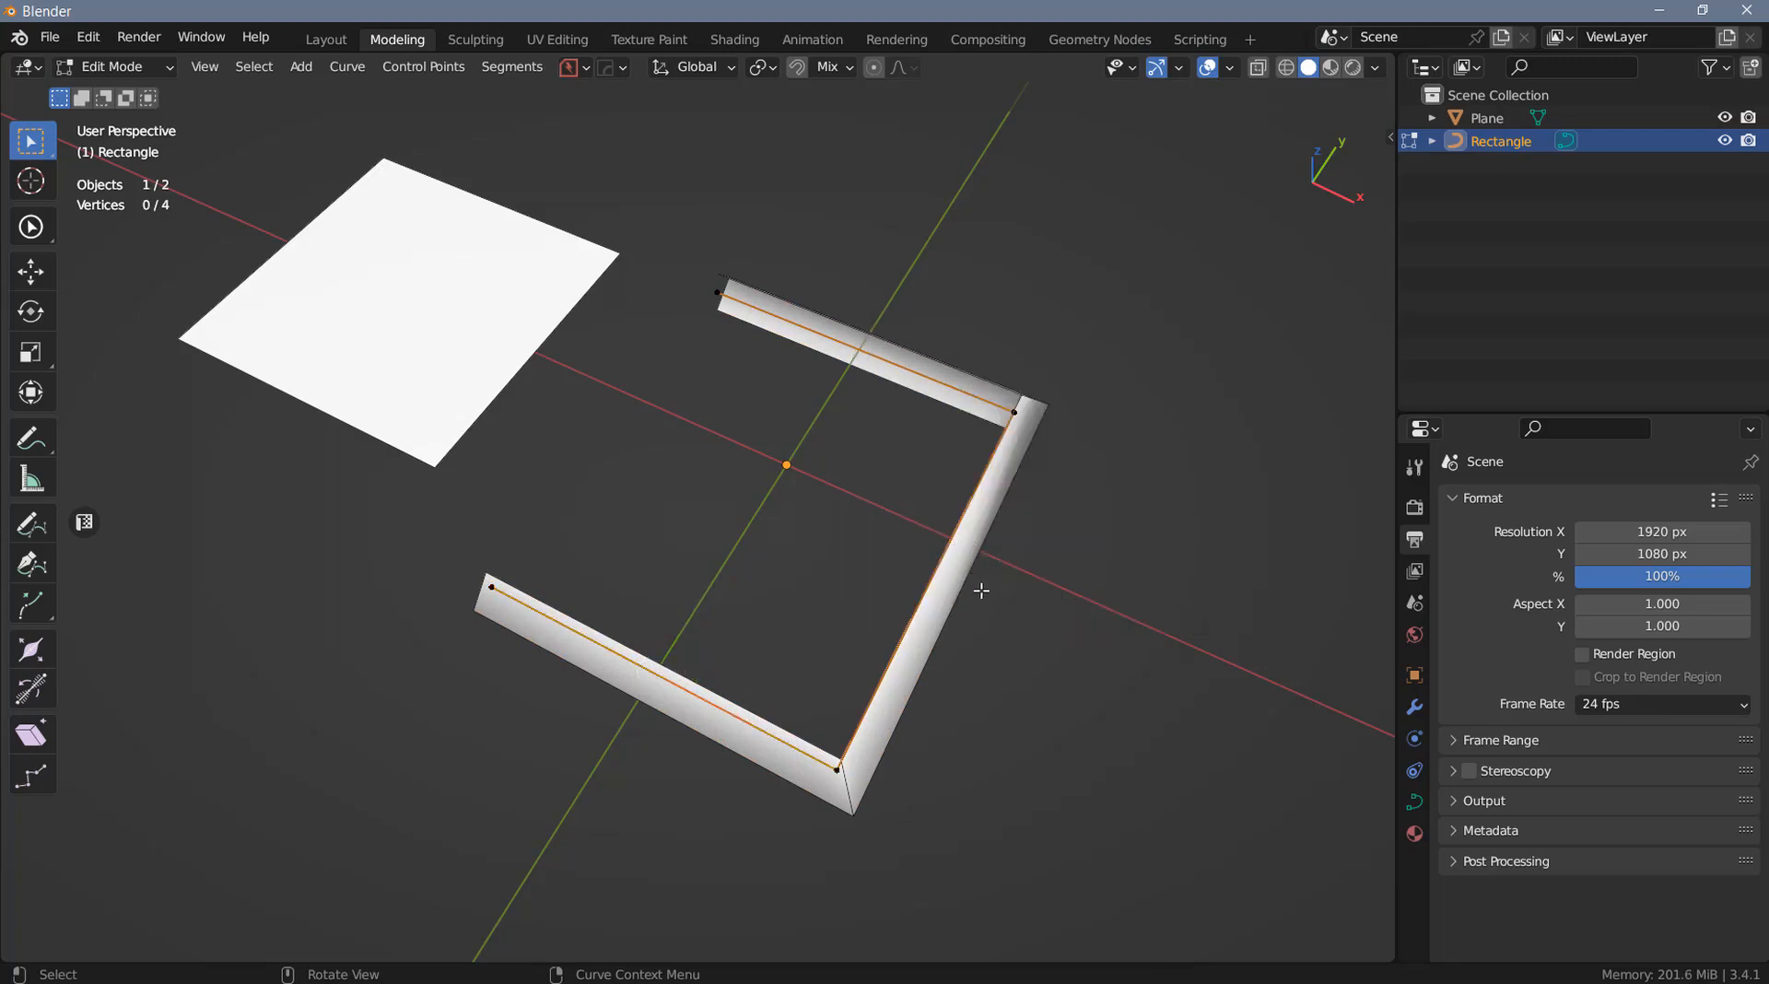